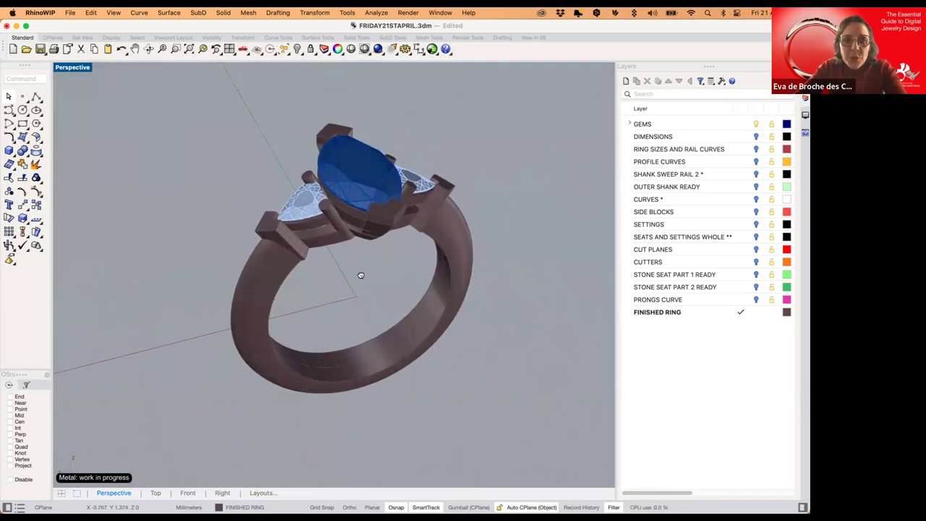
- Examine the finished three-stone ring's shank, settings and gems from several angles
scroll(360, 276, down, 2)
mouse_move(360, 276)
right_down()
mouse_move(389, 267)
mouse_move(373, 263)
right_up()
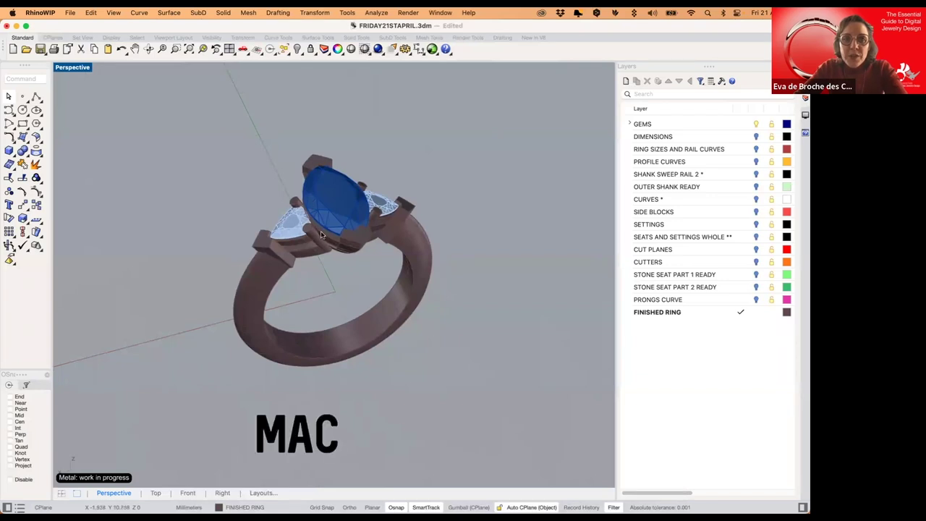
scroll(324, 237, up, 3)
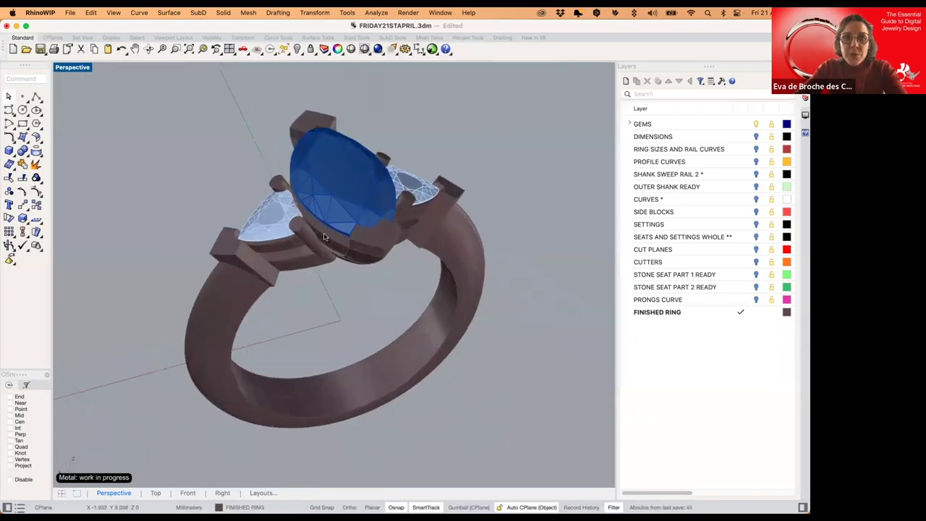
right_drag(357, 279, 479, 265)
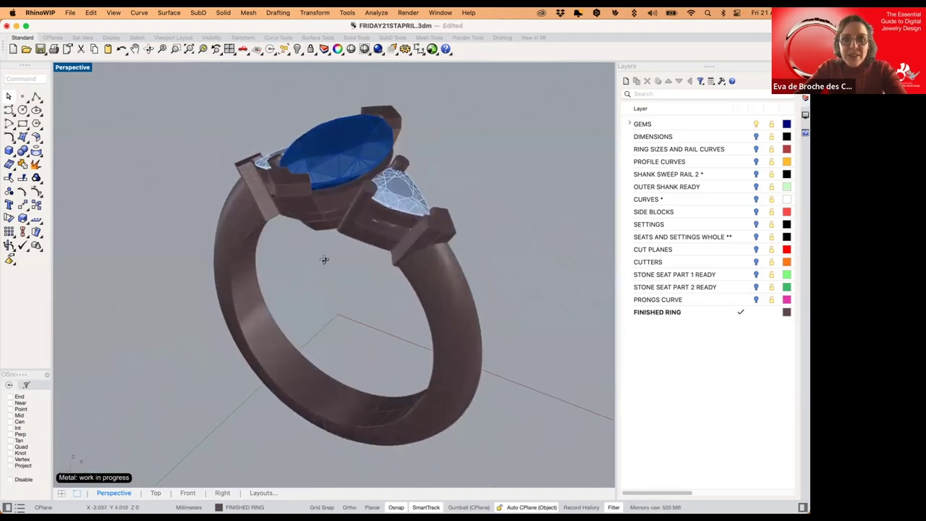
right_drag(324, 260, 333, 240)
scroll(335, 250, down, 2)
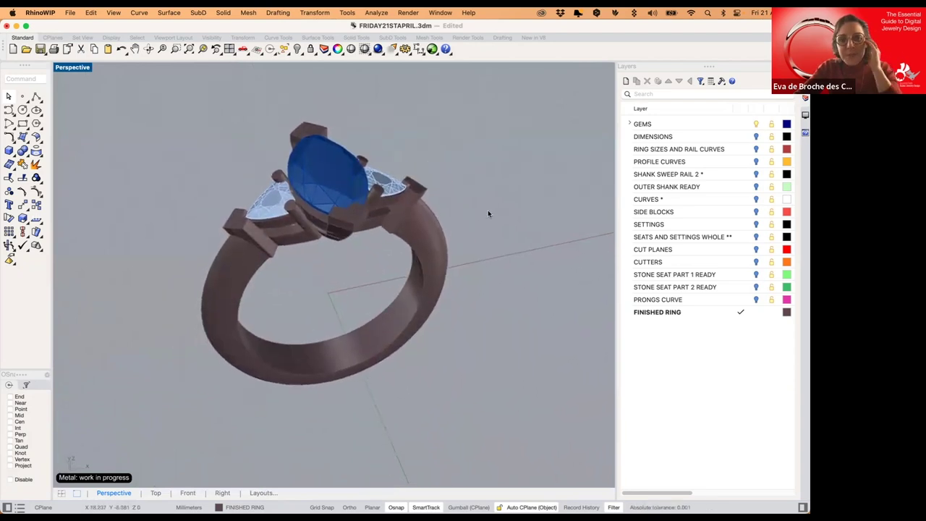
- Add a new layer below FINISHED RING and delete it again
click(626, 82)
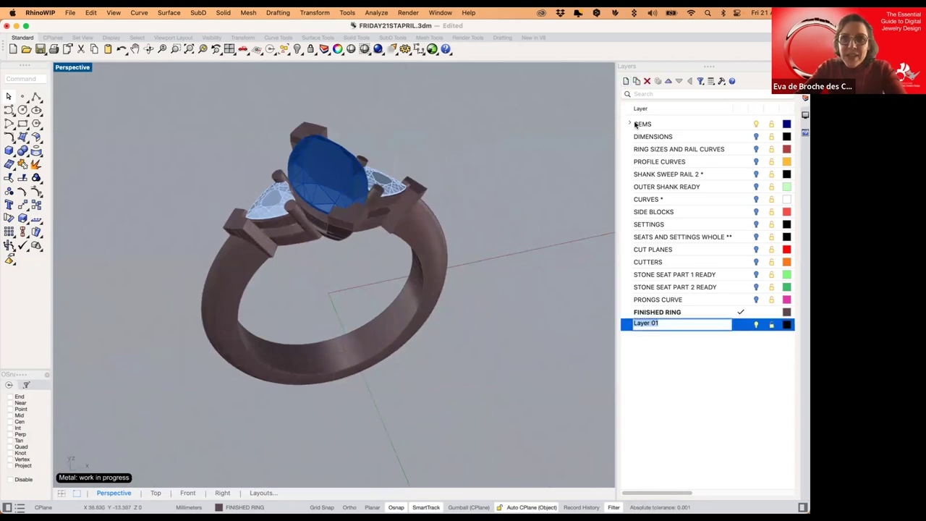
click(676, 345)
click(654, 327)
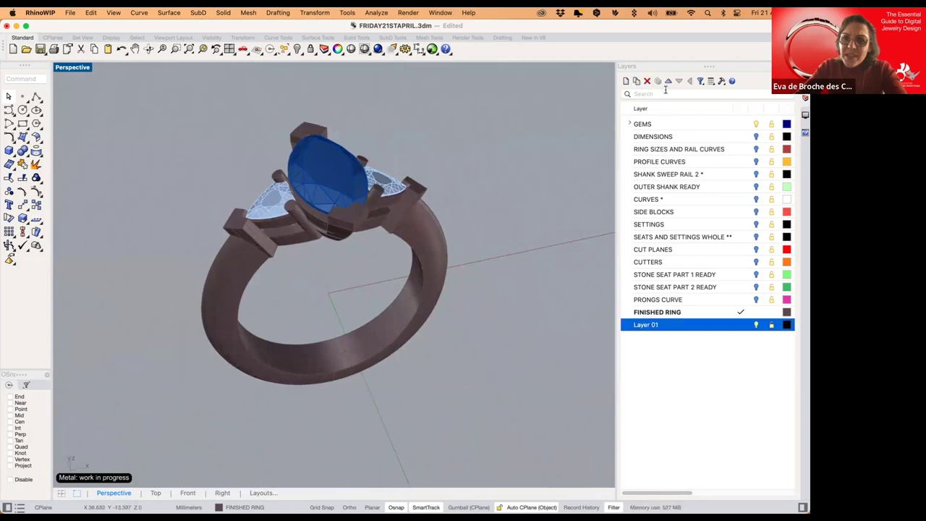
click(648, 81)
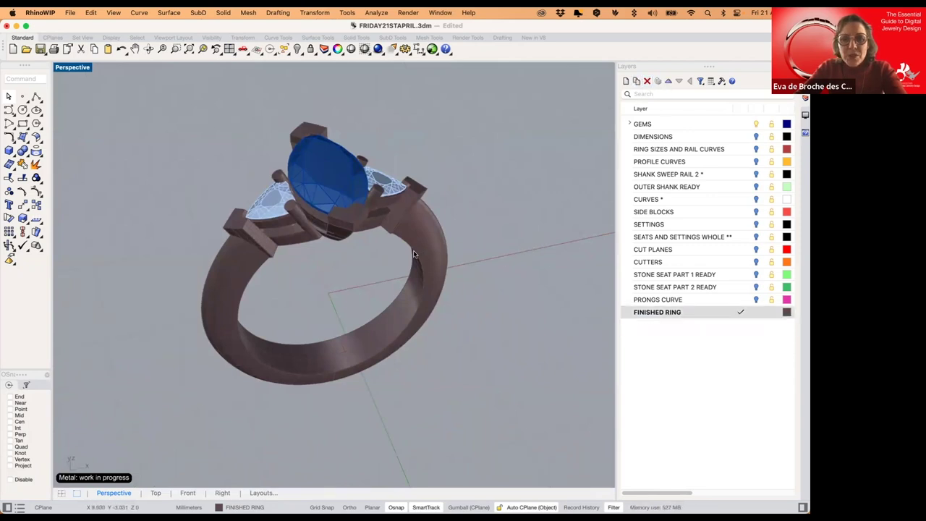
- Inspect the ring in the four-viewport layout with the Right viewport in Shaded mode, and return to the maximized Perspective view
mouse_move(414, 255)
right_down()
mouse_move(420, 265)
mouse_move(403, 250)
mouse_move(406, 259)
right_up()
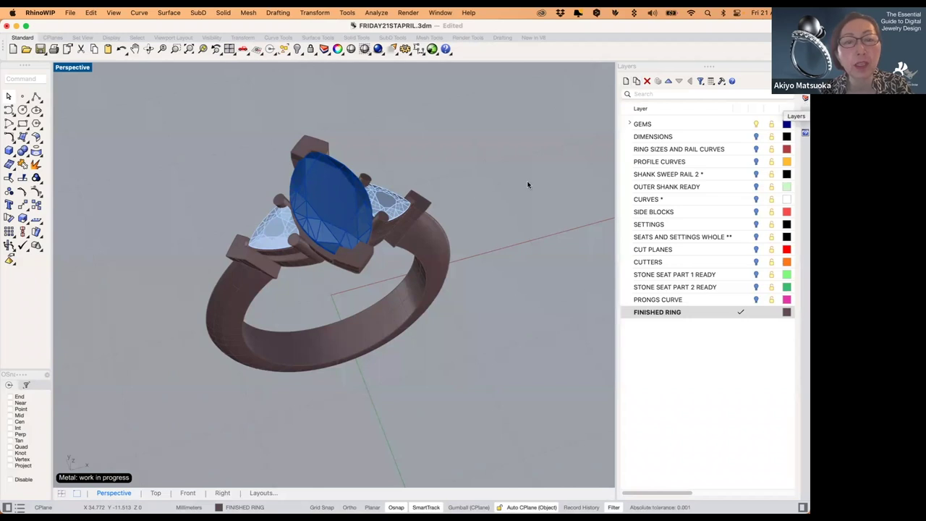
right_drag(465, 198, 395, 261)
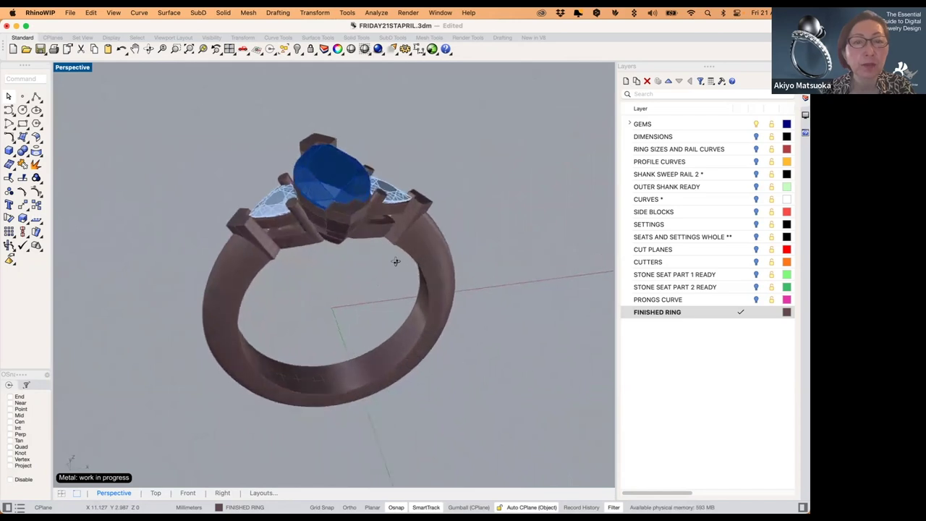
double_click(86, 67)
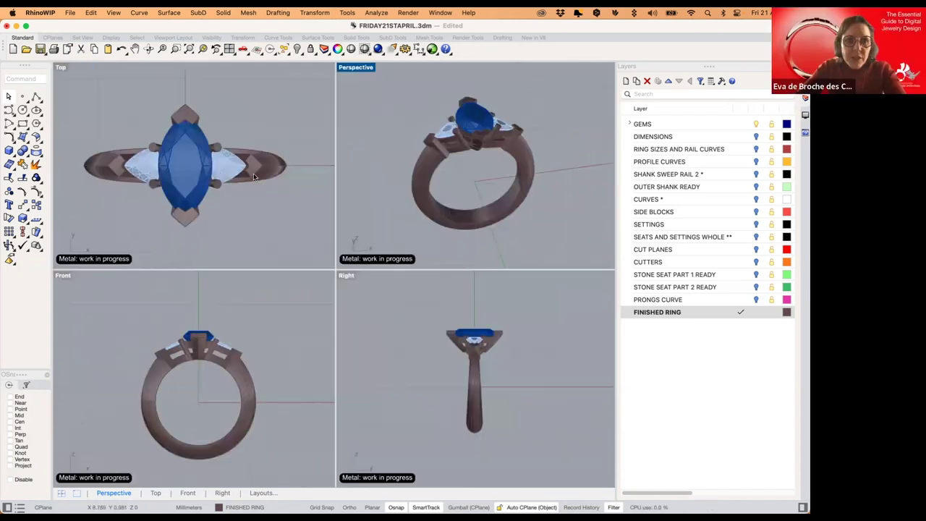
click(347, 277)
click(369, 254)
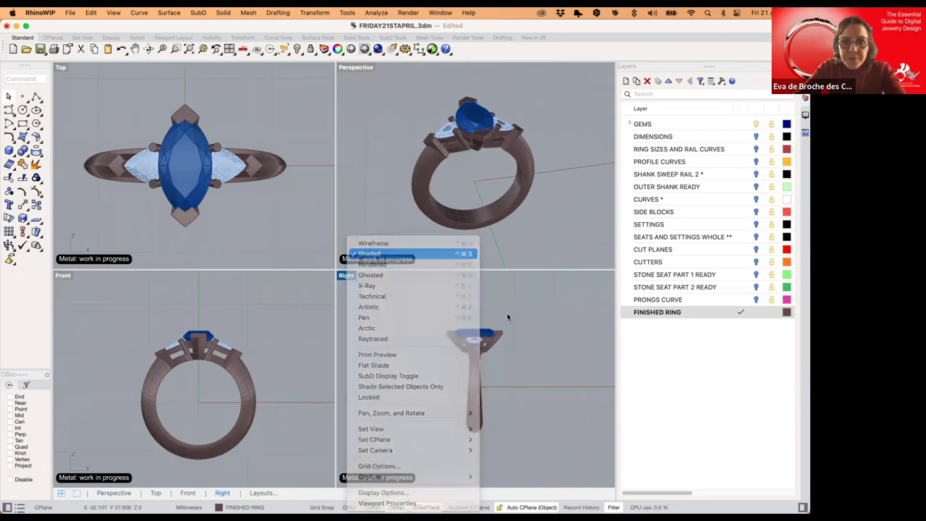
double_click(355, 68)
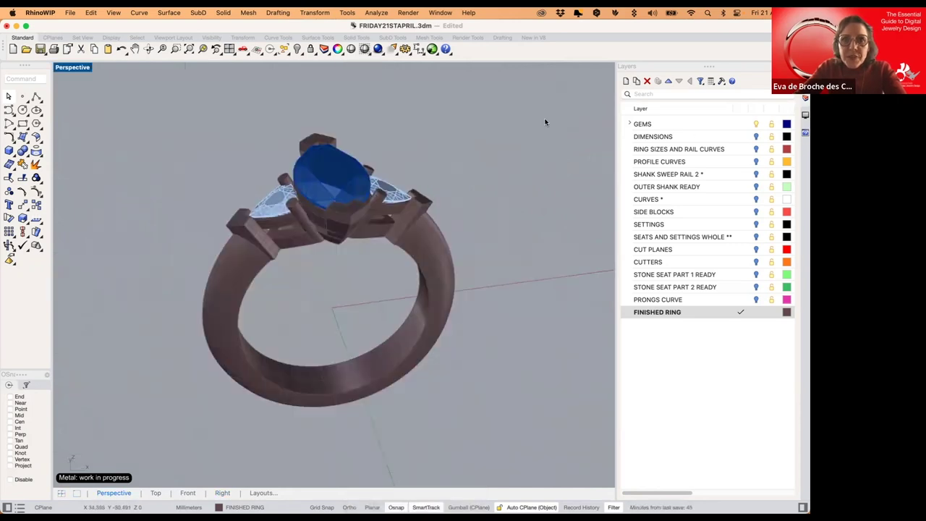
- Make GEMS the current layer and turn off the FINISHED RING layer to isolate the three stones
click(742, 125)
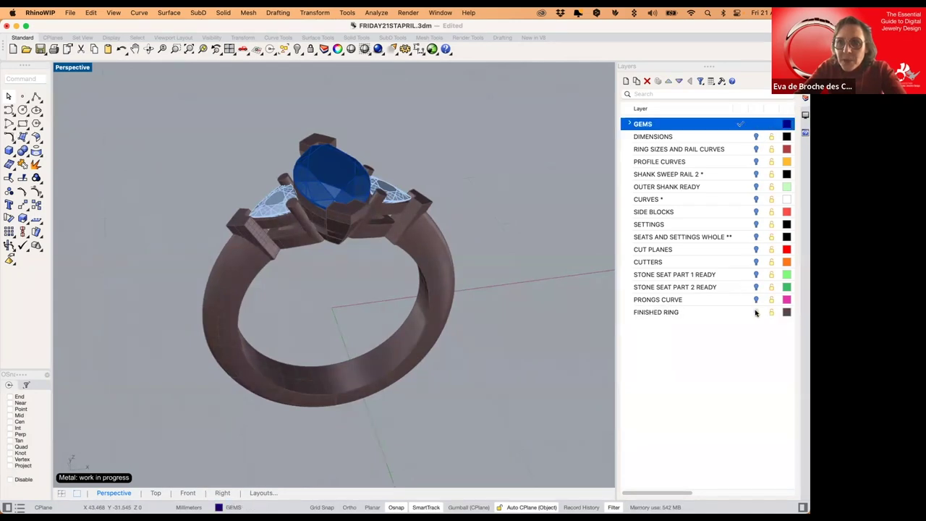
click(756, 313)
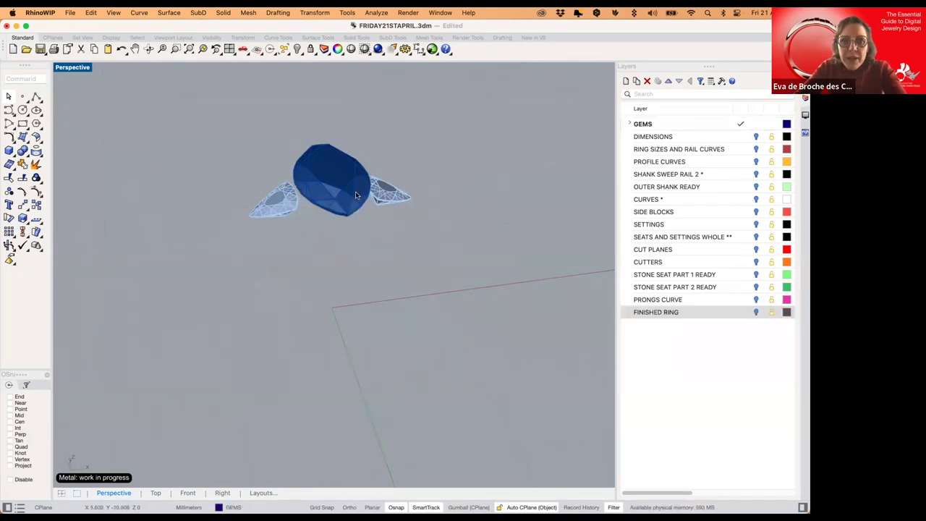
shift+right_drag(355, 193, 349, 216)
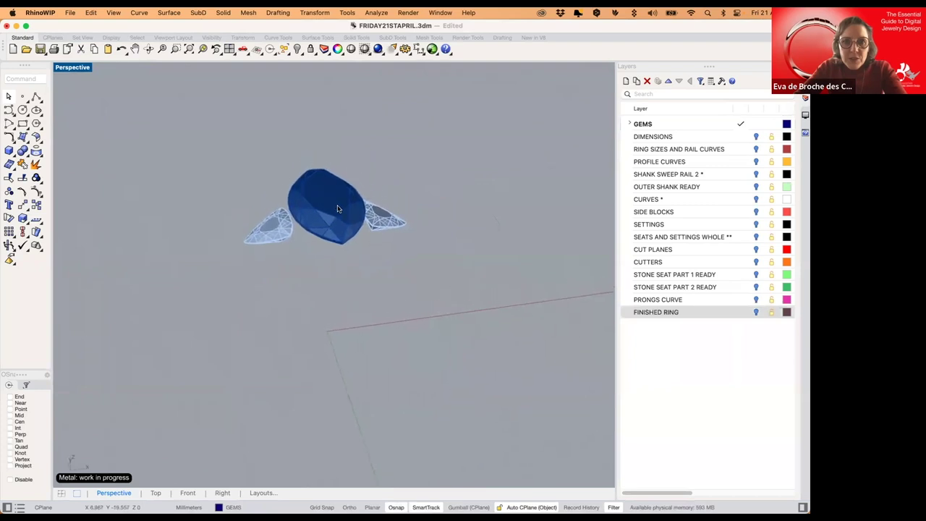
scroll(338, 209, up, 4)
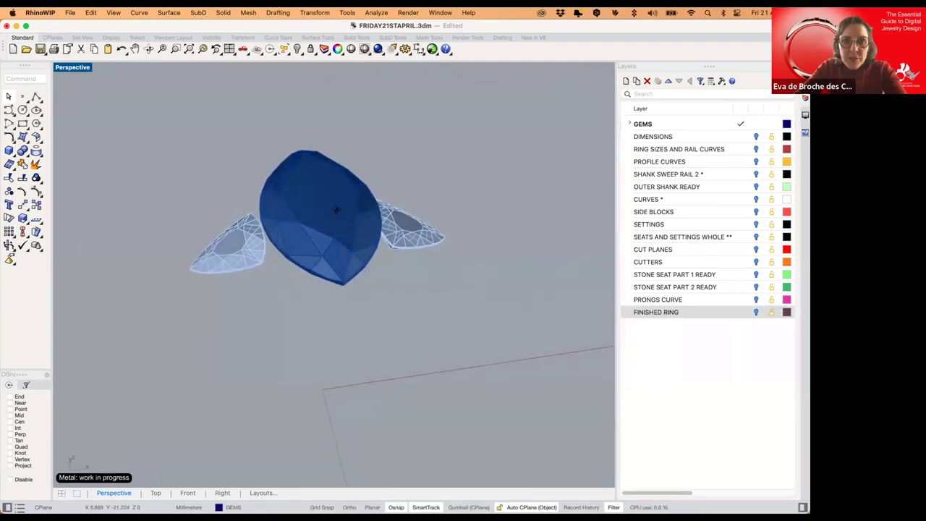
right_drag(336, 210, 335, 211)
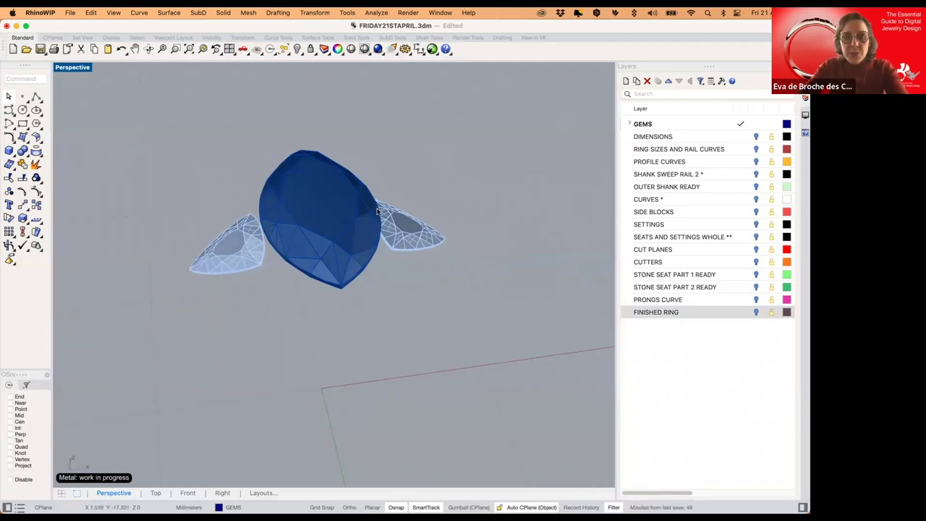
scroll(375, 213, down, 3)
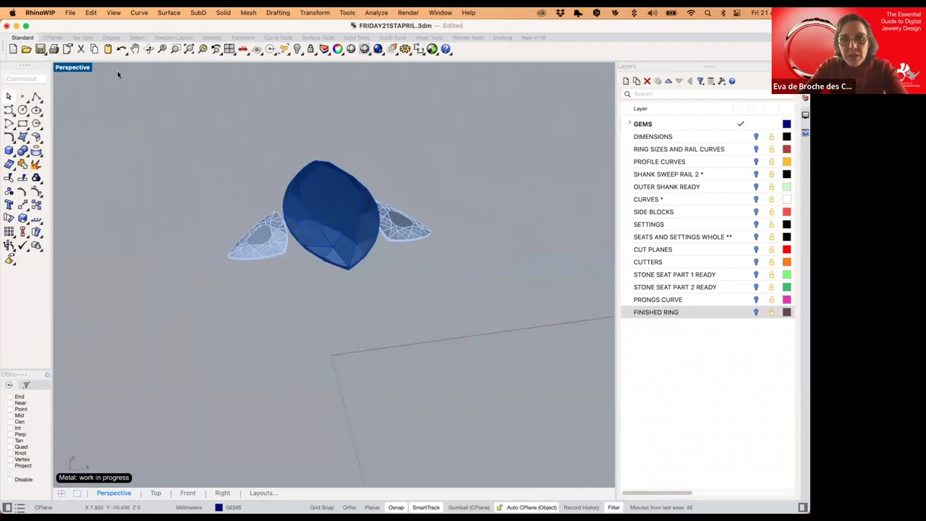
- Turn on the RING SIZES AND RAIL CURVES layer in the four-viewport layout and hide the outer rail curve
double_click(82, 68)
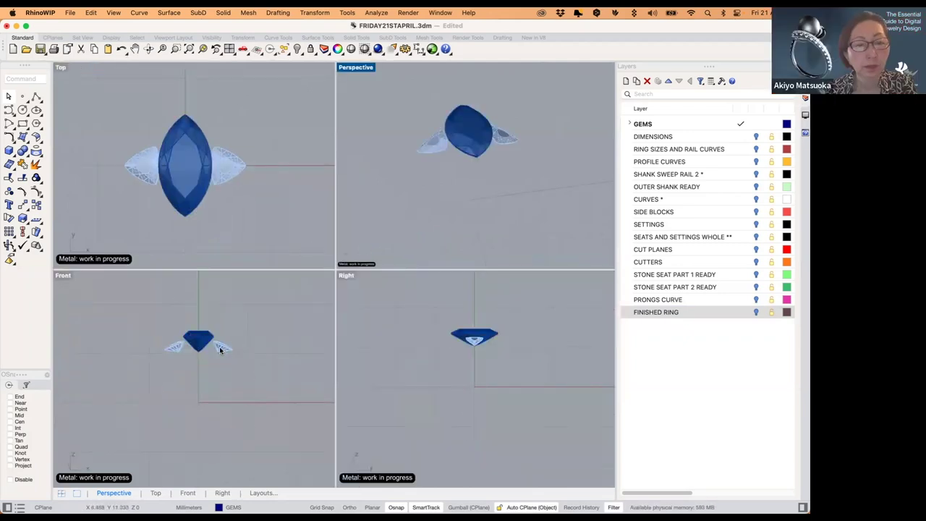
click(756, 150)
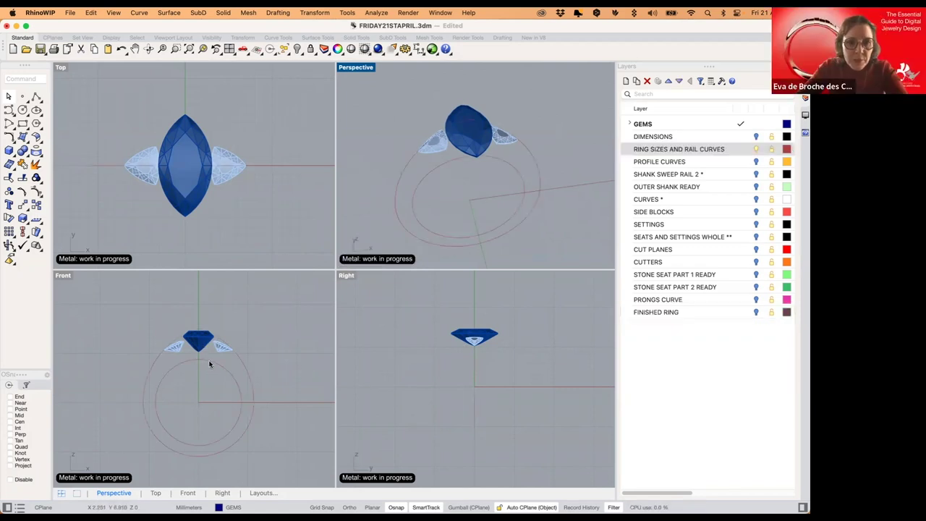
click(209, 364)
click(239, 369)
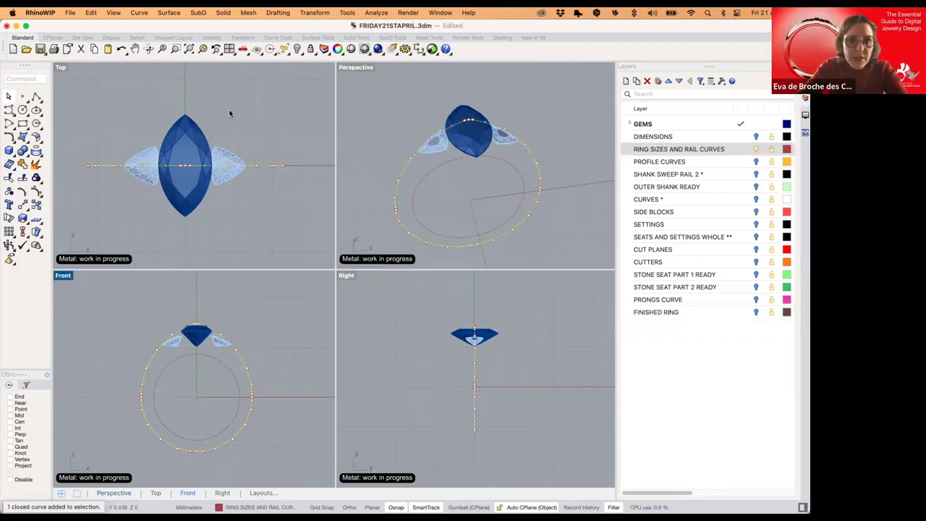
click(298, 48)
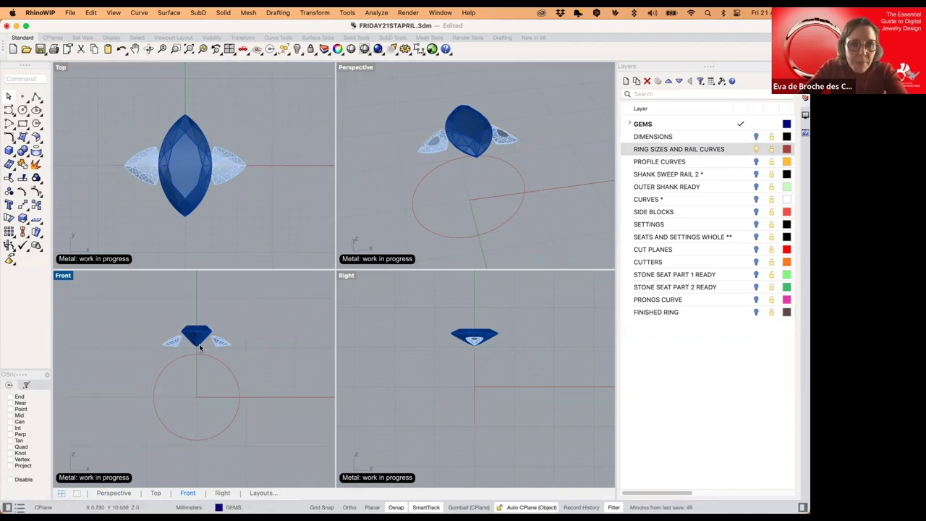
- Examine the spacing between the center stone, side stones and ring-size circle in the Front, Top and Perspective views
scroll(200, 347, up, 2)
scroll(203, 351, up, 4)
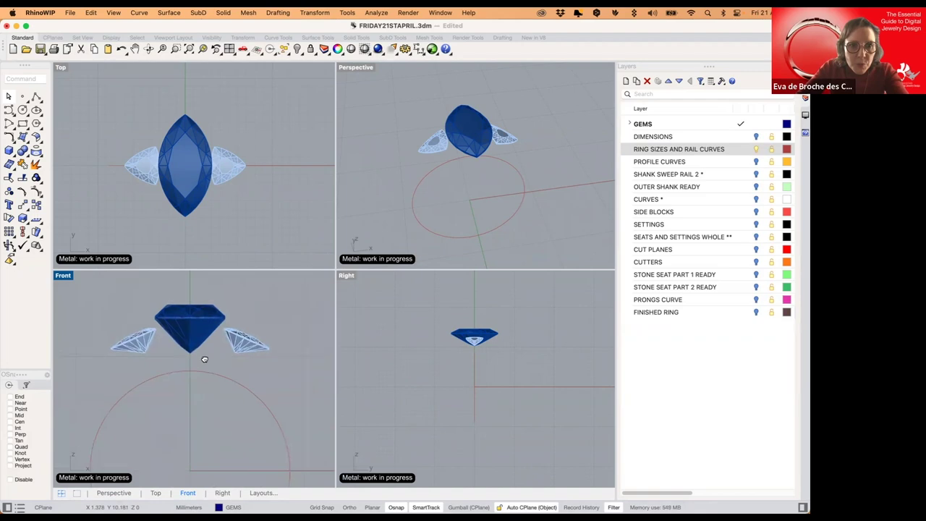
scroll(210, 360, up, 2)
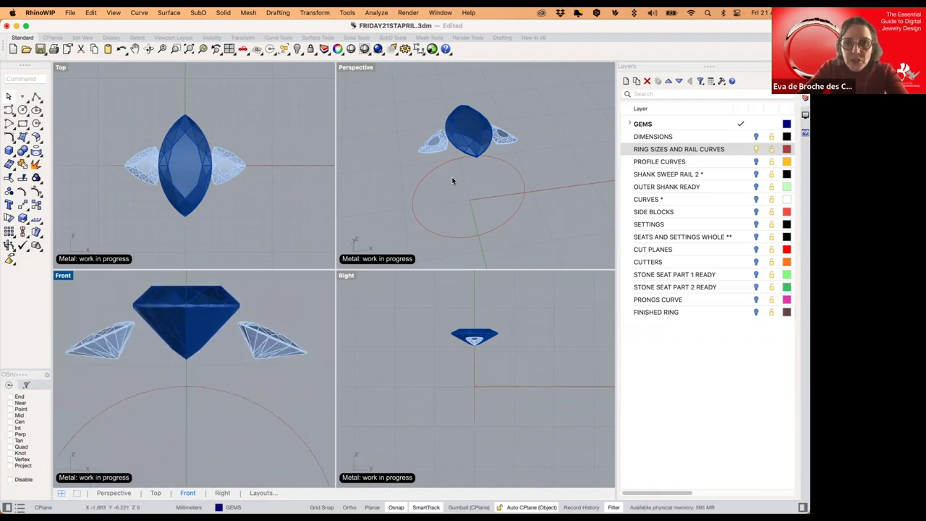
right_drag(452, 180, 452, 183)
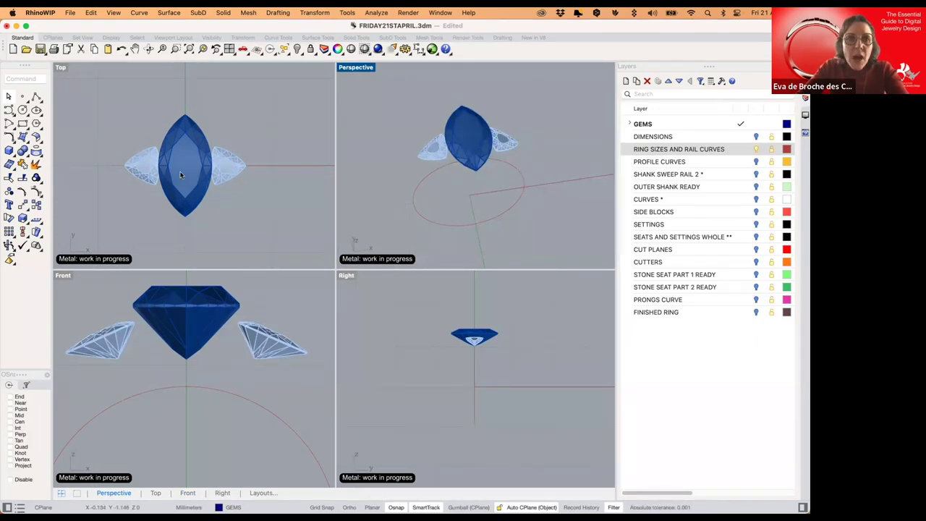
scroll(179, 172, up, 2)
scroll(183, 176, up, 1)
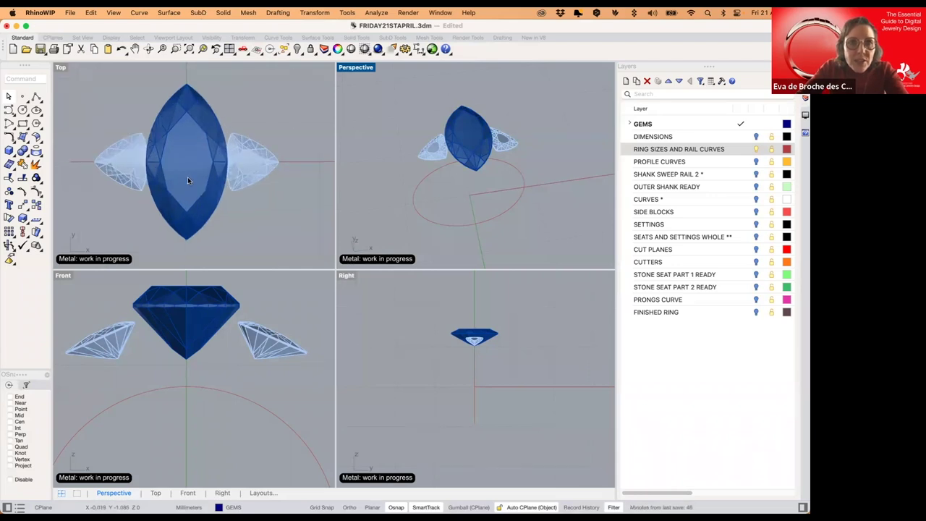
scroll(178, 178, up, 1)
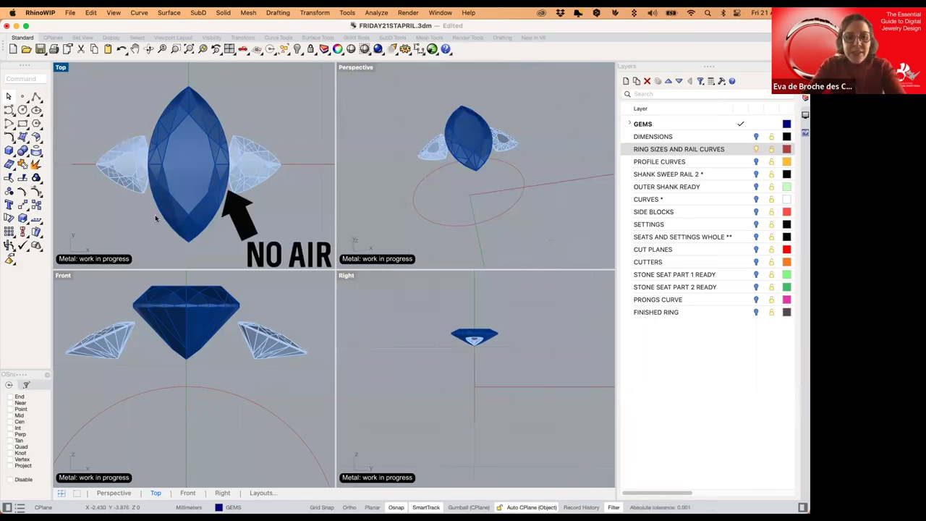
scroll(205, 202, down, 3)
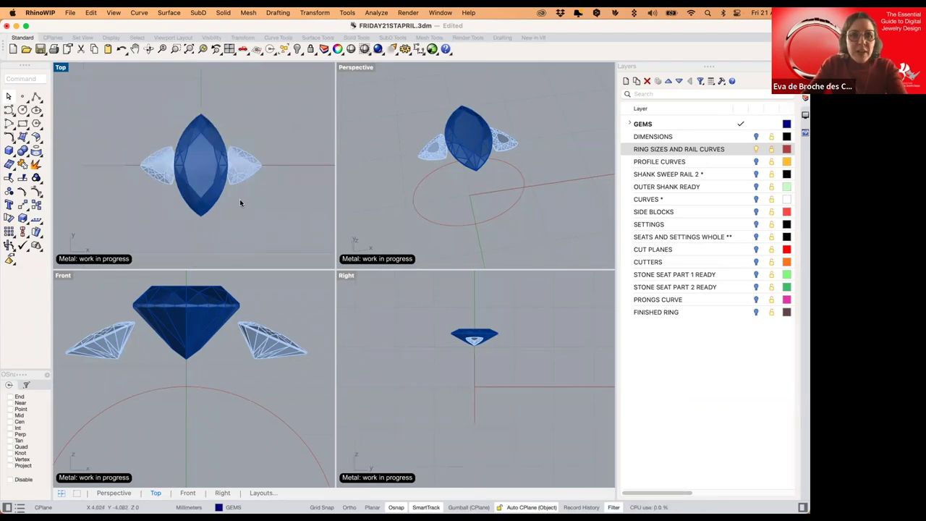
scroll(240, 199, down, 2)
scroll(188, 340, down, 3)
click(188, 340)
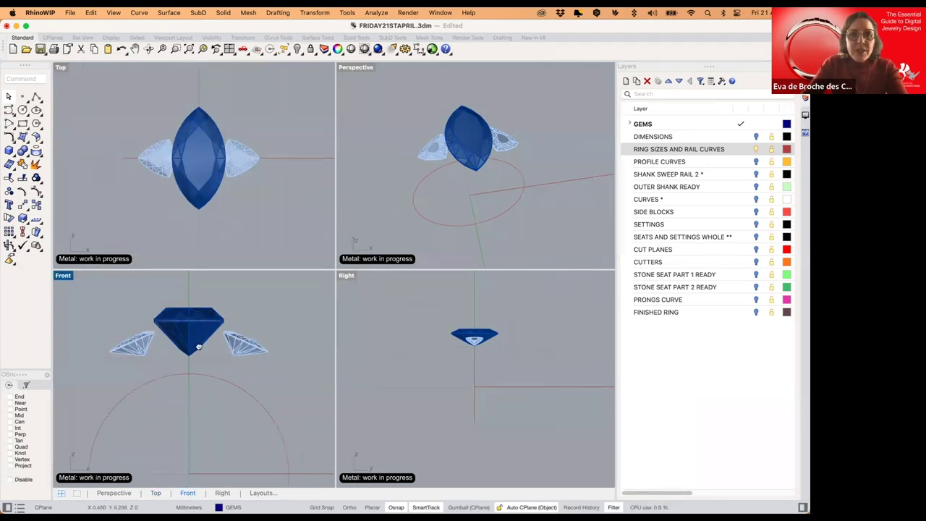
scroll(199, 311, down, 2)
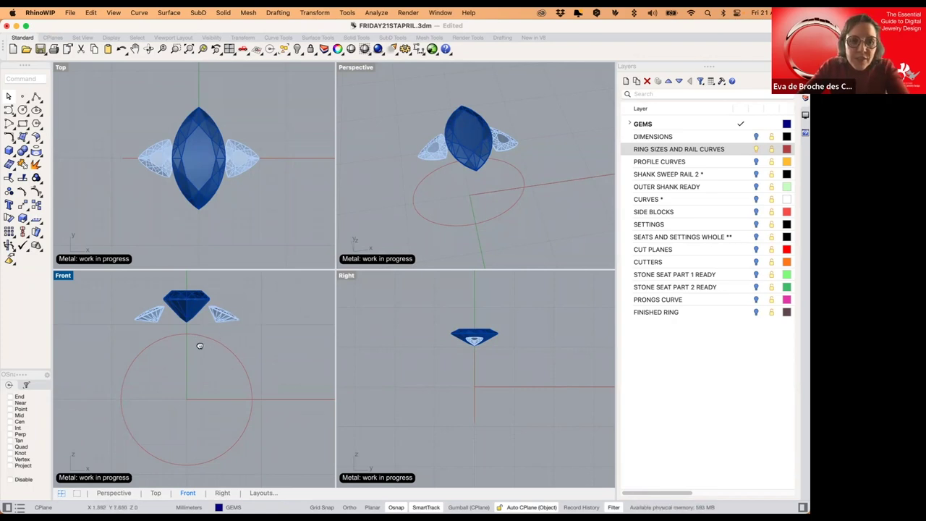
right_drag(200, 346, 203, 348)
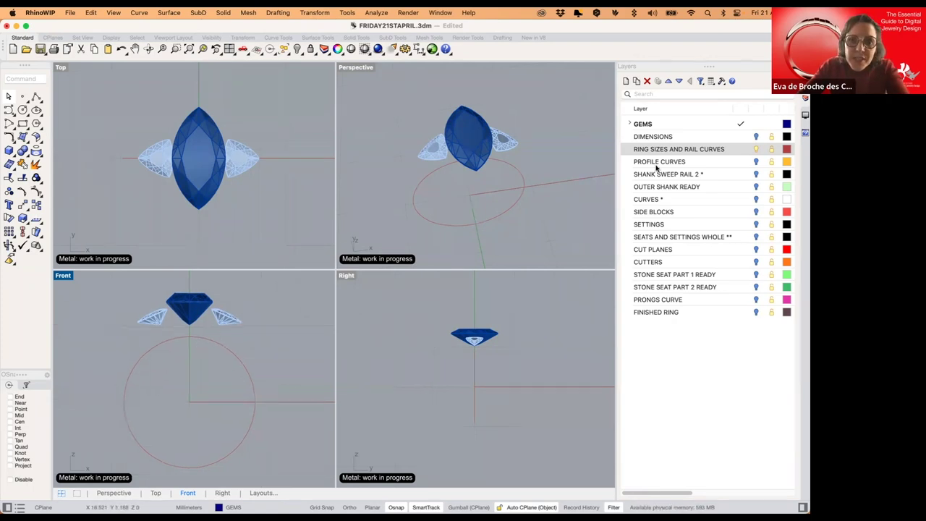
- Turn on the DIMENSIONS layer and select the vertical dimension between the center stone's lower tip and the ring-size circle
click(757, 138)
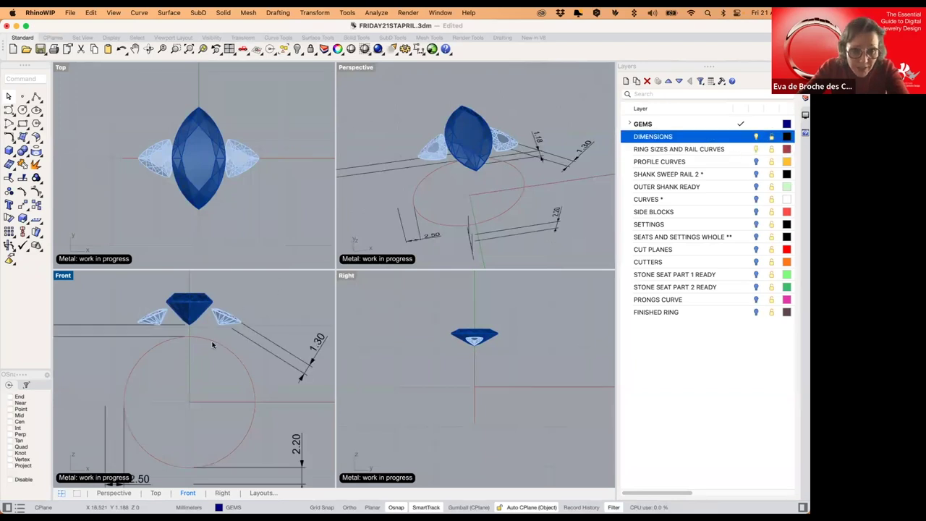
scroll(220, 340, down, 2)
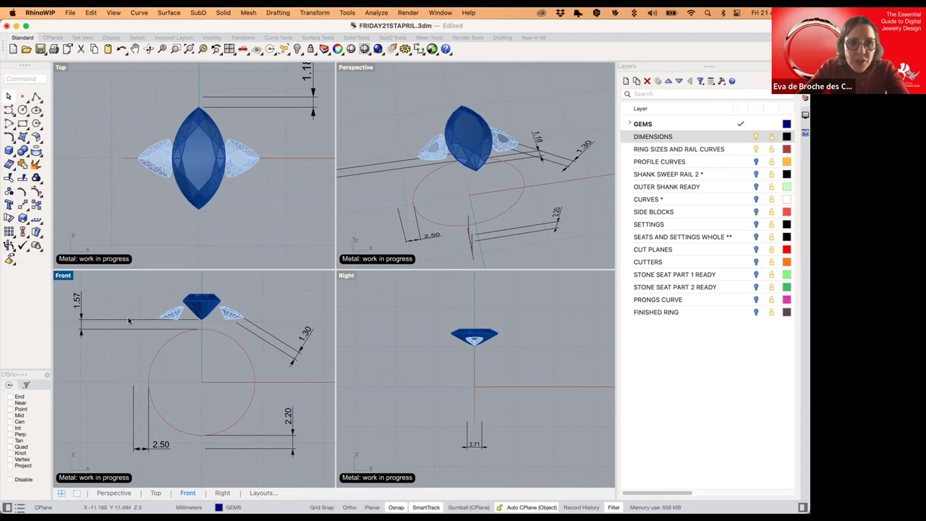
click(161, 319)
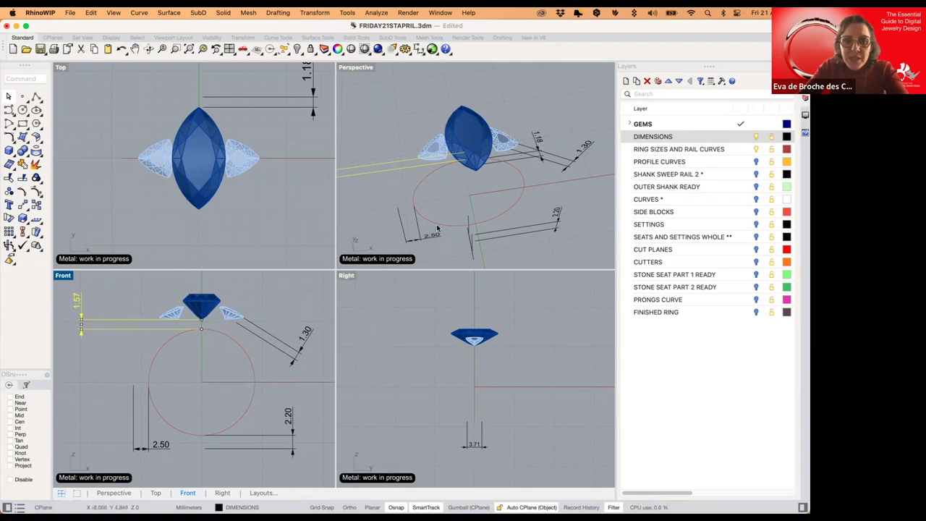
scroll(210, 304, up, 10)
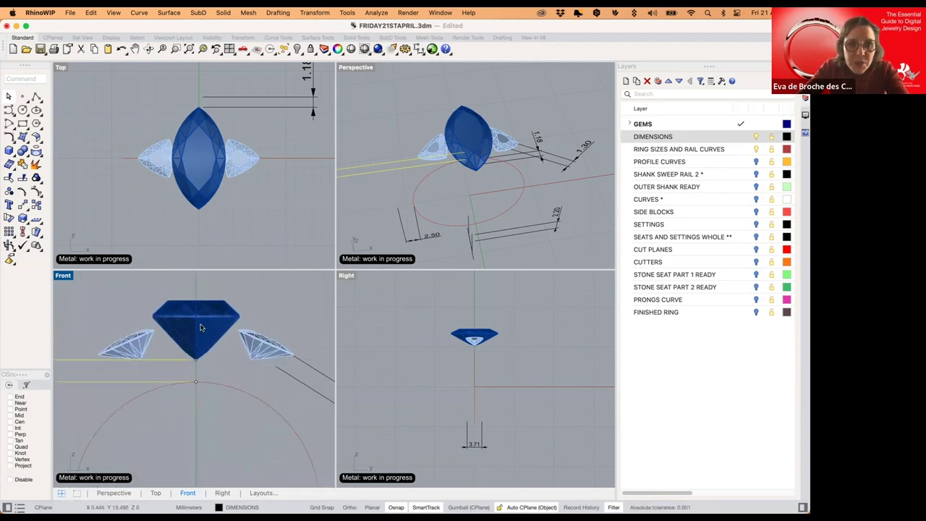
- Dimension the center stone's height in the Front view, from its lower tip up to its flat top, placing the dimension beside the stones
scroll(196, 332, down, 8)
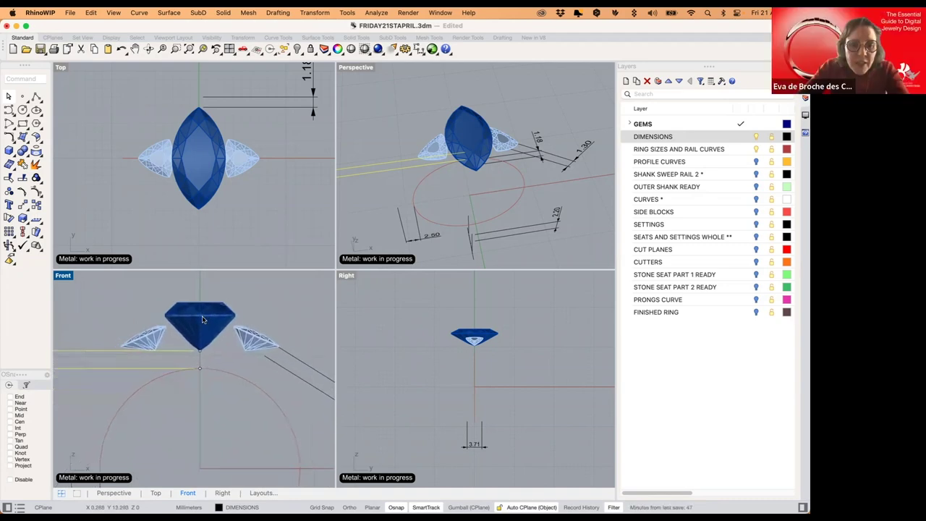
scroll(155, 340, up, 3)
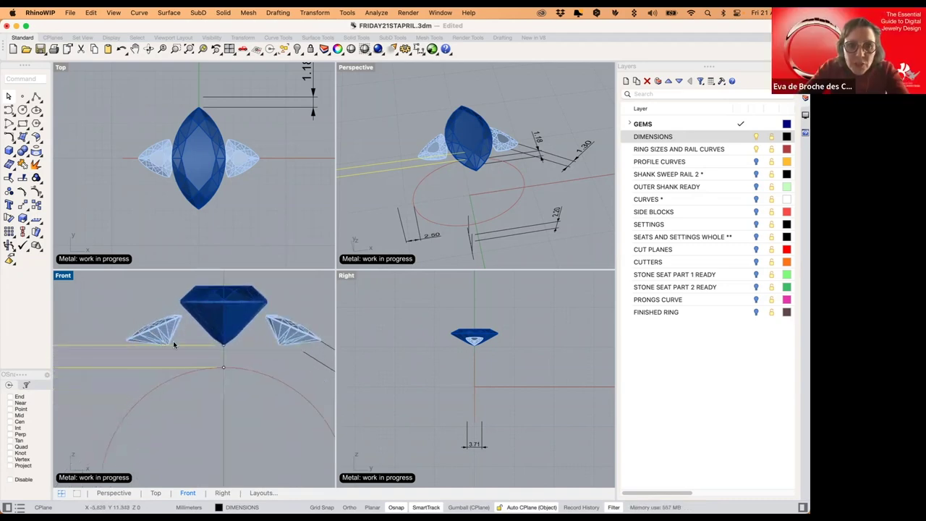
scroll(179, 340, down, 5)
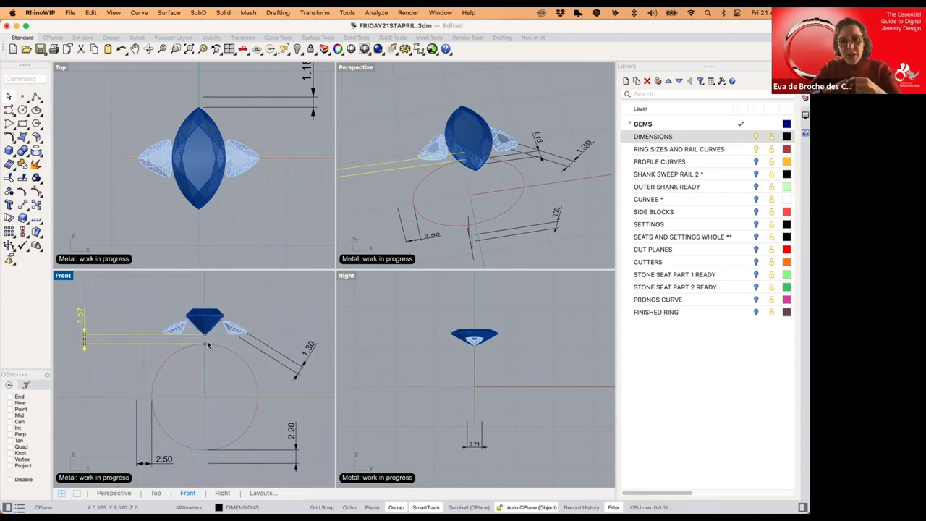
scroll(217, 330, up, 3)
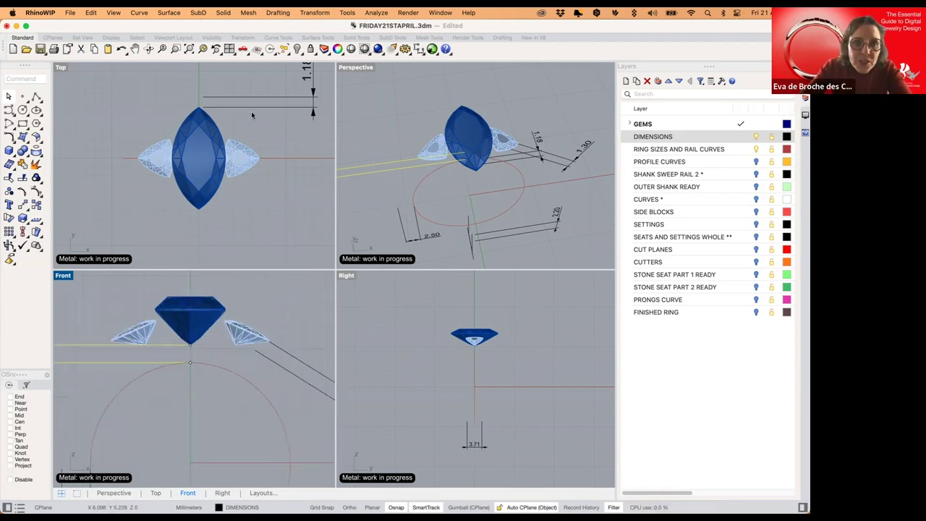
click(419, 49)
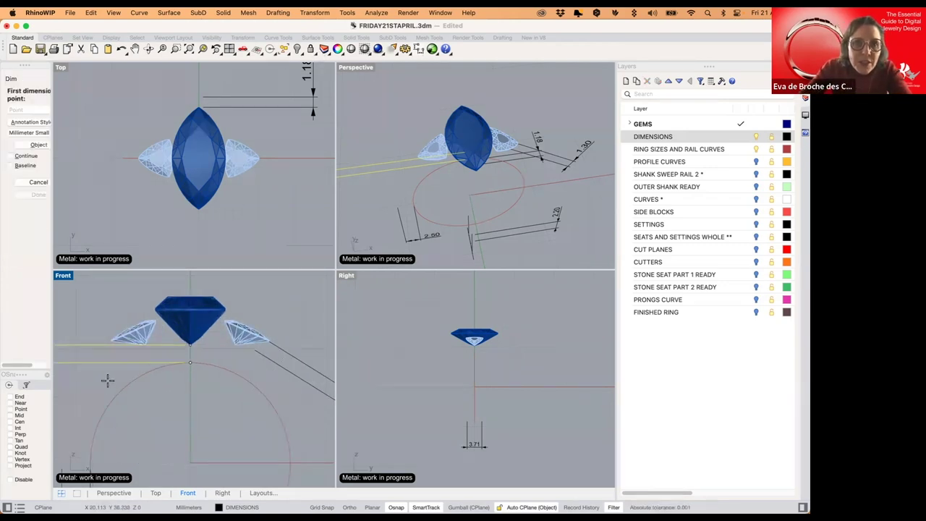
click(190, 345)
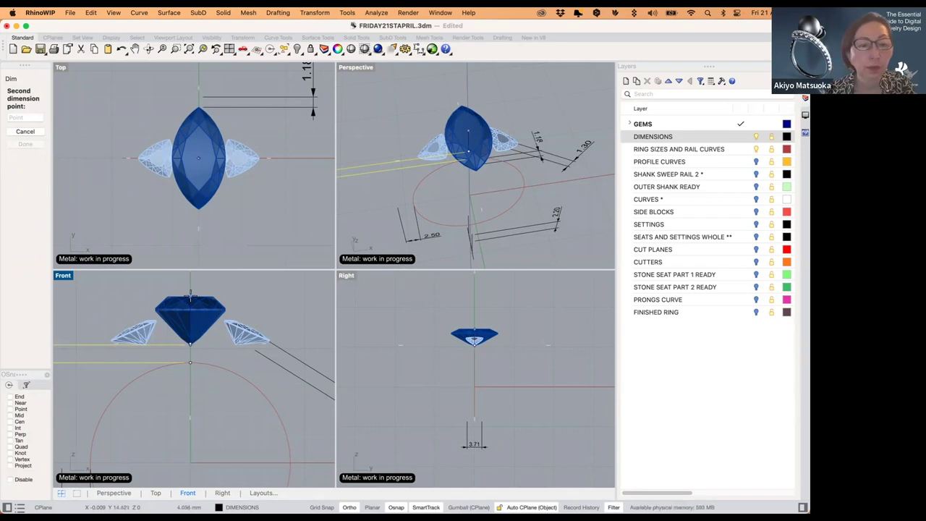
click(190, 294)
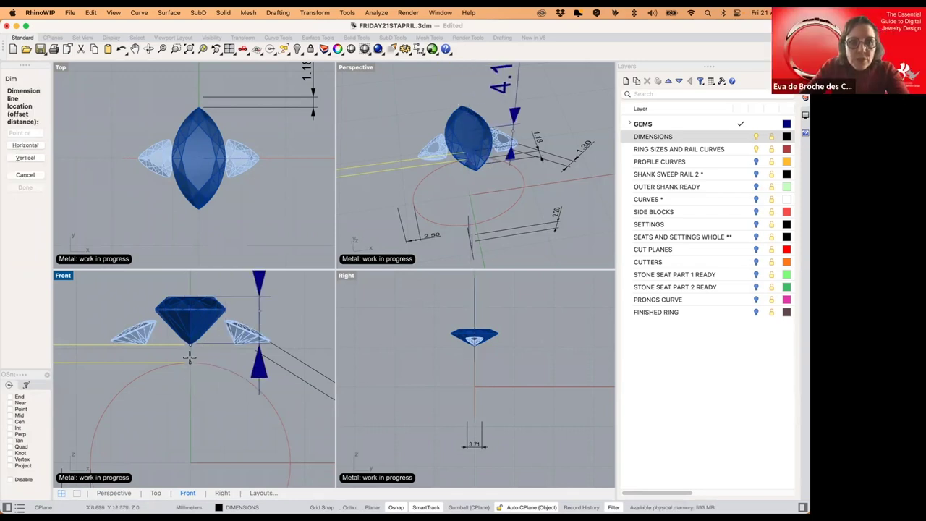
scroll(186, 360, down, 5)
right_drag(267, 333, 196, 378)
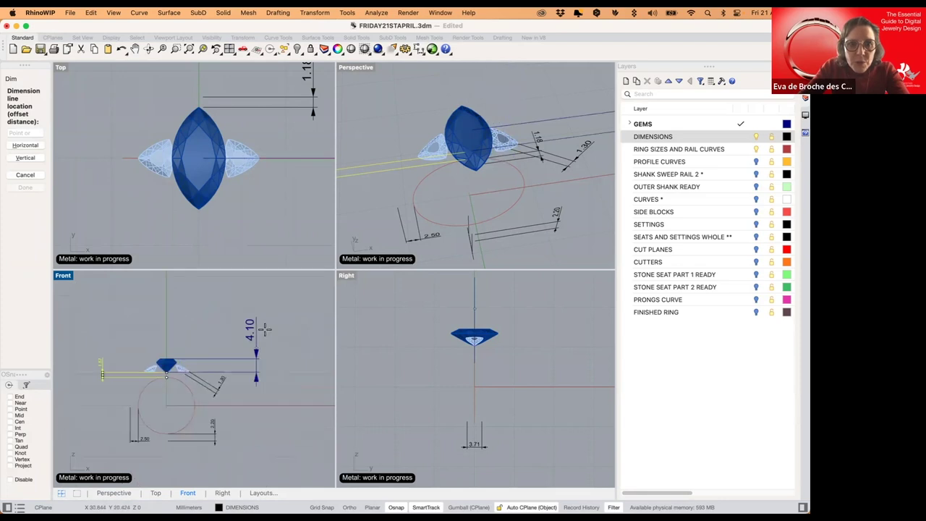
click(263, 331)
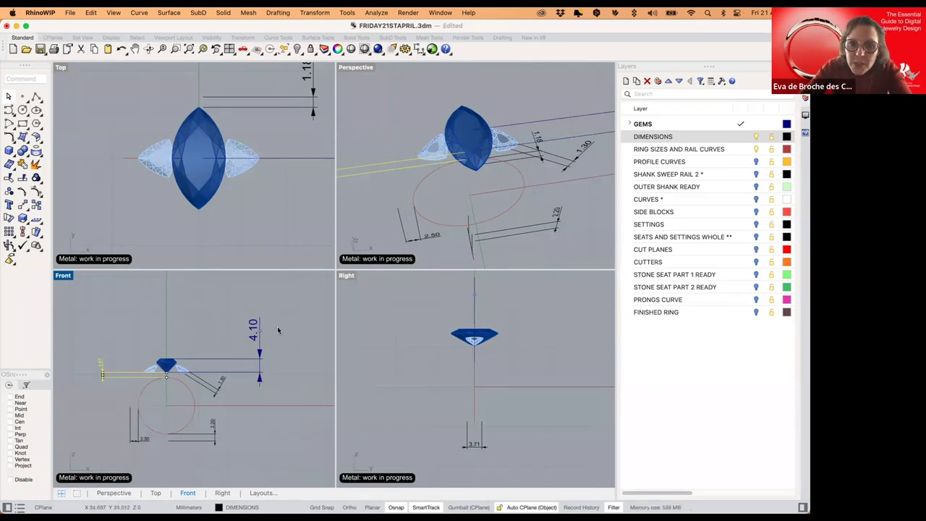
- Delete the new height dimension of the center stone
key(Escape)
click(251, 337)
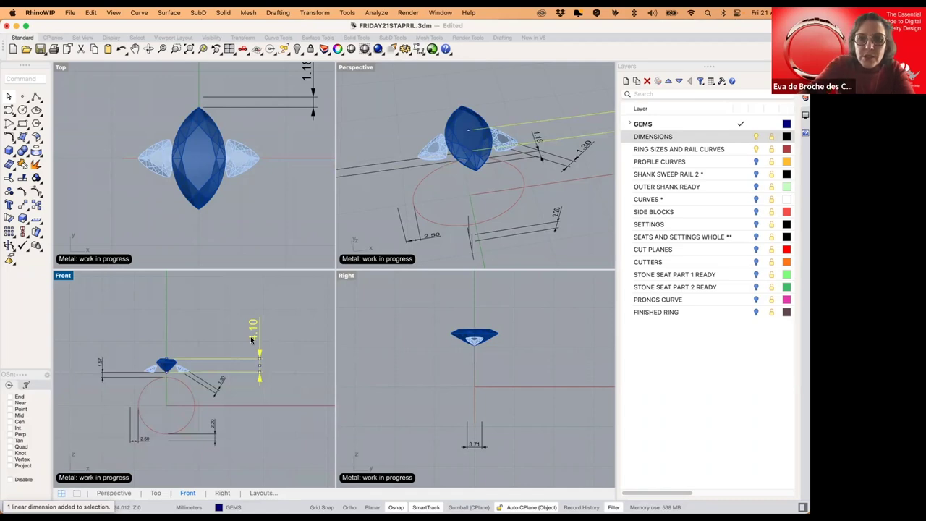
key(Delete)
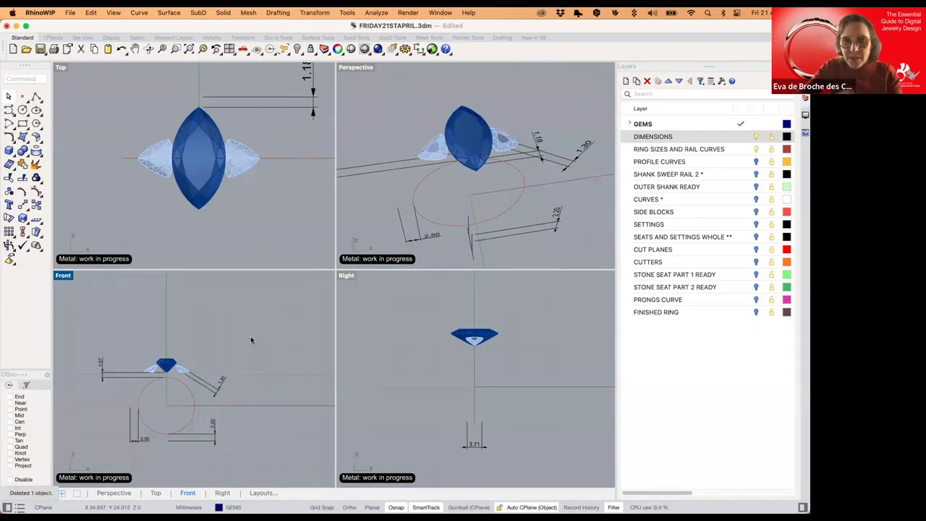
- Turn on the FINISHED RING layer to compare the ring with its dimensions in the Front, Top and Right views
right_drag(178, 390, 193, 393)
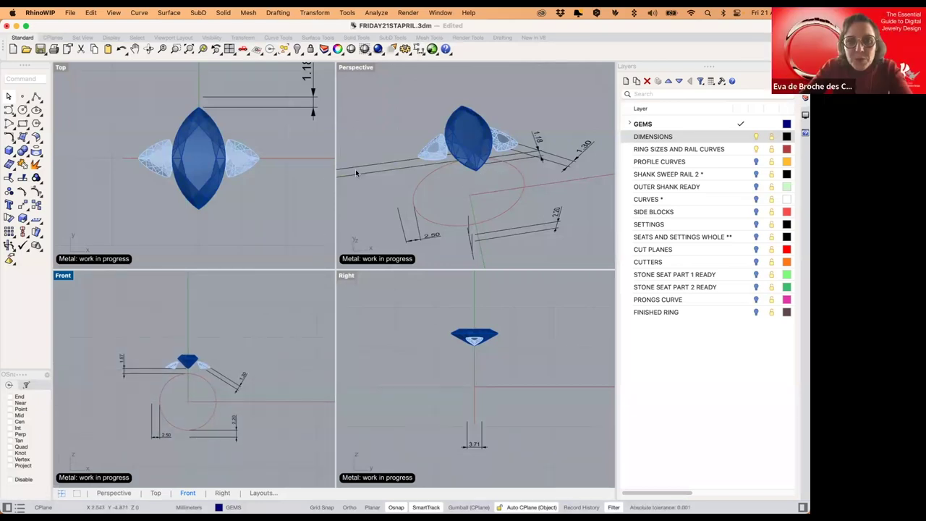
scroll(246, 168, down, 2)
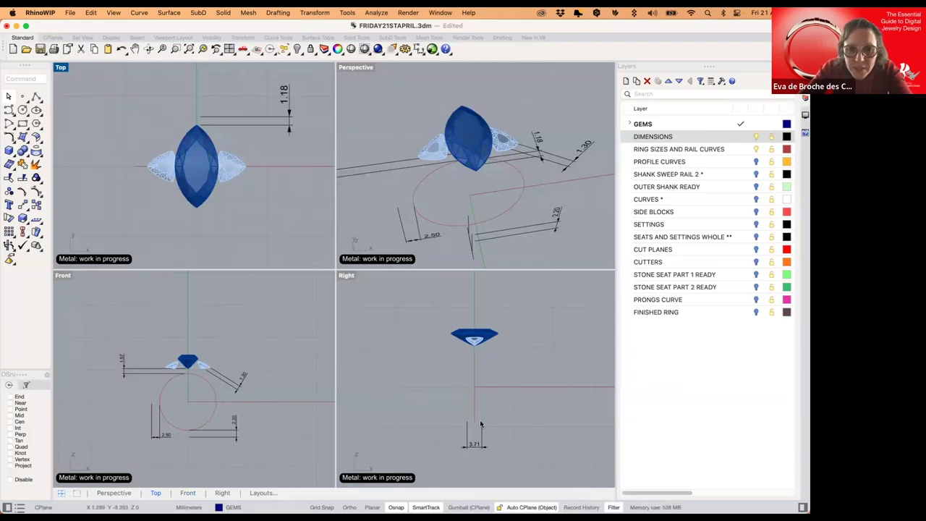
right_drag(480, 420, 484, 423)
scroll(484, 423, up, 2)
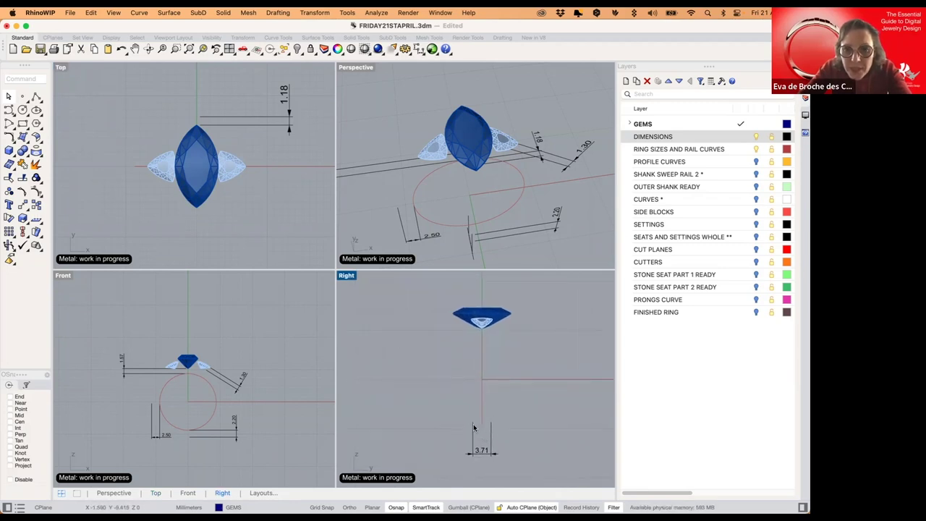
click(752, 313)
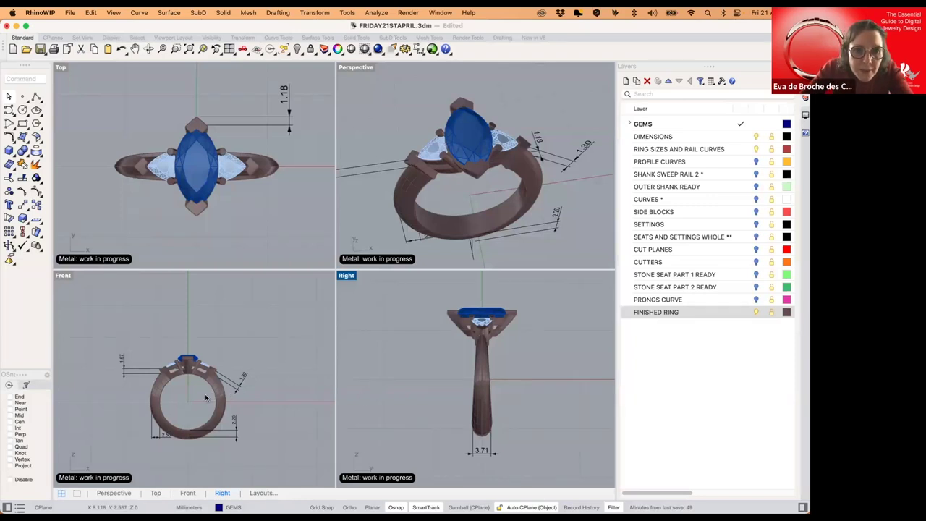
- Examine the shank's side-width and bottom-thickness dimensions in the Front view, selecting each one in turn
scroll(186, 436, up, 5)
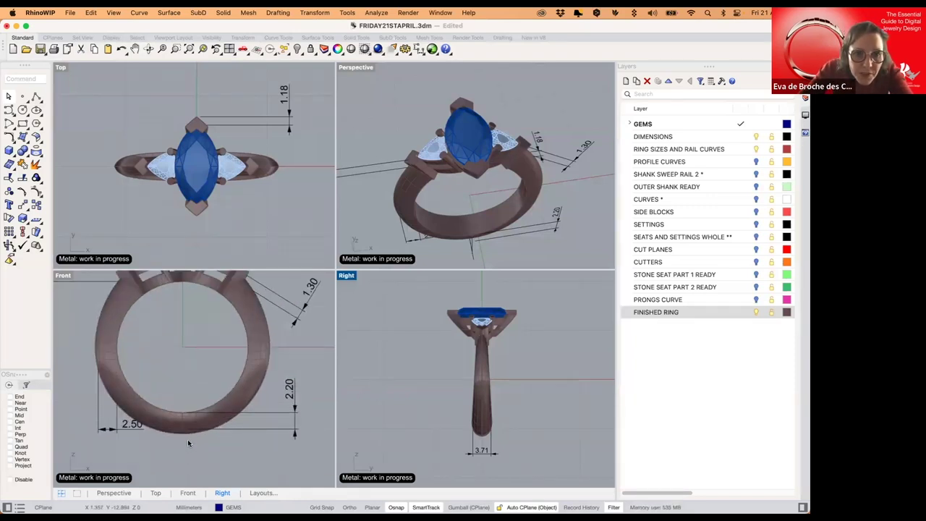
click(294, 403)
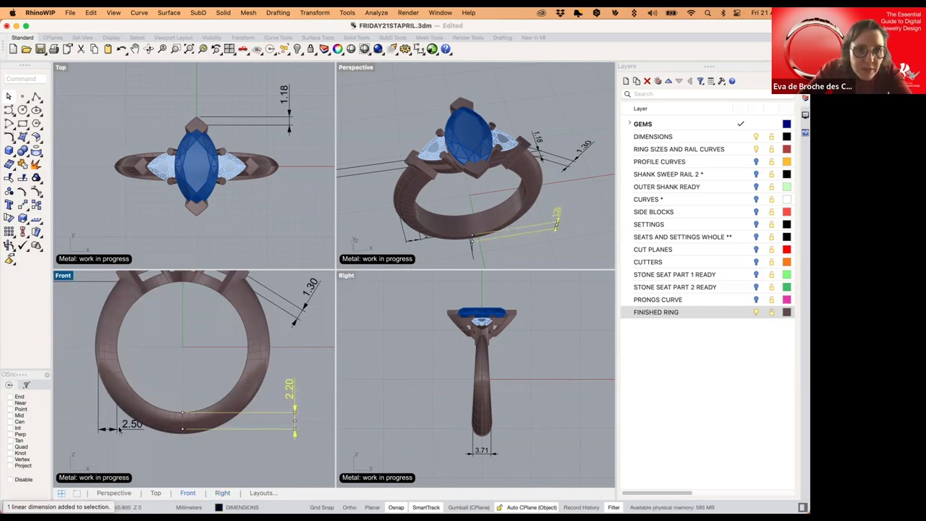
click(120, 426)
scroll(146, 423, down, 2)
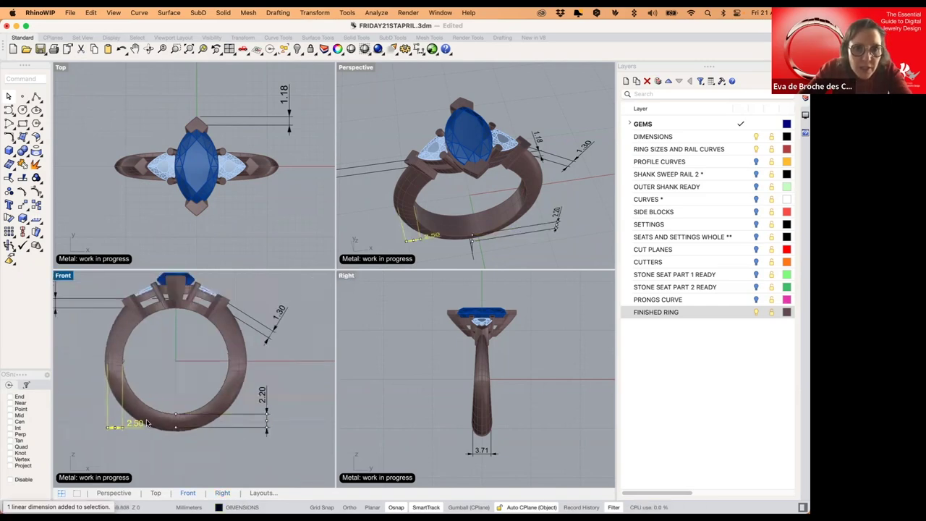
scroll(158, 427, up, 2)
click(248, 431)
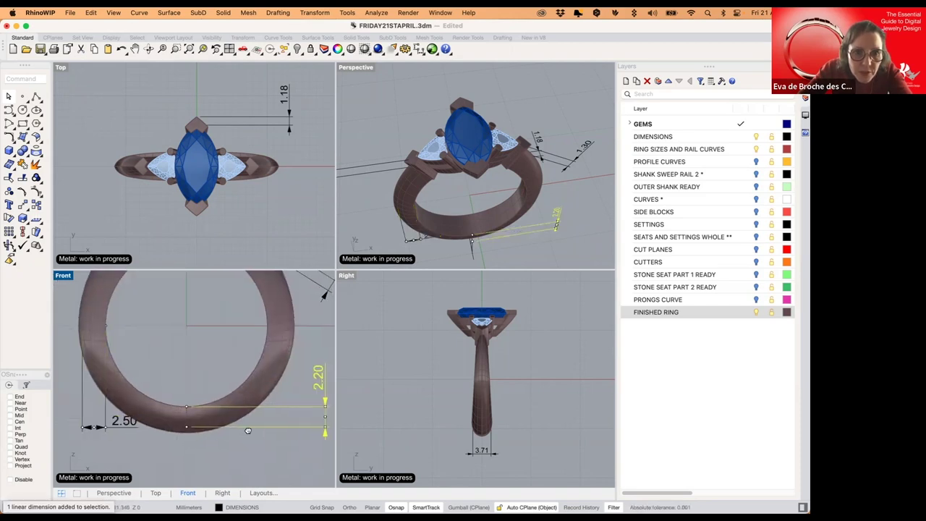
right_drag(248, 430, 208, 430)
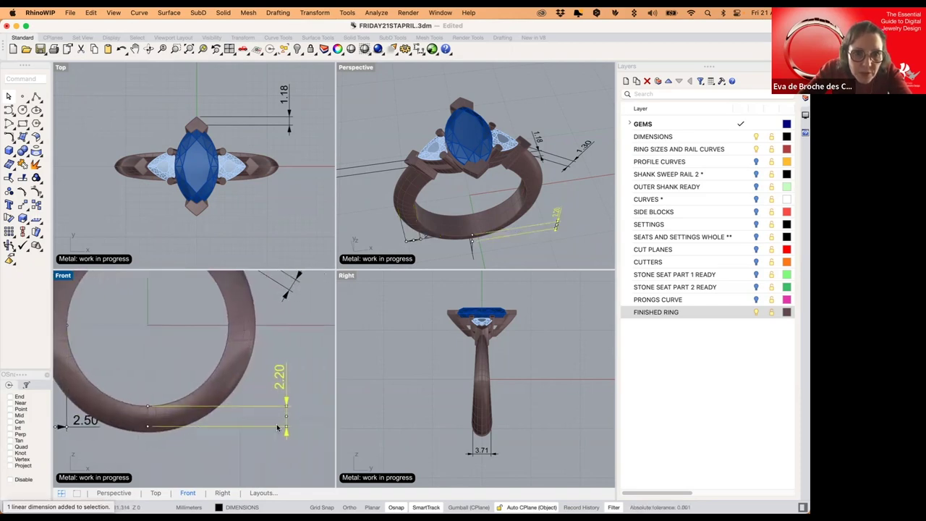
- Enable the End and Near snaps and measure the shank's thickness at its base with a trial vertical dimension
click(397, 48)
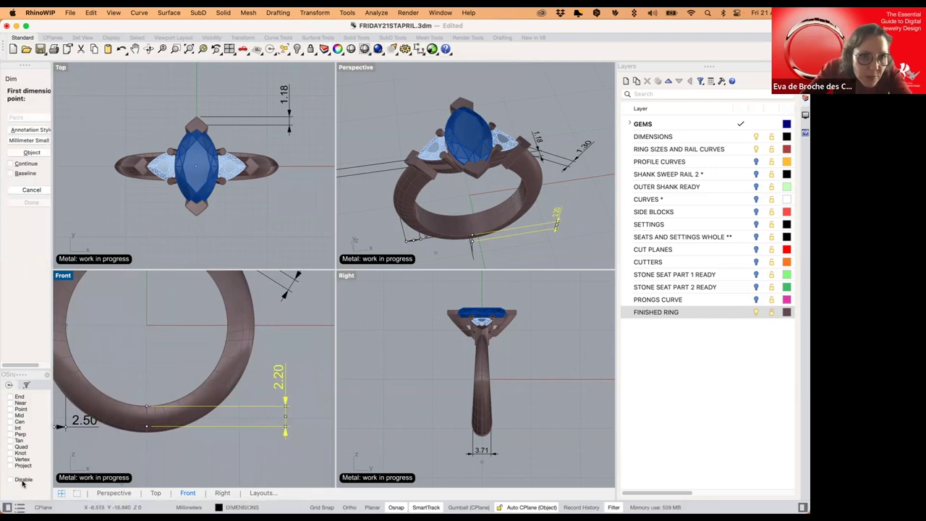
click(16, 403)
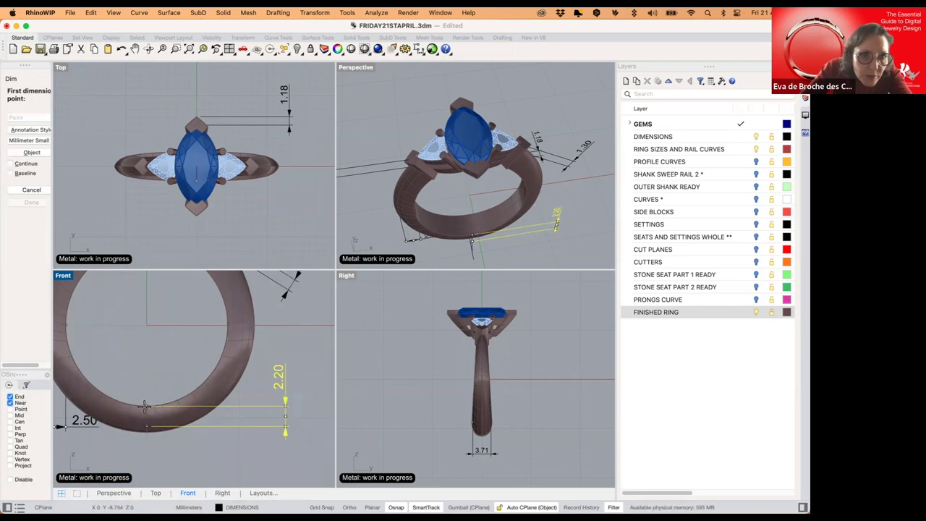
click(145, 407)
key(F8)
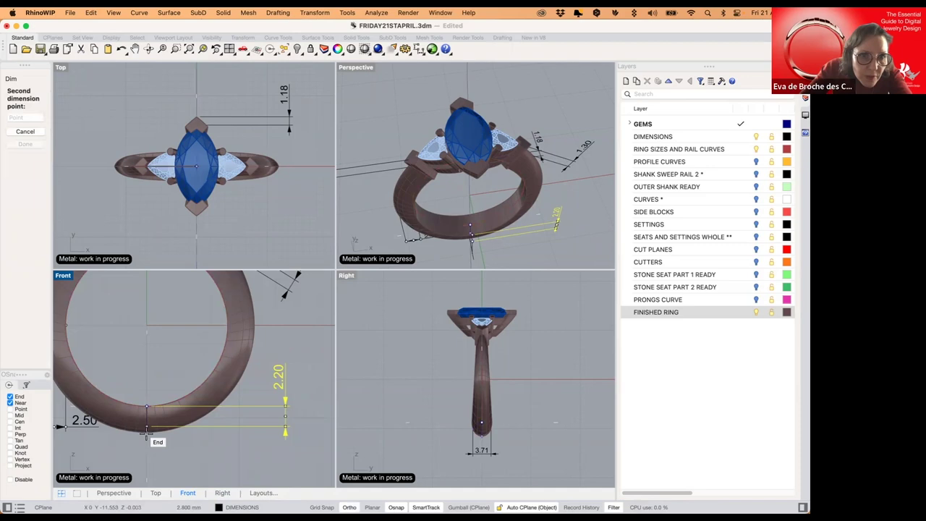
click(187, 431)
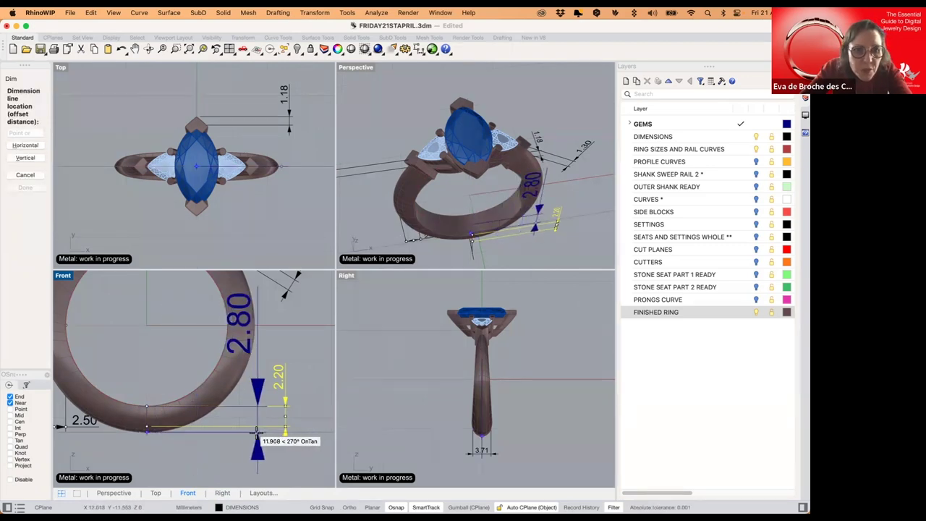
key(Escape)
- Inspect the upper ring in the Perspective and Front views and select the slanted dimension beside a side stone
scroll(234, 433, down, 3)
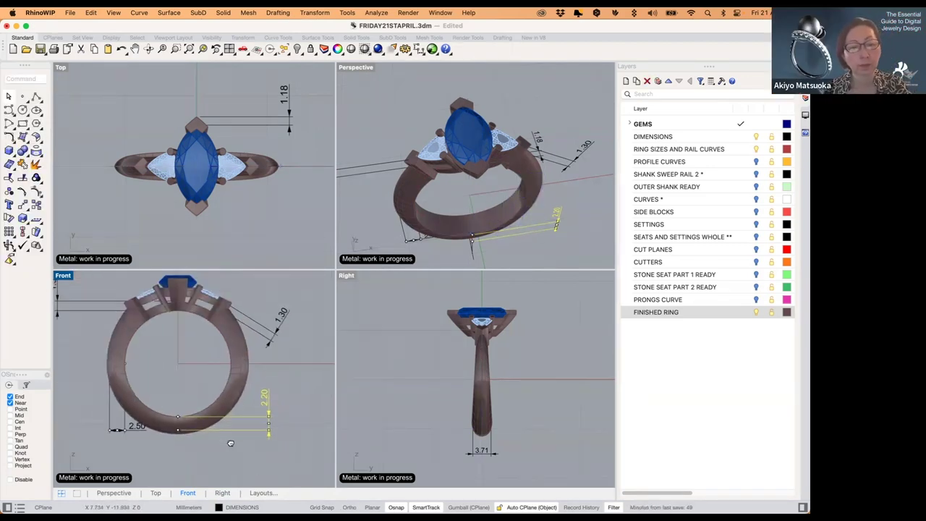
mouse_move(230, 442)
right_down()
mouse_move(242, 448)
mouse_move(223, 443)
mouse_move(231, 449)
right_up()
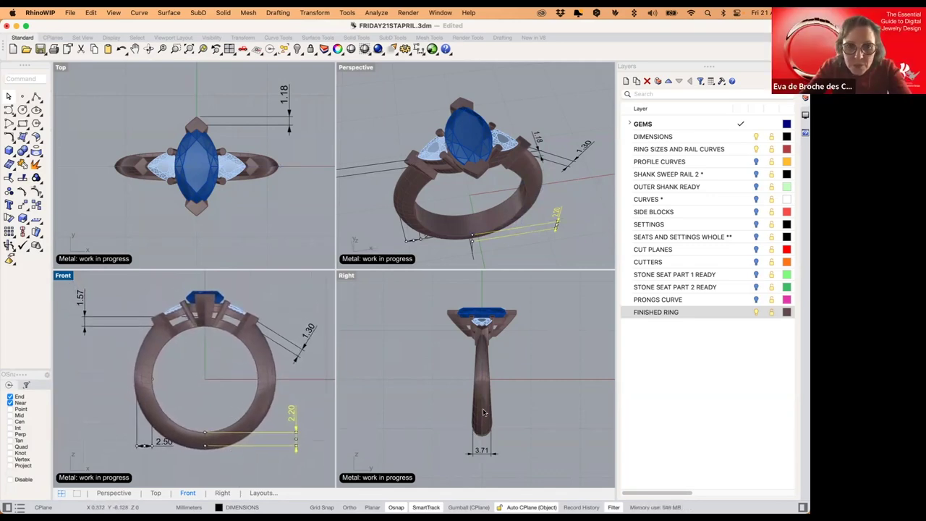
right_drag(511, 227, 503, 182)
scroll(304, 347, up, 6)
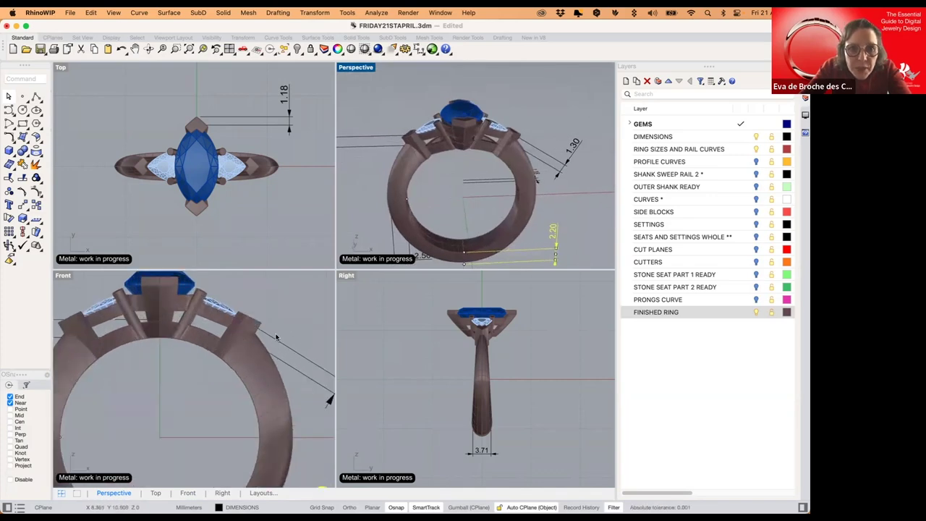
click(304, 347)
click(268, 380)
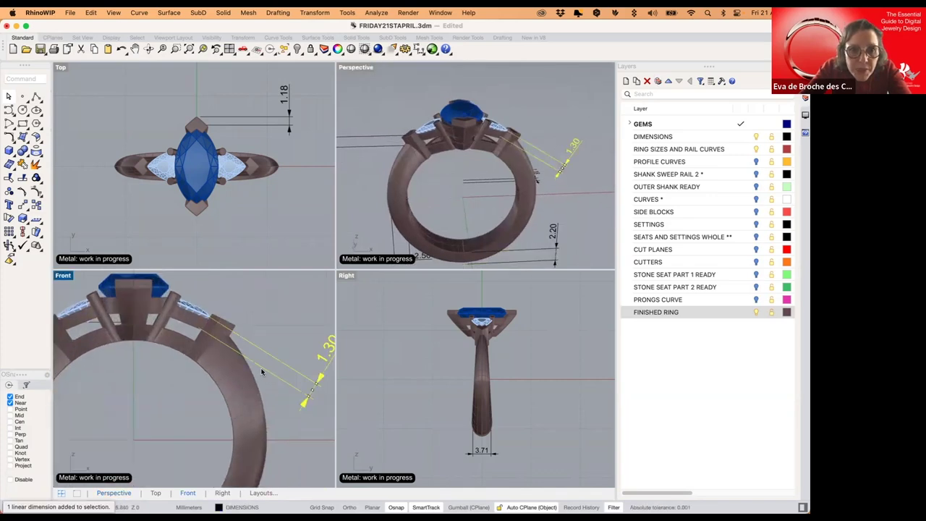
scroll(204, 314, down, 6)
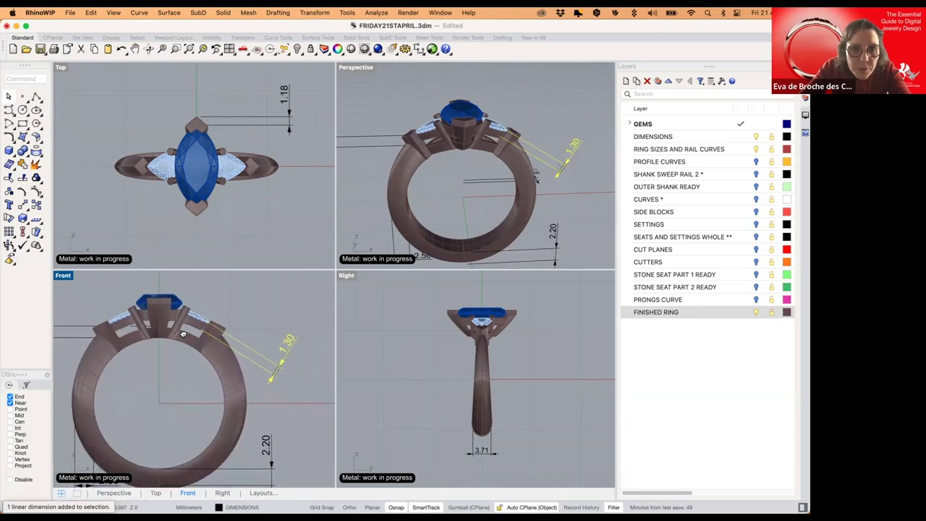
right_drag(189, 331, 257, 338)
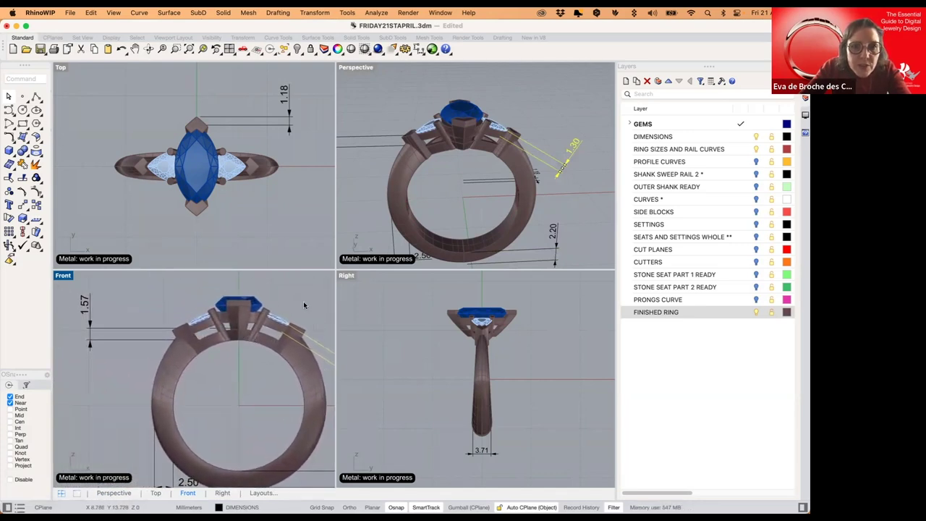
- Check the dimension at the center stone's tip prong in the Top view, clear the selection and turn off the DIMENSIONS layer
click(241, 141)
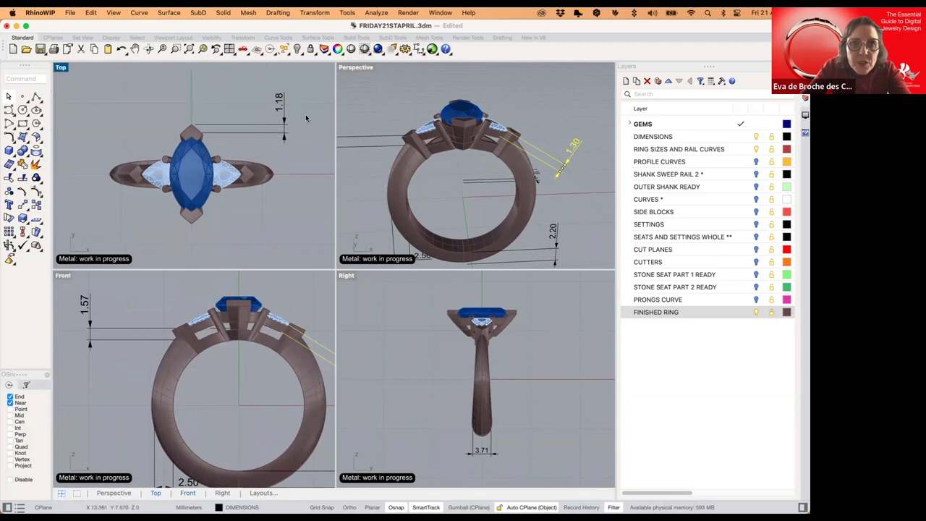
click(267, 121)
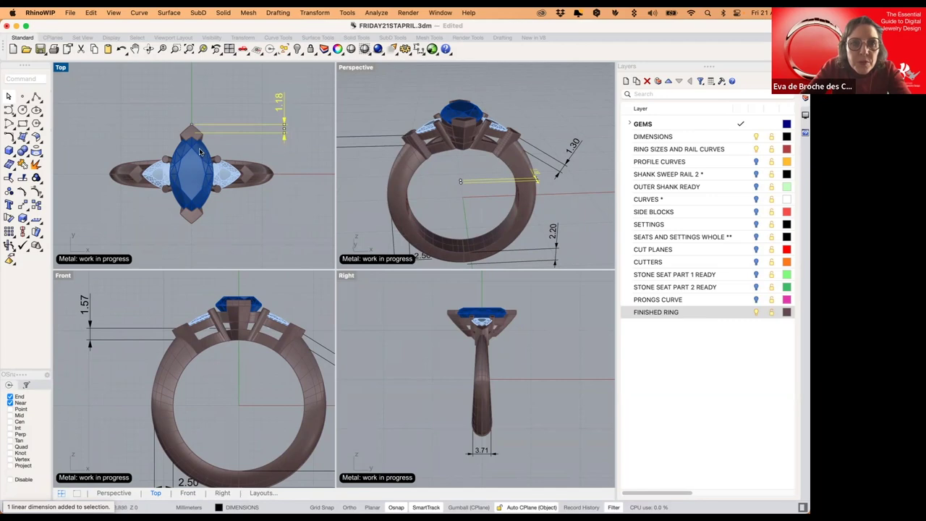
key(Escape)
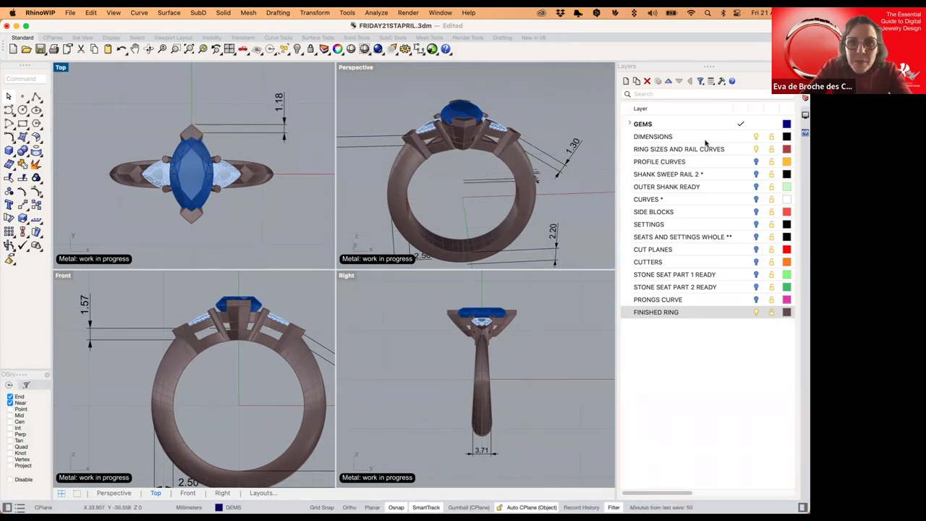
click(756, 139)
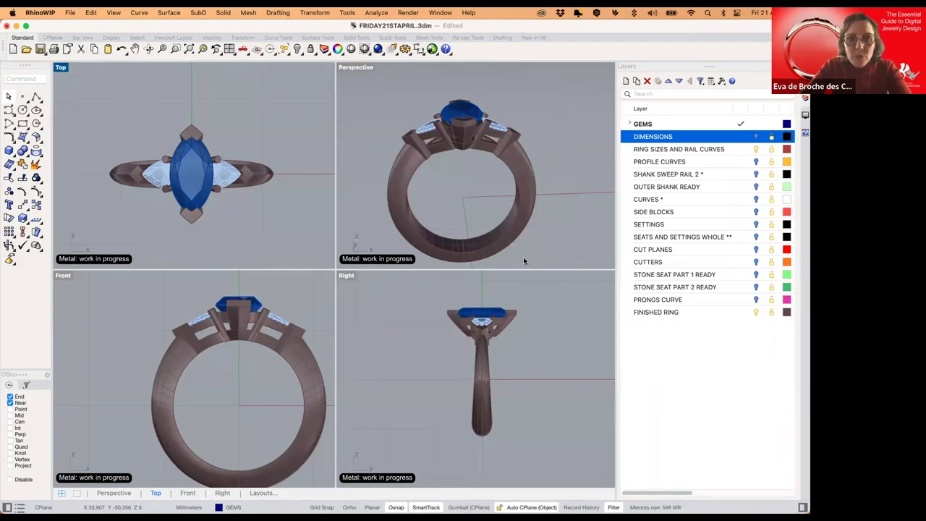
click(574, 223)
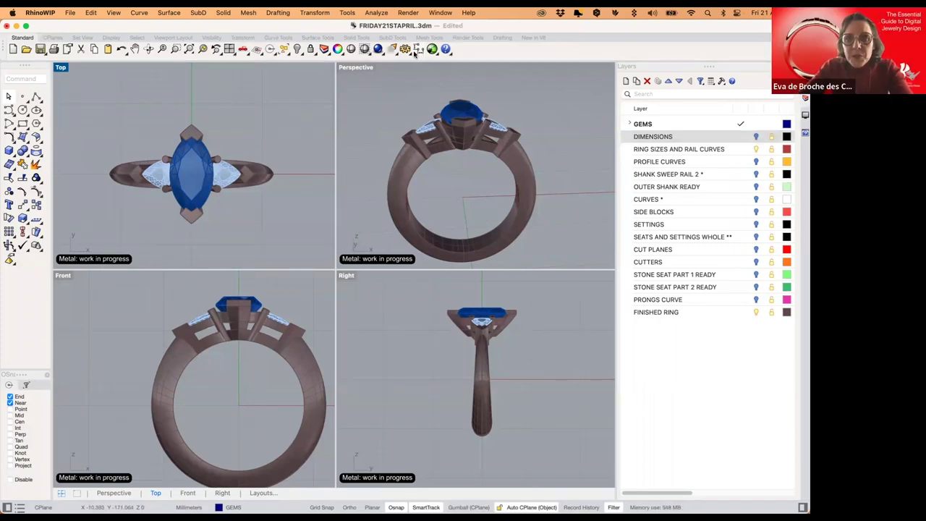
- Show the hidden objects and switch the visible layers from FINISHED RING to PROFILE CURVES
right_click(295, 50)
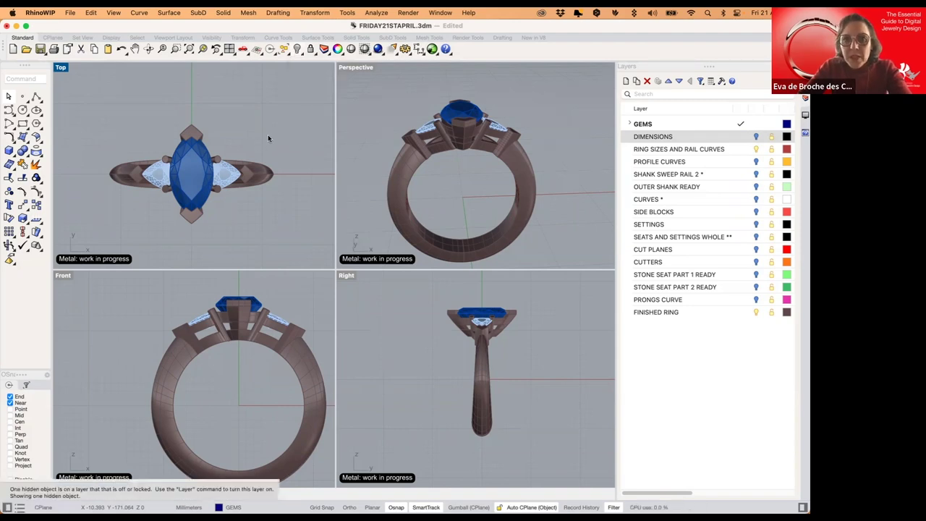
click(755, 313)
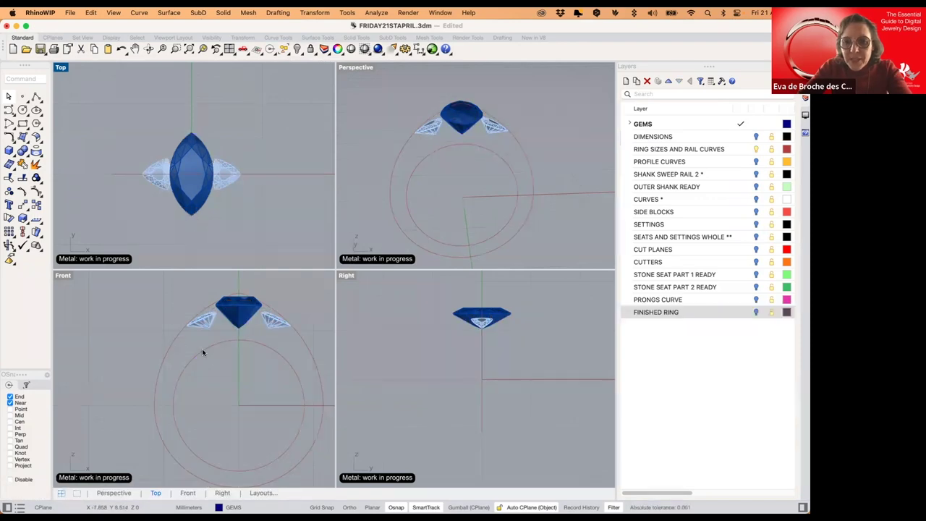
right_drag(202, 352, 176, 343)
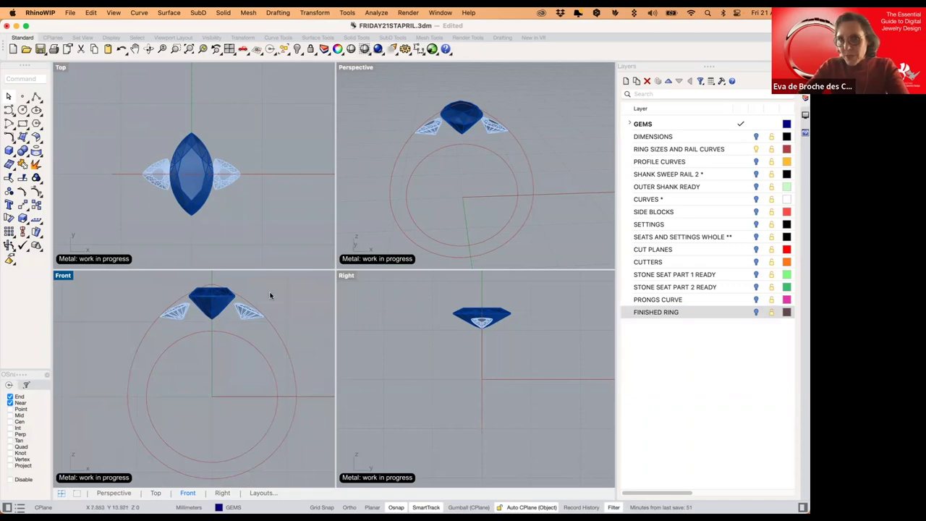
click(756, 165)
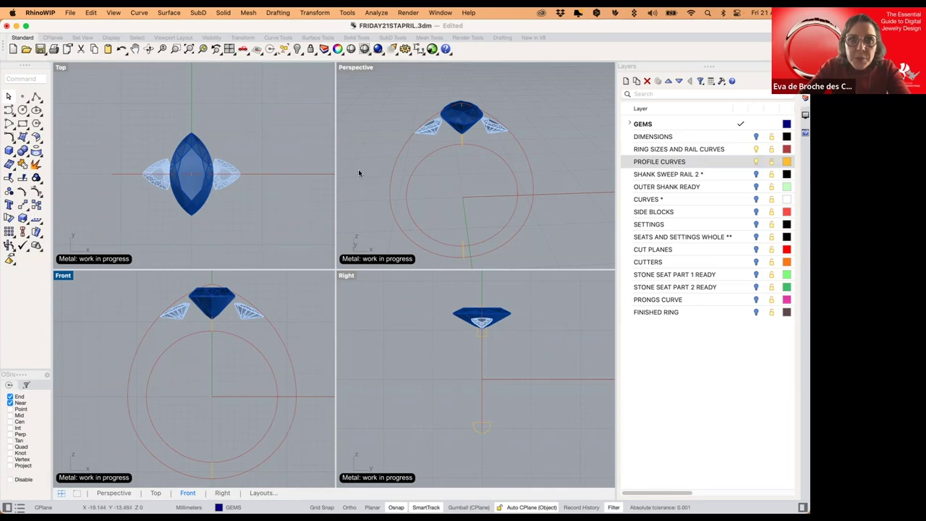
- Examine the outer rail curve and the inner ring-size circle in the Front view, selecting each in turn
click(272, 374)
click(293, 372)
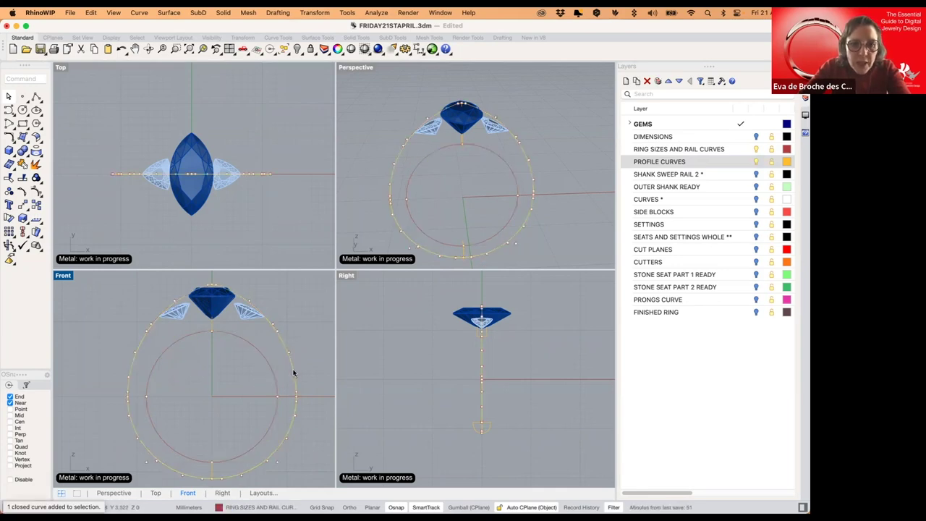
click(274, 378)
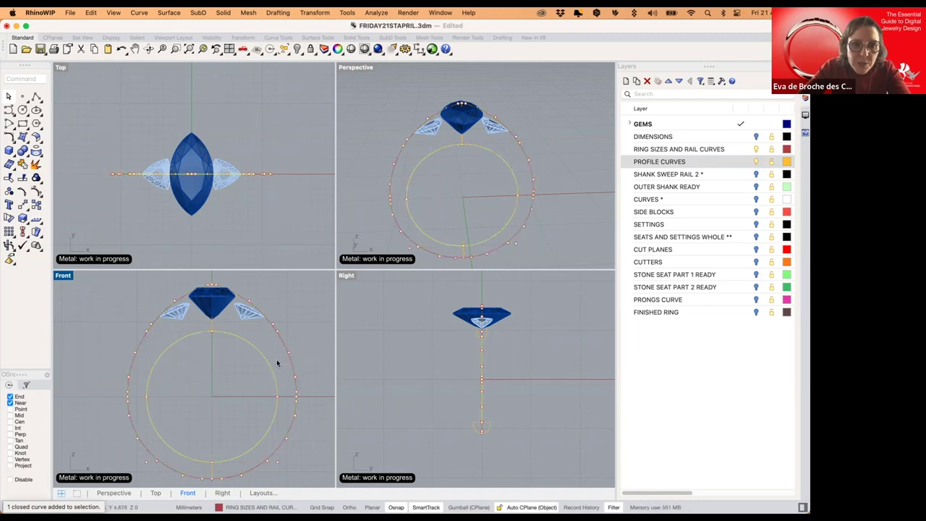
click(272, 368)
key(Escape)
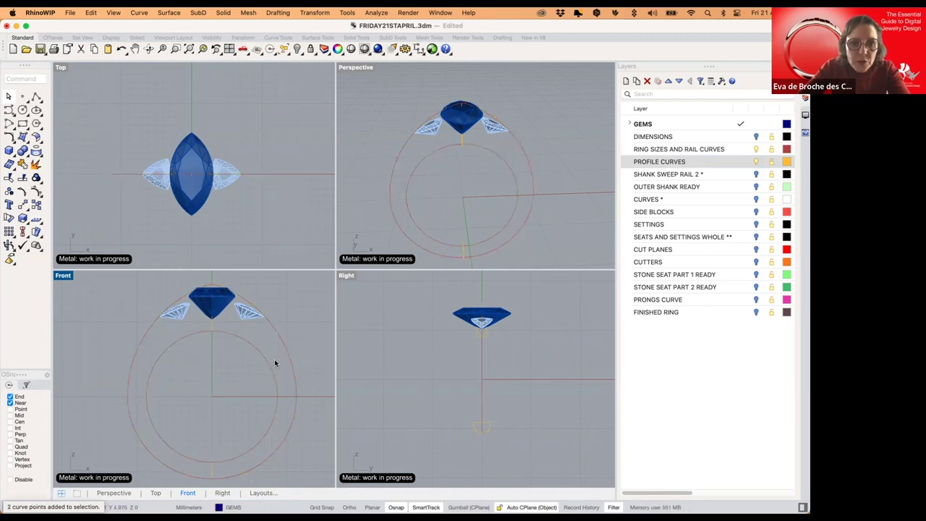
click(267, 365)
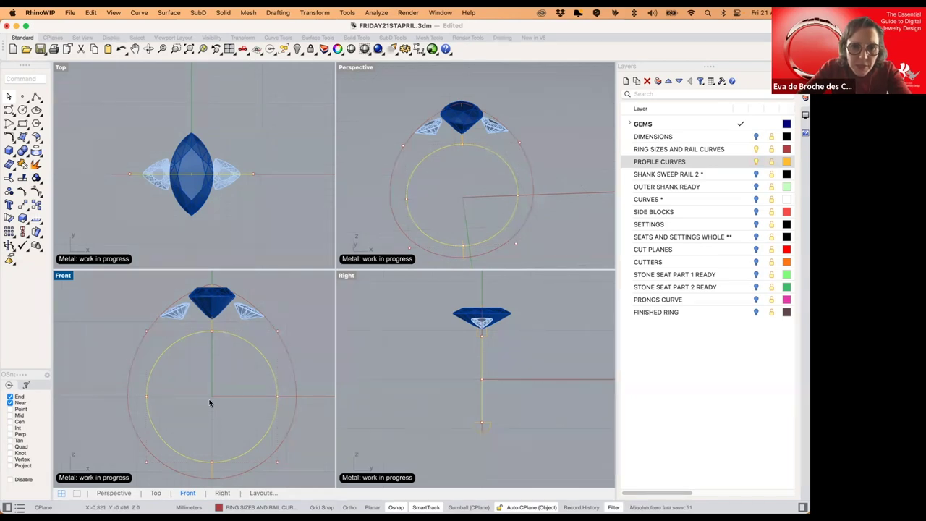
click(285, 362)
right_drag(278, 389, 306, 371)
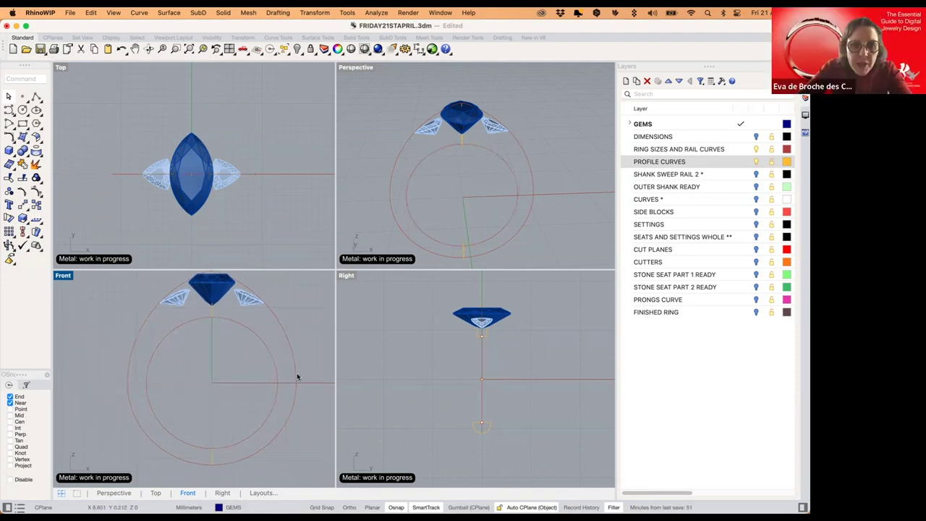
- Maximize the Front view and delete the outer rail curve running over the top of the center stone
click(296, 376)
double_click(63, 276)
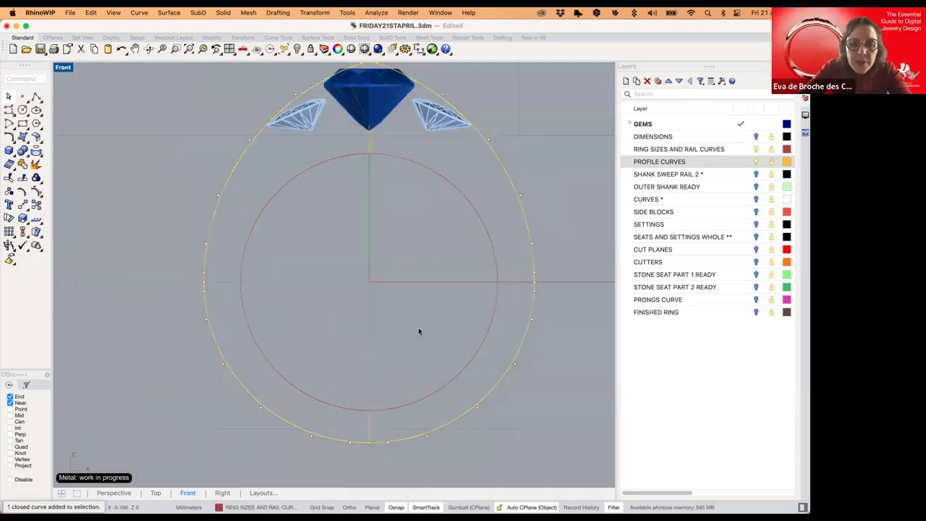
scroll(351, 338, right, 3)
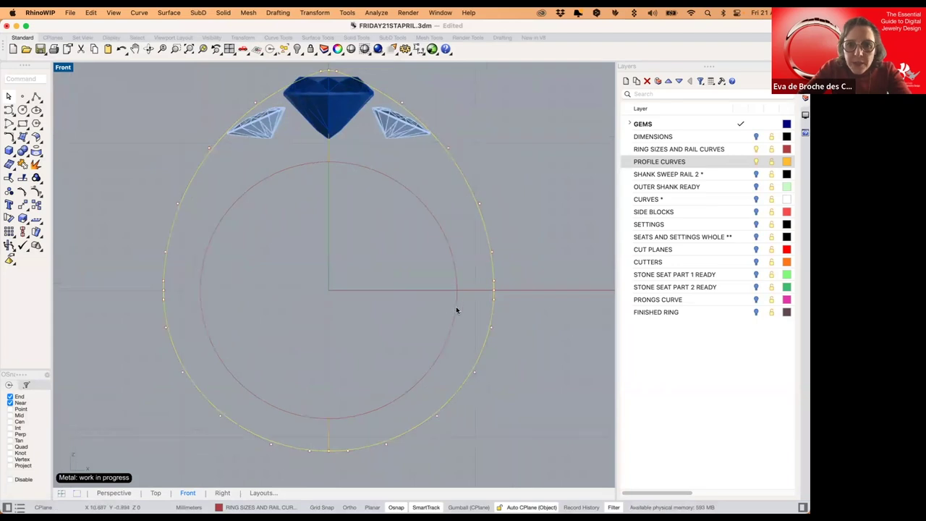
scroll(331, 97, right, 3)
scroll(304, 97, up, 1)
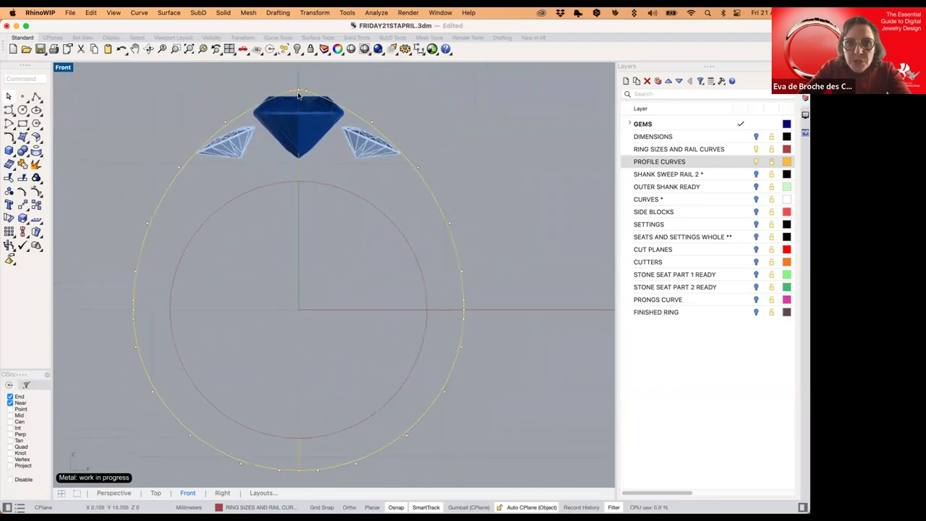
scroll(324, 152, left, 1)
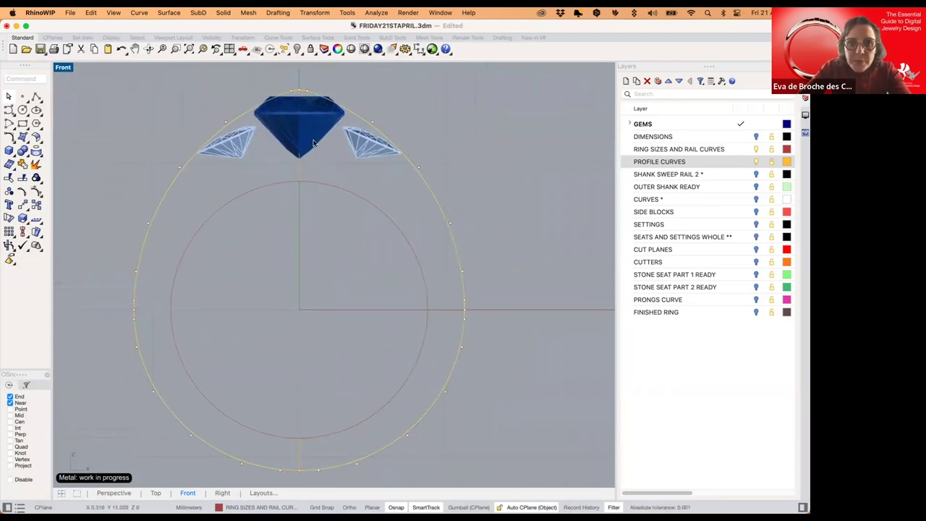
scroll(354, 219, left, 1)
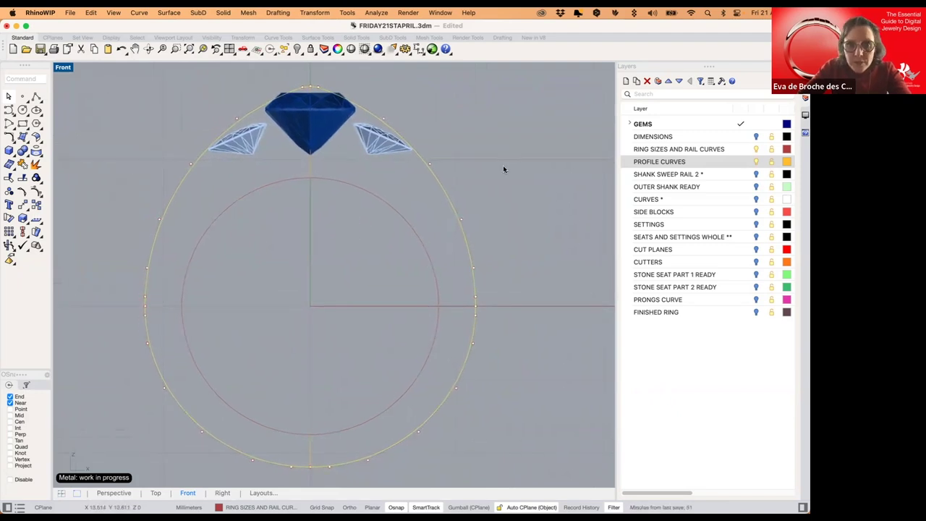
key(Delete)
- Offset the ring-size circle outward by 2.8 mm, with RING SIZES AND RAIL CURVES as the current layer for the output
drag(379, 253, 198, 163)
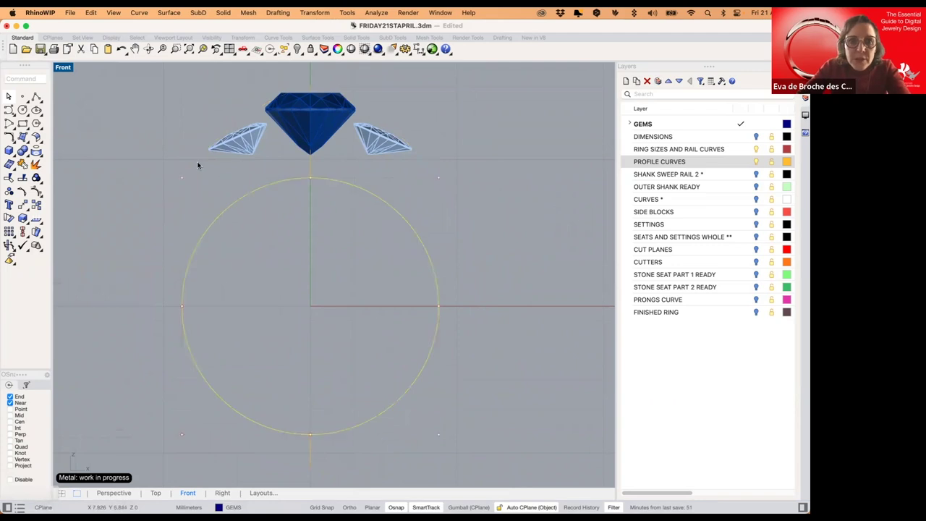
click(42, 104)
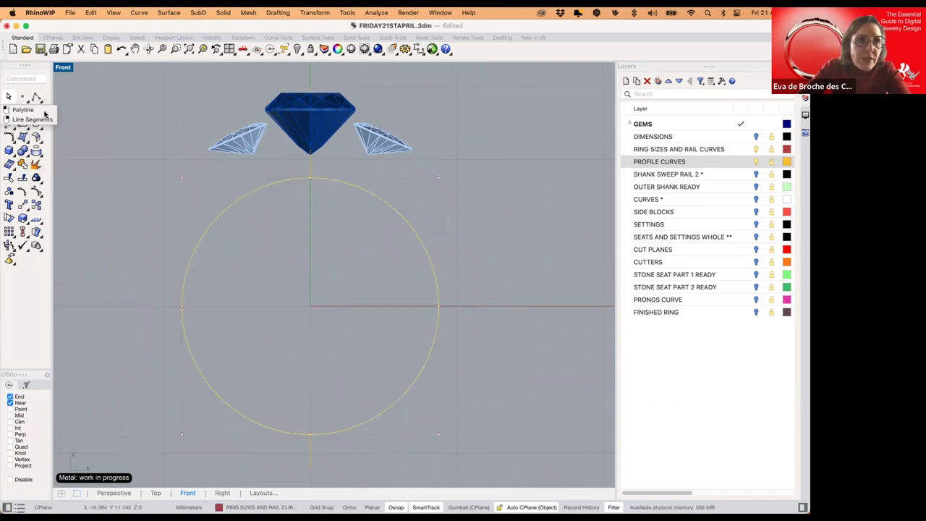
click(41, 117)
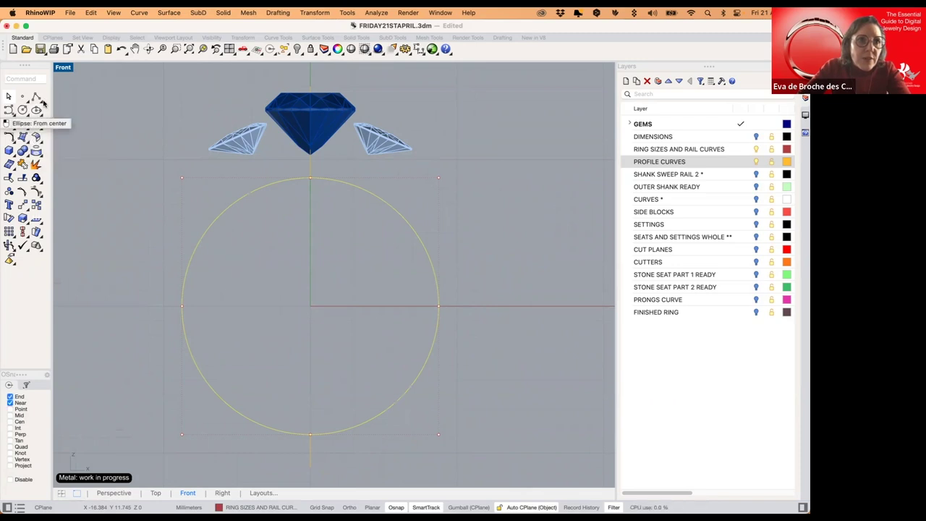
click(41, 104)
click(44, 105)
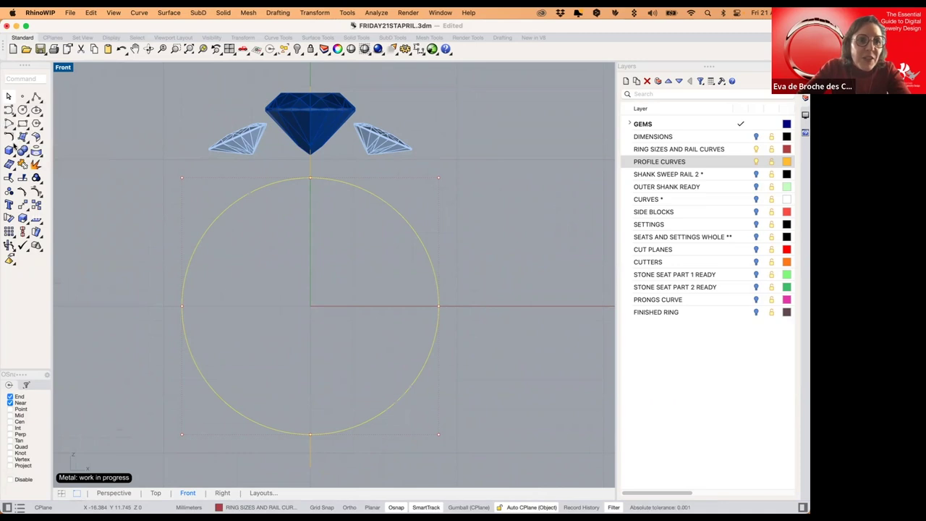
click(14, 145)
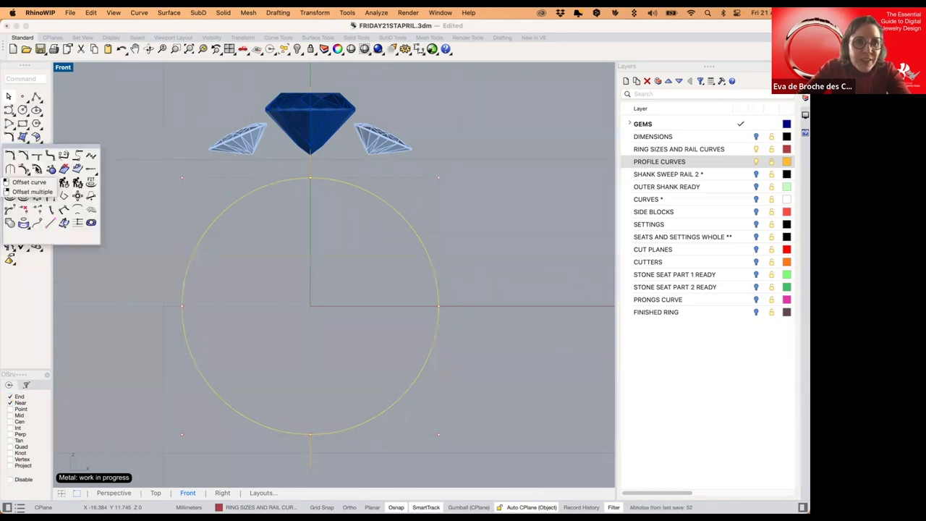
click(10, 169)
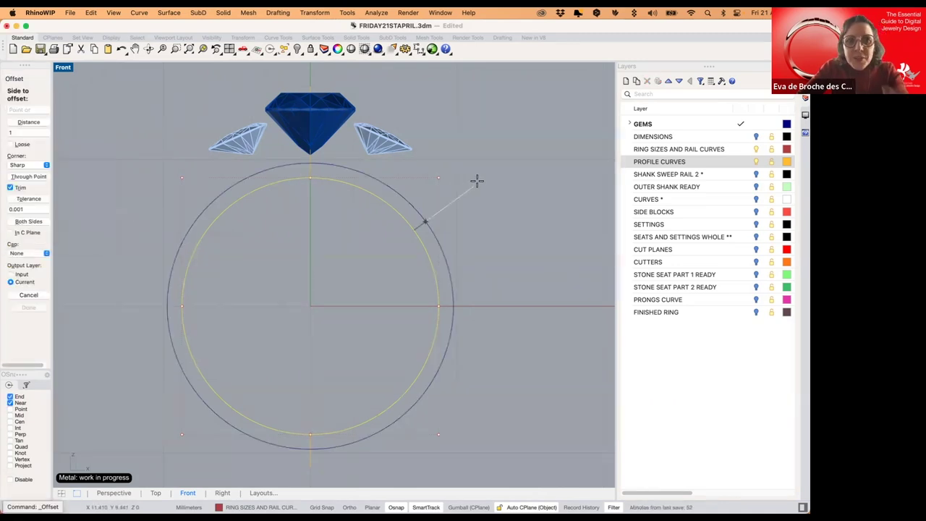
text(2.8)
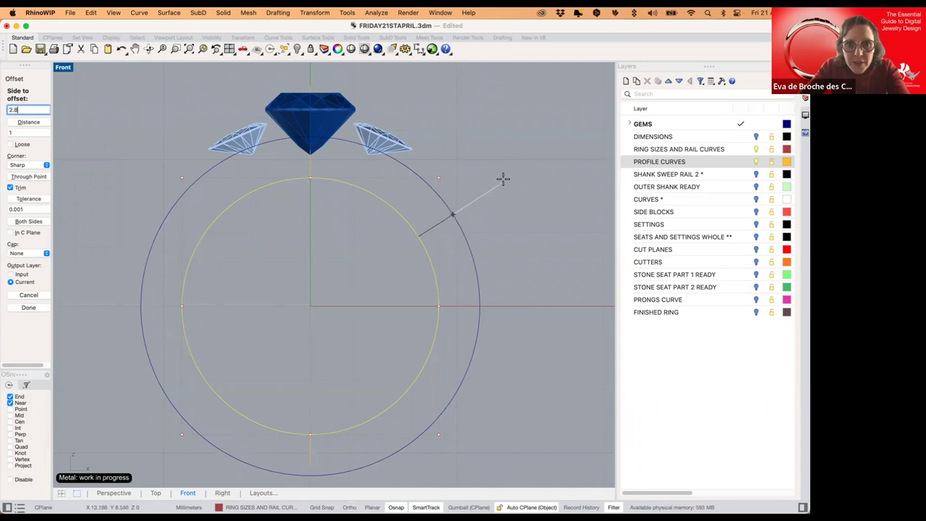
click(748, 150)
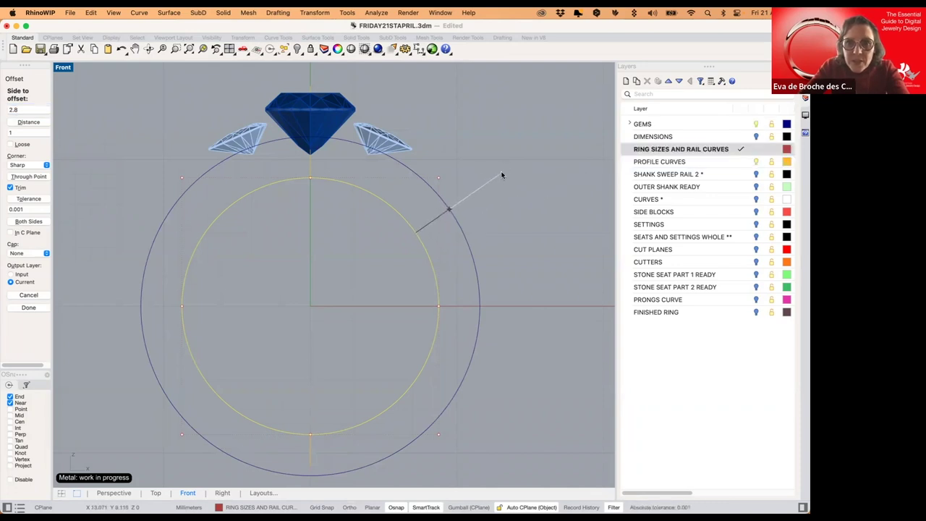
click(498, 179)
- Rebuild the offset outer circle with 15 points at degree 3, deleting the input curve
click(466, 232)
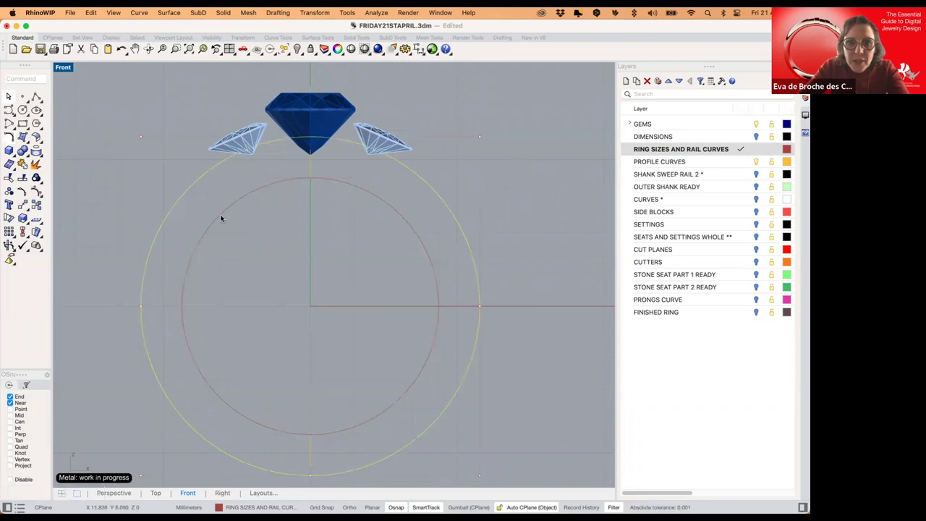
click(16, 142)
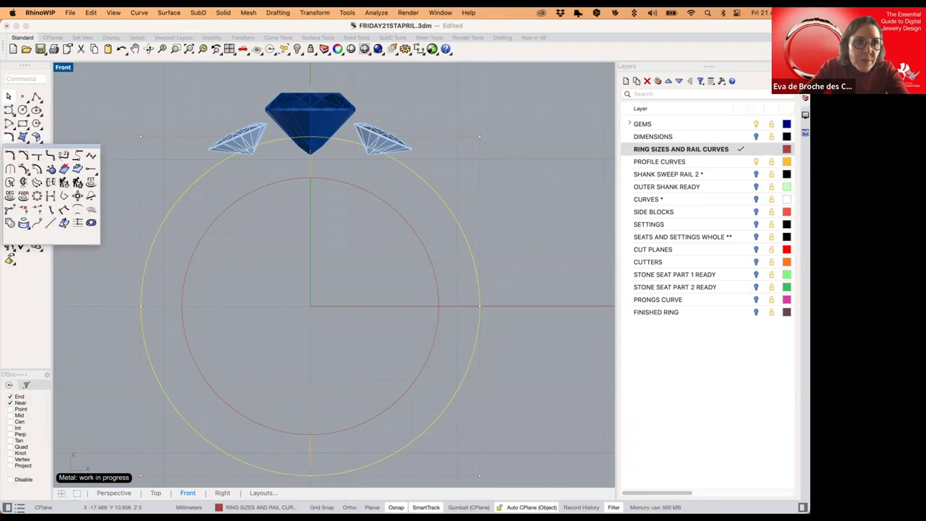
click(61, 184)
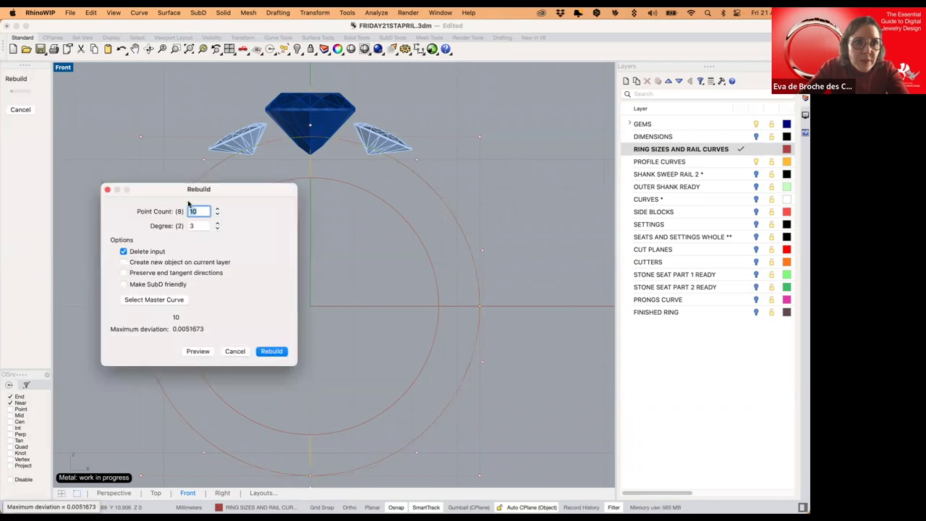
drag(224, 189, 652, 204)
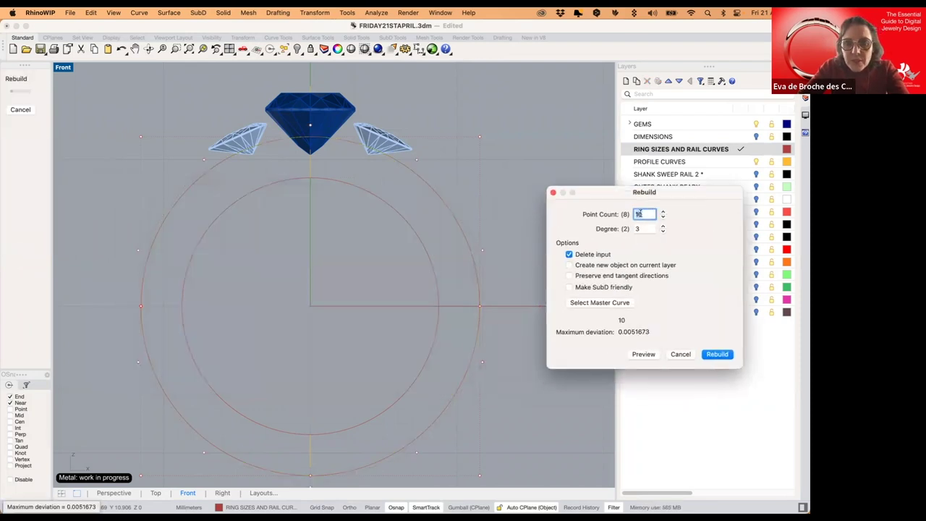
text(15)
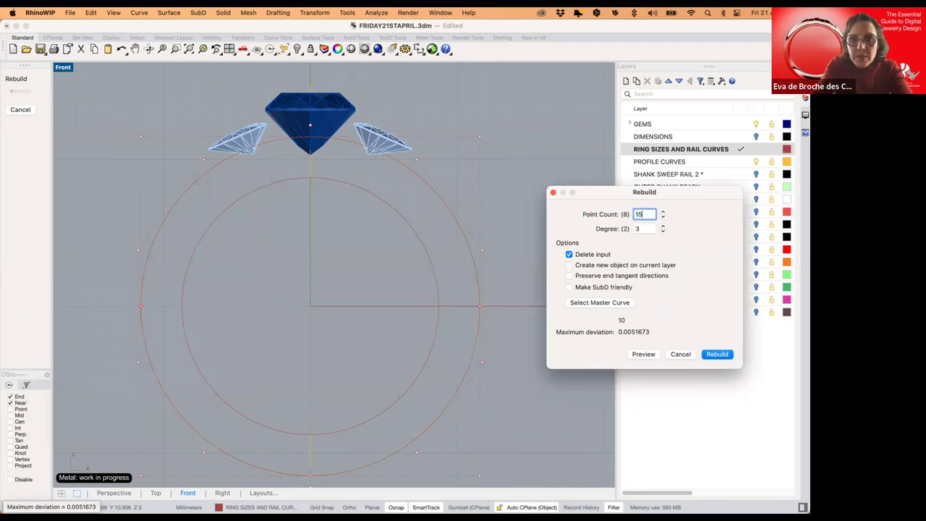
click(643, 229)
click(640, 214)
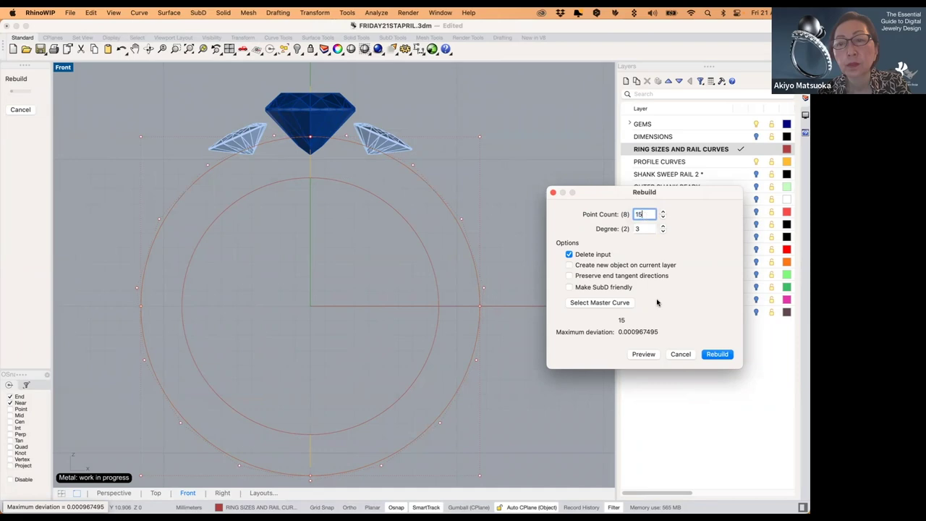
click(717, 355)
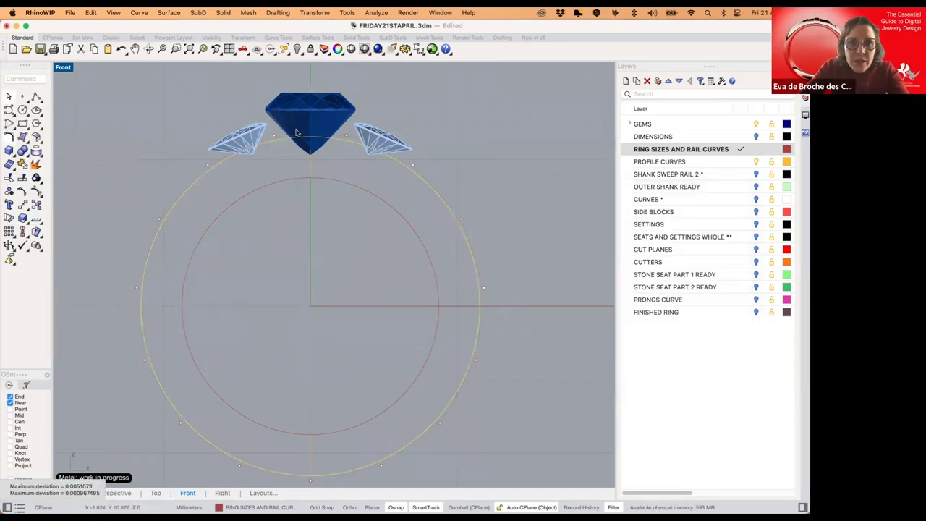
- Raise the outer curve's two top control points to just above the center stone and scale them horizontally closer together
drag(270, 150, 349, 128)
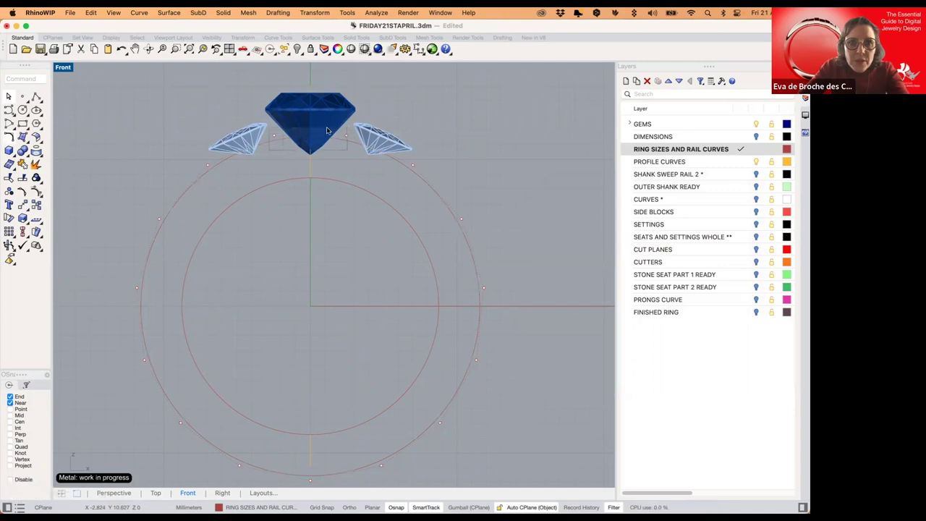
scroll(306, 201, down, 4)
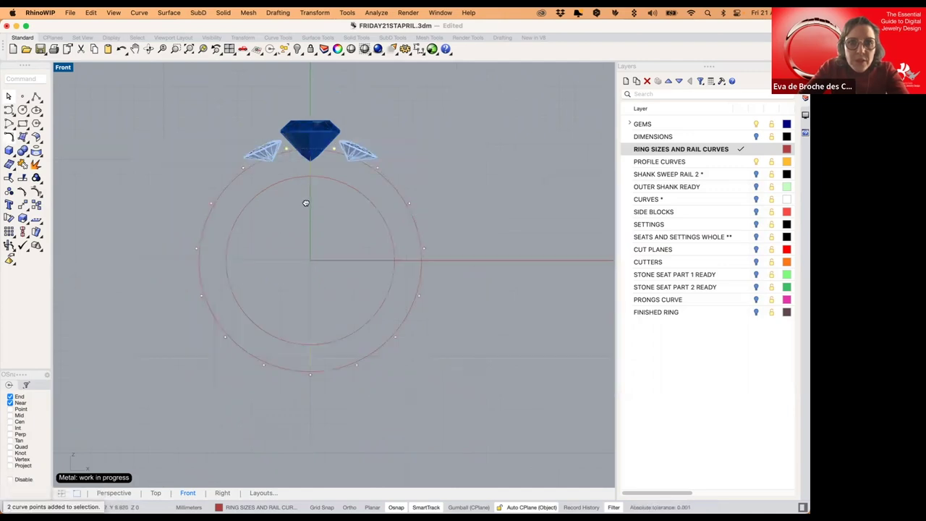
right_drag(311, 159, 309, 163)
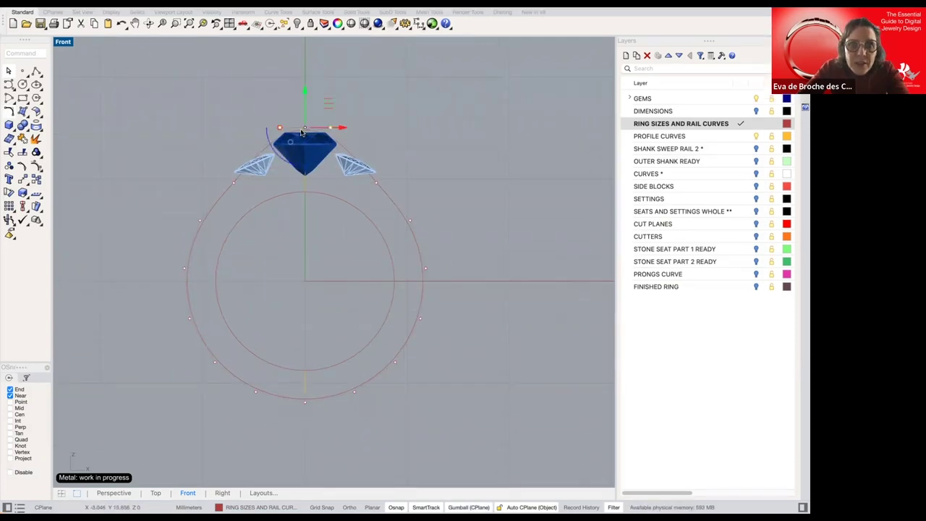
drag(281, 129, 297, 132)
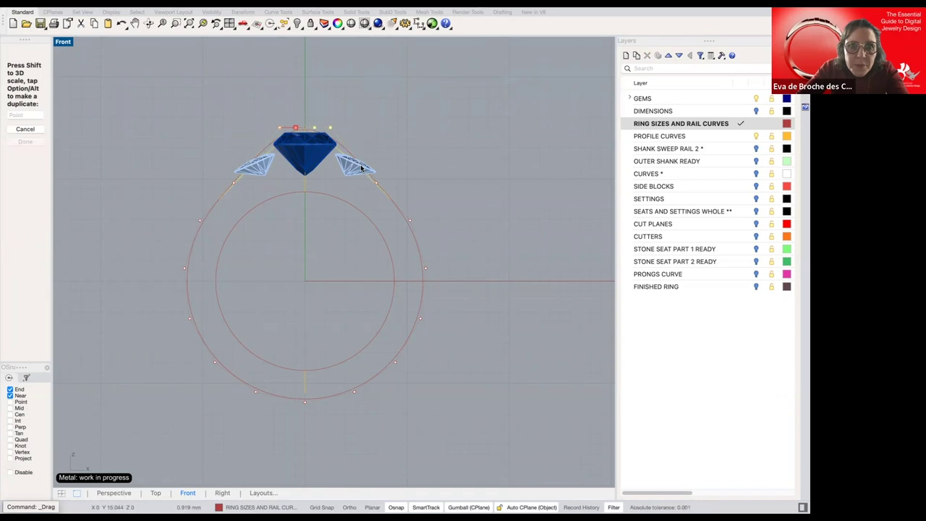
click(388, 200)
- Raise the outer curve's two shoulder control points together to the level of the side stones' outer tips
click(251, 191)
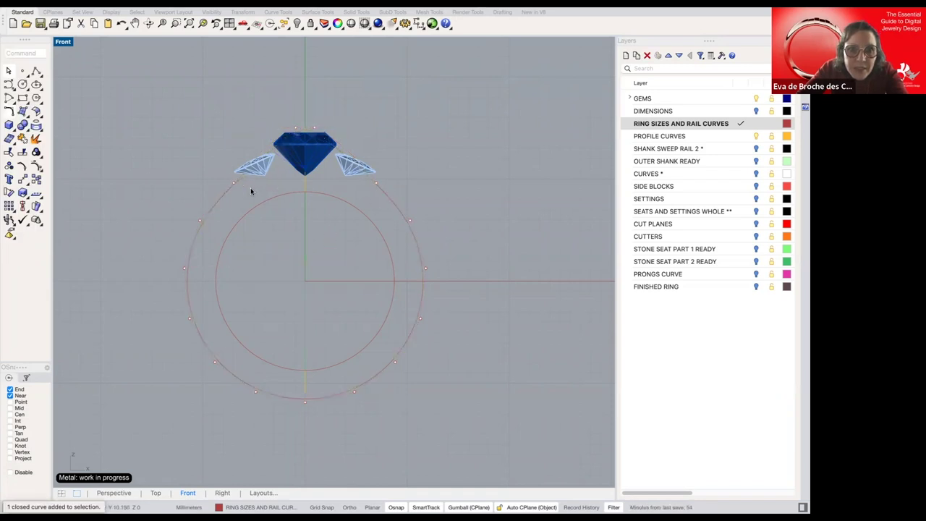
drag(227, 178, 255, 190)
shift+drag(358, 186, 394, 183)
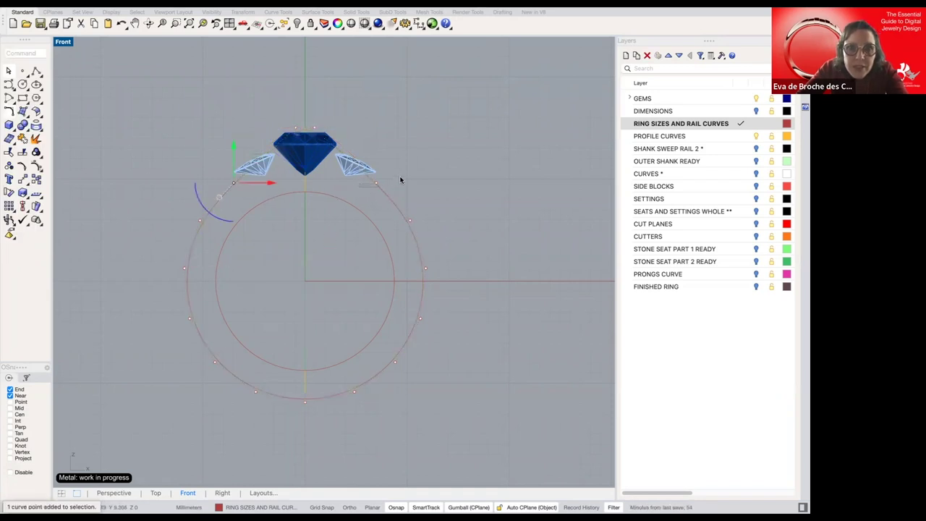
shift+click(376, 183)
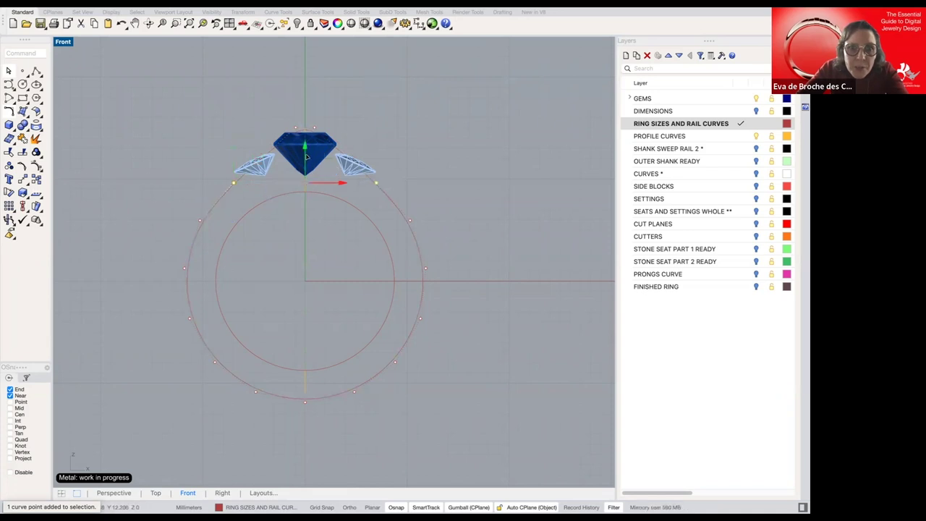
drag(305, 148, 306, 144)
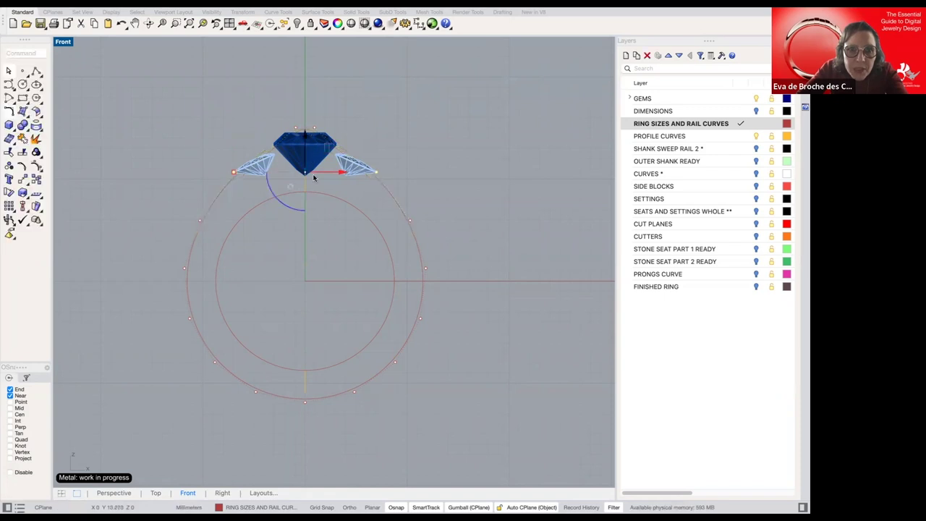
scroll(278, 214, up, 2)
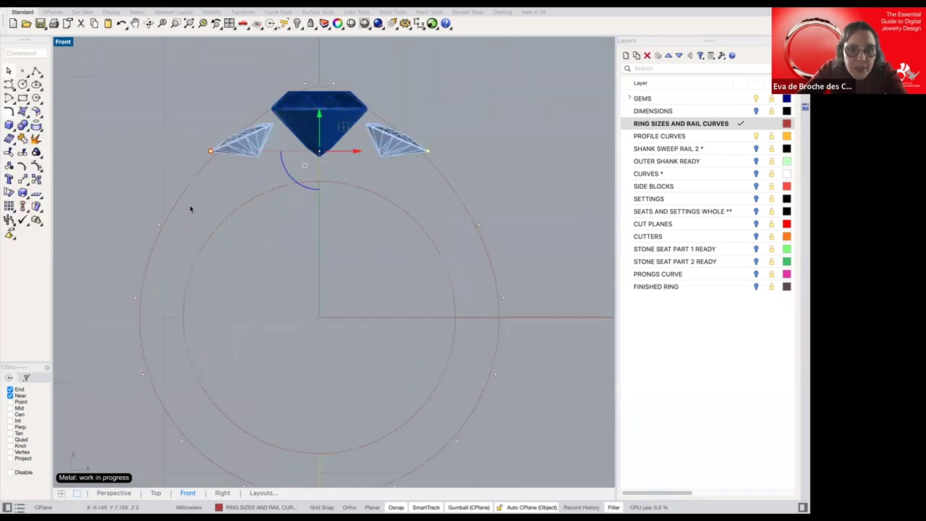
right_drag(326, 154, 335, 155)
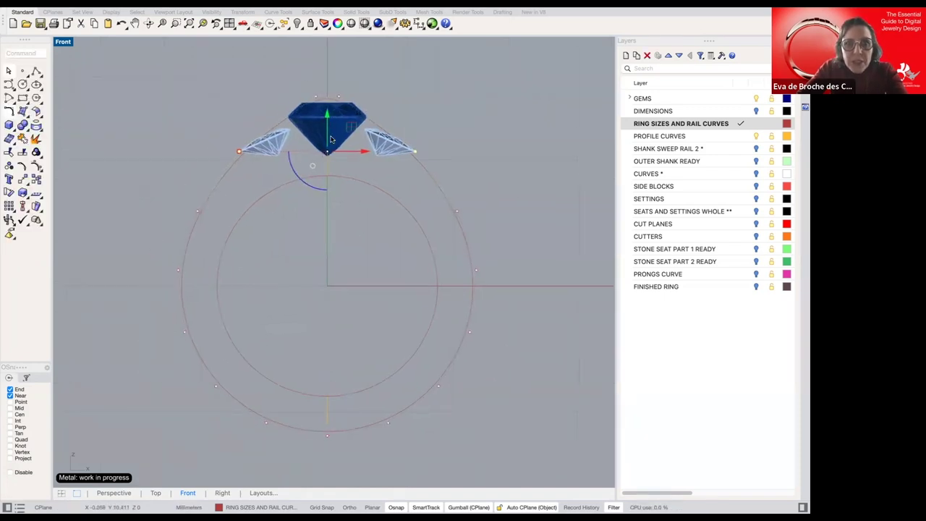
- Raise the outer curve's two top control points slightly further above the center stone's table
drag(312, 93, 347, 97)
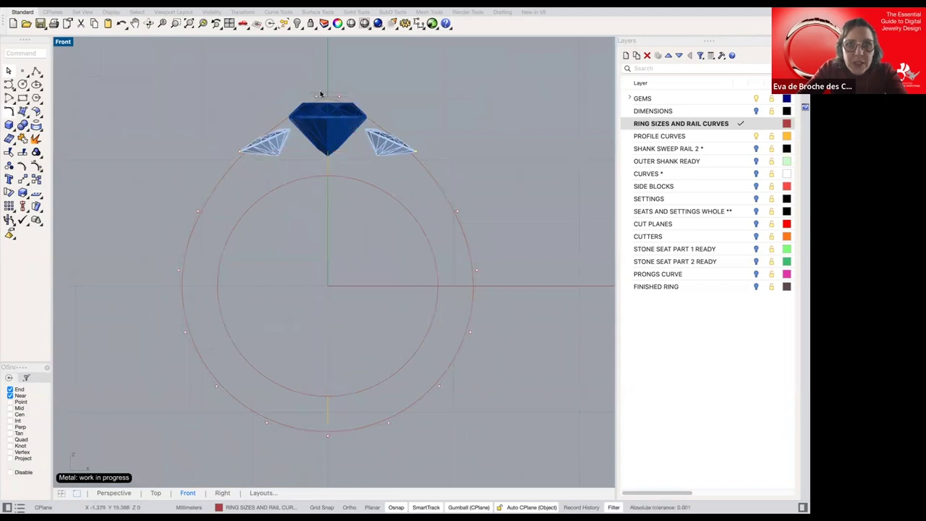
click(320, 94)
scroll(340, 93, up, 4)
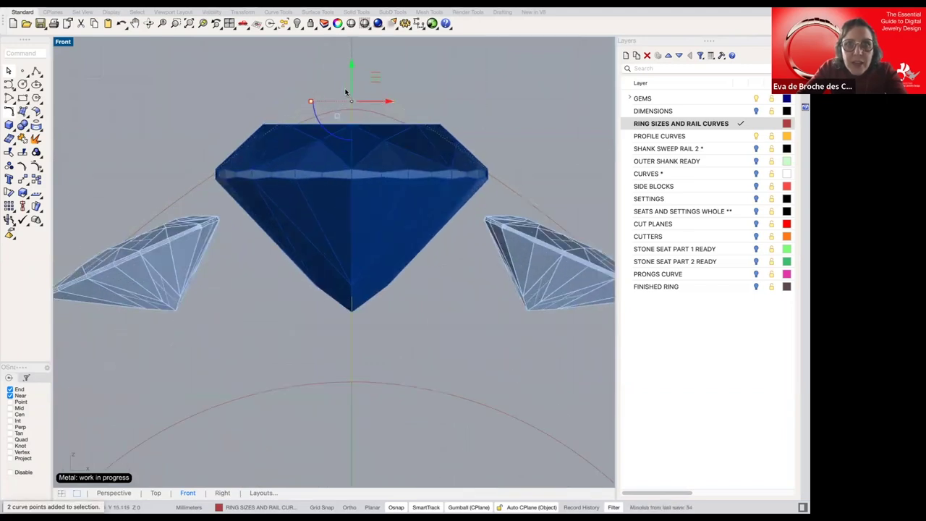
scroll(346, 92, up, 2)
drag(366, 90, 368, 83)
scroll(291, 160, down, 6)
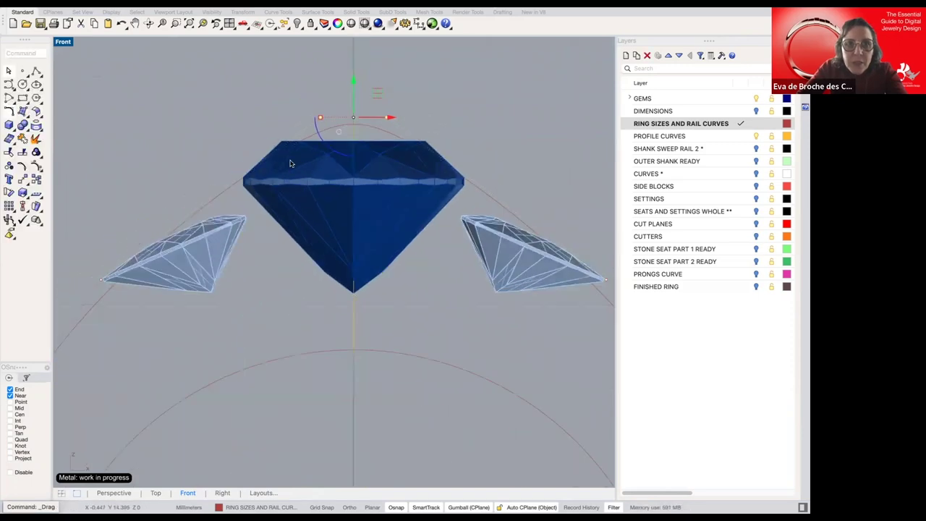
scroll(289, 163, down, 6)
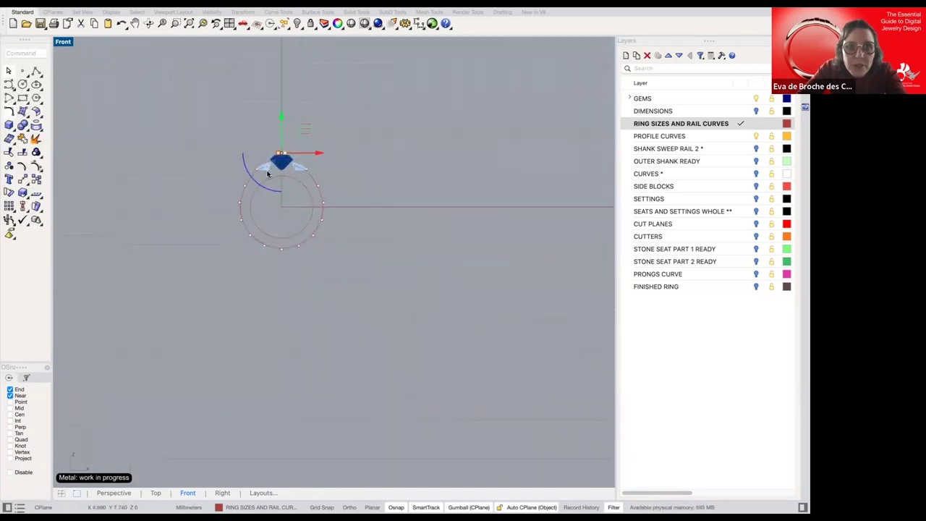
- Hide the GEMS layer so only the ring curves are displayed
scroll(366, 159, up, 5)
click(748, 101)
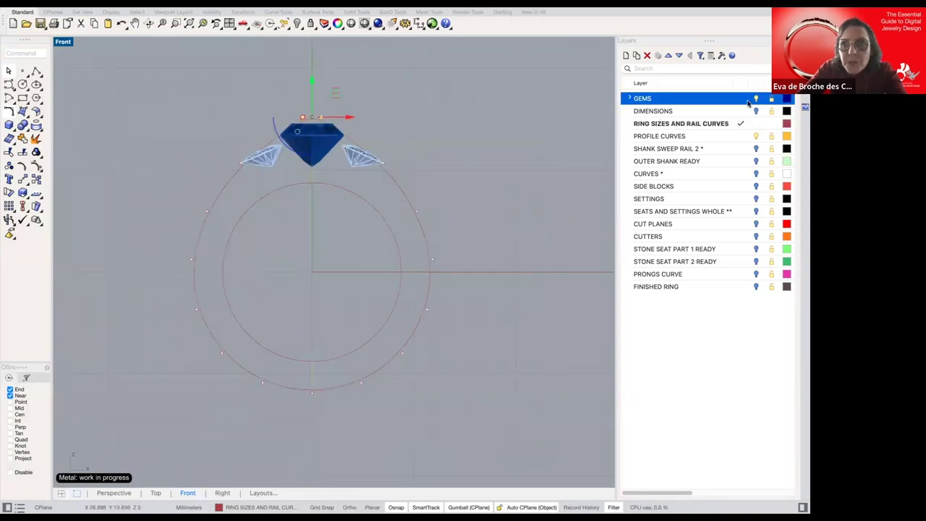
key(super+h)
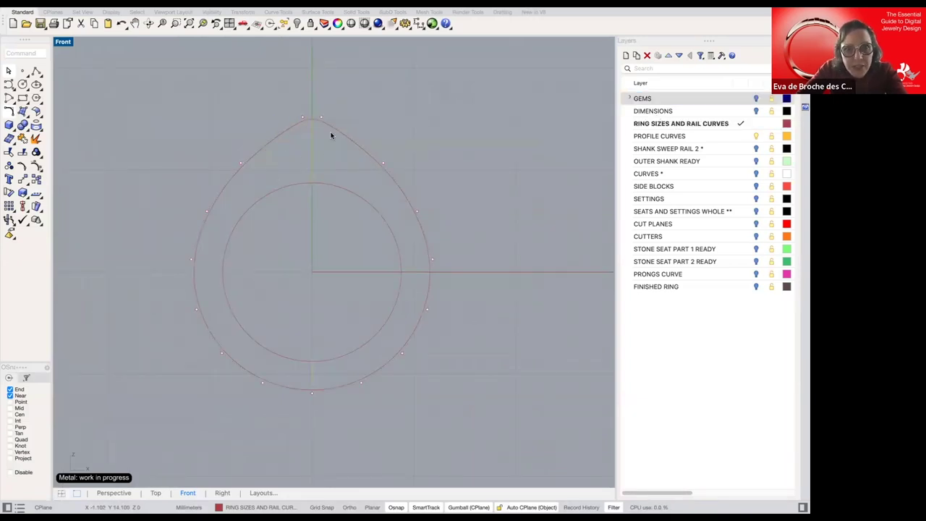
right_drag(449, 231, 458, 242)
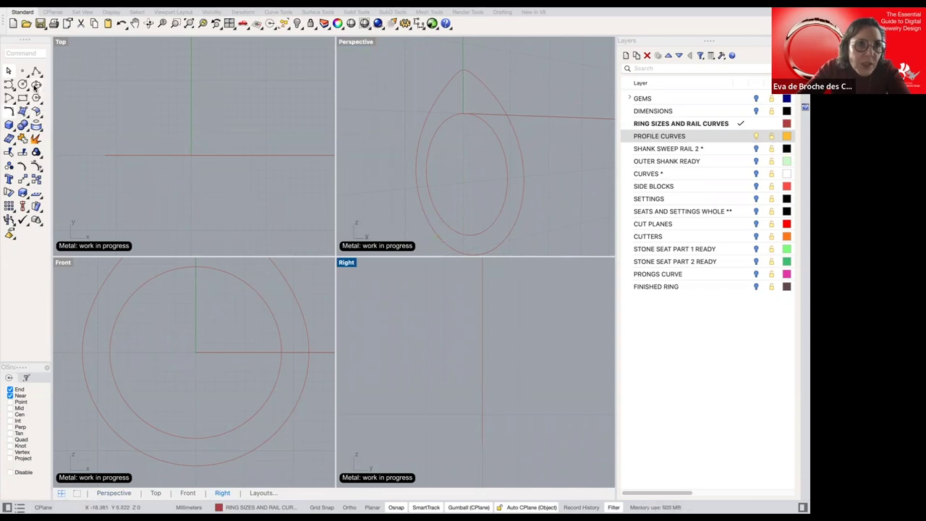
- Draw an upright two-point circle spanning the gap between the inner and outer rails at the ring's base, on the PROFILE CURVES layer
click(23, 84)
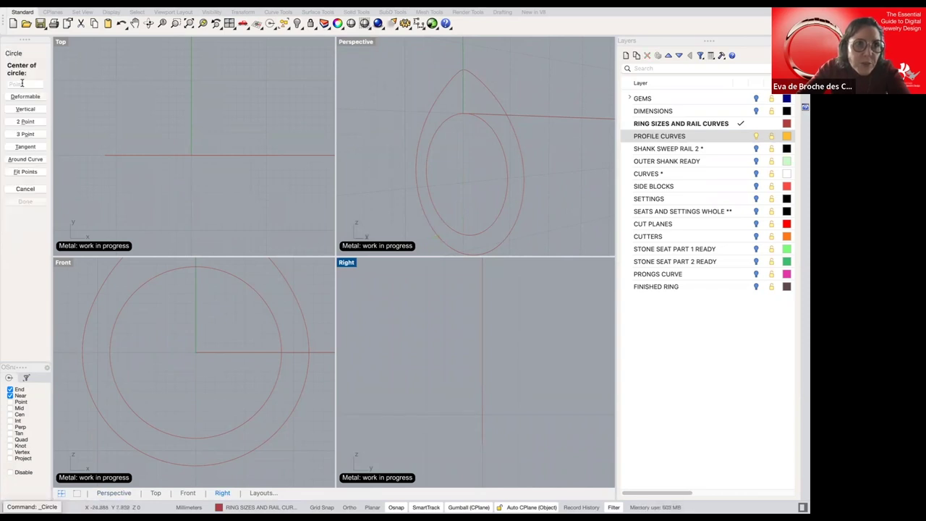
click(32, 125)
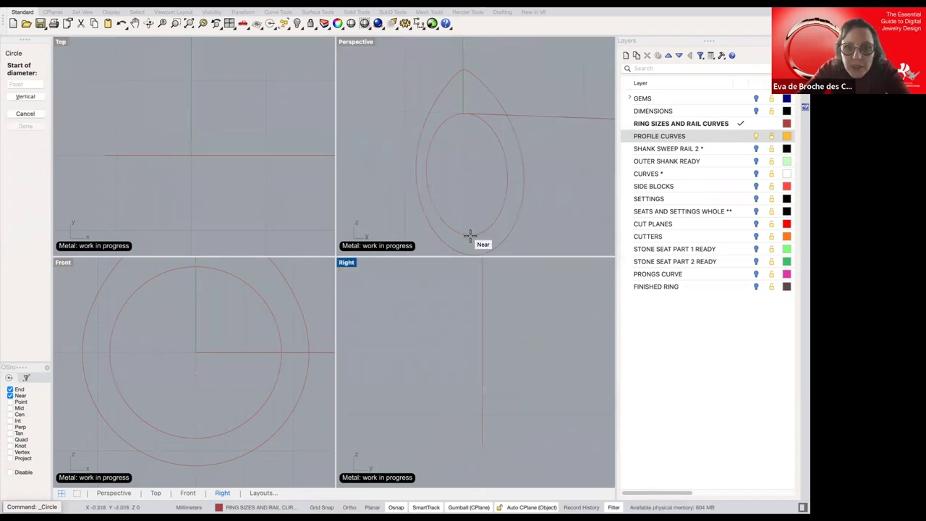
click(743, 136)
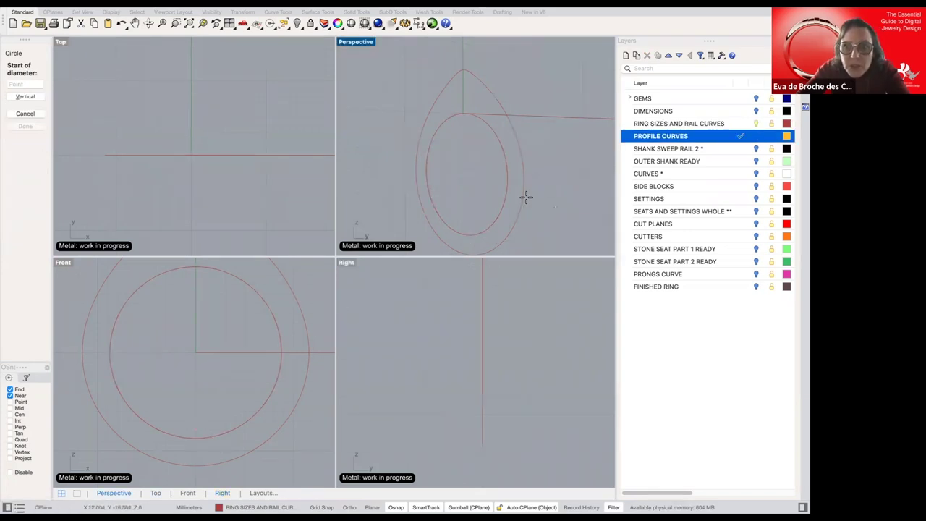
click(460, 234)
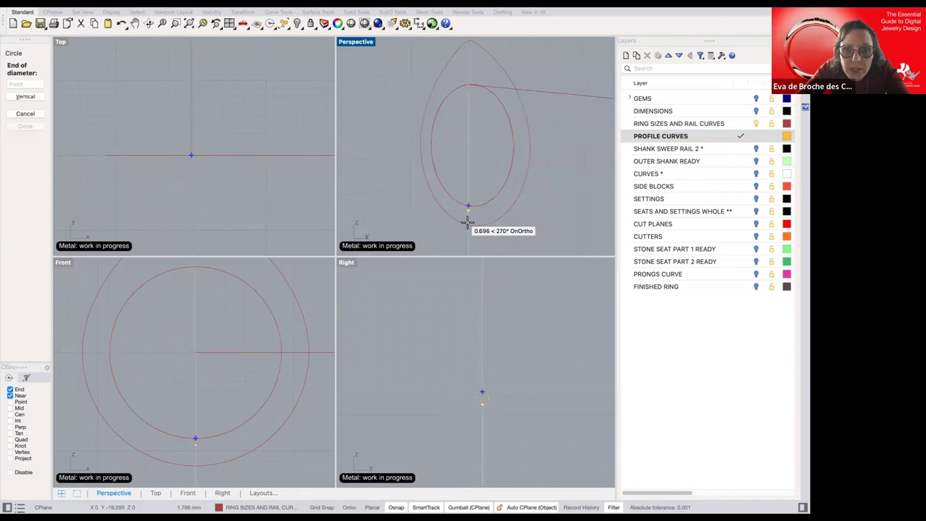
click(468, 225)
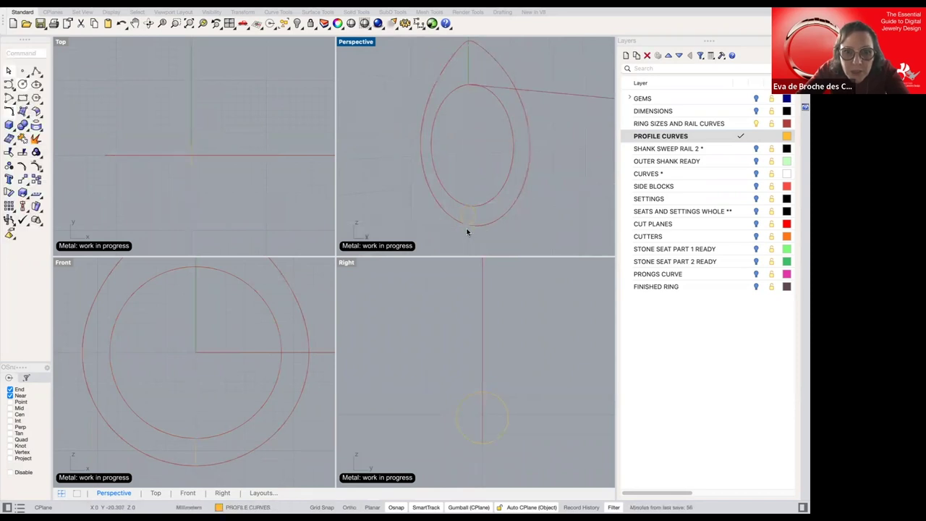
- Show the profile circle's control points and raise its two side midpoints toward the inner rail
scroll(474, 216, up, 2)
click(475, 216)
scroll(470, 217, up, 2)
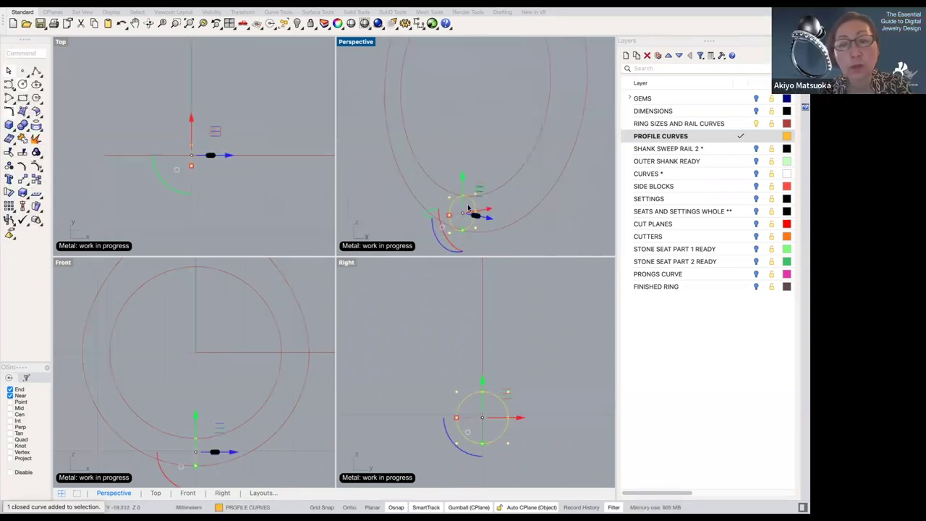
key(F10)
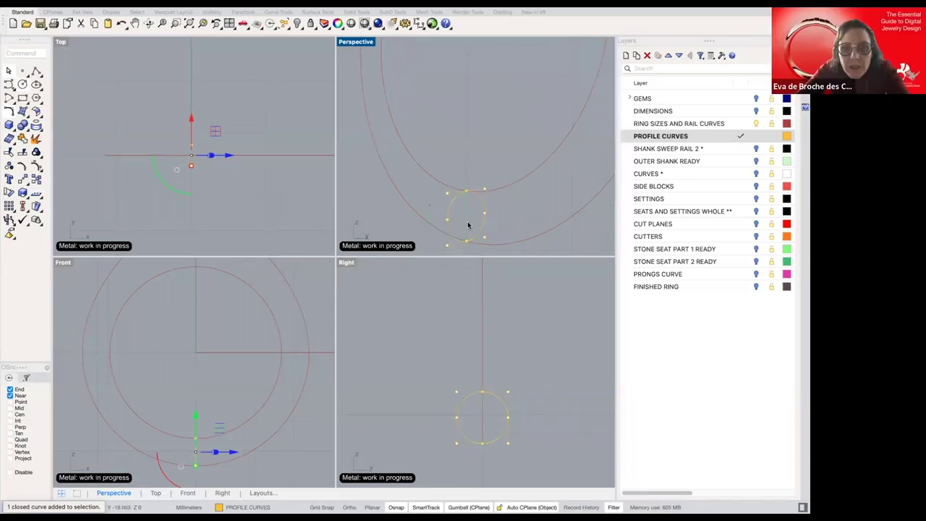
key(super+a)
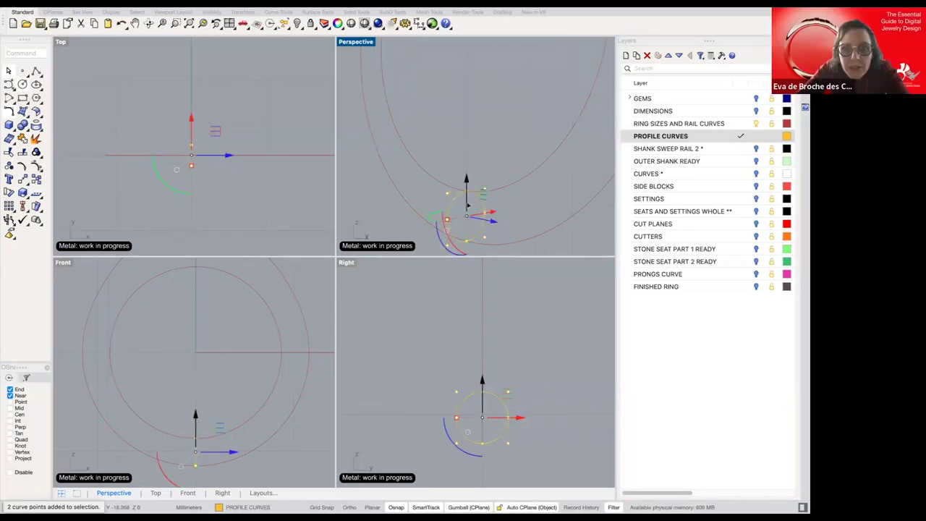
drag(468, 203, 467, 189)
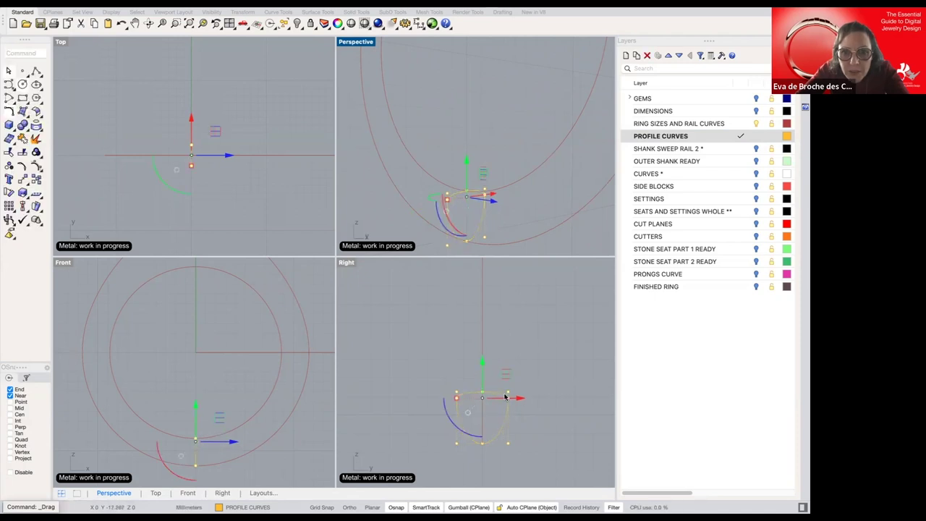
- Raise the profile's two side points further in the Right view, to just below its upper corners, to flatten the inner edge
scroll(494, 415, up, 4)
scroll(524, 384, up, 2)
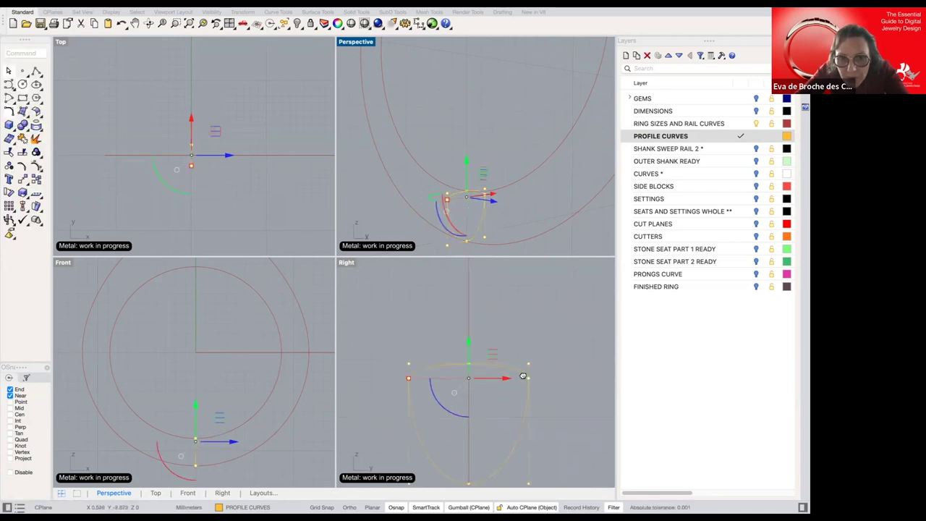
right_drag(525, 372, 556, 334)
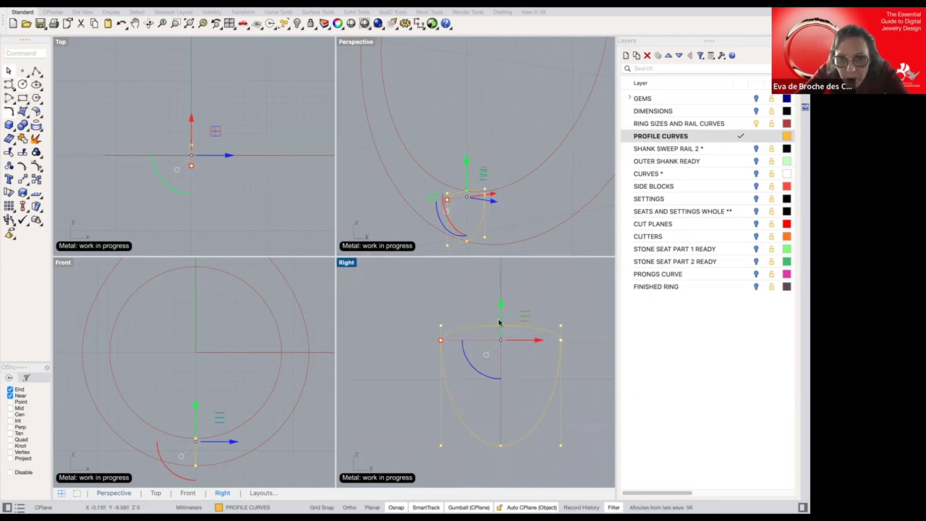
drag(501, 318, 490, 354)
key(Escape)
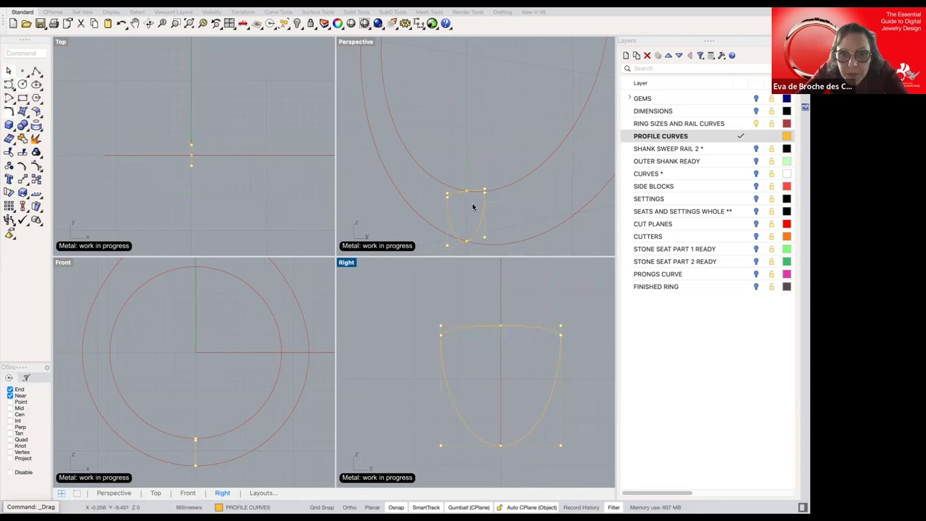
- Mirror a copy of the profile curve to the top of the ring across a horizontal plane through the origin (0)
scroll(473, 207, up, 3)
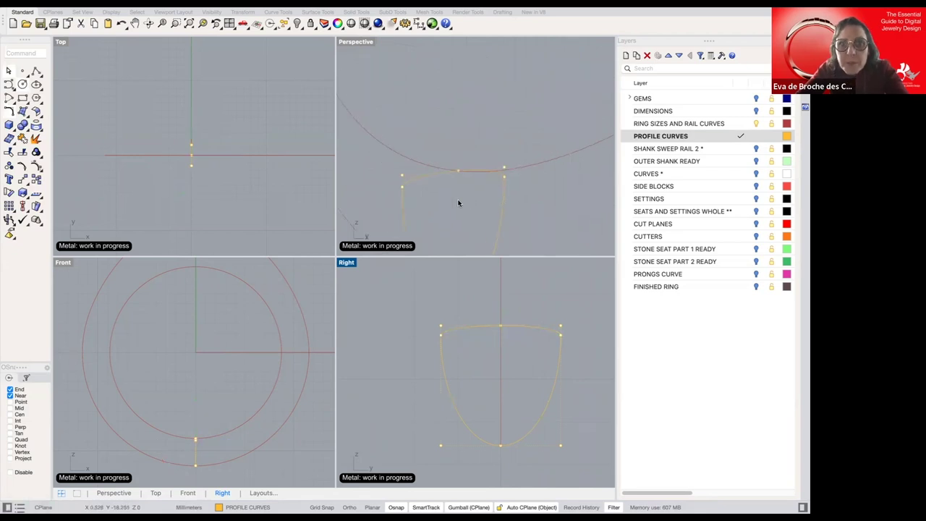
scroll(458, 202, down, 5)
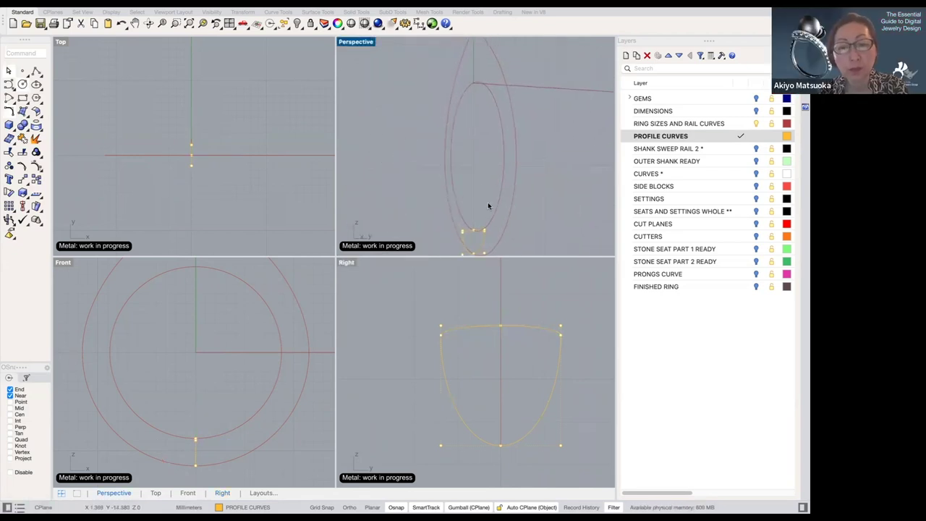
scroll(482, 223, down, 2)
click(485, 222)
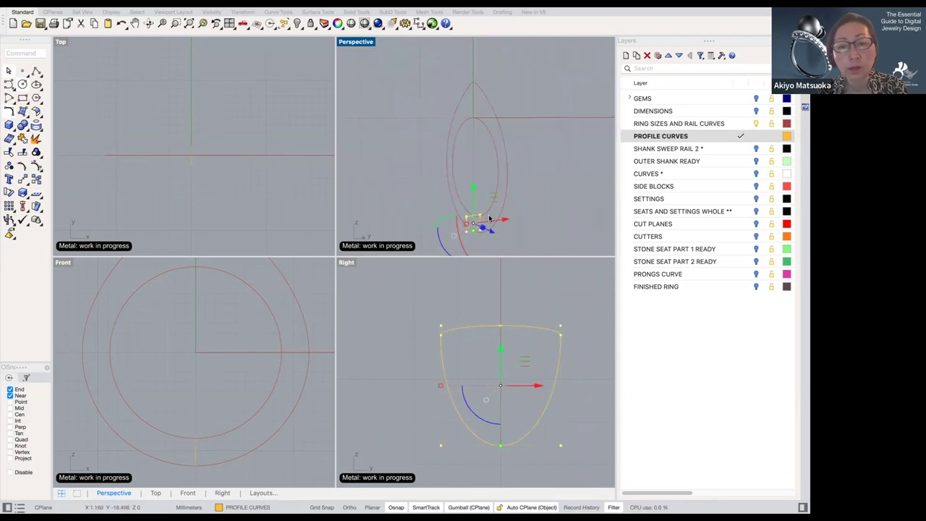
scroll(466, 225, up, 3)
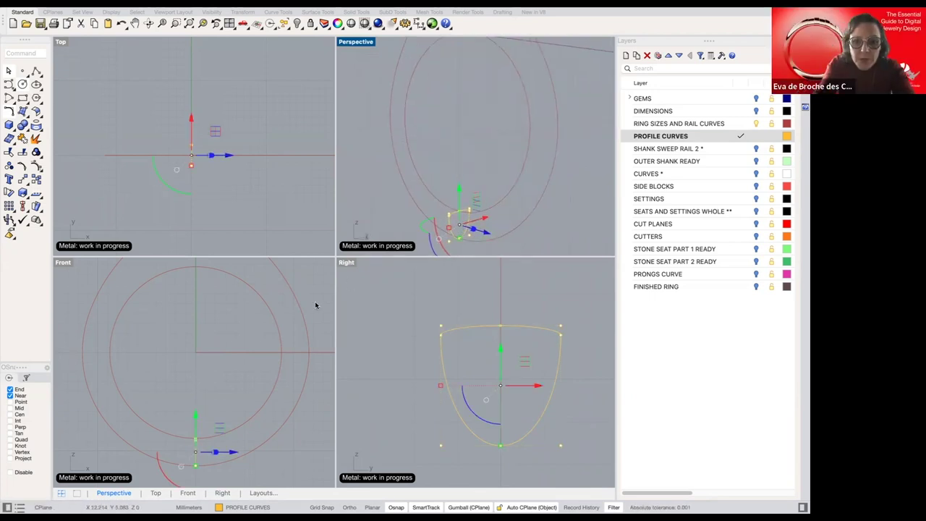
text(or)
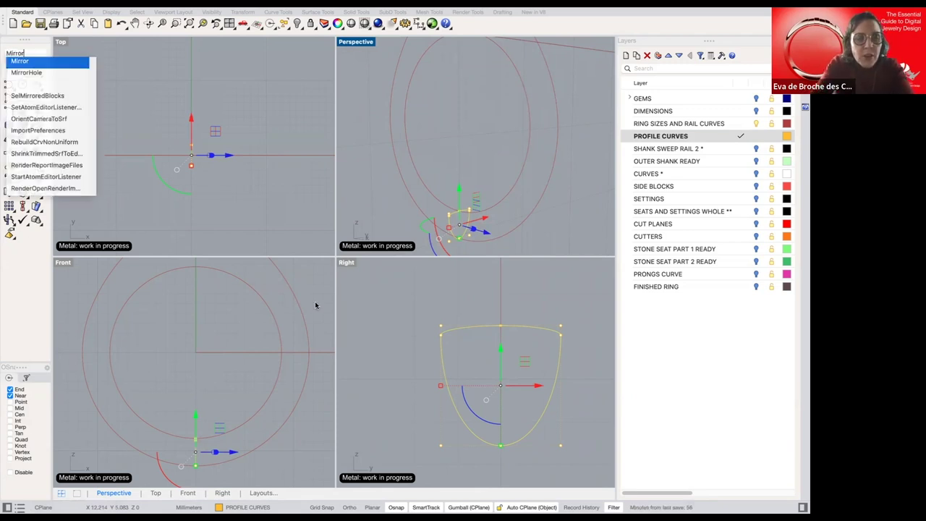
key(Return)
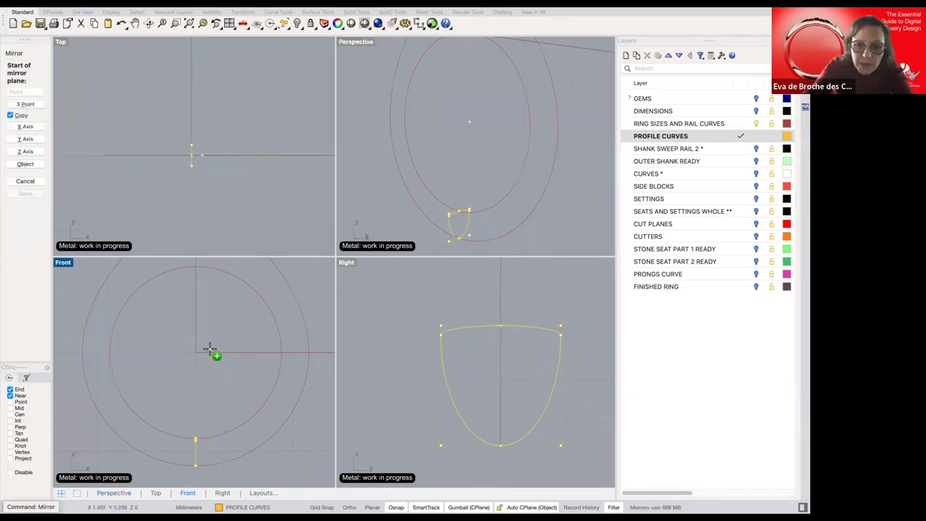
text(0)
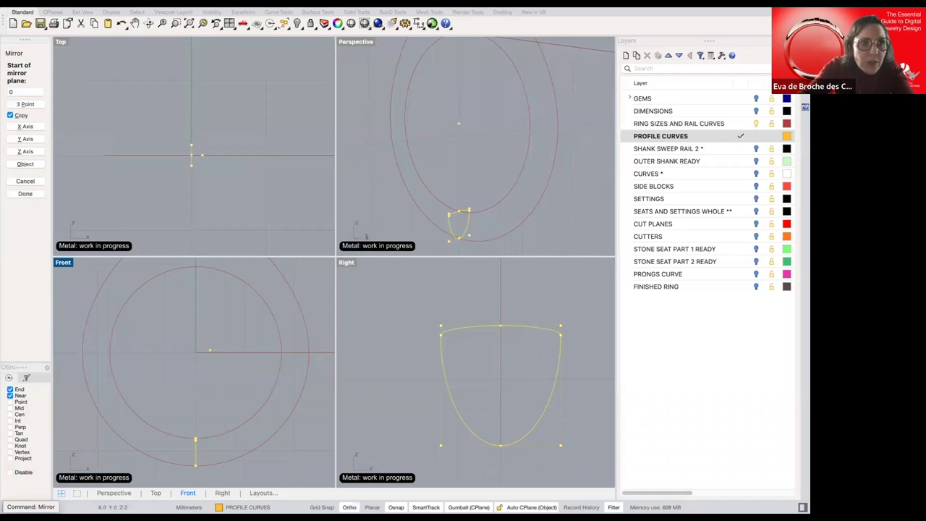
key(Return)
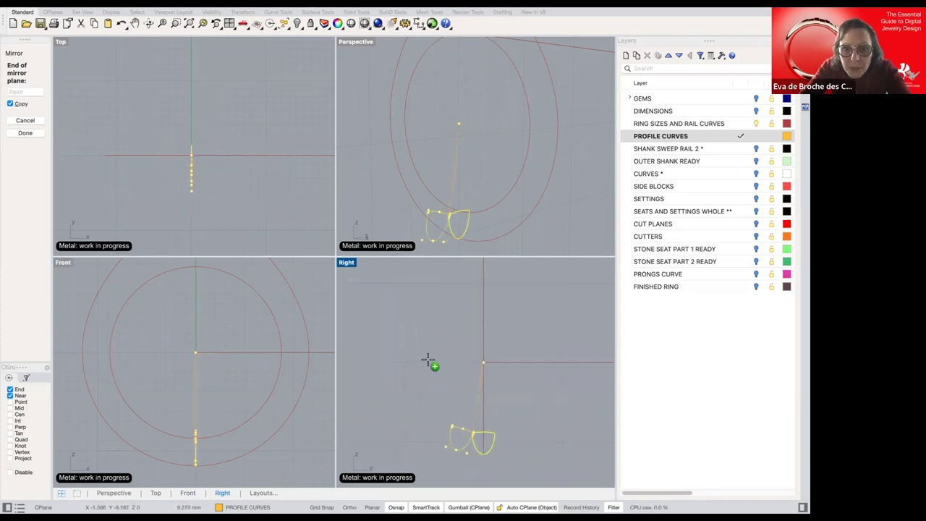
click(432, 364)
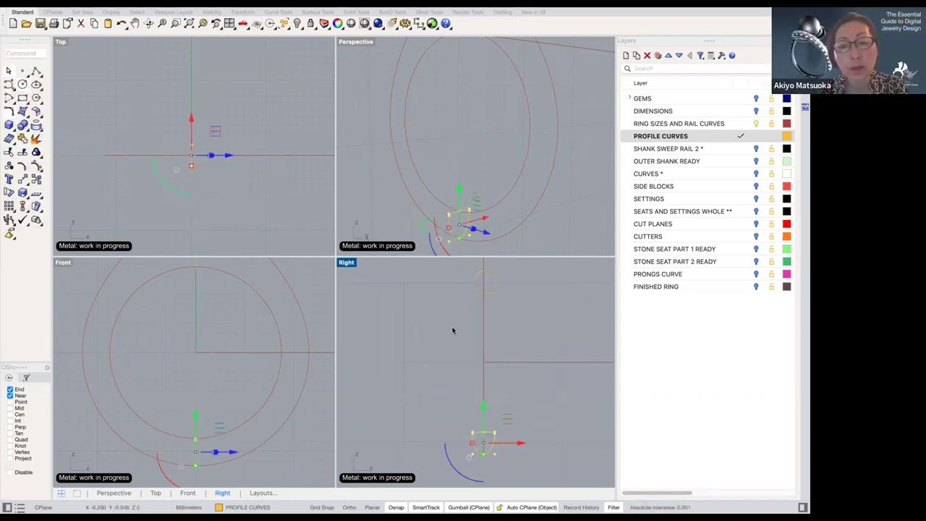
right_drag(213, 389, 205, 422)
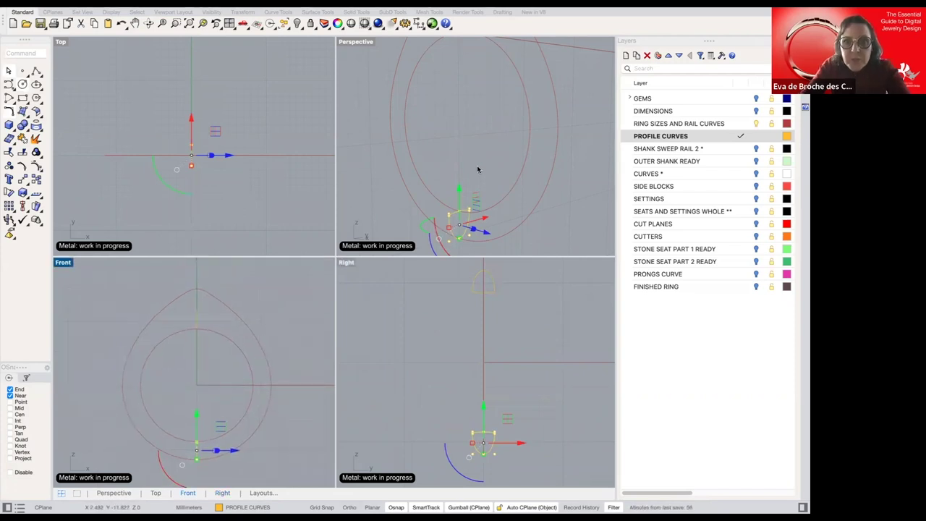
- Raise the three upper control points of the top profile curve close to the peak of the outer rail
shift+right_drag(477, 57, 479, 133)
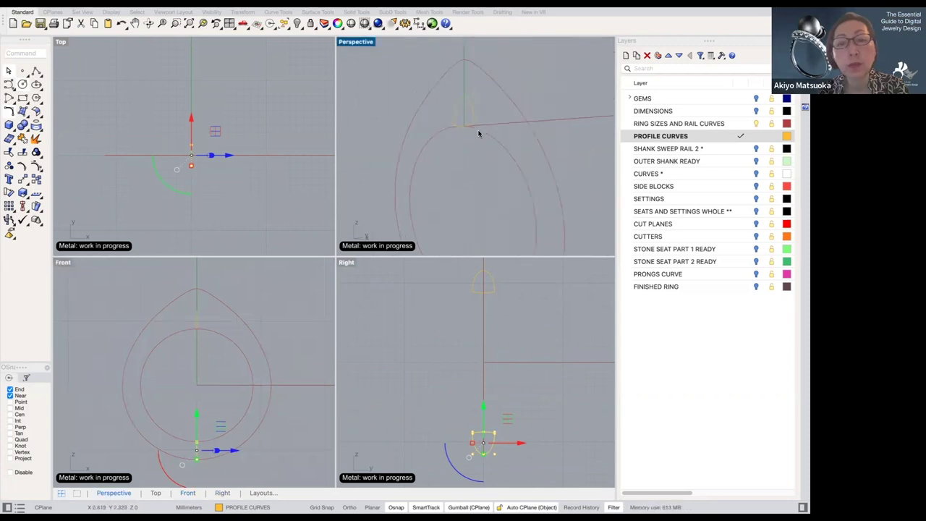
scroll(474, 131, up, 3)
shift+click(472, 130)
scroll(494, 176, up, 4)
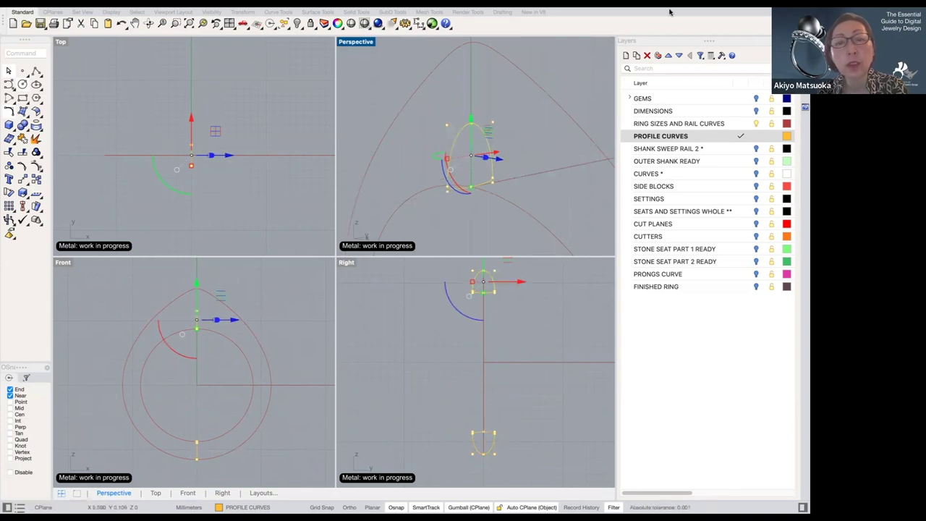
drag(435, 144, 505, 161)
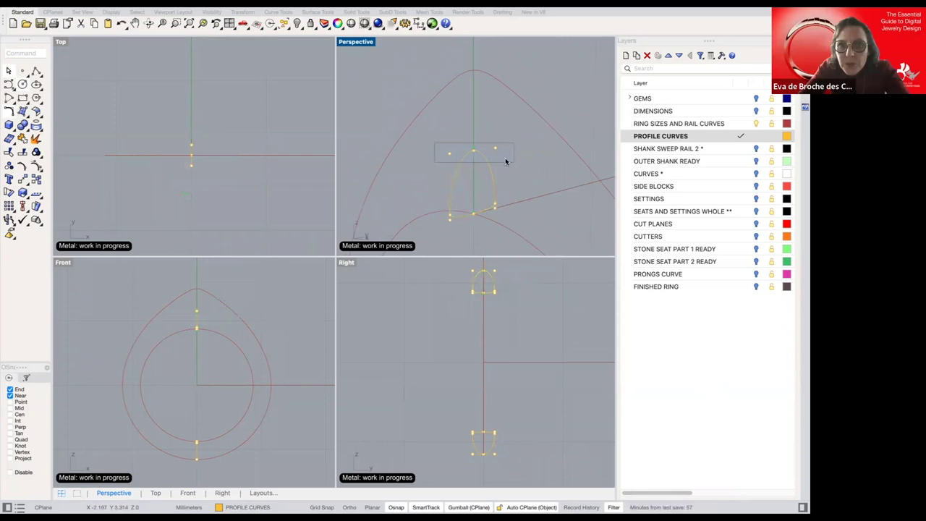
drag(505, 158, 514, 162)
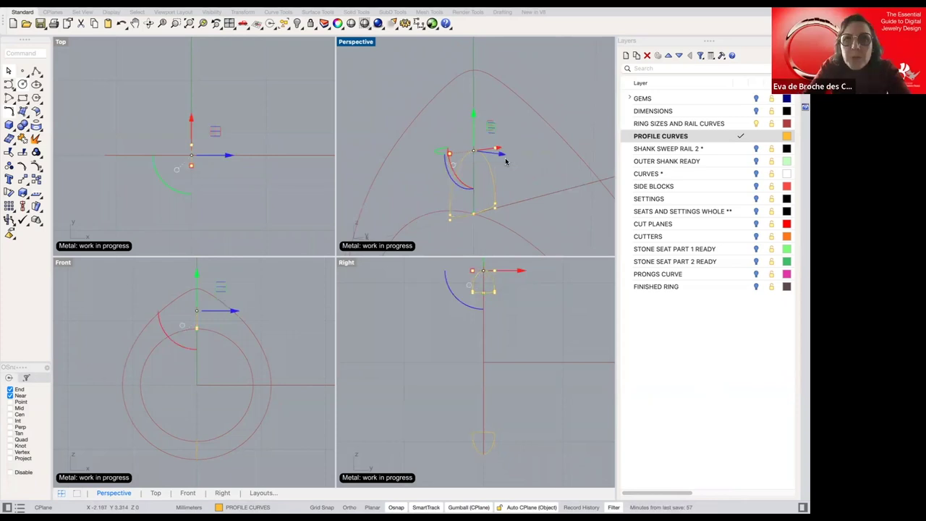
drag(474, 119, 475, 73)
- Enable Point snapping and move the three upper points so the profile's top point sits exactly on the outer rail's peak
click(10, 401)
click(9, 193)
click(474, 74)
scroll(474, 71, up, 5)
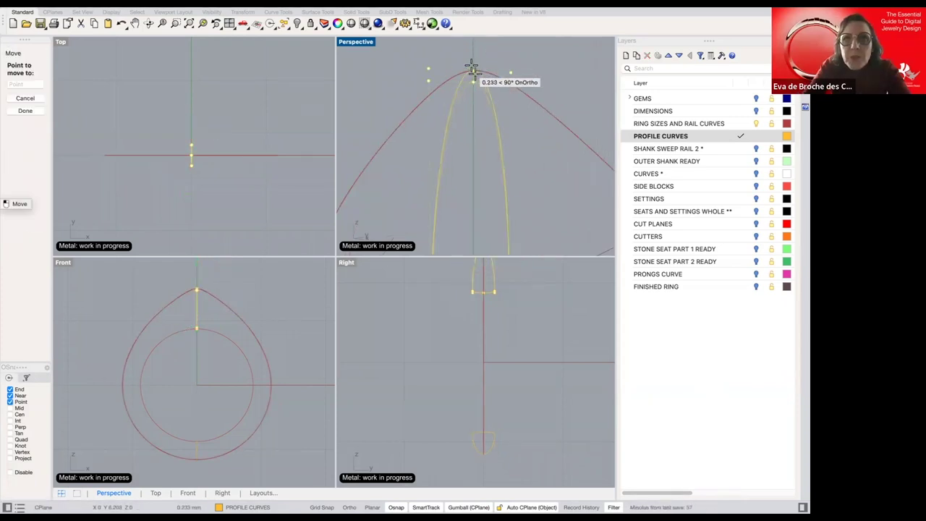
scroll(472, 66, up, 3)
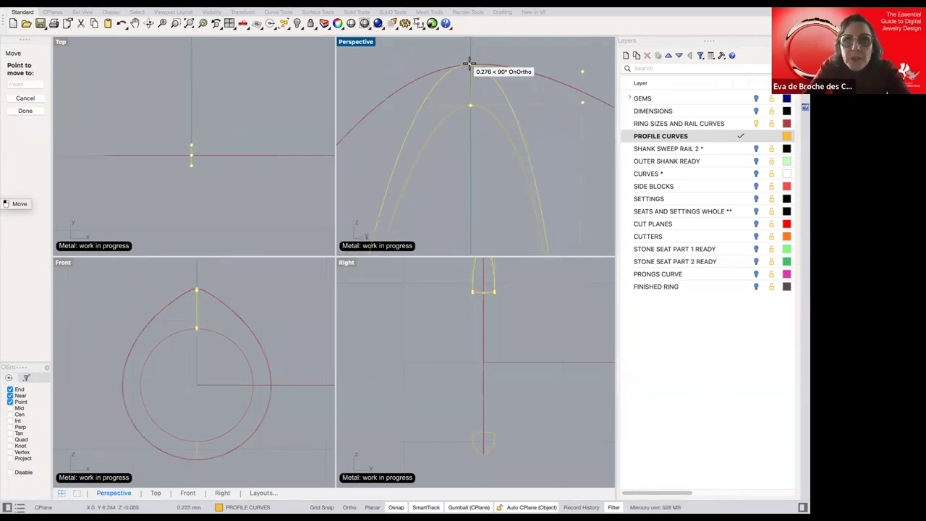
drag(470, 63, 470, 65)
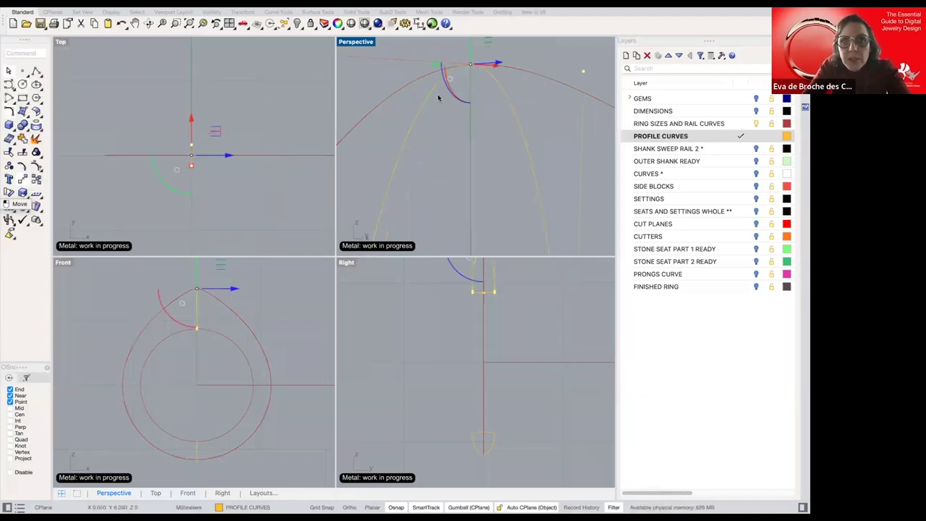
- Pull the two side points at the top profile's peak inward to narrow its tip, and end control-point editing
scroll(470, 94, down, 5)
super+click(511, 84)
shift+click(511, 85)
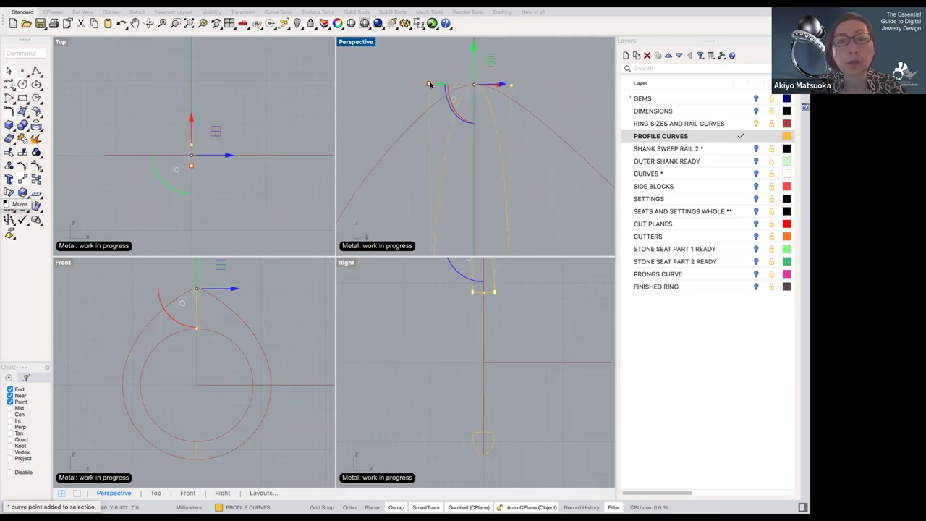
drag(432, 85, 465, 88)
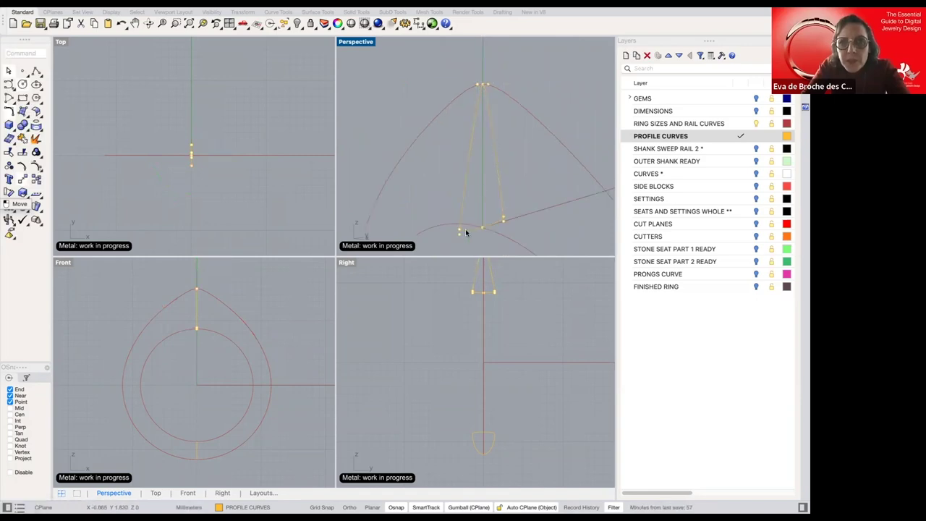
click(460, 230)
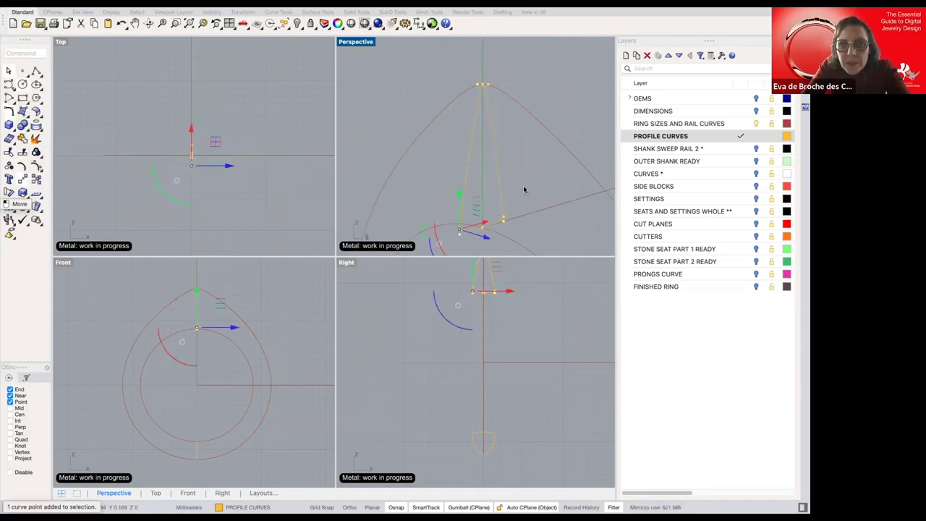
click(502, 177)
scroll(482, 176, down, 5)
right_drag(480, 176, 500, 192)
key(Escape)
right_drag(487, 114, 505, 178)
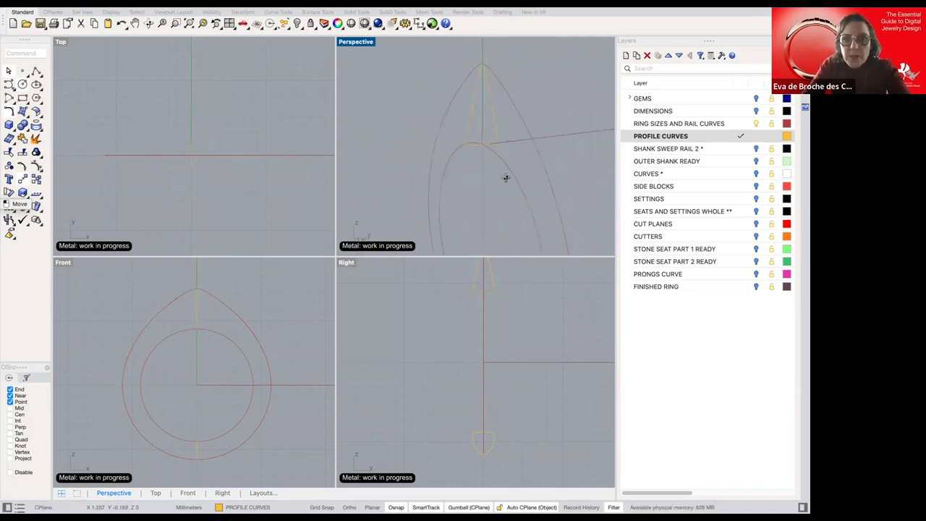
- Set the Perspective view's construction plane to World Bottom
scroll(512, 166, down, 4)
right_drag(568, 150, 534, 112)
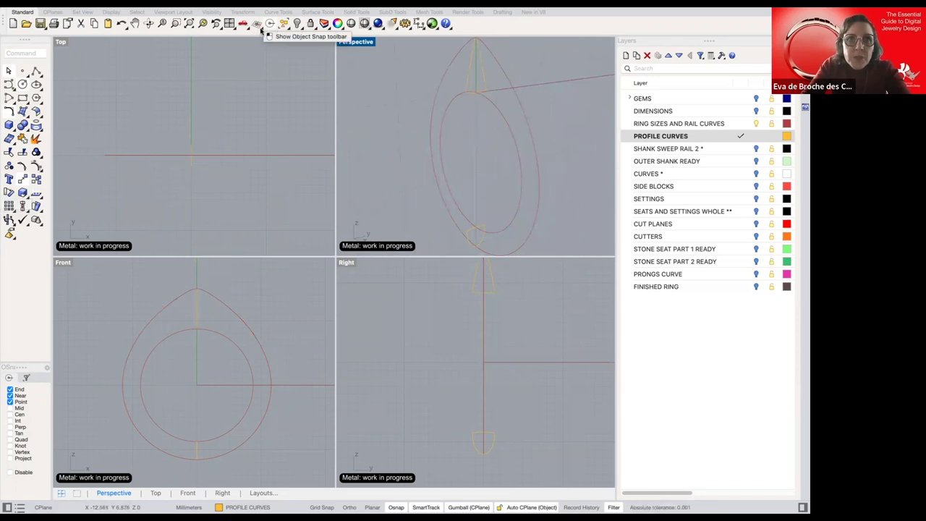
middle_click(268, 83)
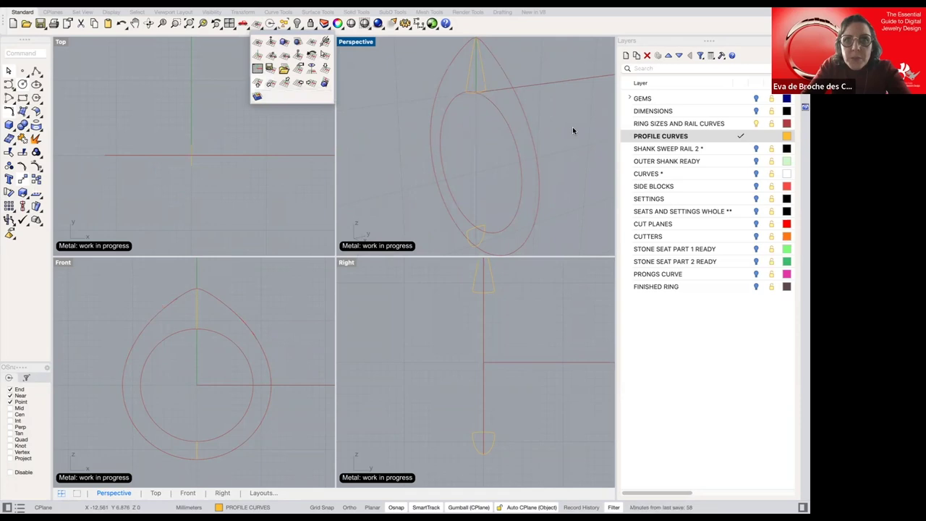
right_drag(517, 135, 510, 137)
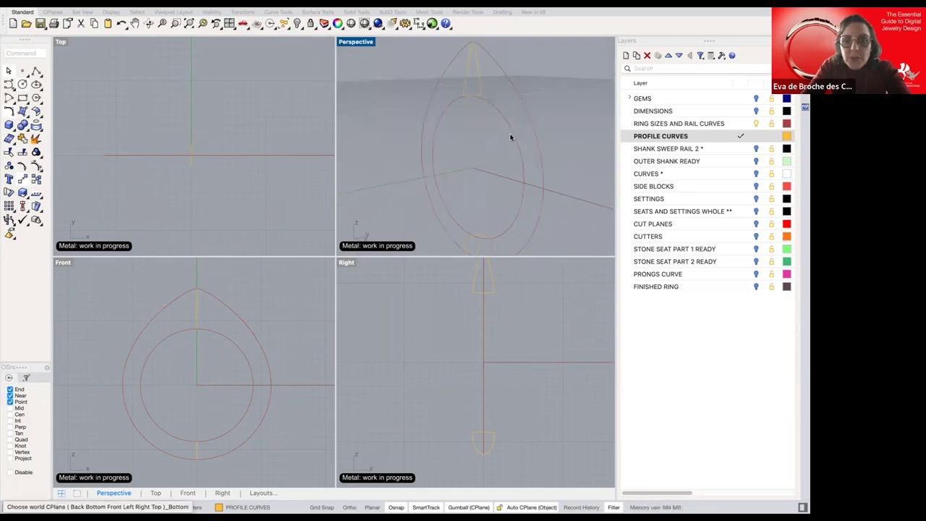
scroll(507, 136, down, 2)
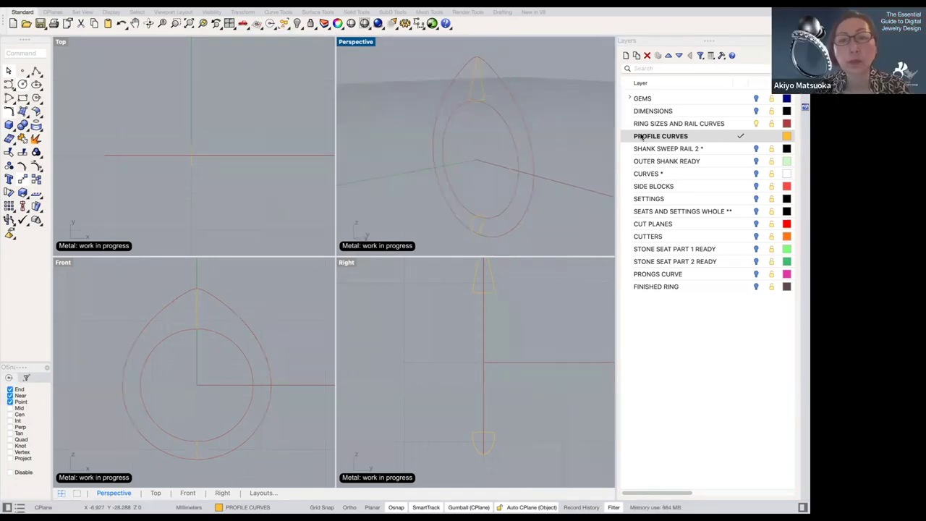
- On the SHANK SWEEP RAIL 2 layer, start a two-rail sweep along the inner and outer rails with the top and bottom profiles
click(753, 149)
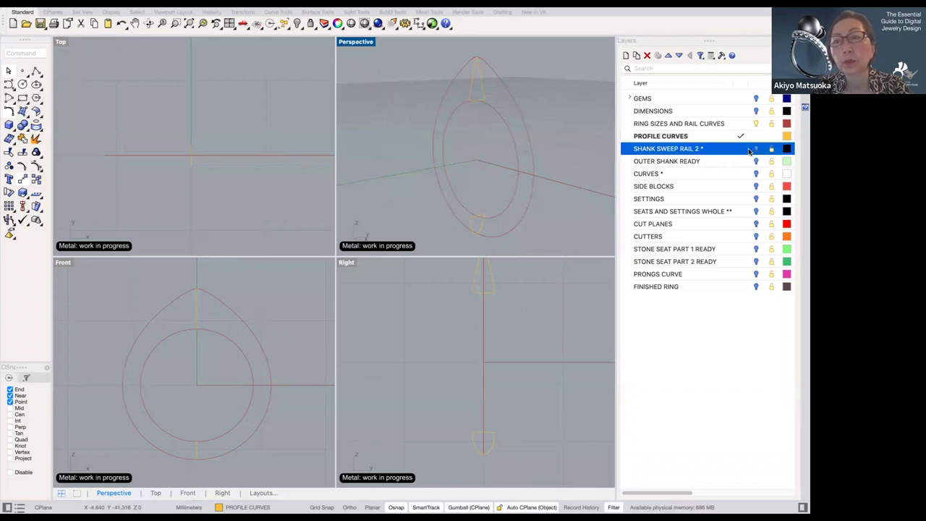
click(742, 149)
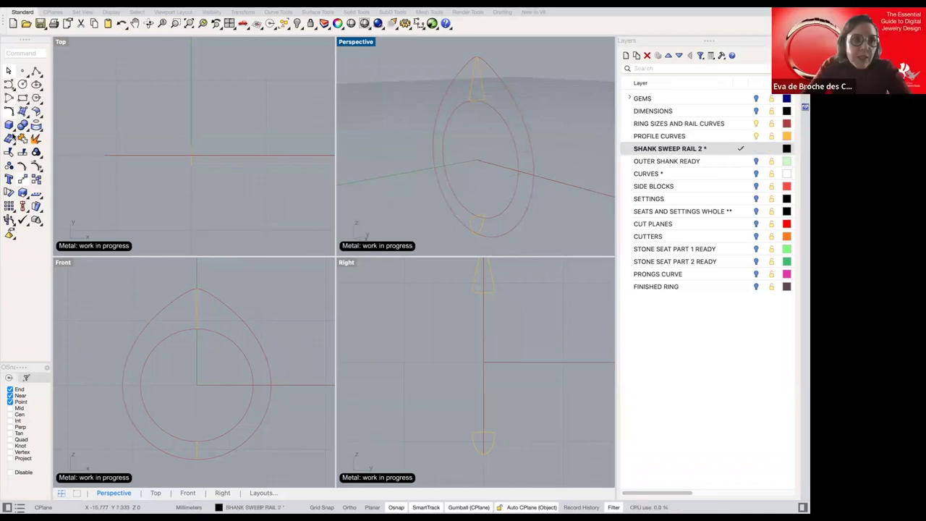
click(29, 121)
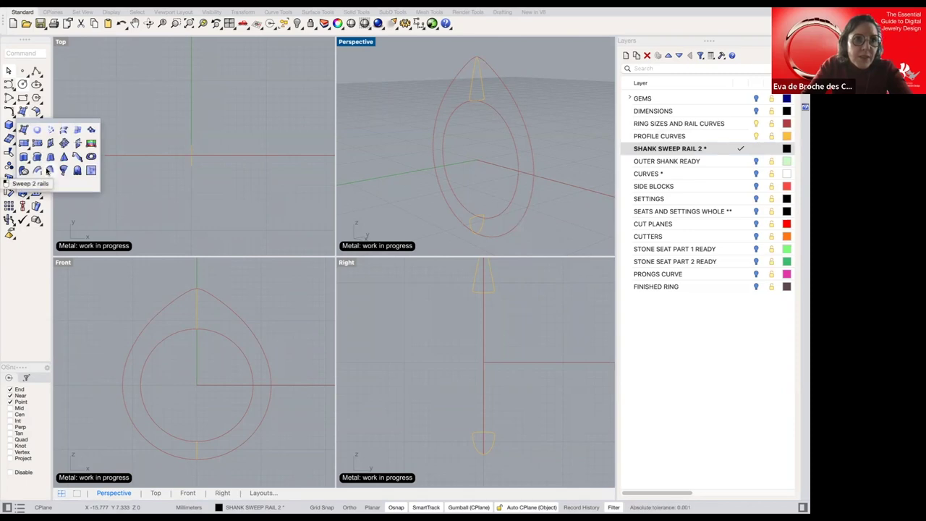
click(48, 170)
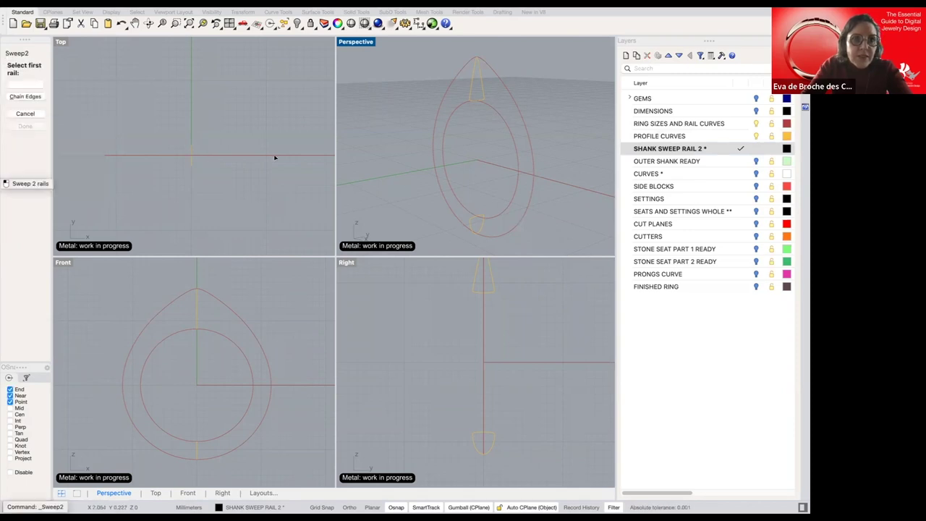
click(441, 149)
click(433, 146)
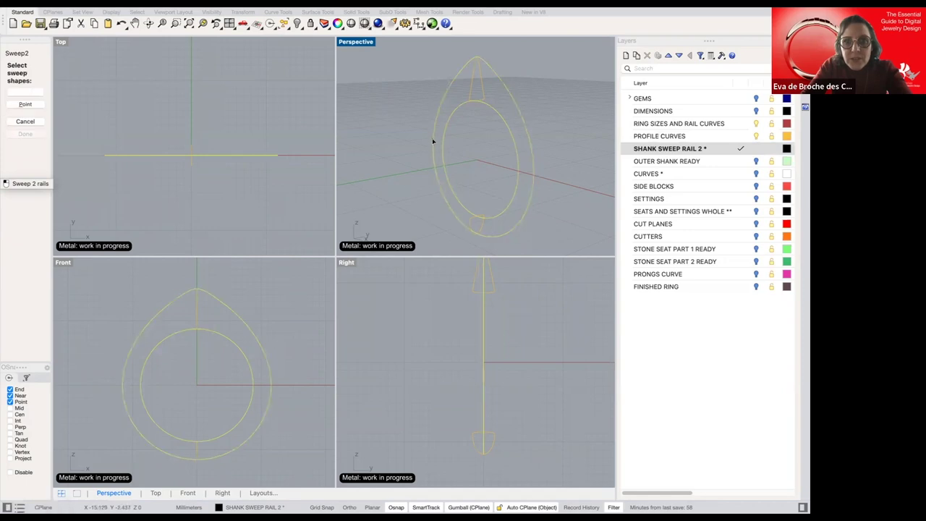
click(485, 92)
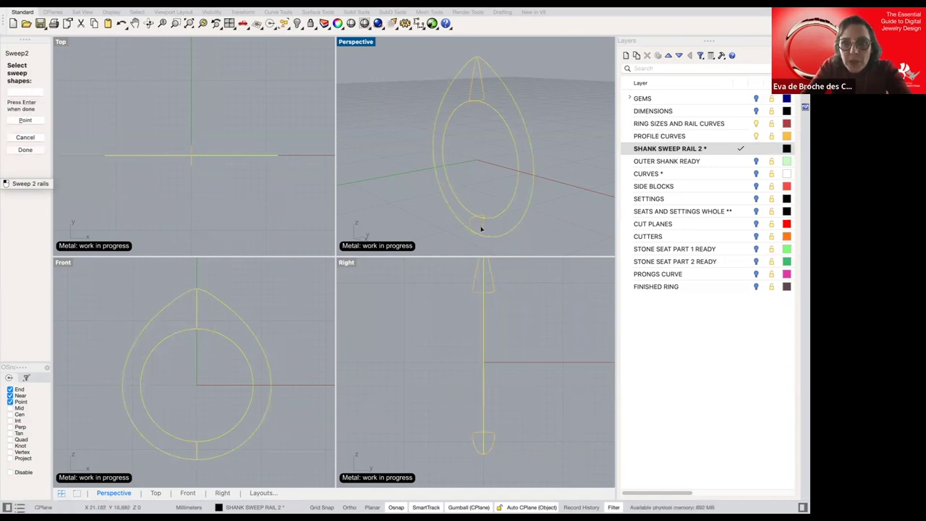
key(Return)
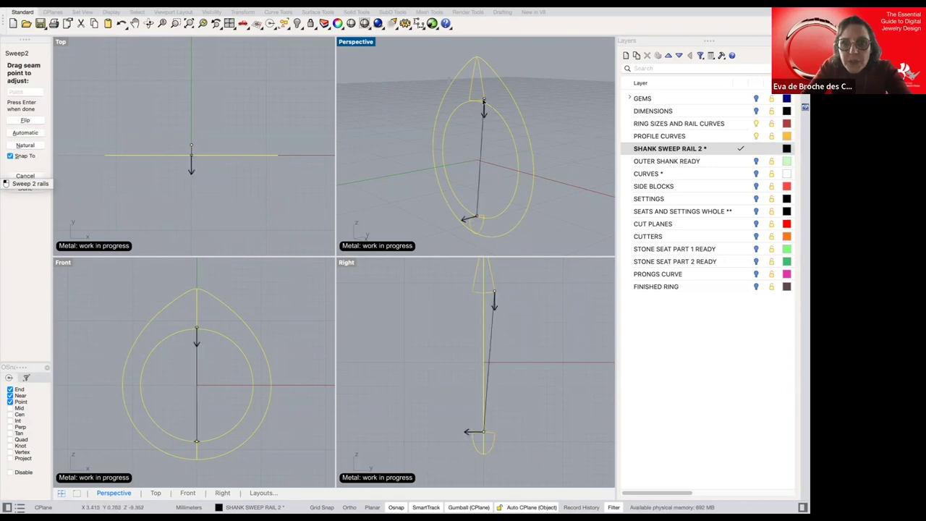
- Using Quad snapping, align the top profile's seam point with the bottom one at the middle of its inner edge, and accept the seams
drag(483, 99, 476, 102)
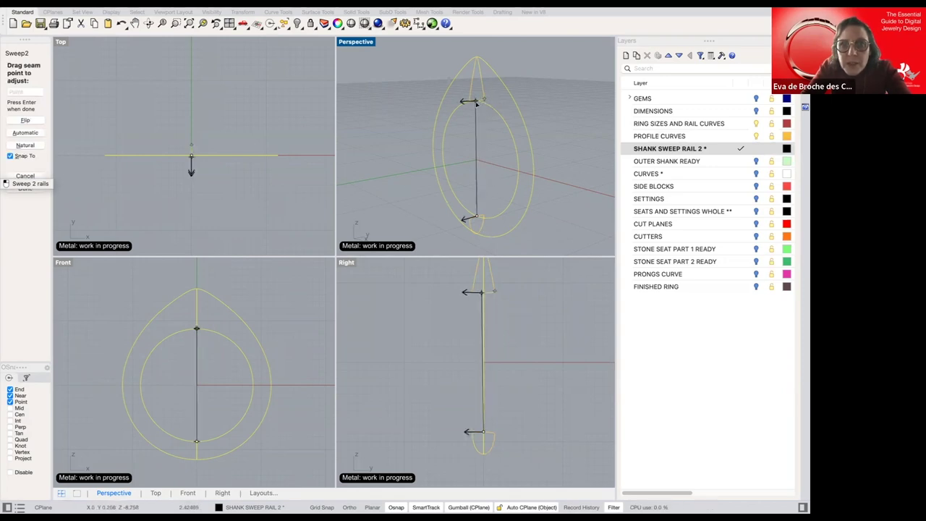
double_click(360, 43)
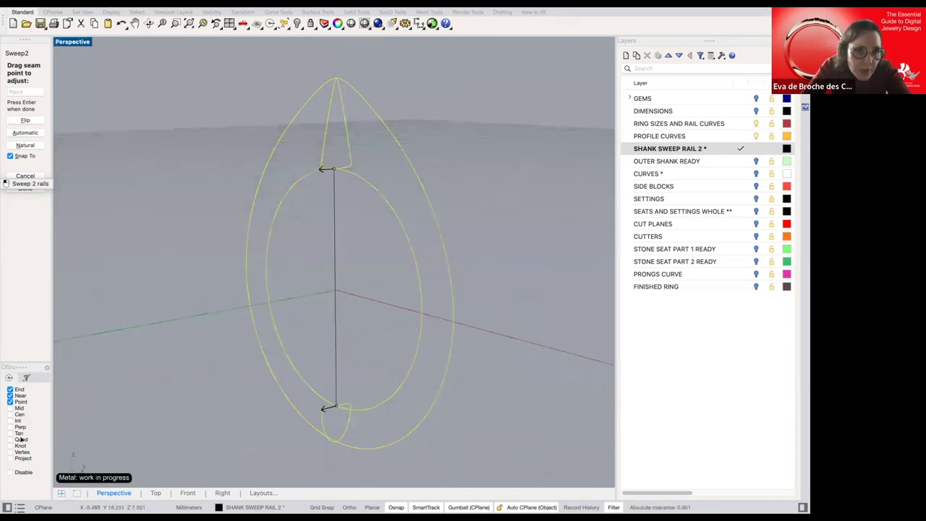
click(10, 439)
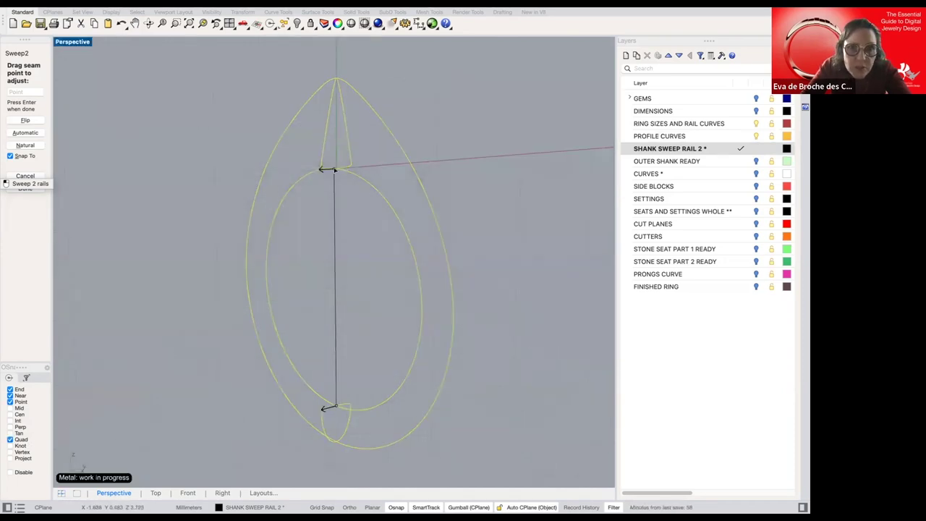
drag(335, 169, 335, 169)
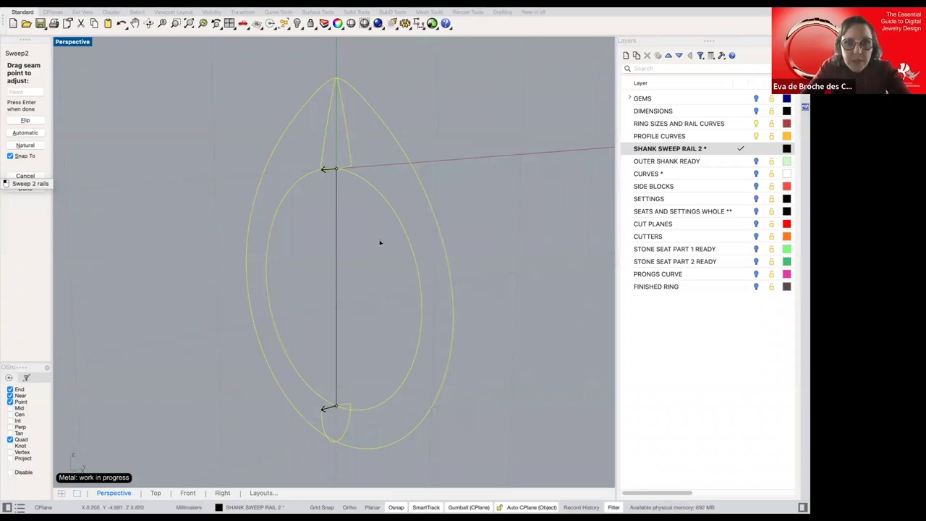
mouse_move(348, 235)
right_down()
mouse_move(378, 240)
mouse_move(354, 225)
right_up()
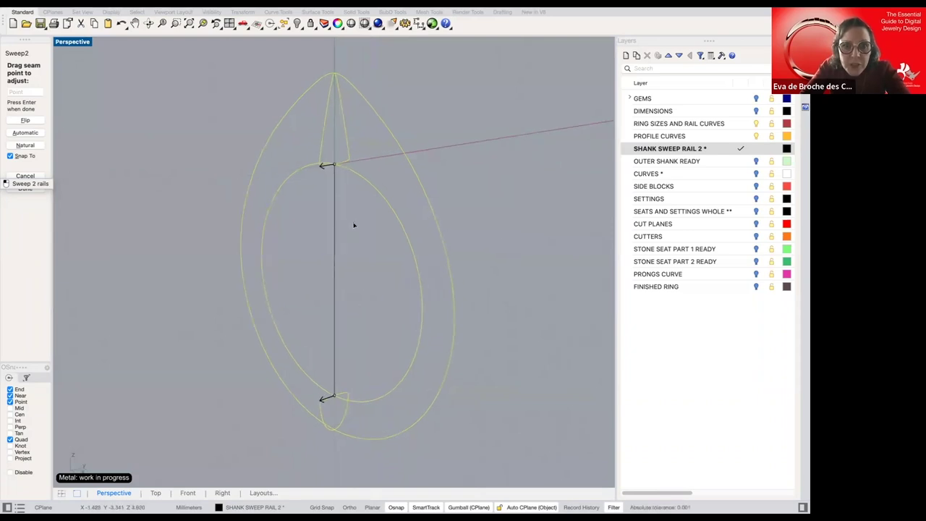
key(Return)
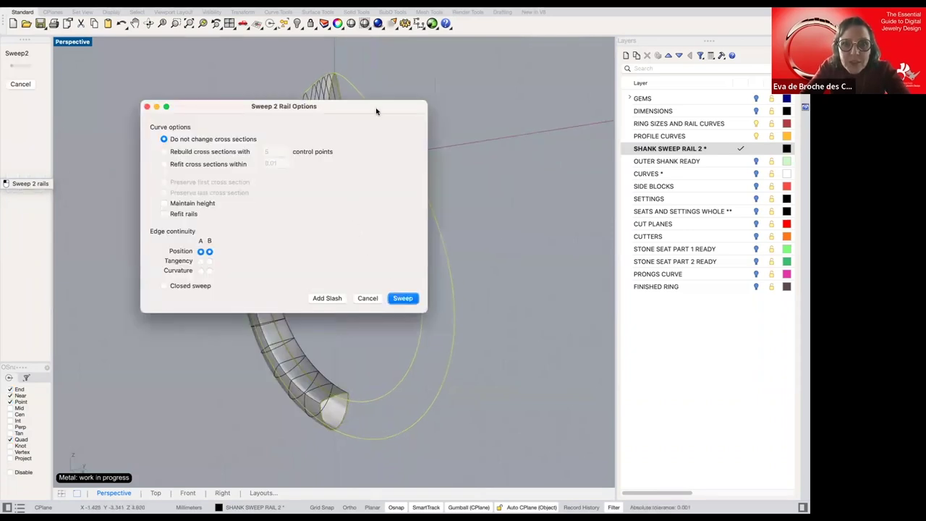
- Turn on Closed sweep in the two-rail sweep options so the shank surface runs around the full ring
drag(376, 110, 693, 101)
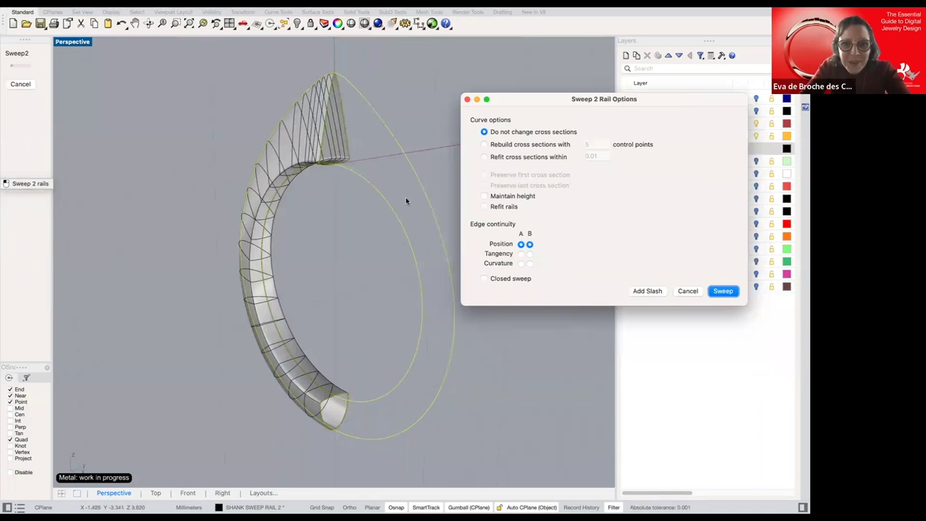
mouse_move(305, 269)
right_down()
mouse_move(359, 262)
mouse_move(305, 258)
mouse_move(301, 268)
right_up()
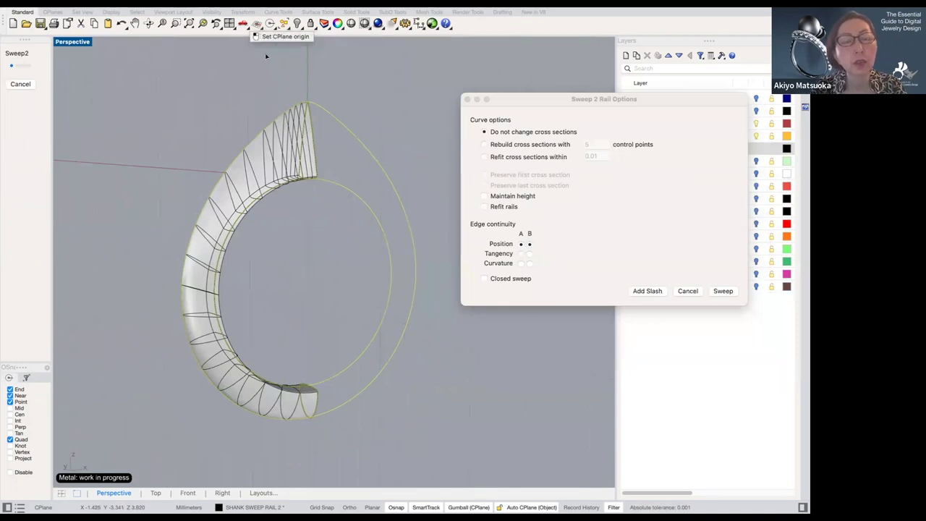
right_drag(189, 118, 259, 129)
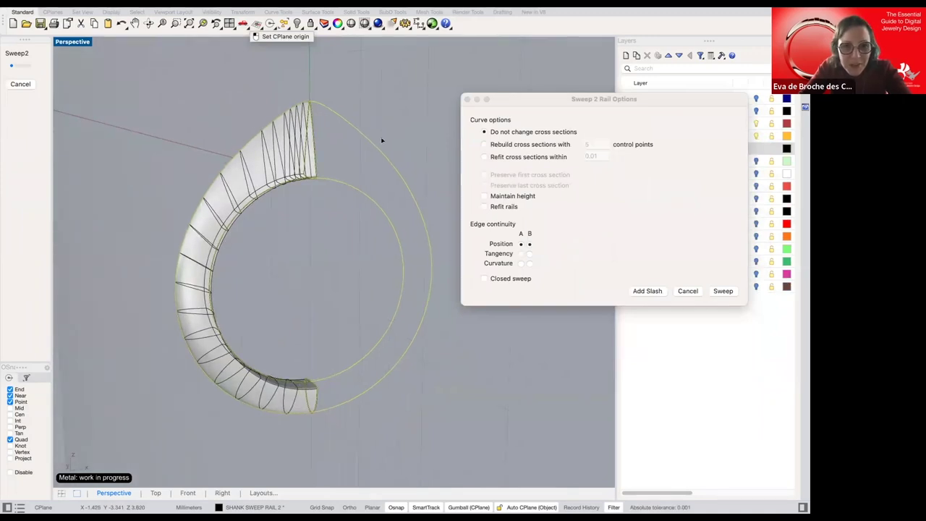
drag(521, 100, 510, 94)
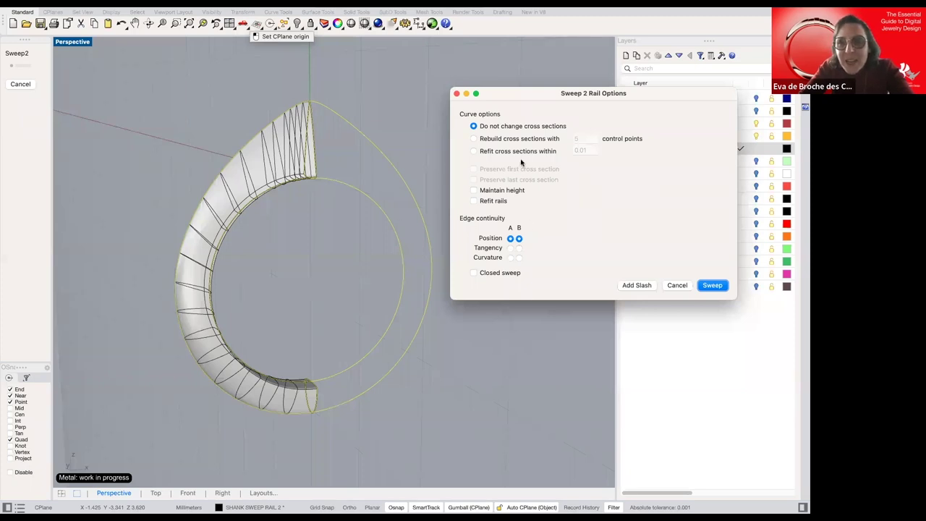
right_drag(301, 198, 272, 193)
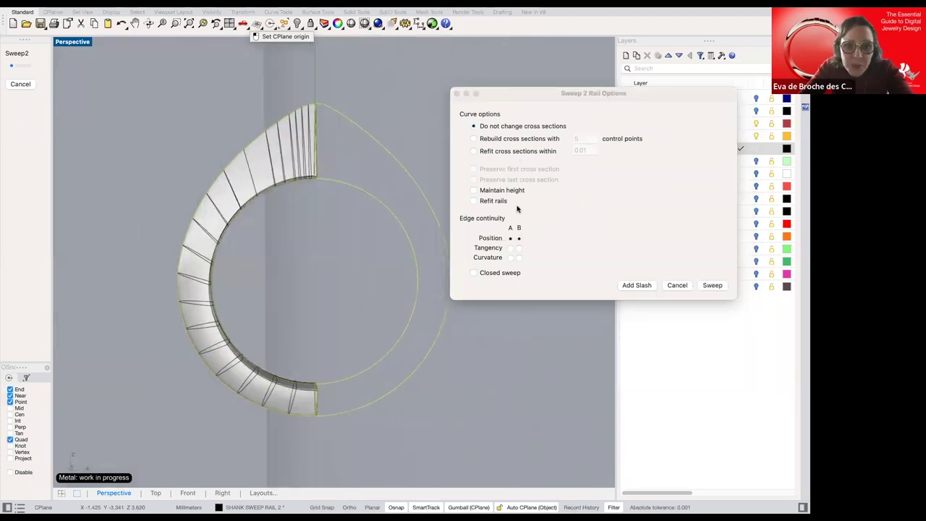
click(494, 274)
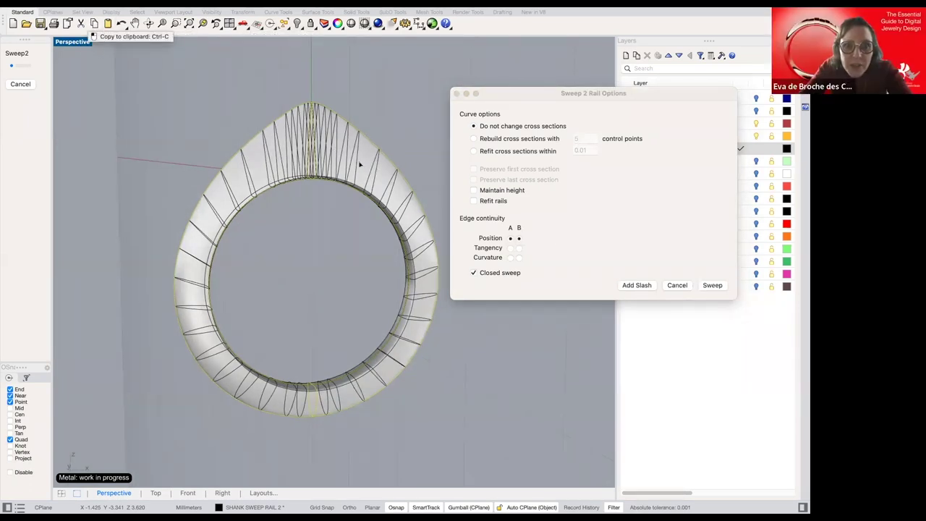
scroll(359, 165, up, 2)
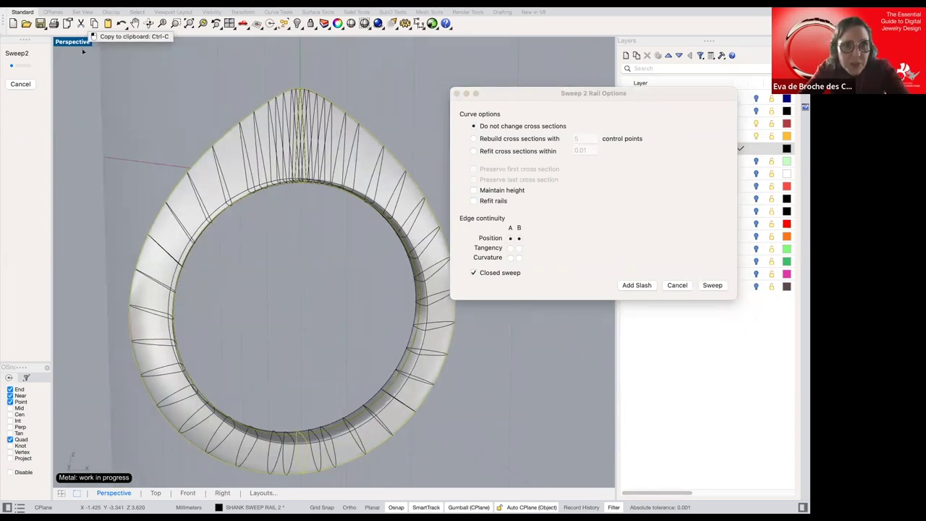
- Add sweep slashes joining the inner and outer rails at the quadrant points on both sides of the ring
scroll(77, 43, up, 2)
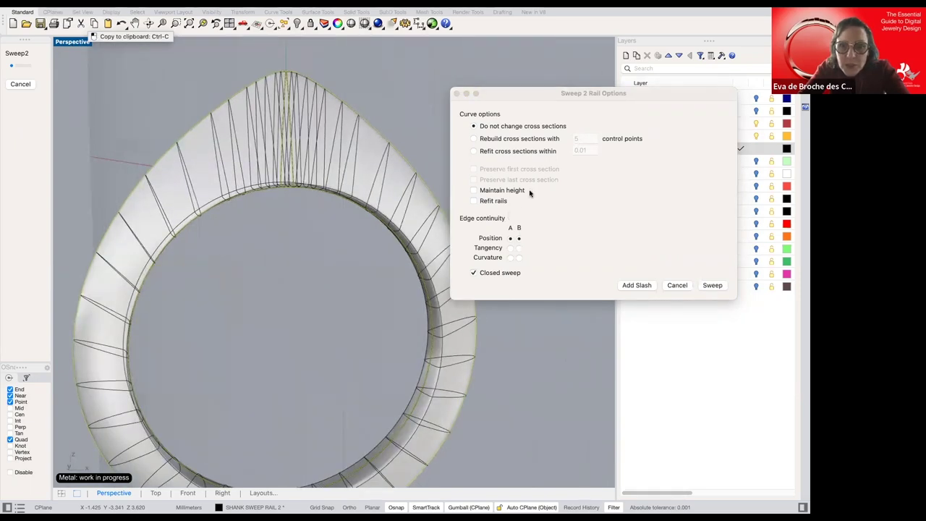
click(648, 286)
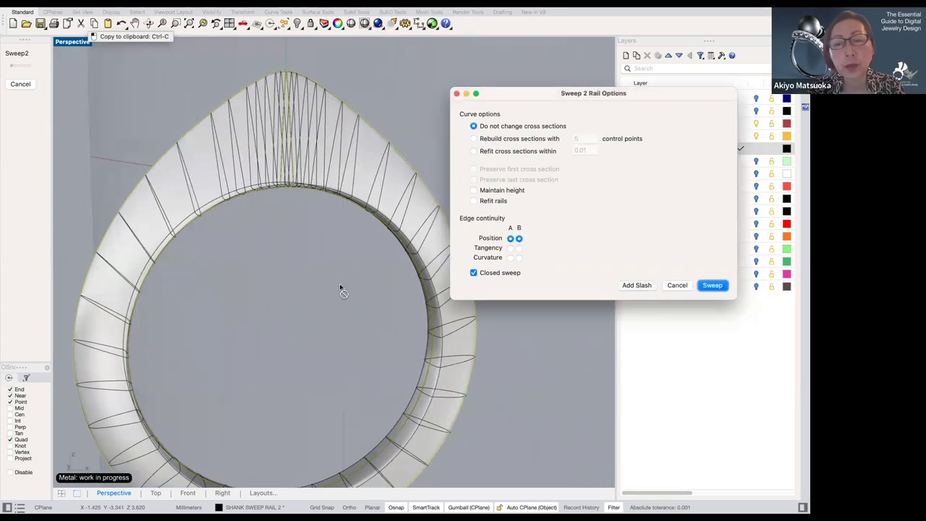
scroll(341, 282, down, 3)
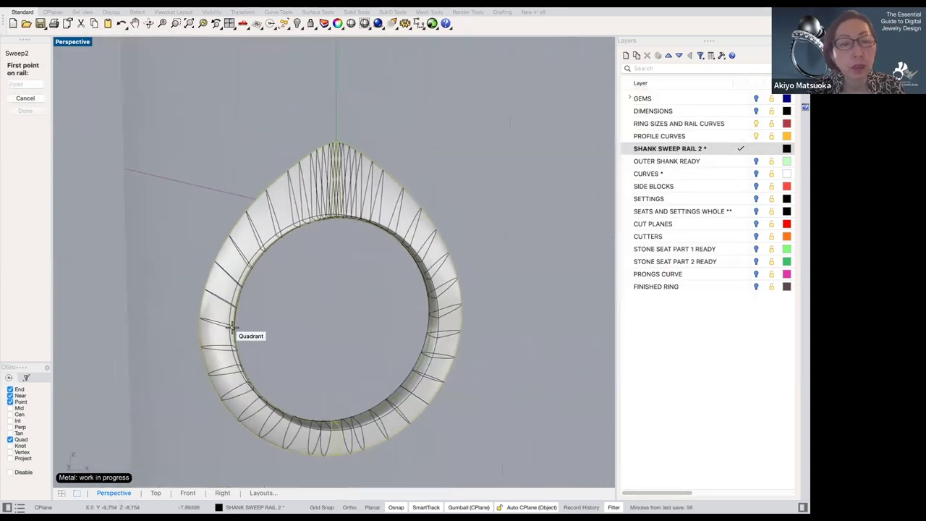
click(233, 331)
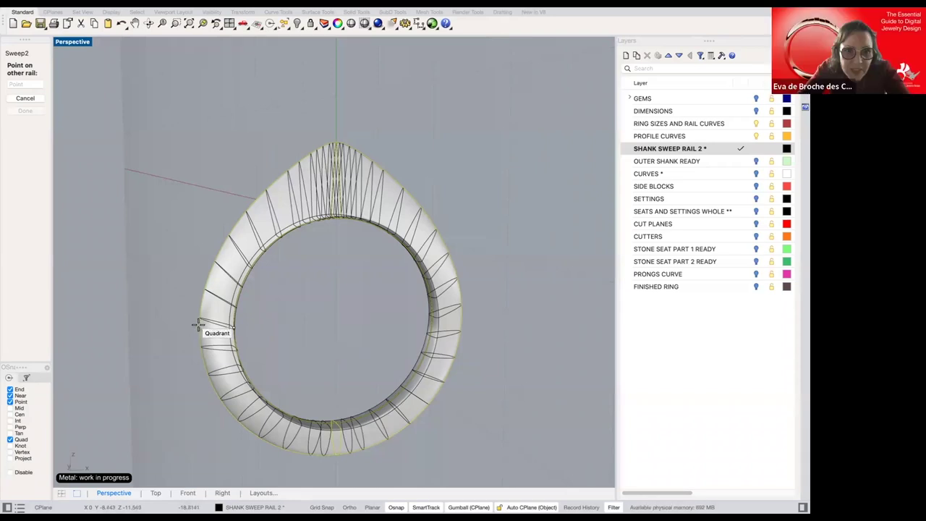
click(201, 326)
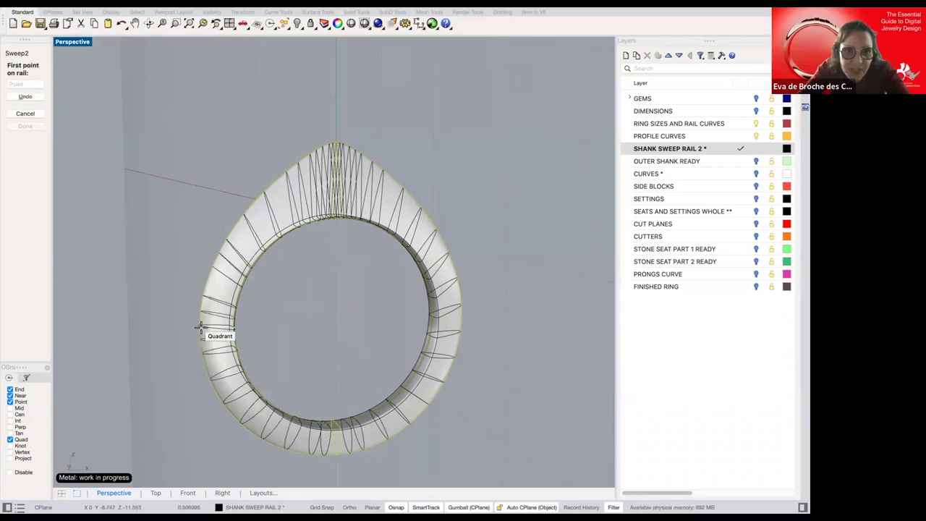
click(432, 316)
click(460, 314)
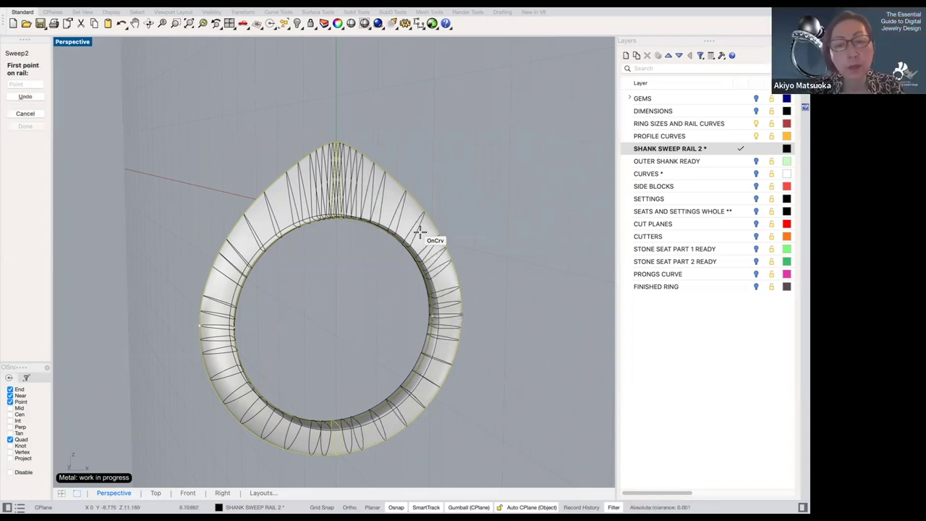
- Add a slash between the rails on each upper shoulder of the ring and complete the closed two-rail sweep
click(381, 227)
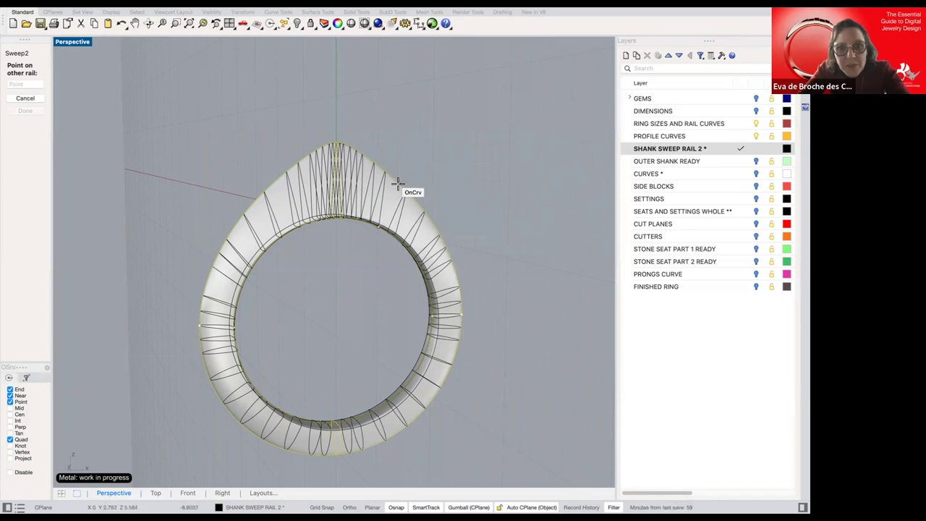
click(397, 184)
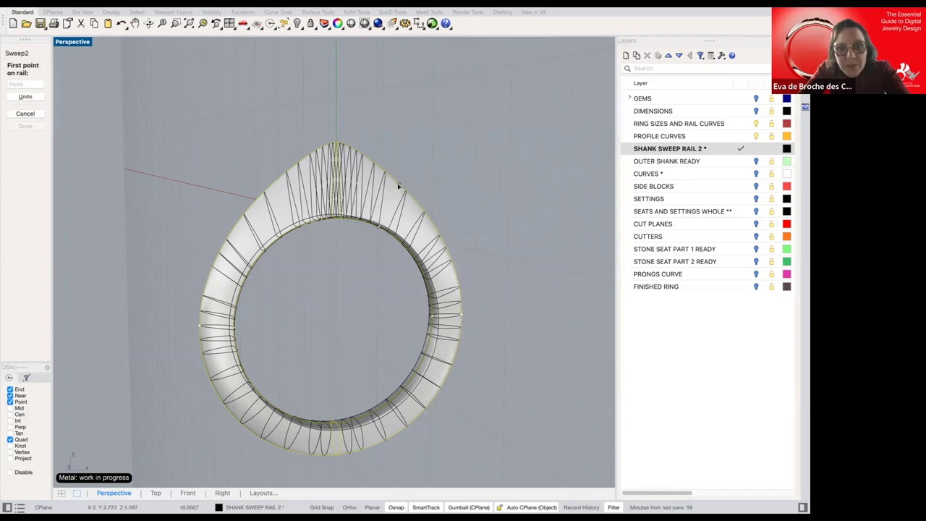
click(294, 230)
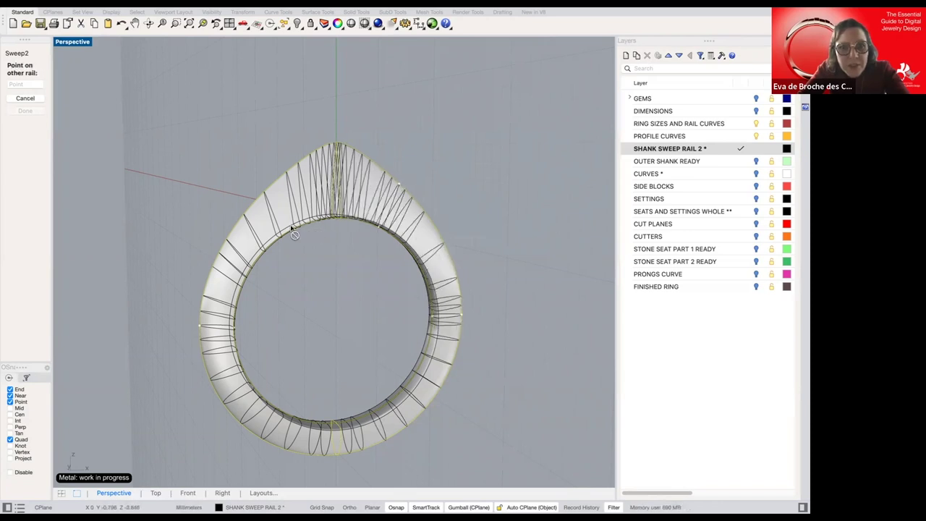
click(269, 190)
right_drag(320, 340, 304, 253)
key(Return)
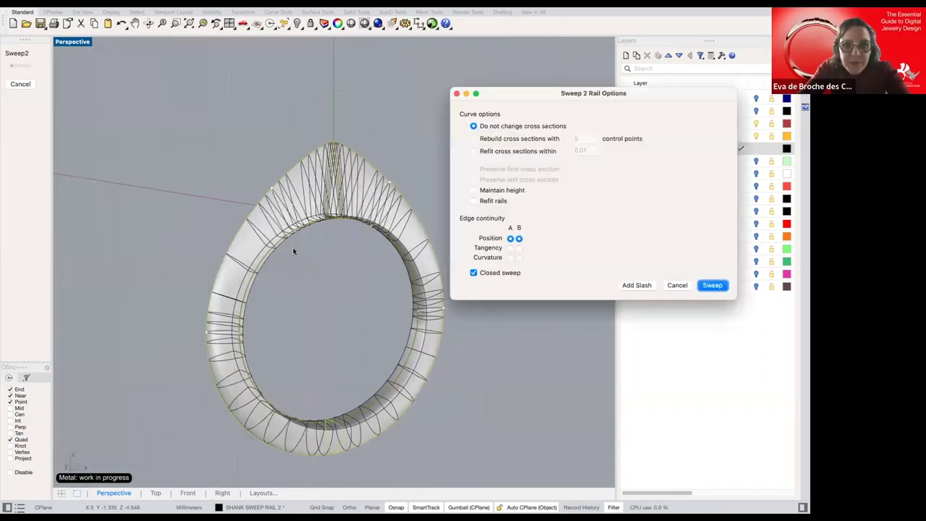
click(712, 286)
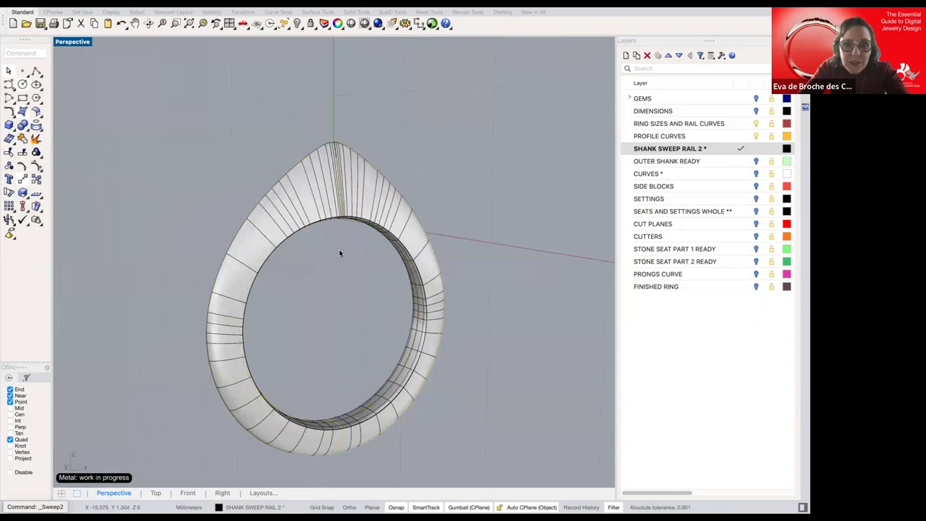
- Return to the four-viewport layout and examine the swept shank's shape from the side and at an angle
right_drag(358, 253, 312, 250)
double_click(71, 43)
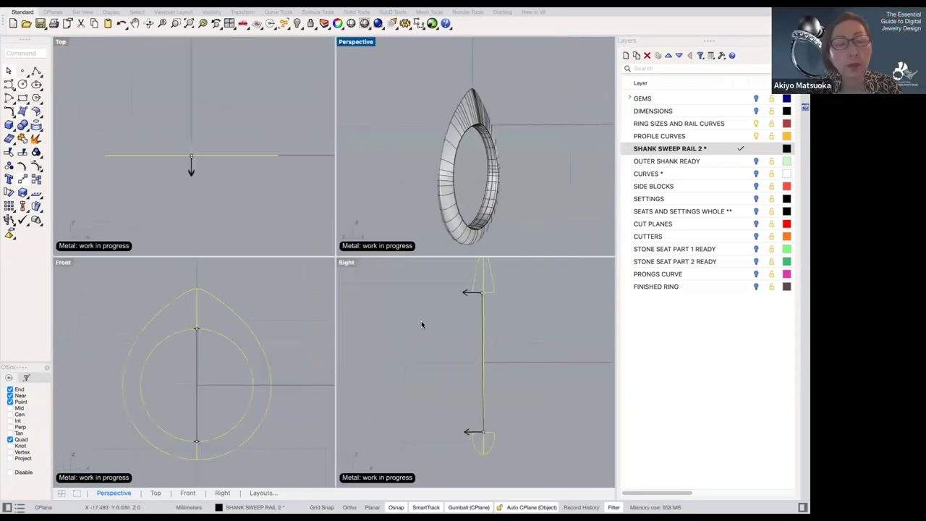
click(517, 355)
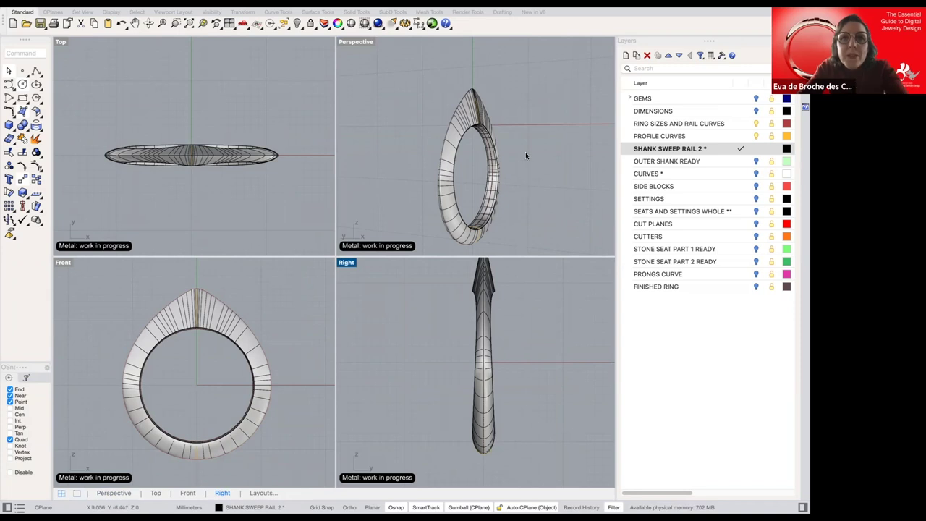
right_drag(505, 162, 542, 158)
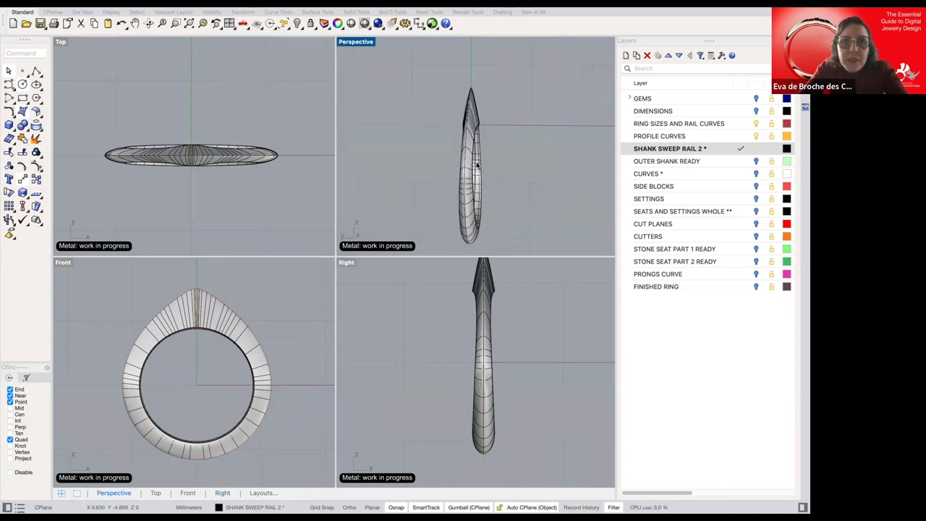
right_drag(478, 168, 463, 152)
right_drag(461, 87, 477, 148)
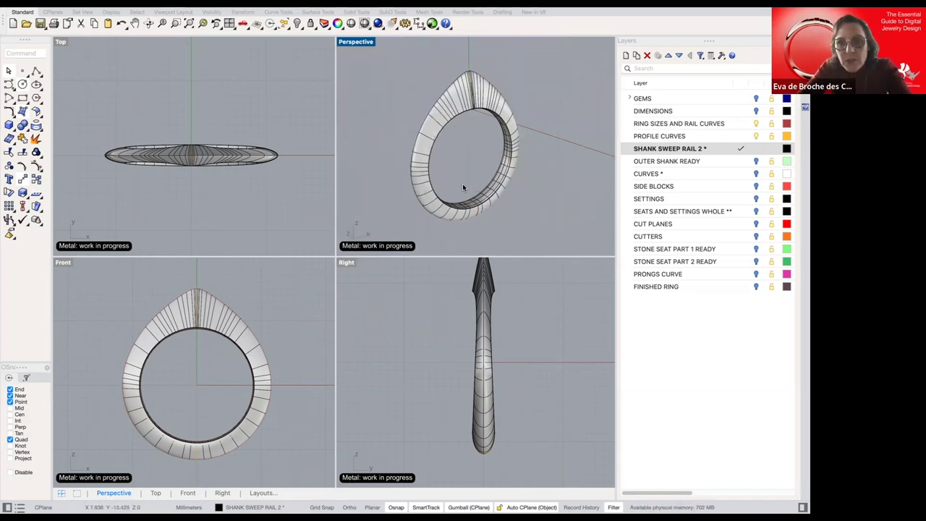
- Compare the OUTER SHANK READY layer with the swept shank, make it current, and hide the SHANK SWEEP RAIL 2 layer
click(756, 161)
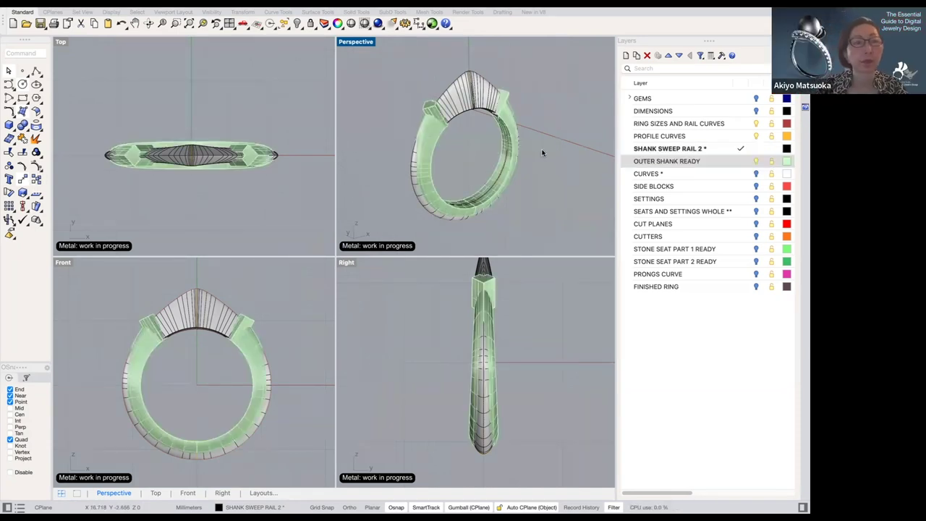
right_drag(533, 183, 509, 178)
scroll(508, 178, up, 3)
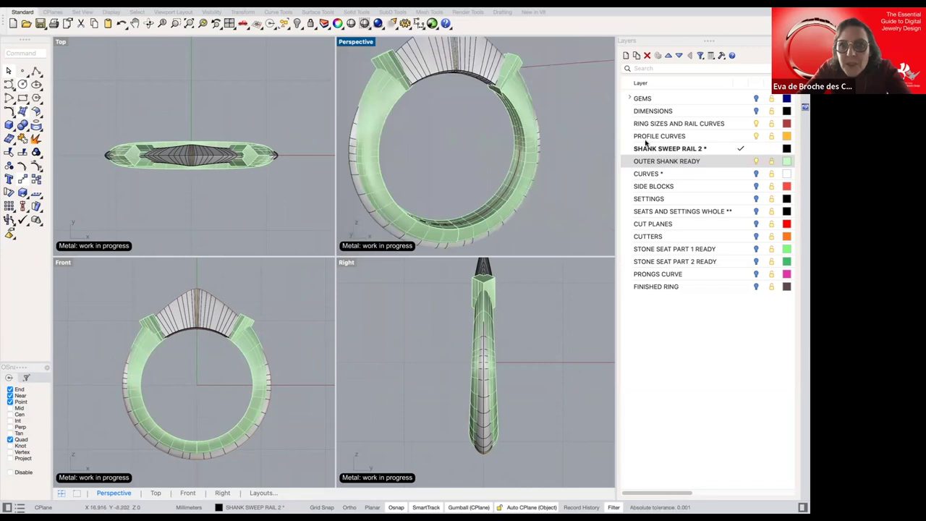
click(756, 162)
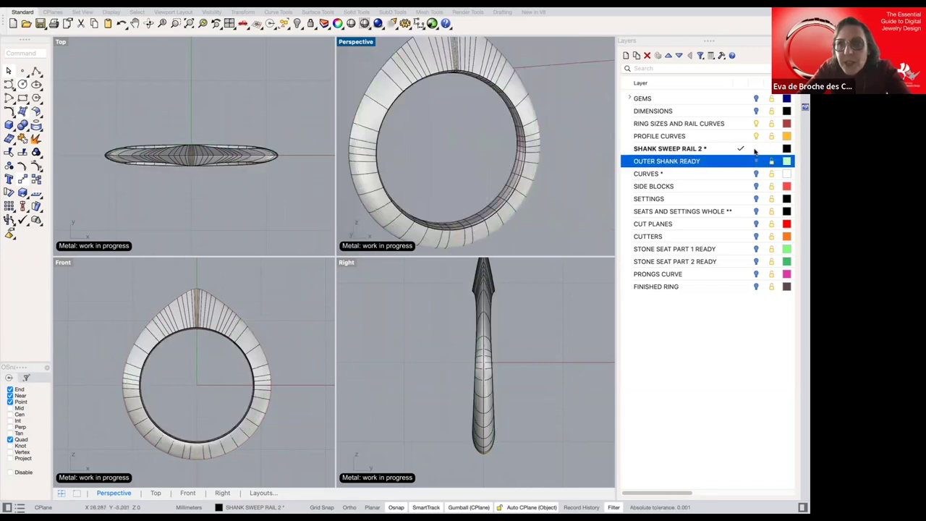
click(756, 161)
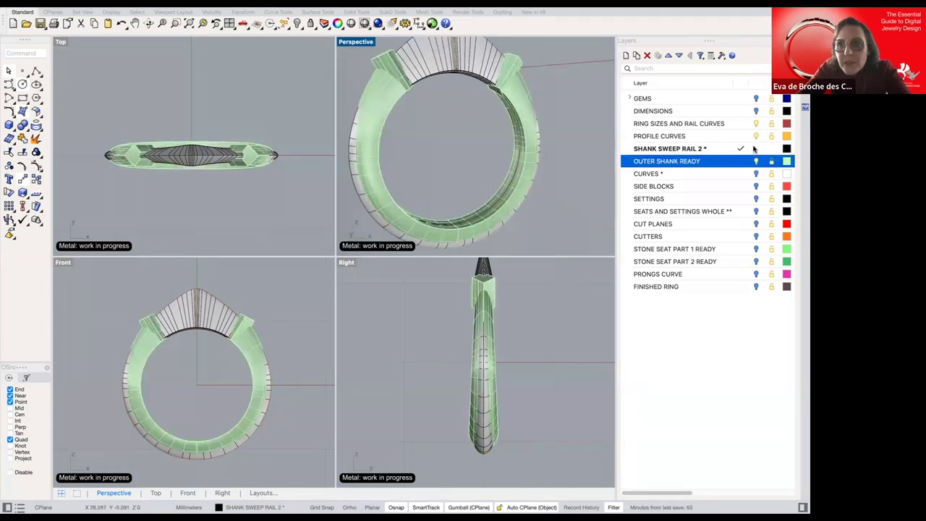
click(743, 163)
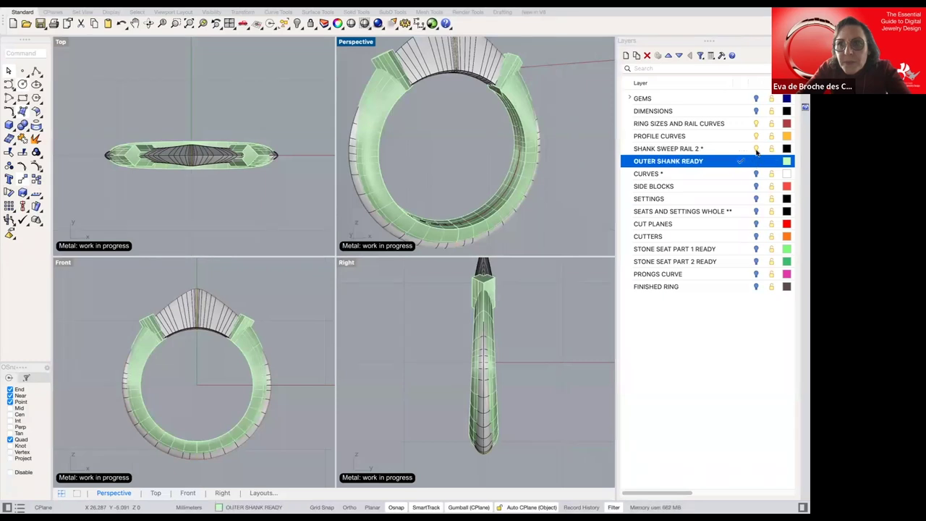
click(756, 151)
- Examine the finished outer shank against the rail curves and inspect the angled blocks at its open ends
right_drag(454, 92, 479, 124)
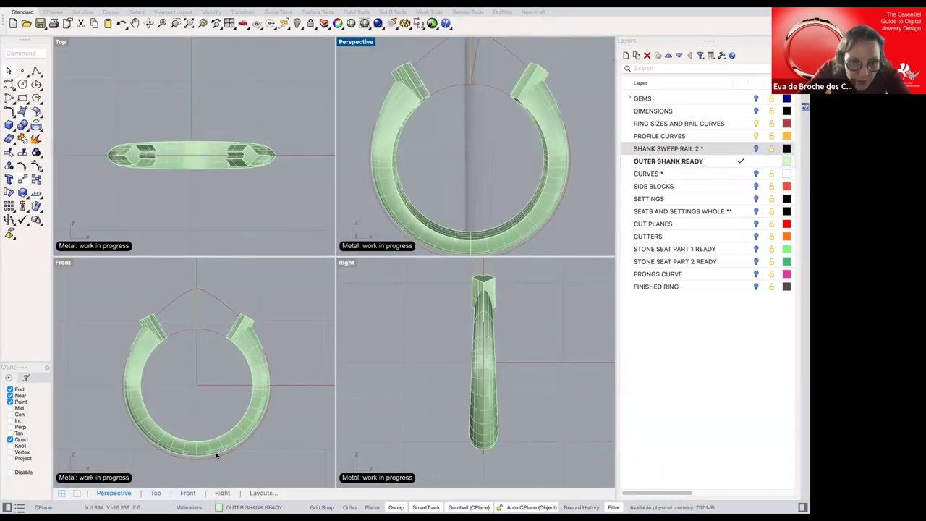
scroll(214, 454, up, 3)
scroll(198, 424, down, 3)
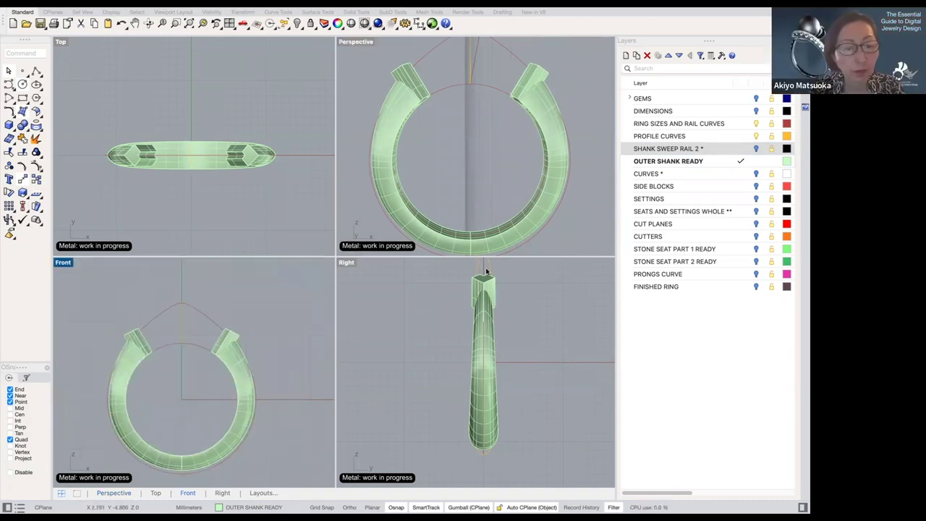
right_drag(527, 107, 553, 126)
scroll(392, 84, up, 5)
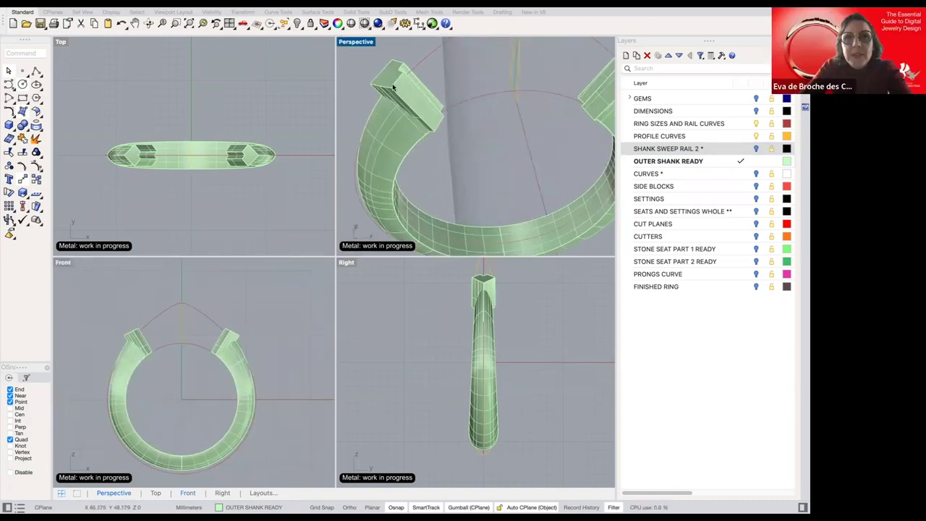
right_drag(392, 84, 413, 88)
scroll(416, 97, down, 5)
right_drag(434, 124, 551, 108)
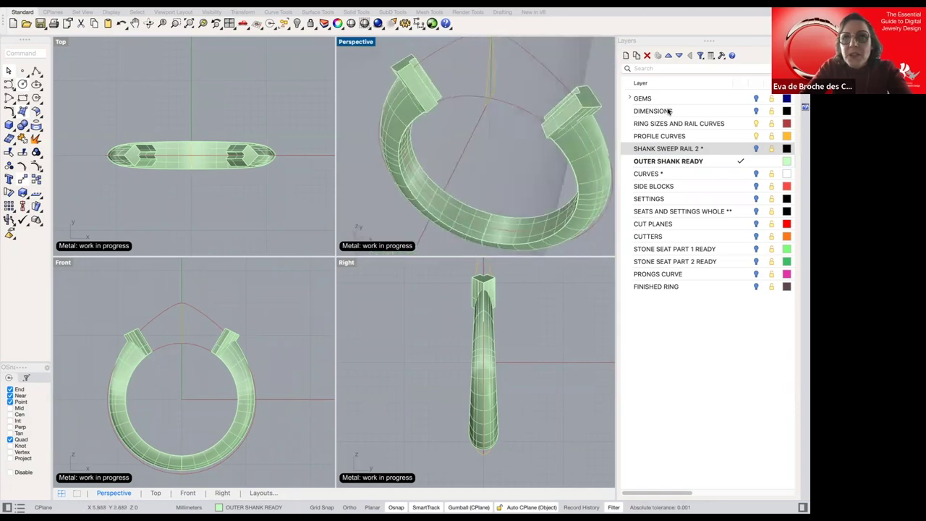
- Show the GEMS layer, make SHANK SWEEP RAIL 2 visible and current, and hide the OUTER SHANK READY layer
click(756, 99)
click(755, 149)
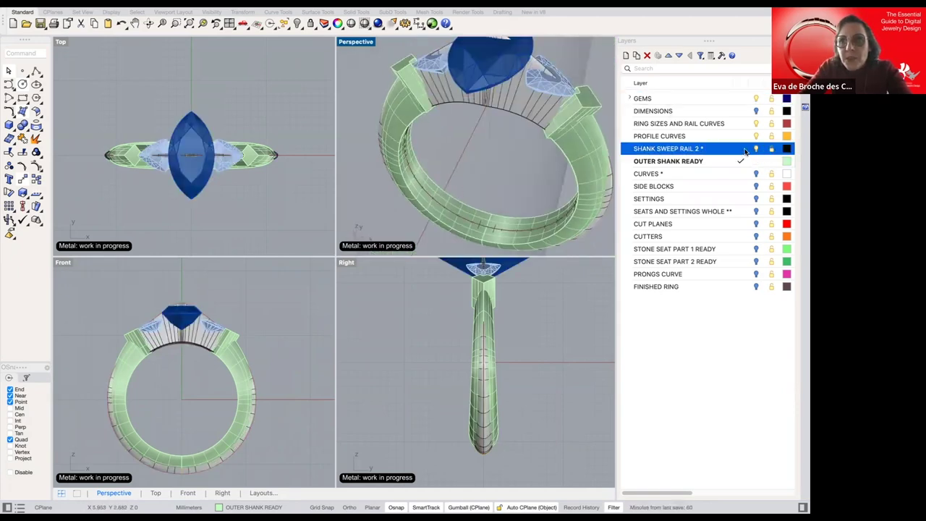
click(742, 149)
click(756, 160)
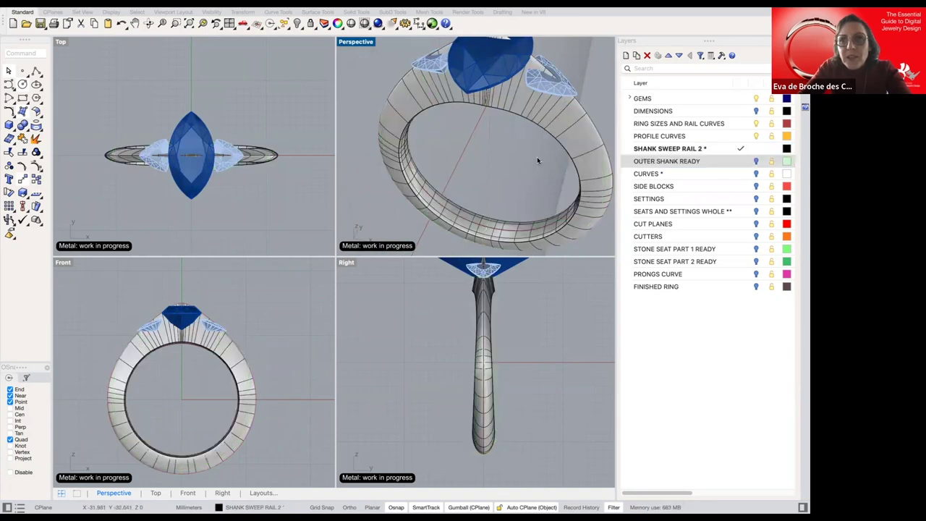
right_drag(528, 150, 510, 174)
scroll(239, 163, up, 3)
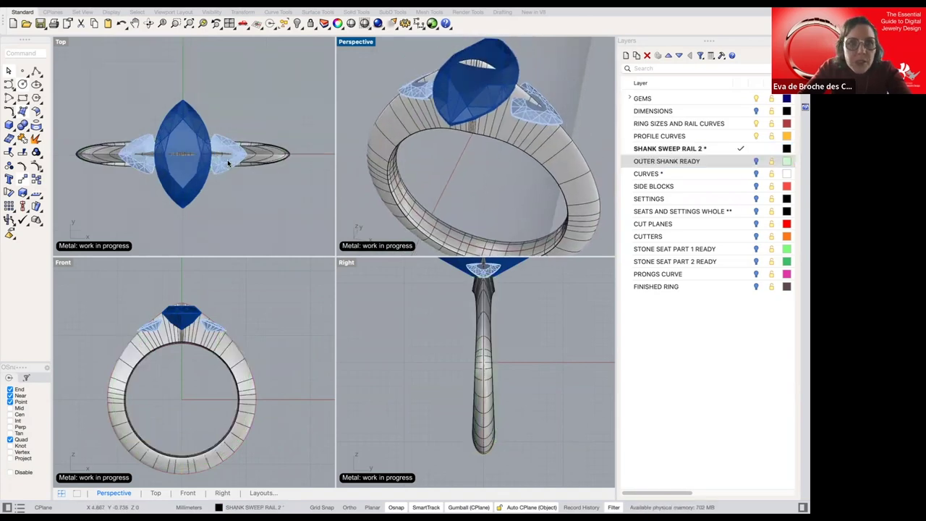
right_drag(236, 153, 248, 150)
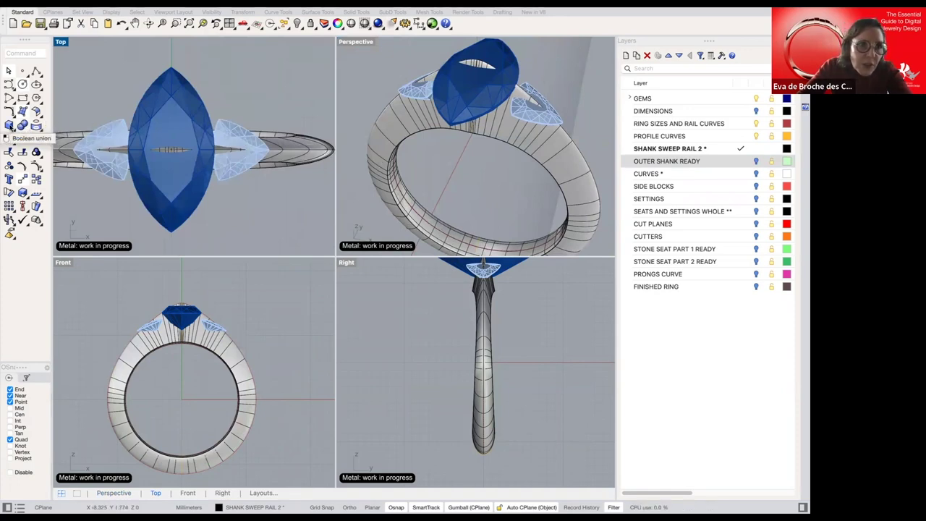
- Create a 2 mm cube in the Front view, with its base centred on the origin at 0
click(10, 126)
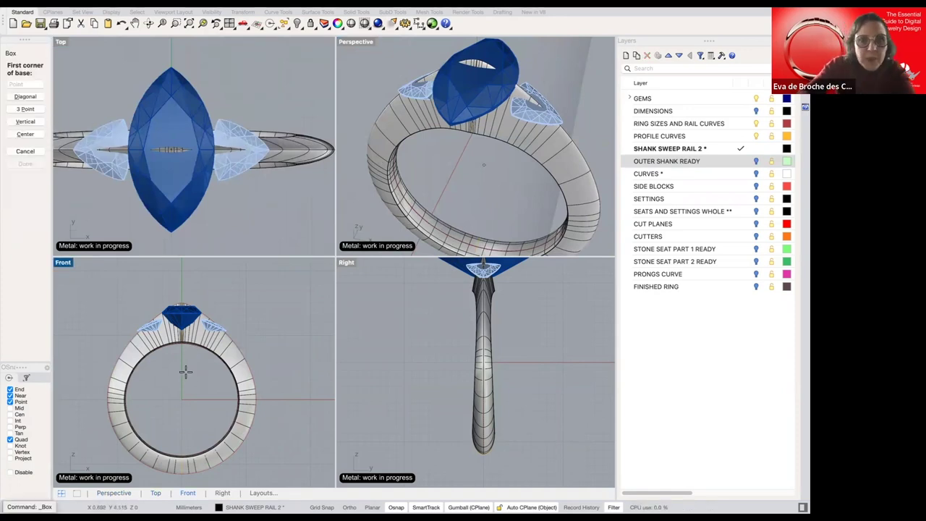
click(25, 134)
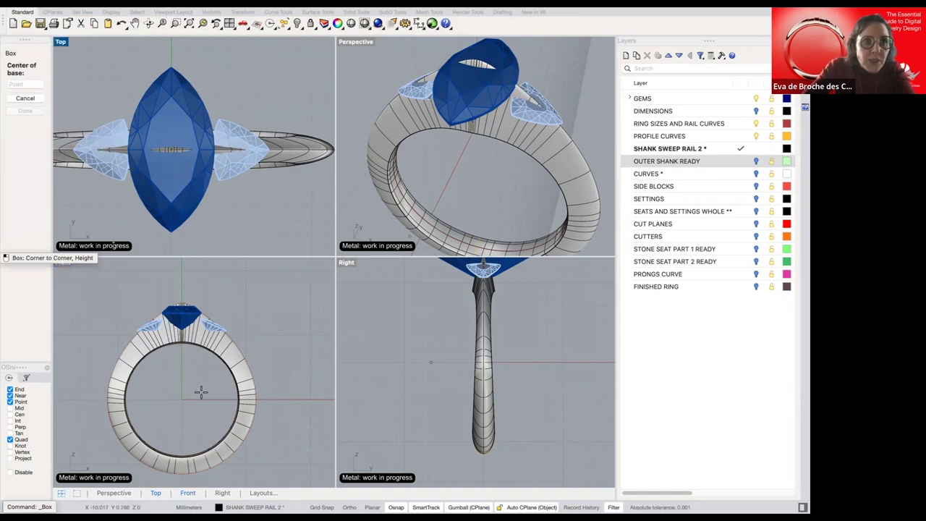
text(0)
key(Return)
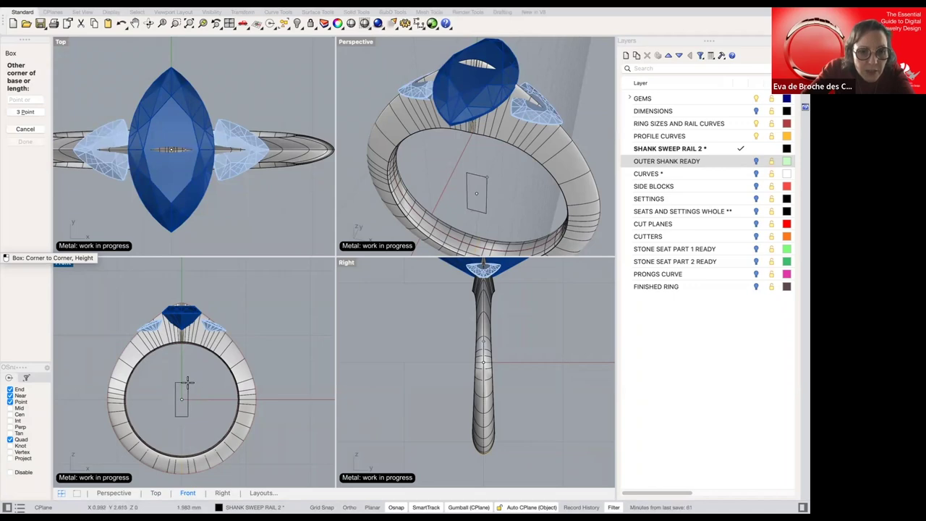
scroll(187, 379, up, 2)
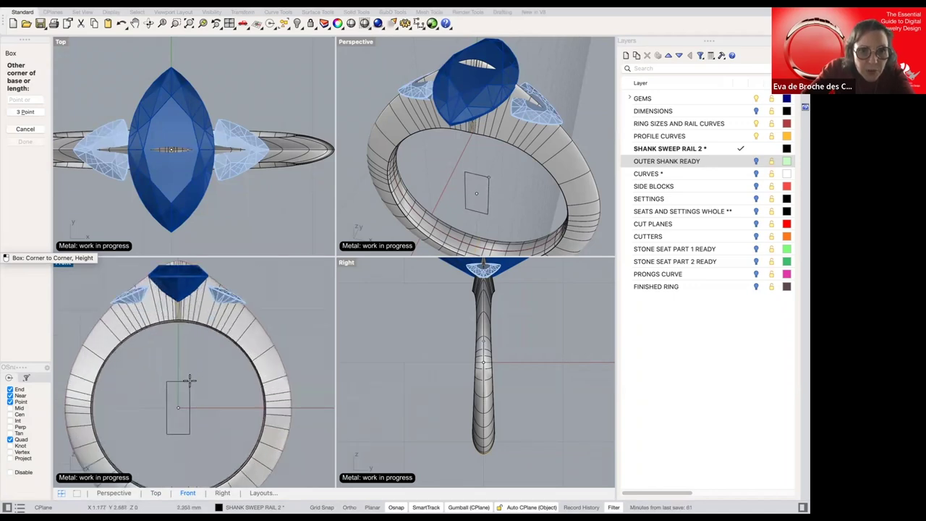
text(2)
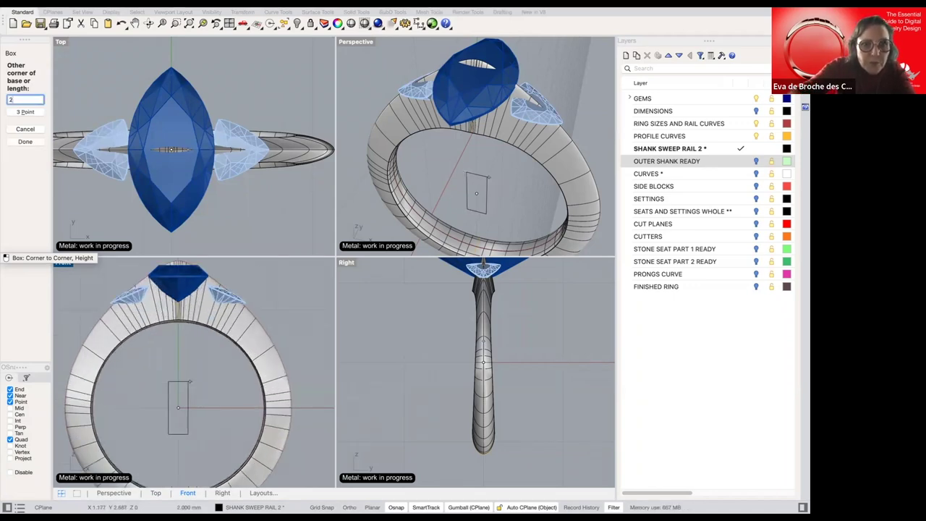
key(Return)
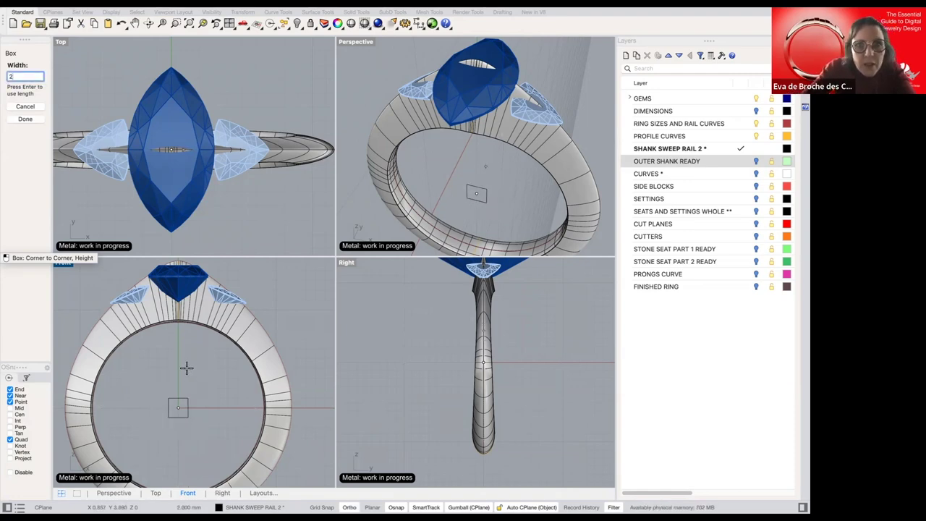
key(Return)
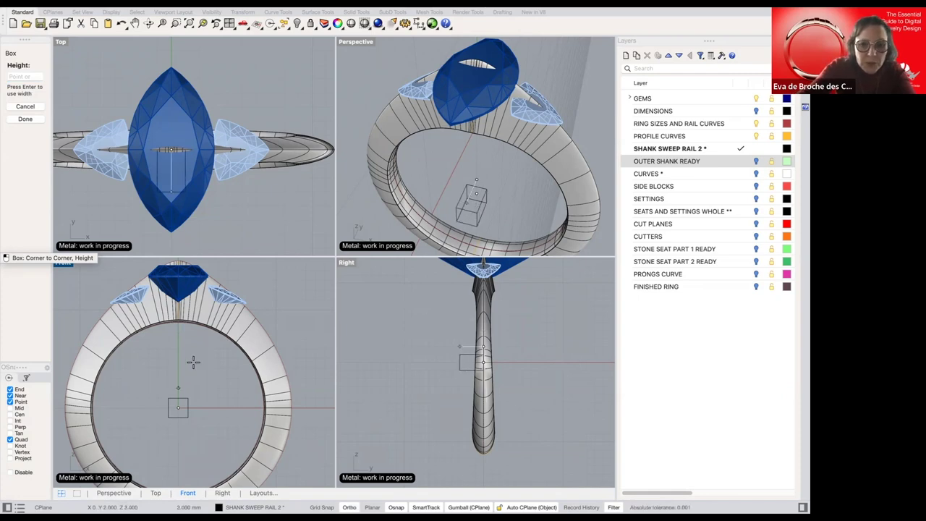
key(Return)
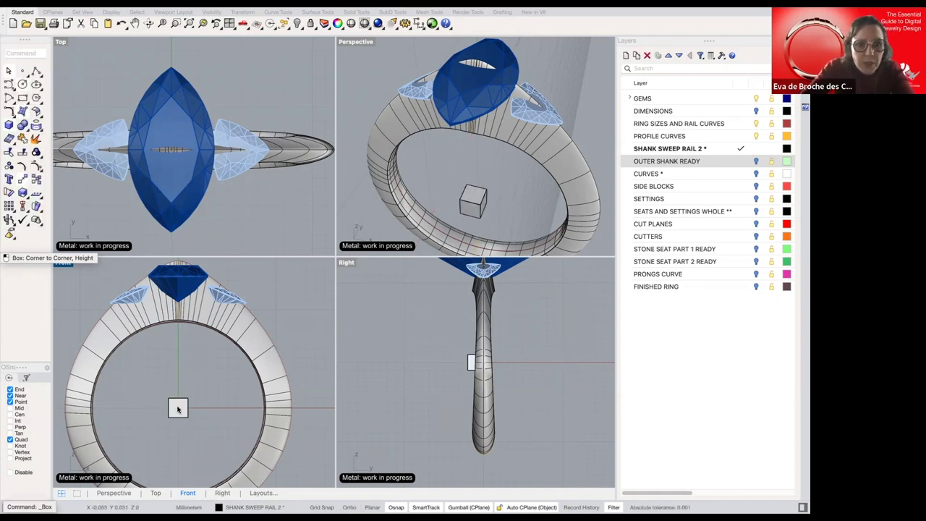
- Stretch the cube vertically in the Front view to form a tall, narrow block
click(178, 409)
drag(178, 411, 178, 433)
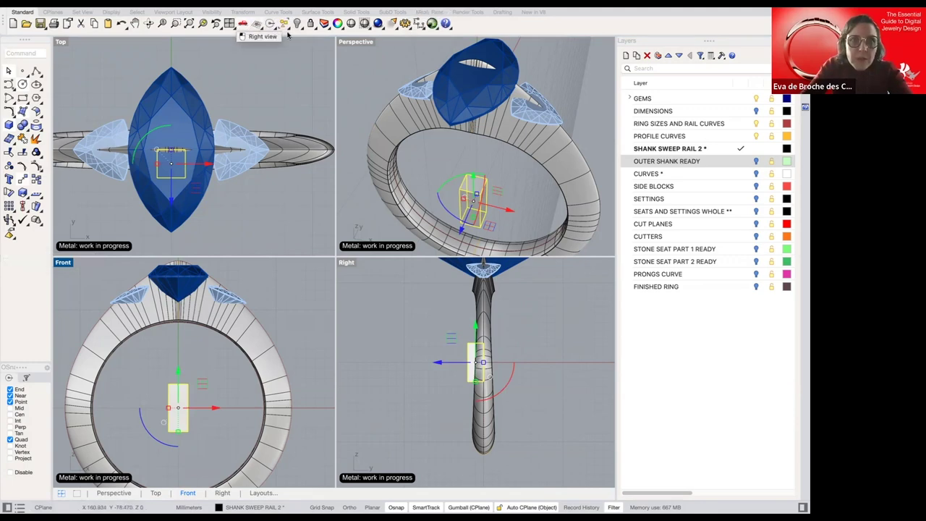
click(374, 62)
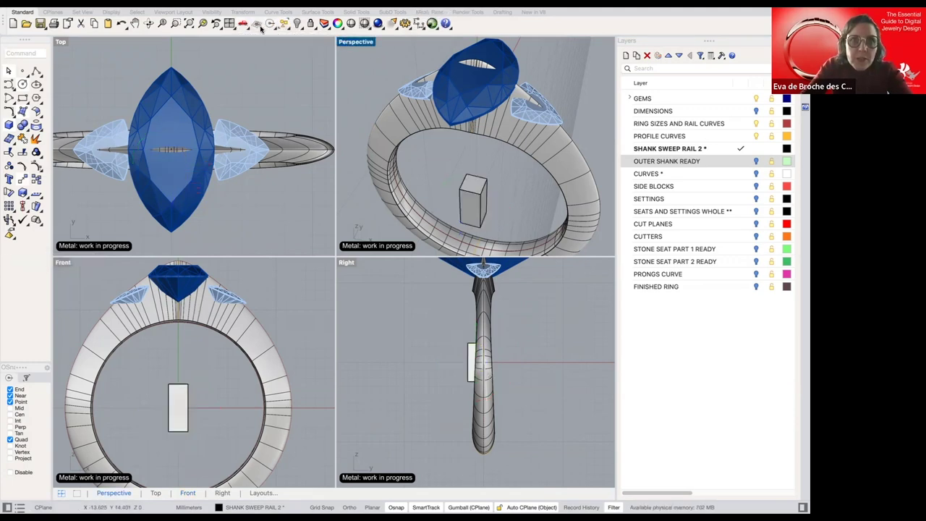
click(259, 26)
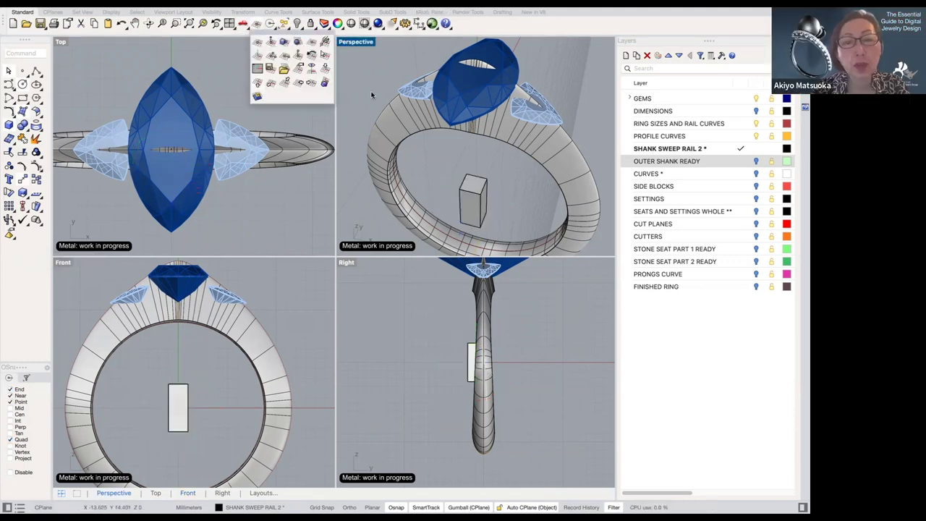
click(469, 192)
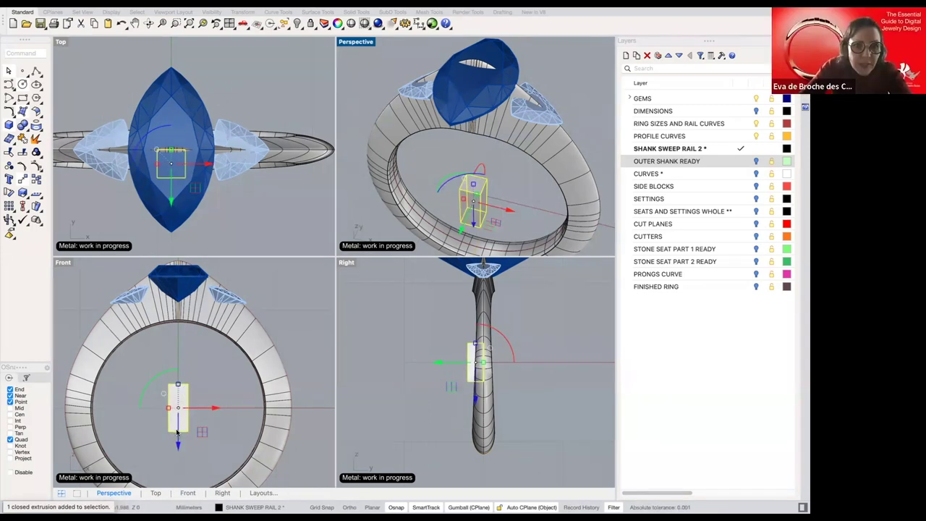
- Move the block onto the shank's right shoulder beside the side stone and lengthen it further along its height
drag(185, 387, 252, 311)
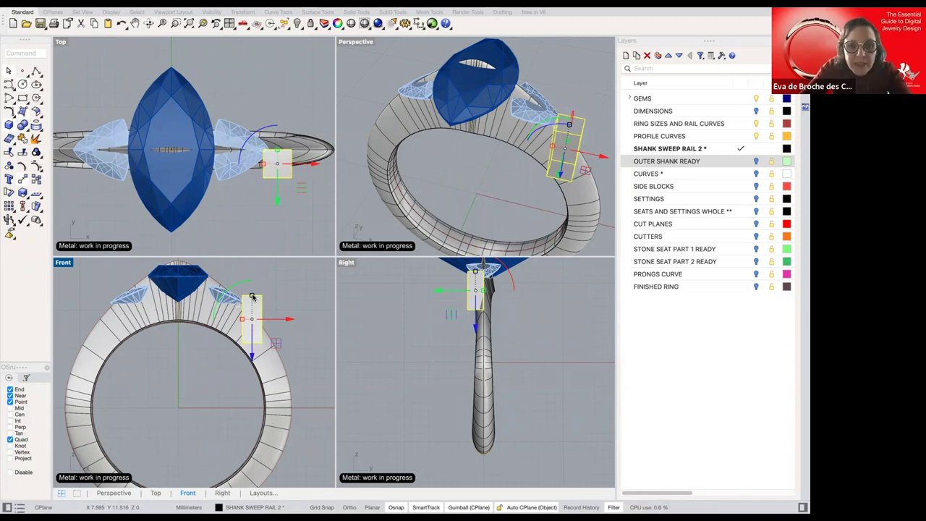
drag(251, 296, 252, 286)
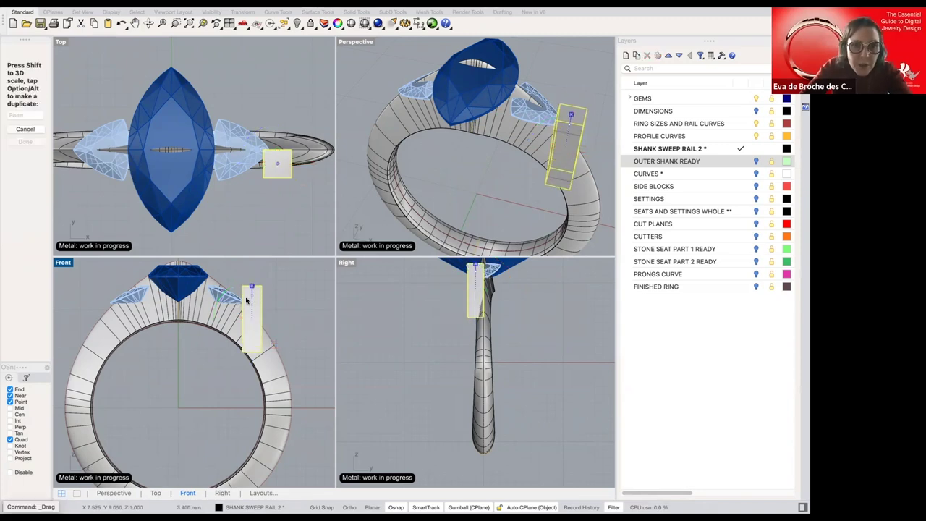
drag(263, 154, 257, 168)
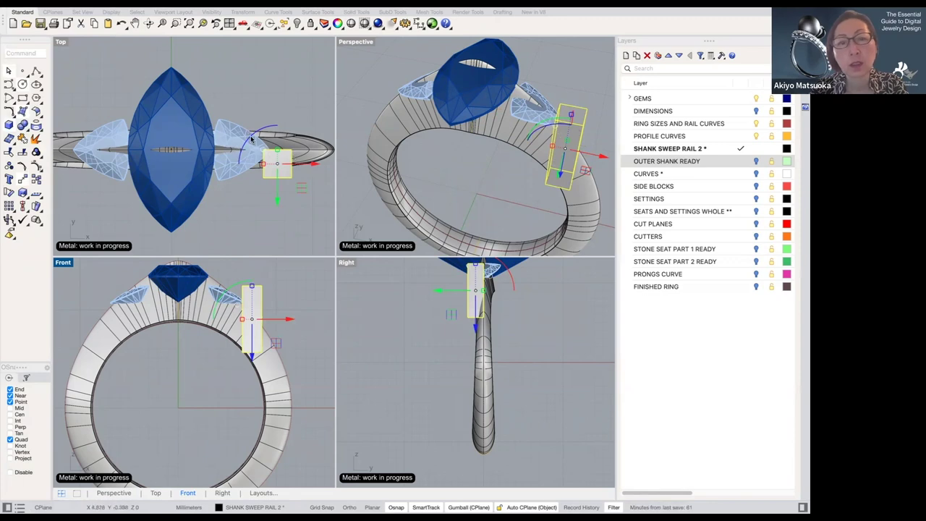
- Rotate the block 45 degrees around the Z axis and centre it on the shank with one corner towards the side stone's tip
click(250, 133)
text(45)
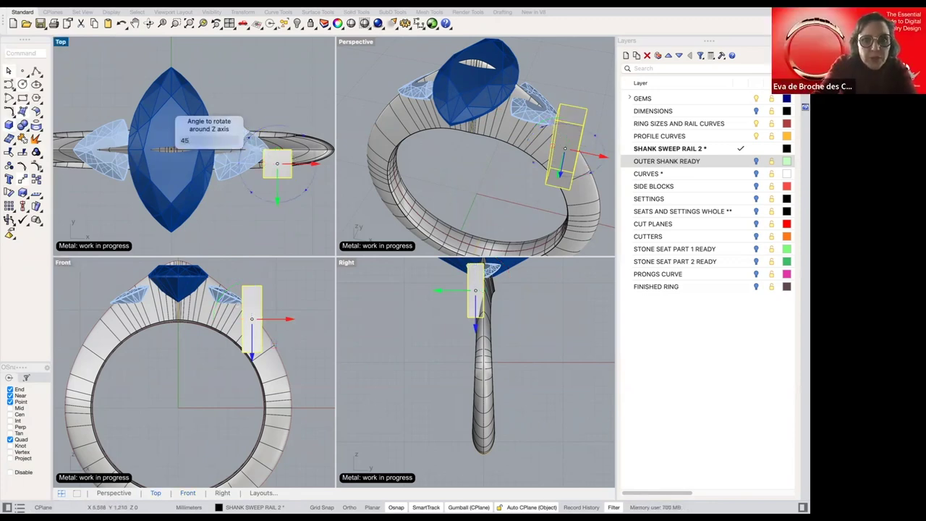
key(Return)
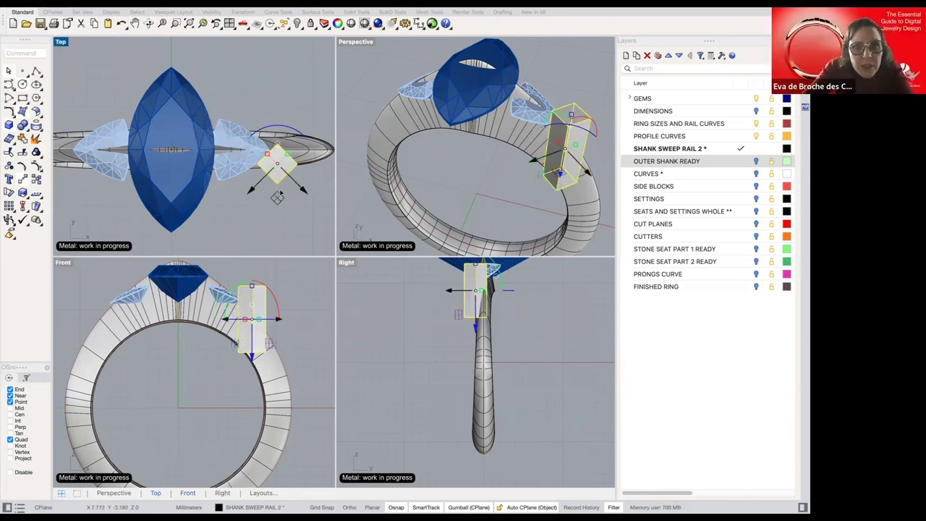
drag(280, 198, 264, 159)
scroll(282, 154, up, 10)
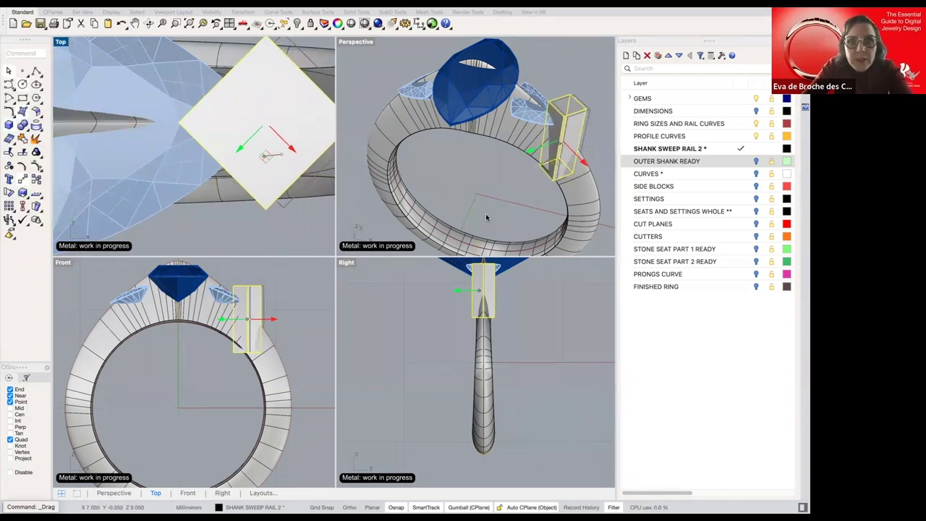
- Tilt the block to follow the shank's shoulder and fine-tune its position and angle against the side stone's tip
mouse_move(515, 180)
right_down()
mouse_move(527, 152)
mouse_move(514, 180)
mouse_move(497, 182)
right_up()
scroll(498, 182, up, 3)
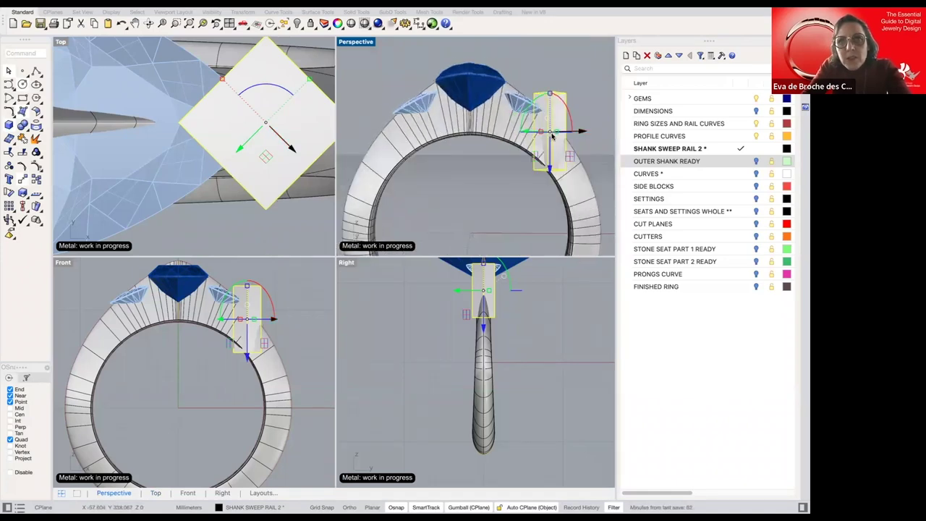
scroll(546, 128, up, 5)
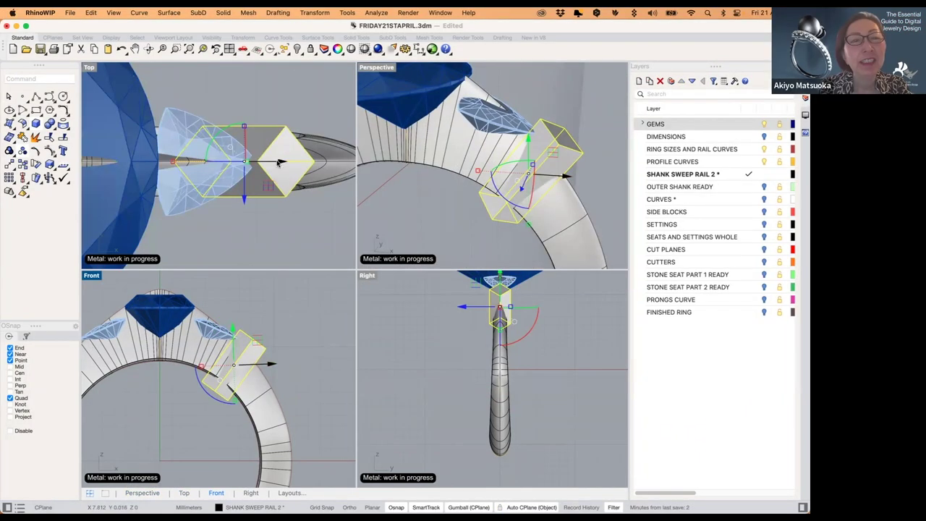
drag(275, 164, 263, 164)
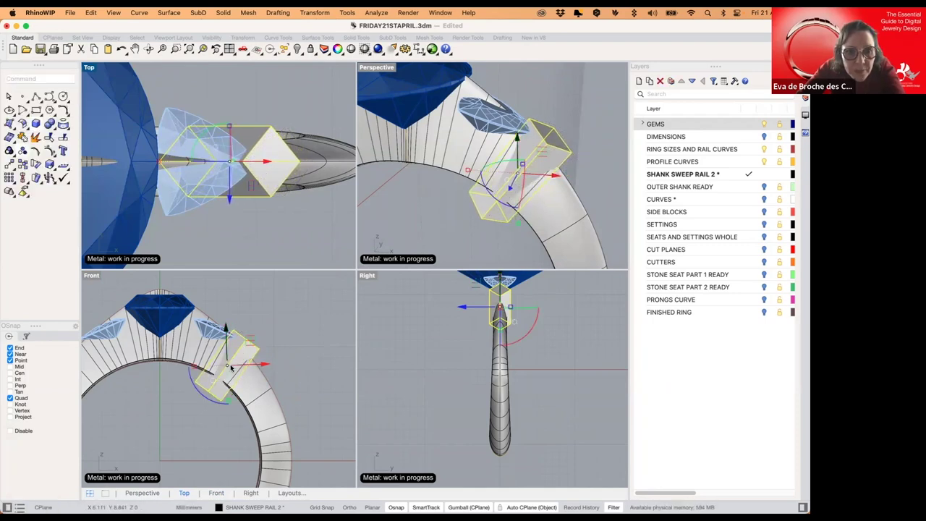
scroll(230, 366, up, 3)
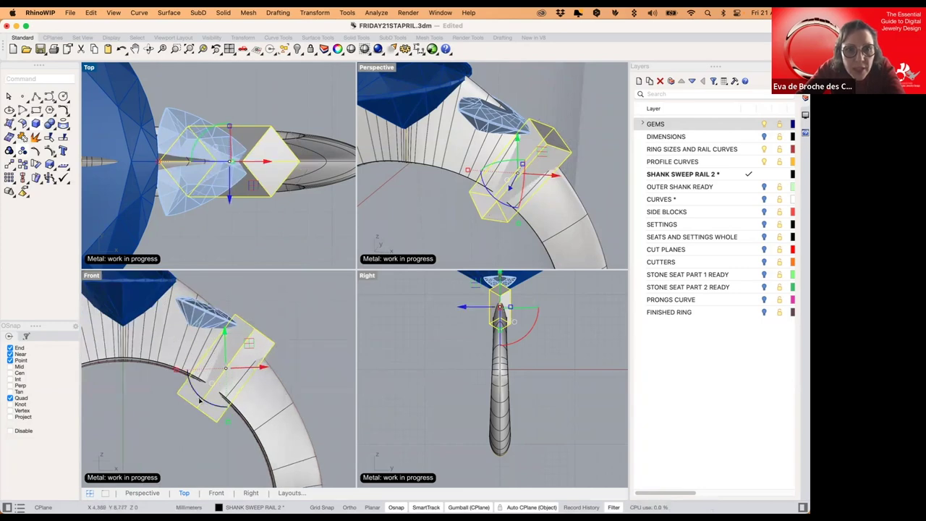
drag(200, 400, 204, 396)
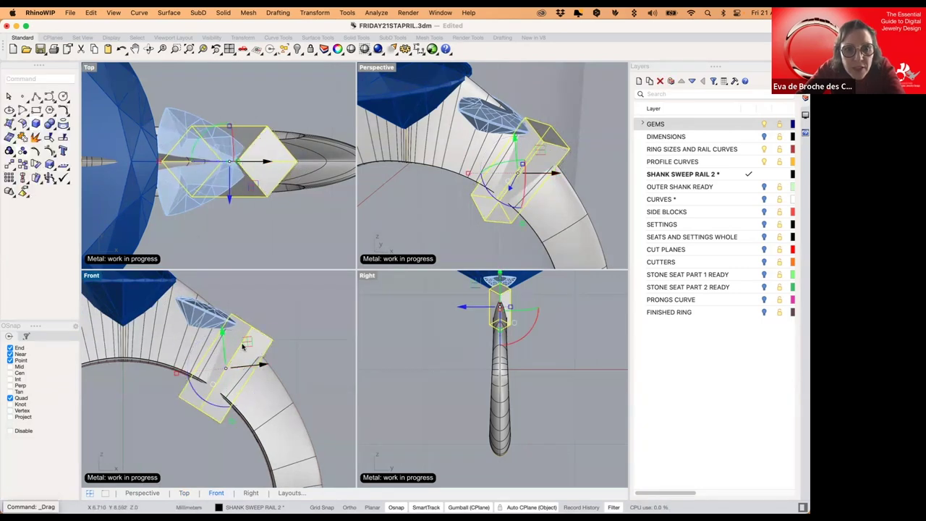
drag(242, 347, 214, 401)
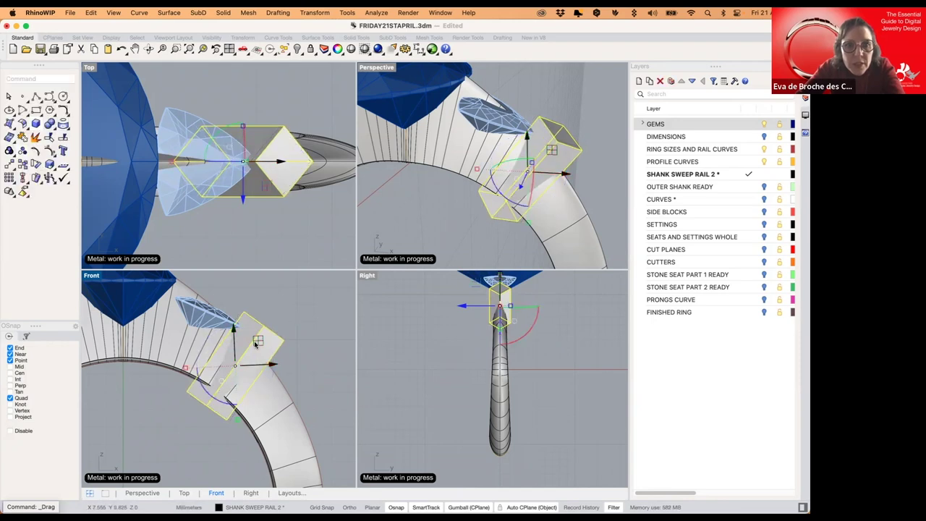
drag(256, 343, 250, 341)
click(335, 306)
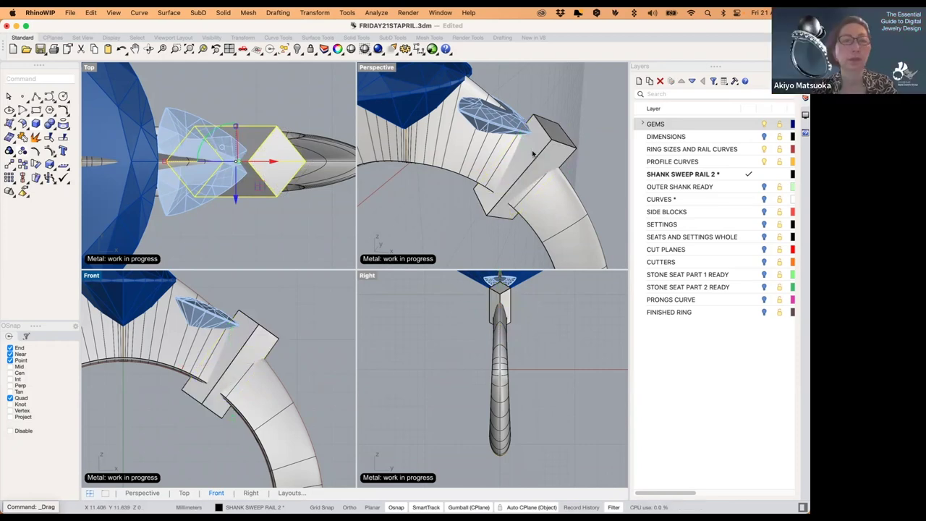
right_drag(531, 161, 529, 160)
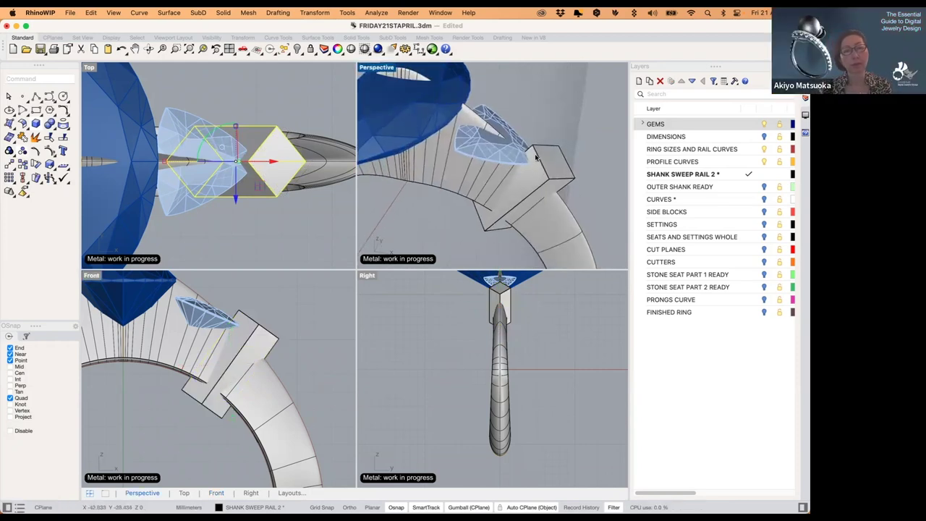
double_click(384, 71)
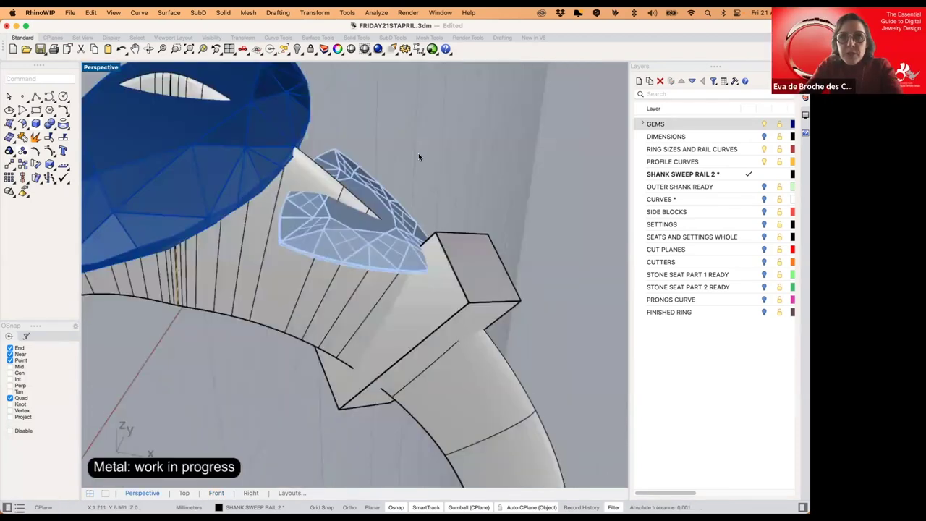
- Mirror a copy of the tilted side block across the ring's vertical centre plane in the Top view, starting the plane at 0
click(488, 275)
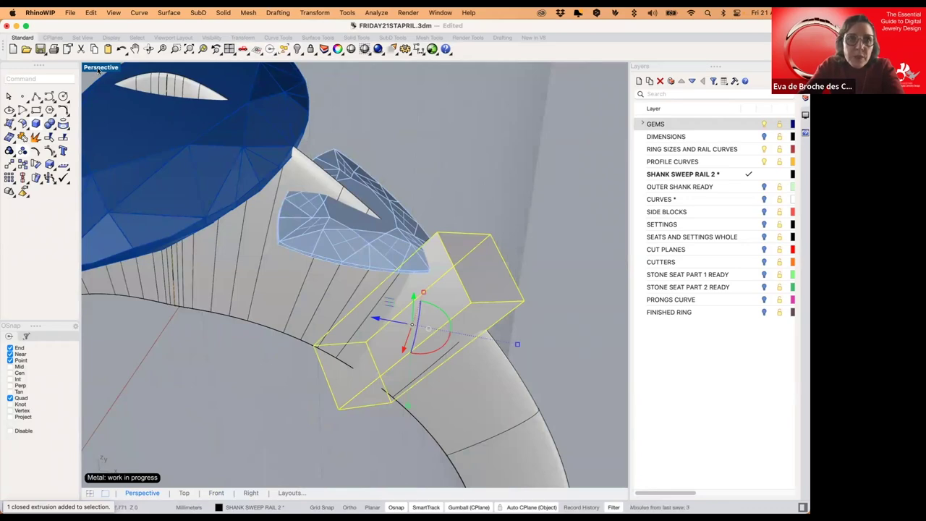
double_click(102, 68)
scroll(234, 158, down, 5)
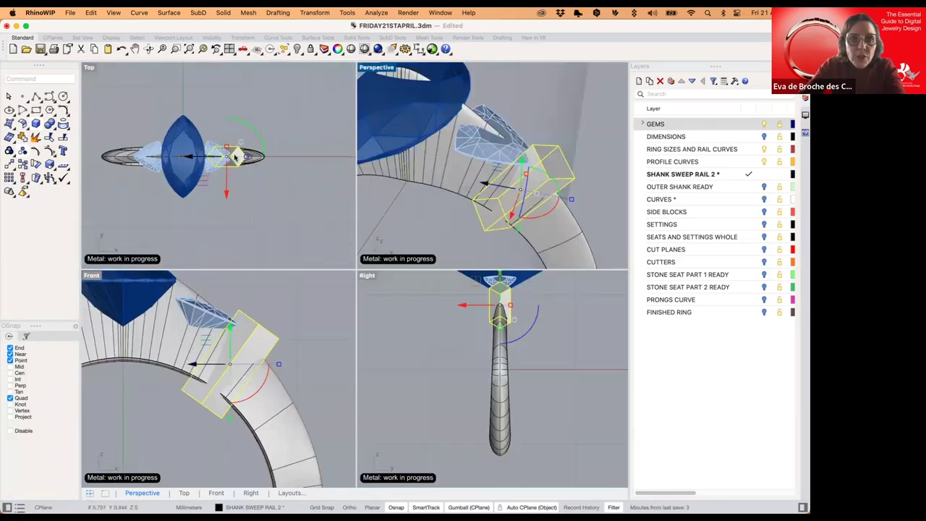
text(mirror)
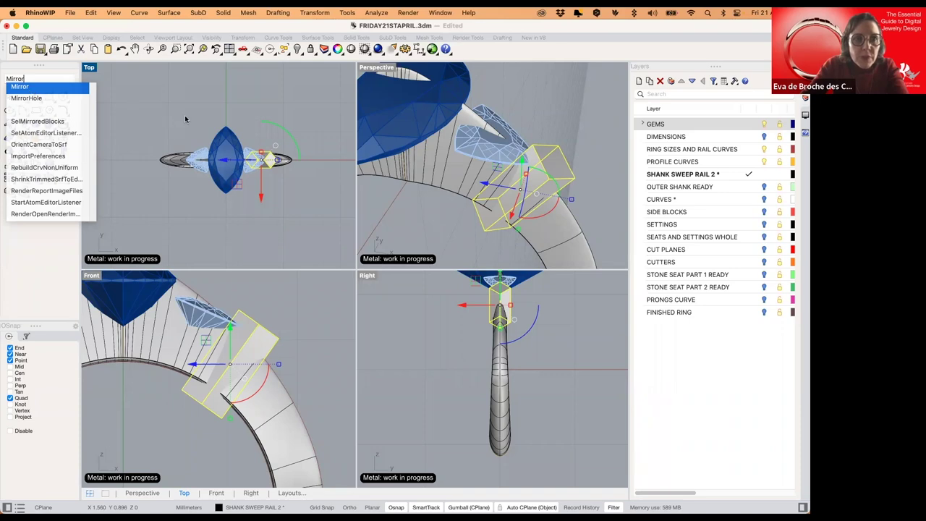
drag(185, 117, 93, 101)
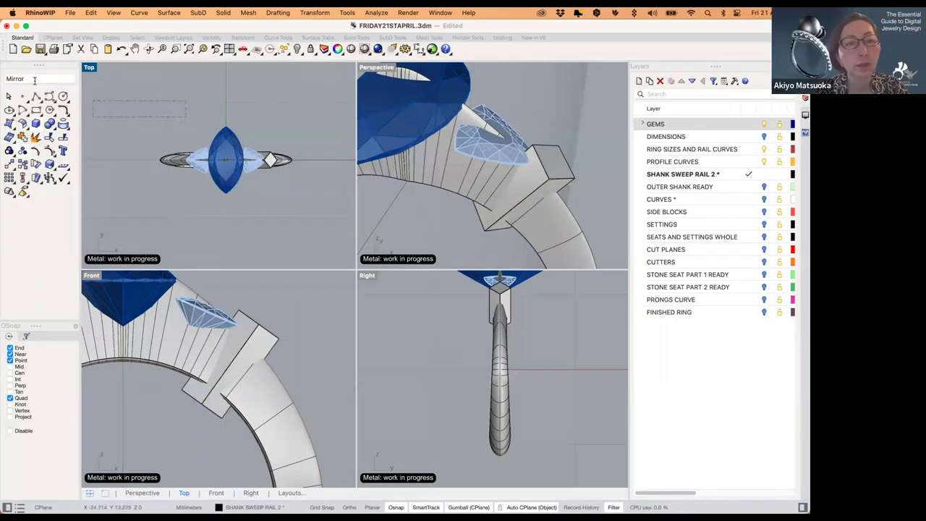
click(270, 158)
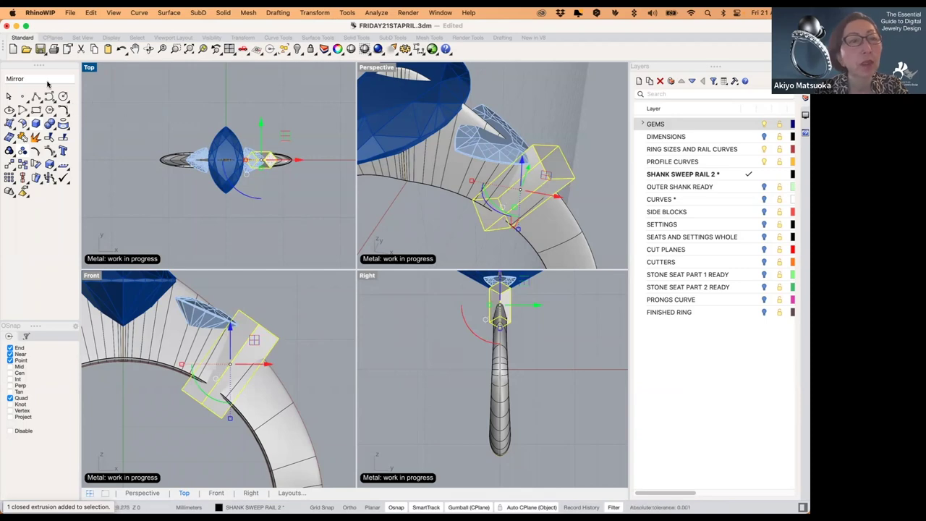
key(Return)
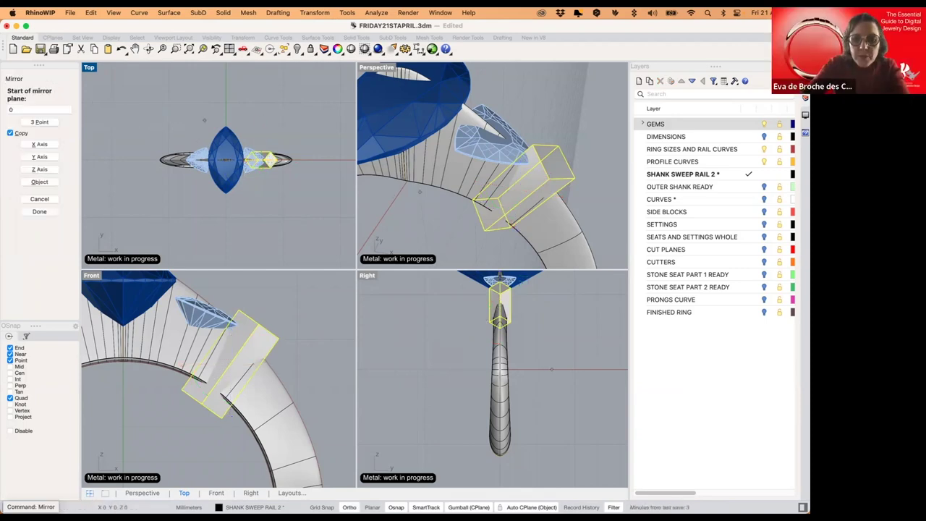
click(207, 121)
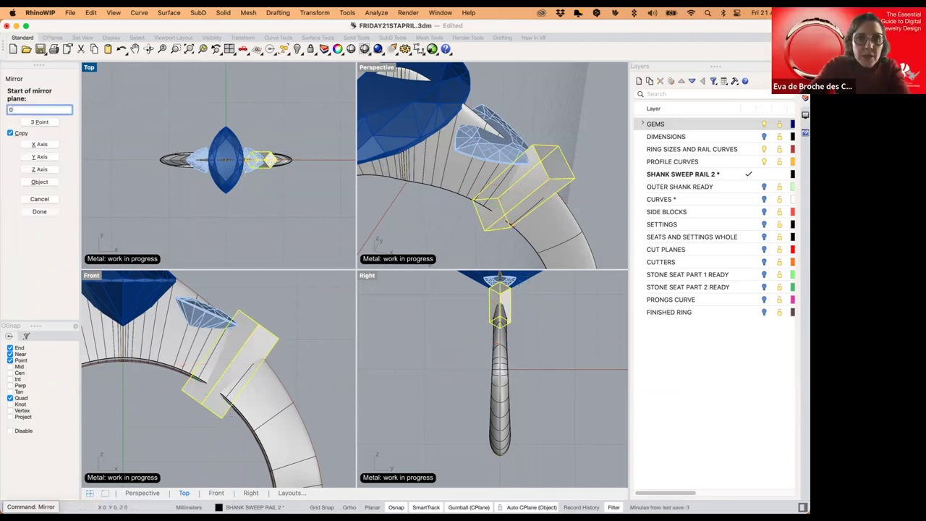
key(shift)
click(226, 98)
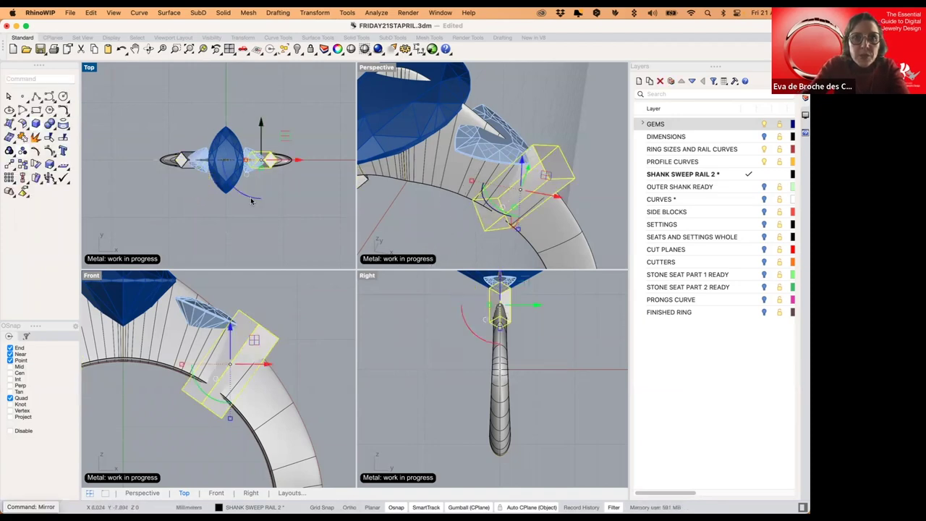
- Maximize the Perspective view and set its construction plane to world Bottom
scroll(246, 192, left, 3)
scroll(470, 178, down, 5)
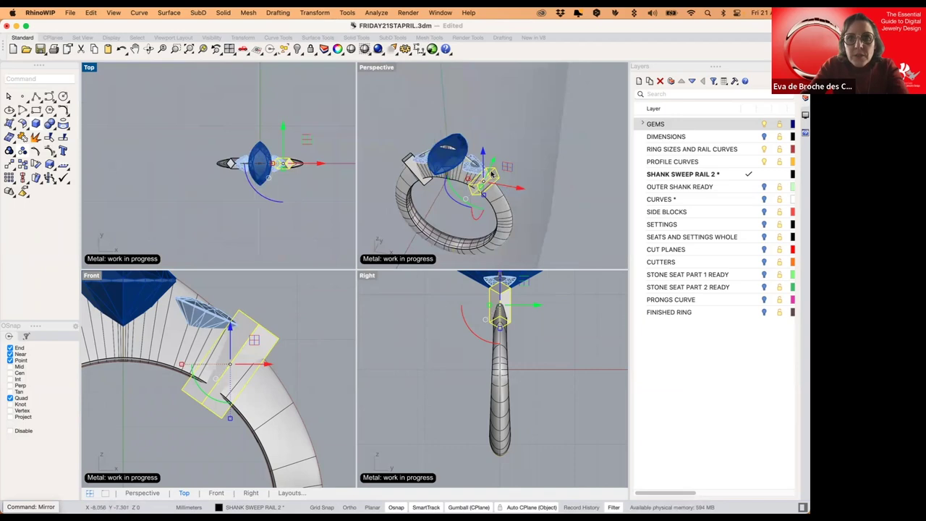
double_click(377, 67)
shift+right_drag(329, 209, 324, 175)
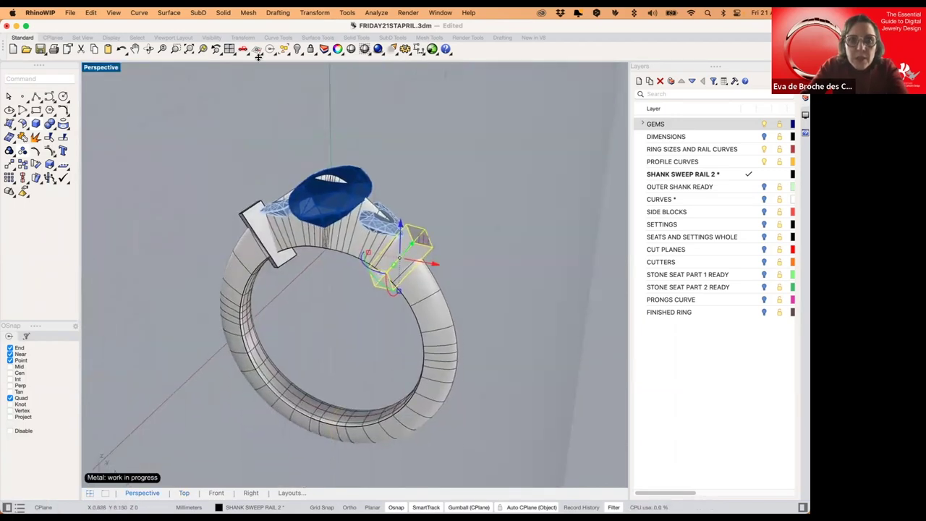
click(259, 51)
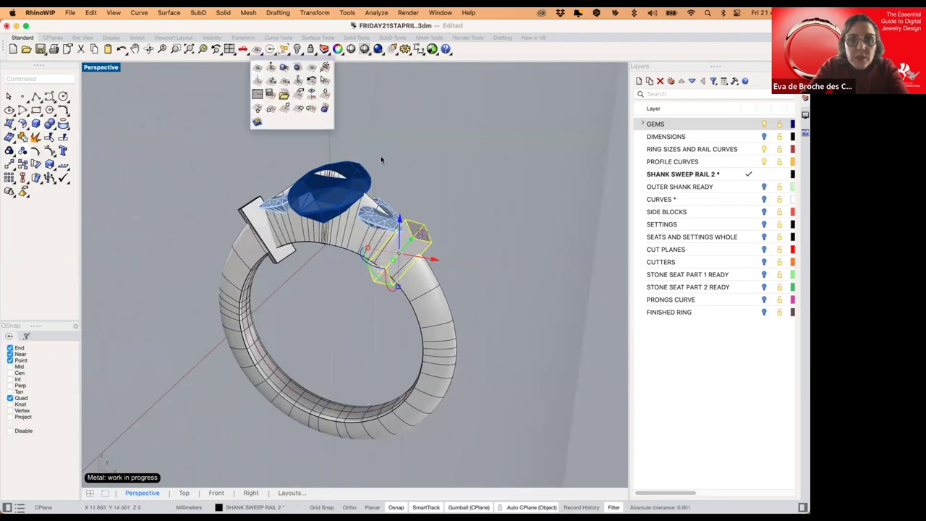
shift+right_drag(392, 281, 393, 260)
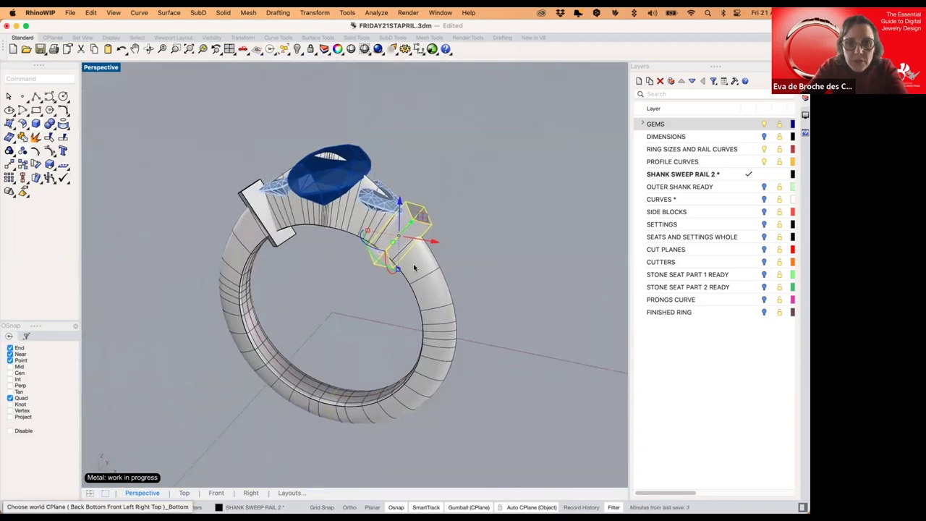
- Try a Boolean difference of the two side blocks from the shank with Delete Input on, and undo it
click(431, 268)
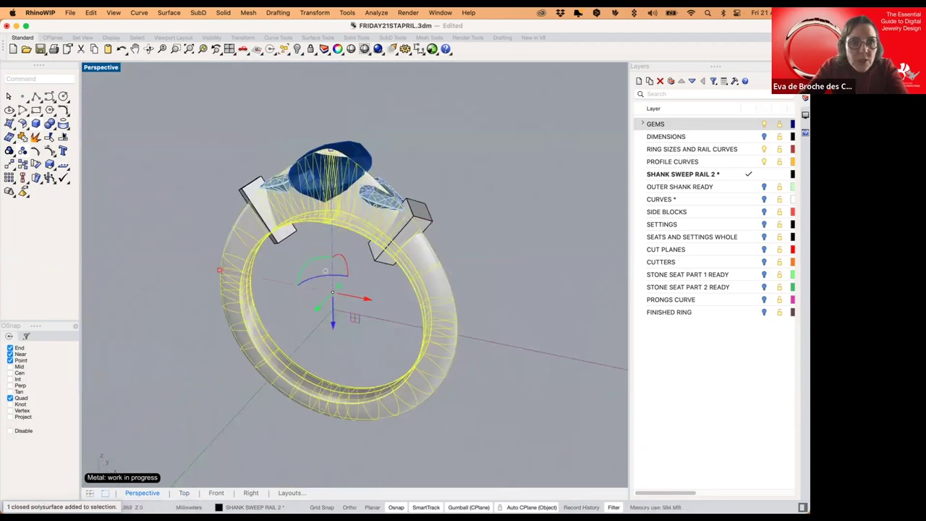
click(52, 128)
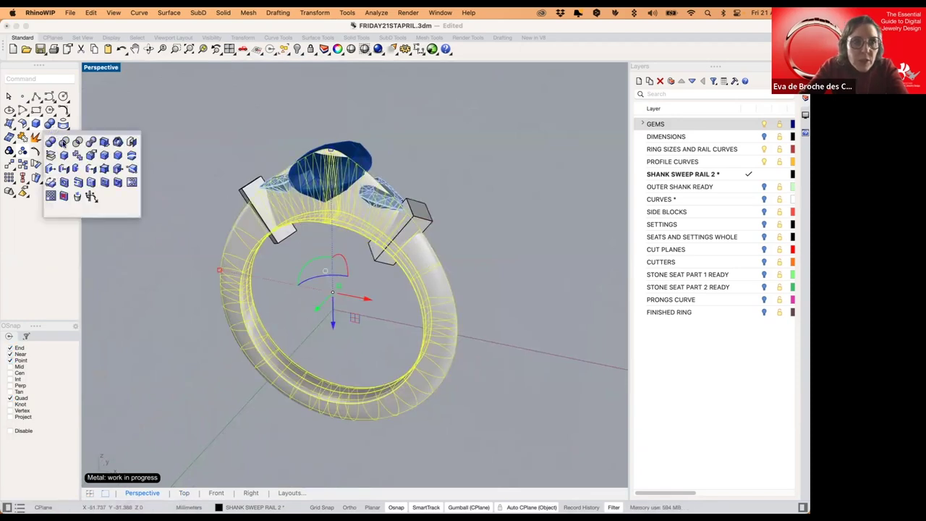
click(64, 142)
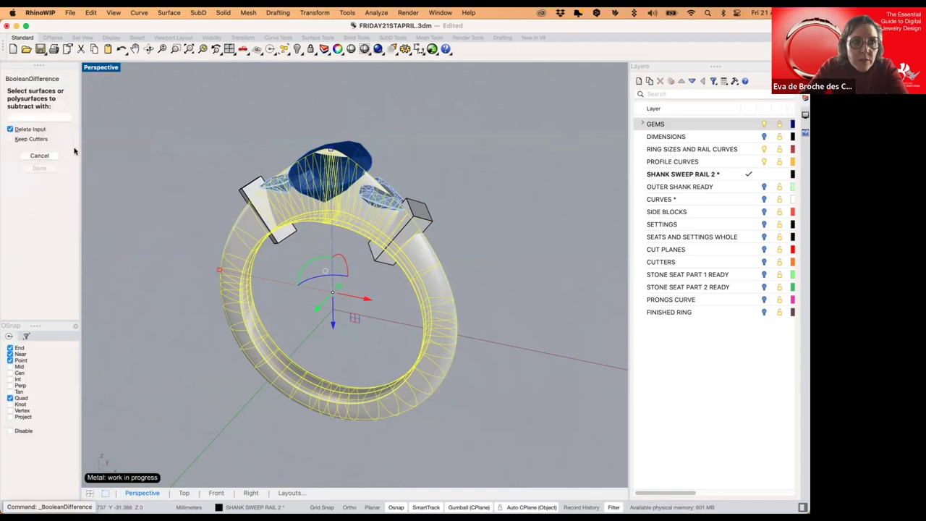
click(418, 212)
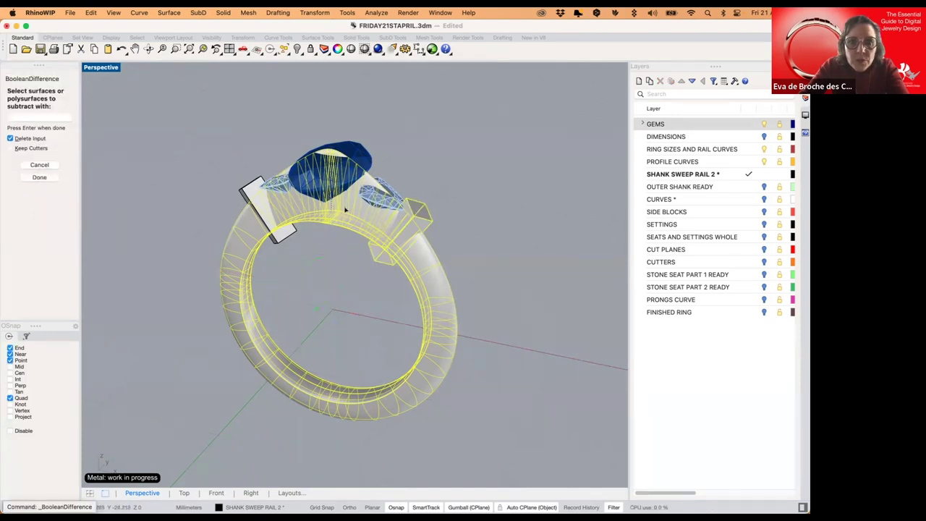
click(256, 195)
key(Return)
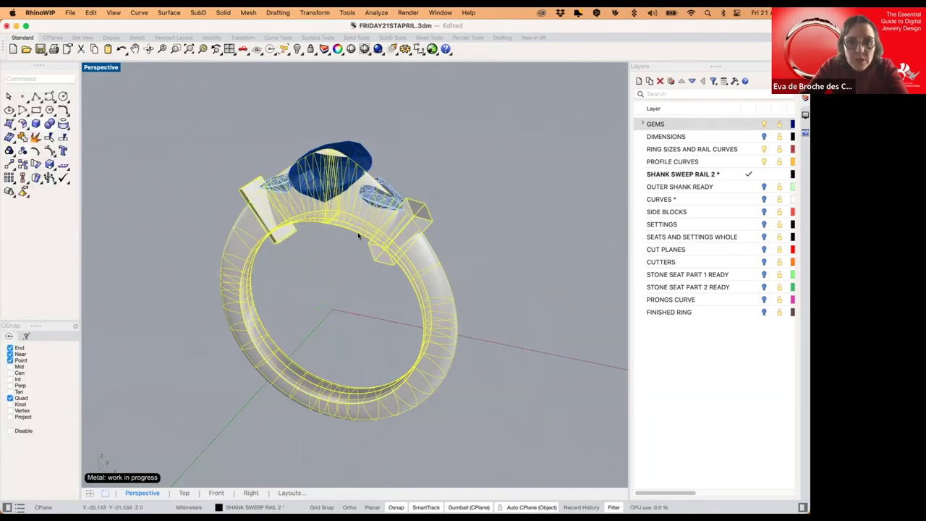
key(super+z)
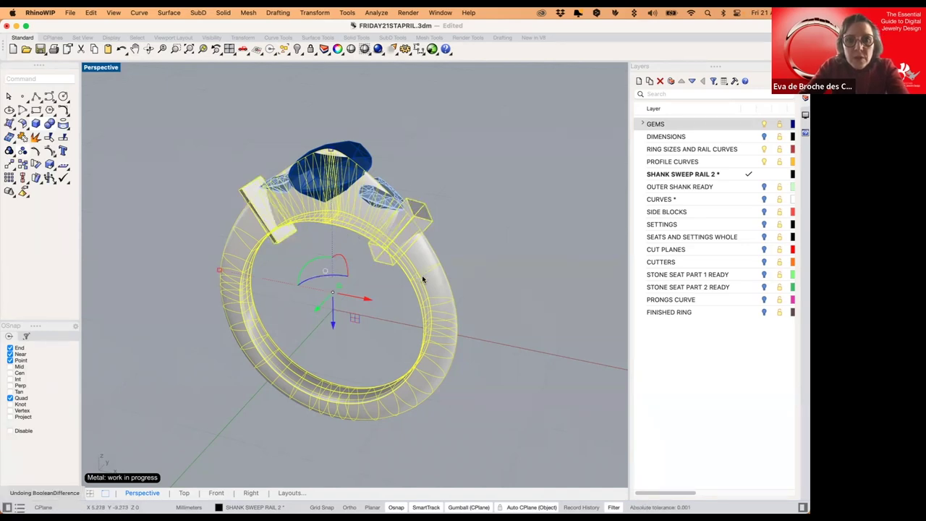
- Subtract both side blocks from the shank with a Boolean difference, turning Delete Input off to keep the blocks
click(425, 261)
click(422, 255)
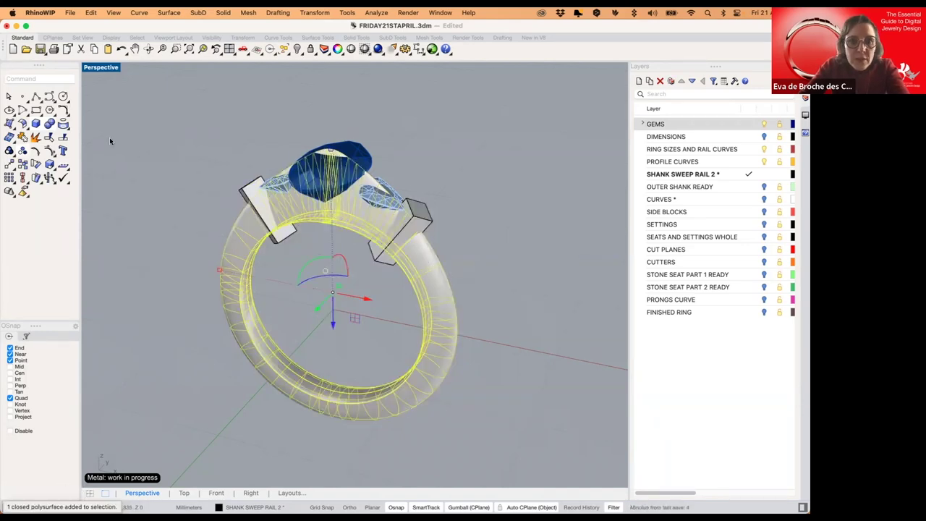
click(52, 129)
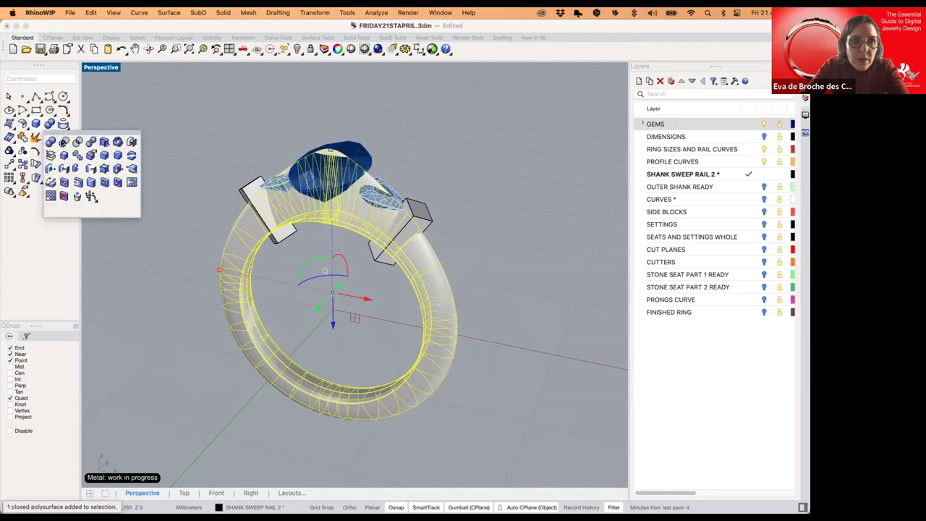
click(63, 142)
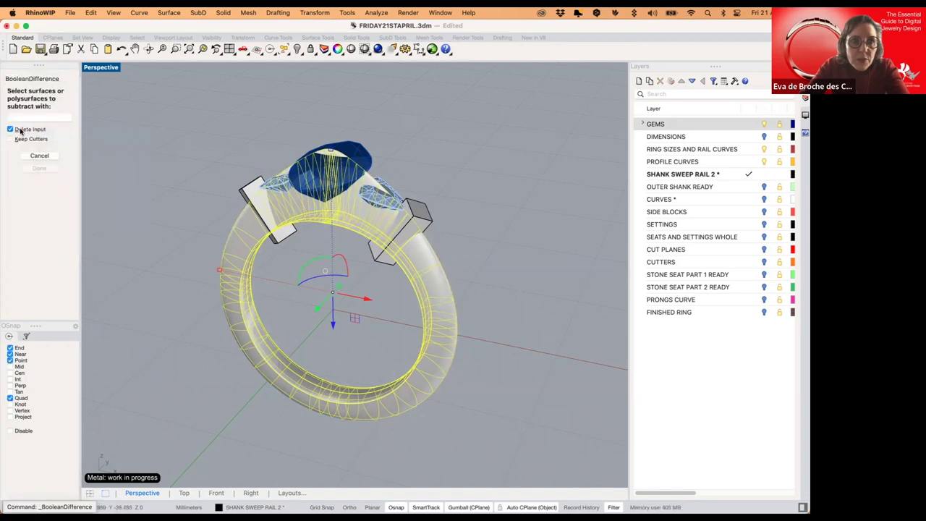
click(20, 130)
click(423, 209)
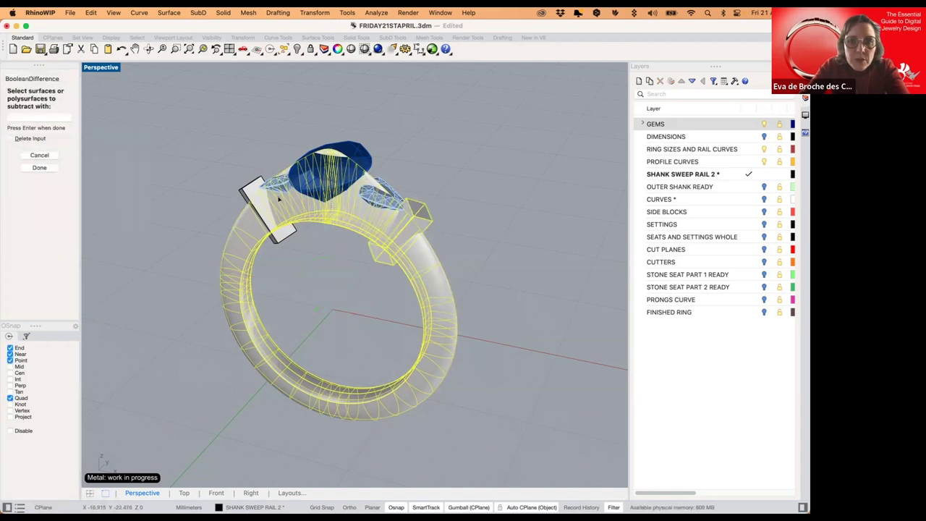
click(265, 199)
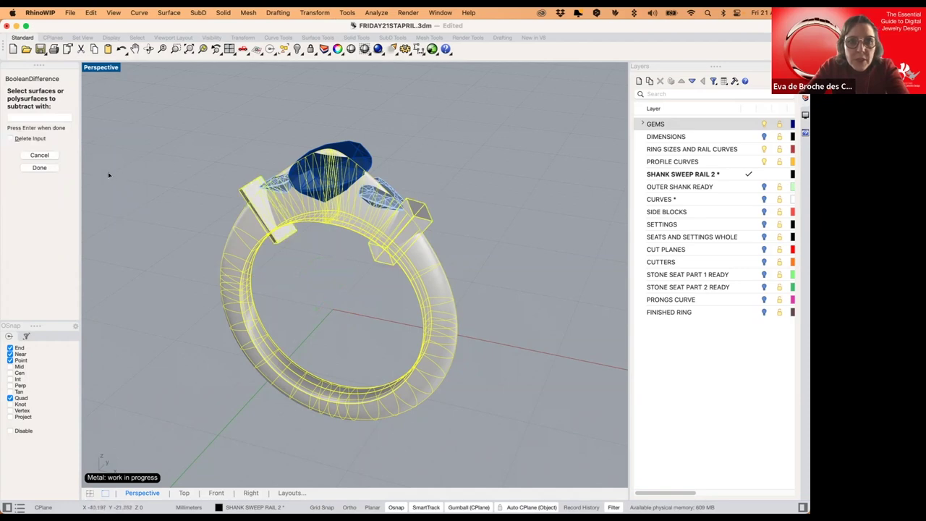
key(Return)
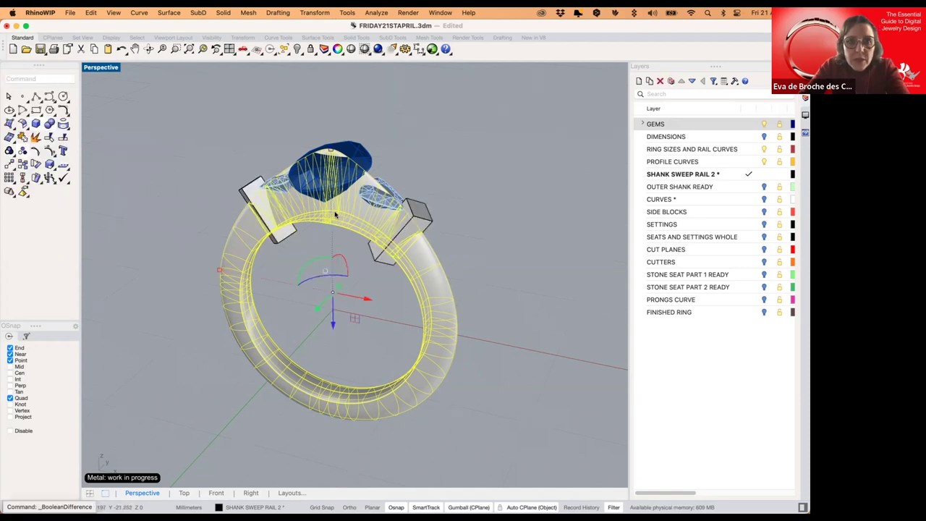
- Delete the original uncut shank and the cut-off shank section beneath the stones between the two side blocks
click(343, 216)
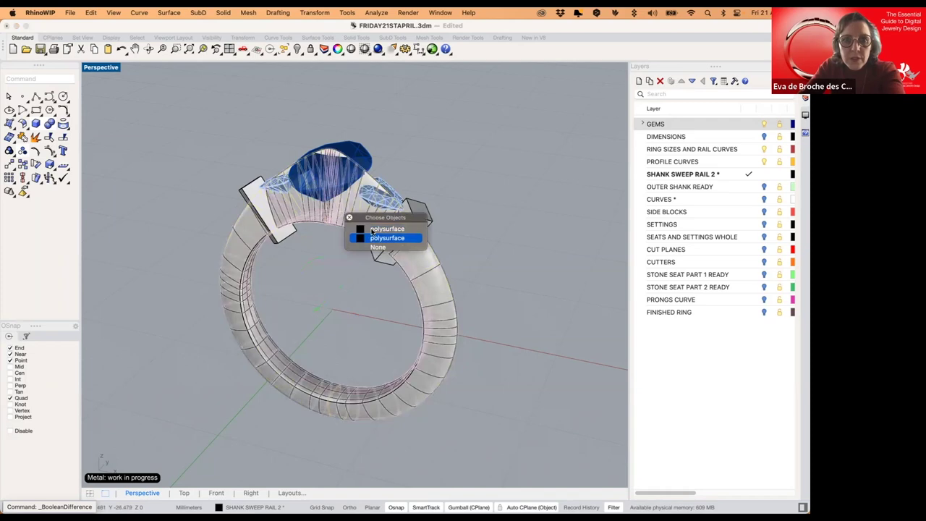
click(371, 229)
key(Delete)
click(355, 222)
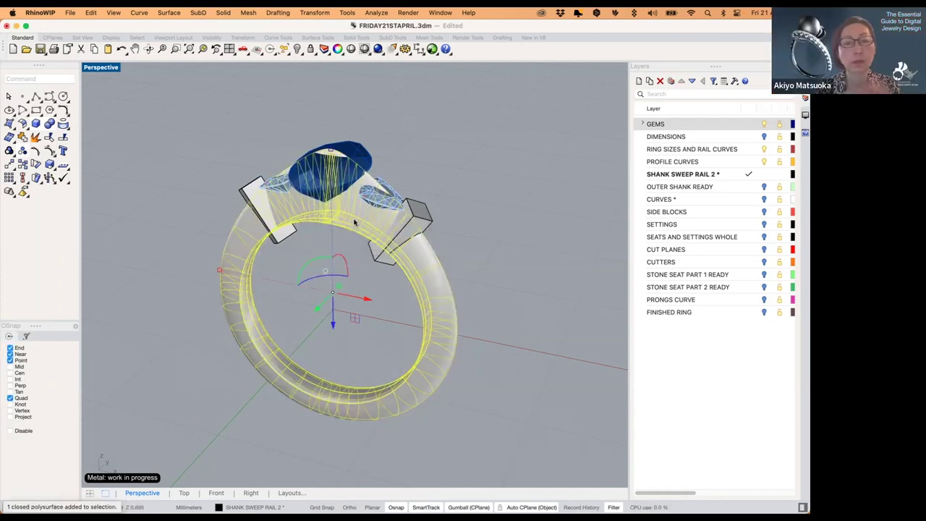
key(Delete)
right_drag(347, 263, 358, 190)
scroll(358, 191, up, 2)
shift+right_drag(514, 166, 518, 186)
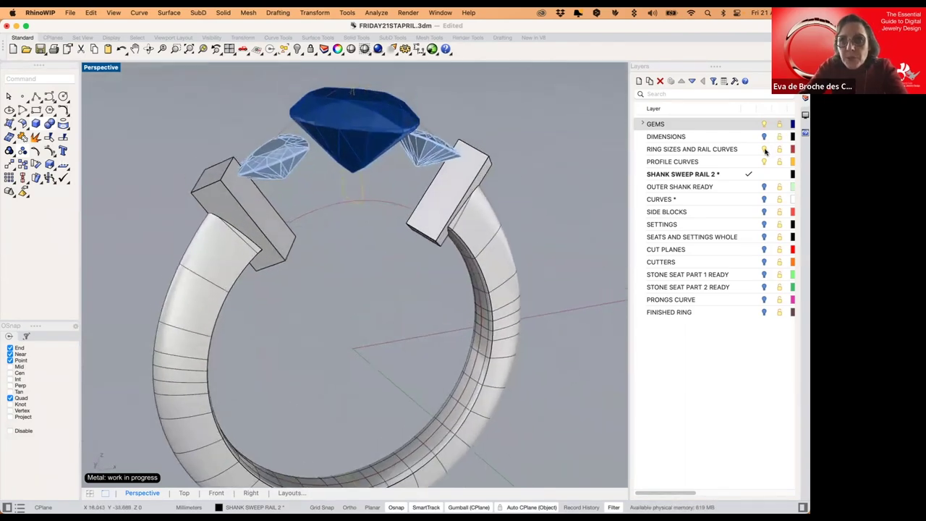
- Hide the RING SIZES AND RAIL CURVES and PROFILE CURVES layers and restore the four-view layout
click(764, 150)
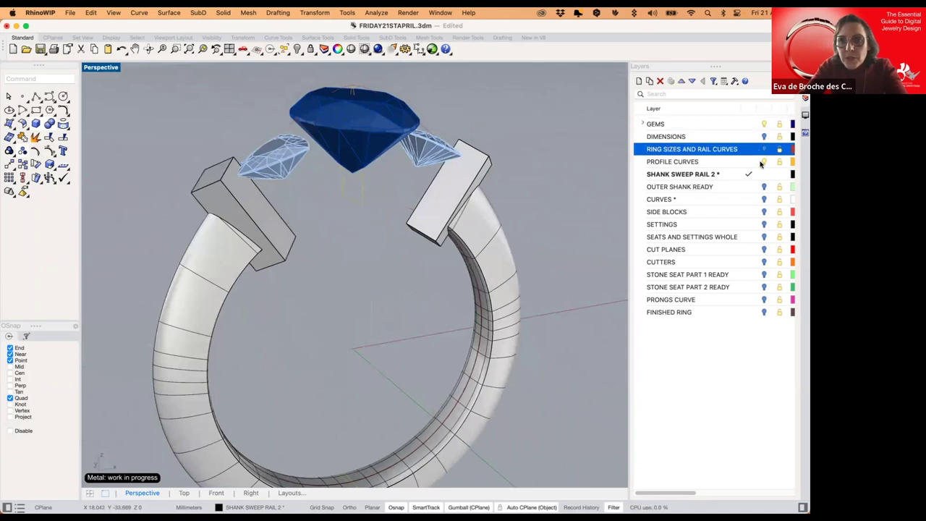
click(765, 162)
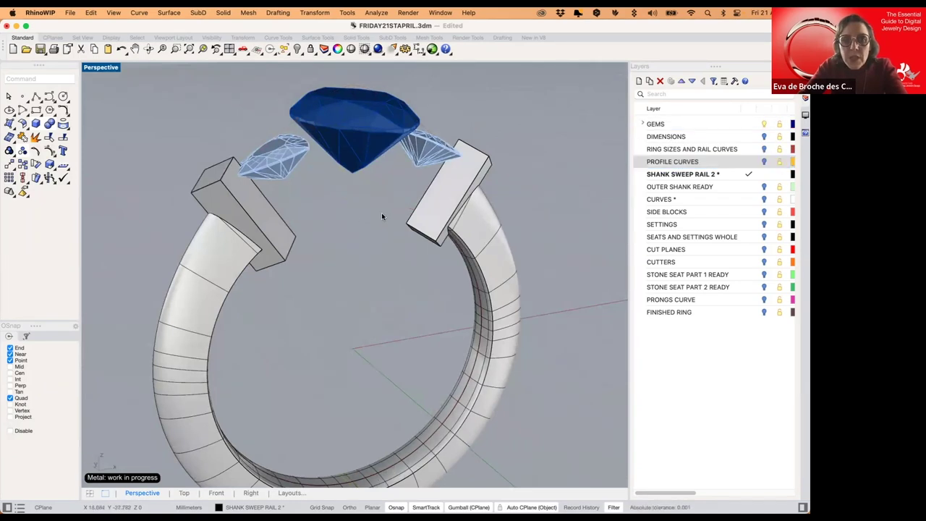
right_drag(381, 212, 338, 129)
shift+right_drag(316, 113, 313, 120)
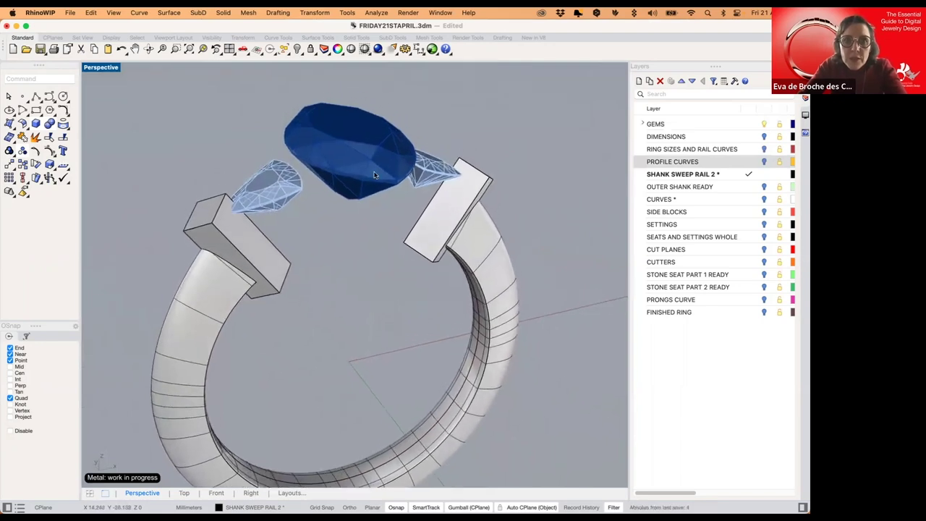
right_drag(286, 218, 331, 173)
double_click(100, 67)
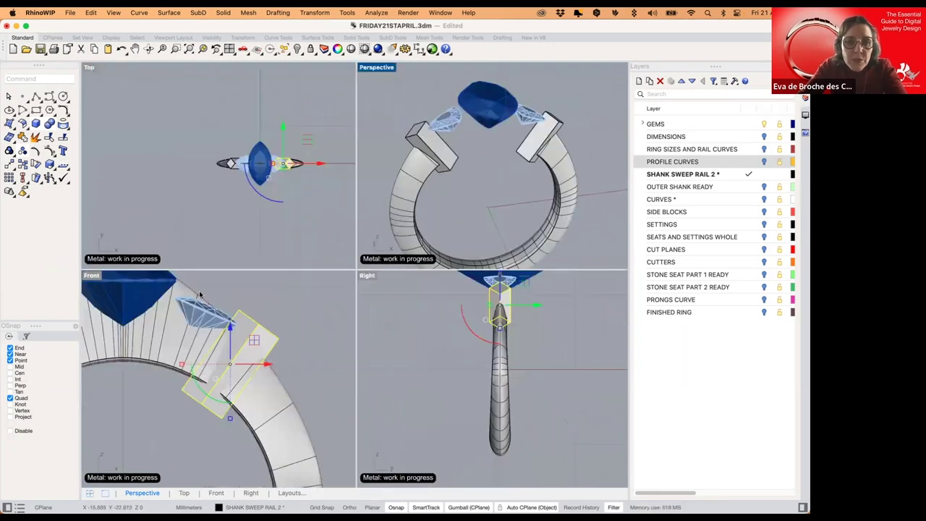
- Create a section curve through the centre marquise stone along its girdle, cutting horizontally across it in the Front view
click(239, 319)
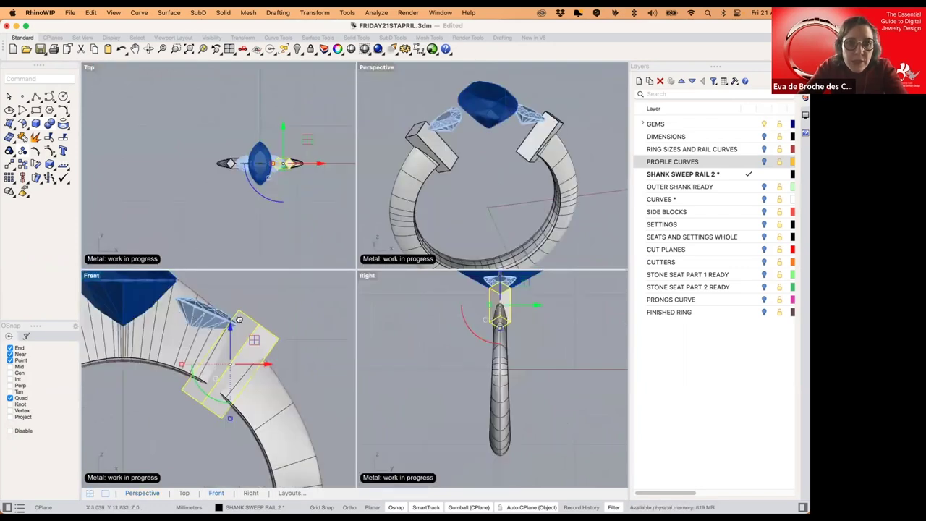
click(279, 313)
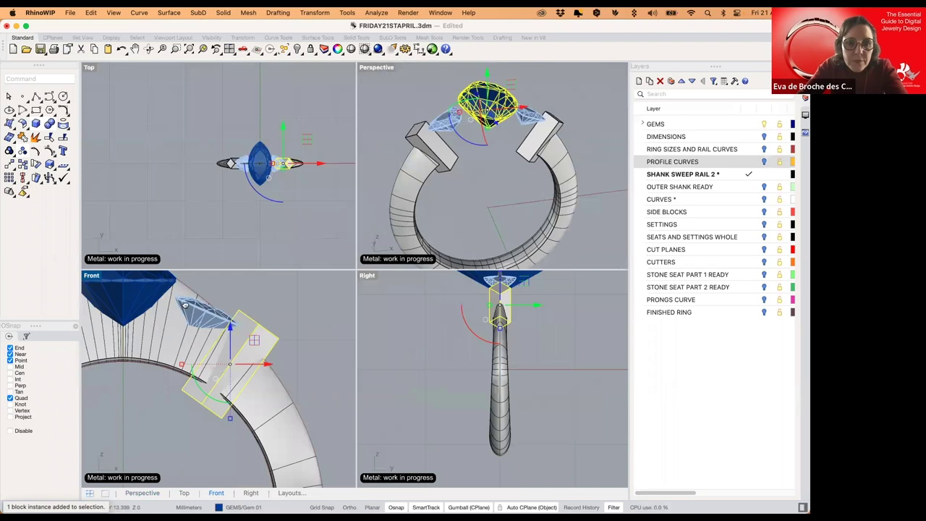
right_drag(240, 323, 270, 330)
scroll(259, 304, right, 3)
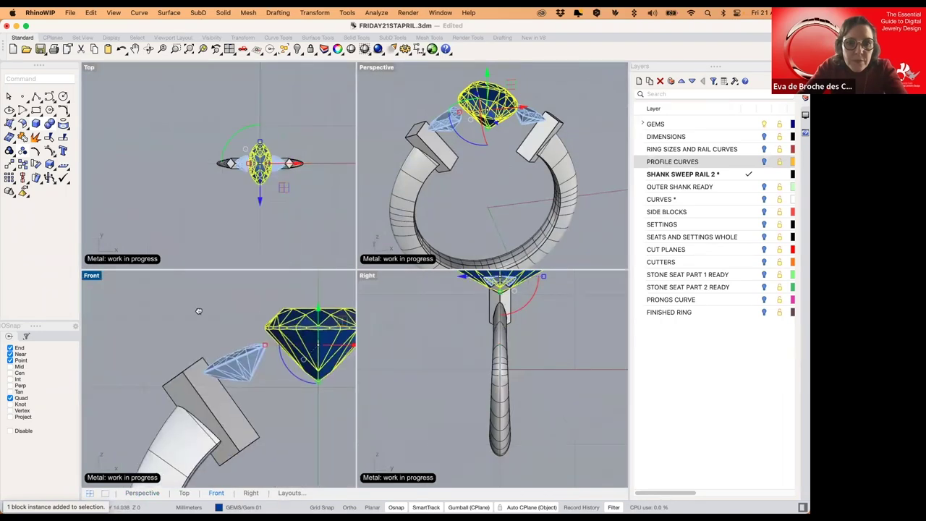
key(Escape)
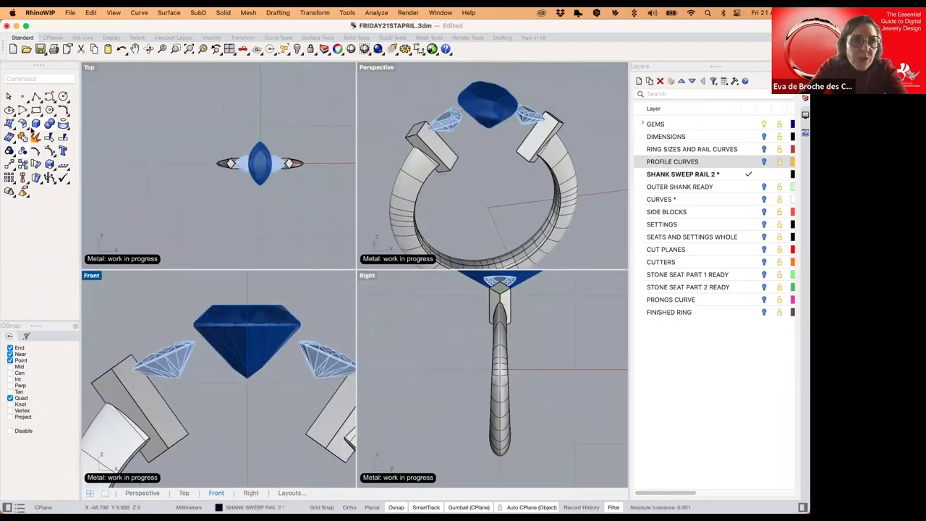
click(69, 133)
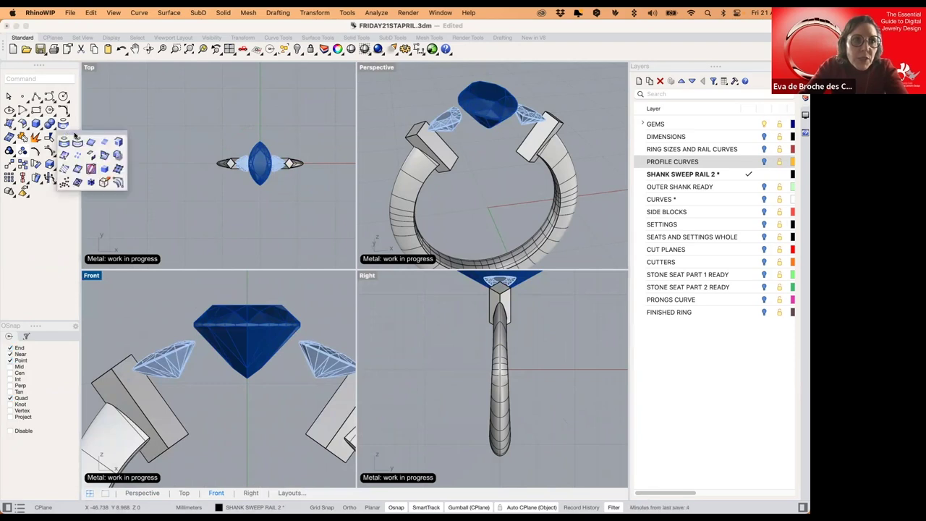
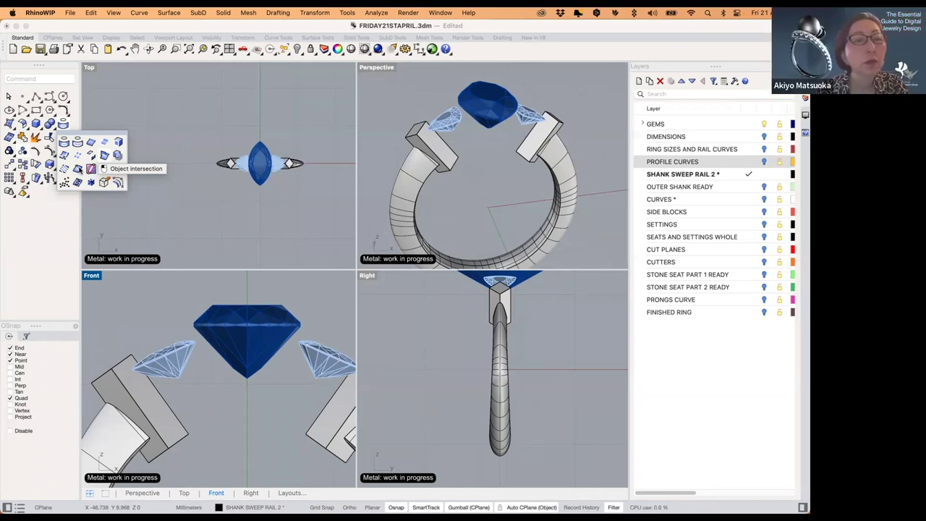
click(78, 170)
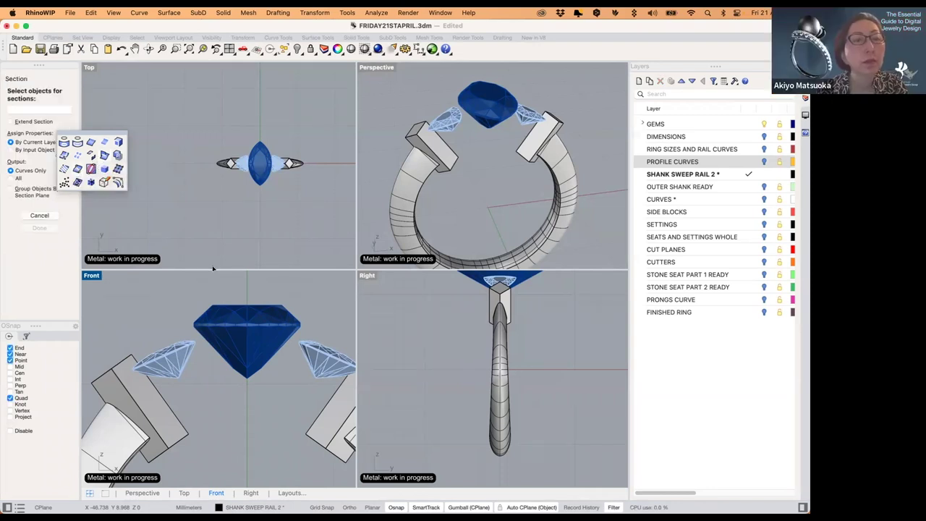
click(228, 323)
scroll(257, 333, up, 3)
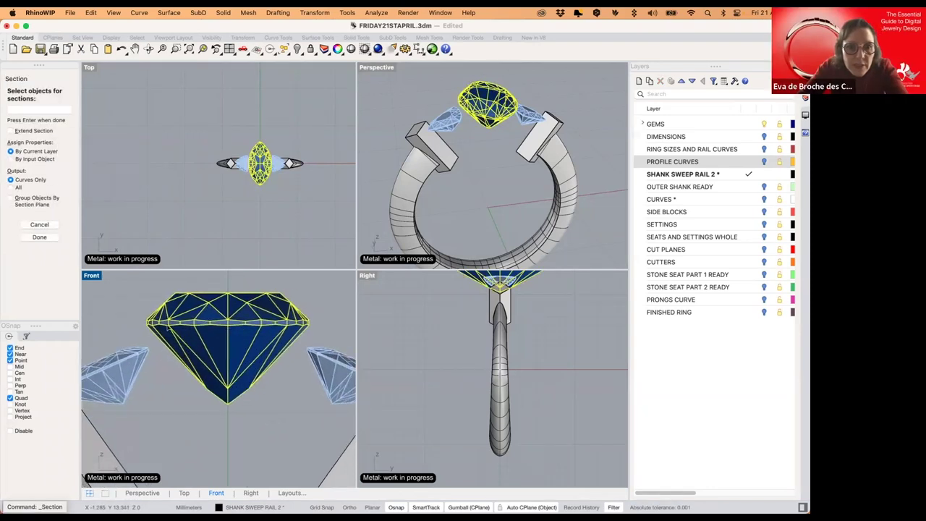
key(Return)
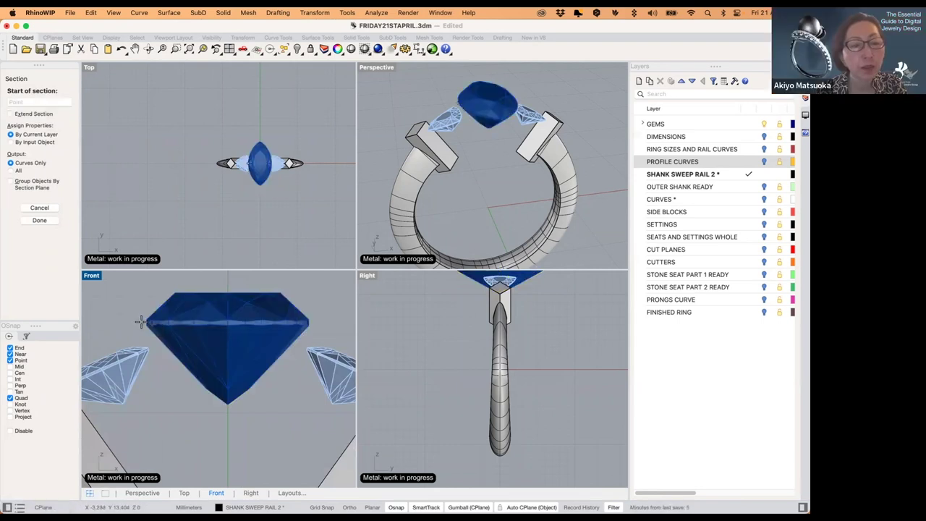
scroll(142, 322, up, 5)
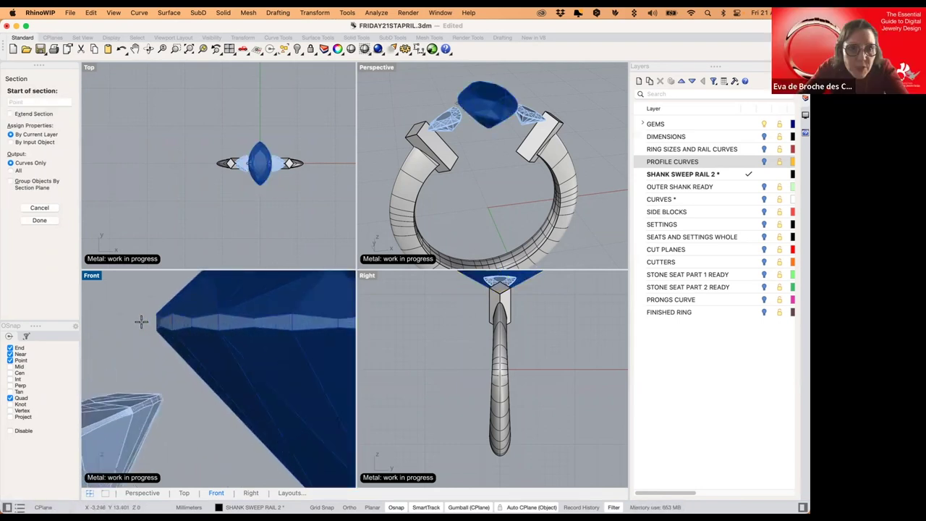
click(142, 323)
scroll(217, 322, down, 4)
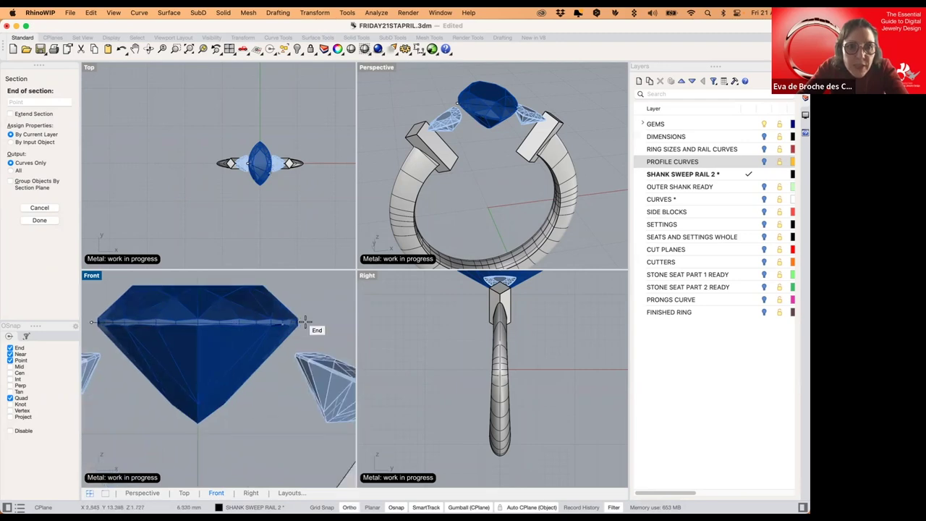
click(319, 321)
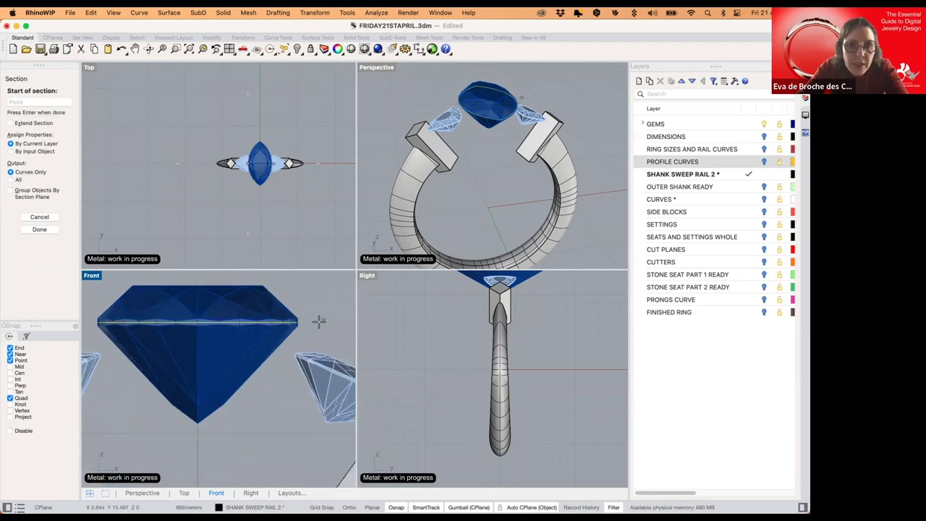
key(Return)
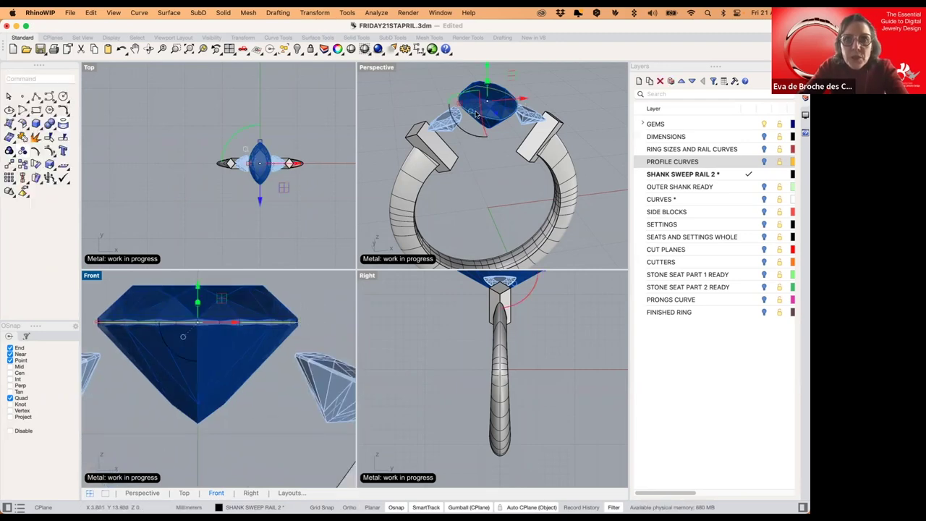
- Examine the centre stone's girdle section from above in an enlarged Top view, and enlarge the Front view around the right-hand side stone
right_drag(277, 174, 278, 166)
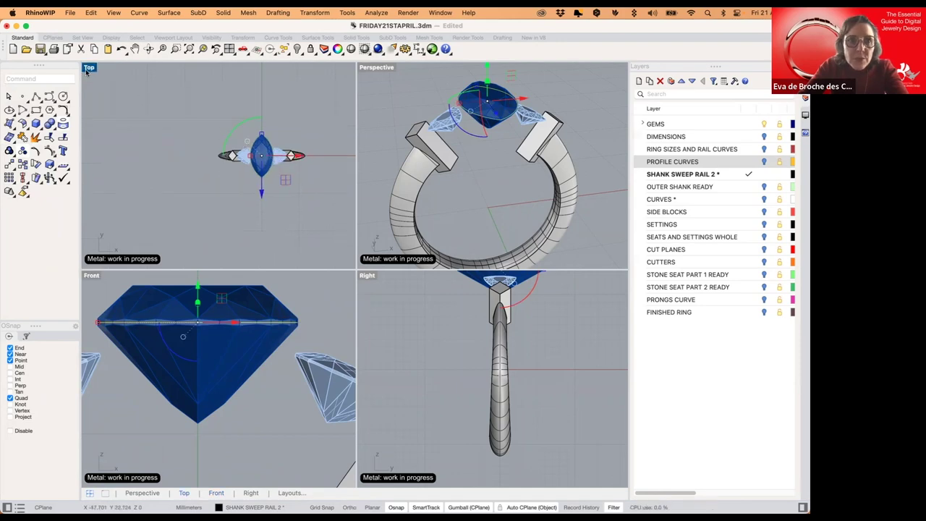
double_click(88, 67)
scroll(426, 243, up, 5)
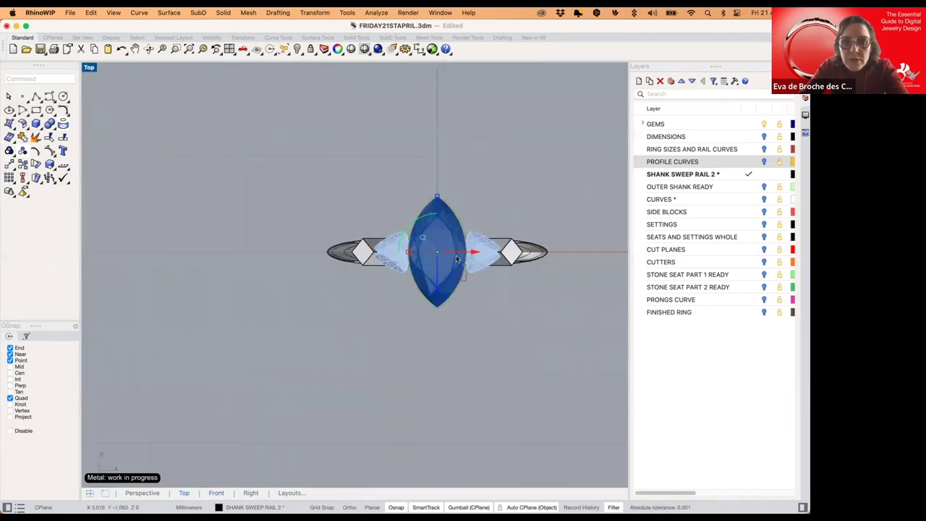
scroll(424, 243, up, 5)
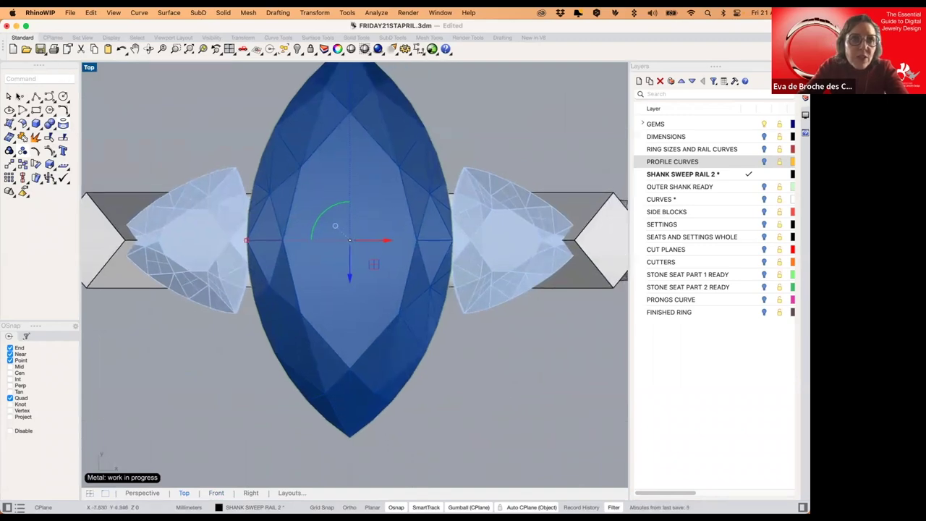
double_click(88, 67)
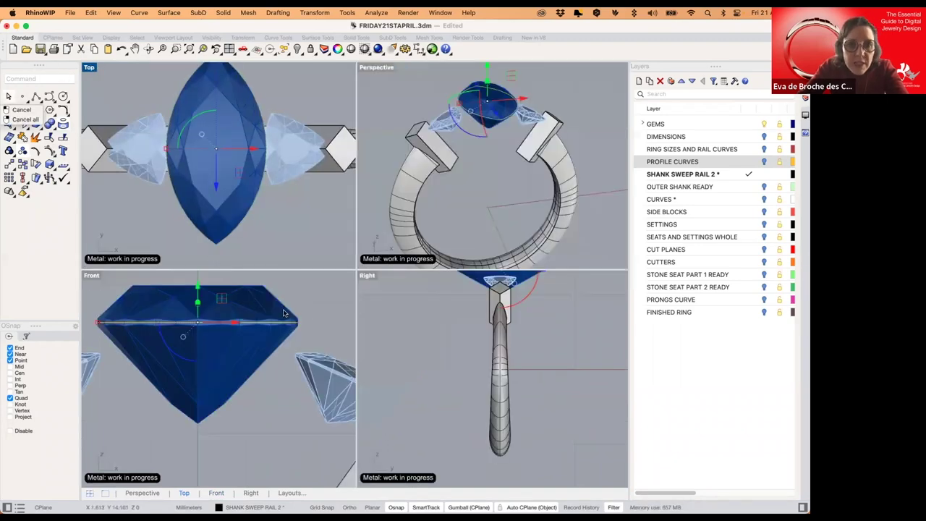
scroll(224, 307, up, 3)
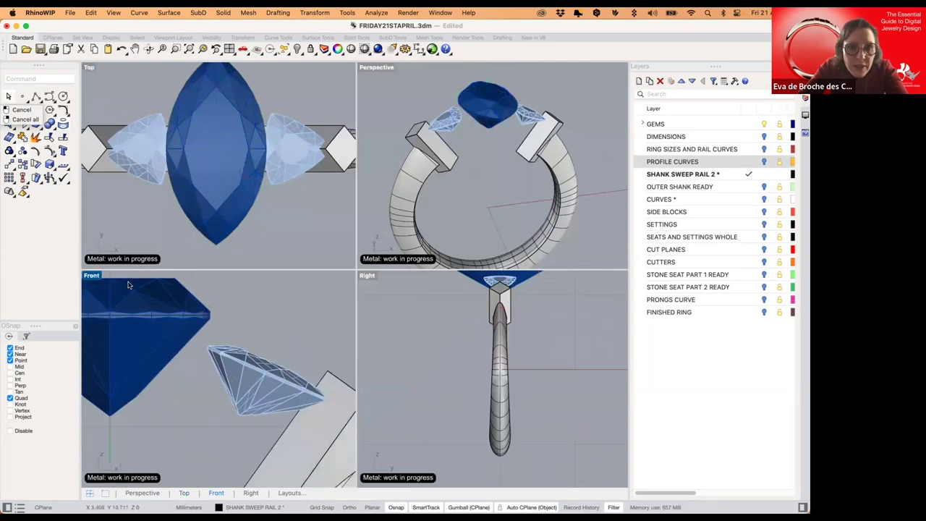
double_click(92, 275)
scroll(390, 260, right, 5)
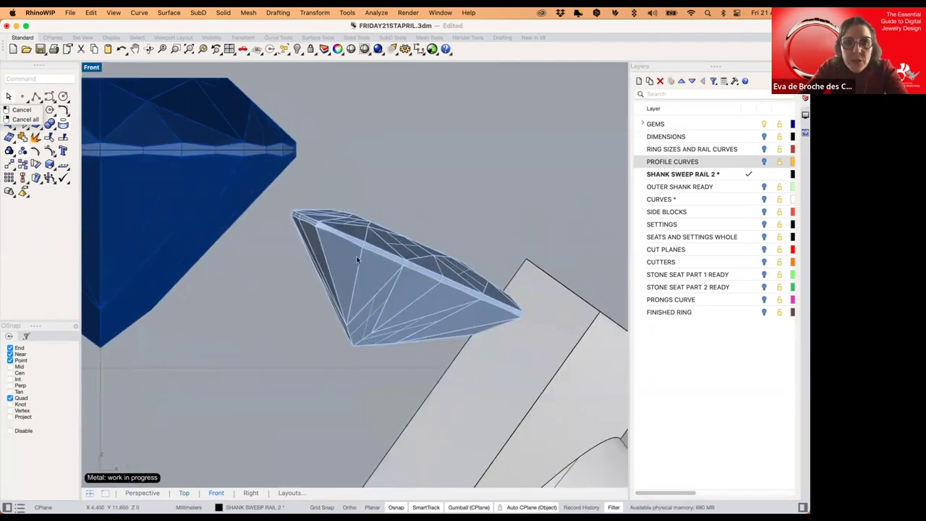
- Section the right-hand trillion side stone along its tilted girdle in the Front view, with object snaps disabled
click(347, 249)
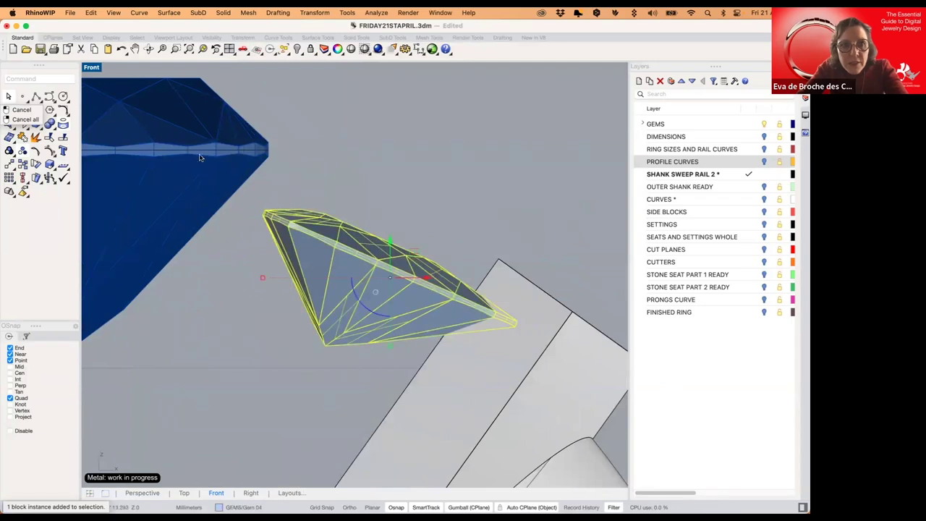
right_click(38, 80)
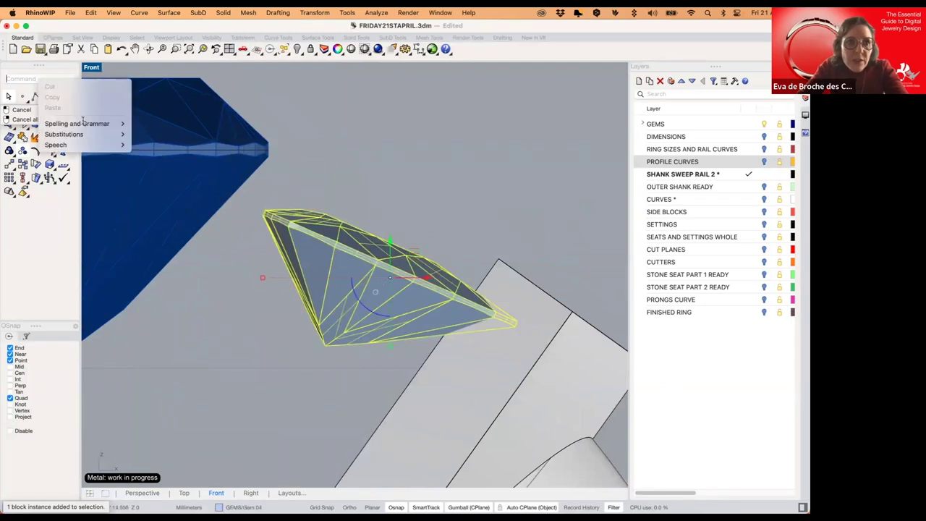
click(374, 92)
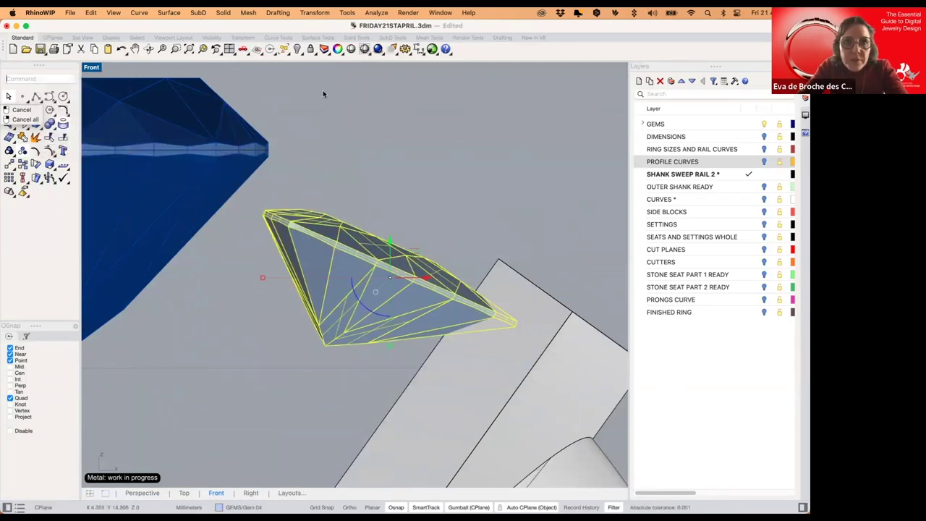
right_click(348, 100)
mouse_move(412, 104)
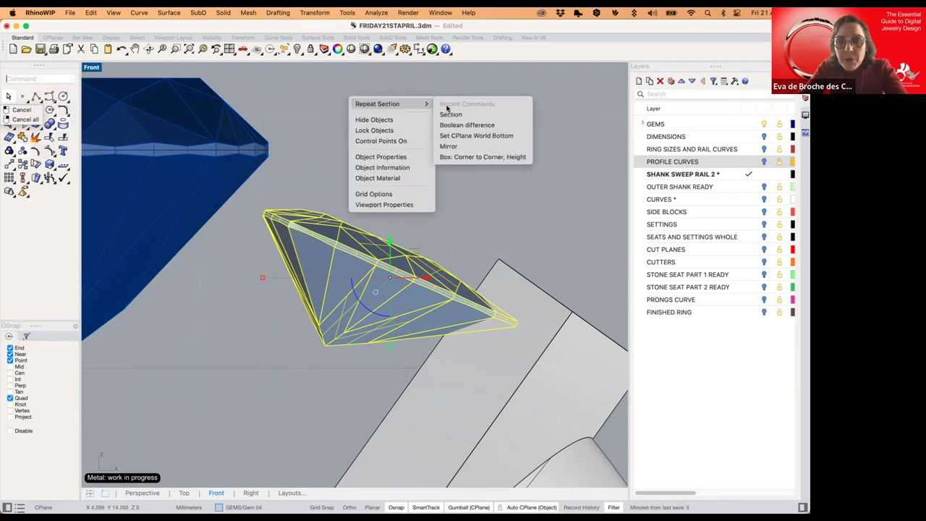
click(464, 114)
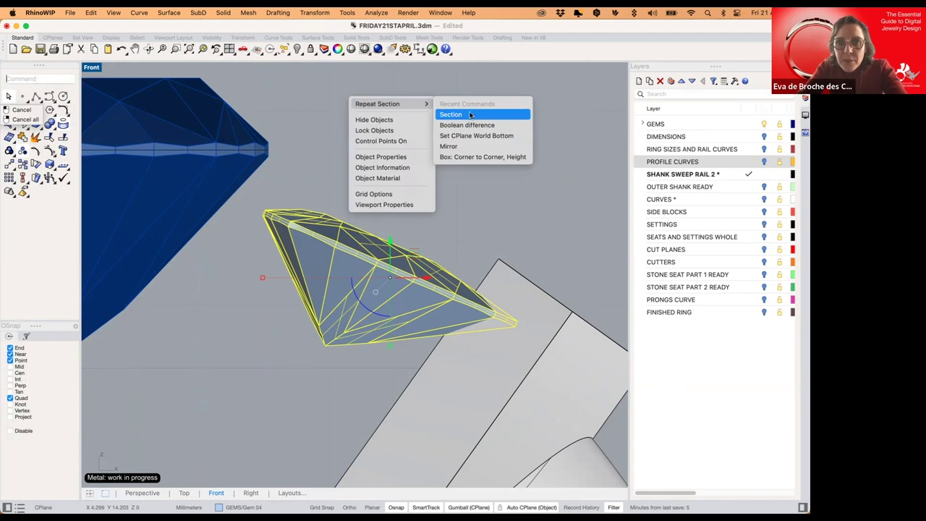
click(453, 114)
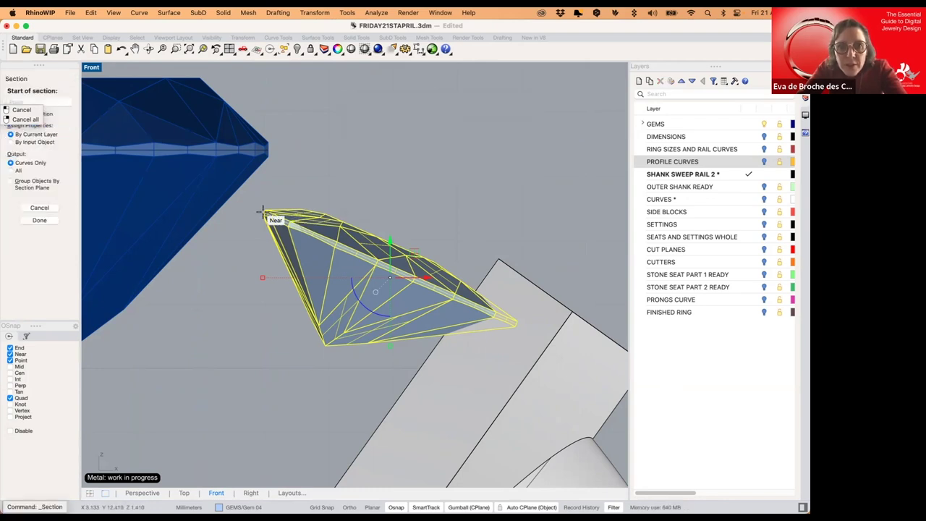
scroll(261, 210, up, 3)
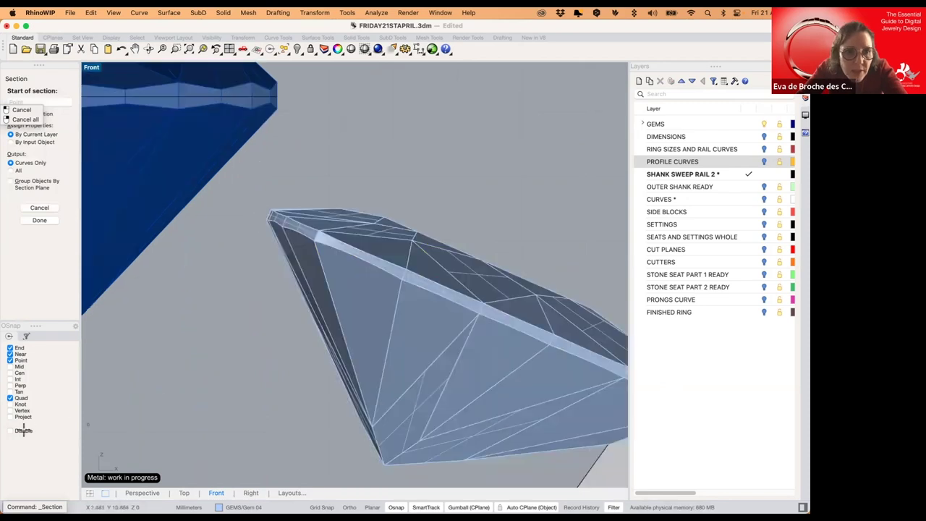
key(alt)
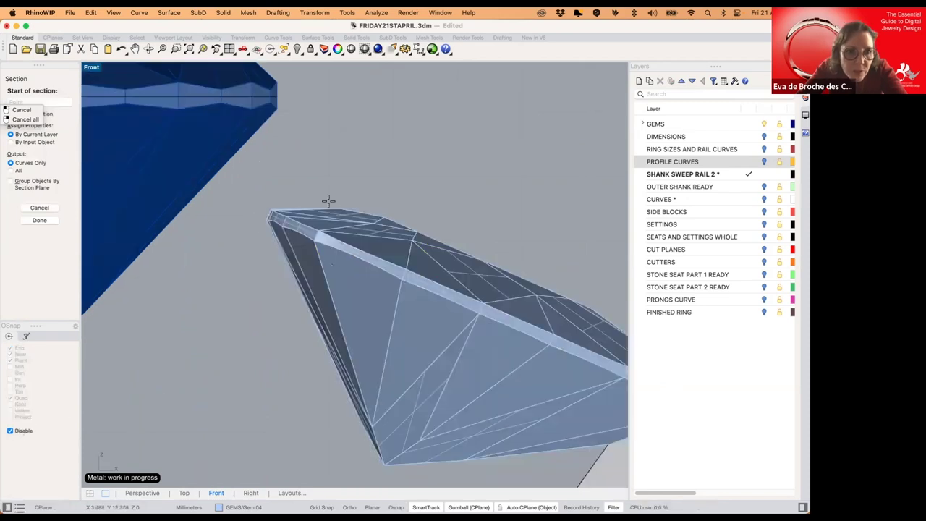
click(263, 211)
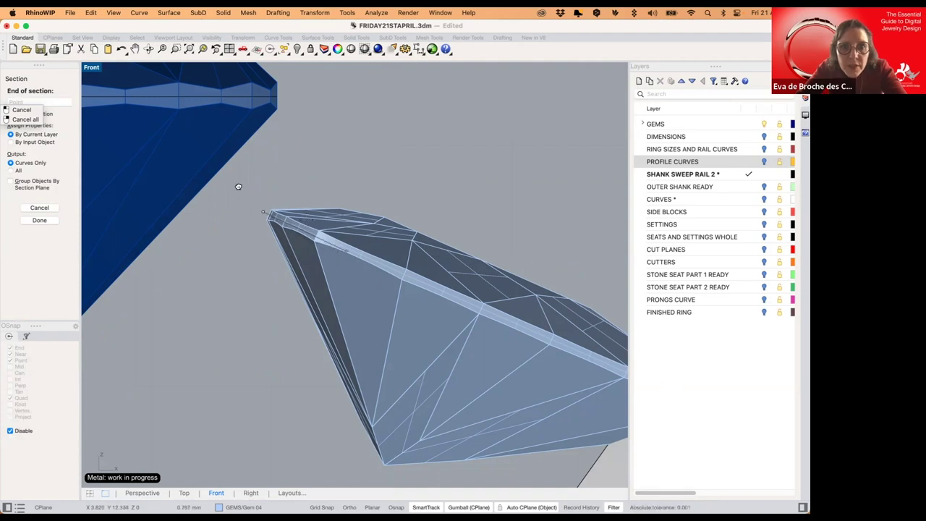
scroll(246, 191, right, 5)
scroll(254, 191, right, 2)
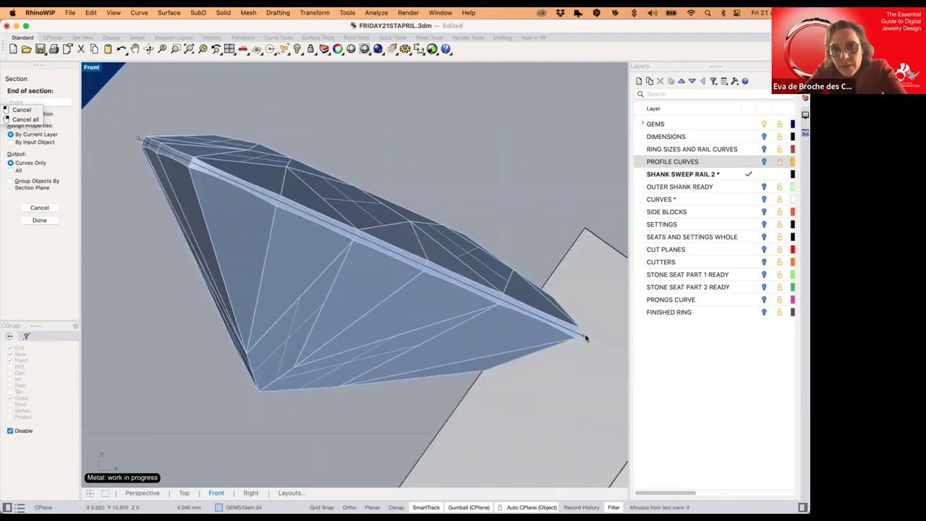
click(586, 335)
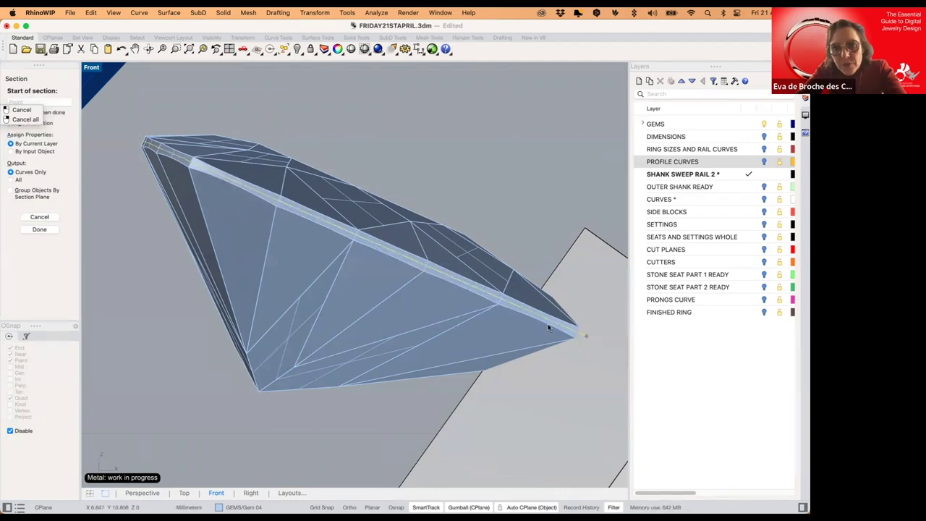
key(Return)
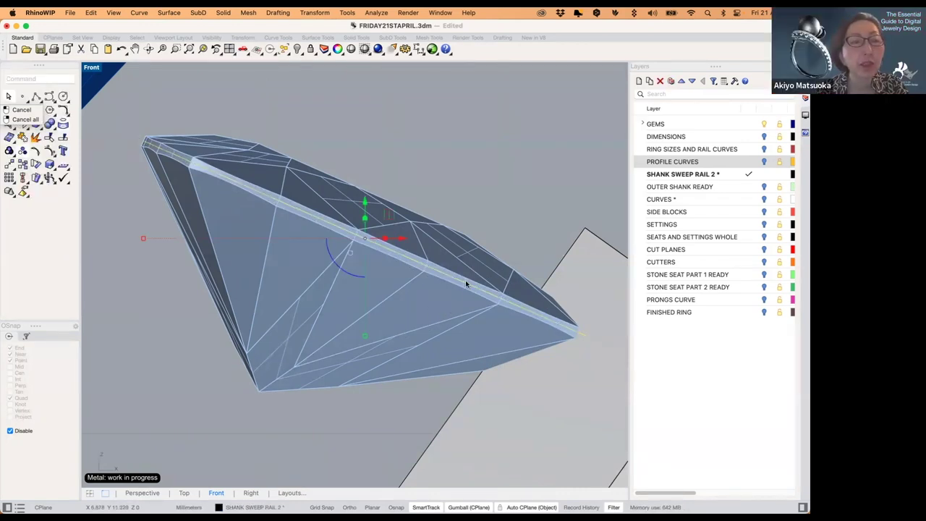
- Cut the right-hand side block out of the model
scroll(465, 280, down, 6)
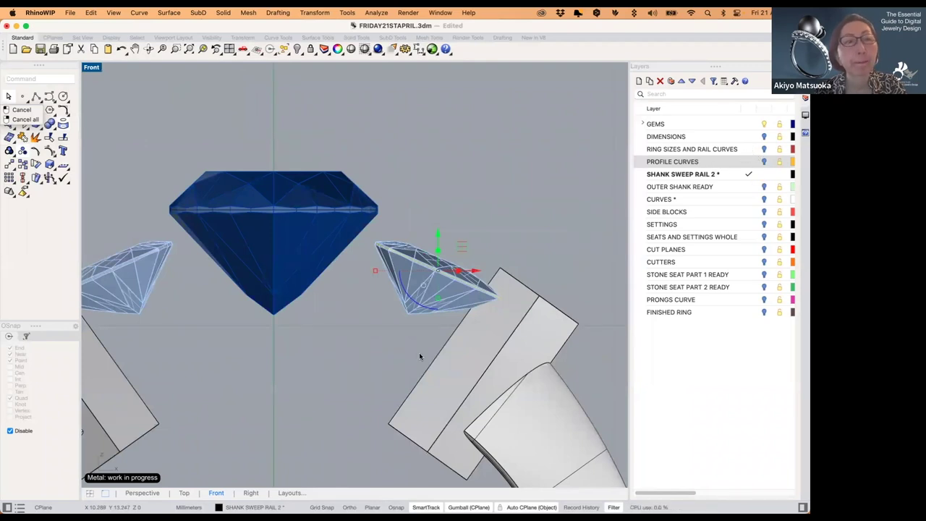
click(494, 333)
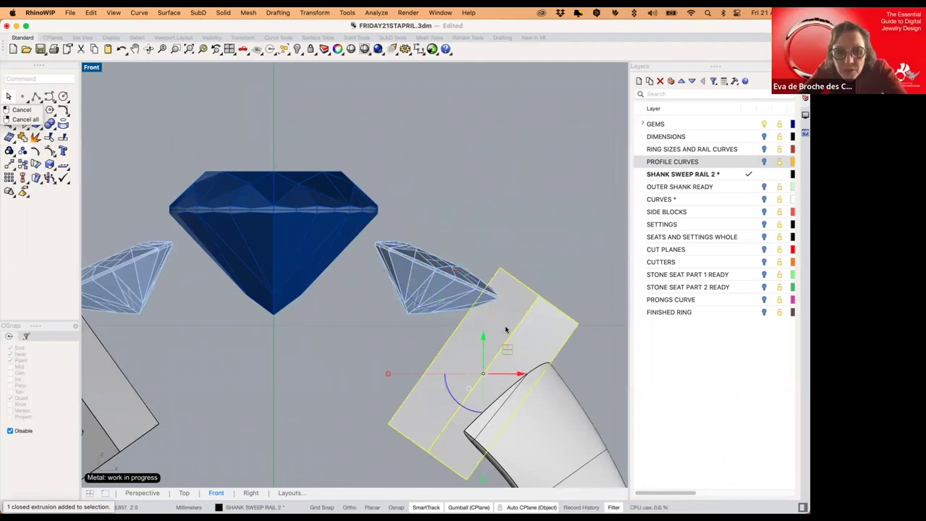
key(super+x)
- Delete the open section curve along the right-hand trillion side stone's girdle
scroll(505, 302, up, 6)
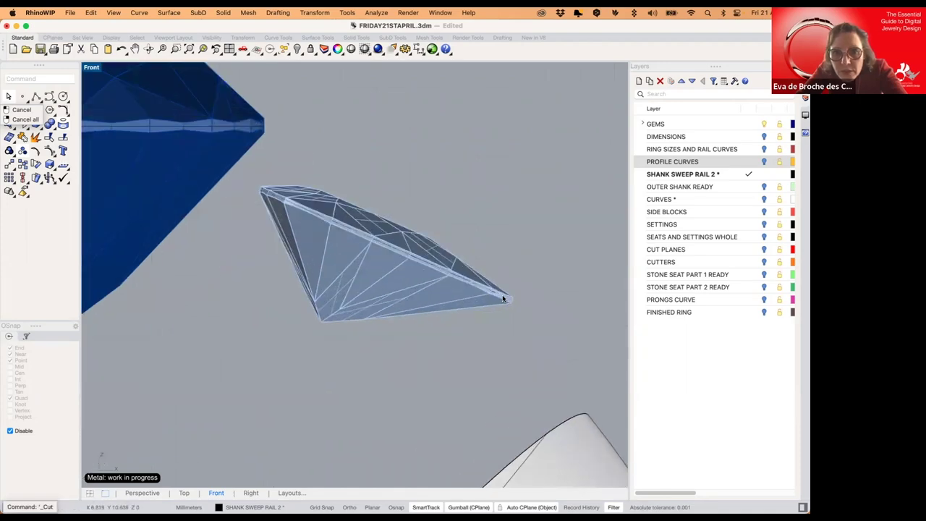
click(488, 290)
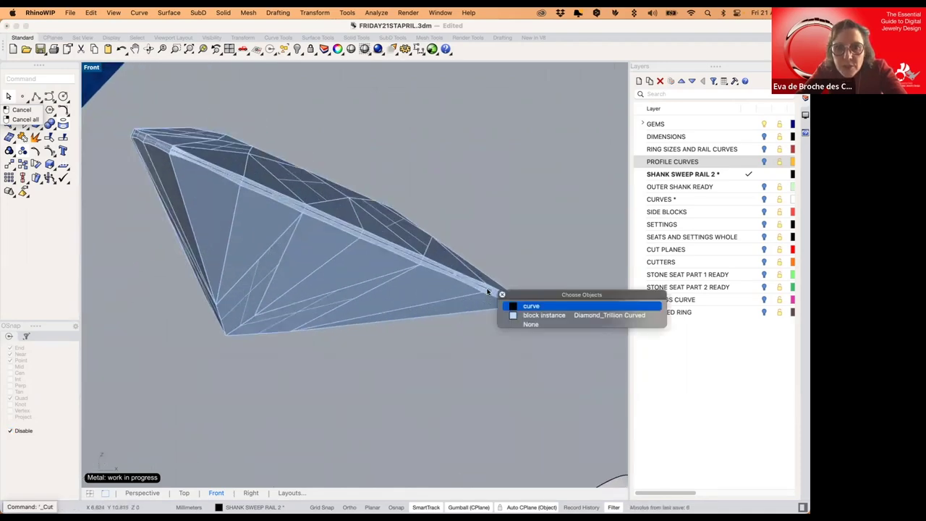
click(513, 309)
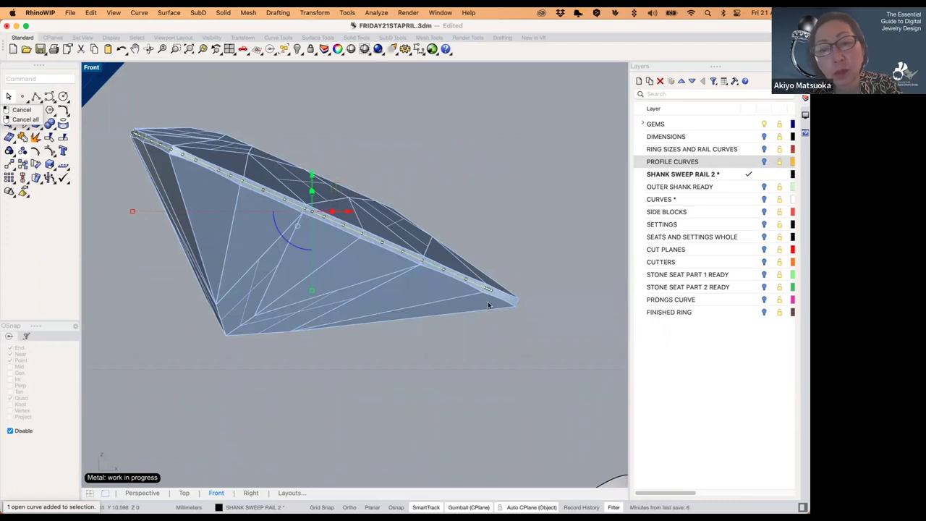
key(Escape)
- Section the right-hand trillion side stone again along its tilted girdle in the Front view, running the cut past both tips of the stone
right_click(427, 127)
mouse_move(515, 133)
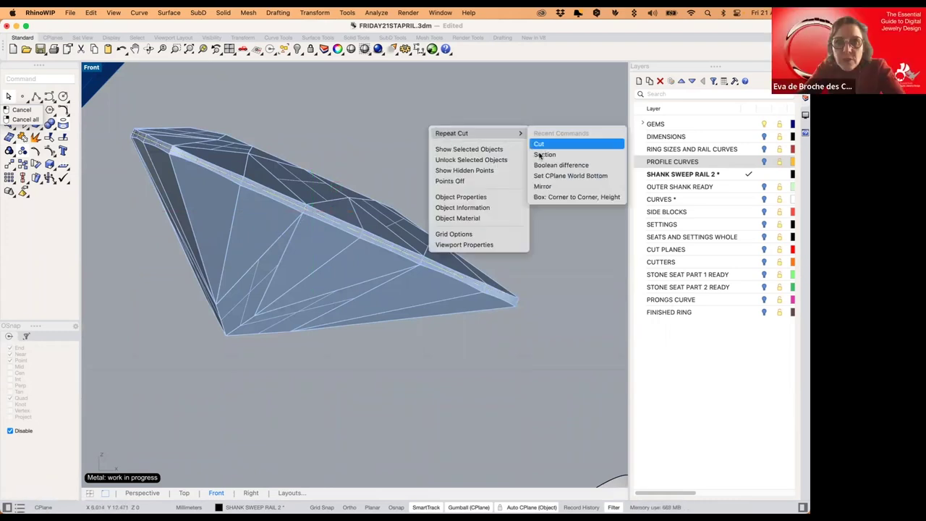
click(540, 155)
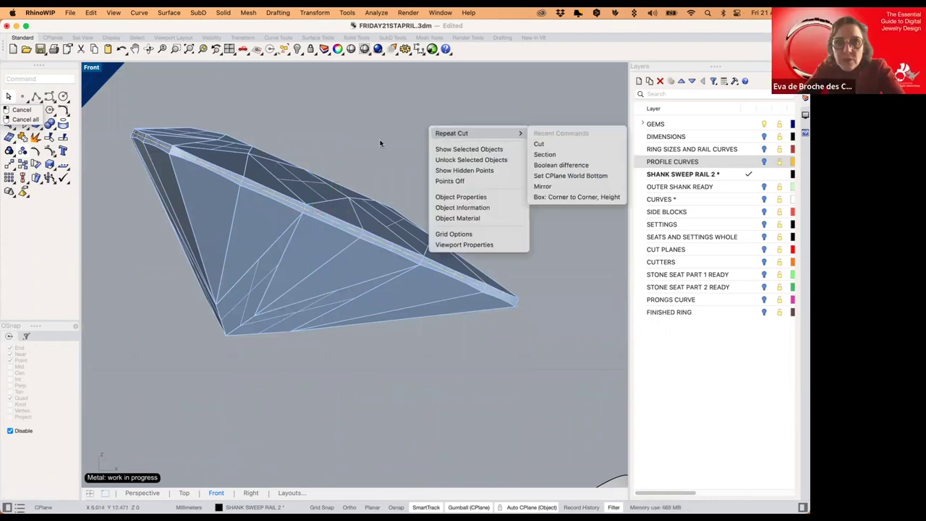
click(154, 143)
key(Return)
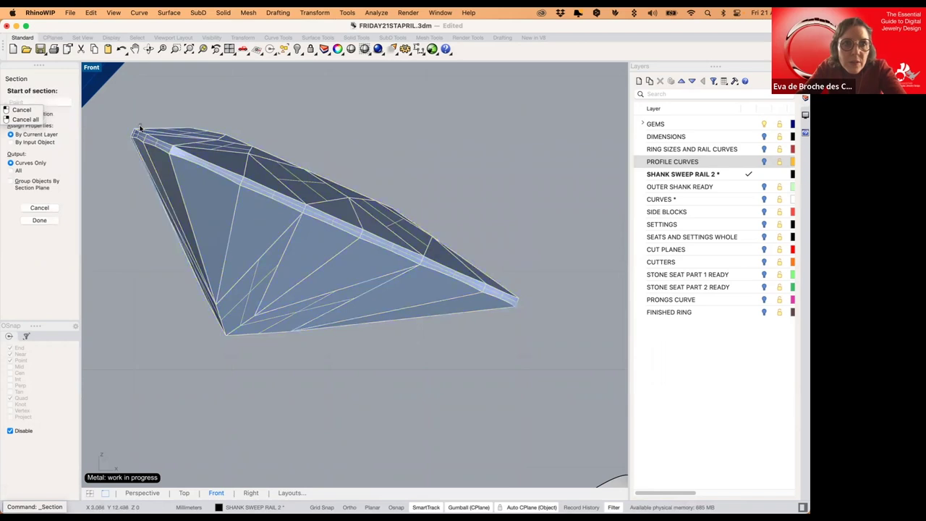
click(127, 131)
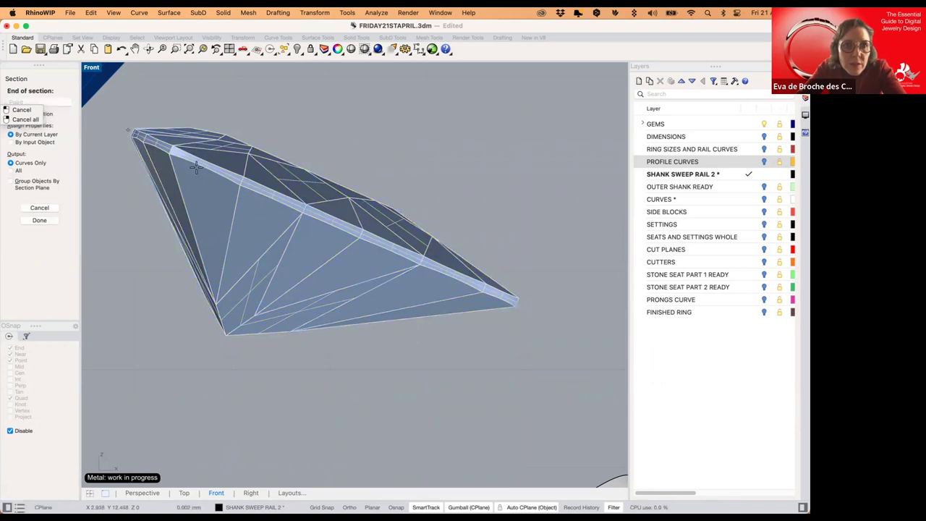
click(529, 306)
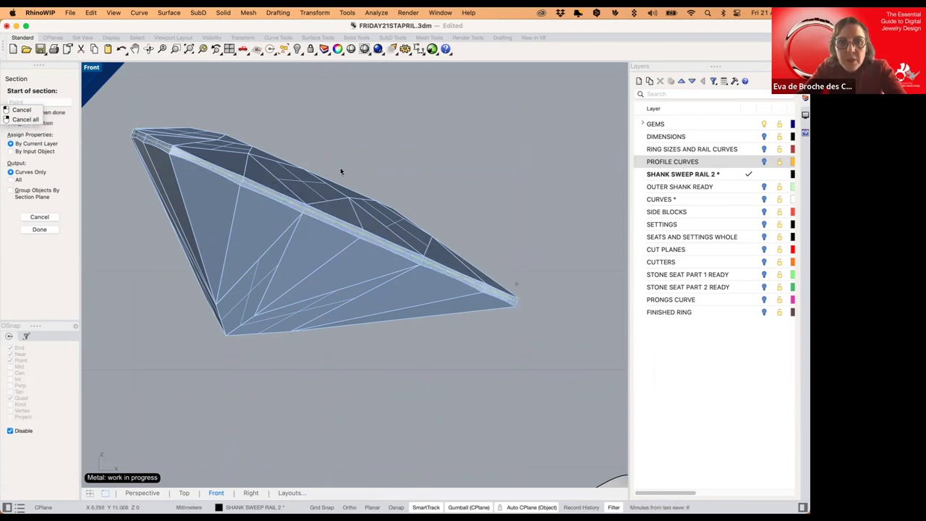
click(22, 110)
click(487, 162)
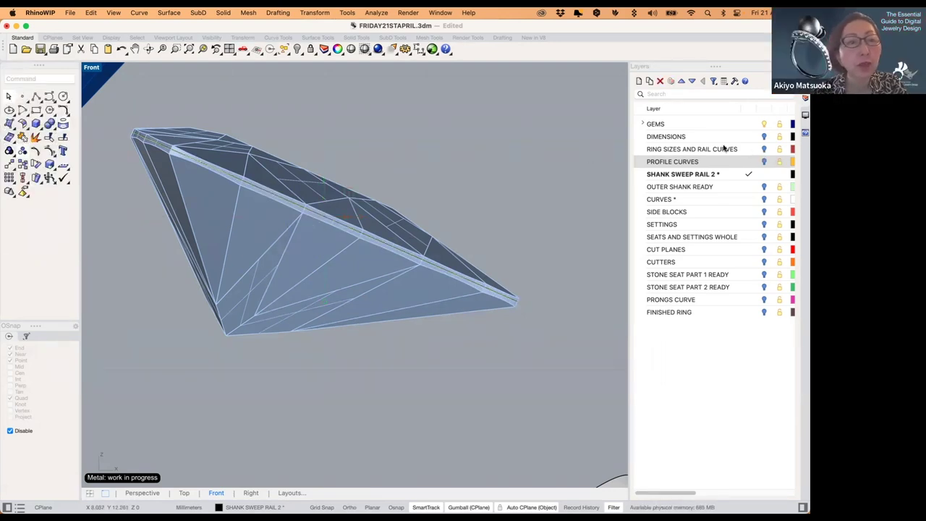
- Turn on the CURVES layer, move all the curves onto it and make it the current layer
click(763, 200)
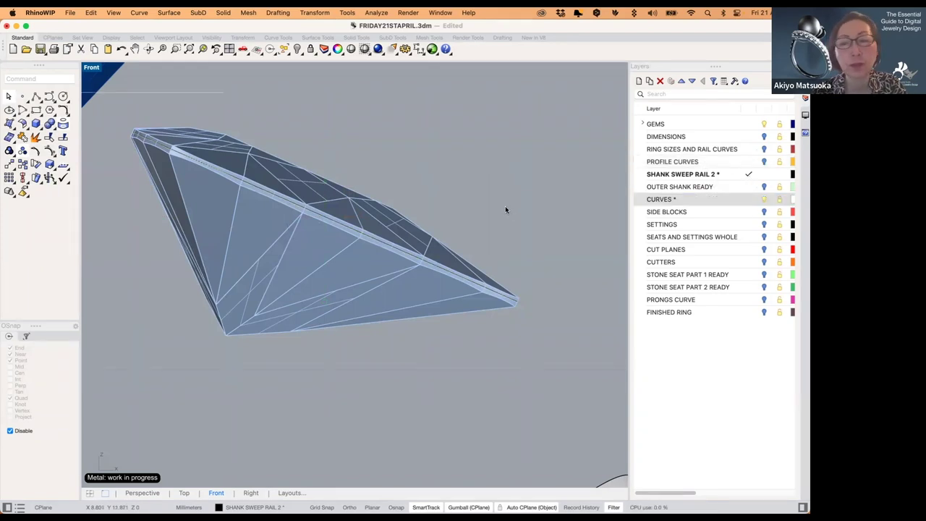
scroll(504, 209, down, 5)
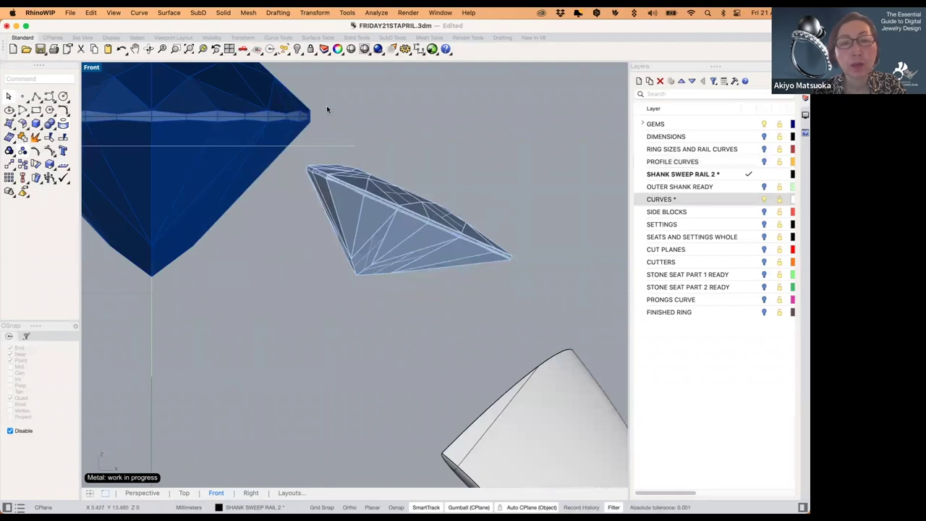
click(287, 54)
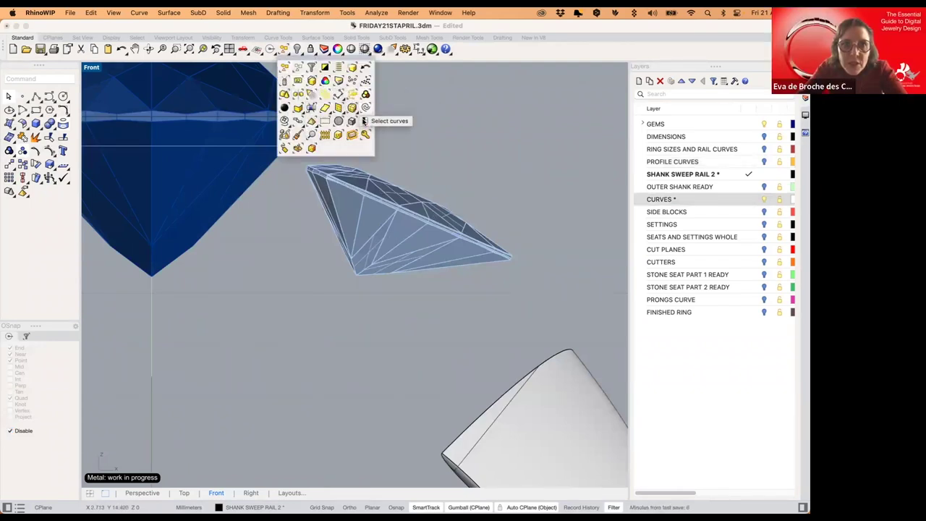
click(367, 116)
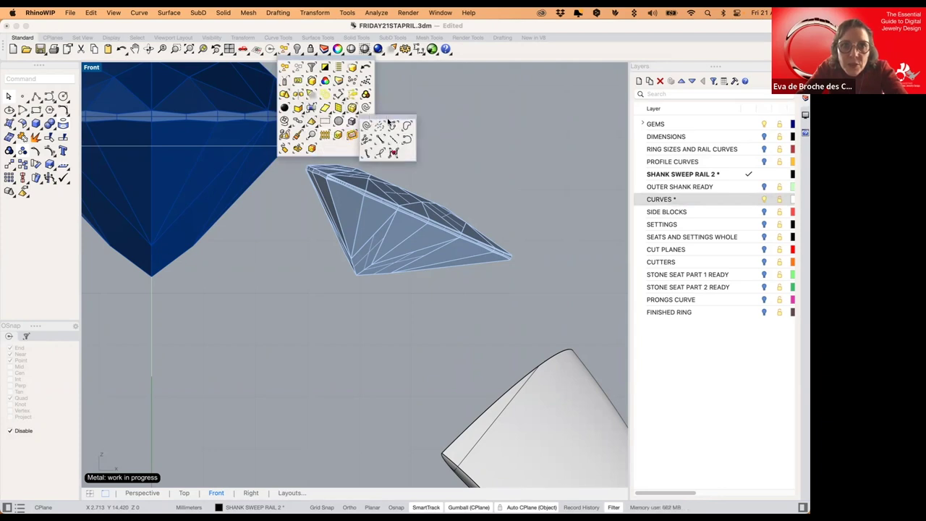
click(365, 127)
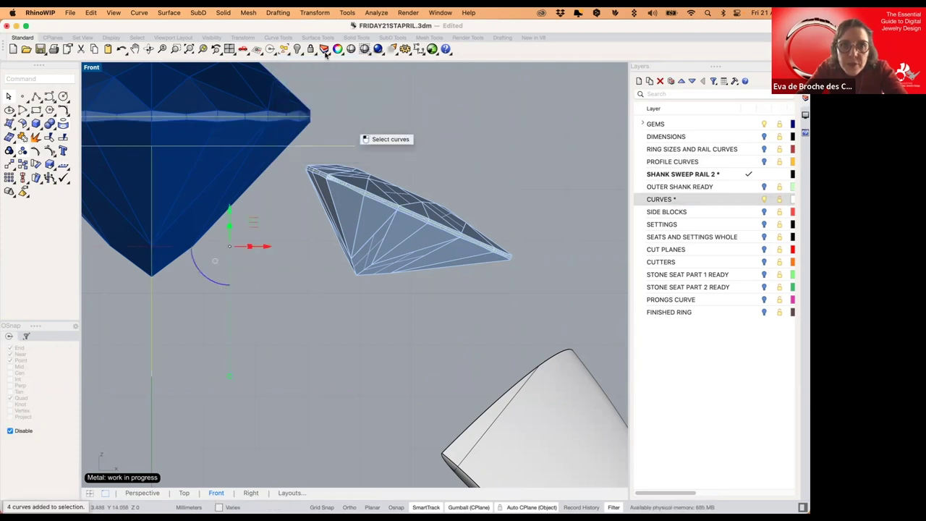
click(289, 55)
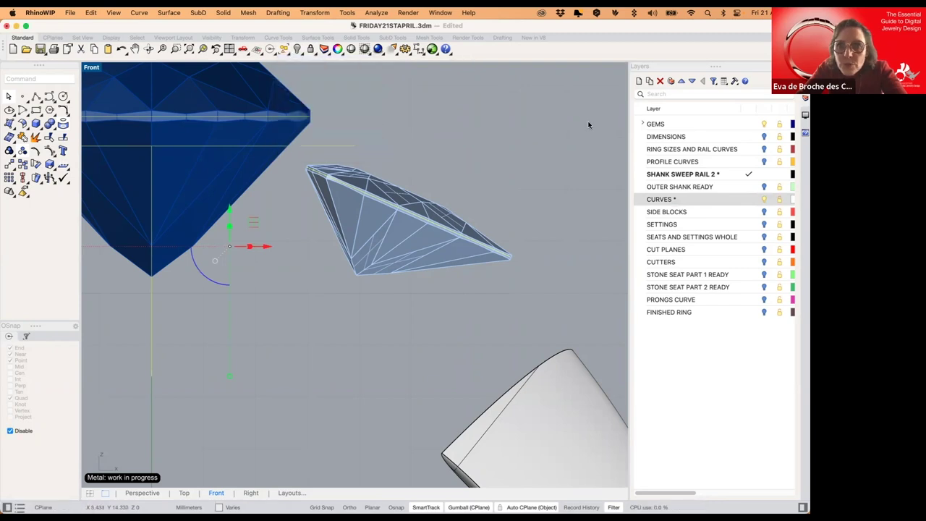
scroll(553, 185, down, 4)
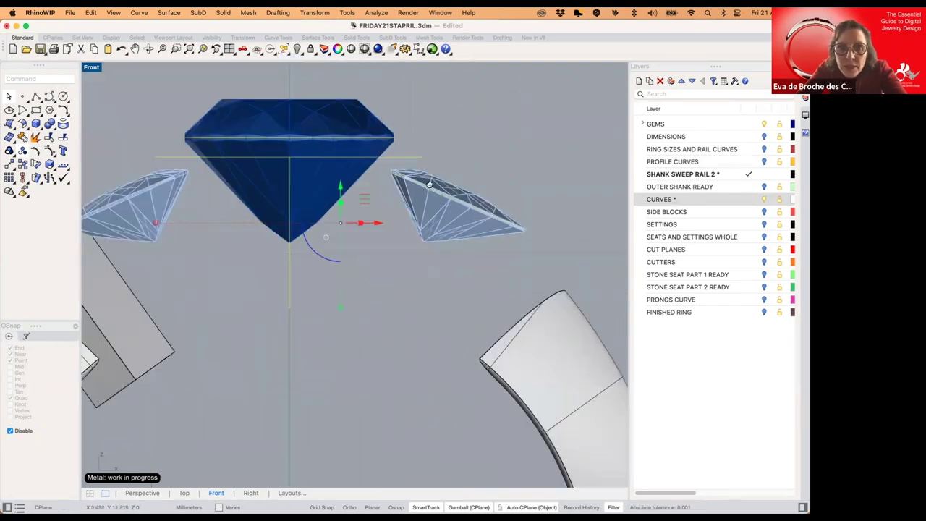
right_drag(427, 182, 450, 177)
right_click(698, 200)
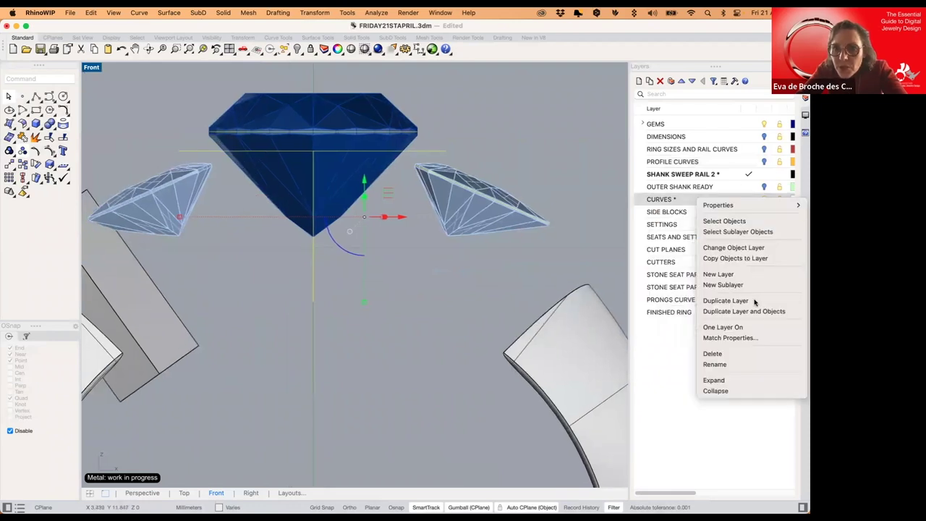
click(734, 248)
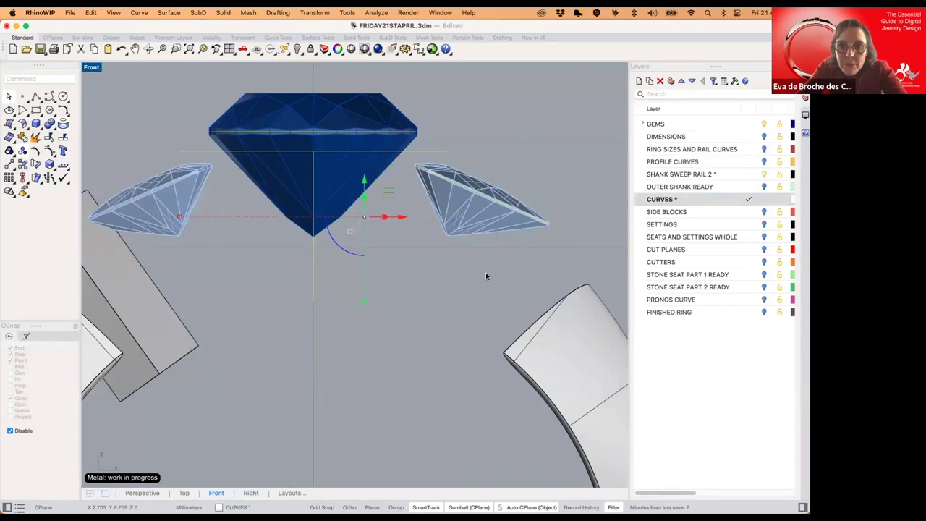
- Paste the cut right-hand side block back into the model and hide the SHANK SWEEP RAIL 2 layer
key(super+v)
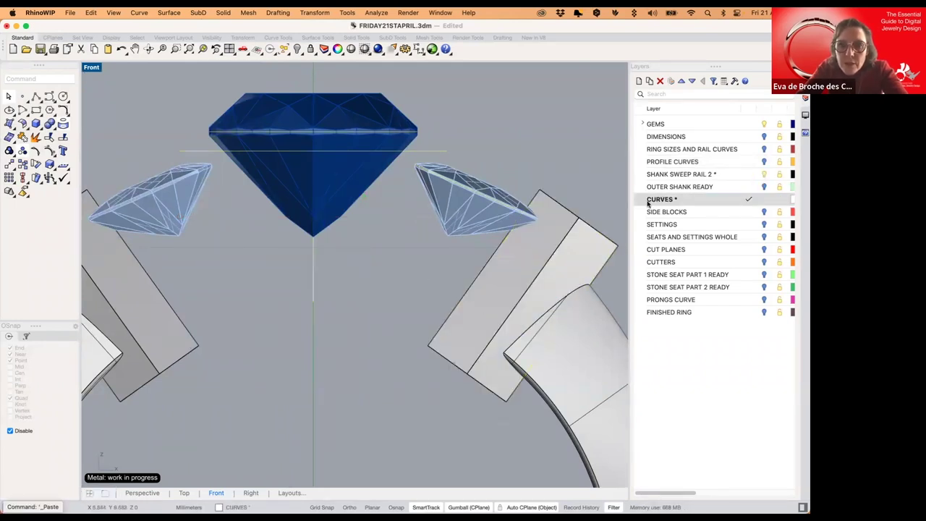
click(764, 174)
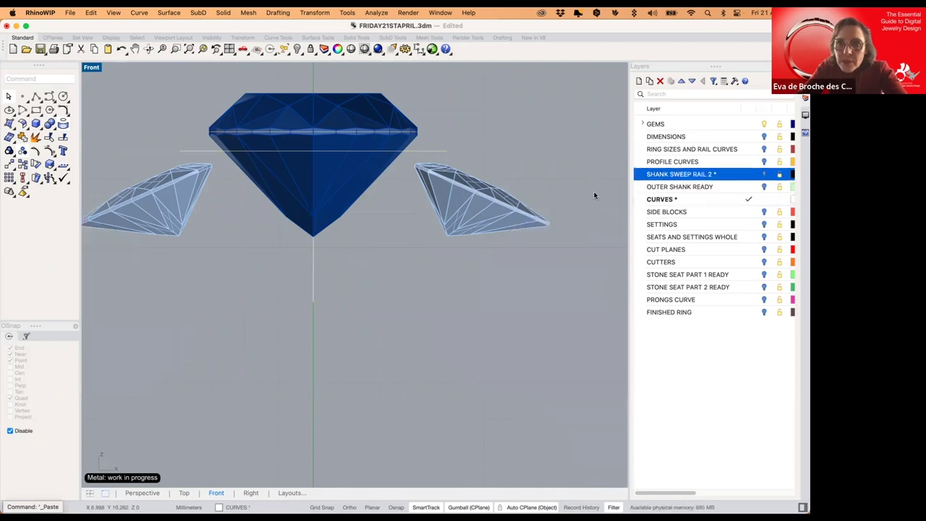
right_drag(438, 292, 448, 281)
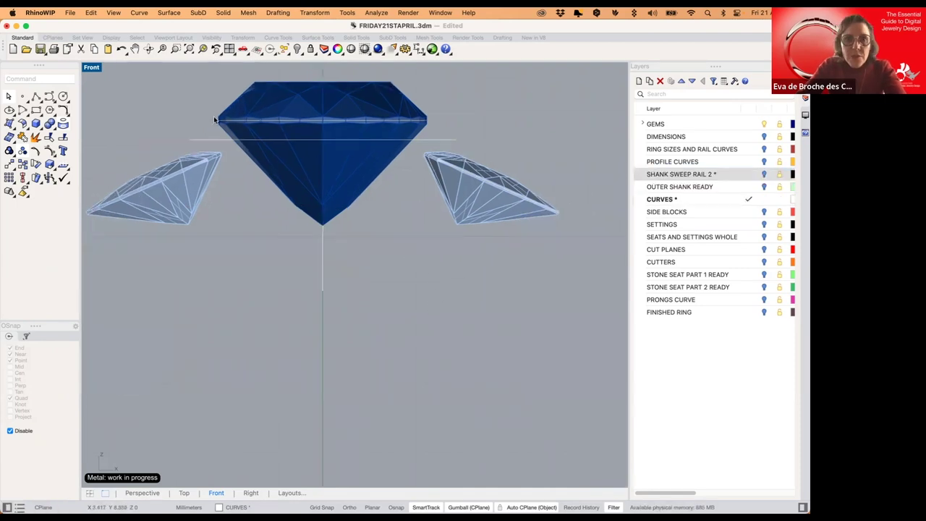
- Delete the closed offset curve surrounding the blue marquise stone
double_click(94, 68)
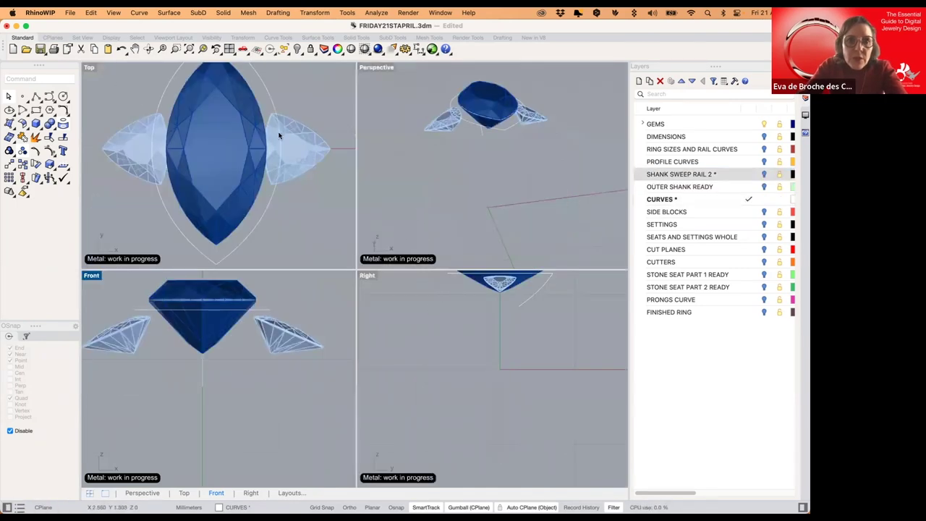
double_click(373, 68)
right_drag(372, 203, 425, 227)
scroll(375, 193, up, 5)
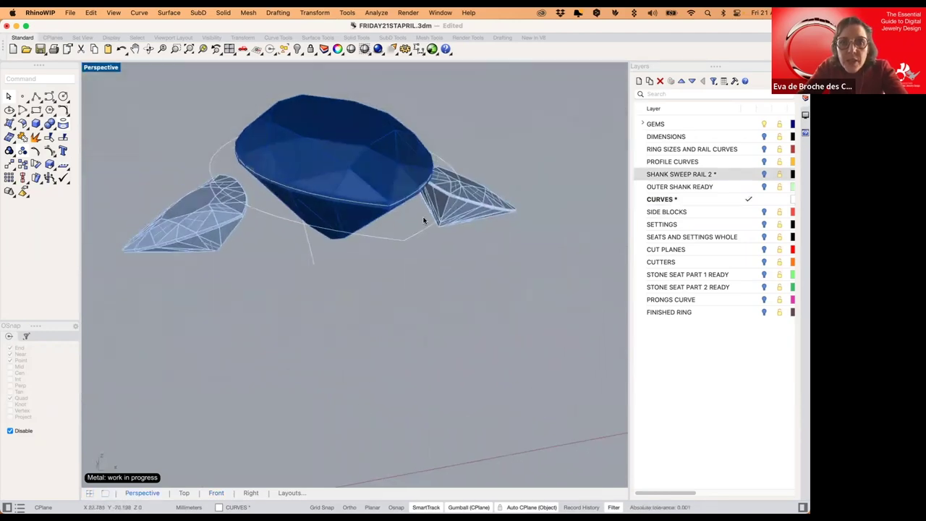
click(424, 228)
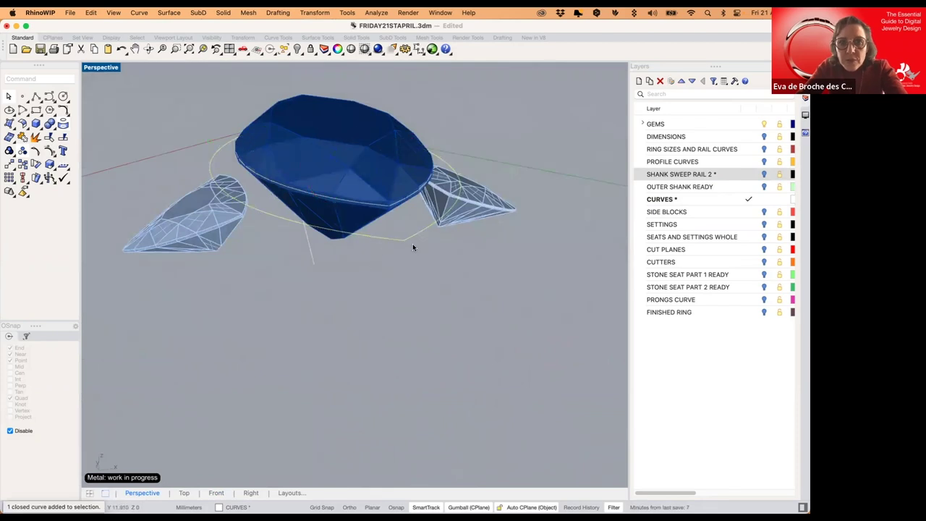
click(321, 250)
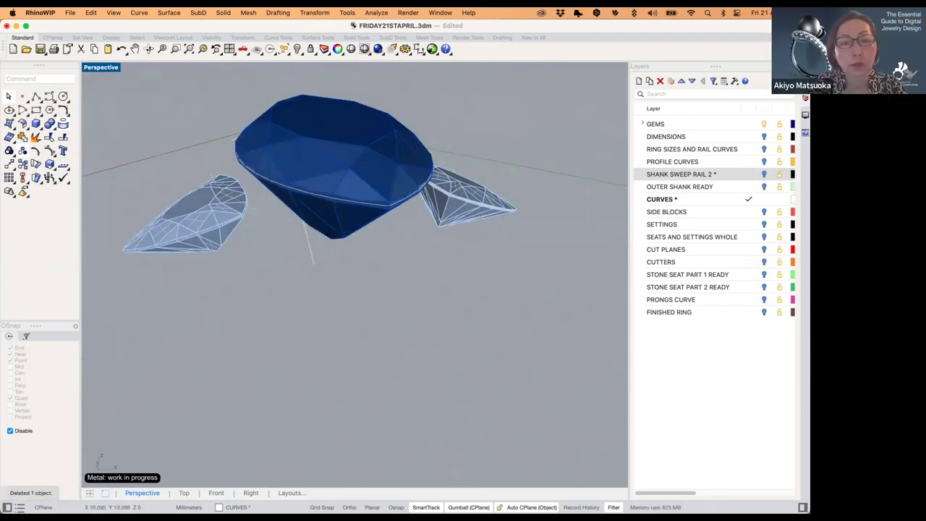
- Delete the open arc curve beside the tip of the marquise stone
right_drag(320, 250, 263, 180)
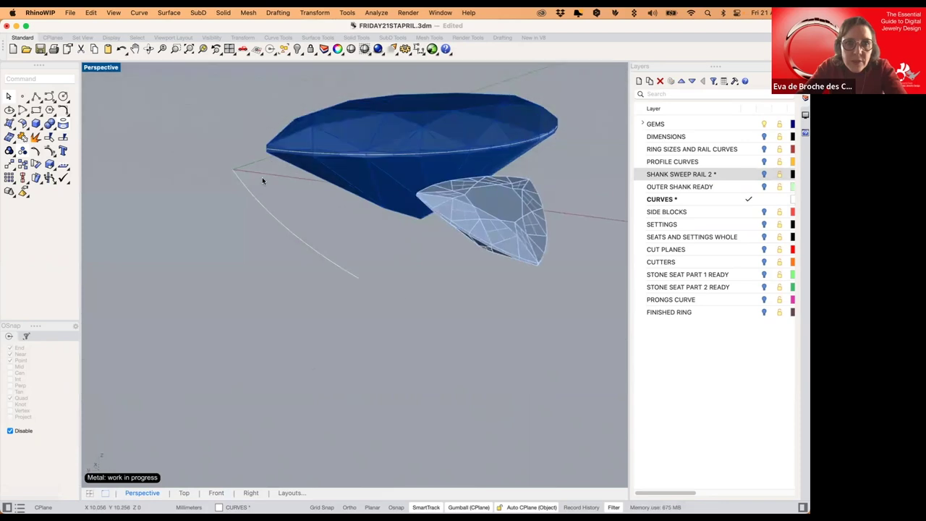
drag(263, 182, 231, 207)
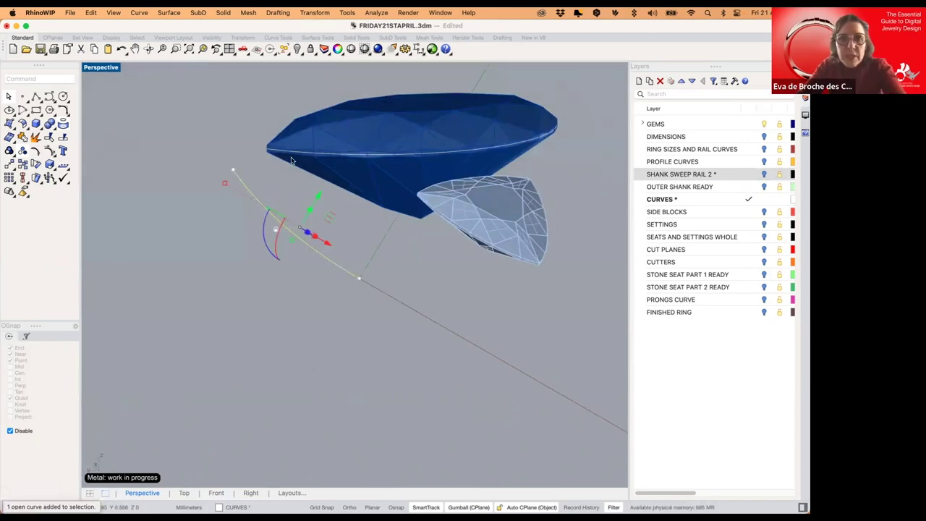
key(Delete)
right_drag(311, 186, 348, 186)
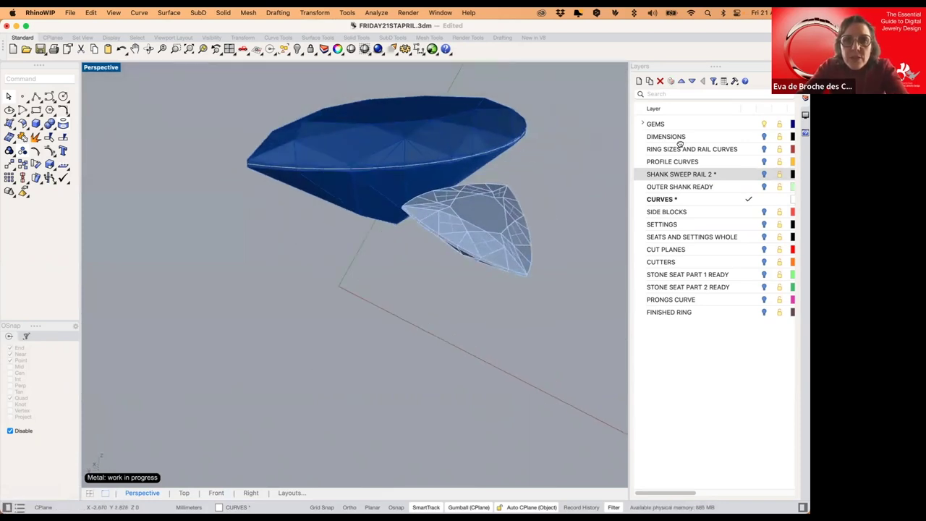
- Hide the GEMS layer so only the outline curves of the stones are shown
click(761, 126)
click(764, 125)
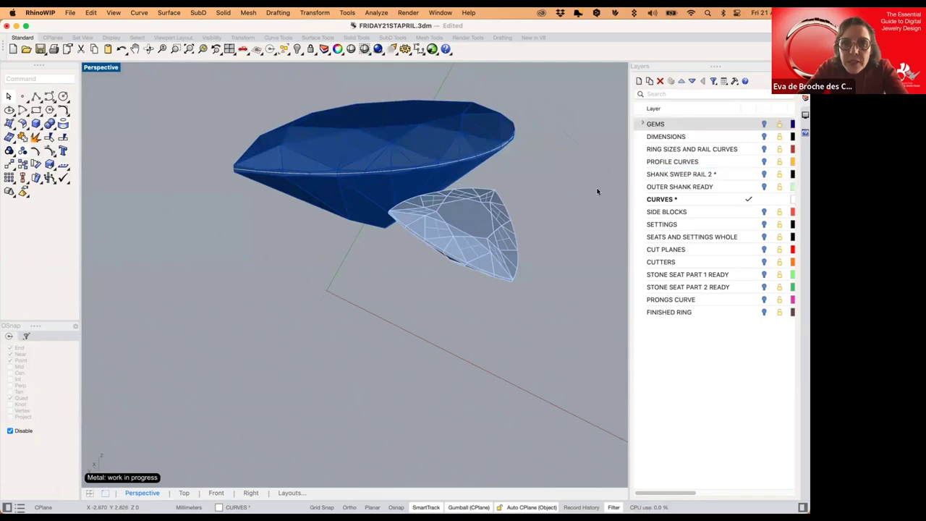
right_drag(366, 182, 378, 229)
scroll(293, 225, up, 2)
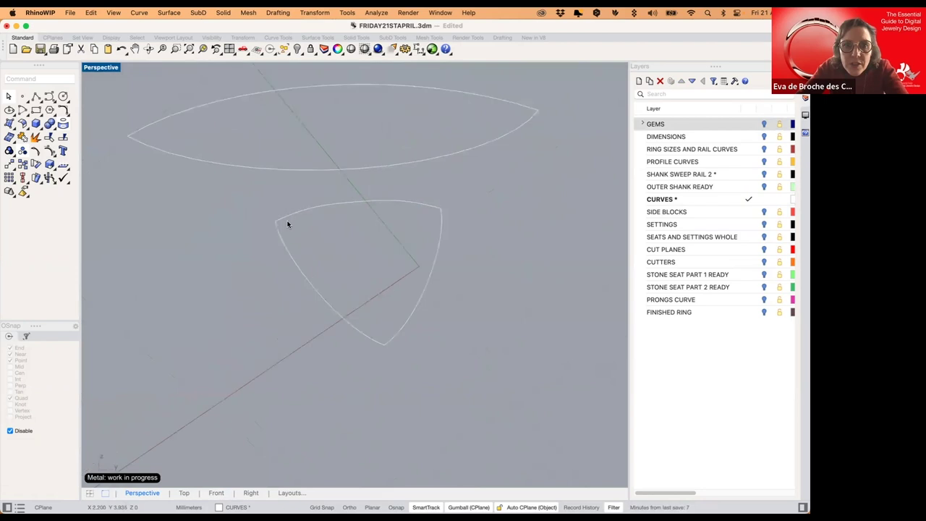
- Select the trillion and marquise outlines and examine how many points each has and how they are spaced
click(320, 205)
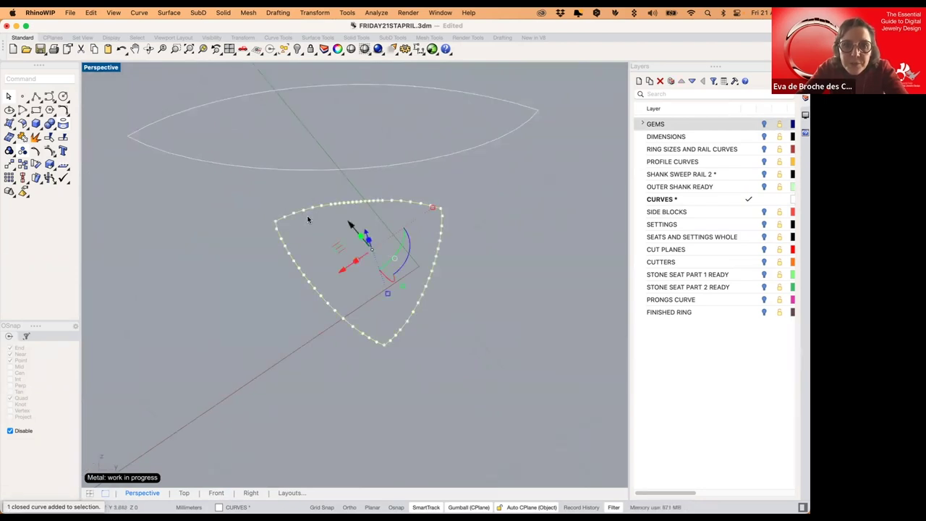
scroll(318, 206, up, 6)
scroll(348, 203, down, 4)
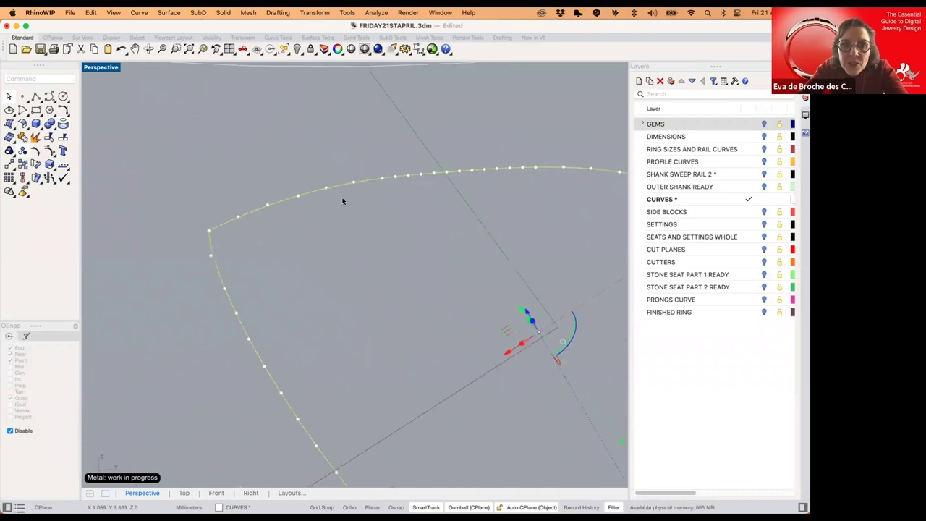
scroll(355, 220, up, 2)
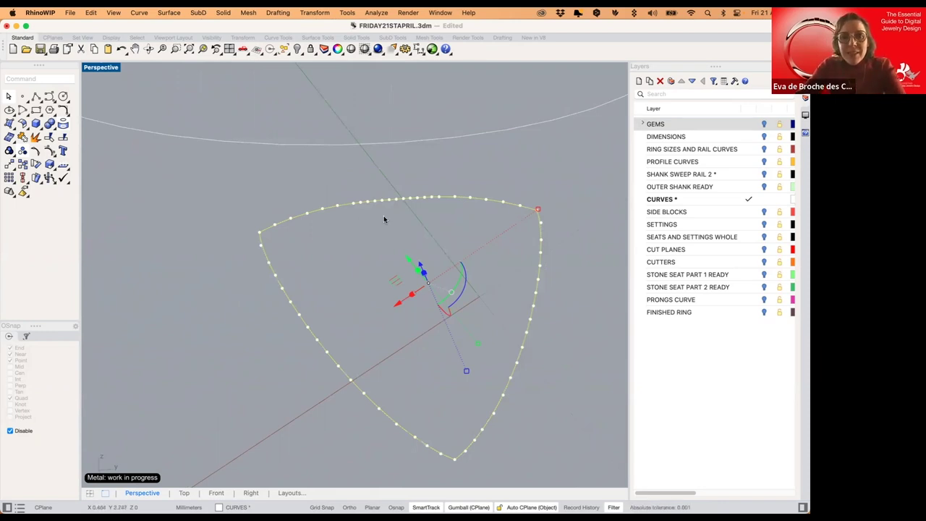
scroll(382, 217, down, 3)
scroll(494, 163, up, 6)
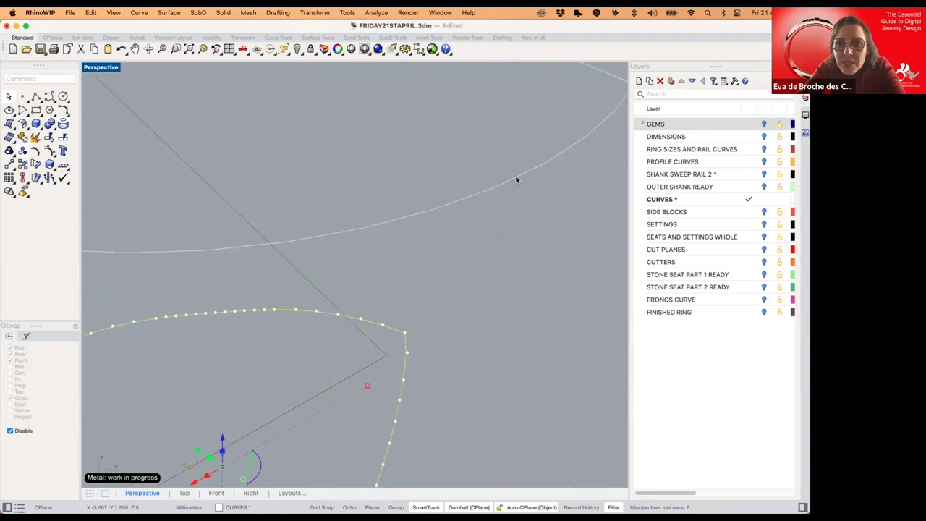
shift+click(497, 187)
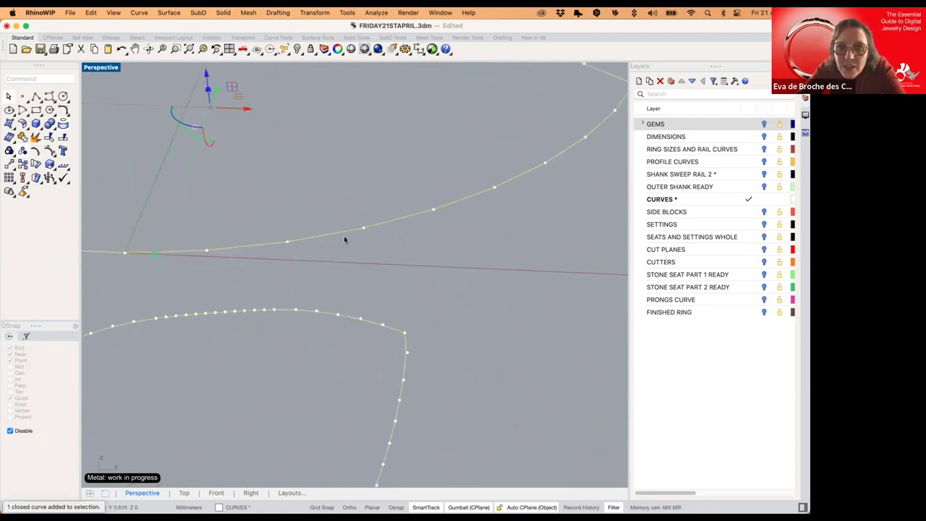
scroll(306, 240, down, 4)
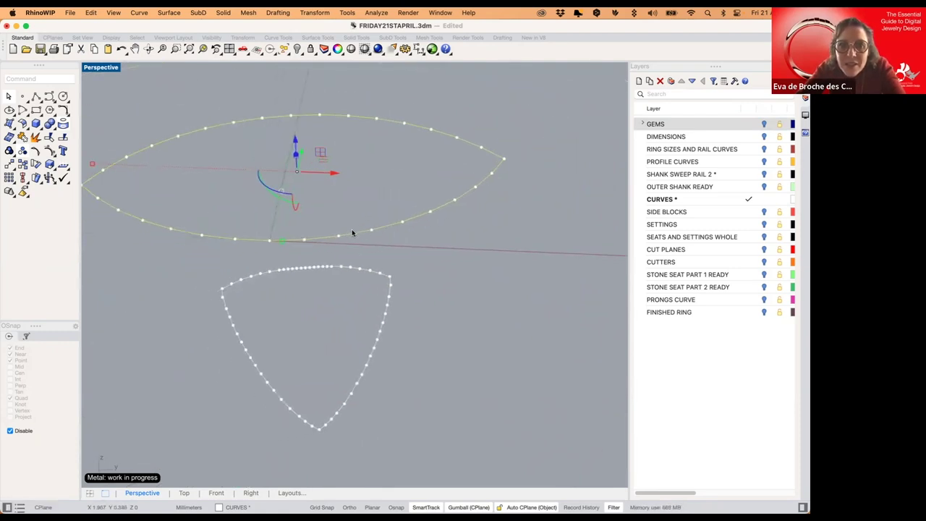
shift+right_drag(352, 230, 362, 226)
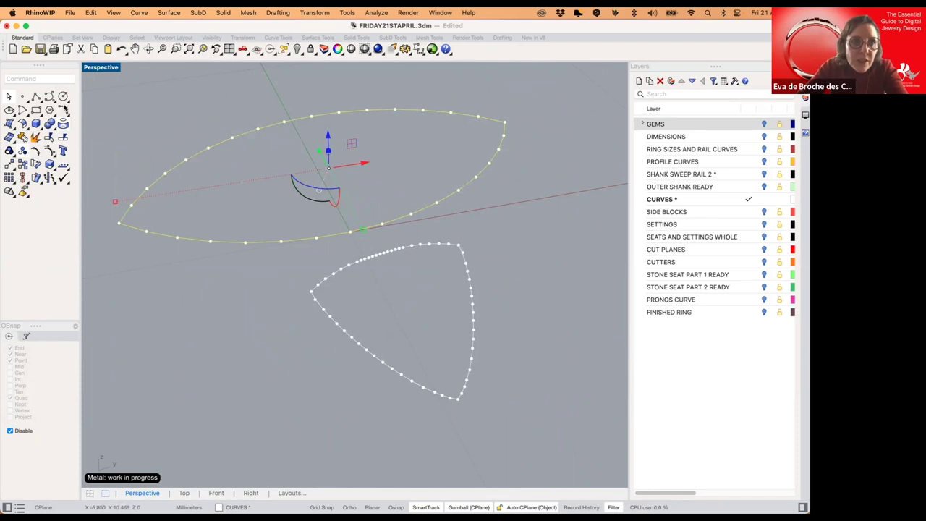
- Switch to an enlarged Top view of the marquise and trillion outlines
double_click(99, 67)
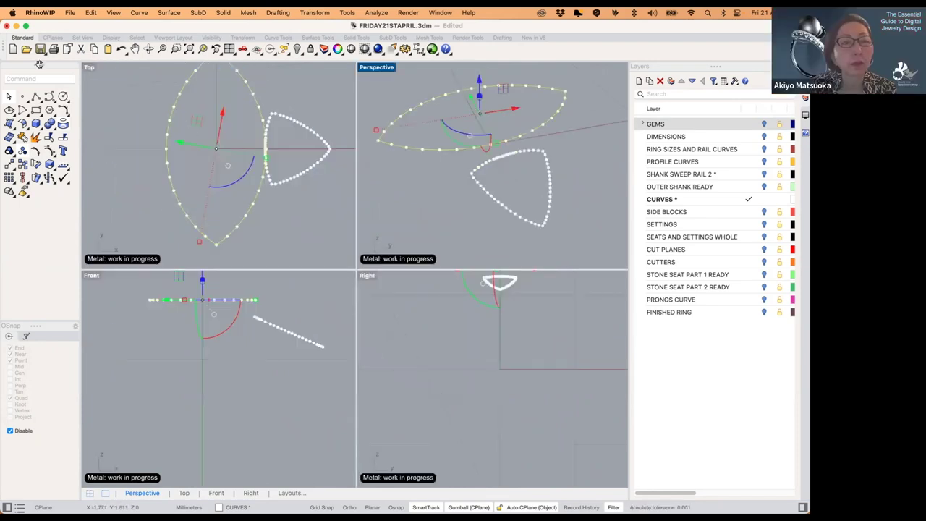
click(86, 68)
right_drag(268, 184, 233, 224)
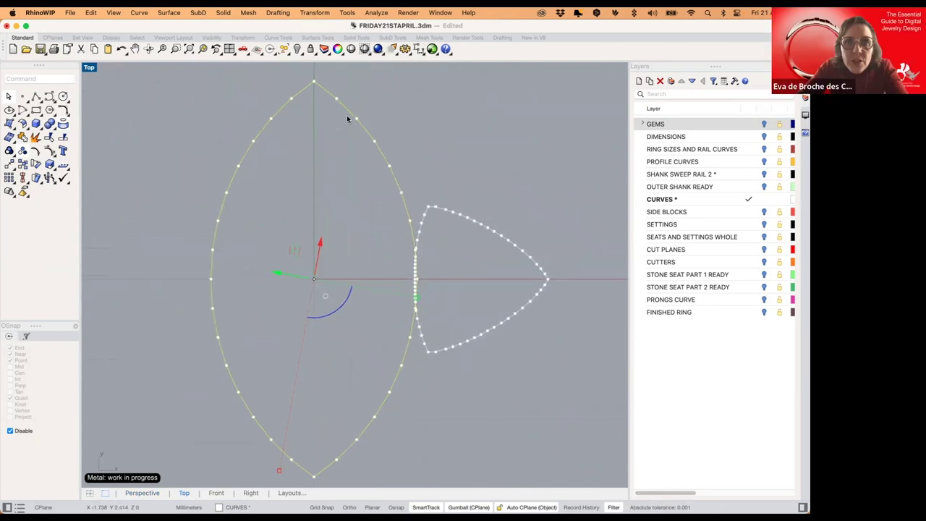
click(54, 103)
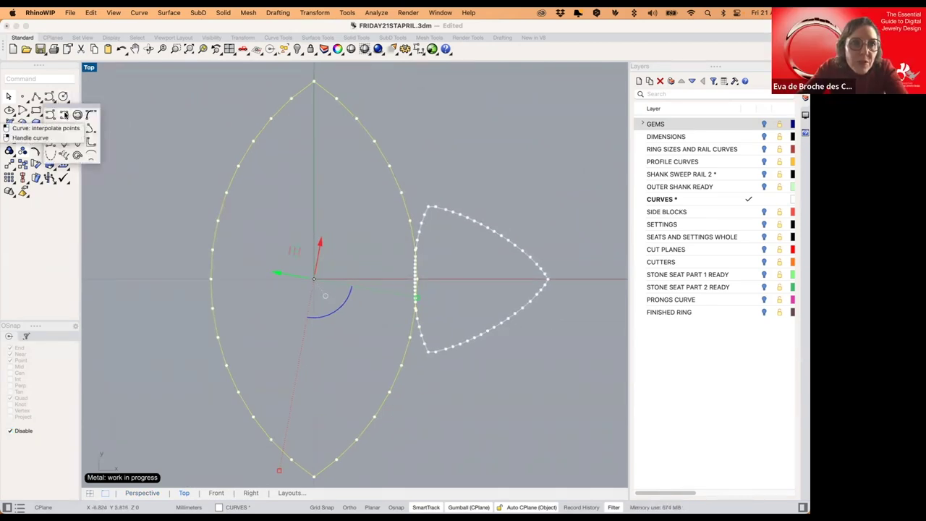
click(63, 114)
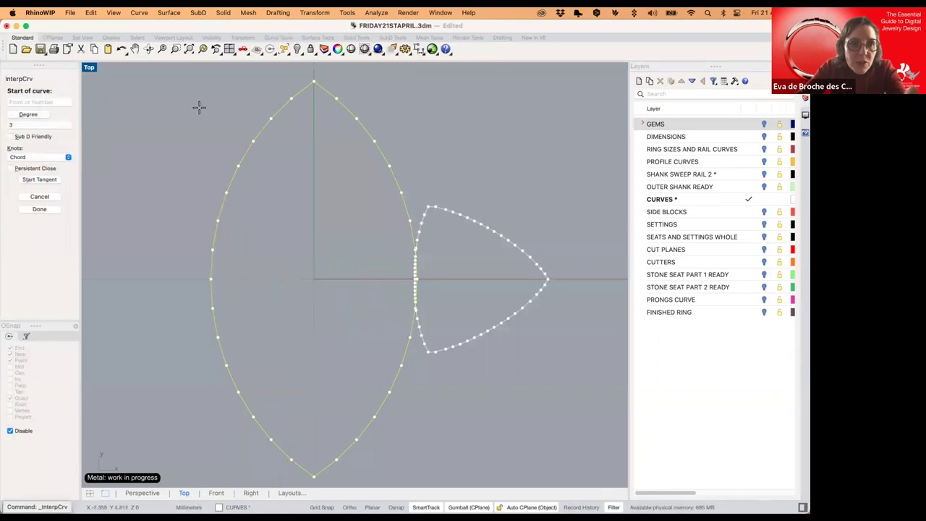
click(10, 432)
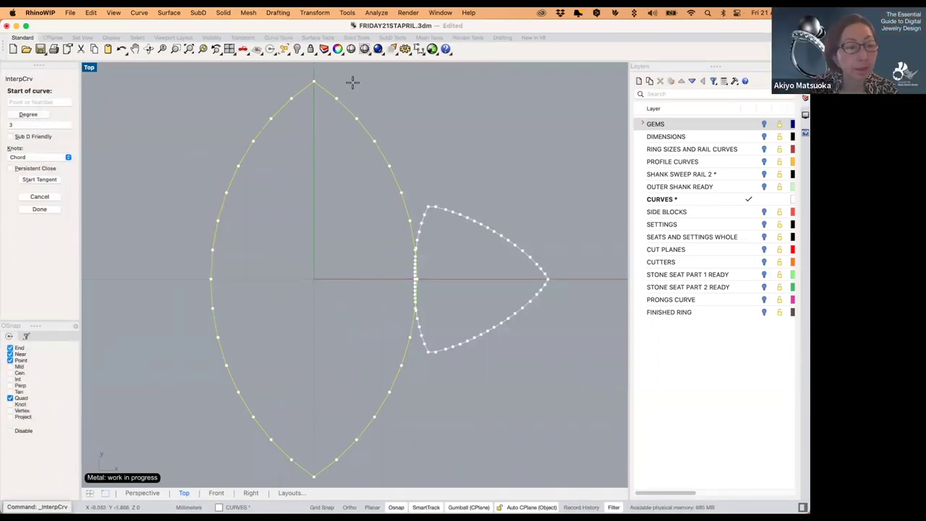
key(alt)
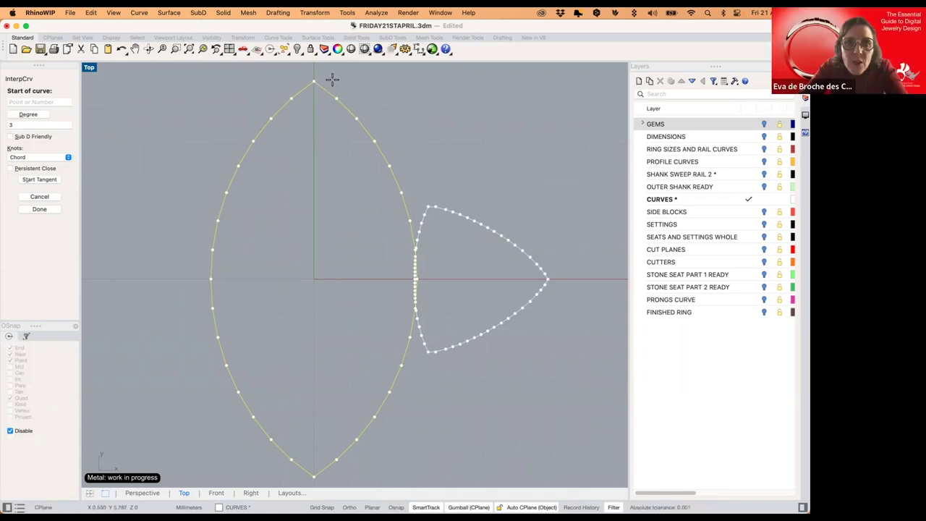
key(Escape)
key(Escape)
key(Escape)
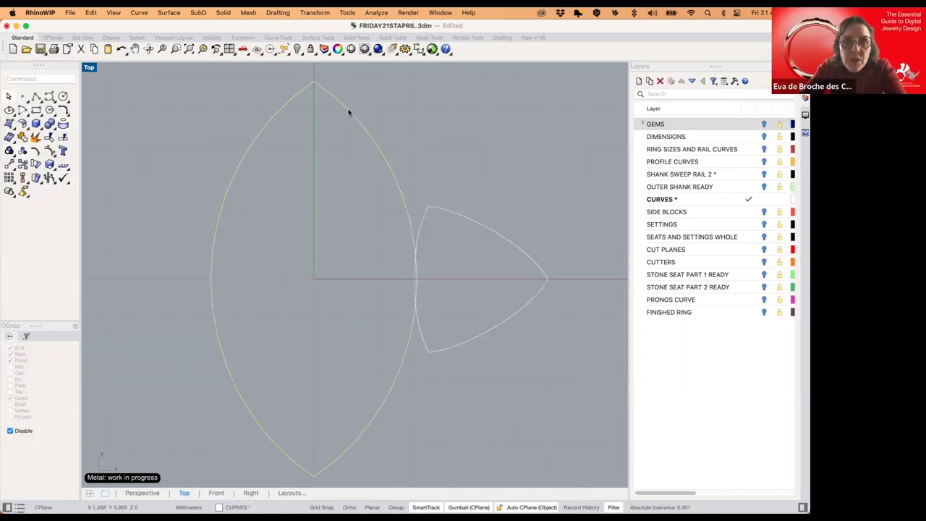
- Explode the marquise outline into separate segments
click(354, 118)
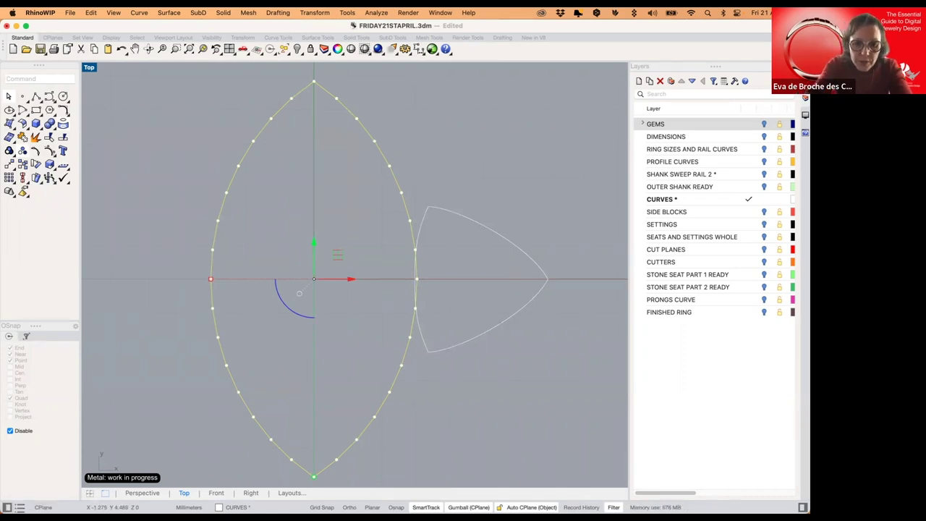
text(explode)
key(Return)
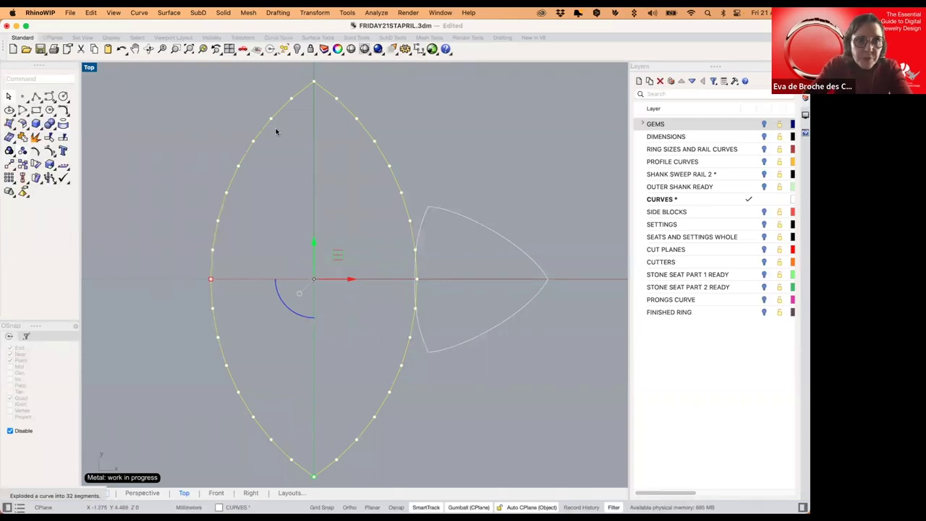
scroll(285, 118, down, 4)
right_drag(326, 100, 324, 96)
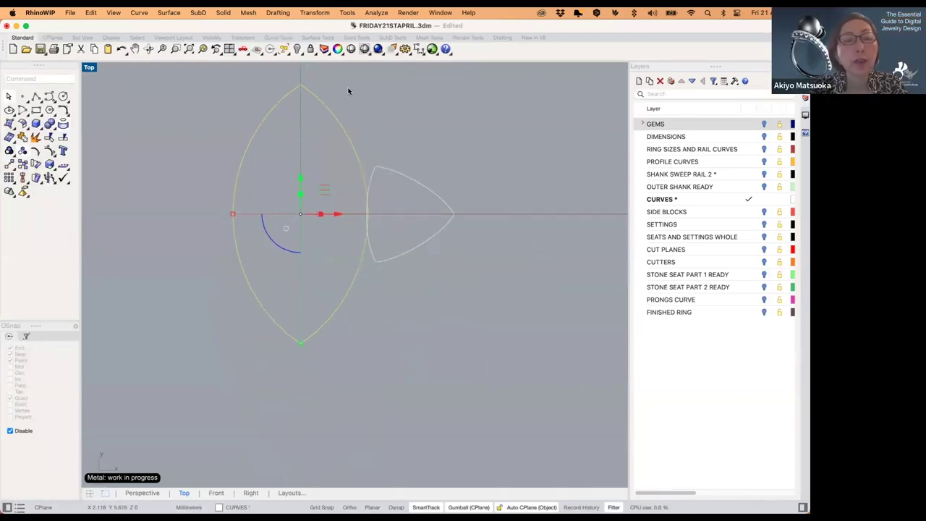
- Delete the exploded marquise segments on the side facing the trillion, from the upper tip down along the edge
click(348, 95)
click(330, 108)
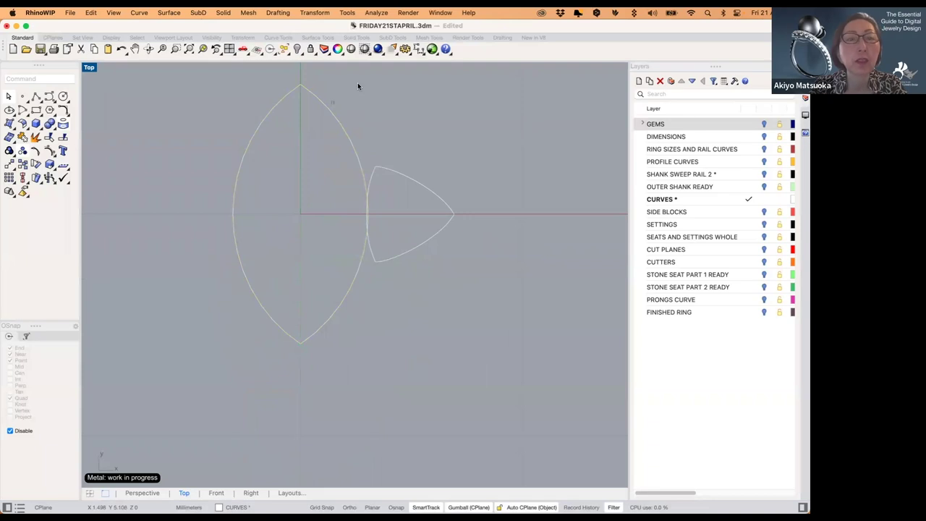
click(355, 80)
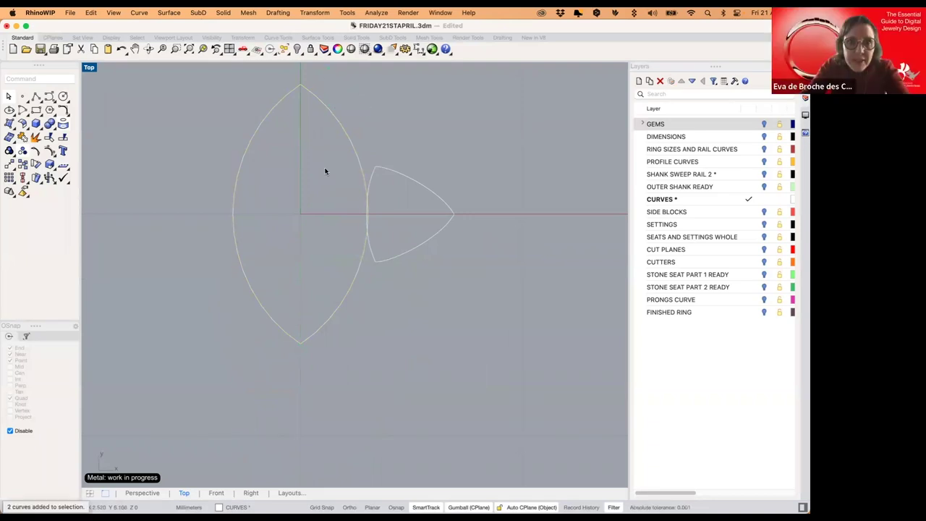
drag(309, 248, 316, 387)
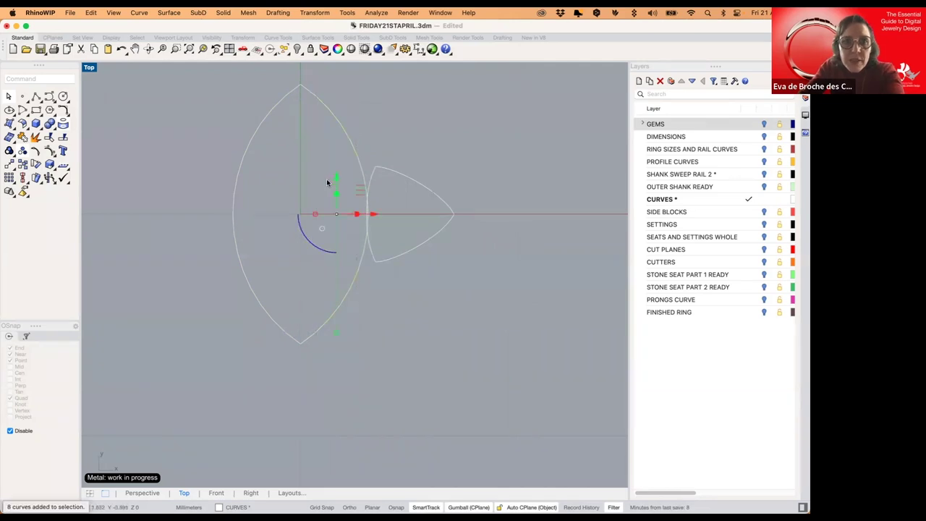
key(Delete)
drag(320, 85, 306, 103)
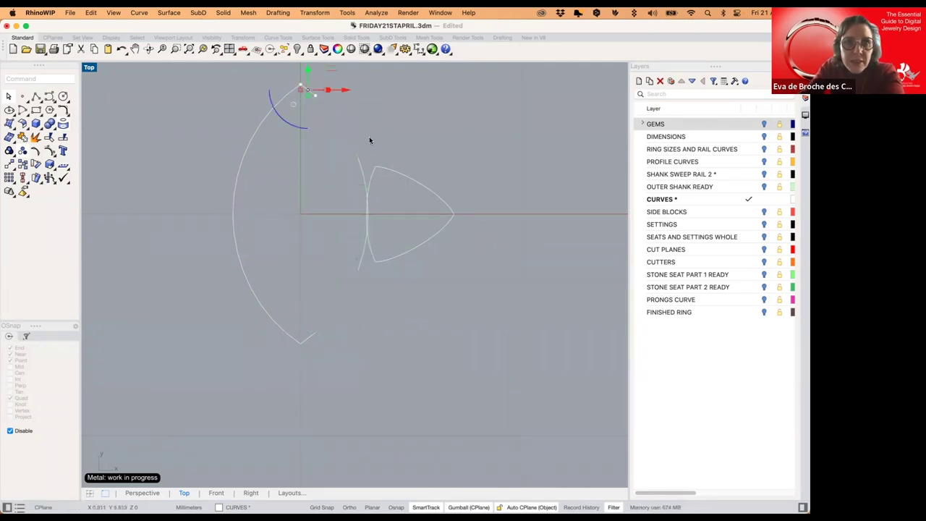
key(Delete)
drag(343, 145, 362, 294)
key(Delete)
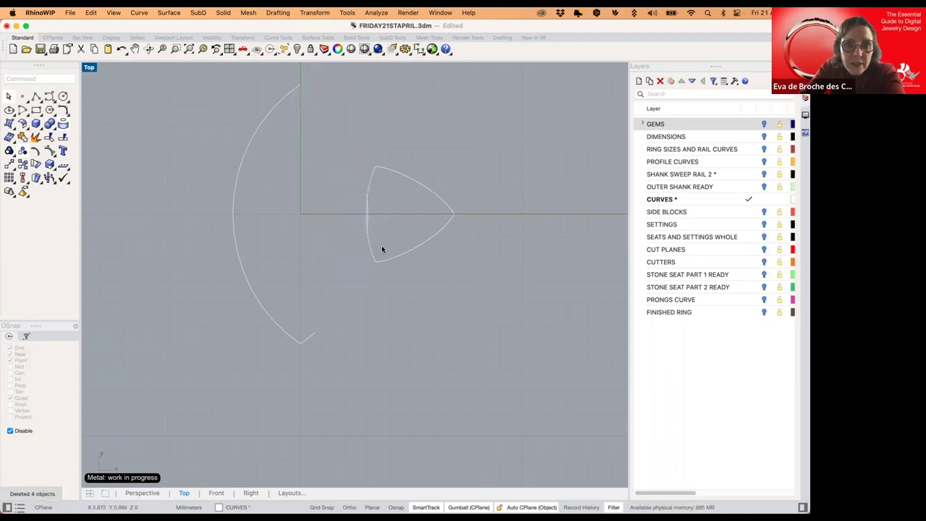
- Delete the leftover short segment at the marquise's lower tip, on the side facing the trillion
click(381, 246)
key(Escape)
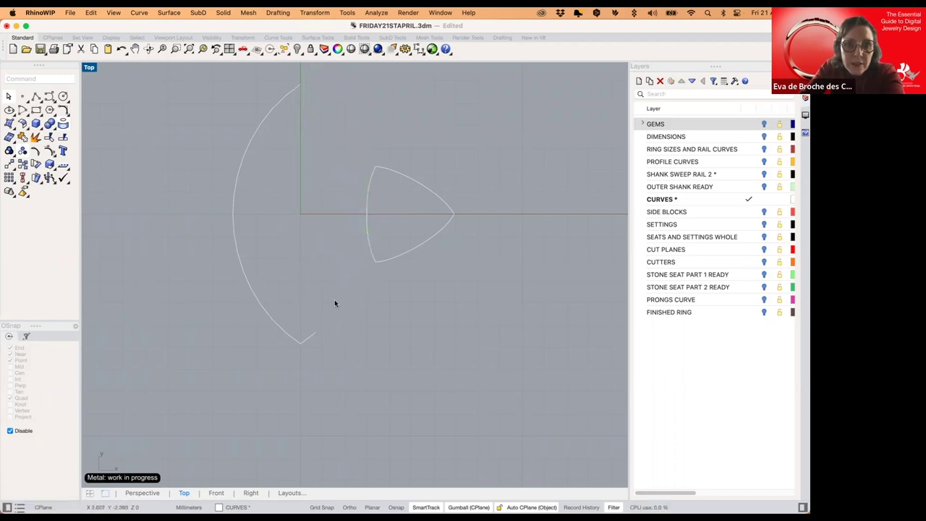
click(313, 339)
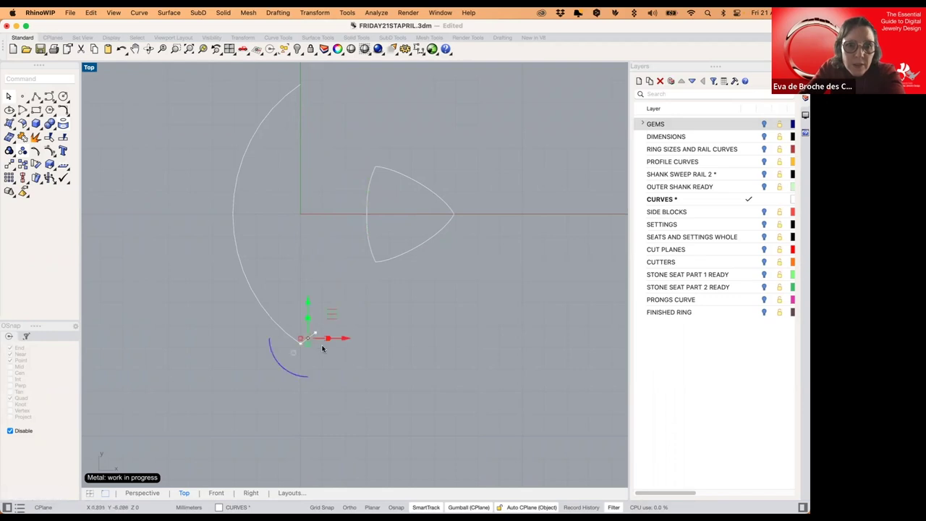
key(Delete)
- Select all remaining segments of the marquise's left half and join them into one open curve
drag(216, 78, 186, 181)
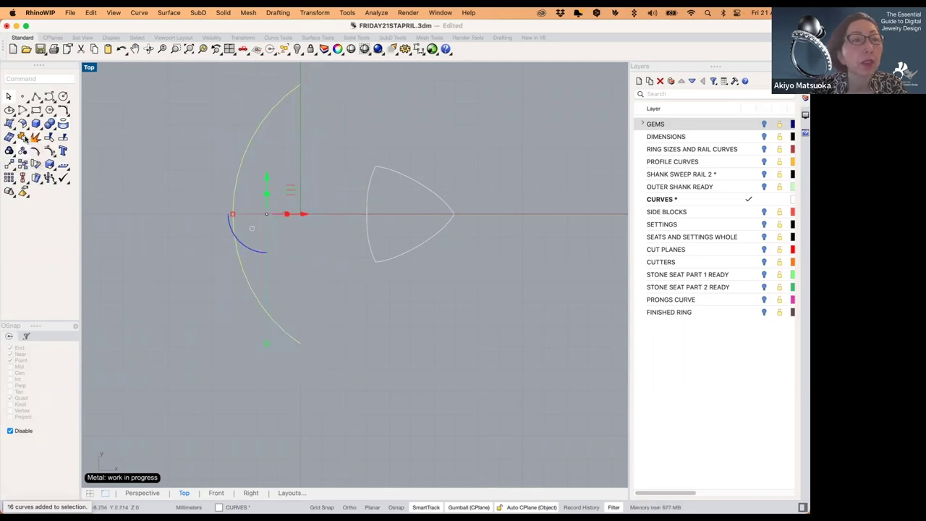
click(24, 138)
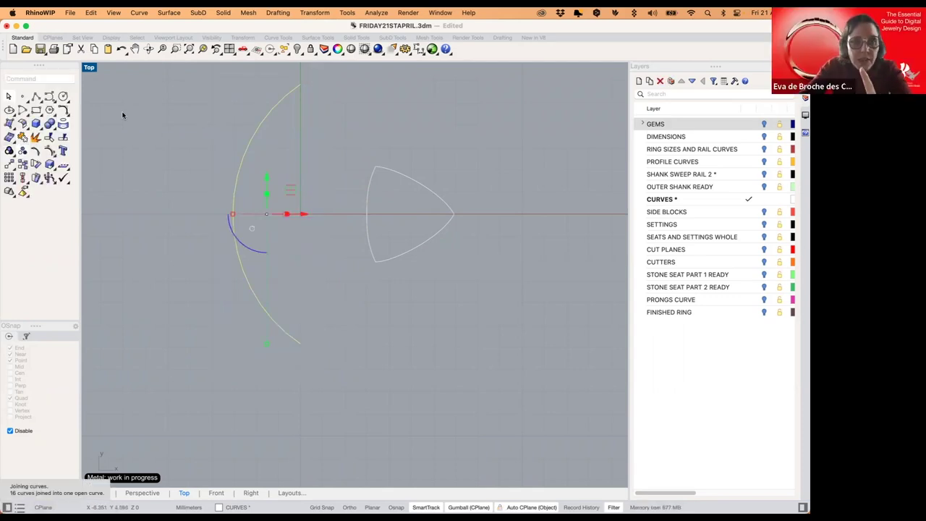
- Rebuild the marquise's joined half curve with a point count of 5 and degree 3, deleting the input curve
click(68, 114)
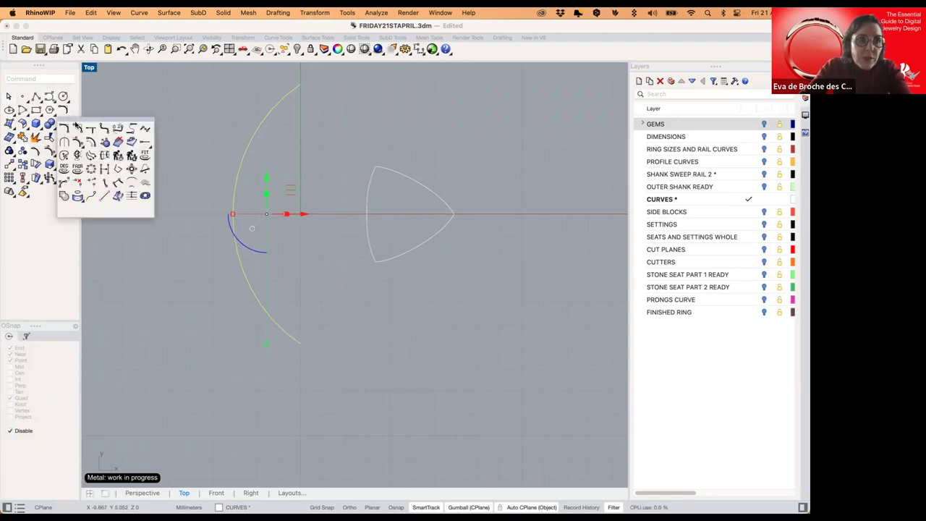
click(247, 153)
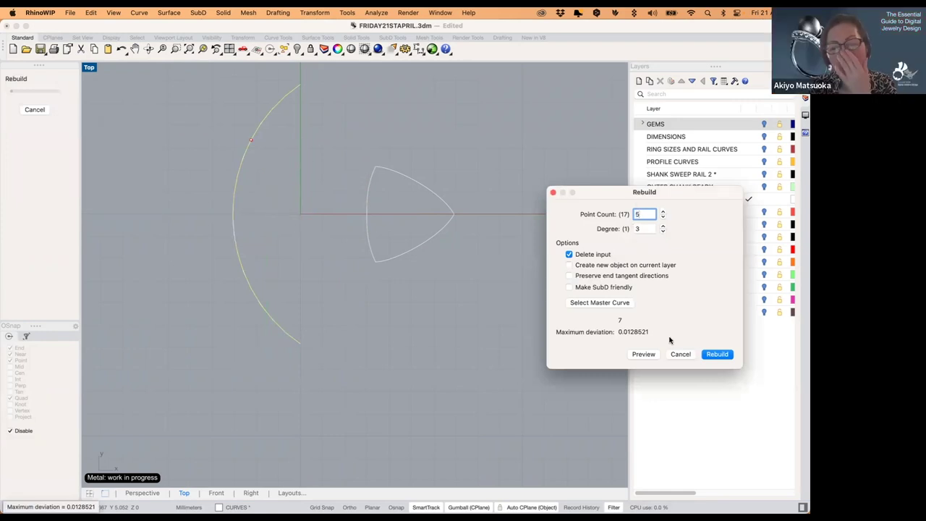
click(721, 356)
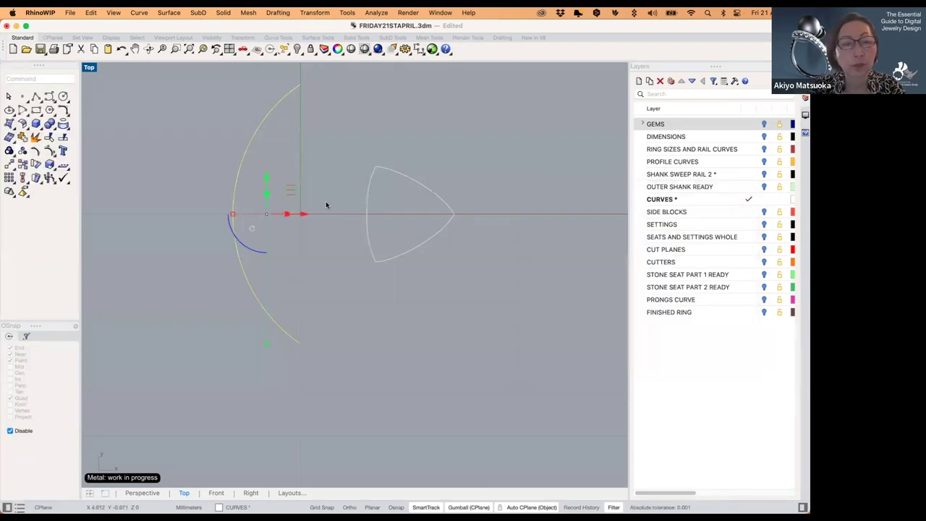
- Mirror a copy of the marquise half across the line between its upper and lower tips, with object snaps enabled
text(Mirror)
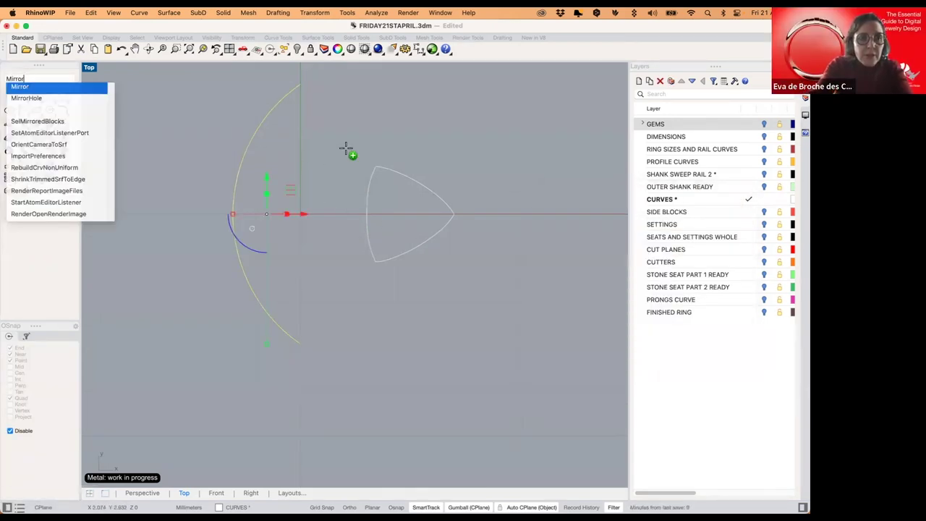
key(Return)
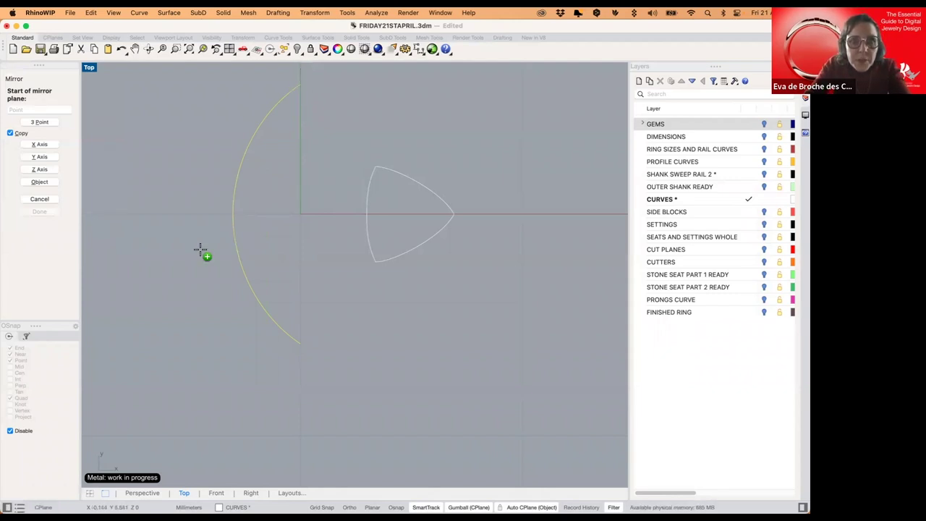
click(11, 431)
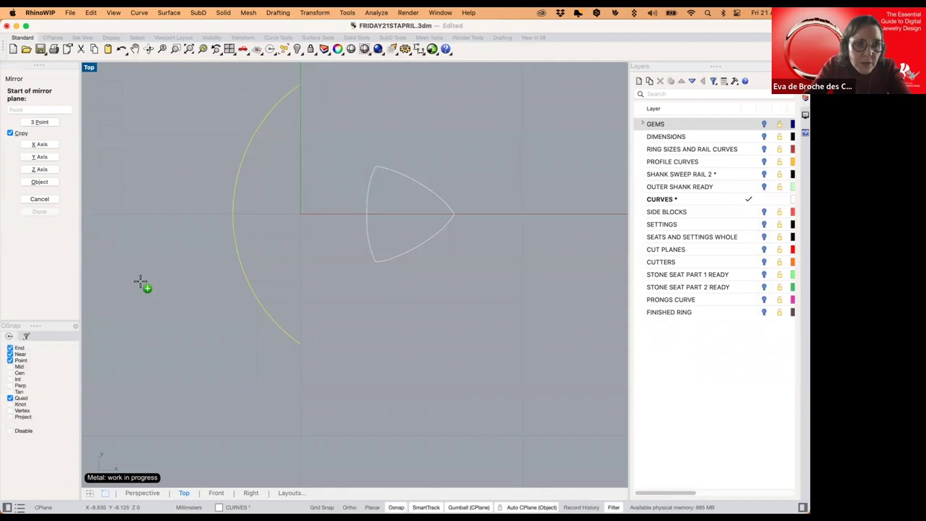
click(300, 86)
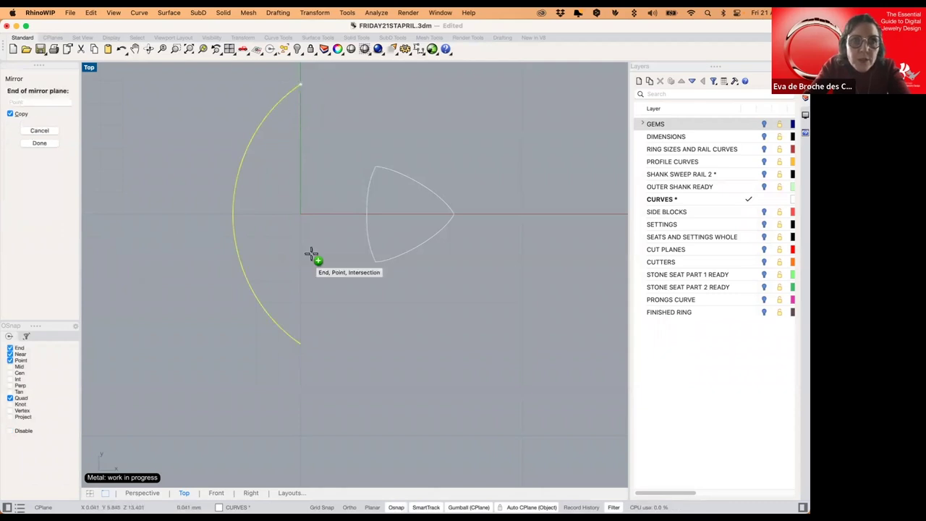
click(300, 342)
- Join the two marquise halves into one closed outline and clear the selection
click(369, 318)
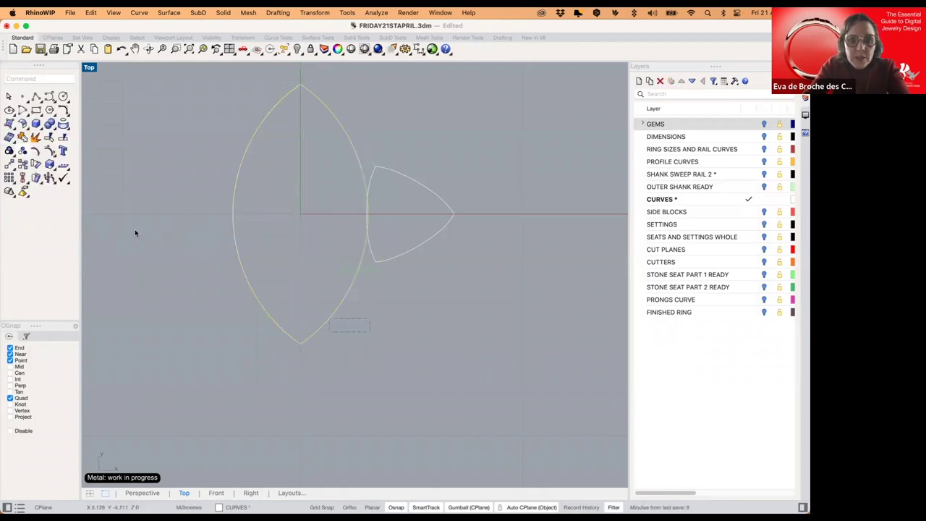
click(21, 136)
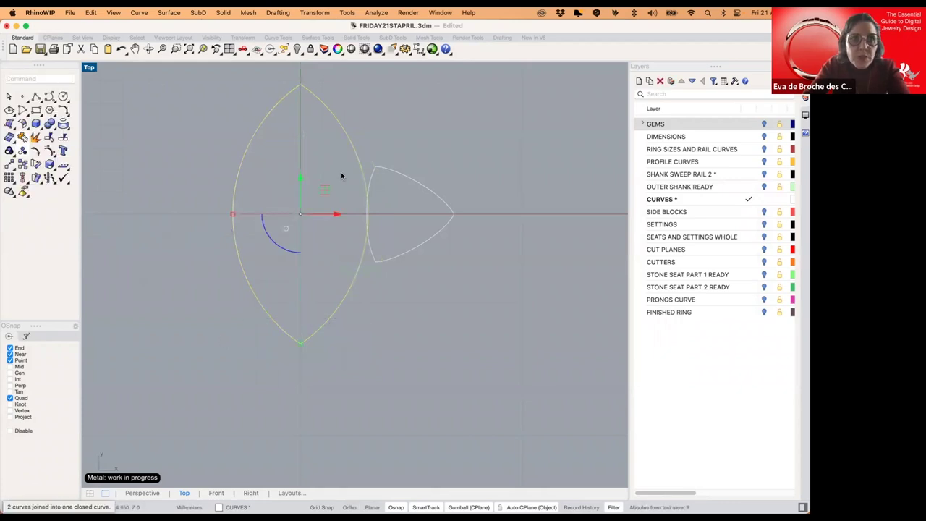
key(Escape)
- Place a point object on each of the three corners of the trillion outline
click(394, 174)
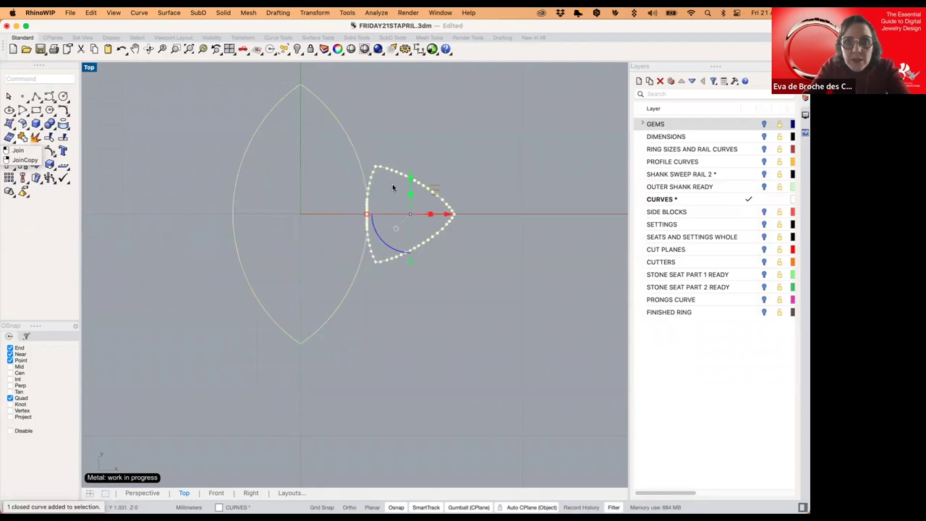
scroll(393, 188, up, 2)
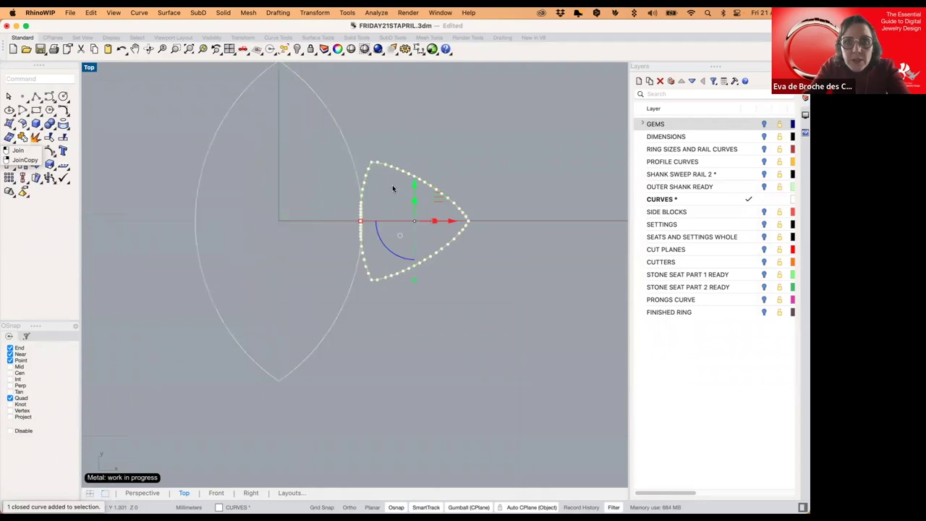
scroll(392, 185, up, 2)
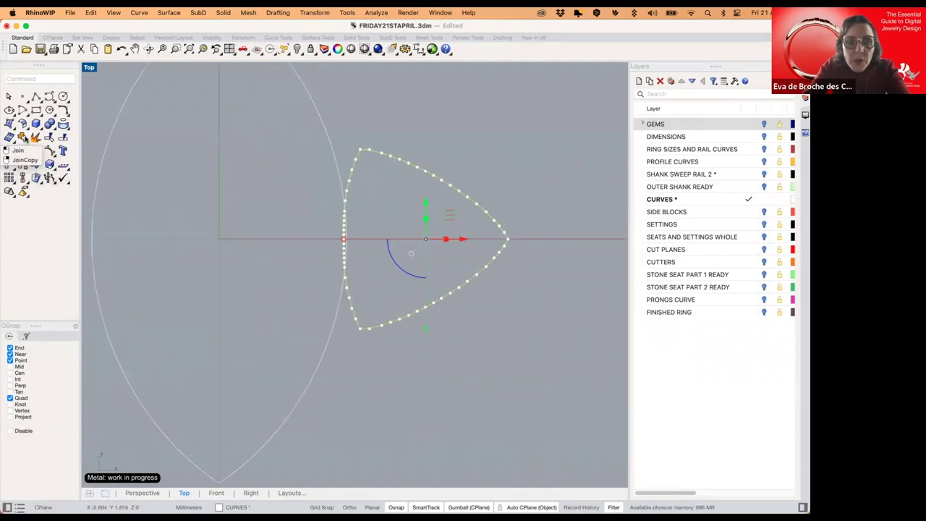
click(26, 102)
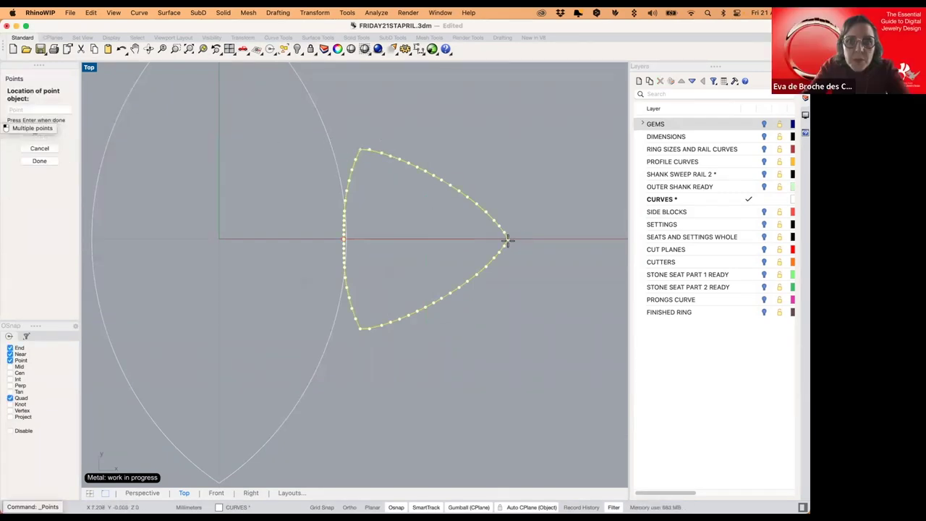
click(361, 329)
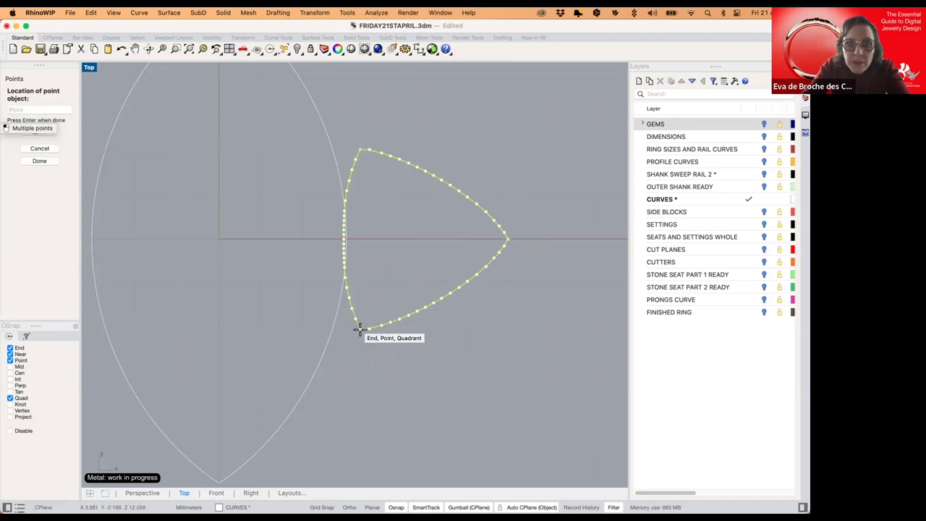
key(Return)
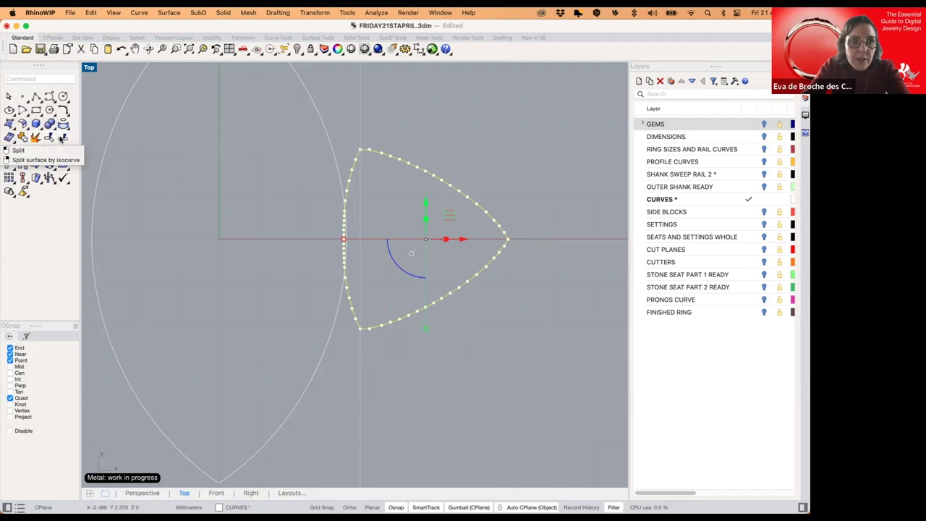
- Split the trillion outline into three sides, using the corner points as cutting objects
click(49, 151)
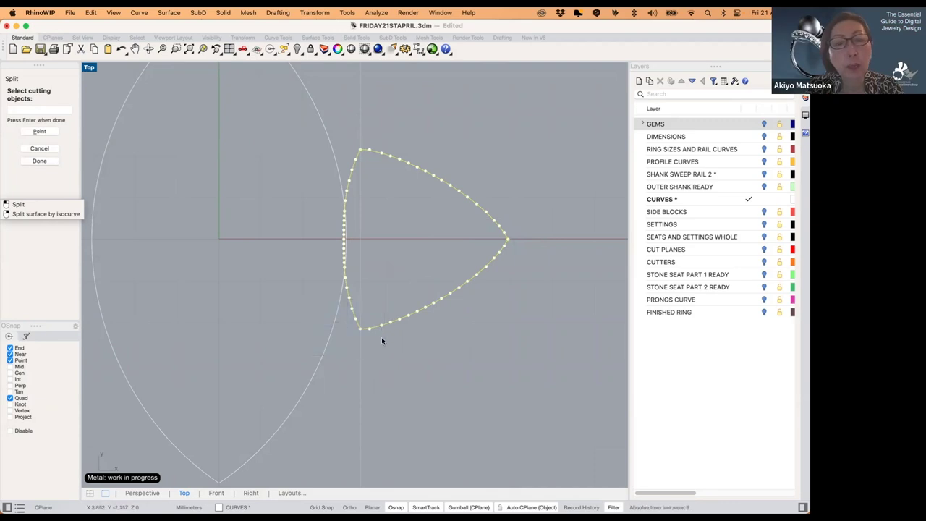
key(Escape)
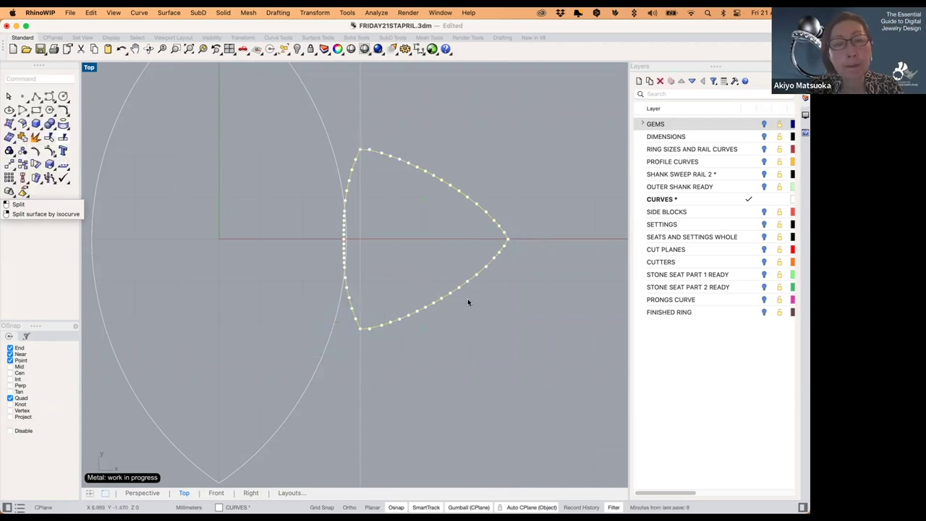
key(Escape)
- Select all three sides of the trillion and return the construction plane to the world origin
click(463, 288)
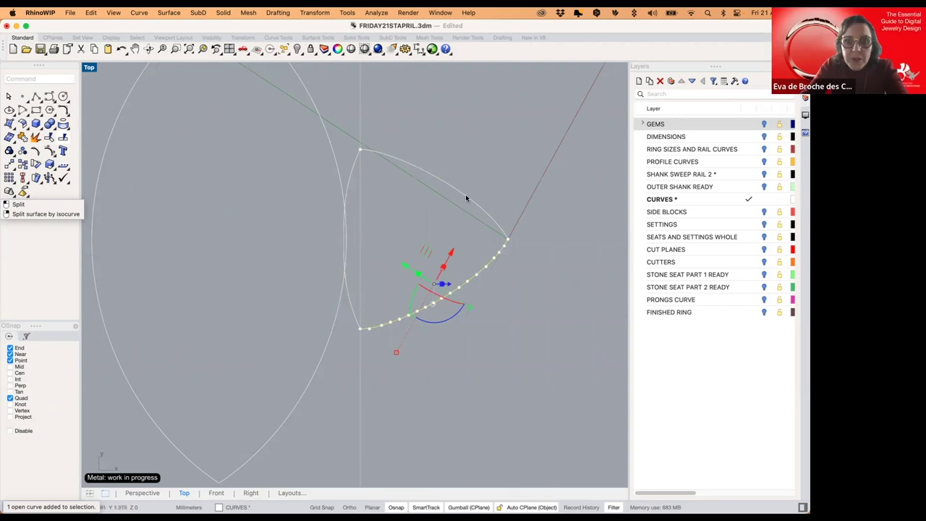
drag(470, 183, 449, 213)
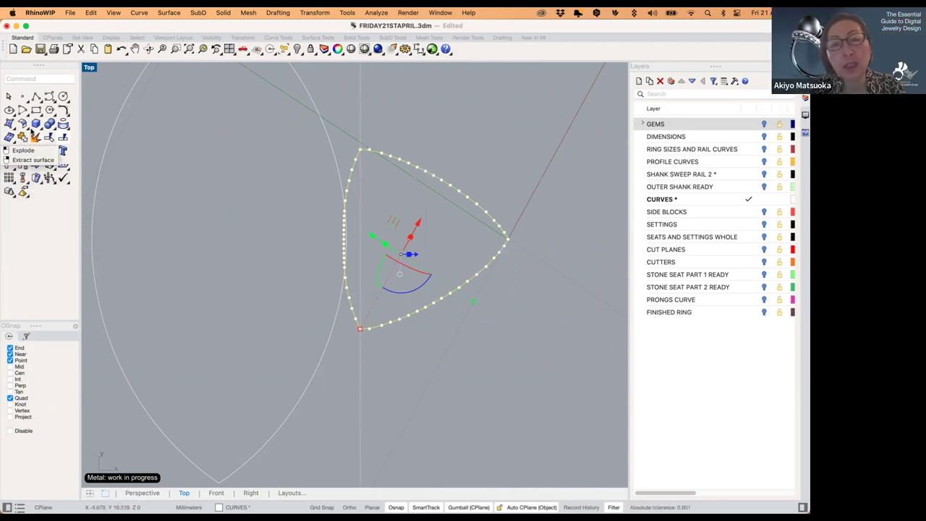
click(263, 56)
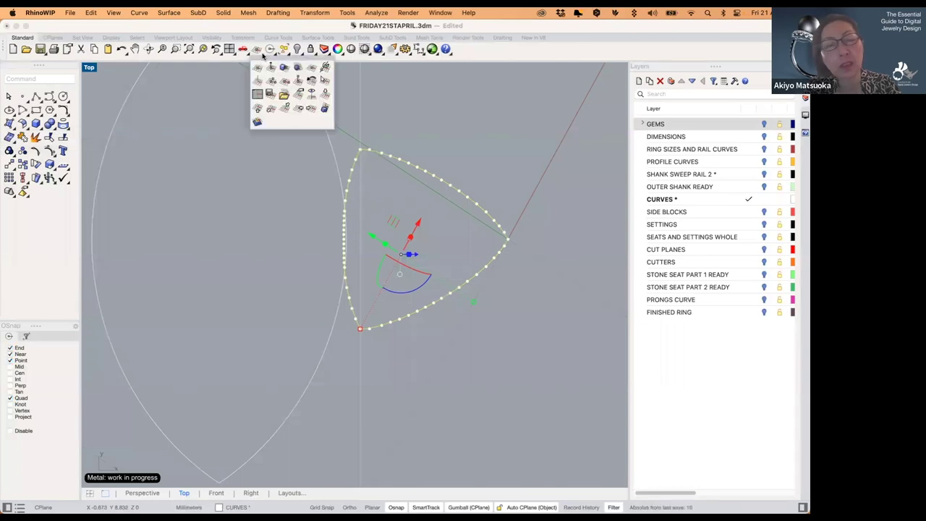
click(259, 108)
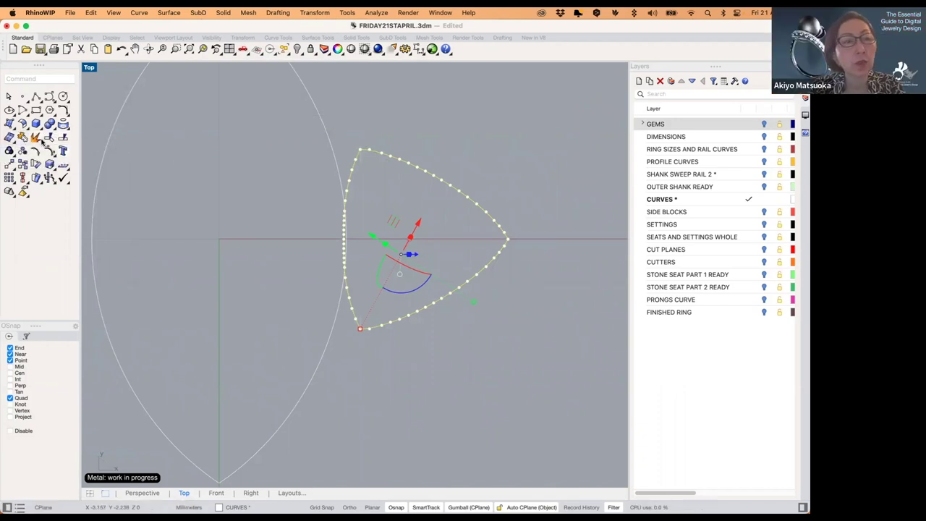
- Rebuild the three trillion sides with 6 points each and degree 3, and clear the selection
click(68, 118)
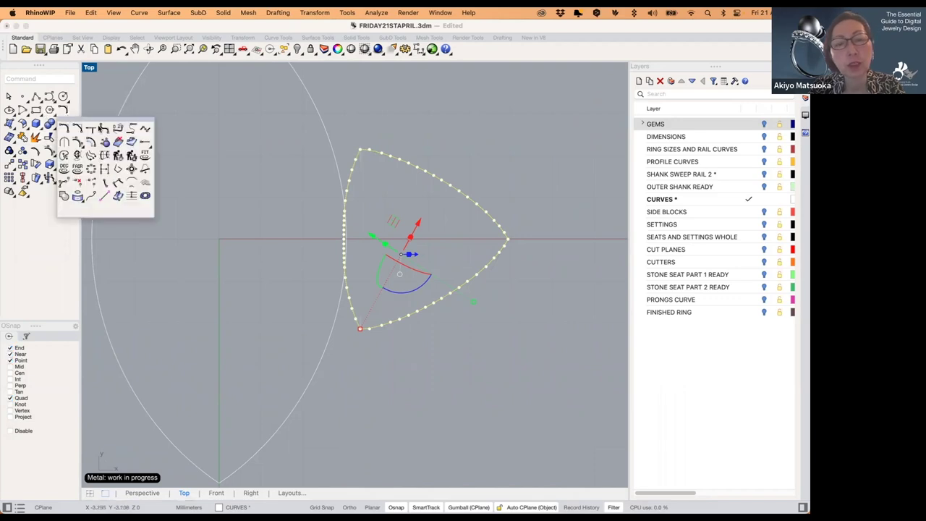
click(118, 153)
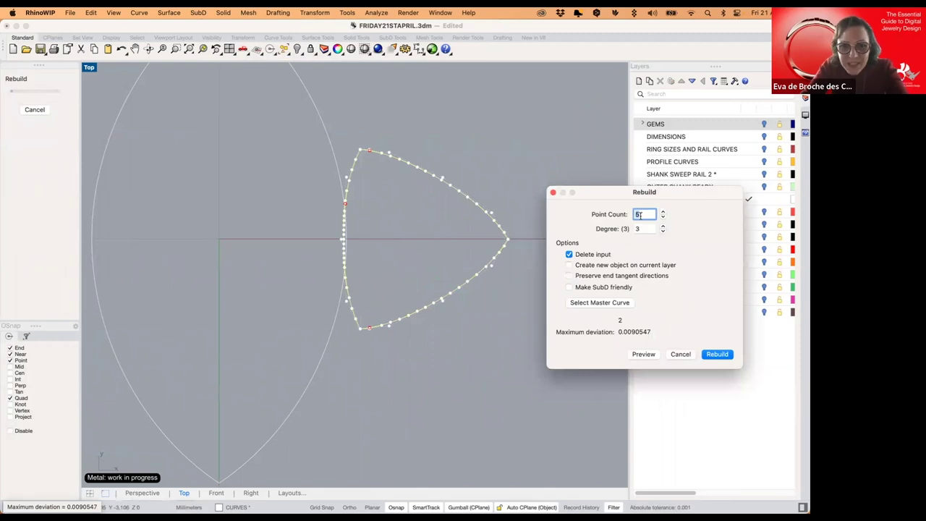
click(717, 354)
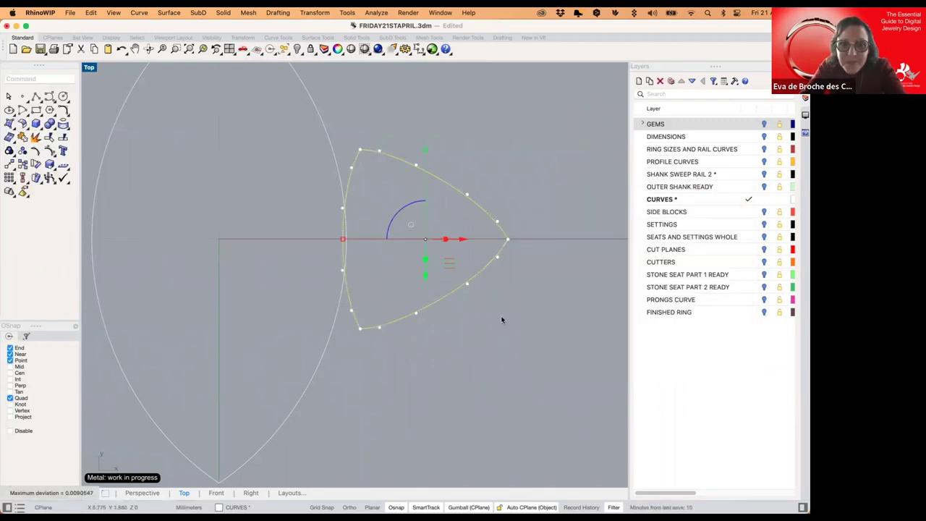
key(Escape)
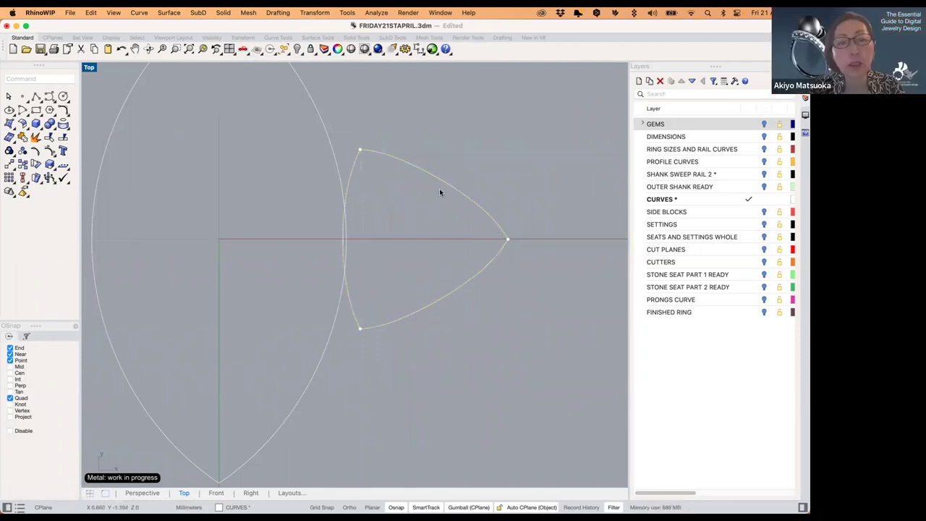
- Delete the three point objects from the trillion's corners
drag(495, 206, 531, 270)
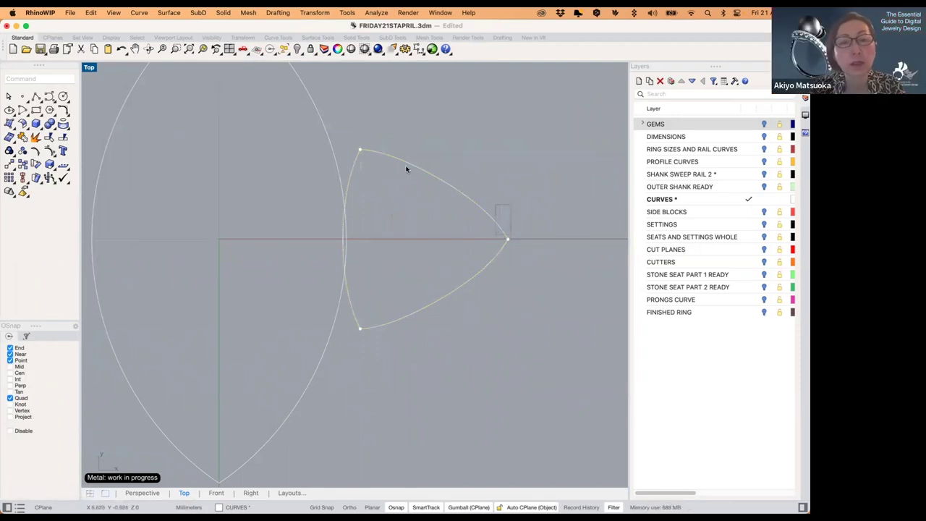
key(Delete)
drag(339, 142, 374, 170)
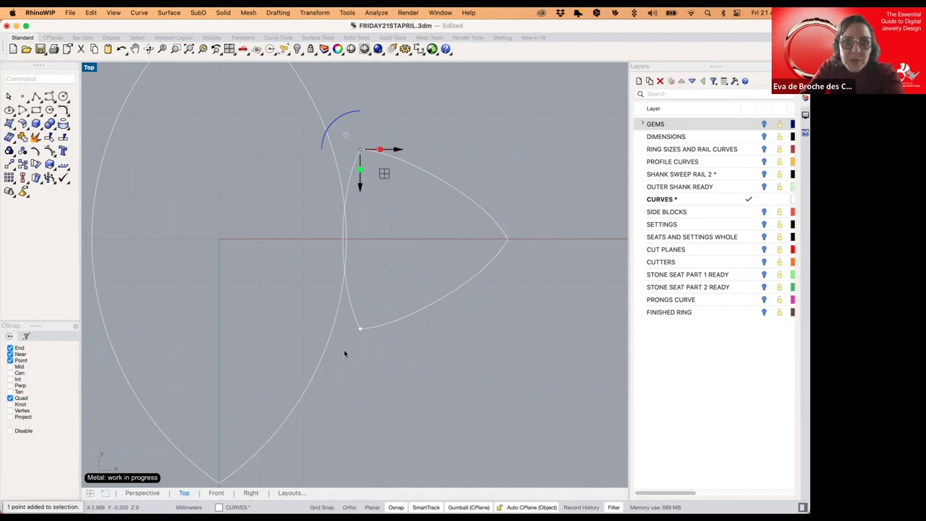
click(360, 329)
- Join the three rebuilt trillion sides into one closed curve
drag(486, 159, 354, 348)
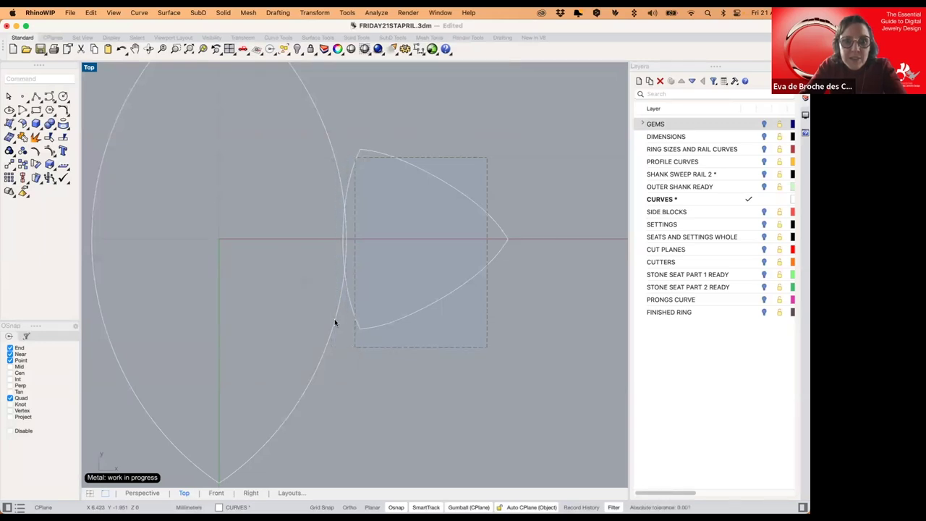
click(23, 137)
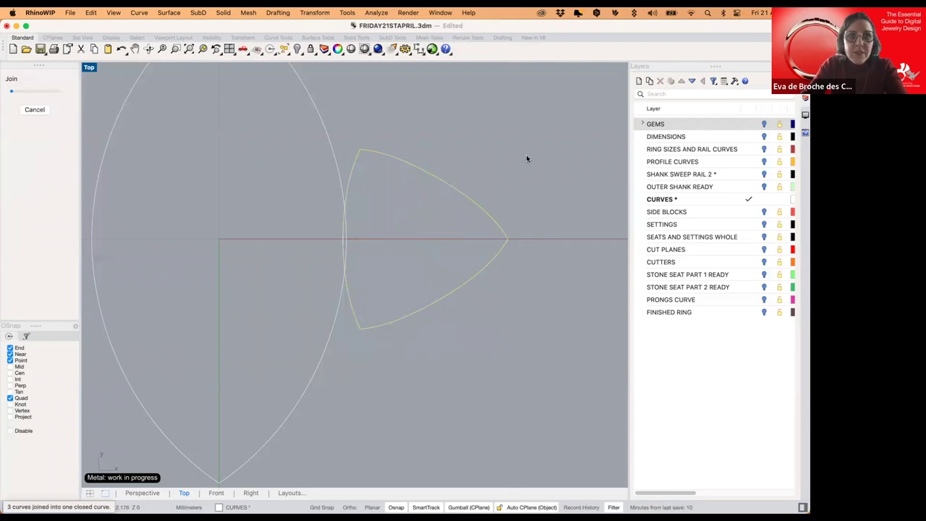
key(super+j)
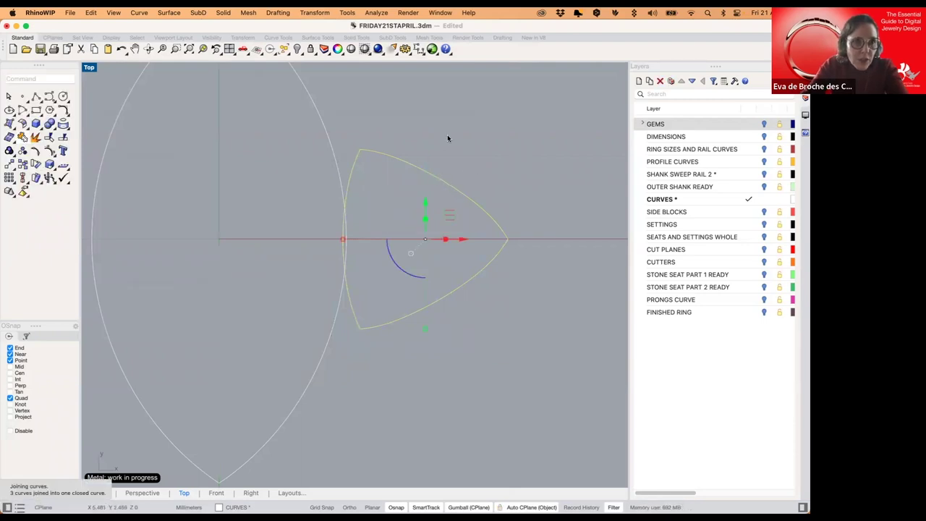
click(447, 138)
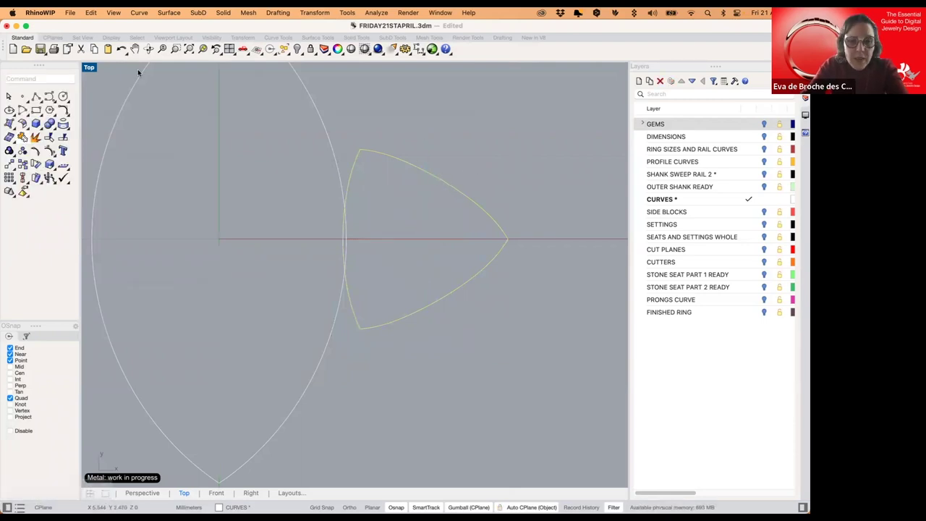
- Return to the four-viewport layout, turn on the GEMS layer, and compare the rebuilt outlines with the stones in Perspective
double_click(89, 67)
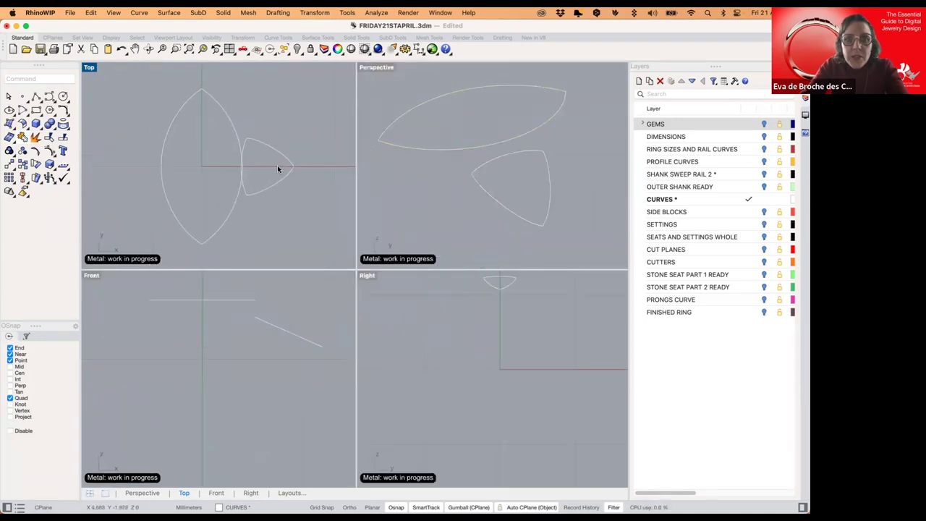
right_drag(472, 170, 478, 151)
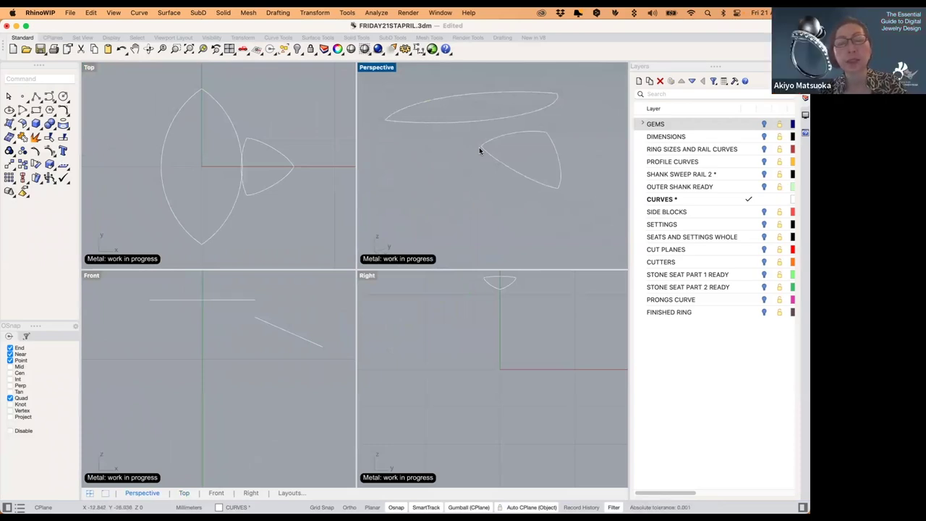
click(764, 124)
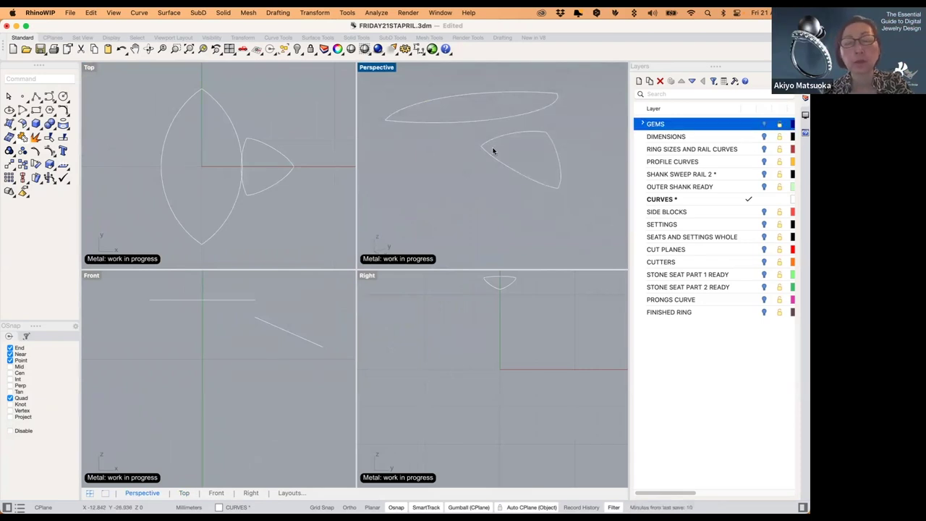
right_drag(493, 151, 393, 241)
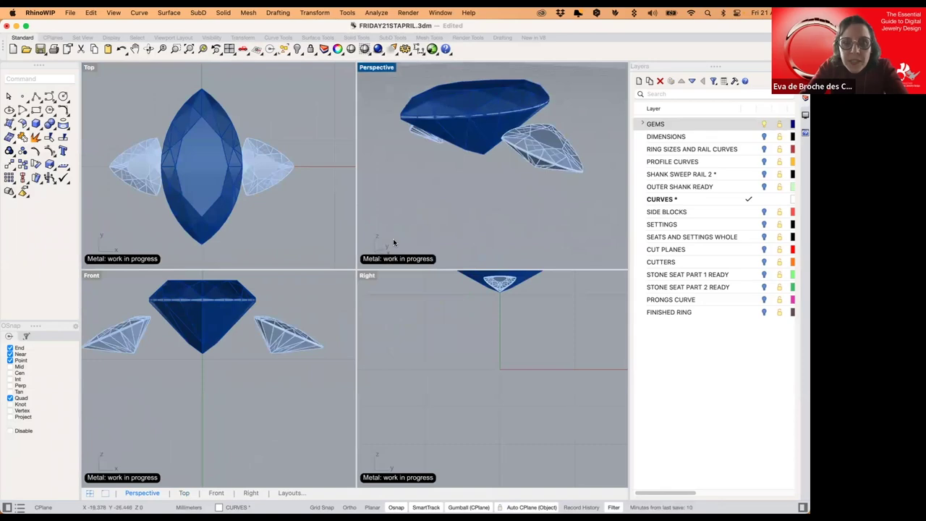
- Move the marquise outline curve down about 0.15 mm to the lower edge of the stone's girdle
right_drag(395, 242, 360, 154)
key(ctrl+m)
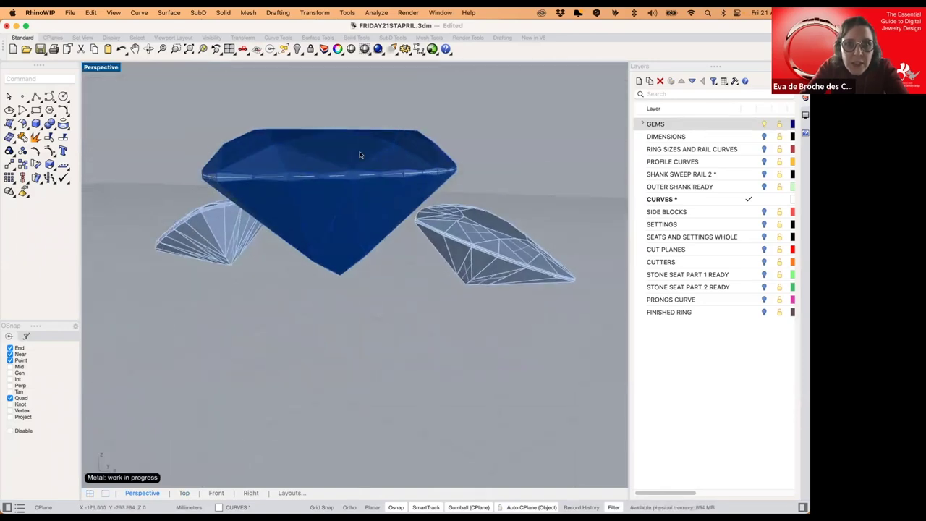
scroll(289, 178, up, 2)
click(284, 176)
click(317, 194)
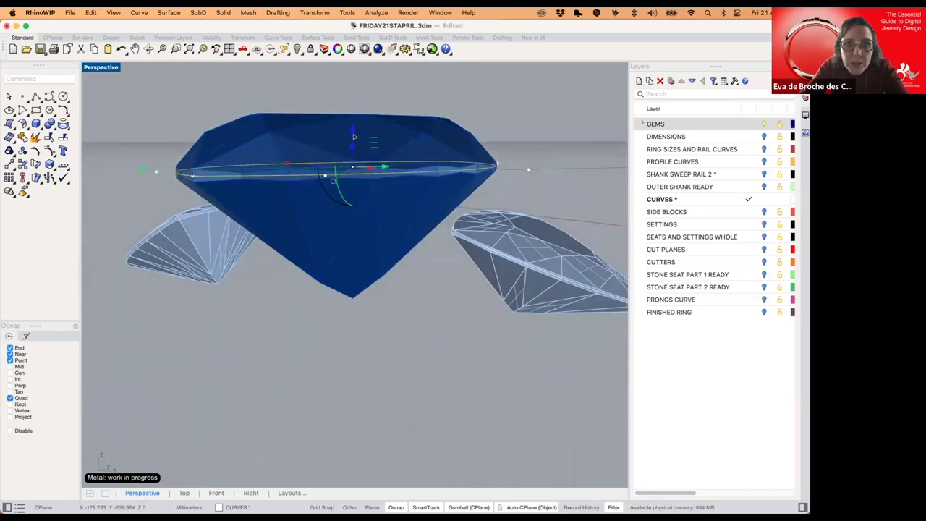
drag(354, 137, 354, 143)
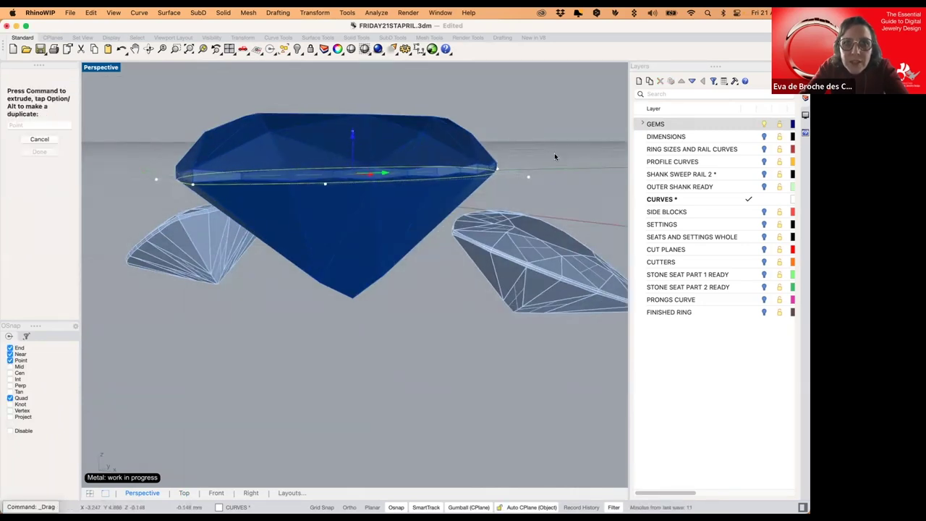
click(486, 249)
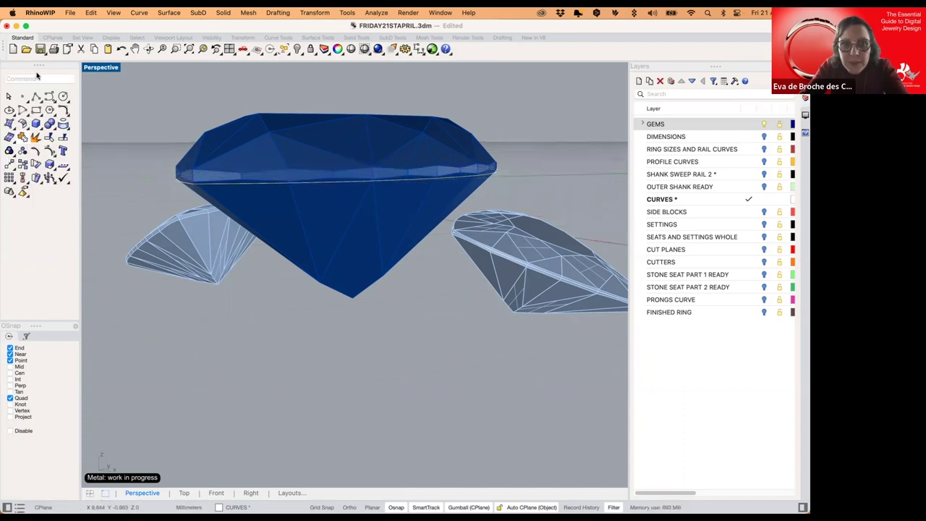
- Move the trillion outline curve slightly down along its tilted vertical axis to the lower edge of the trillion's girdle
click(499, 240)
double_click(95, 69)
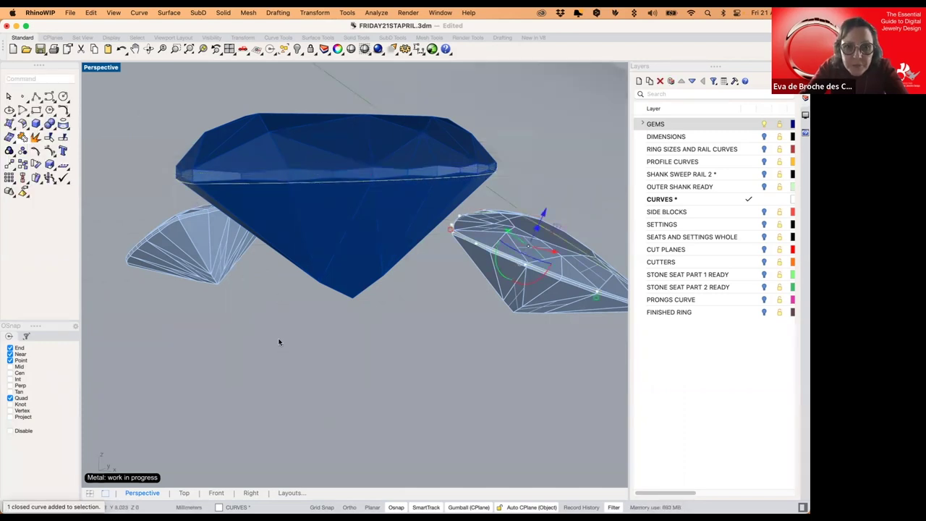
scroll(286, 325, up, 2)
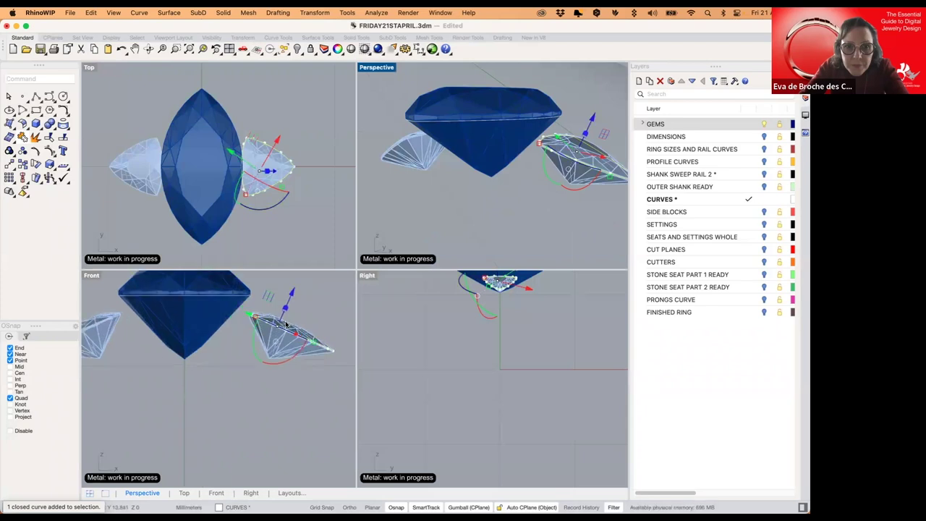
scroll(286, 325, up, 3)
scroll(265, 315, up, 2)
drag(263, 314, 265, 312)
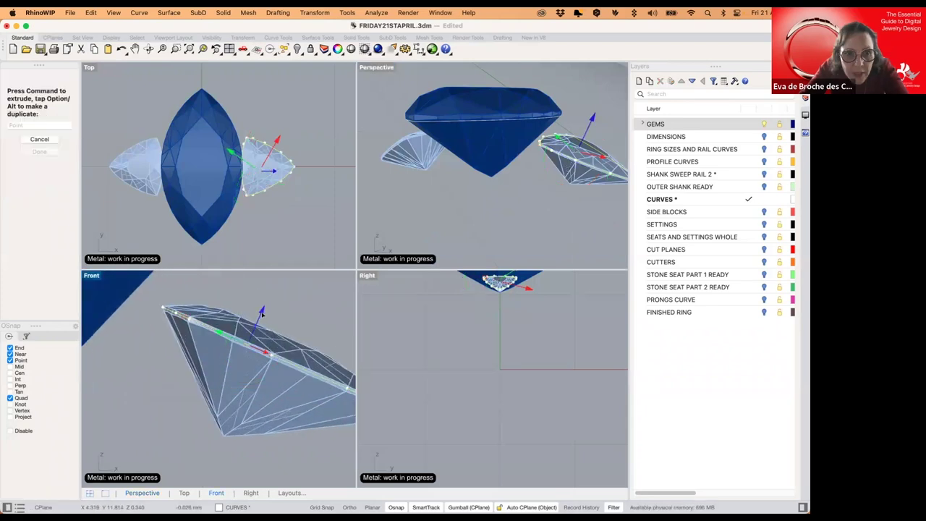
- Extrude the marquise outline downwards about 5.5 mm as a closed solid, with SETTINGS as the current layer
click(486, 126)
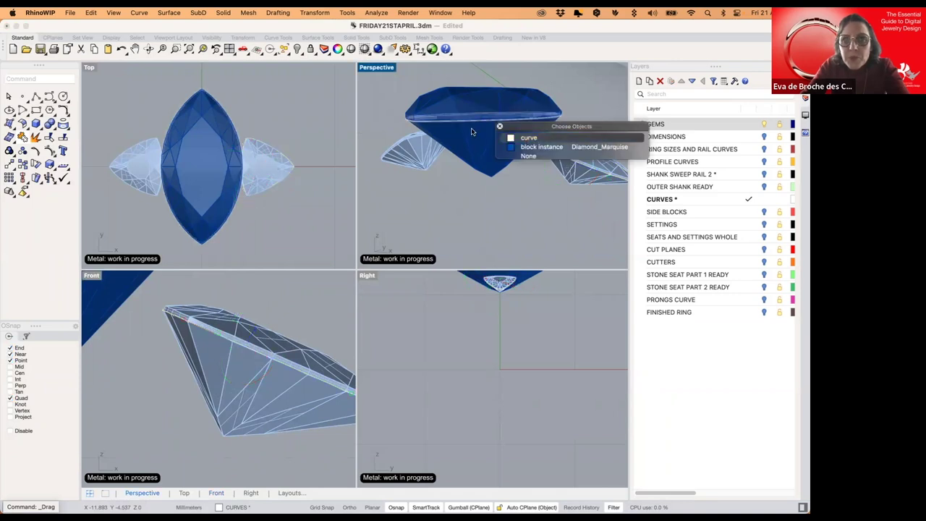
scroll(465, 134, down, 4)
scroll(260, 180, down, 5)
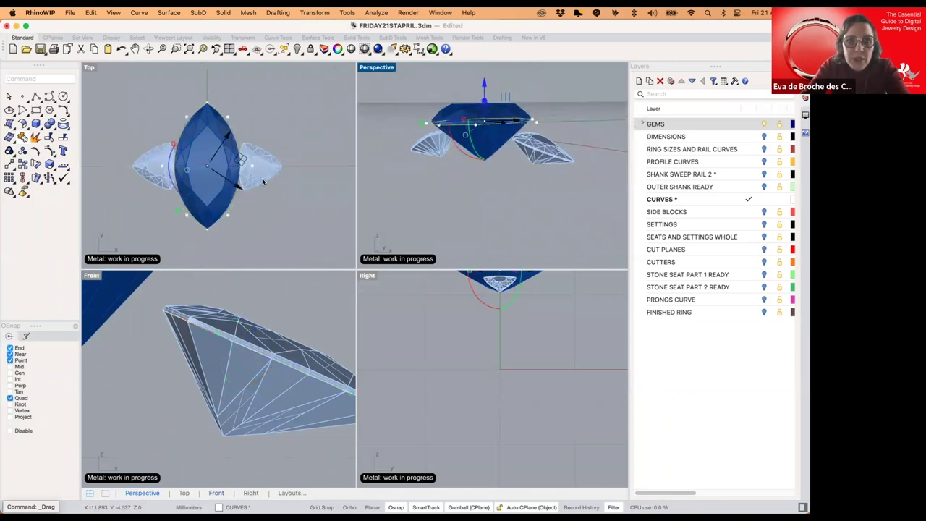
scroll(230, 339, down, 10)
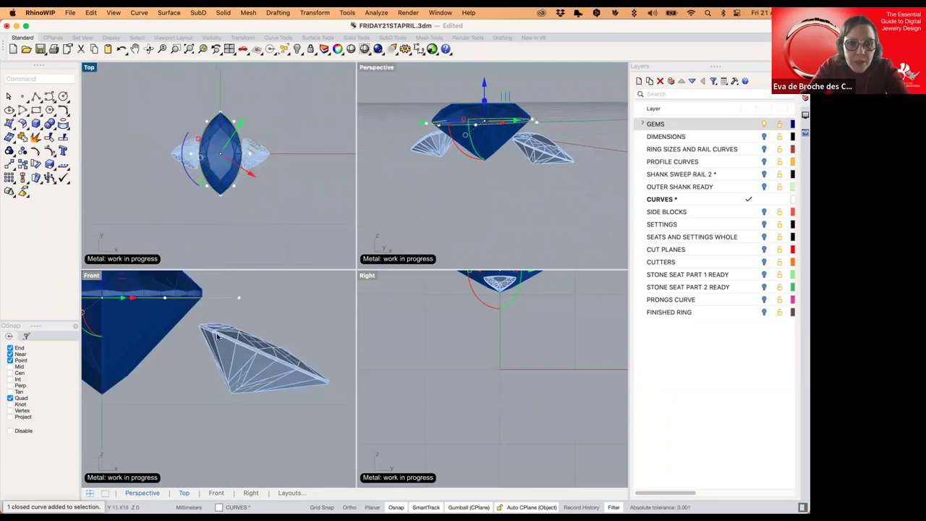
right_drag(226, 338, 283, 335)
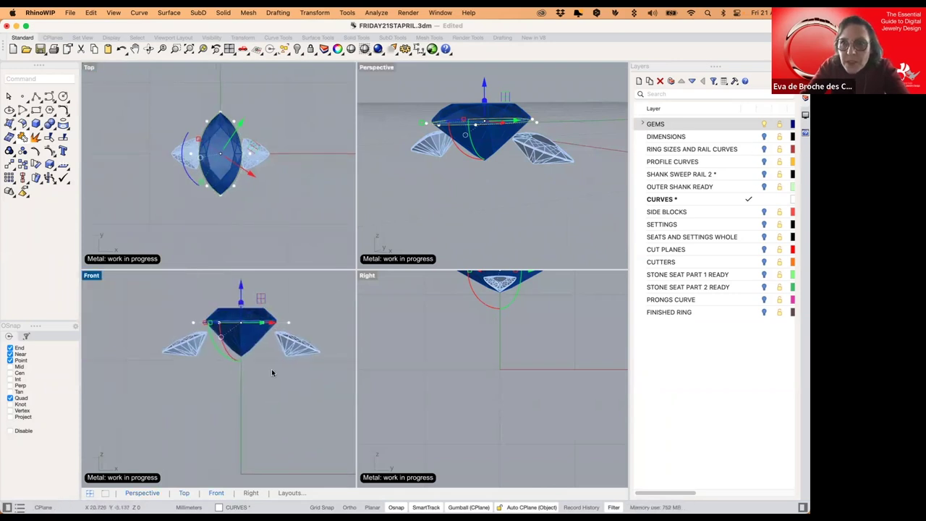
click(41, 130)
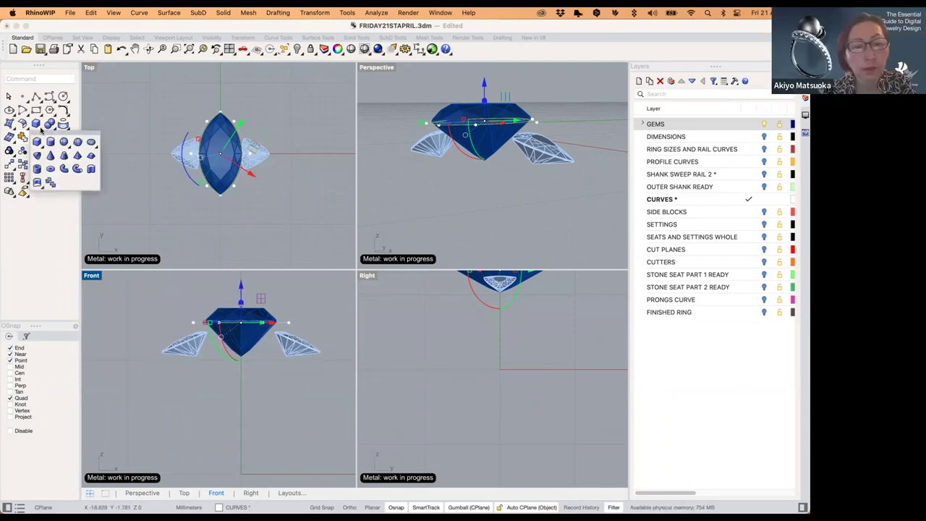
click(91, 169)
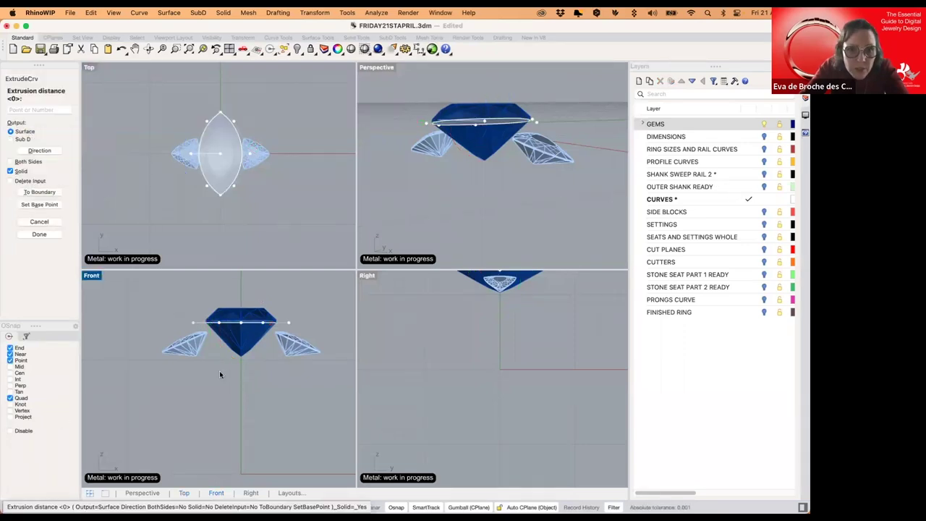
click(756, 224)
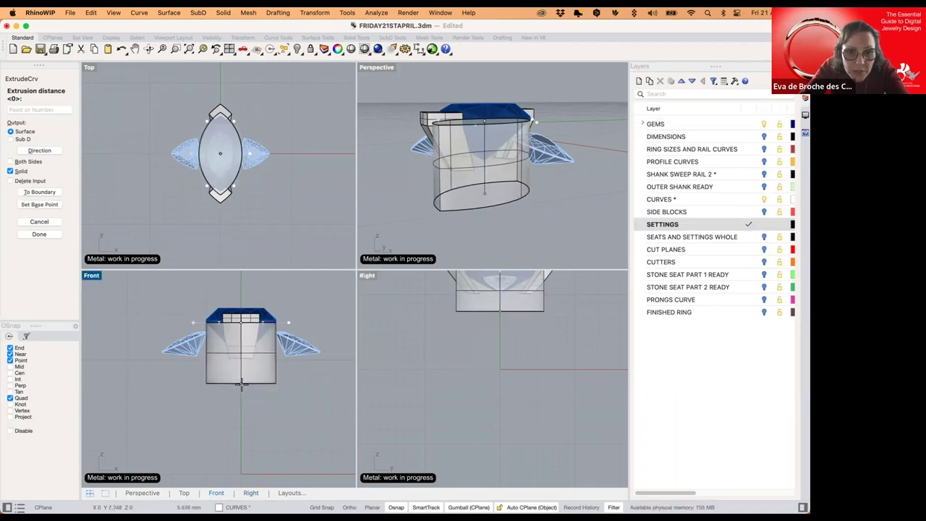
click(242, 385)
key(Escape)
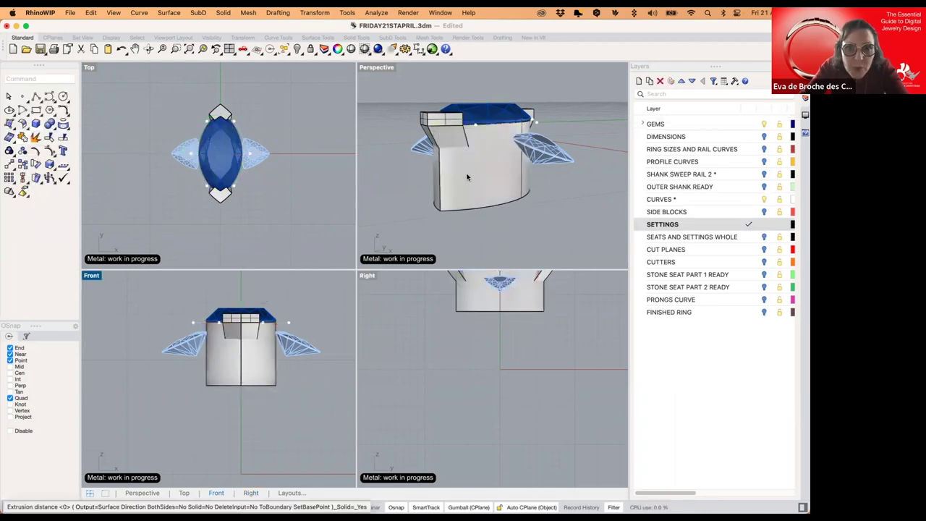
- Hide the two claw blocks at the marquise's tips
right_drag(471, 176, 463, 210)
click(436, 159)
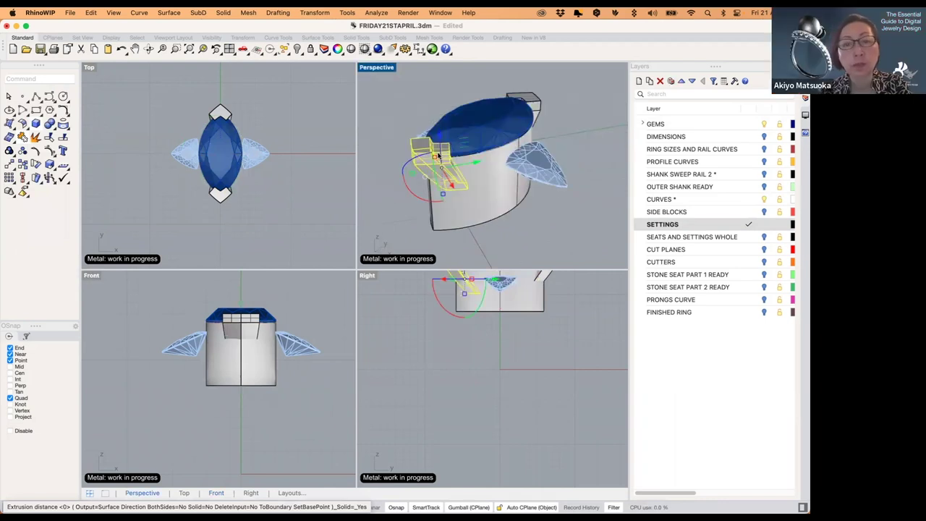
click(296, 48)
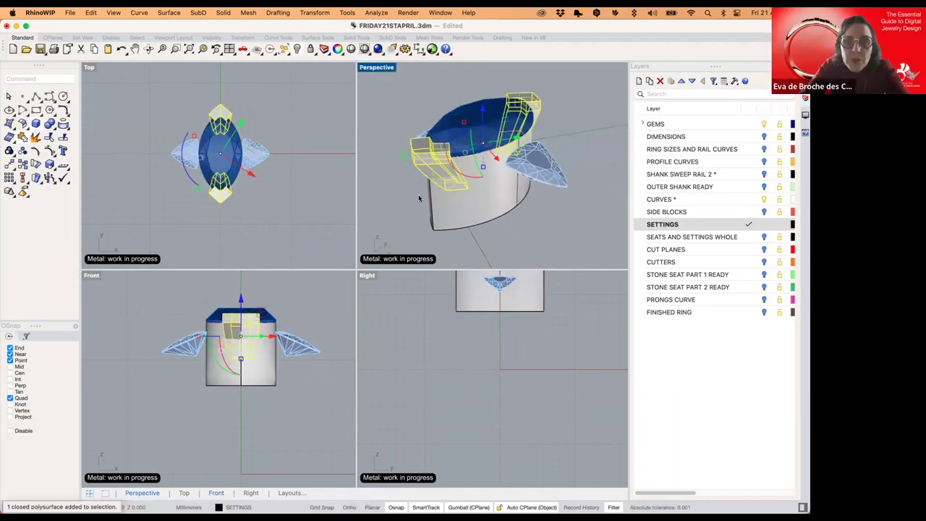
- Extrude the trillion outline as a closed solid beneath its stone, perpendicular to the tilted curve
scroll(301, 342, up, 5)
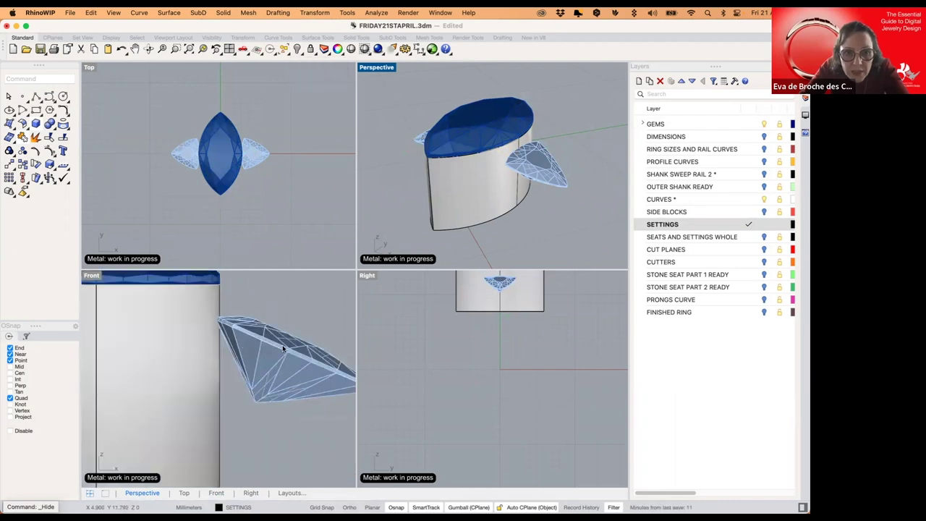
click(276, 348)
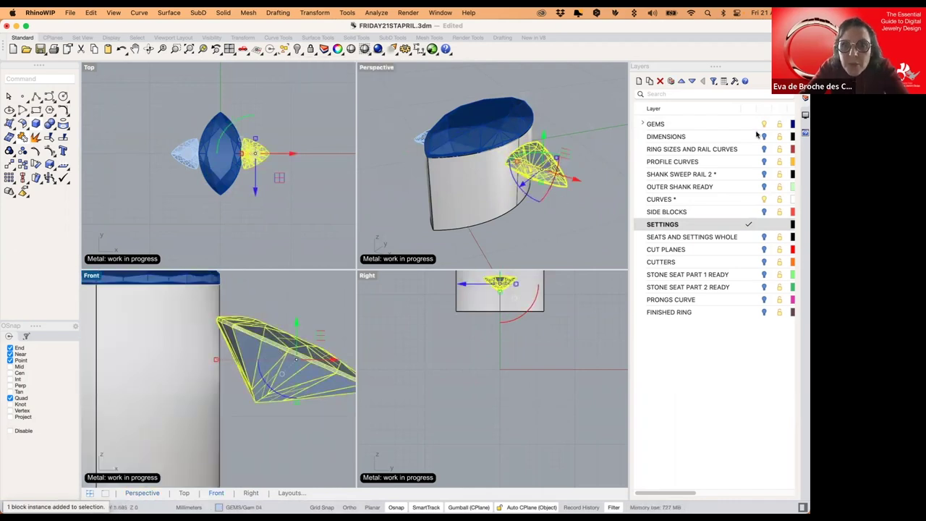
click(583, 149)
click(764, 125)
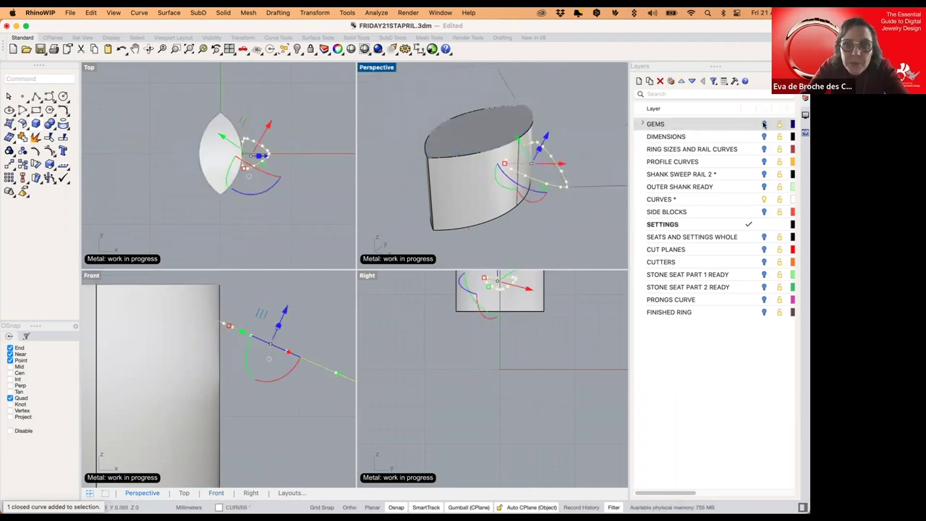
key(super+z)
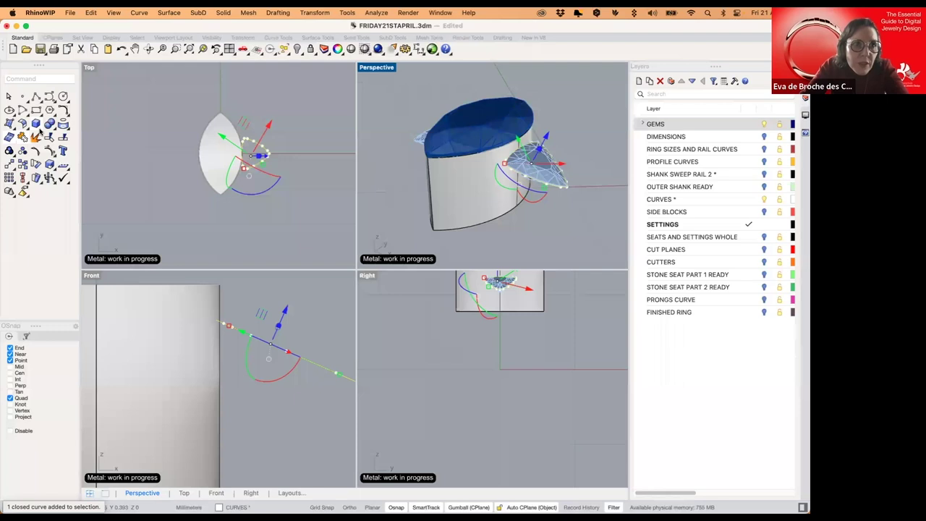
click(39, 128)
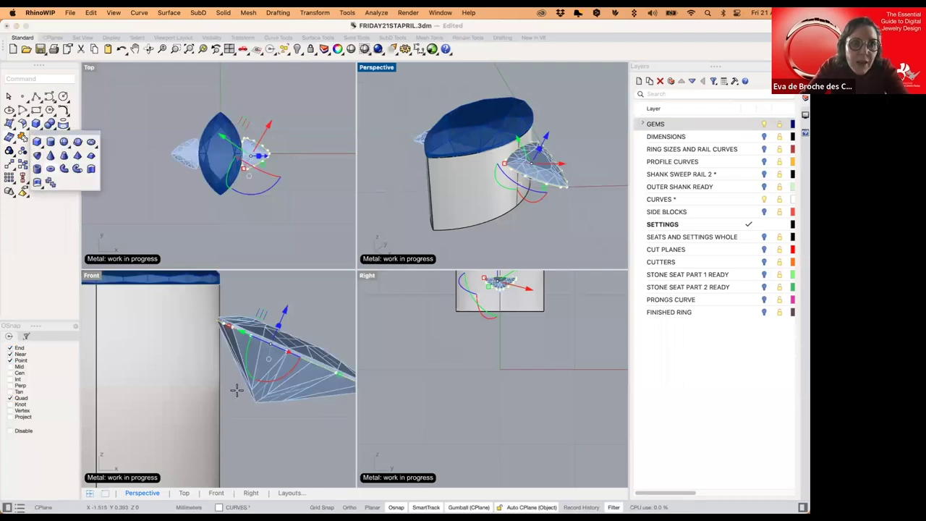
right_click(226, 351)
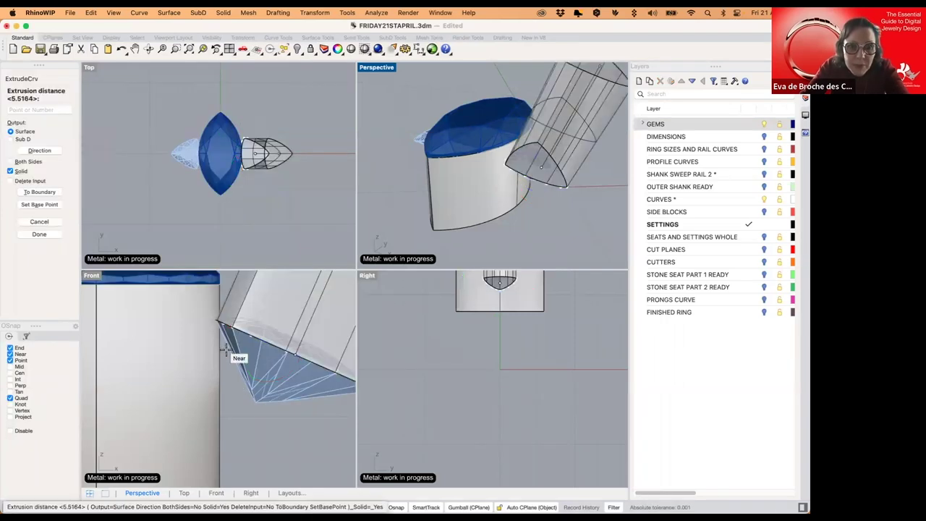
scroll(227, 376, down, 5)
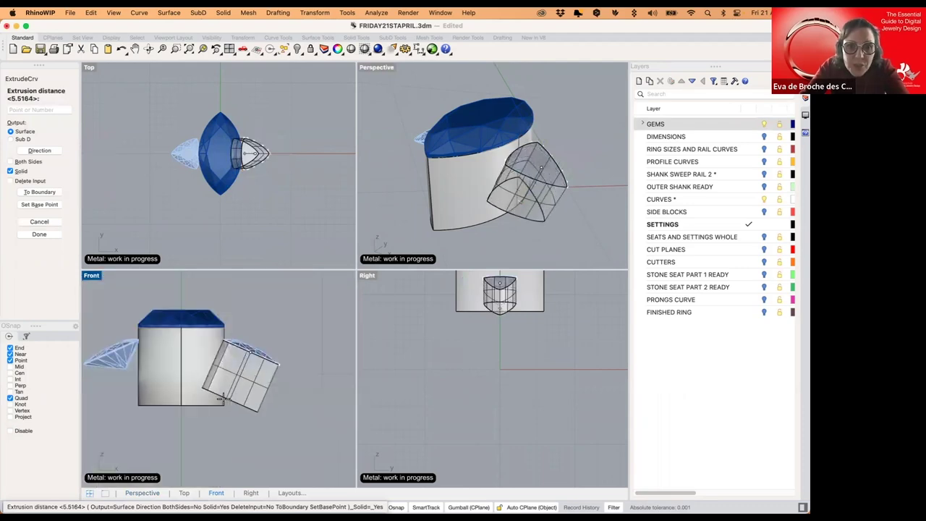
click(283, 358)
click(312, 309)
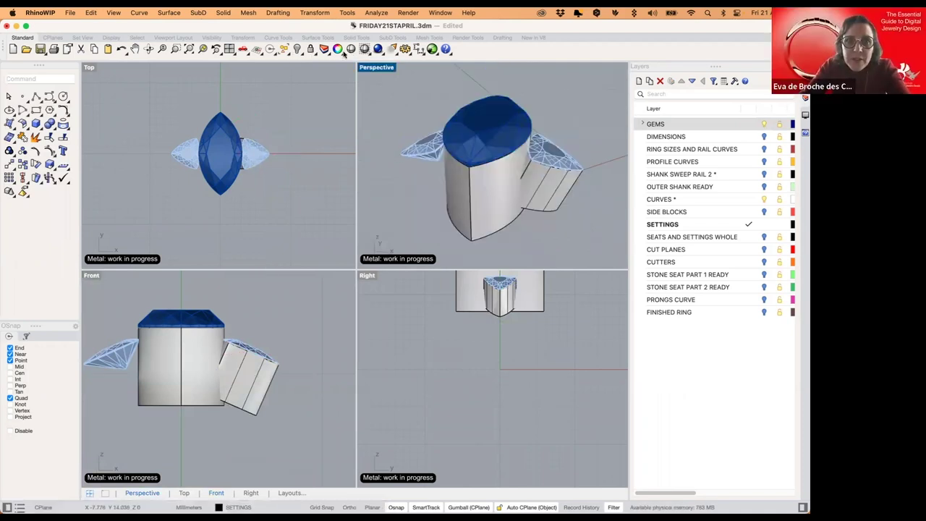
- Set the Perspective construction plane to world Bottom
click(258, 49)
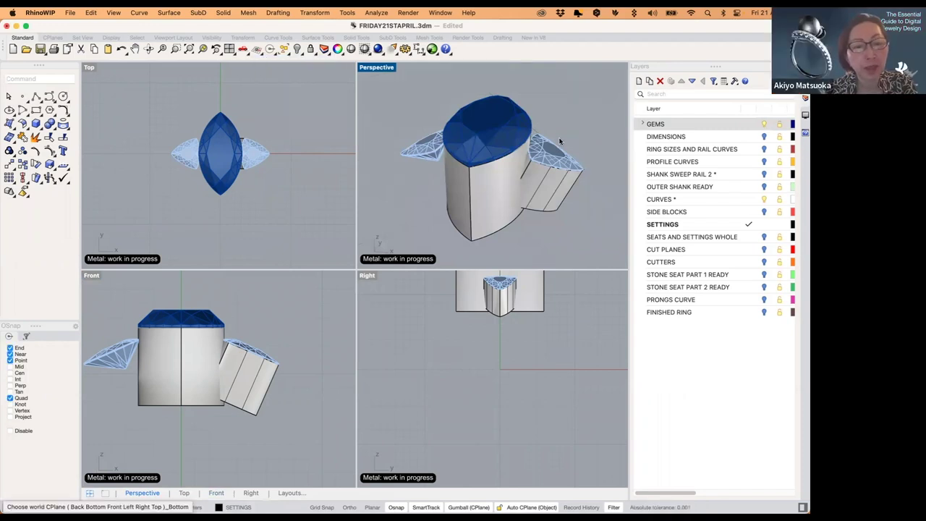
shift+right_drag(536, 151, 538, 154)
shift+right_drag(496, 197, 497, 198)
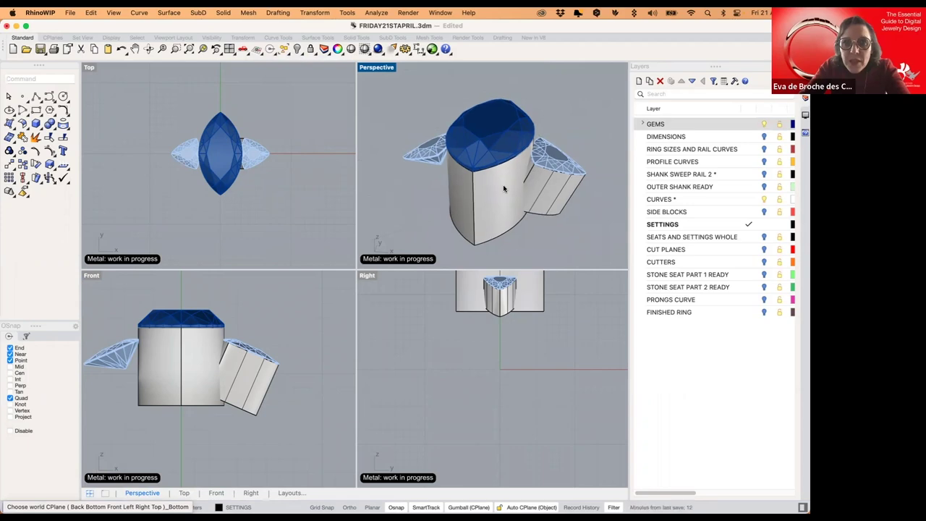
right_drag(550, 209, 522, 194)
- Select the extruded marquise solid, show the hidden claw blocks again, and examine how the claws and trillion solid meet it
click(477, 199)
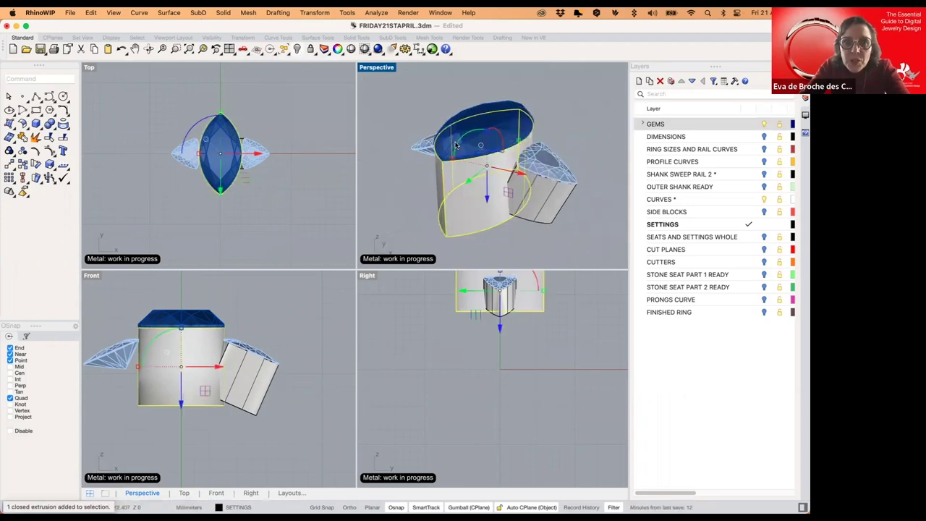
key(super+z)
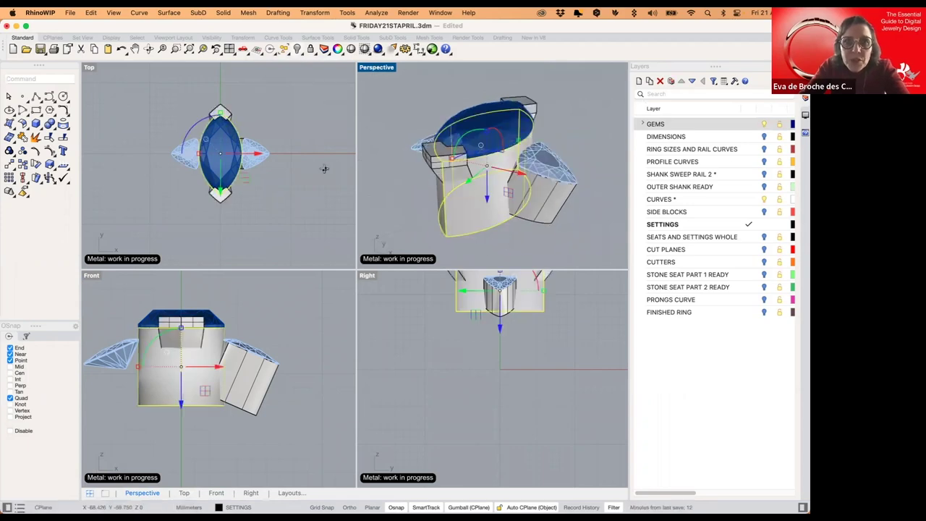
key(ctrl+m)
right_drag(311, 243, 215, 232)
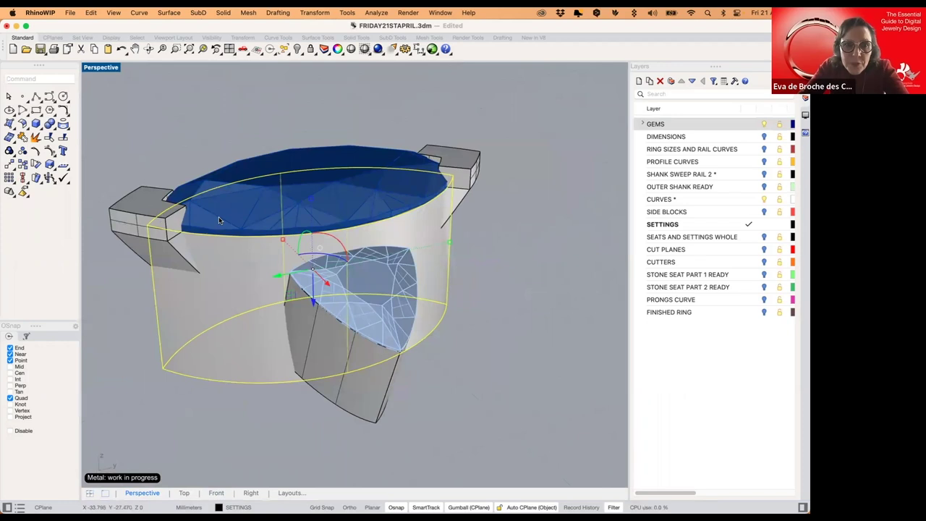
right_drag(241, 215, 180, 221)
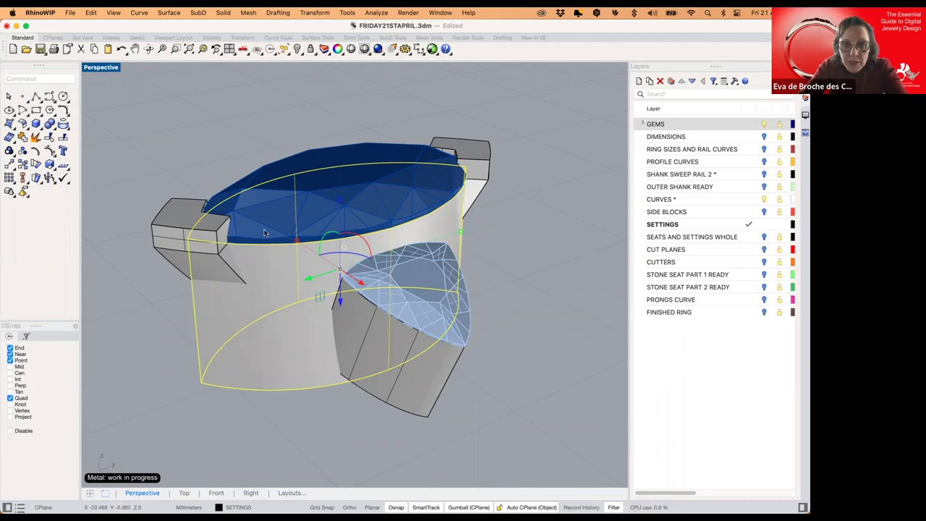
right_drag(258, 229, 403, 181)
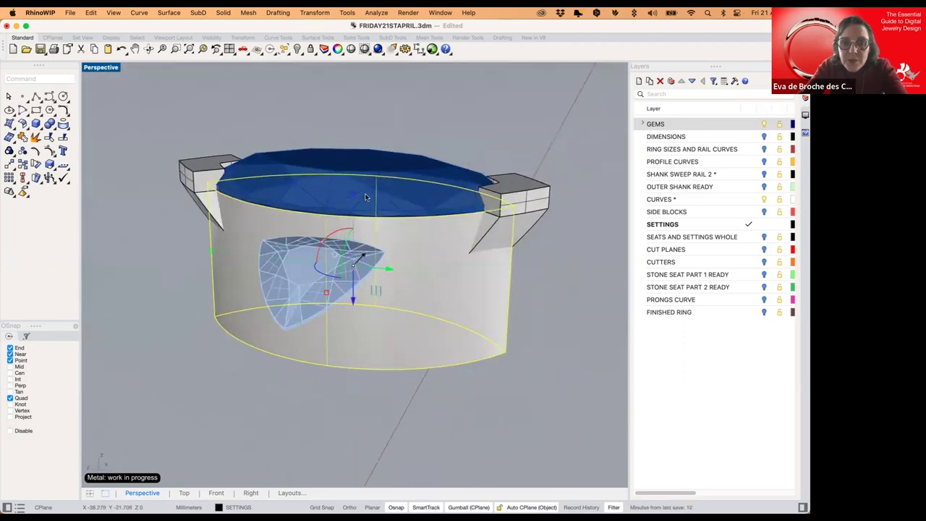
- Restore the four-viewport layout and frame the marquise setting in the Right view
double_click(104, 68)
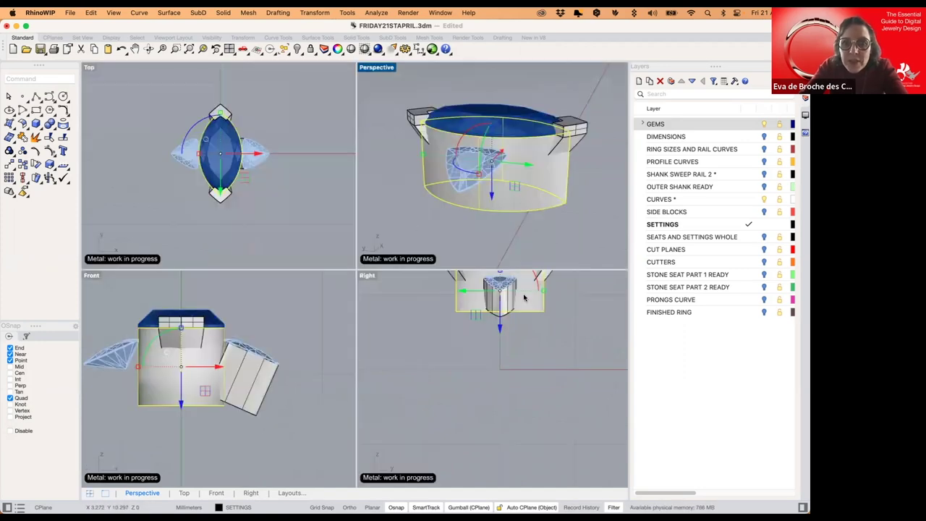
right_drag(529, 291, 566, 340)
scroll(538, 323, up, 4)
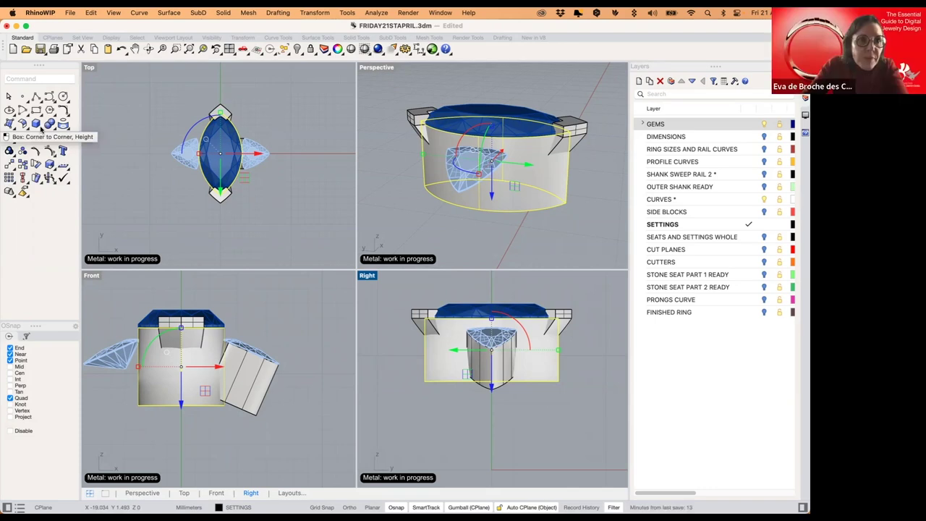
click(314, 12)
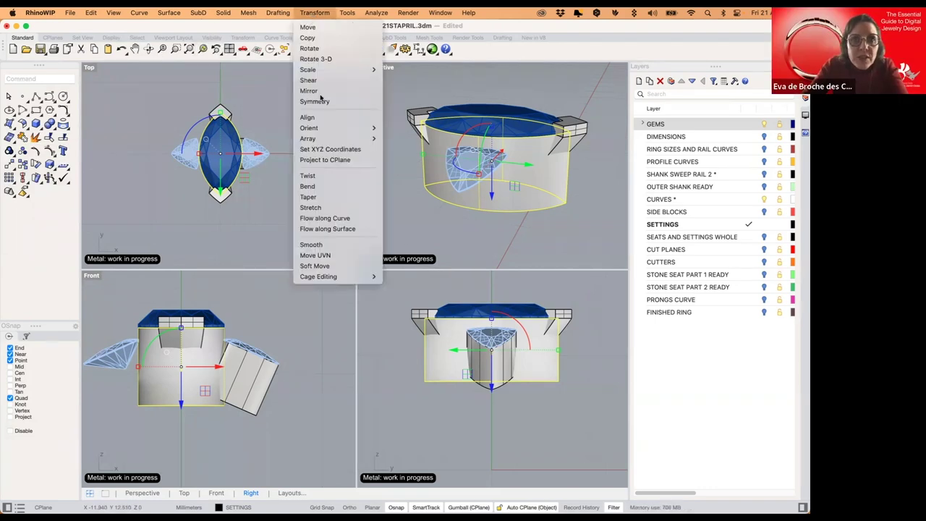
mouse_move(324, 276)
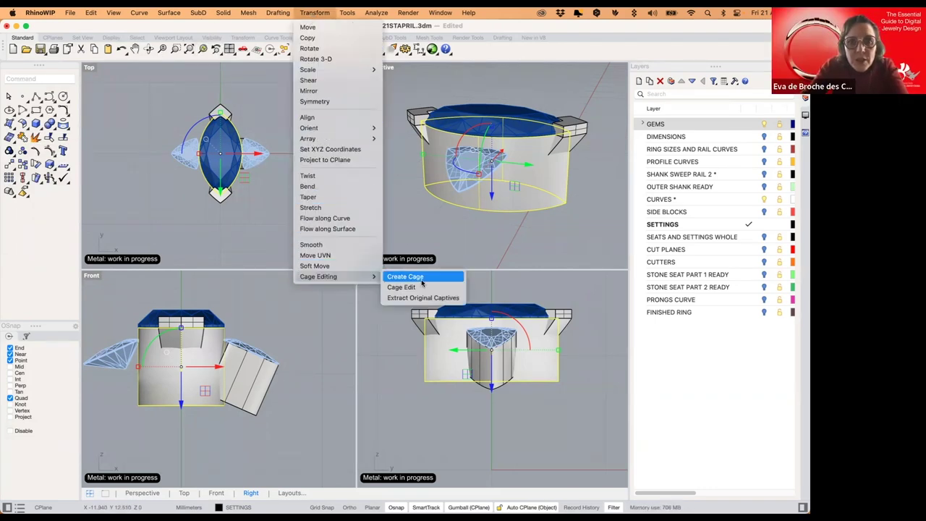
click(412, 286)
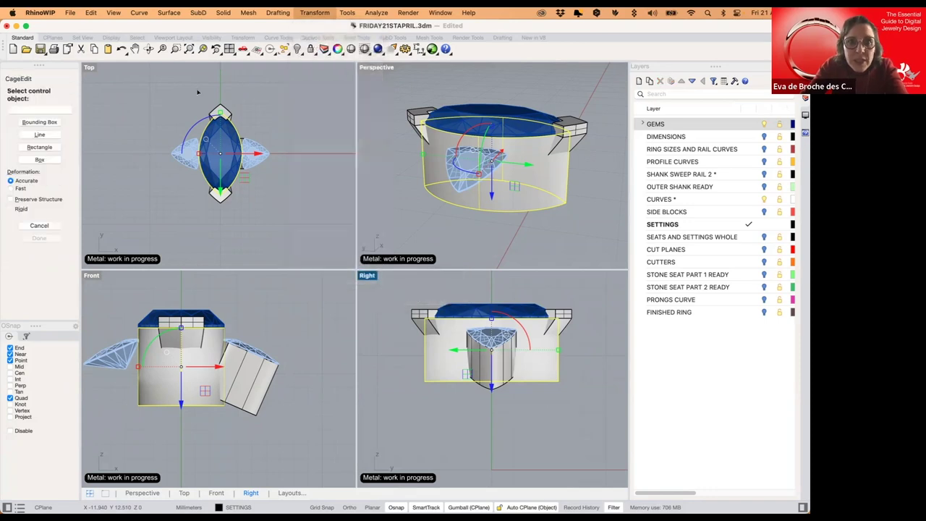
click(39, 123)
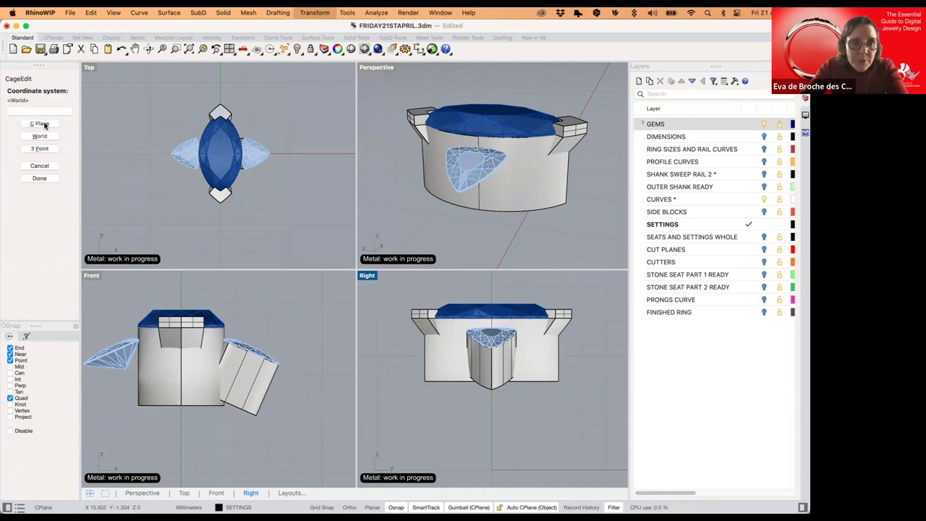
click(45, 123)
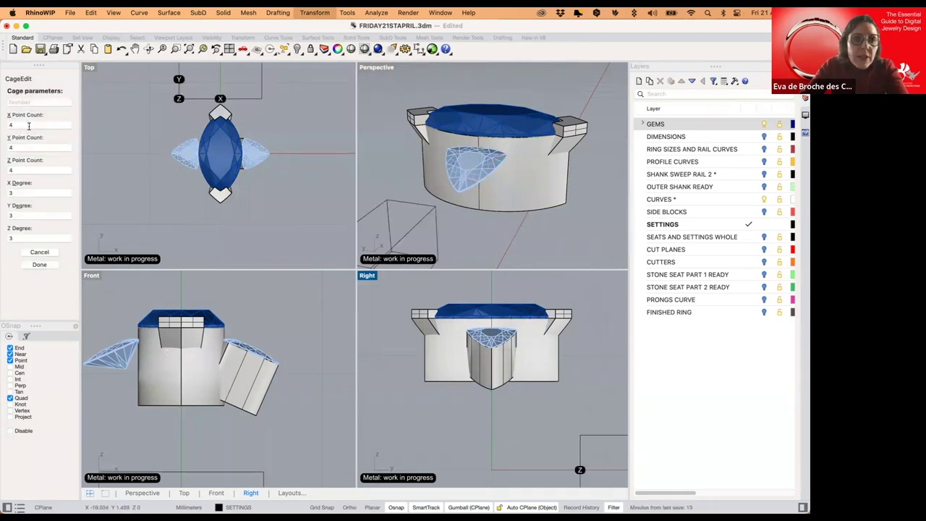
key(Escape)
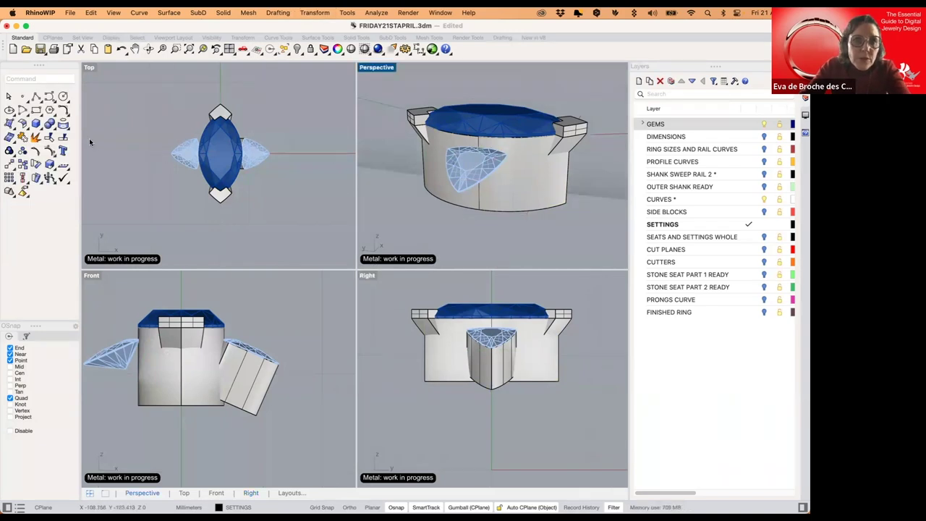
- Start a Cage Edit on the marquise solid, using its bounding box as control object and the World coordinate system
right_click(137, 94)
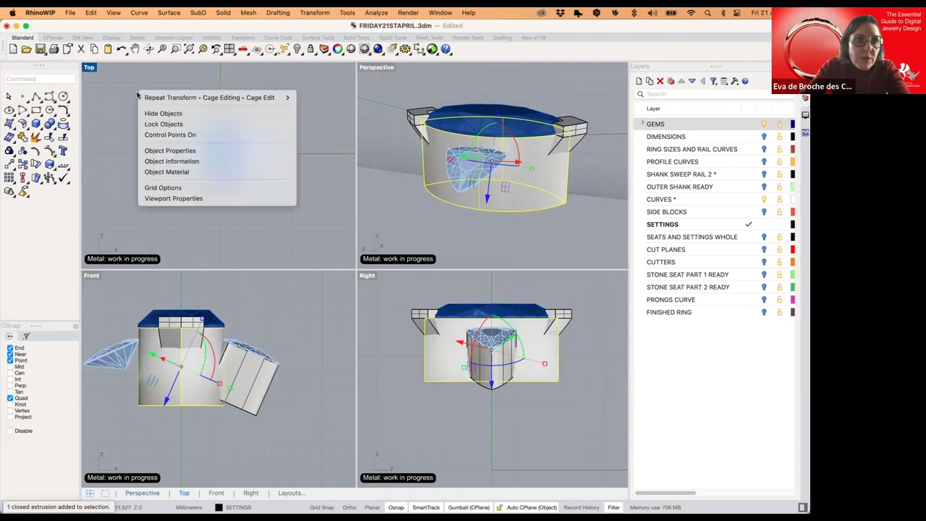
click(209, 98)
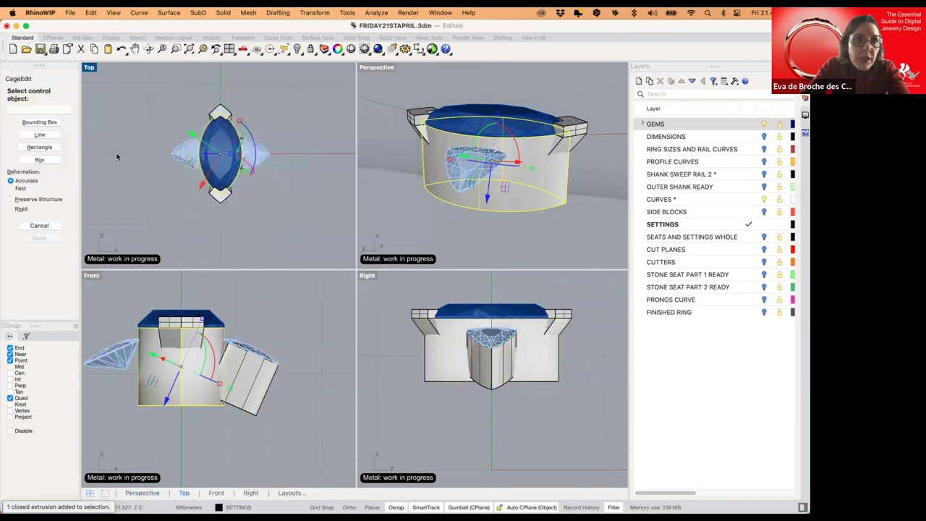
click(48, 123)
click(45, 140)
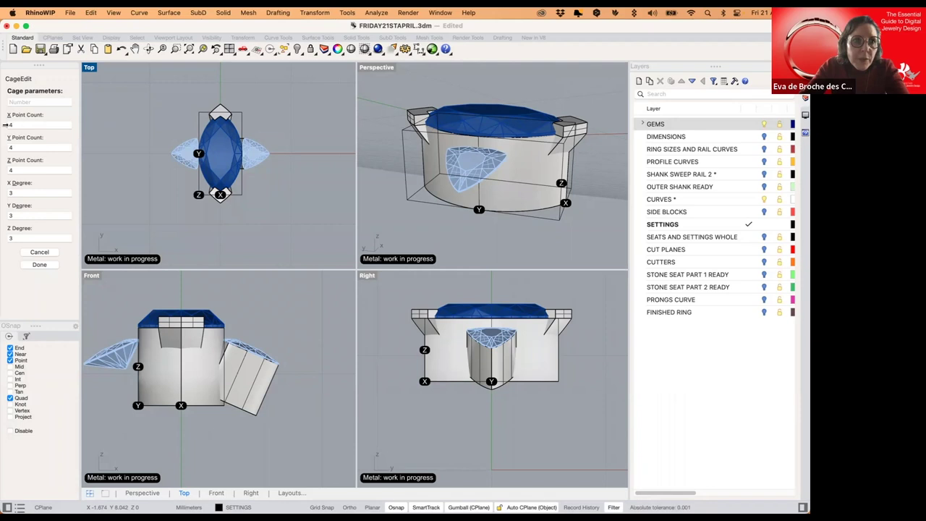
- Set the cage's X, Y and Z point counts to 3 and create it with the Global region
click(7, 124)
text(3)
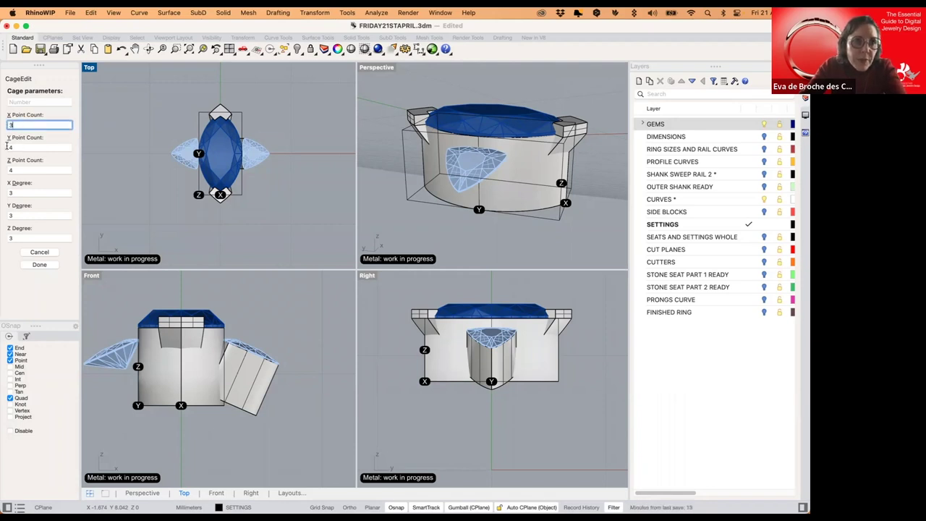
key(Return)
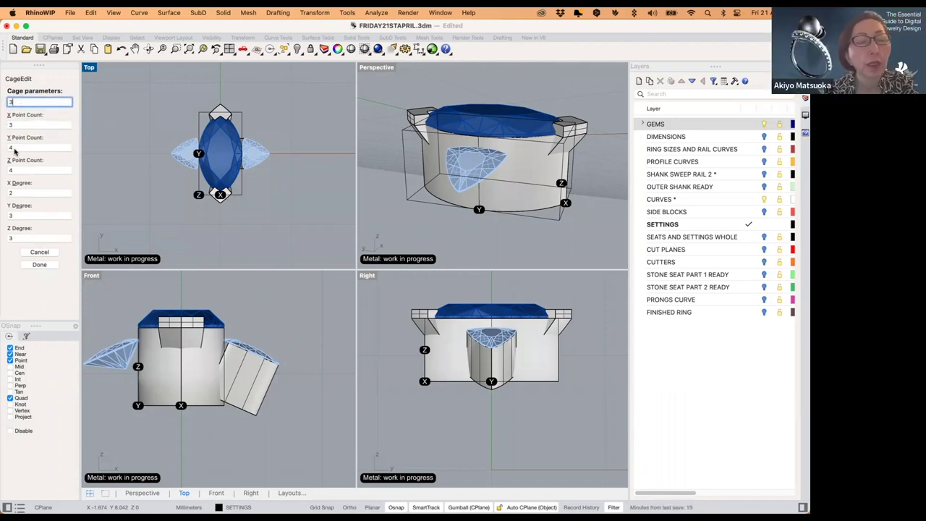
drag(15, 148, 7, 170)
text(3)
key(Return)
text(3)
key(Return)
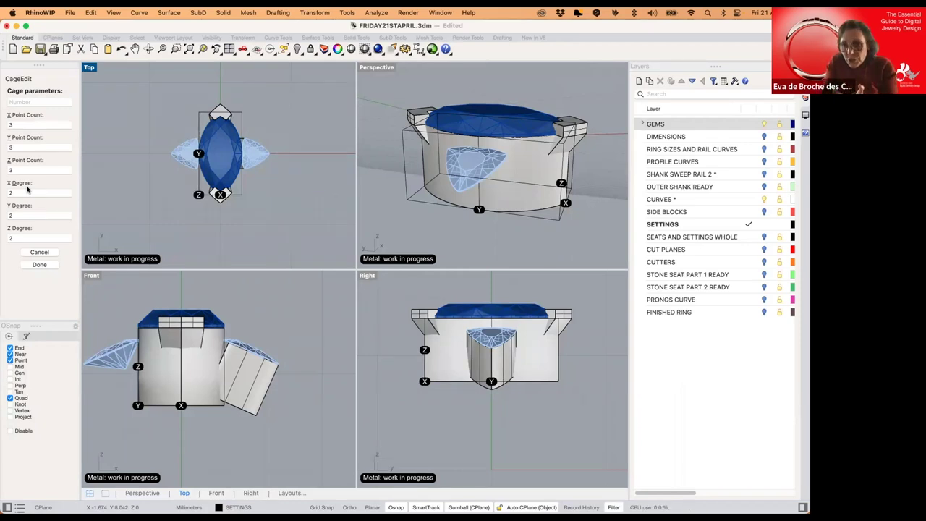
click(40, 264)
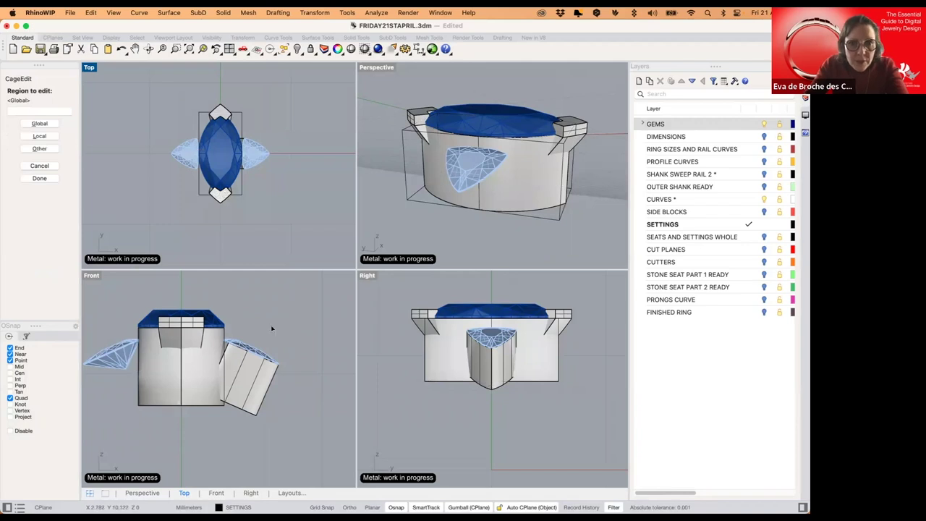
key(Return)
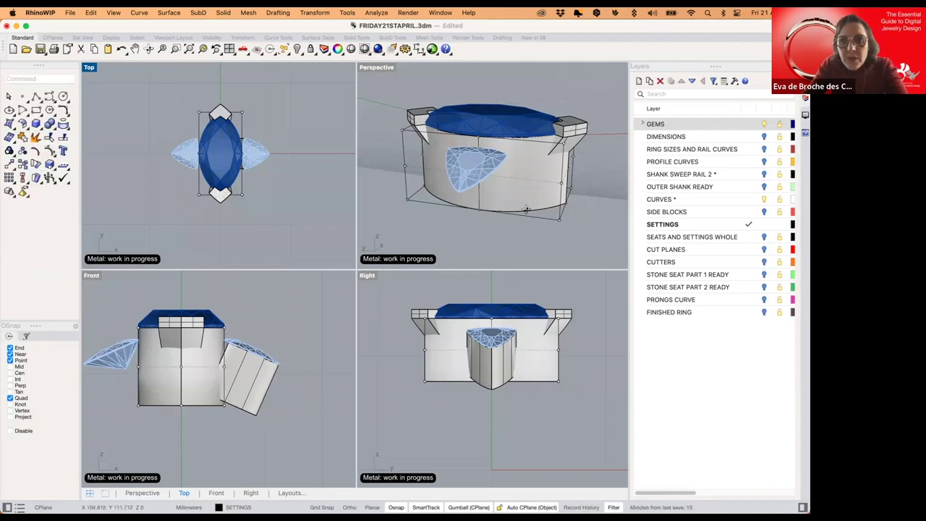
- Scale the cage's bottom layer of points inward in width and length so the marquise block tapers towards its base
right_drag(526, 209, 526, 211)
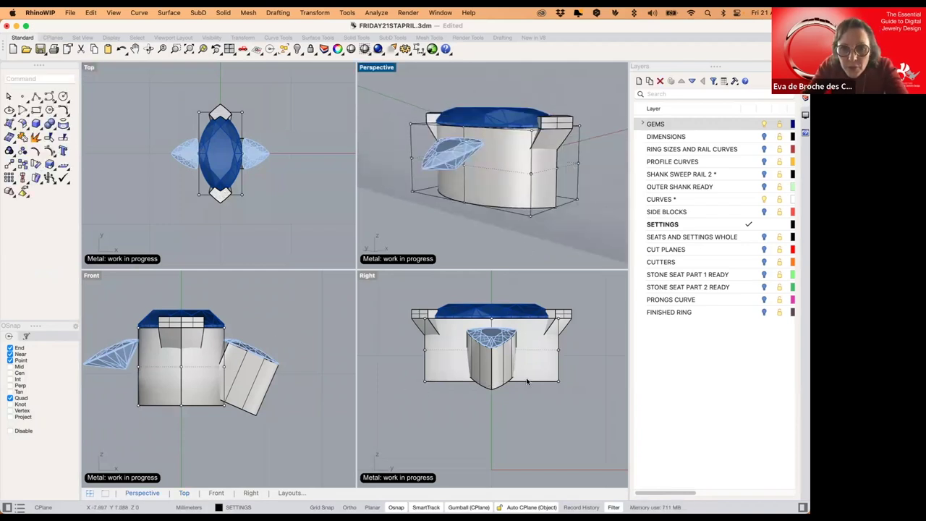
drag(569, 372, 413, 388)
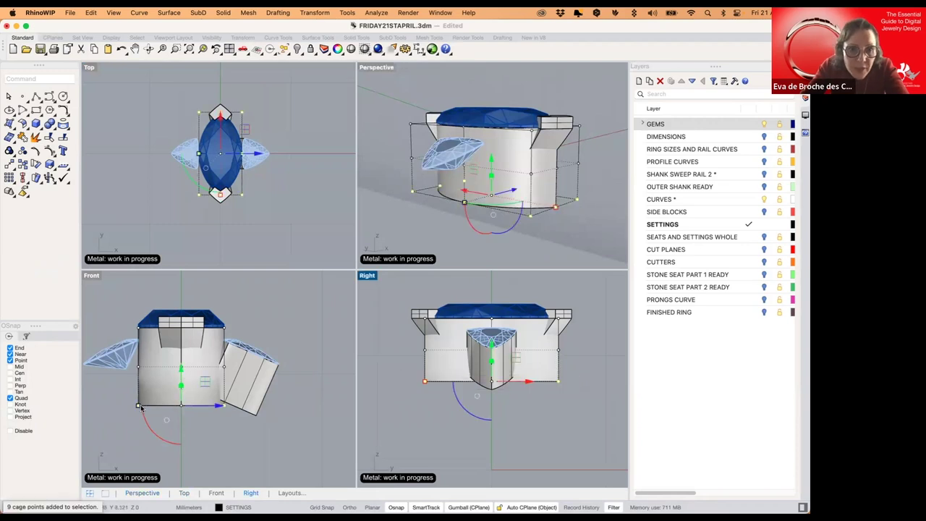
drag(142, 407, 161, 410)
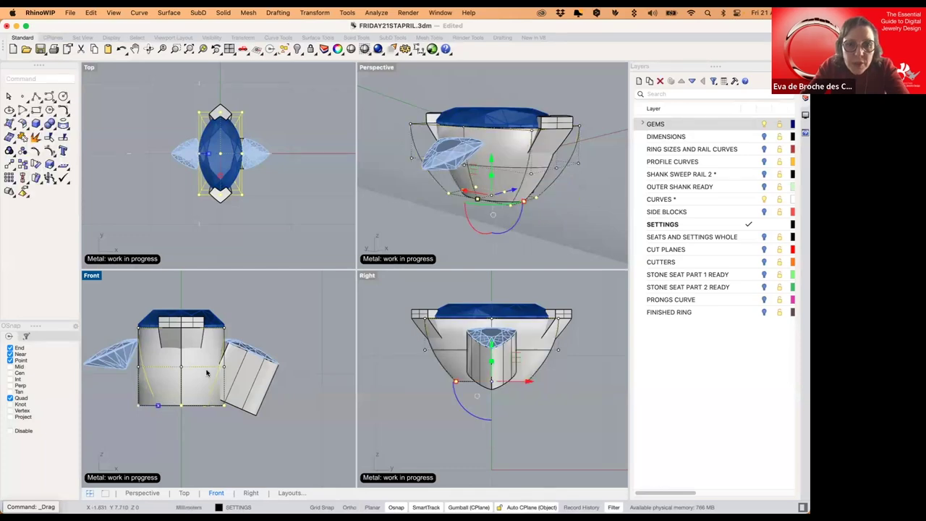
scroll(514, 186, up, 3)
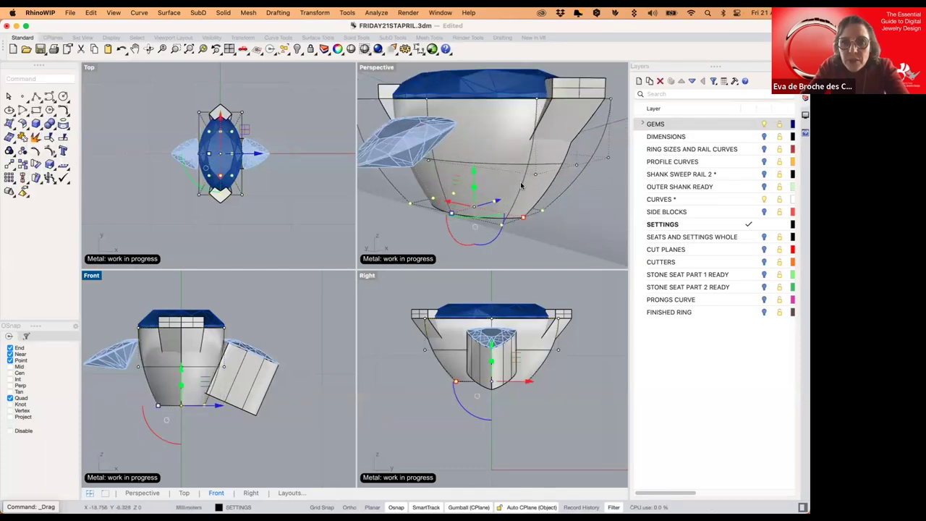
right_drag(521, 186, 444, 212)
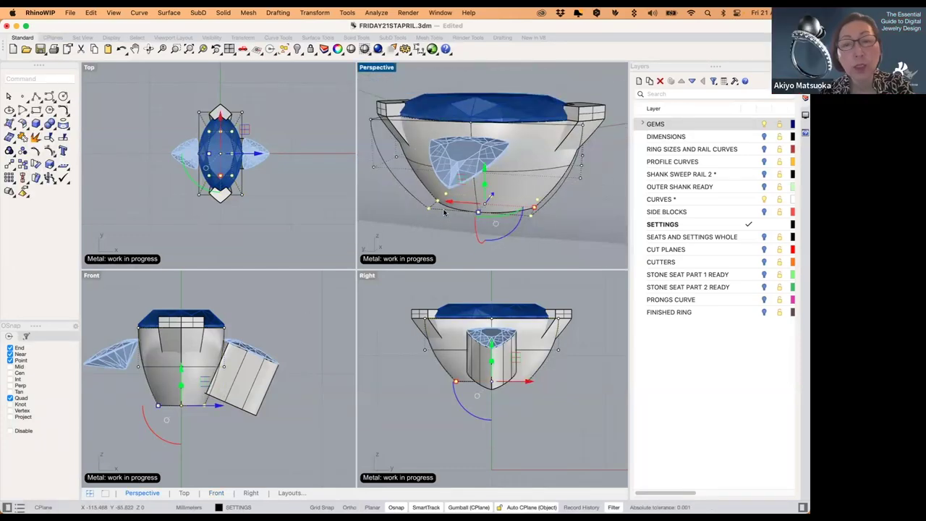
drag(533, 208, 527, 209)
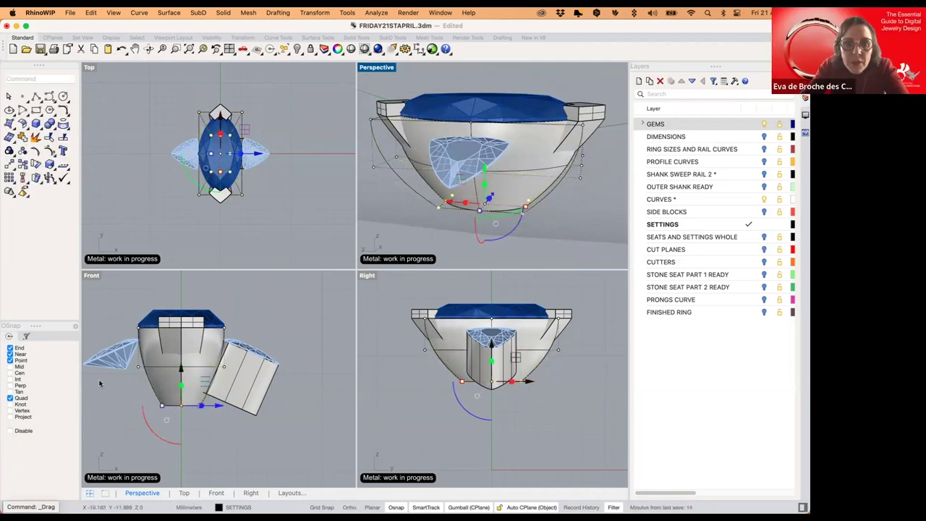
- Scale the cage's middle layer of points inward, move it up slightly, and widen it a little in the Front view
drag(235, 358, 127, 375)
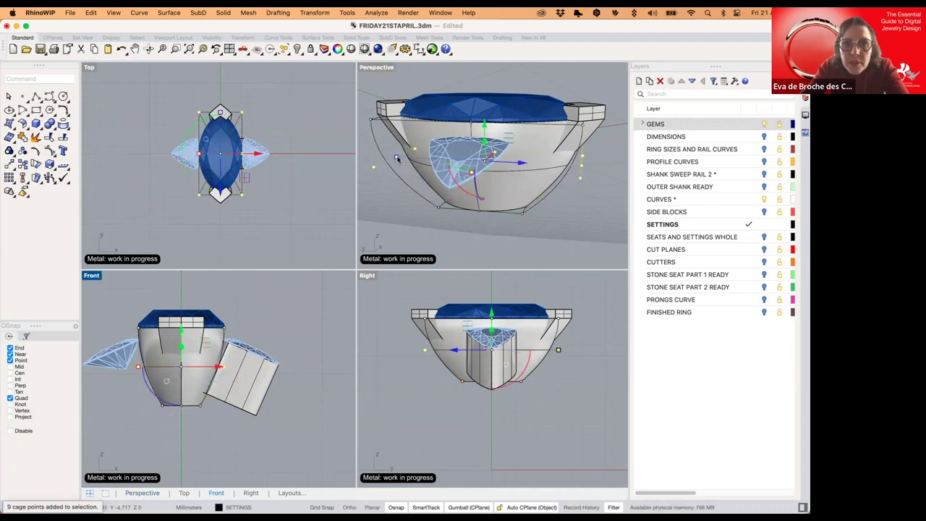
drag(403, 161, 421, 163)
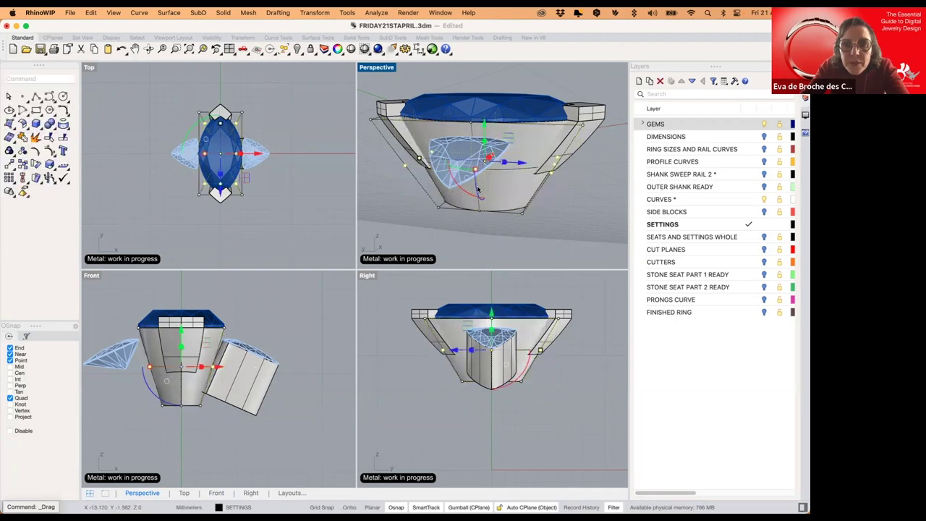
drag(489, 120, 488, 107)
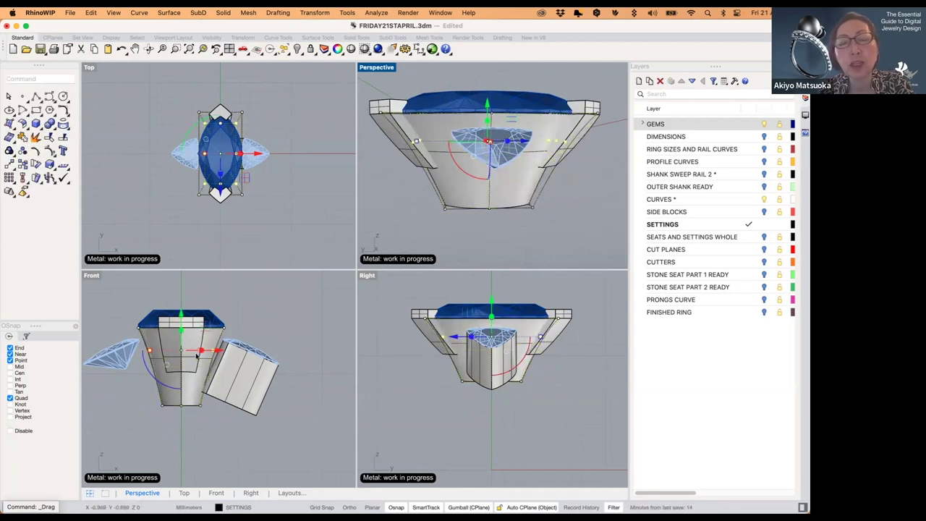
scroll(148, 353, up, 4)
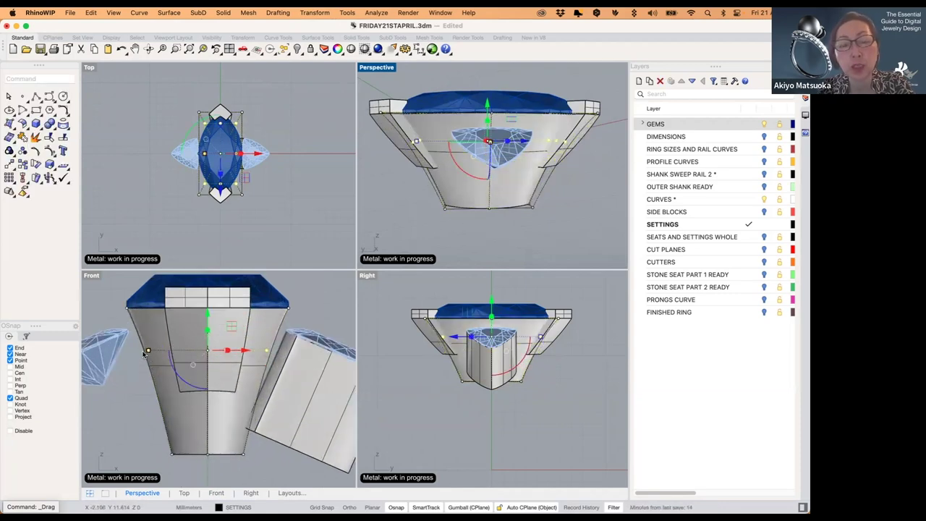
drag(139, 354, 139, 354)
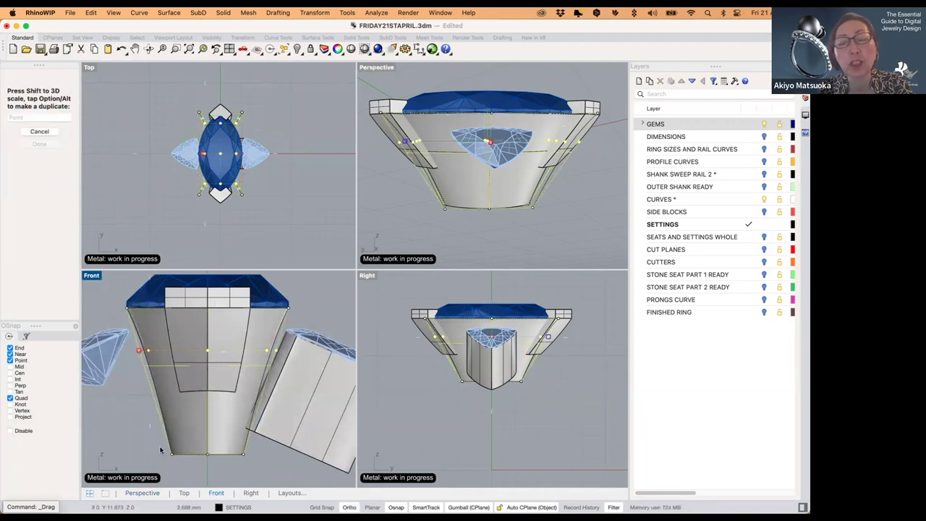
- Raise the cage's bottom layer of points to shorten the marquise block and scale it inward to narrow the base
drag(161, 450, 161, 452)
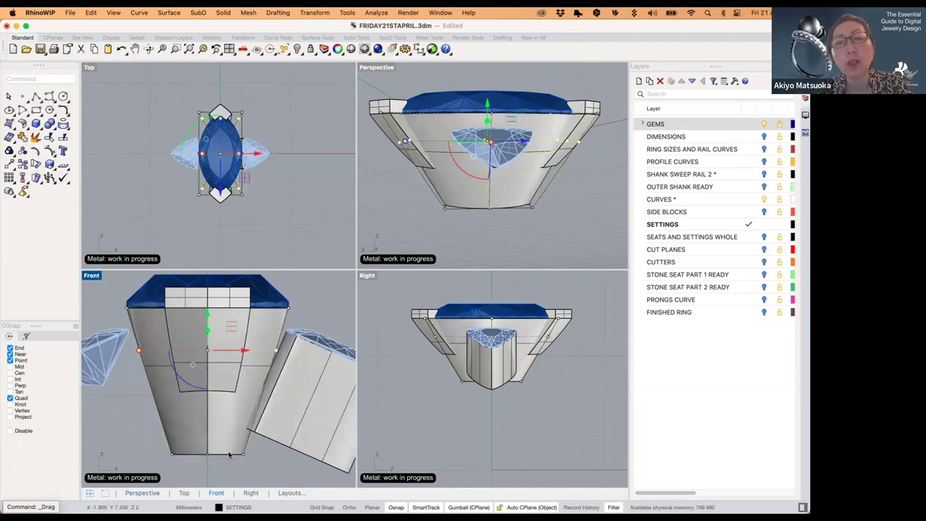
drag(262, 448, 262, 446)
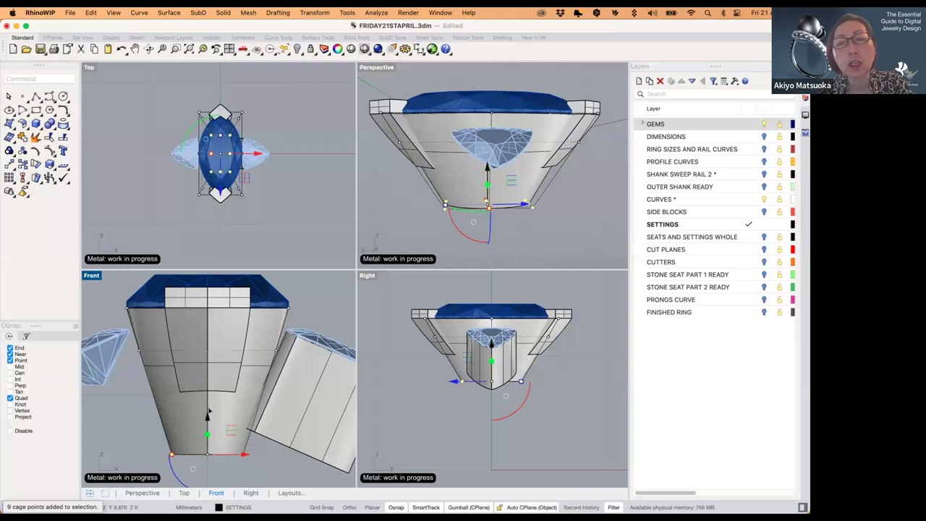
drag(210, 418, 213, 382)
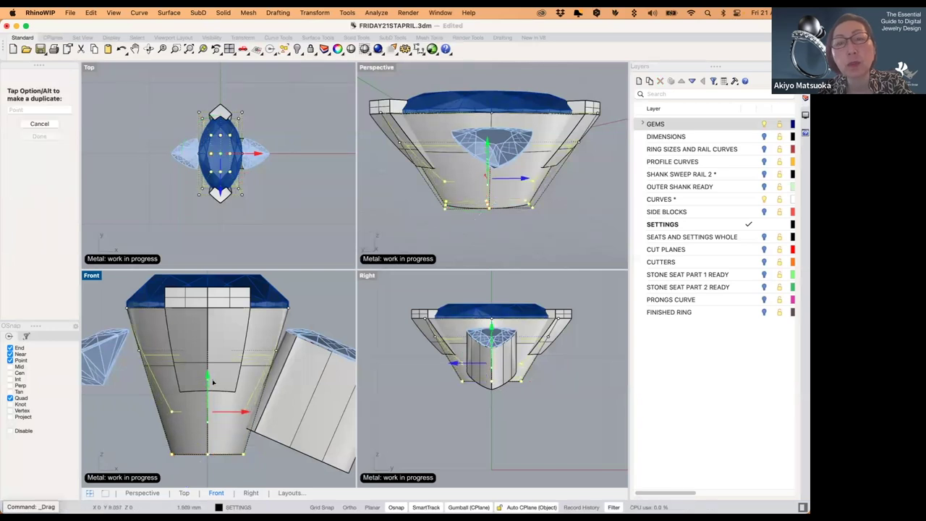
drag(173, 414, 174, 413)
click(186, 414)
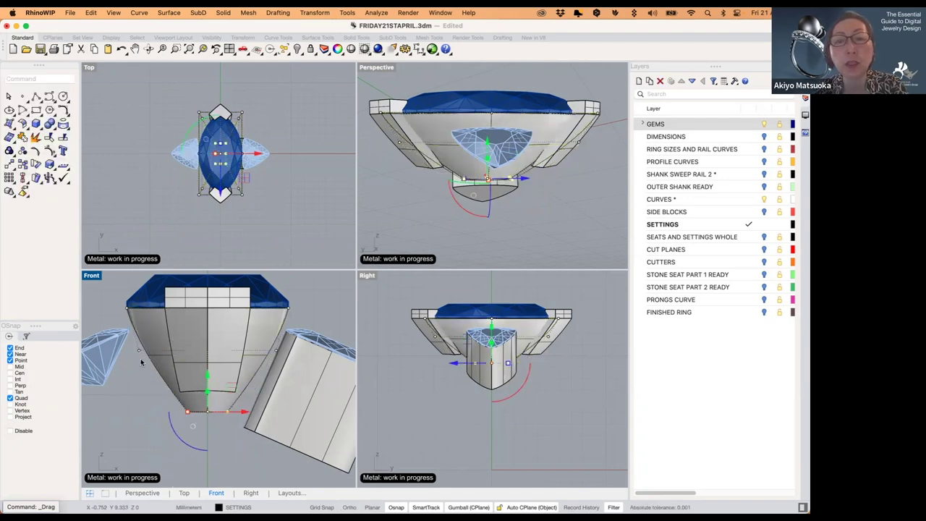
- Lower the cage's middle layer of points slightly to round the marquise block's sides, and turn the cage points off
drag(134, 368, 285, 340)
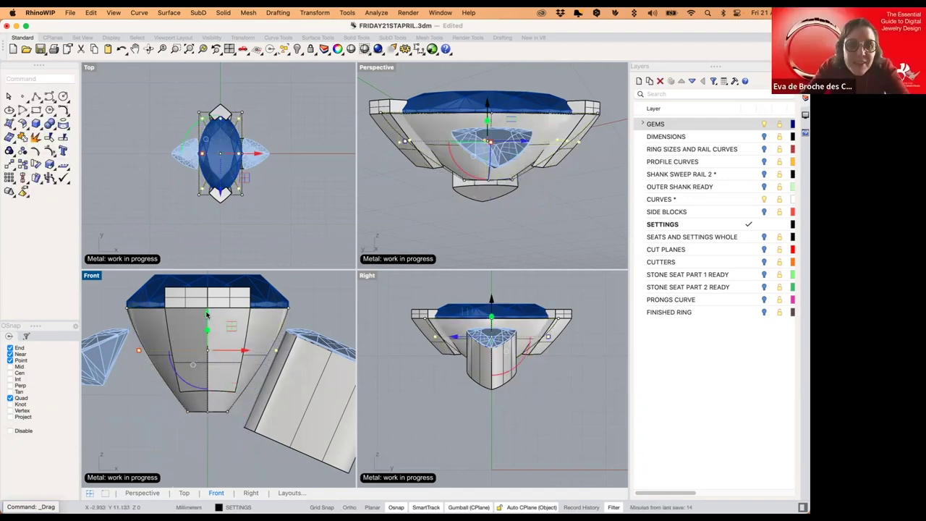
mouse_move(208, 314)
mouse_down()
mouse_move(207, 328)
mouse_move(219, 326)
mouse_up()
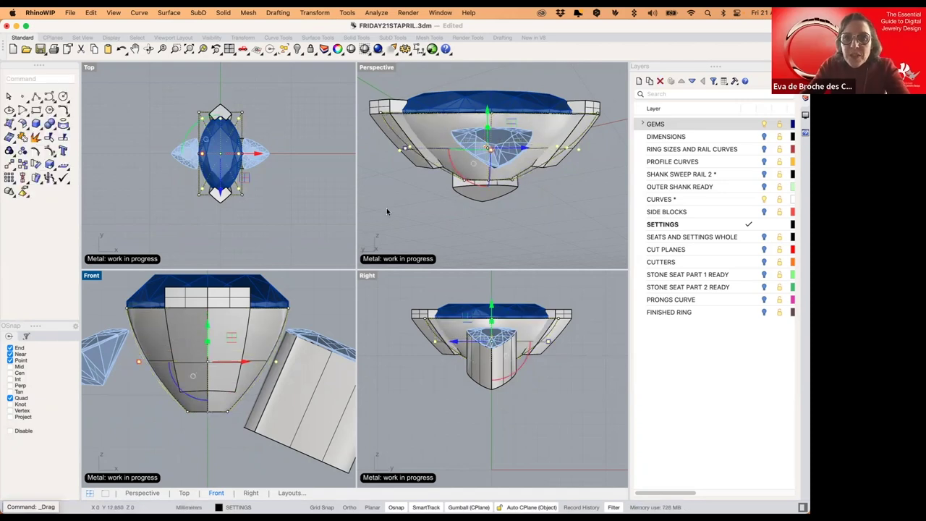
click(473, 205)
right_drag(474, 205, 473, 205)
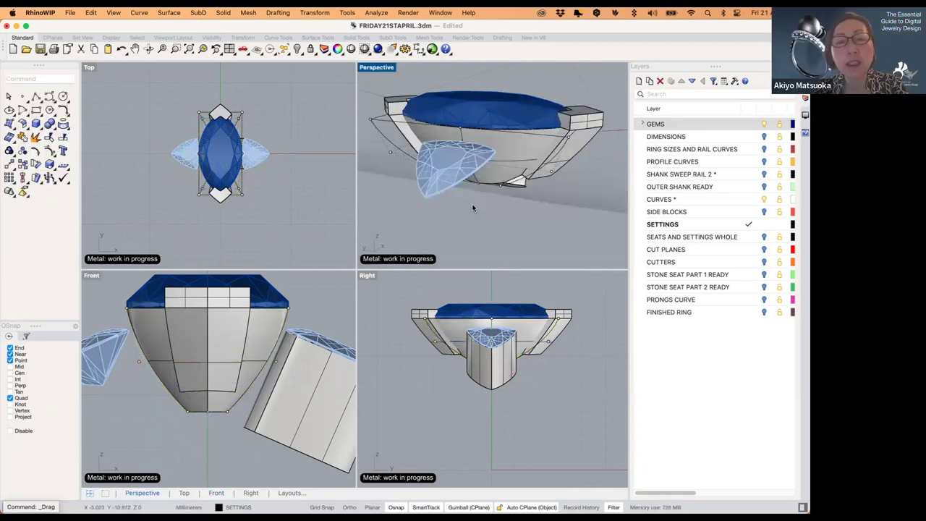
click(519, 204)
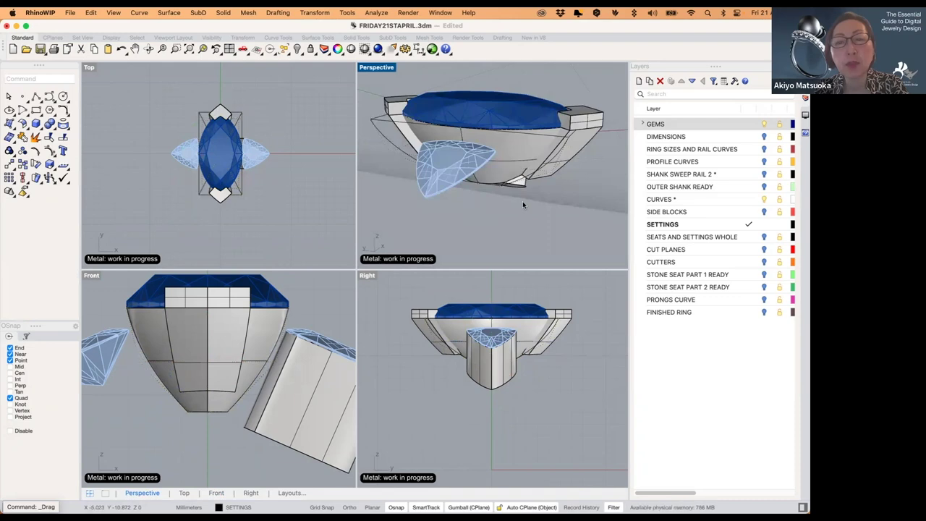
- Delete the control cage around the shaped marquise block
click(395, 148)
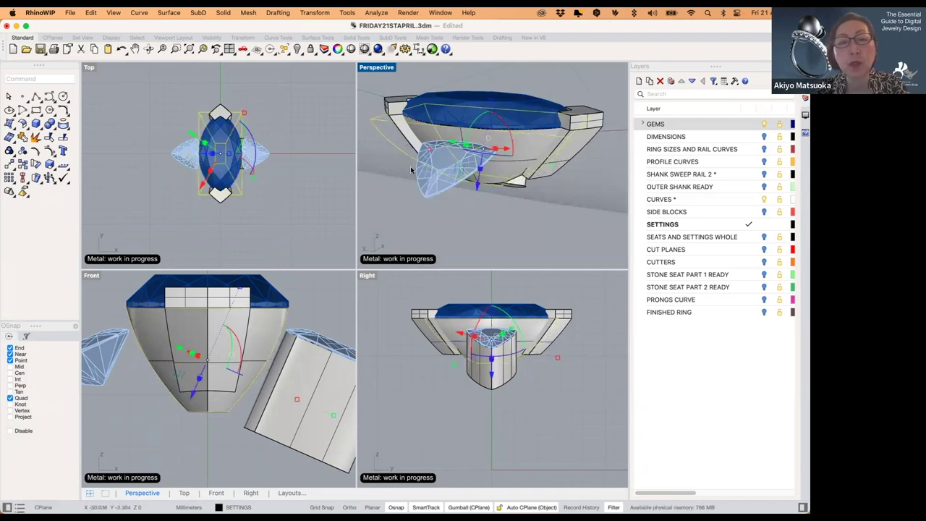
key(Delete)
right_drag(506, 167, 509, 153)
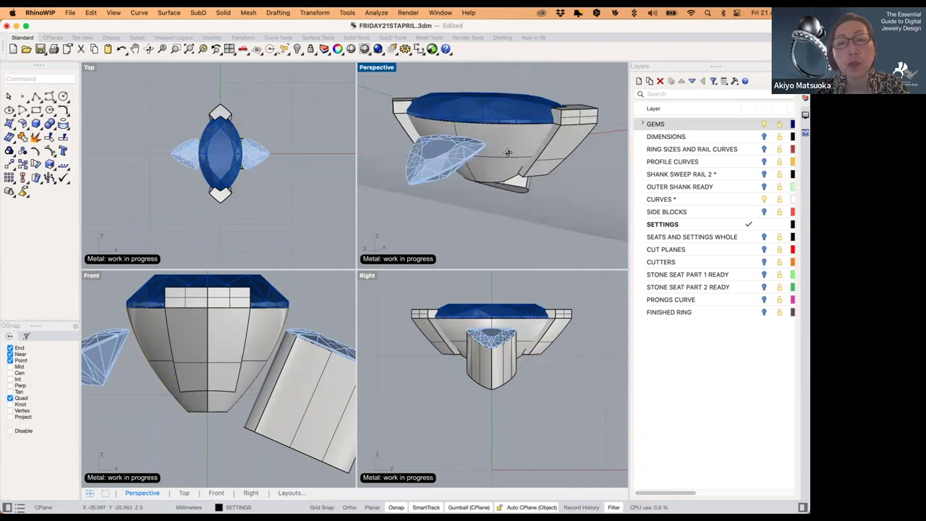
- Examine the shape of the selected marquise block in the Perspective and Right views
click(508, 154)
scroll(492, 167, up, 3)
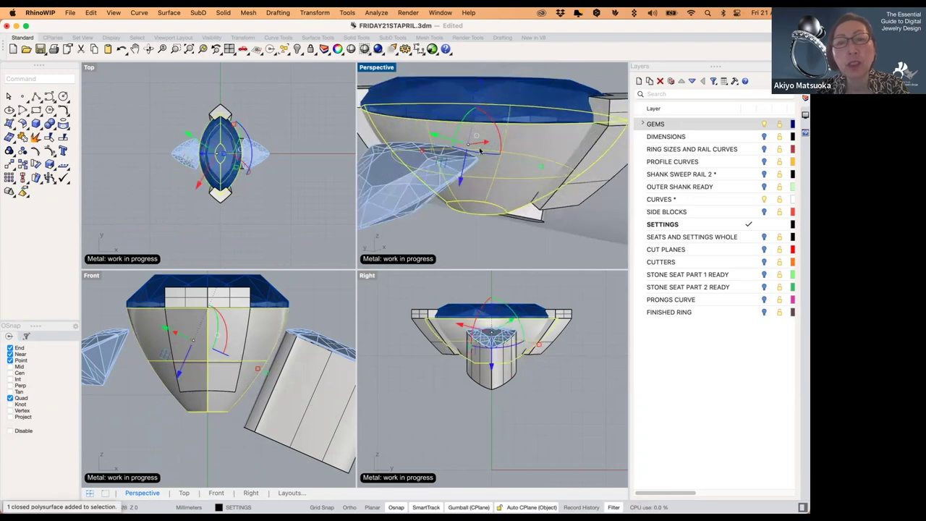
click(496, 329)
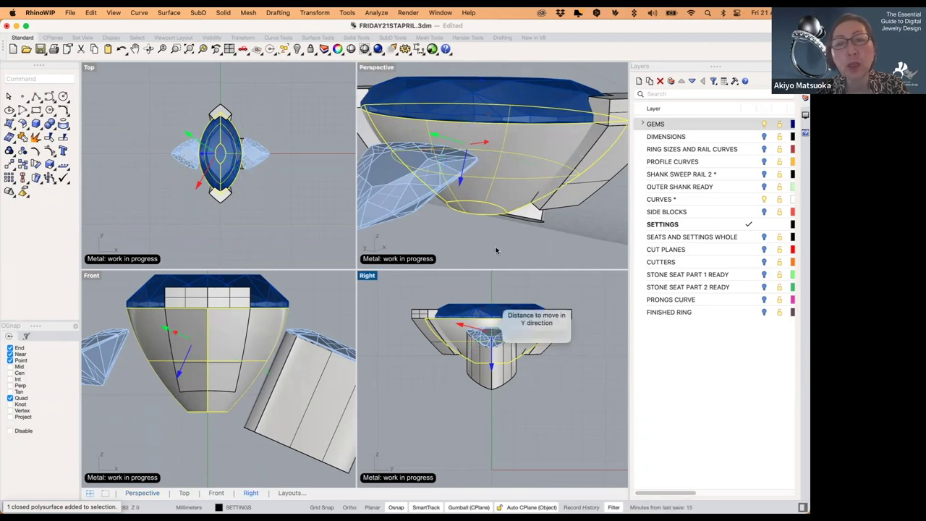
key(Escape)
key(Escape)
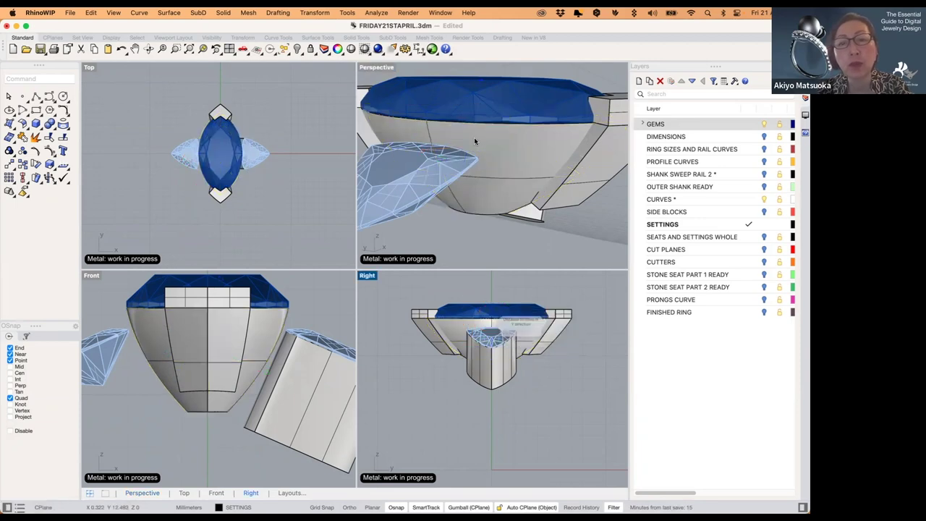
click(505, 178)
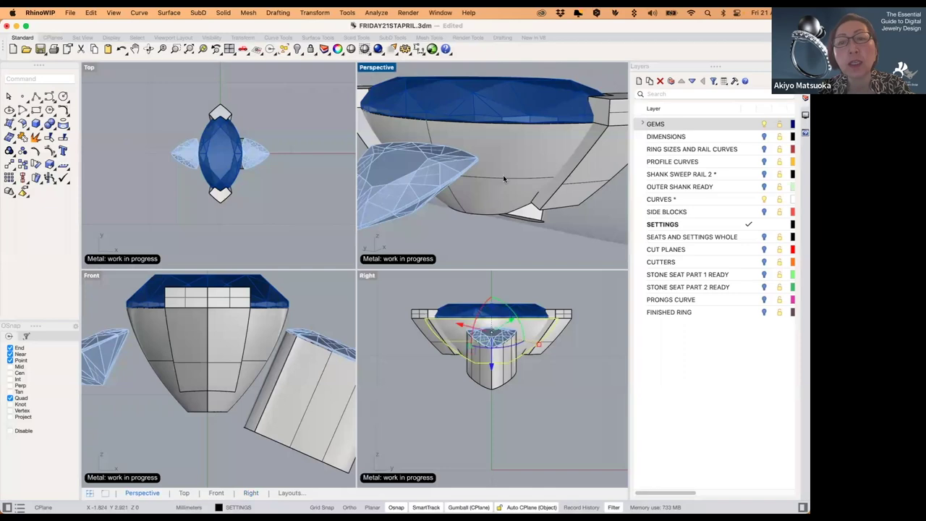
scroll(491, 172, down, 5)
mouse_move(493, 172)
right_down()
mouse_move(492, 154)
mouse_move(492, 167)
right_up()
scroll(492, 167, down, 10)
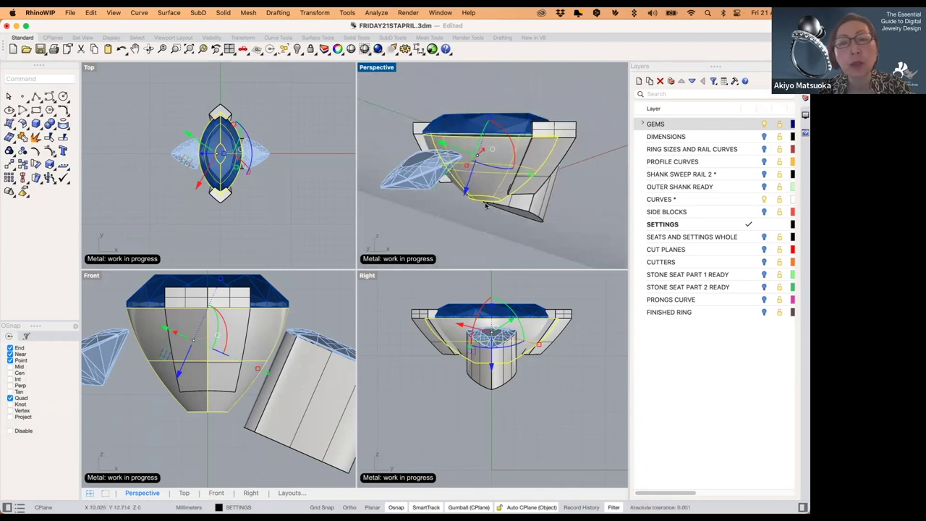
click(257, 49)
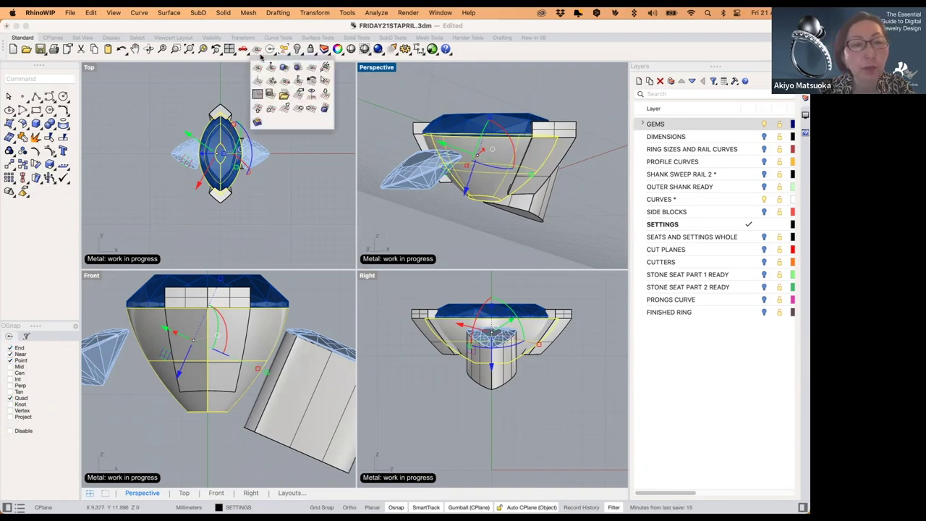
click(259, 109)
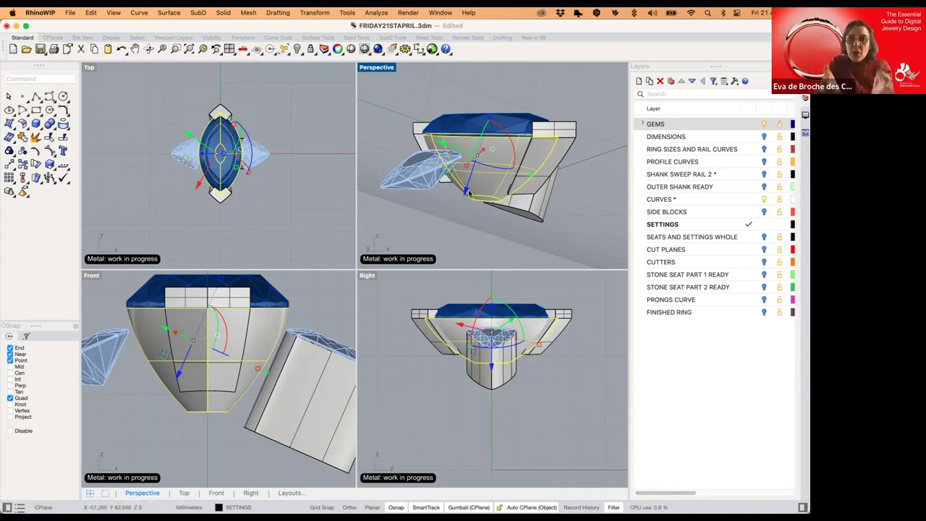
click(257, 48)
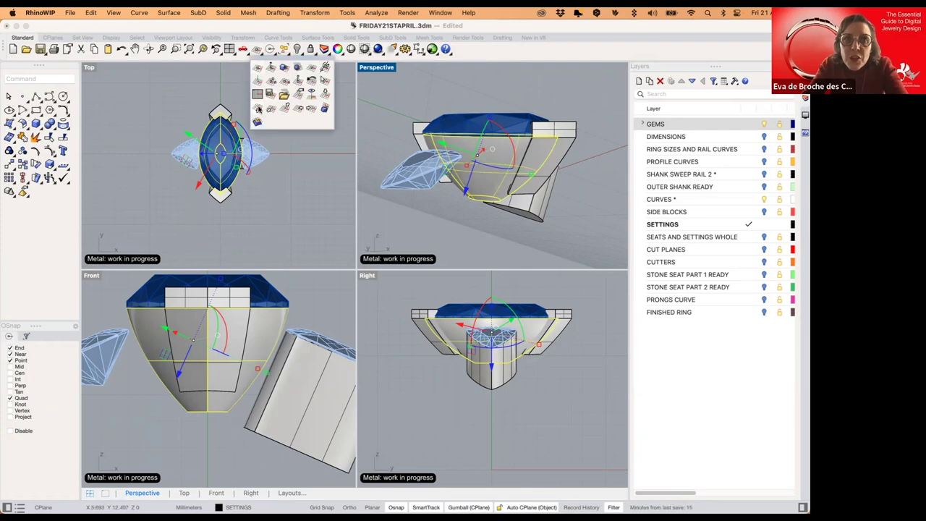
click(292, 117)
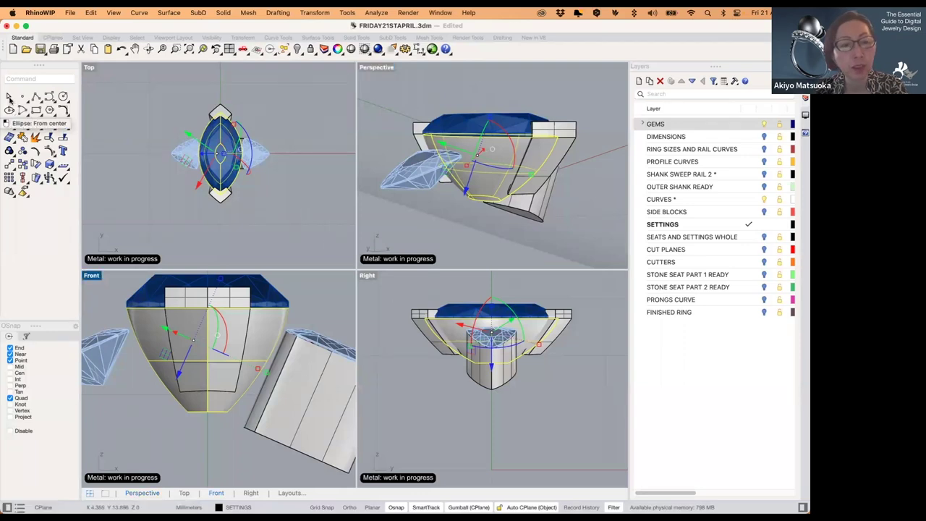
- Start a cage edit on the trillion gem's block, using a bounding box with a 3 Point coordinate system
click(260, 380)
right_drag(531, 145, 530, 189)
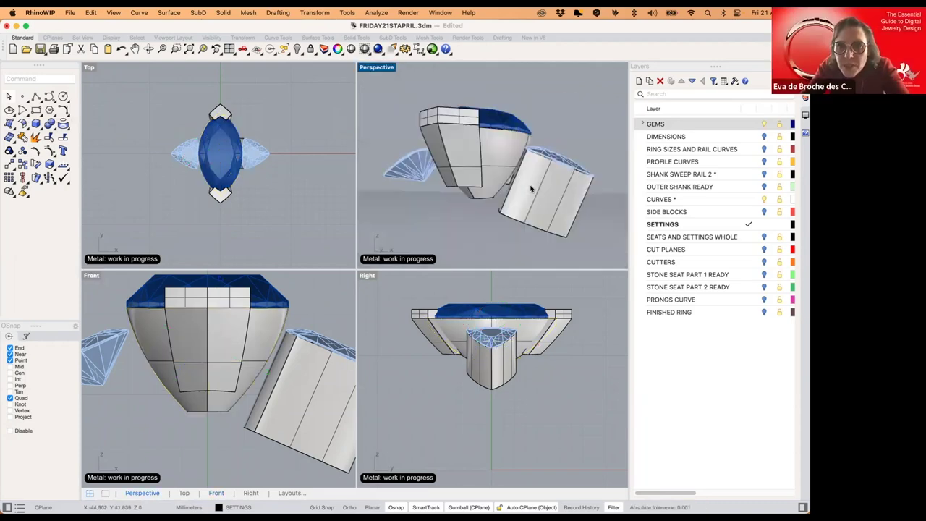
click(531, 189)
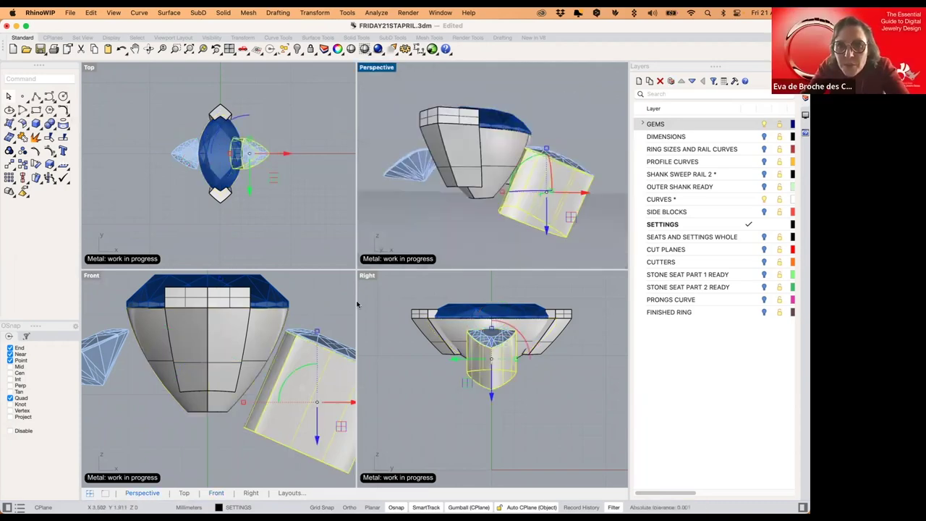
click(267, 373)
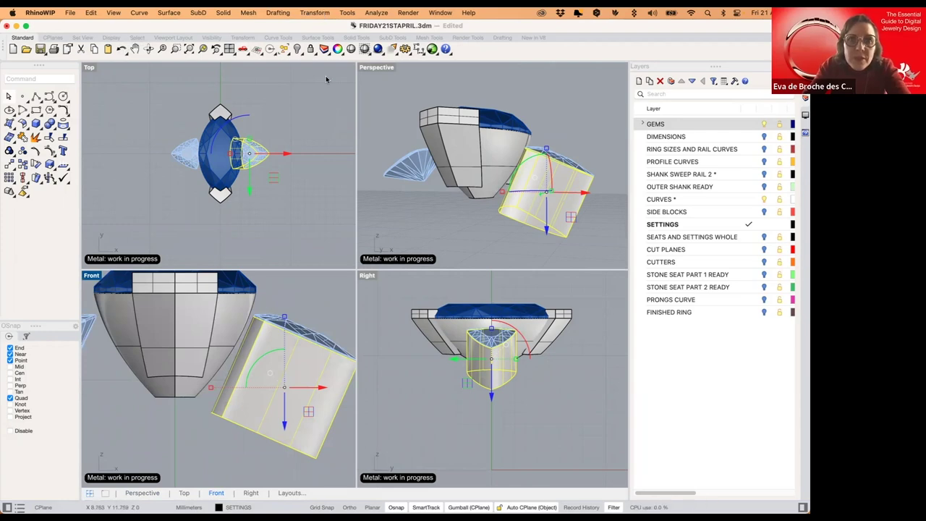
click(315, 13)
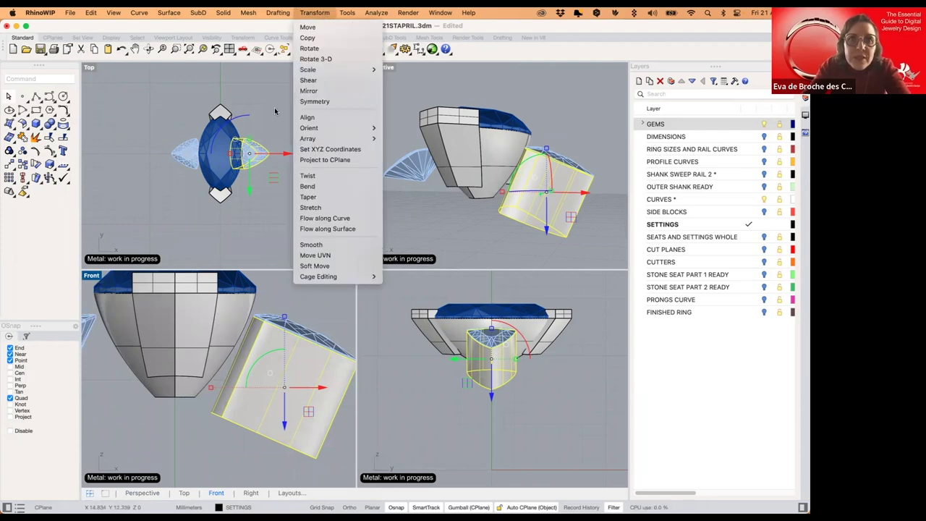
click(318, 277)
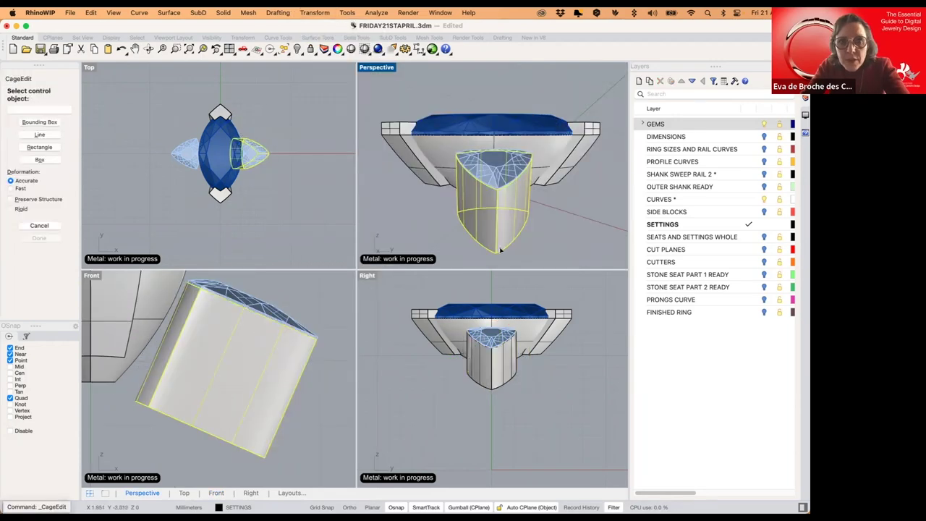
click(36, 123)
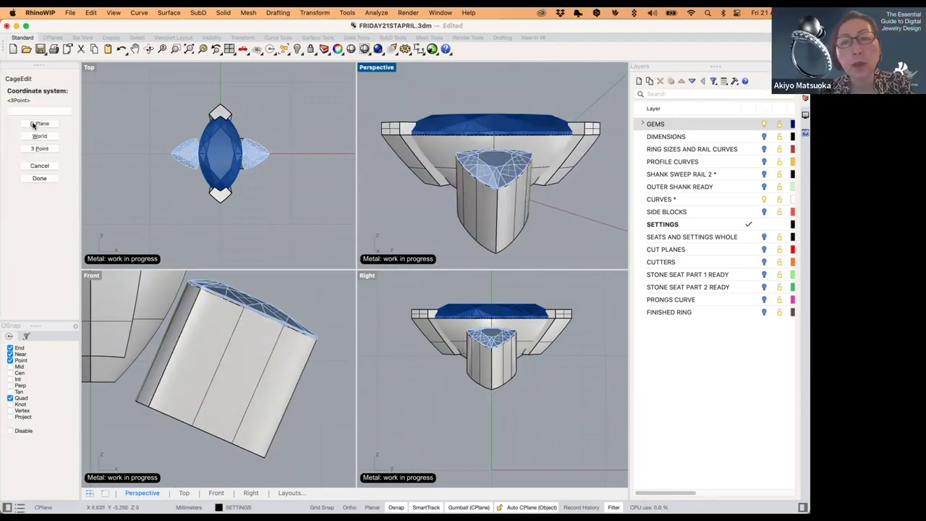
click(40, 149)
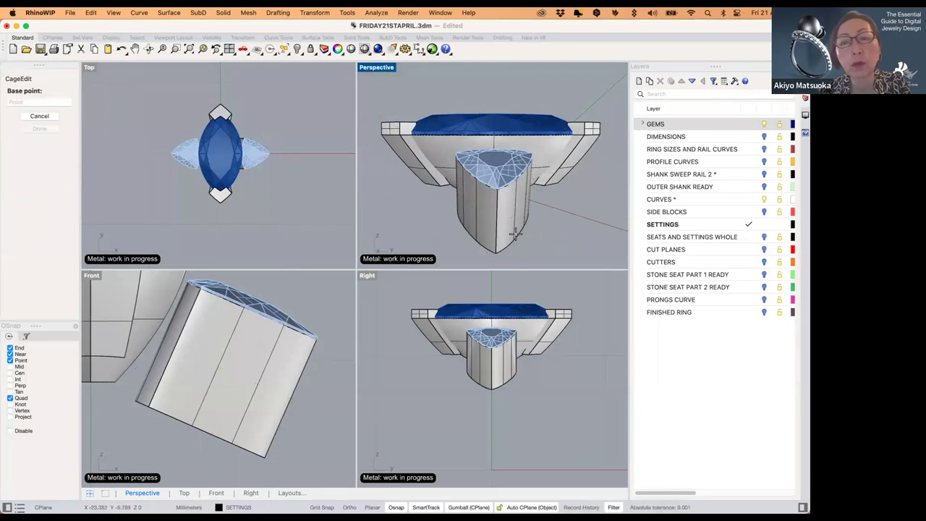
- Align the cage's coordinate system to the tilted trillion block by picking the bottom face's tip and two reference points on that face
click(496, 251)
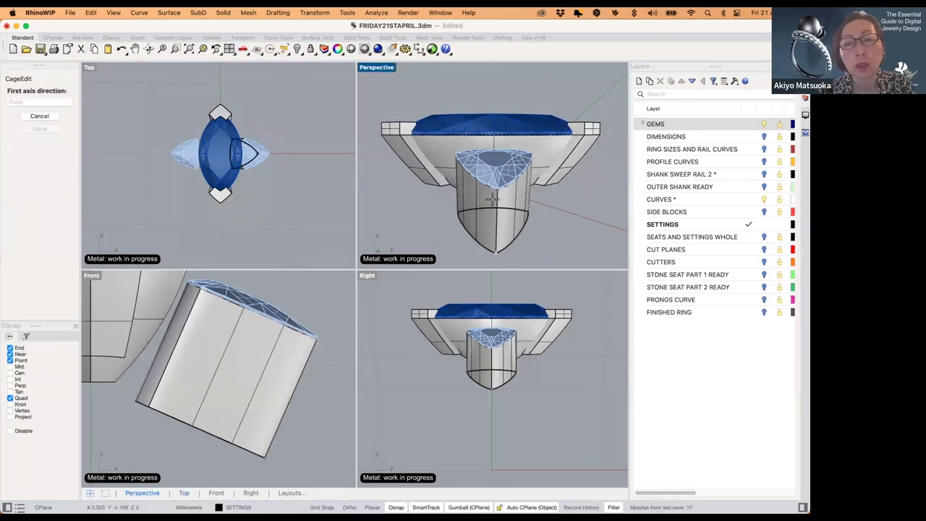
click(280, 298)
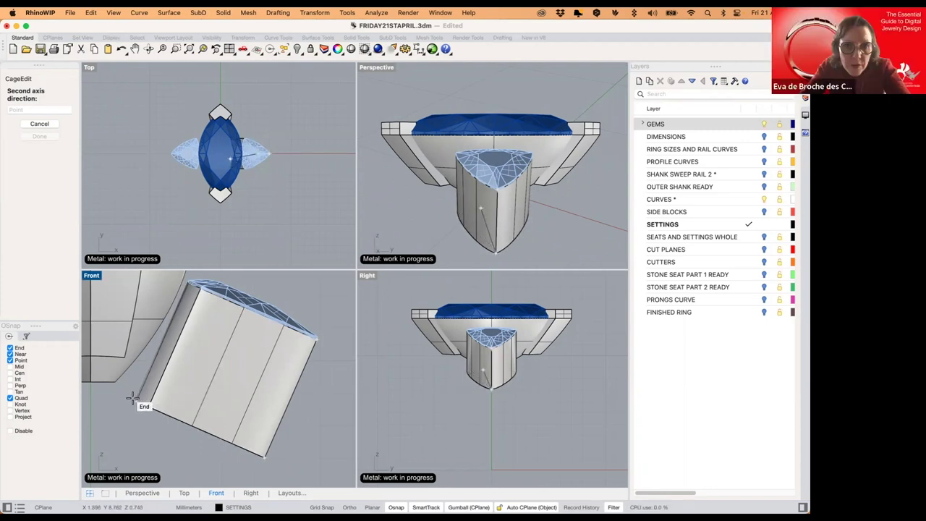
mouse_move(520, 207)
right_down()
mouse_move(552, 207)
mouse_move(502, 210)
right_up()
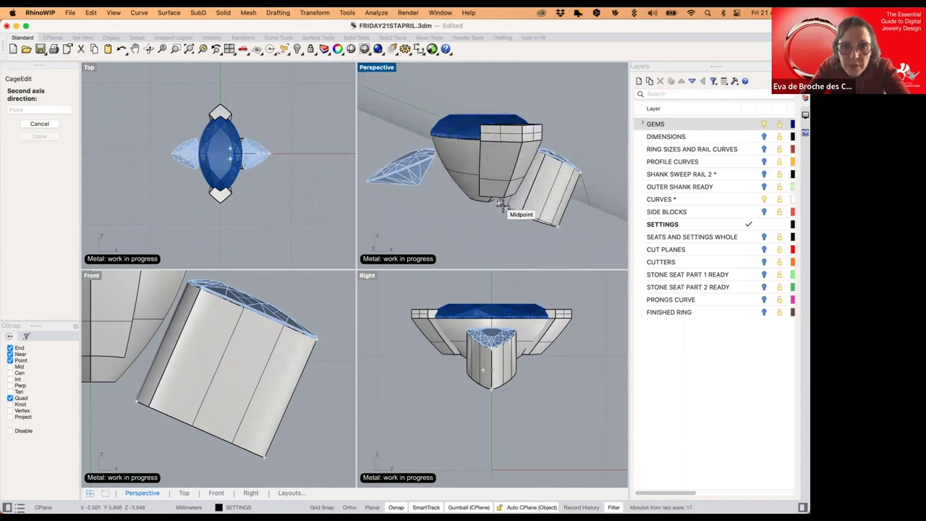
click(502, 206)
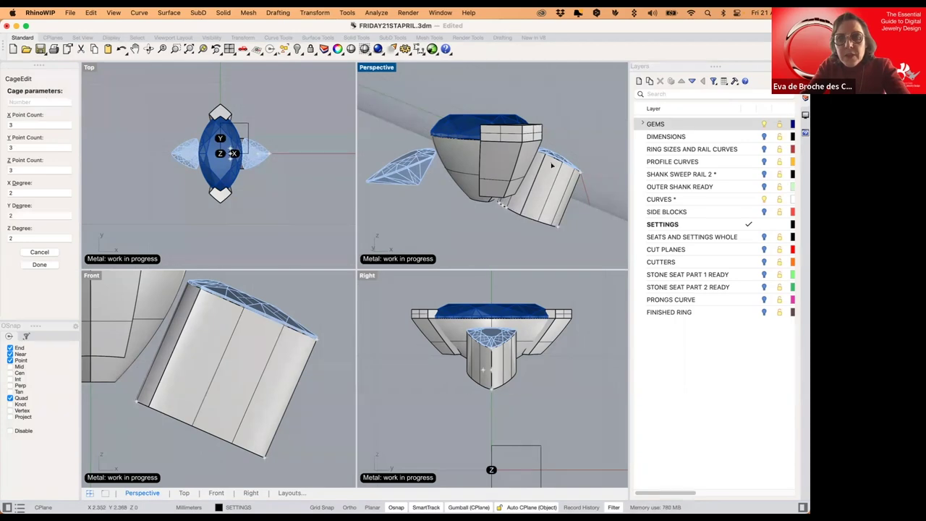
- Create the trillion block's cage with 3 points and degree 2 in X, Y and Z, and a Global edit region
key(Return)
right_drag(527, 178, 467, 189)
scroll(536, 210, up, 3)
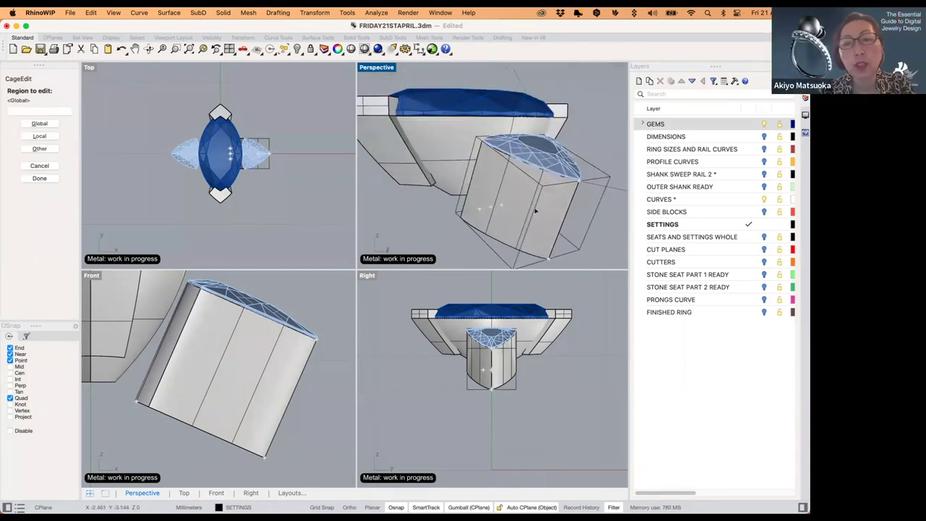
key(Return)
shift+right_drag(526, 190, 517, 166)
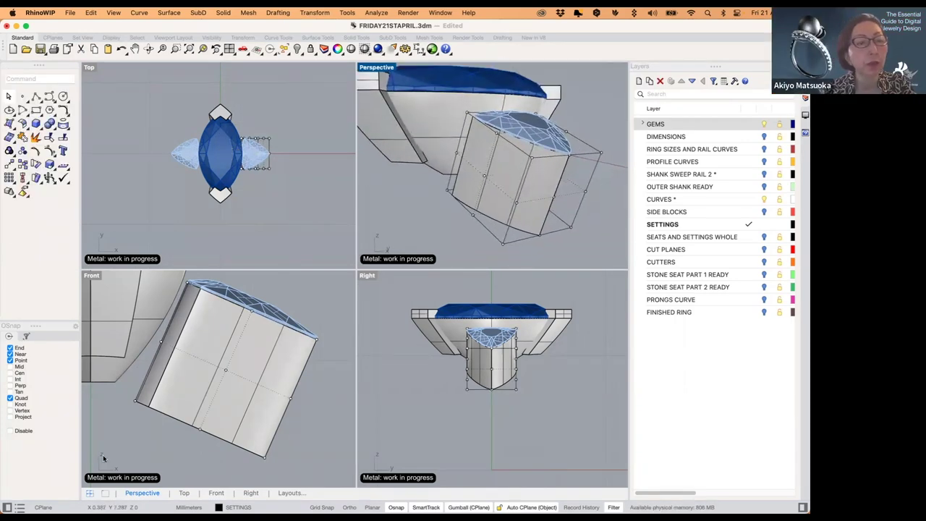
- Scale the trillion cage's bottom layer of points inward and raise it to taper and shorten the block
drag(109, 447, 283, 397)
shift+drag(280, 451, 252, 467)
drag(134, 430, 163, 446)
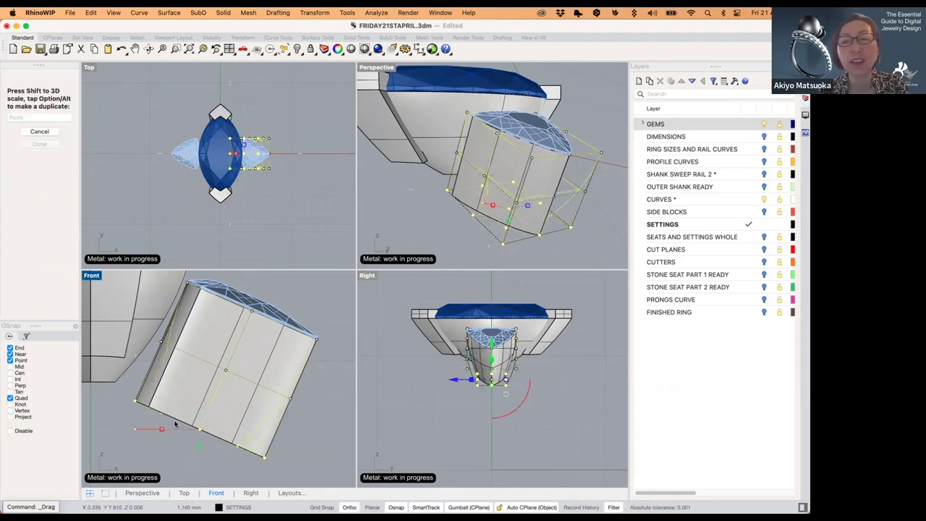
drag(222, 406, 185, 413)
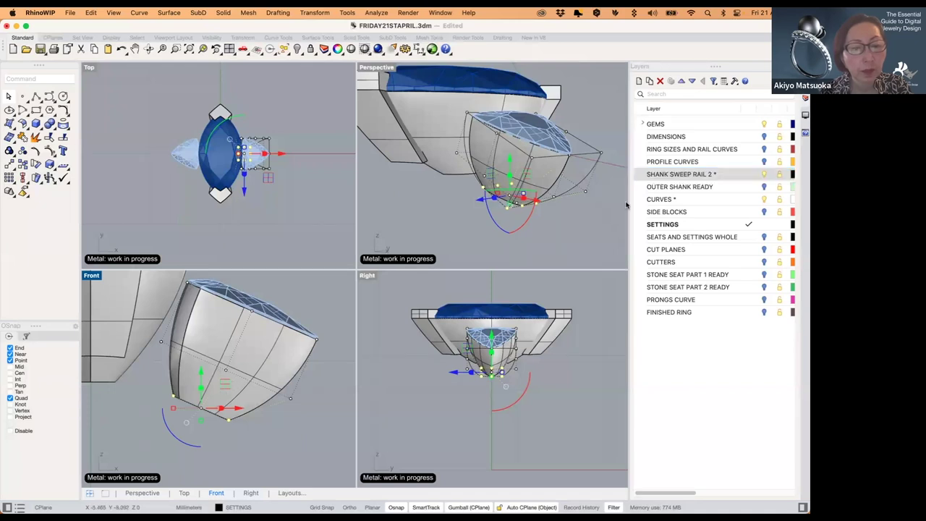
- Show the SHANK SWEEP RAIL 2 layer and toggle the SIDE BLOCKS layer on and off to compare the trillion block with the shank
click(544, 171)
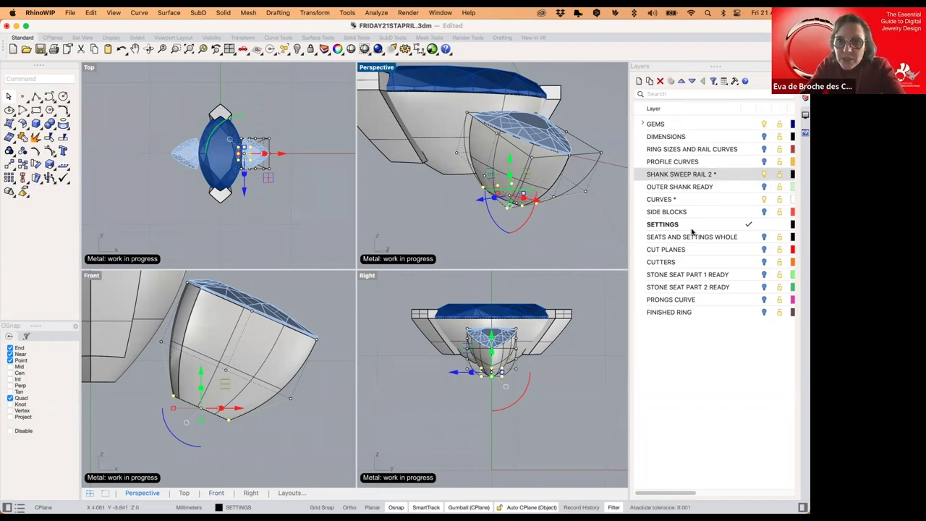
click(764, 212)
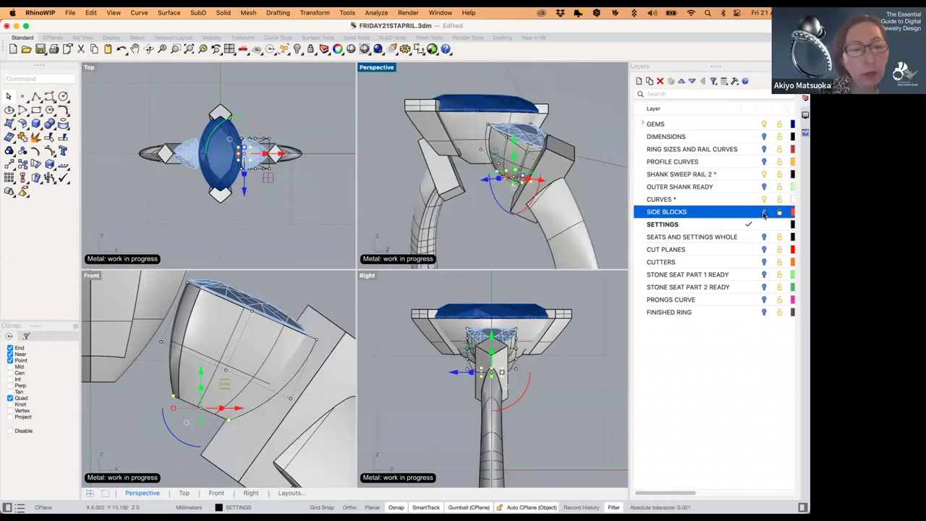
click(764, 213)
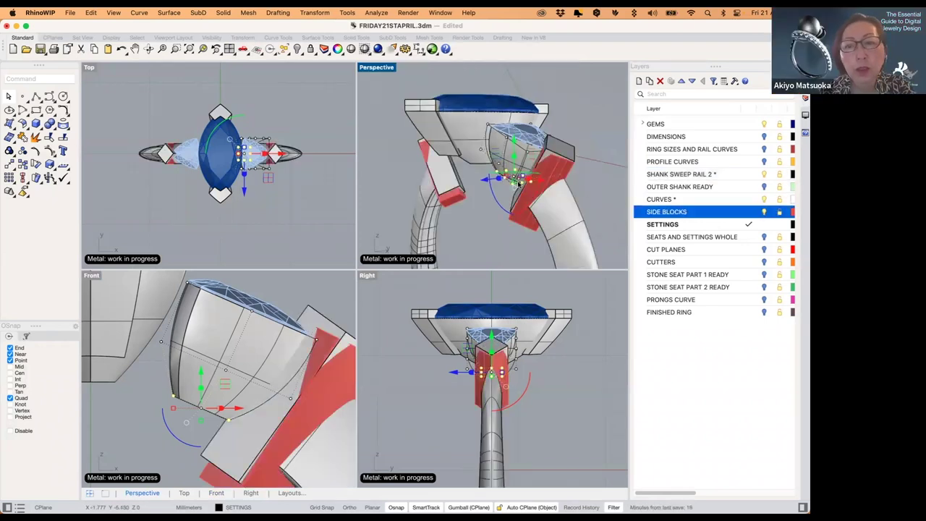
mouse_move(515, 187)
right_down()
mouse_move(527, 174)
mouse_move(516, 172)
right_up()
scroll(534, 178, up, 5)
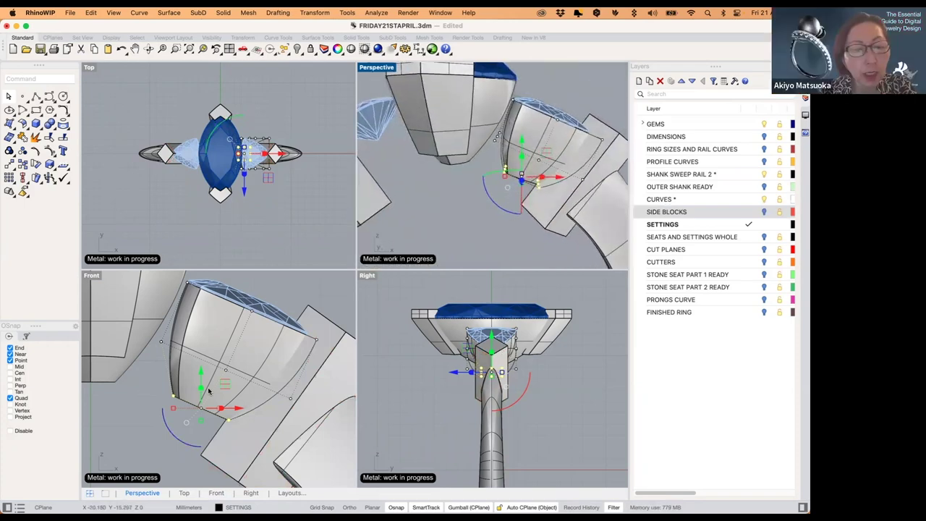
- Move the trillion cage's bottom layer of points towards the marquise block and widen it in the Front view
drag(210, 385, 217, 384)
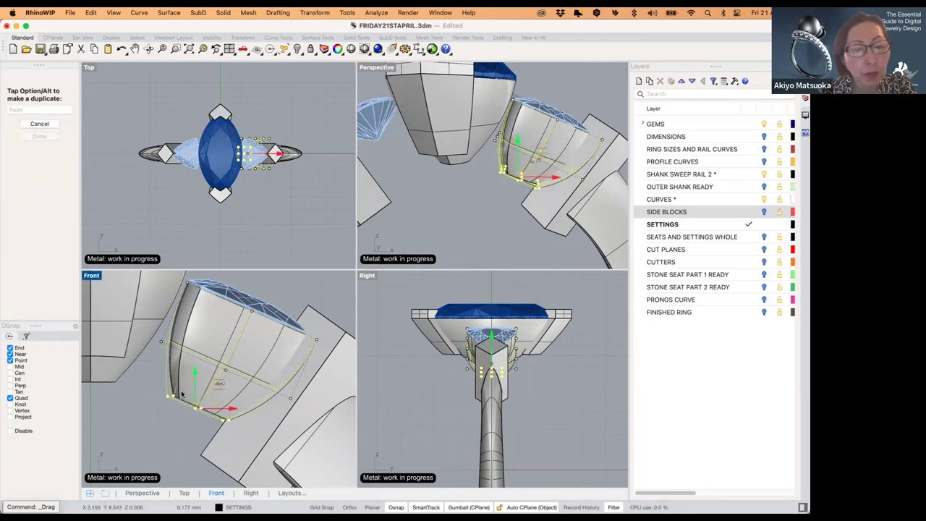
drag(166, 407, 218, 391)
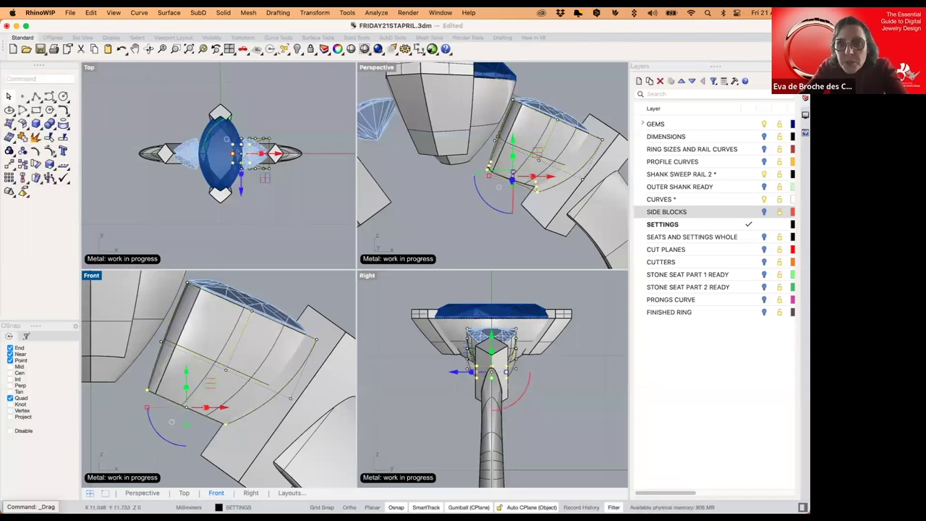
- Toggle the DIMENSIONS layer on and off, and show the RING SIZES AND RAIL CURVES layer as a reference for the trillion block's base
click(765, 137)
click(765, 137)
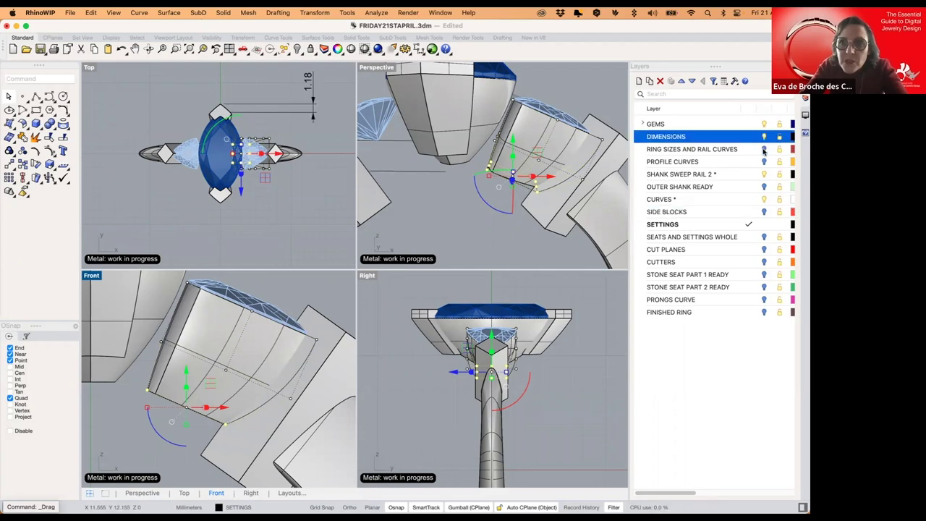
click(764, 149)
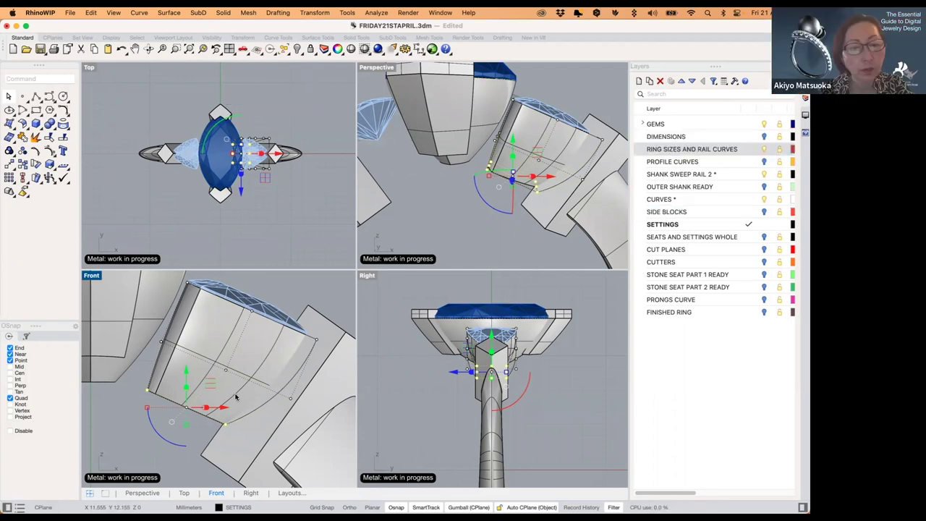
scroll(248, 373, down, 3)
scroll(248, 374, up, 2)
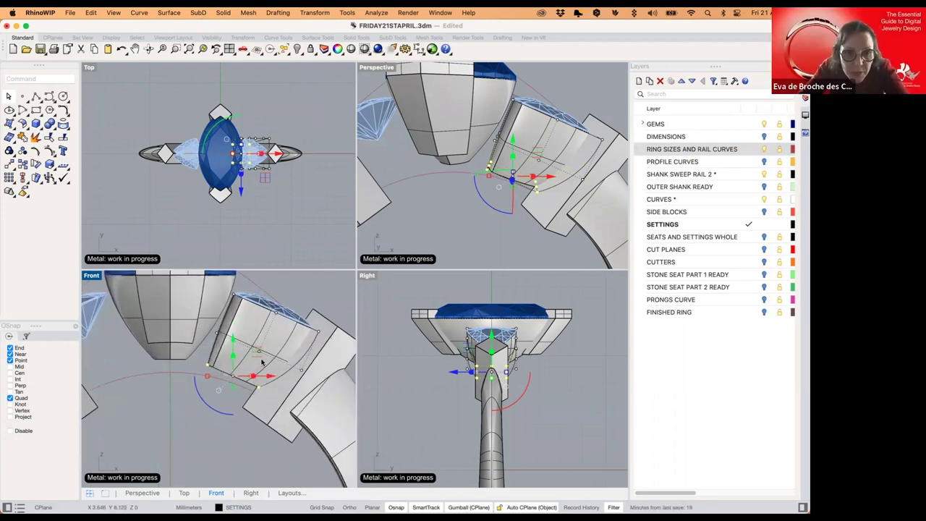
- Move the trillion cage's bottom layer of points further down and towards the marquise block in the Front view
mouse_move(259, 361)
mouse_down()
mouse_move(254, 377)
mouse_move(247, 370)
mouse_up()
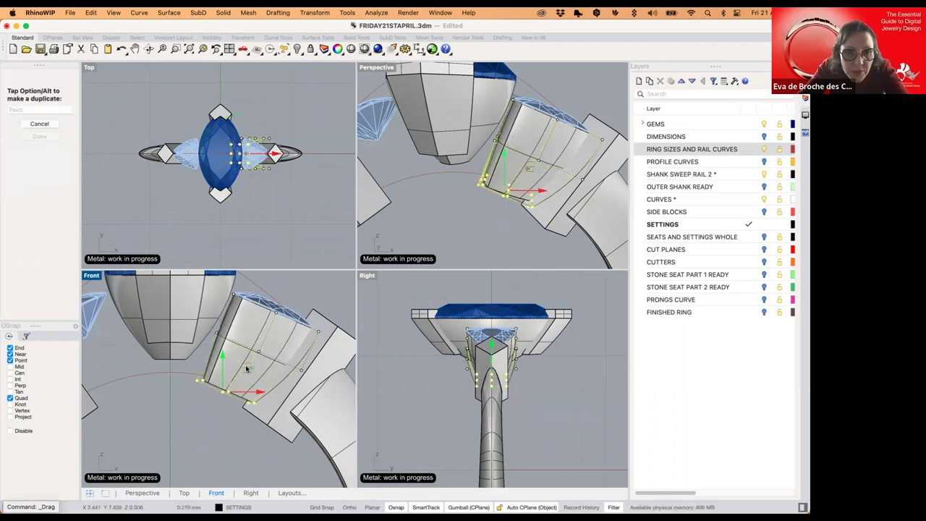
drag(212, 427, 213, 421)
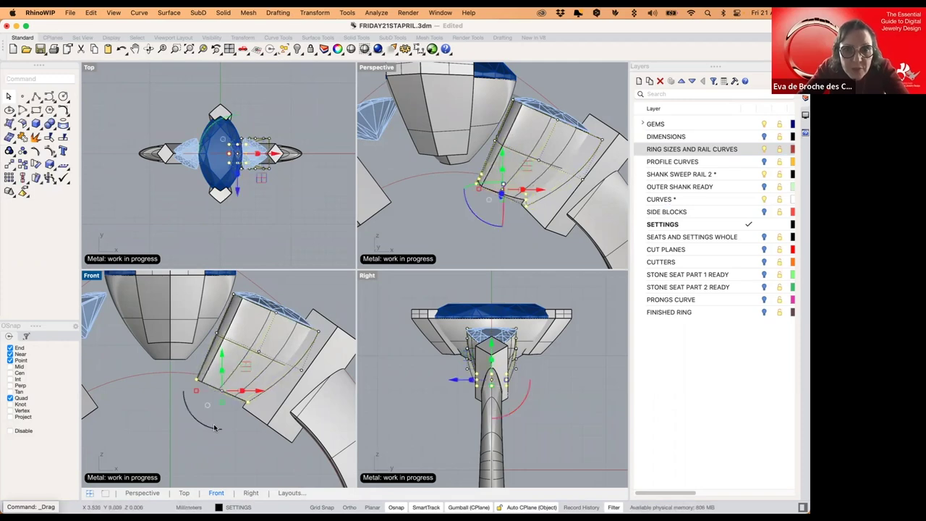
drag(469, 228, 475, 211)
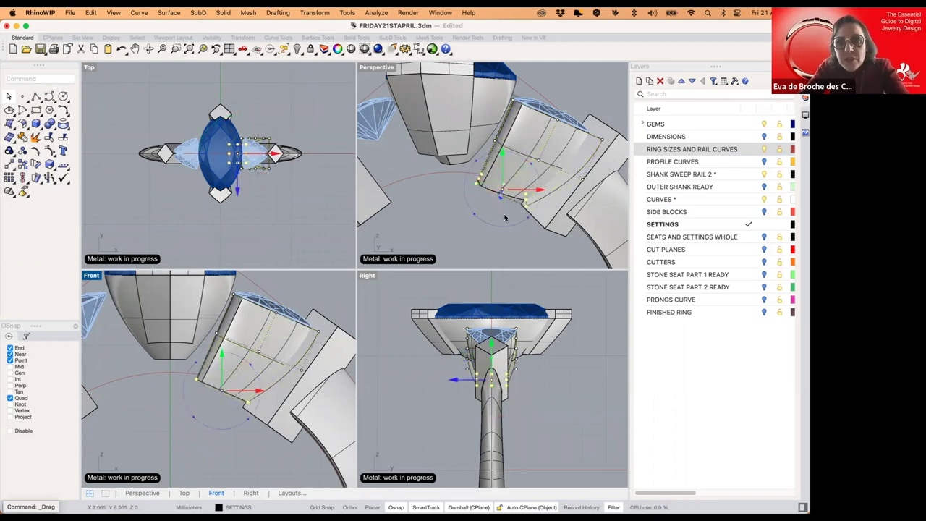
right_drag(500, 214, 521, 205)
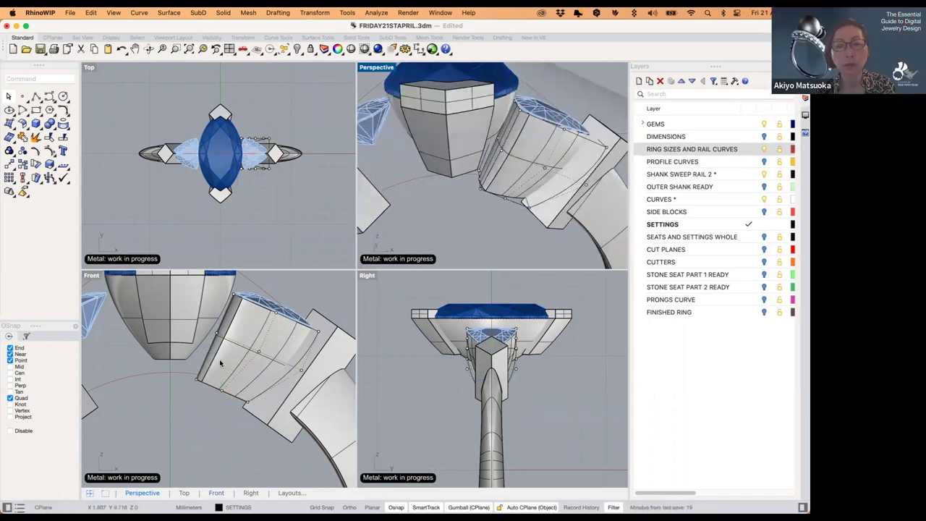
- Nudge the trillion cage's middle layer of points slightly towards the marquise block and leave point editing
drag(328, 352, 196, 366)
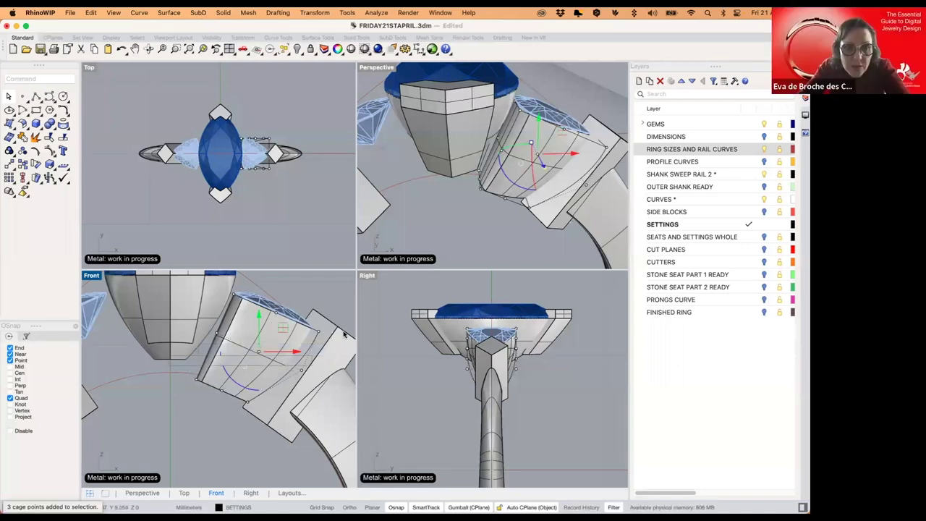
drag(344, 333, 345, 335)
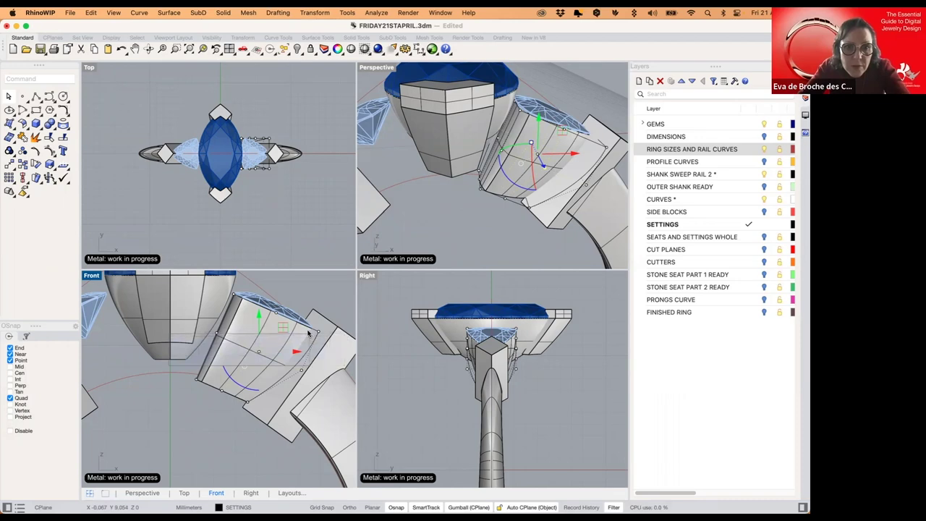
drag(288, 433, 286, 435)
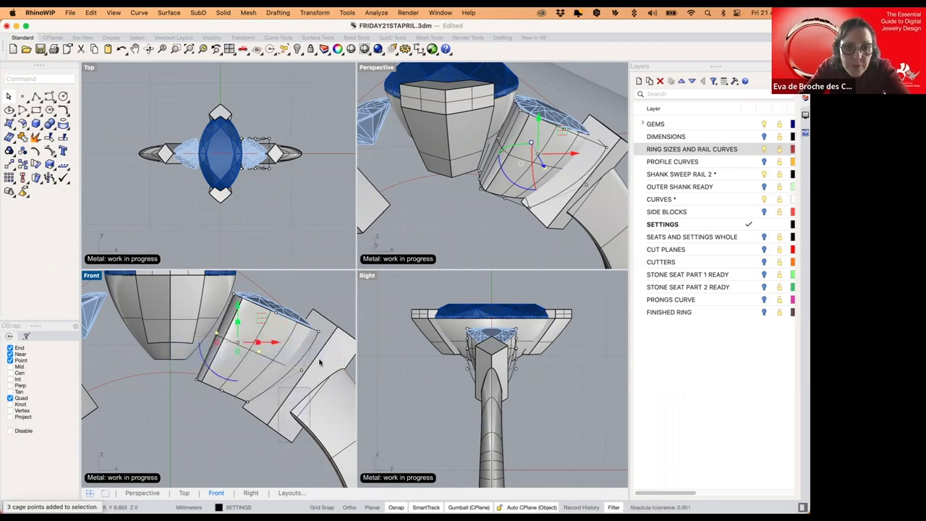
shift+drag(316, 361, 316, 359)
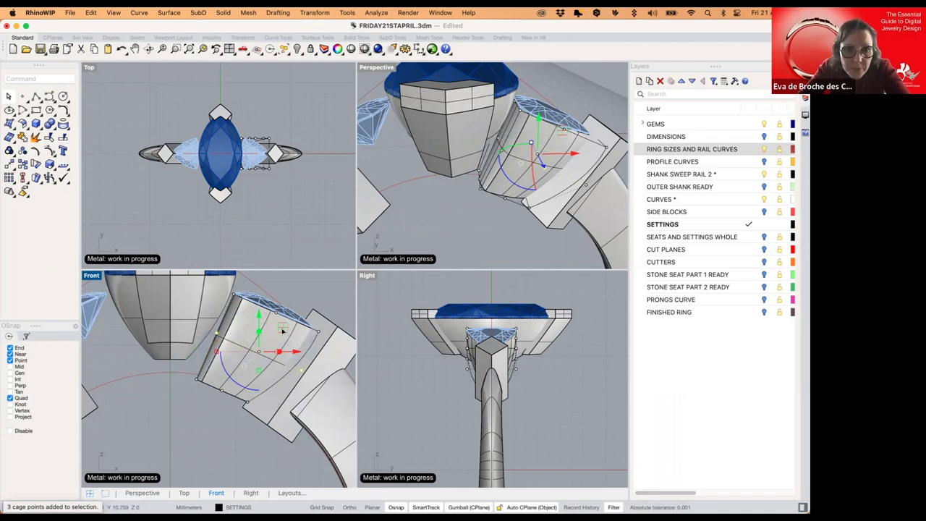
drag(283, 330, 280, 331)
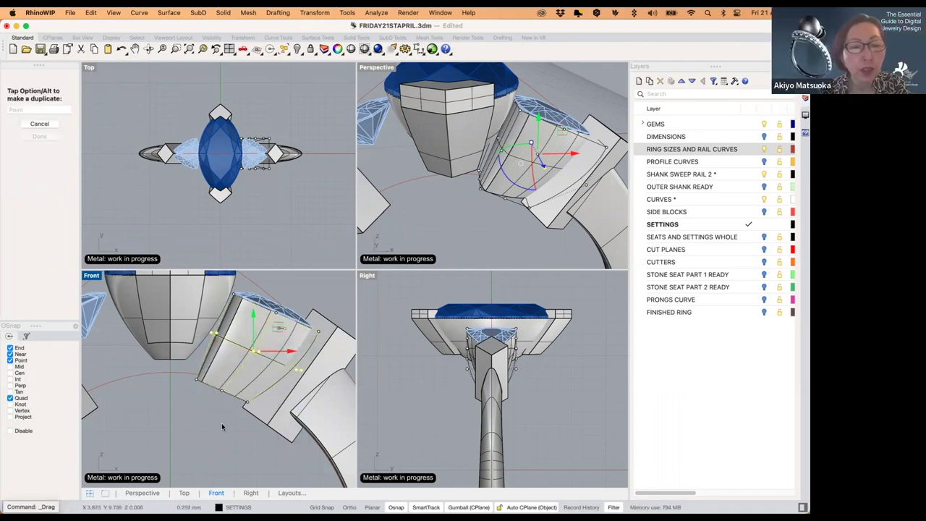
drag(222, 428, 218, 430)
key(Escape)
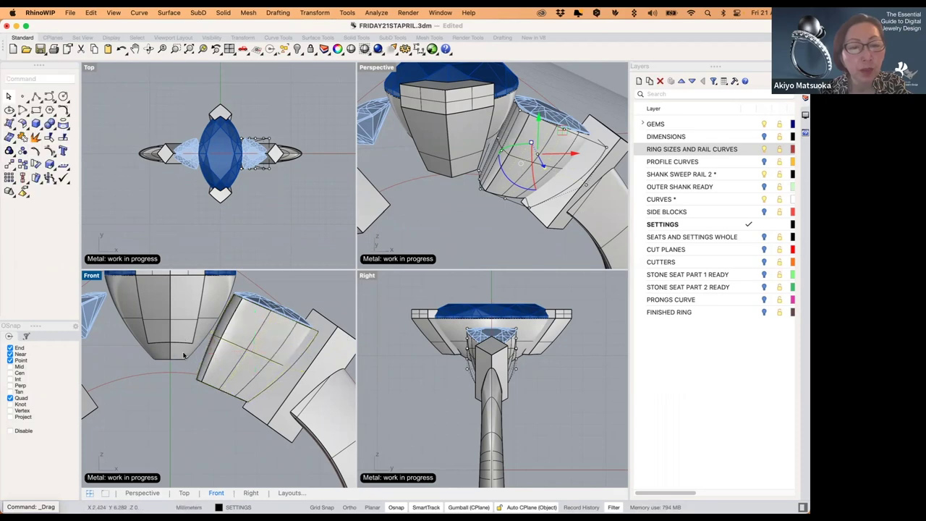
- Select the marquise block and align its gumball to the world axes
click(518, 160)
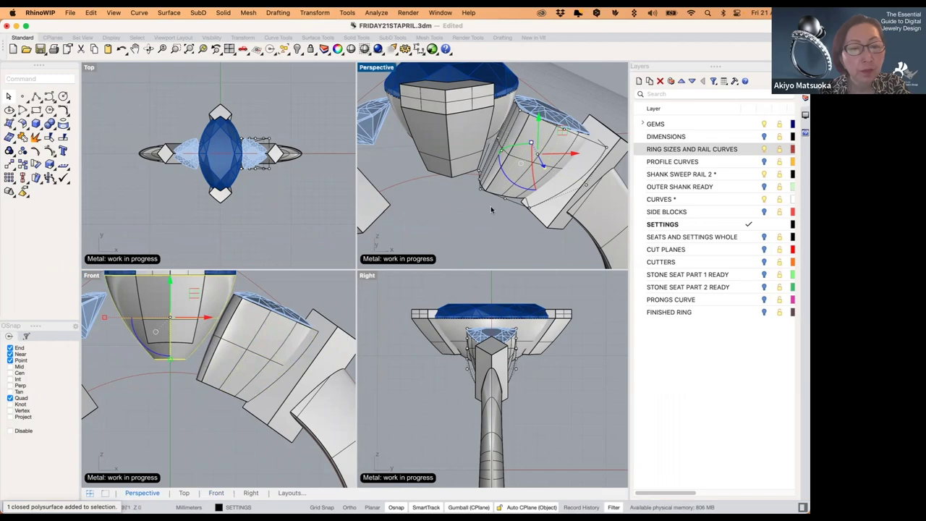
click(563, 118)
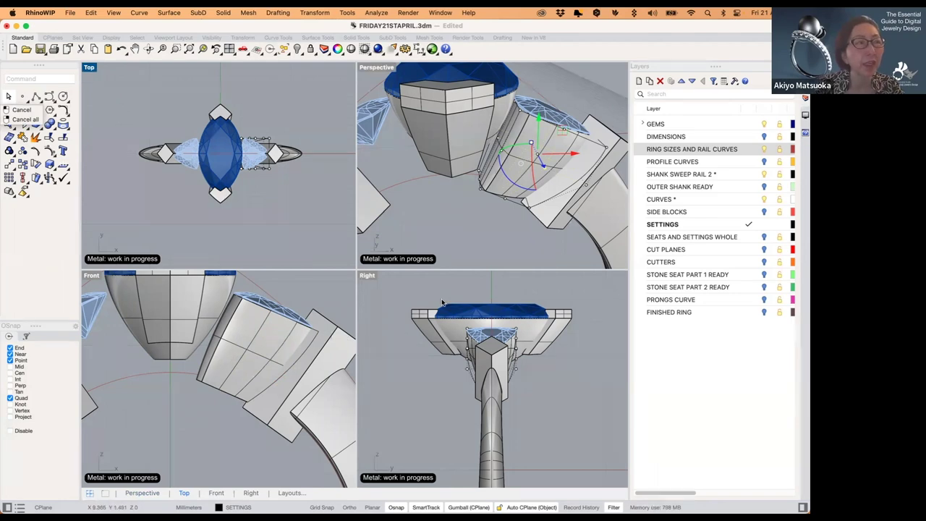
right_drag(494, 345, 492, 344)
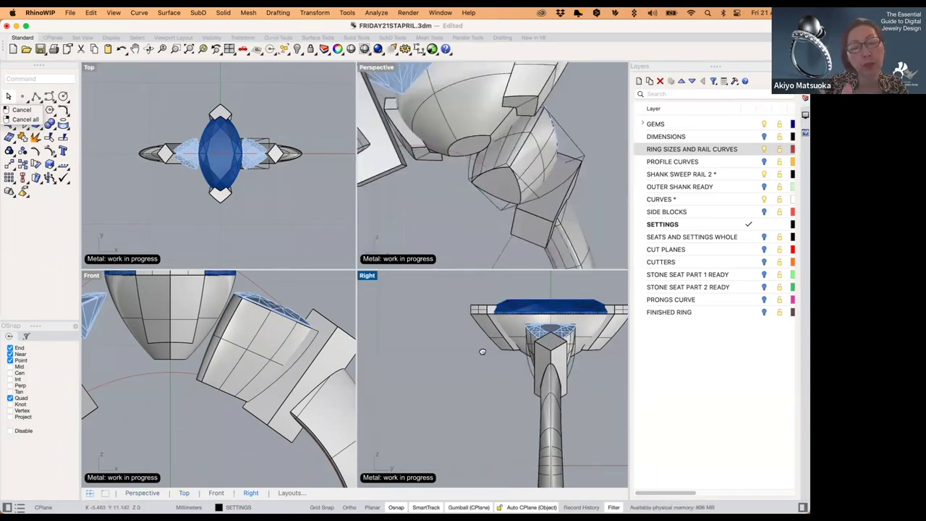
right_drag(482, 352, 456, 364)
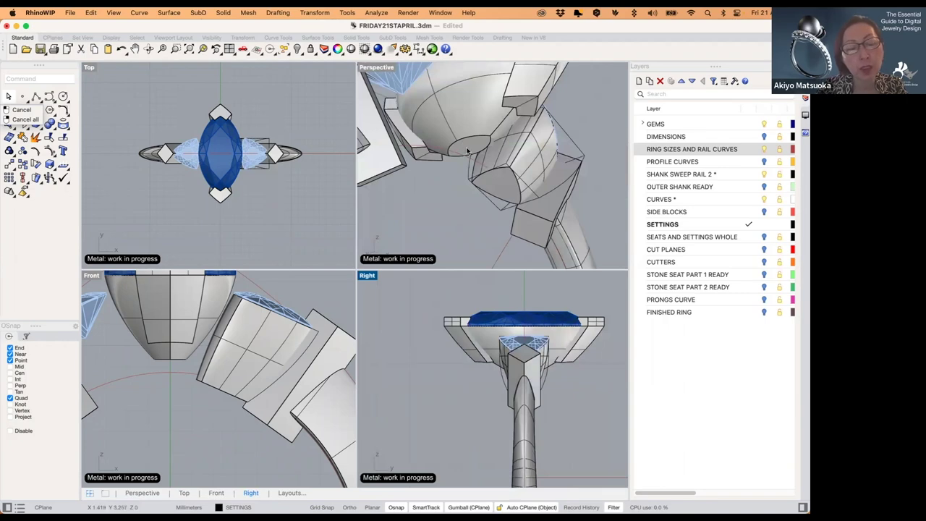
click(223, 306)
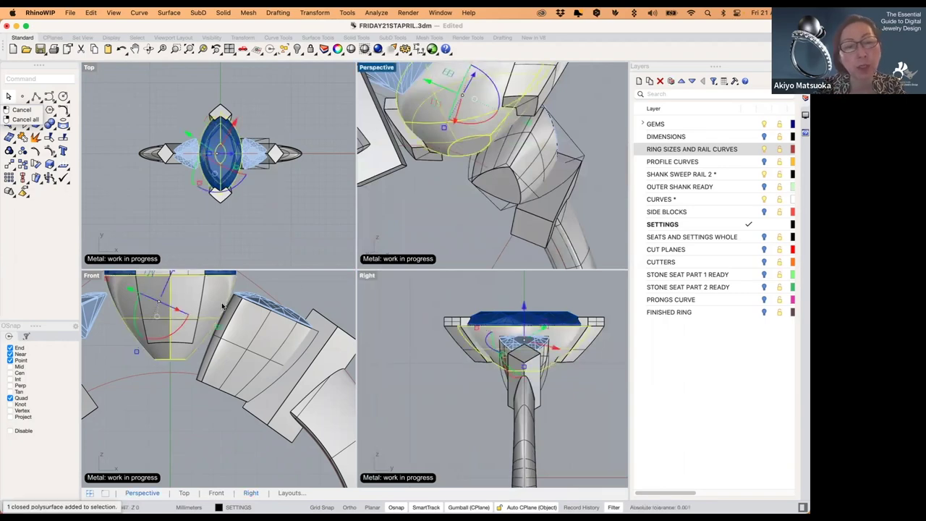
right_drag(194, 324, 220, 346)
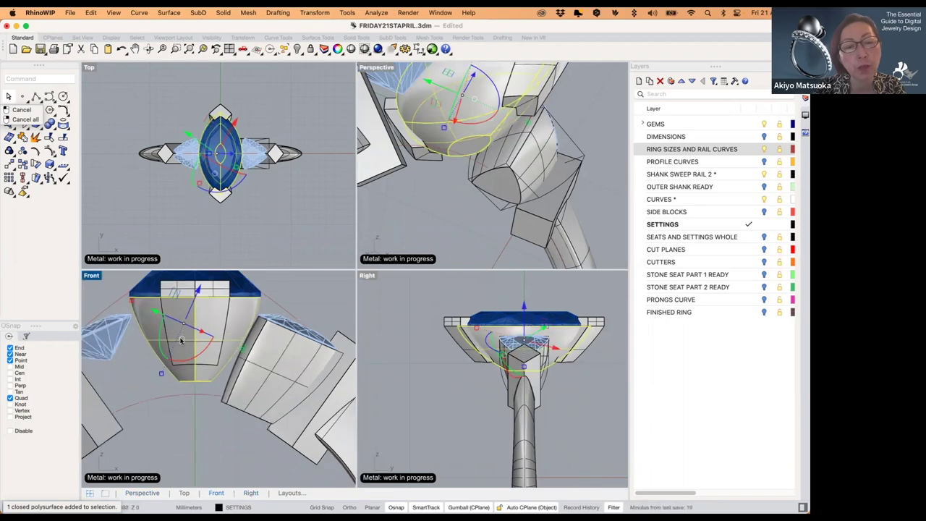
click(182, 338)
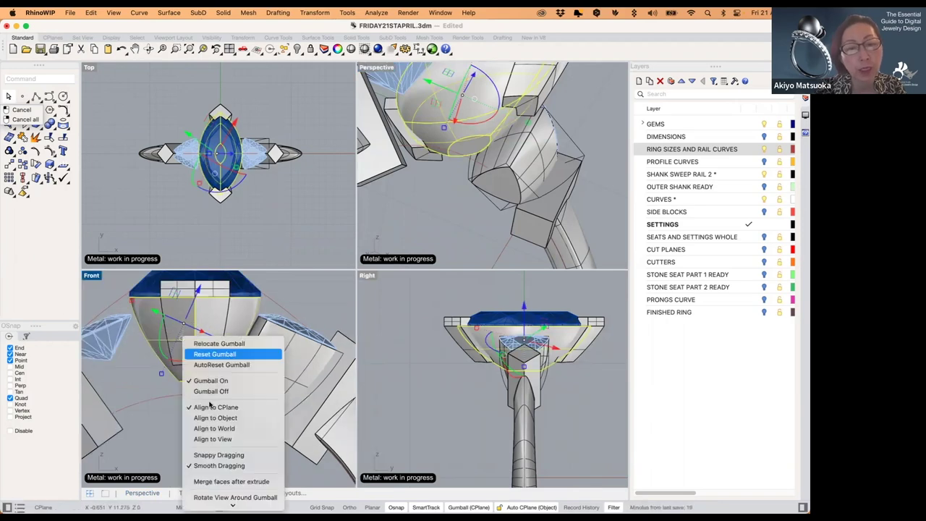
click(212, 418)
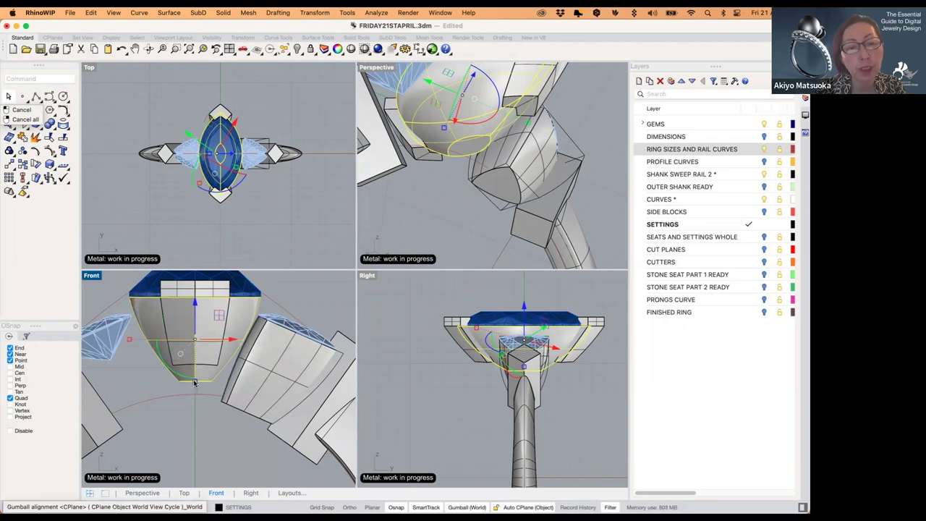
- Stretch the marquise block vertically and lower it past the finger-size curve, with its upper face below the gem's girdle
drag(194, 382, 194, 389)
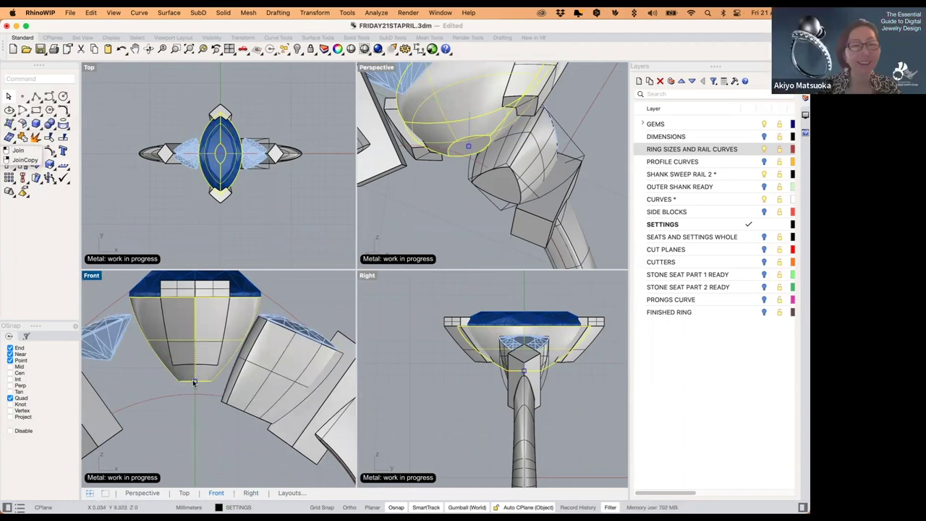
drag(195, 380, 195, 394)
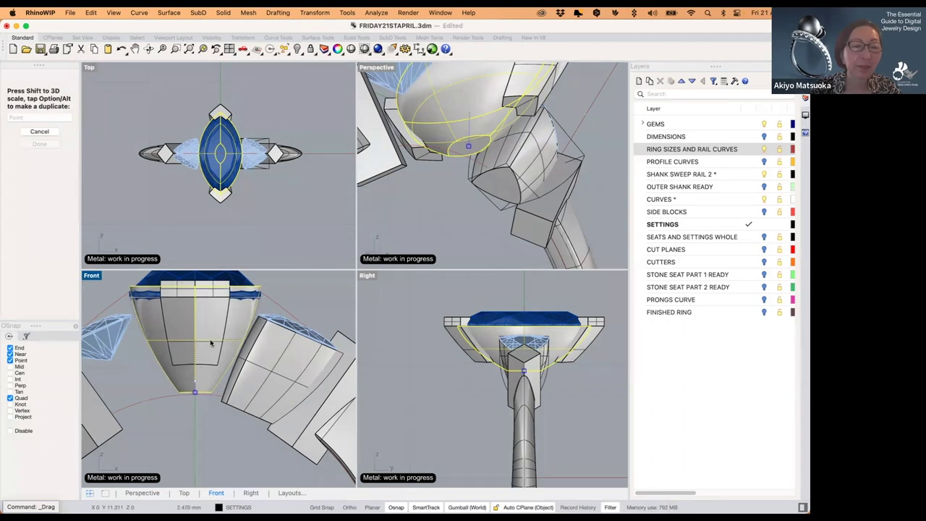
drag(195, 307, 196, 321)
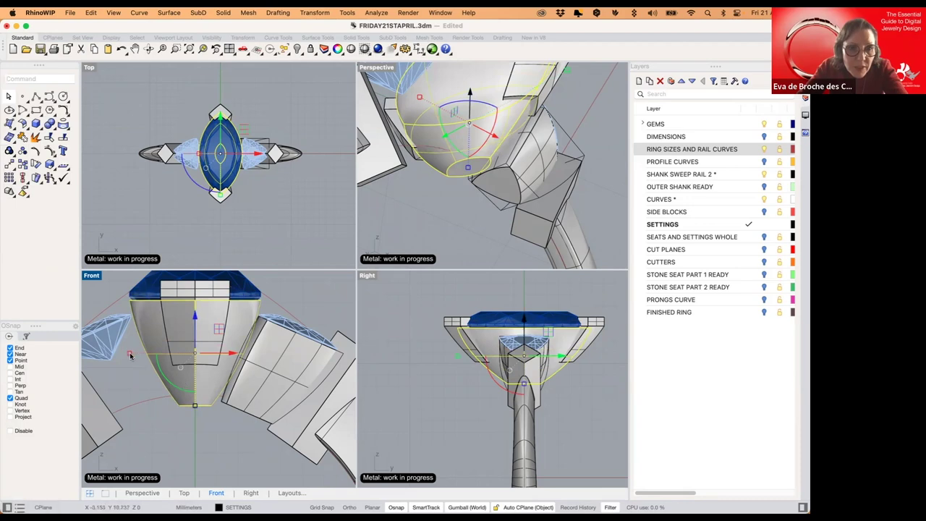
drag(194, 317, 196, 320)
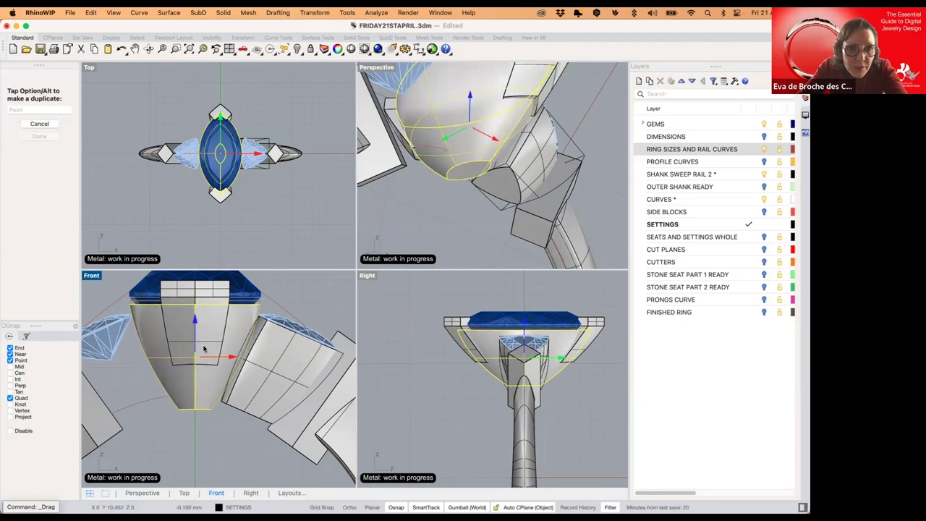
click(213, 434)
- Show the trillion cage's control points again, widen and adjust the bottom layer in the Front view, and leave point editing
right_drag(439, 196, 497, 193)
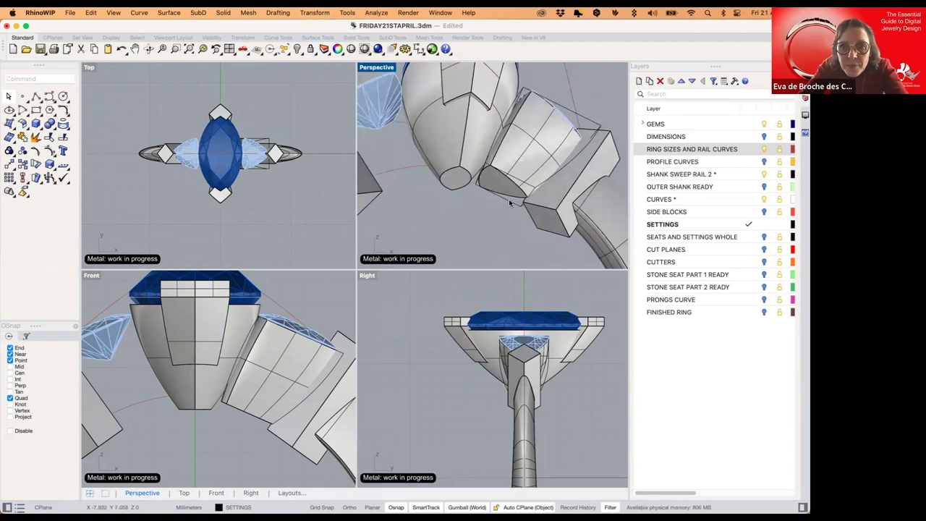
click(509, 199)
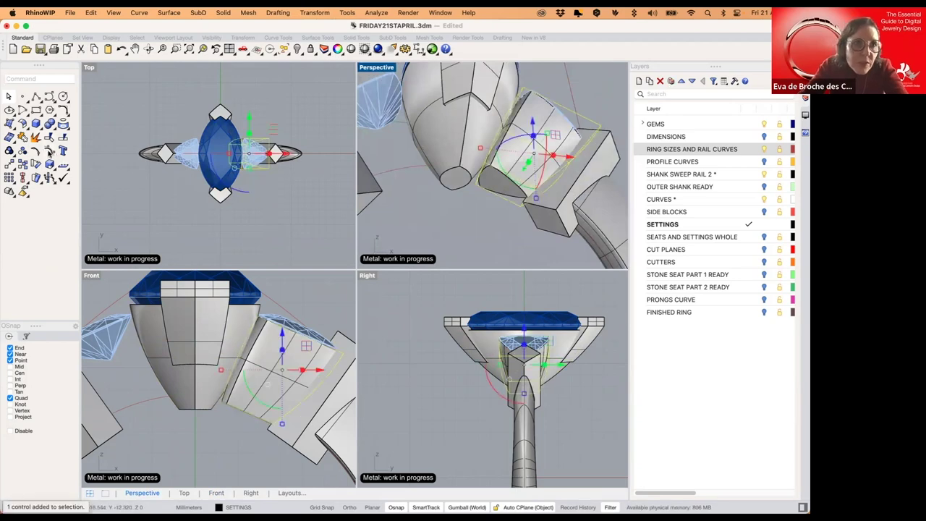
key(F10)
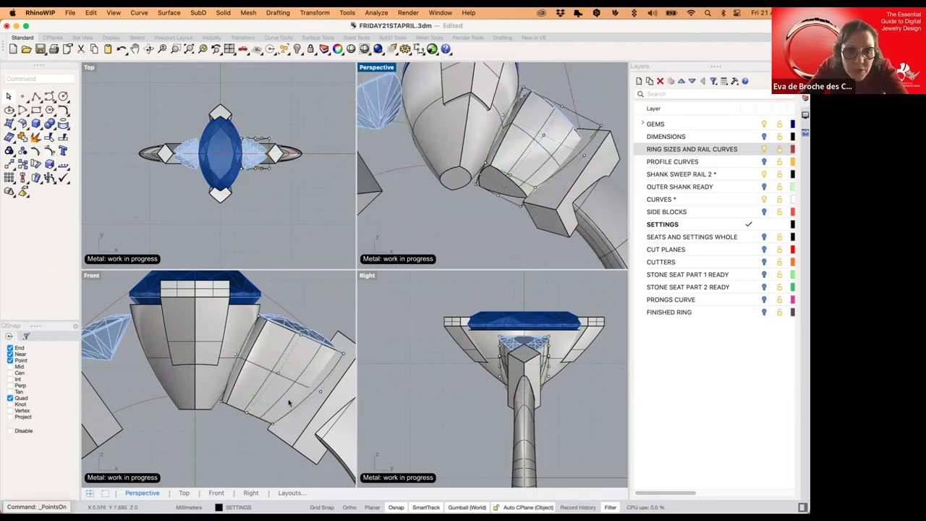
drag(293, 394, 226, 442)
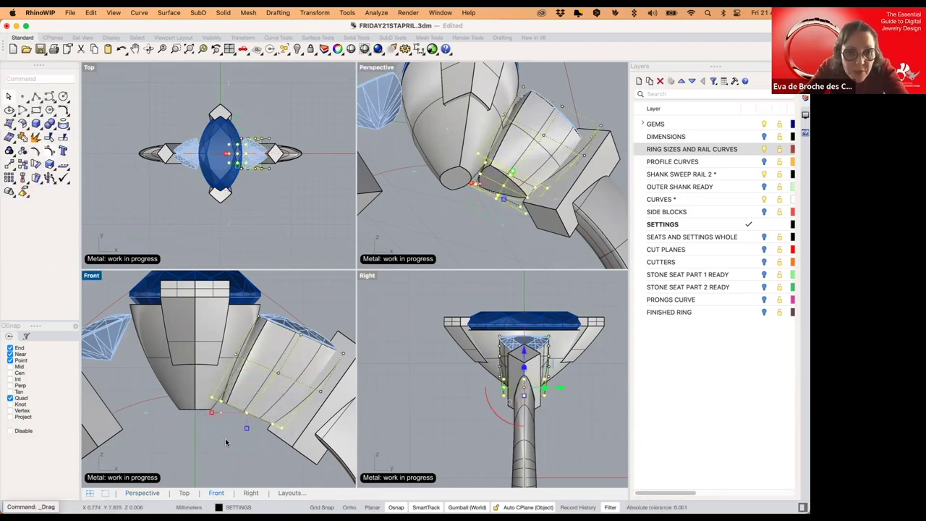
click(232, 428)
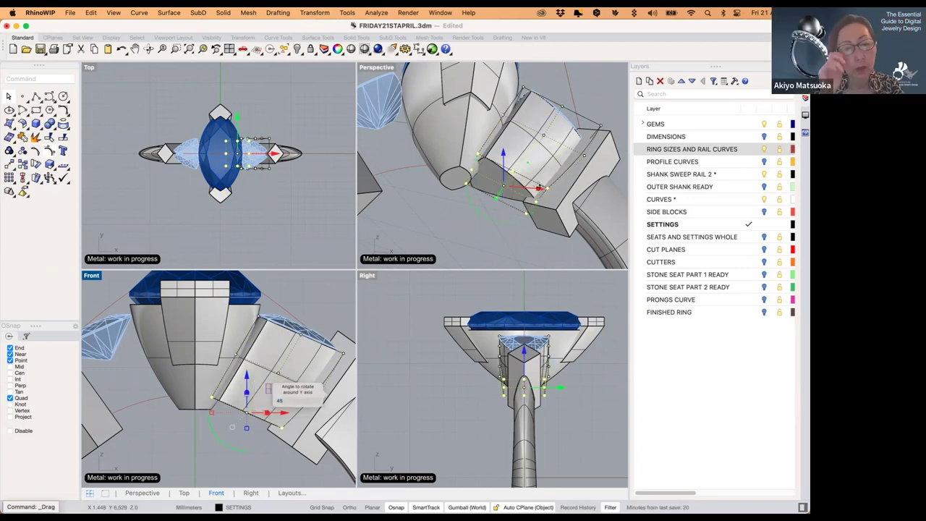
right_drag(539, 188, 530, 207)
click(465, 214)
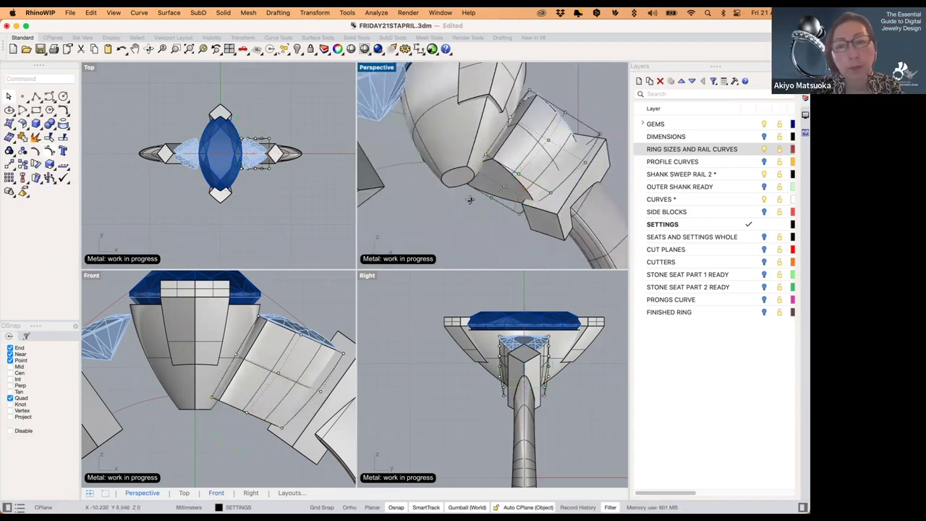
right_drag(470, 200, 469, 207)
key(Escape)
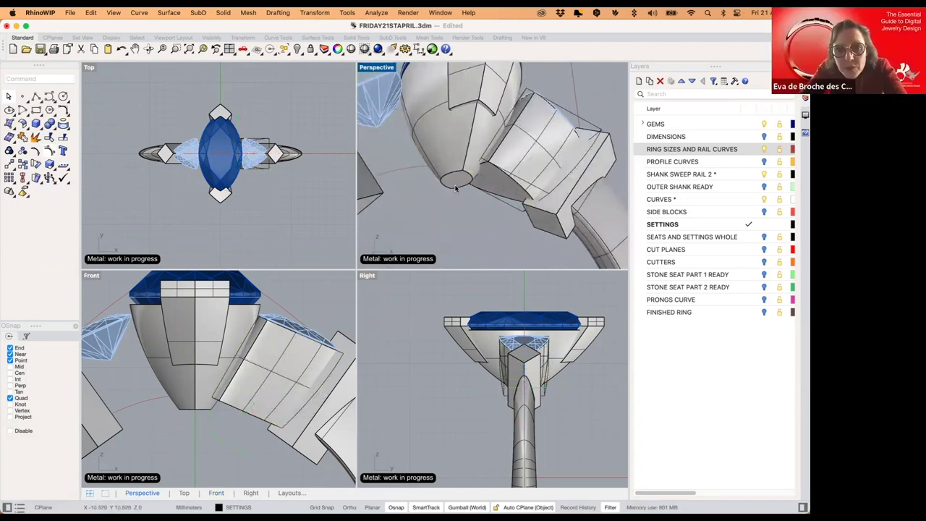
- Check the marquise block's base against the trillion block, and delete the cage around the trillion block
scroll(456, 187, up, 2)
click(454, 185)
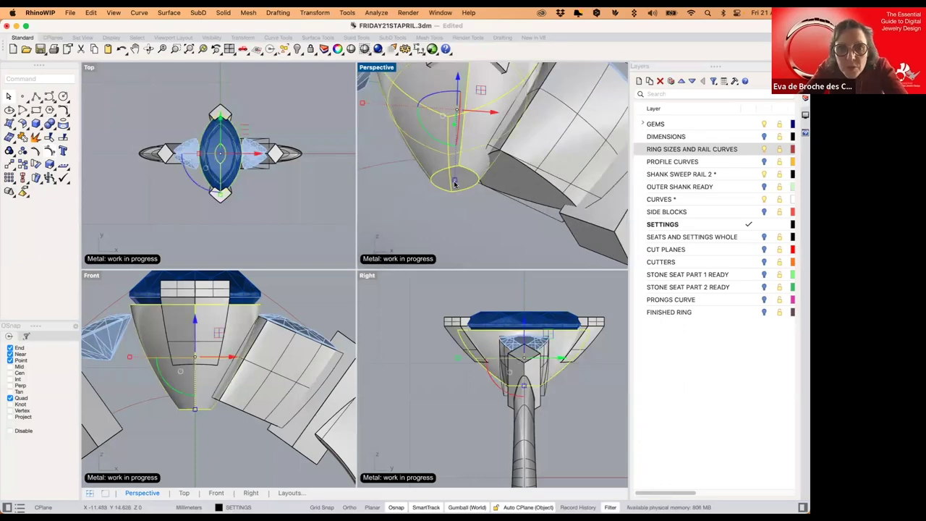
scroll(456, 186, down, 3)
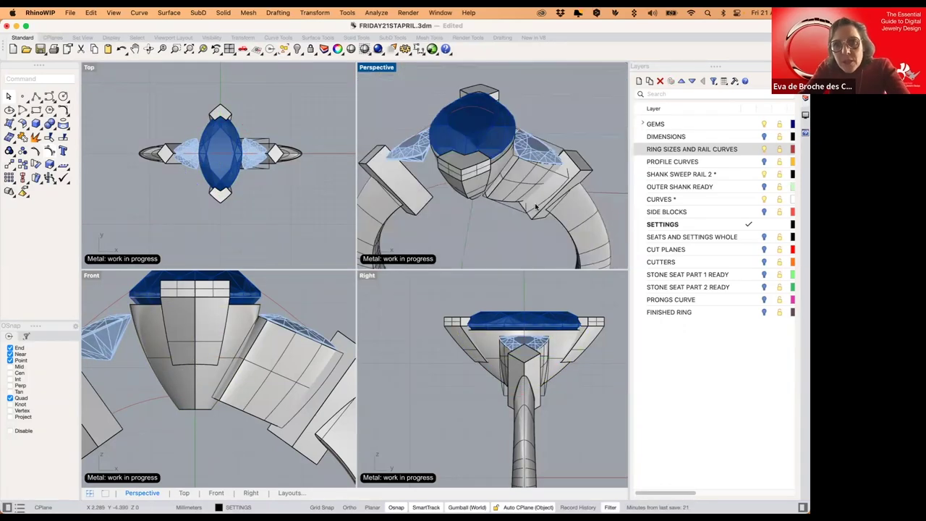
click(535, 212)
key(Delete)
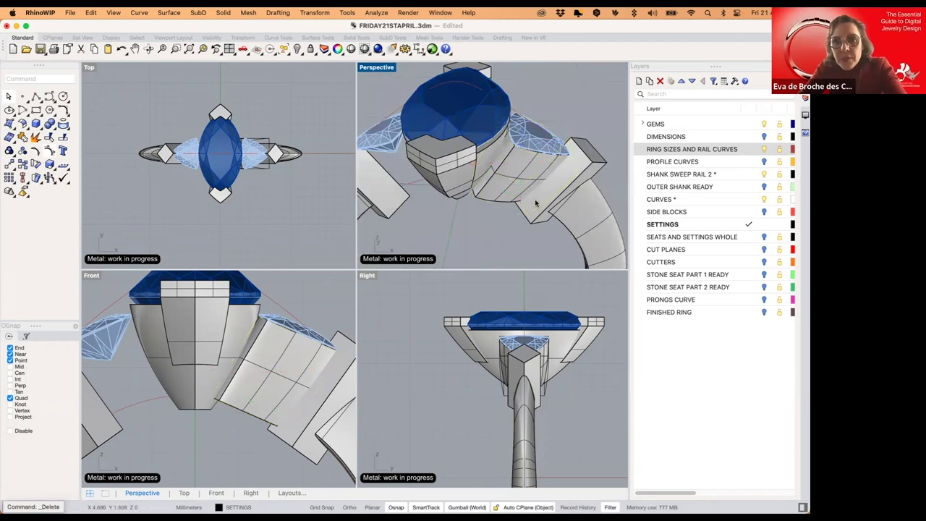
- Nudge the trillion block slightly downward in the Front view and raise the marquise block slightly toward its gem
right_drag(520, 183, 510, 186)
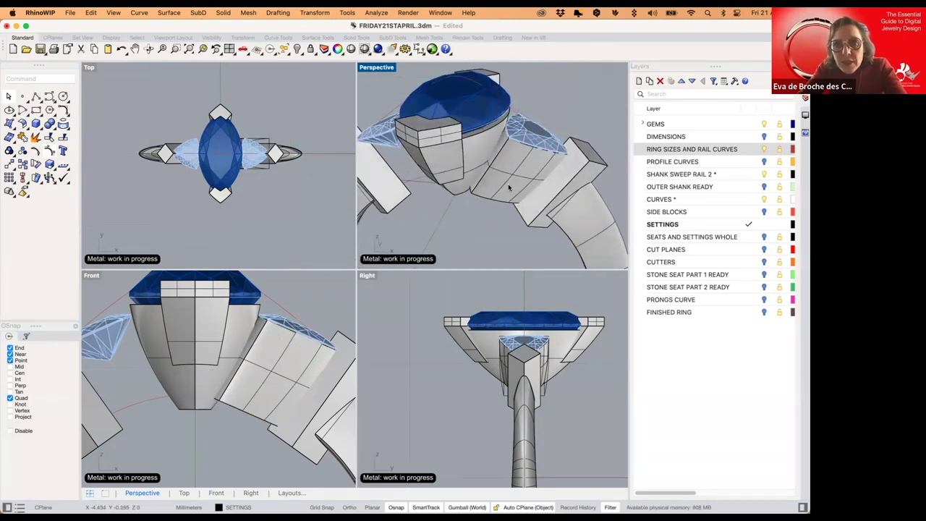
click(511, 187)
drag(301, 349, 299, 356)
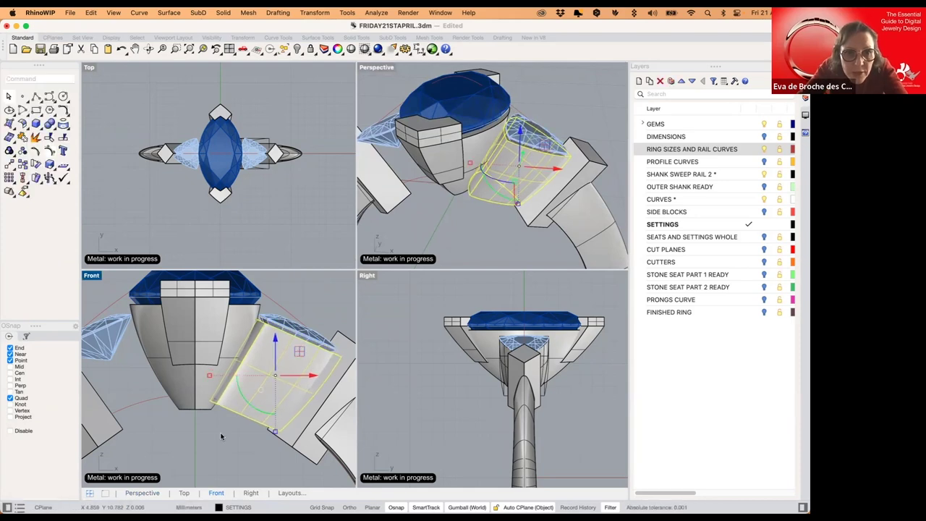
key(Escape)
click(244, 328)
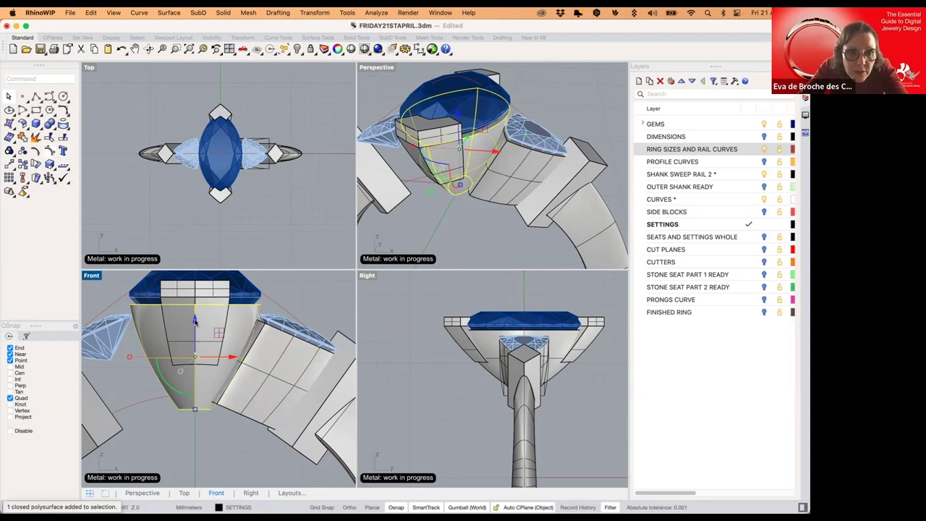
drag(195, 319, 195, 320)
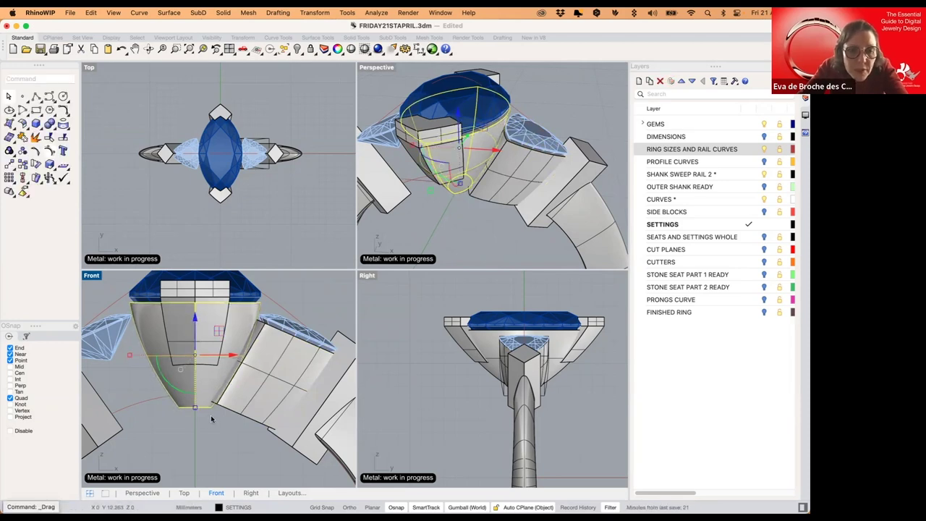
click(212, 417)
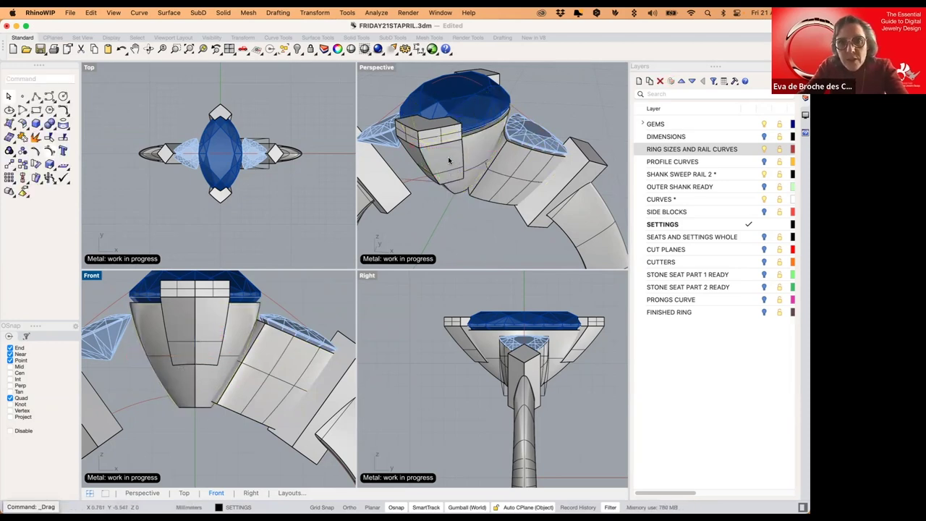
- Mirror a copy of the trillion block across the ring's vertical centre plane to the opposite side of the marquise block
right_drag(448, 157, 480, 173)
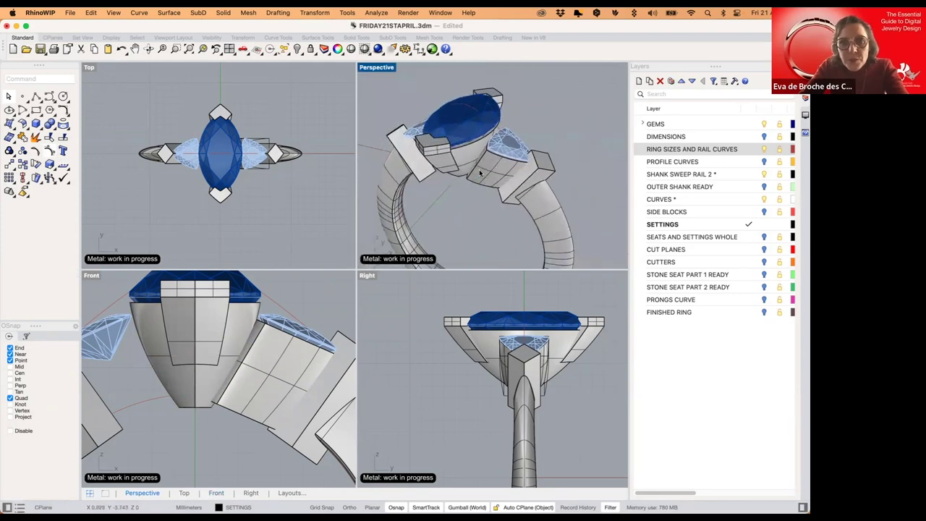
click(480, 172)
text(mir)
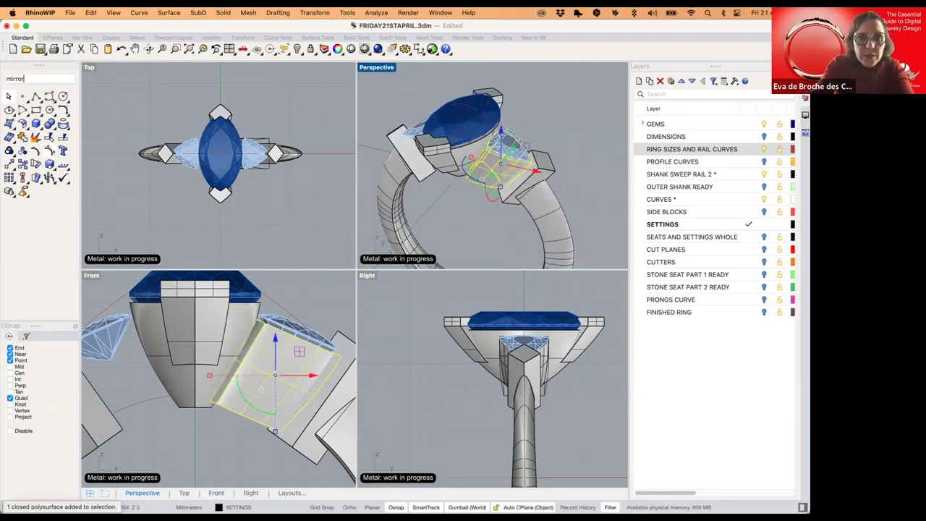
text(ror)
key(Return)
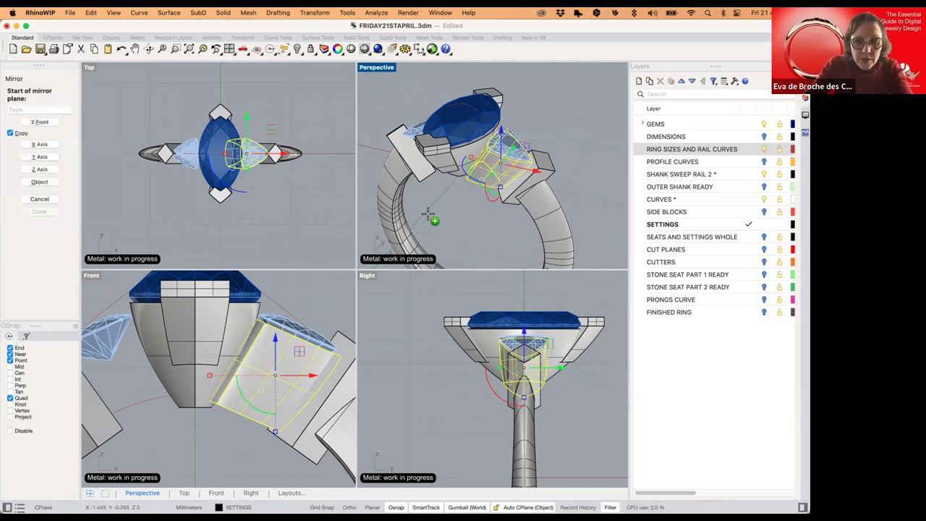
click(429, 215)
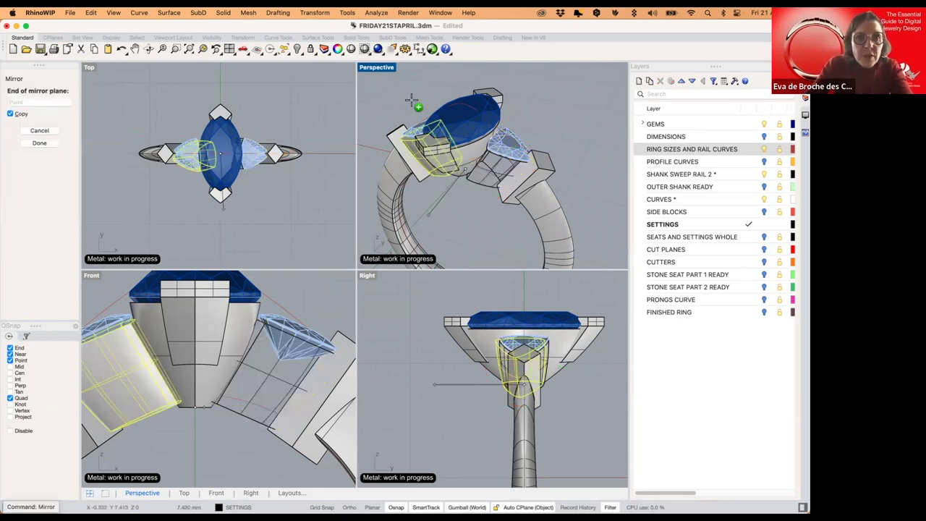
shift+click(221, 77)
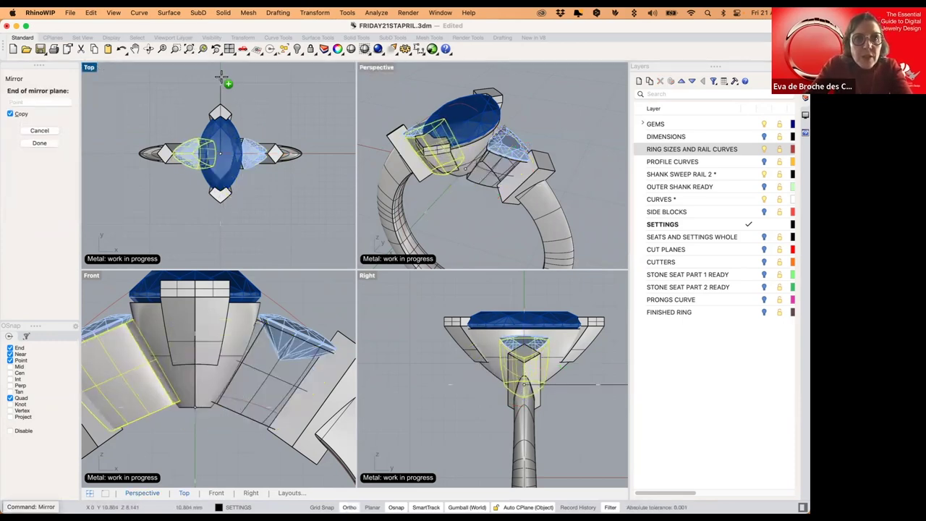
click(221, 76)
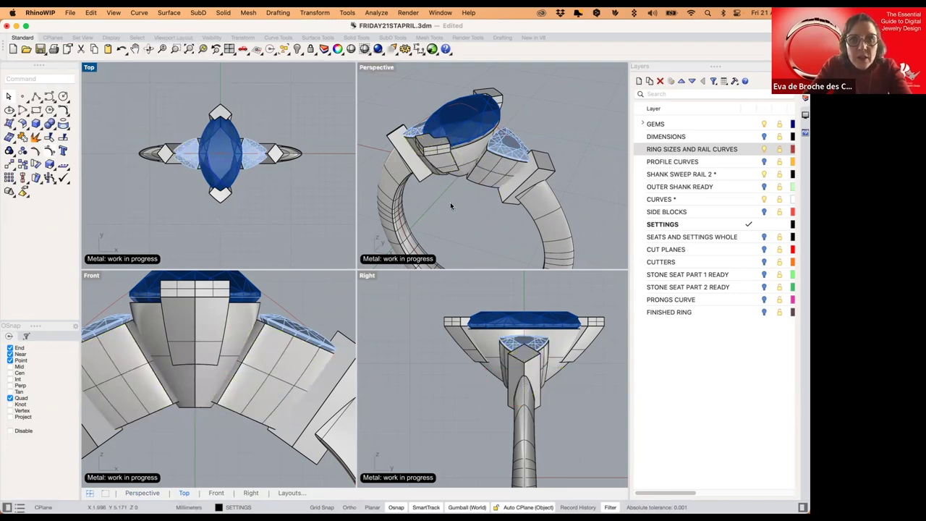
- Hide the RING SIZES AND RAIL CURVES and GEMS layers, with the Perspective view maximized
scroll(226, 165, up, 2)
right_drag(222, 120, 214, 121)
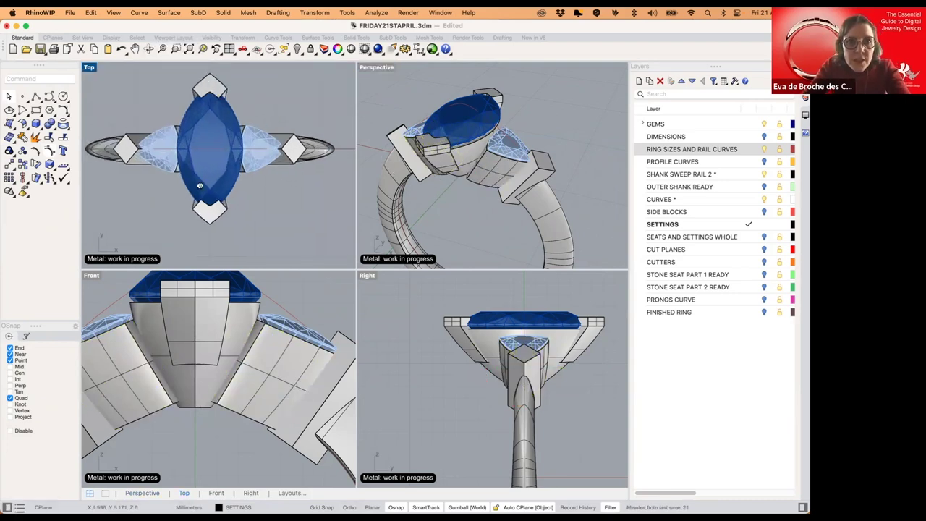
click(763, 150)
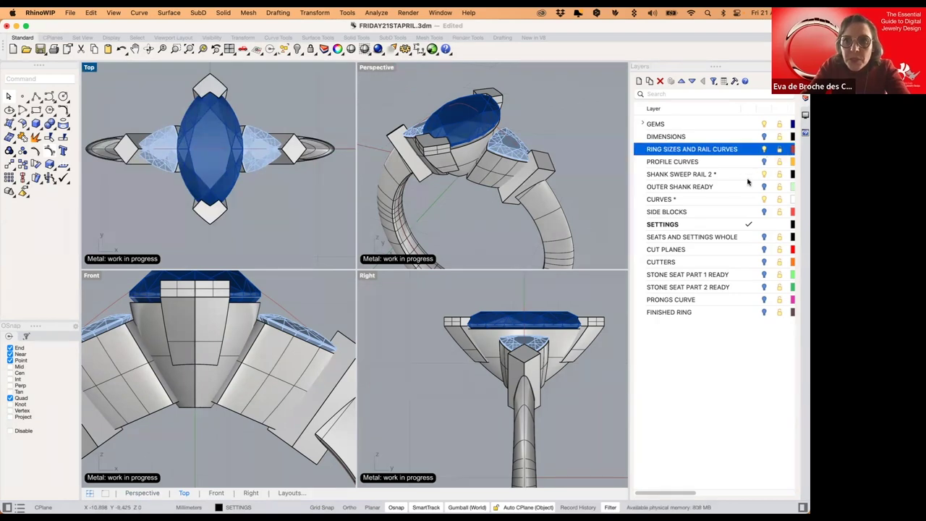
click(381, 67)
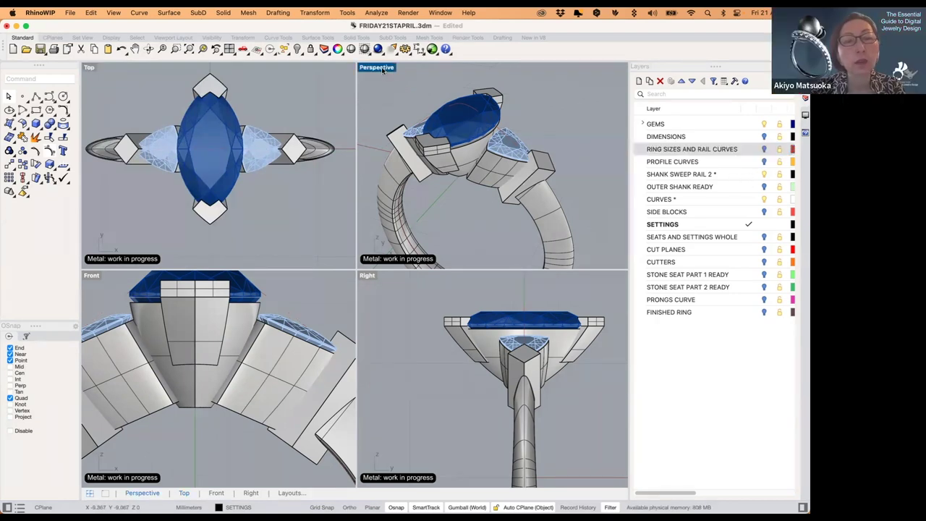
double_click(381, 67)
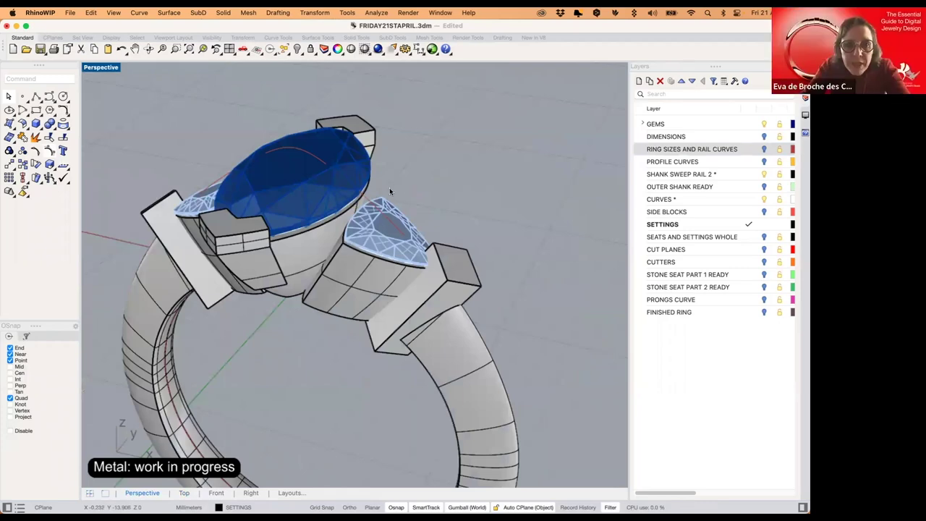
shift+right_drag(364, 210, 393, 210)
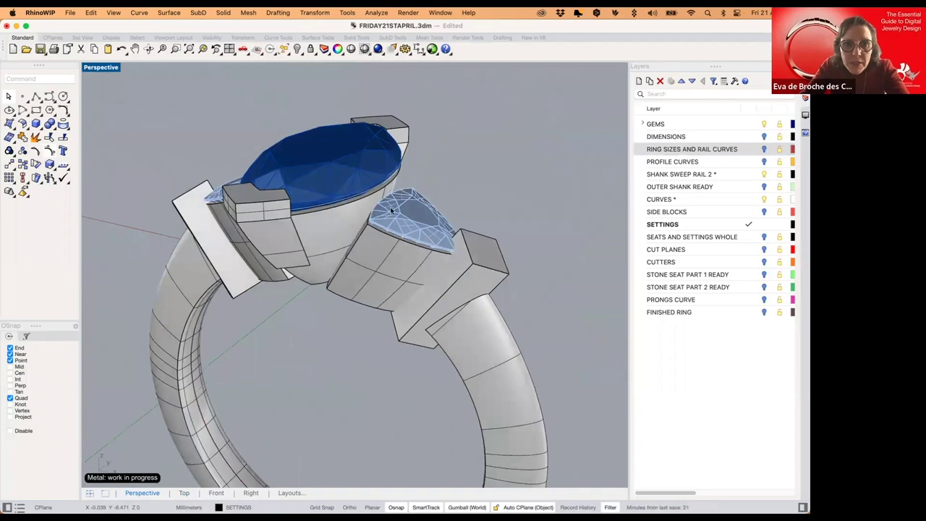
click(764, 124)
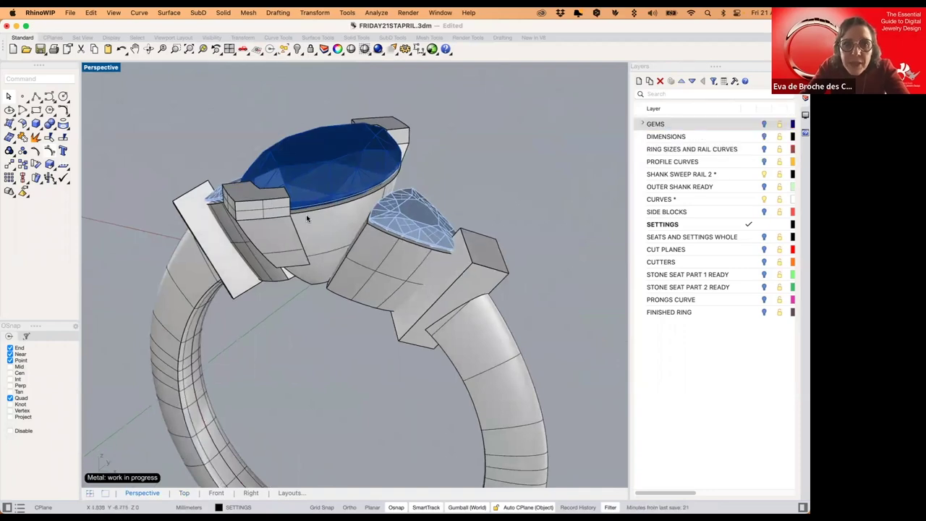
- Move the two side blocks at the marquise block's pointed ends to the SIDE BLOCKS layer
right_drag(306, 214, 281, 211)
click(424, 147)
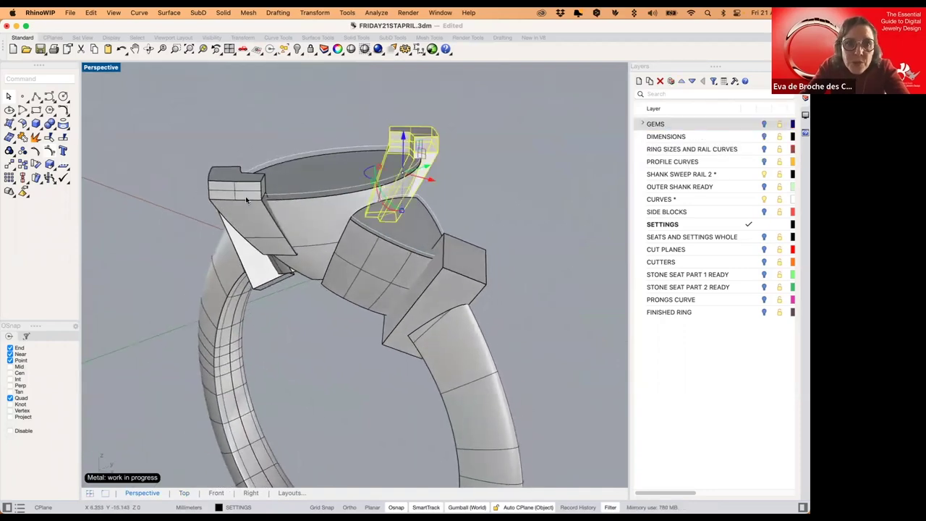
shift+click(218, 192)
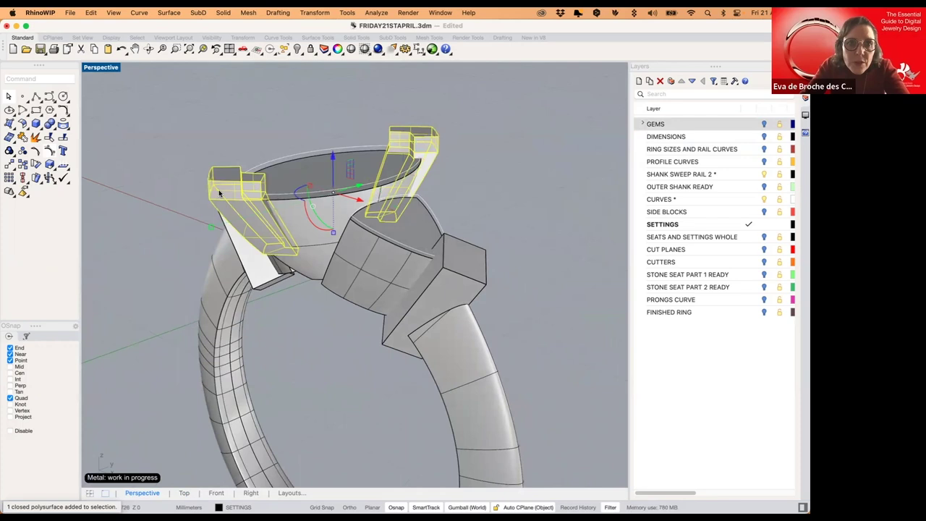
right_click(696, 215)
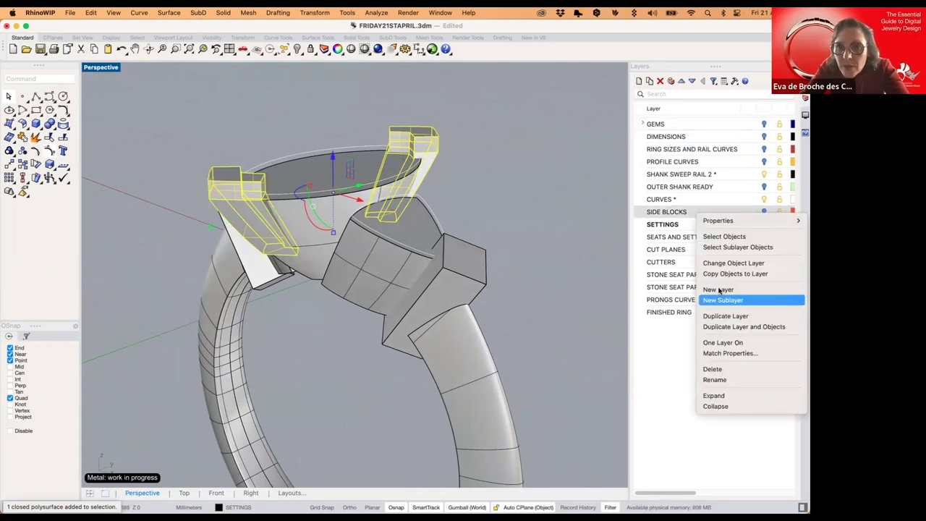
click(733, 263)
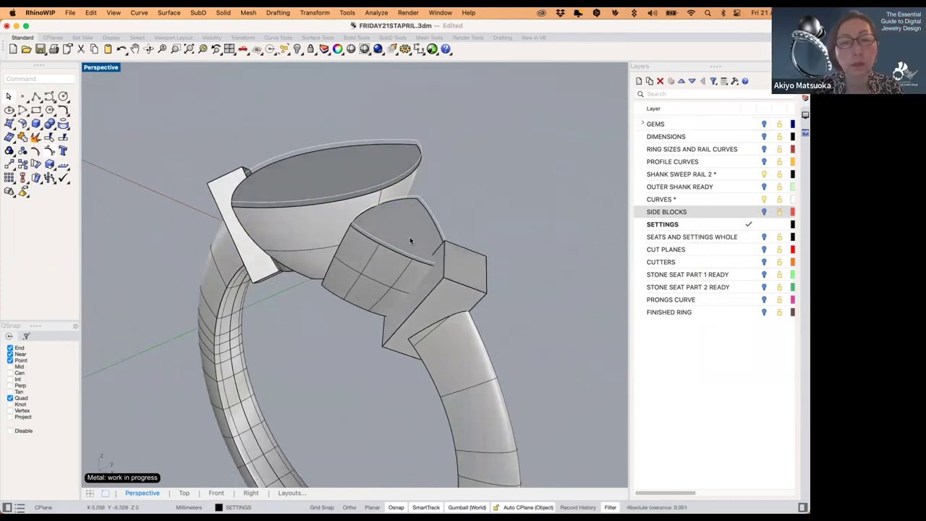
- Offset the trillion outline curve inward by 1 mm and the marquise outline curve inward by 1.3 mm in the Top view
click(439, 212)
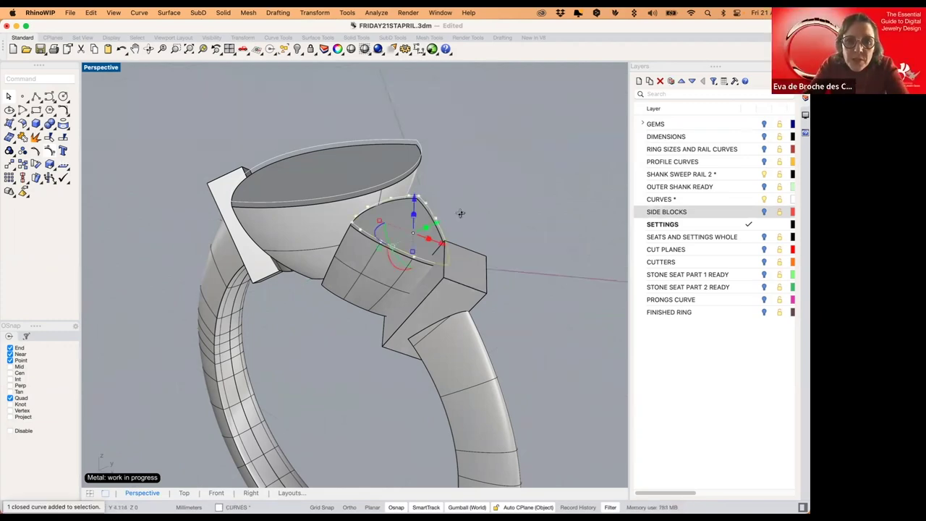
right_drag(460, 209, 430, 203)
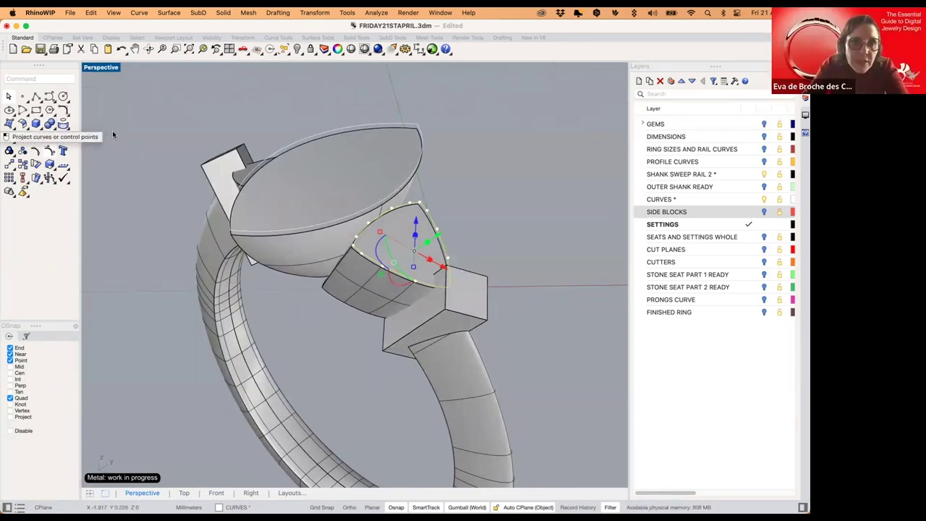
click(73, 125)
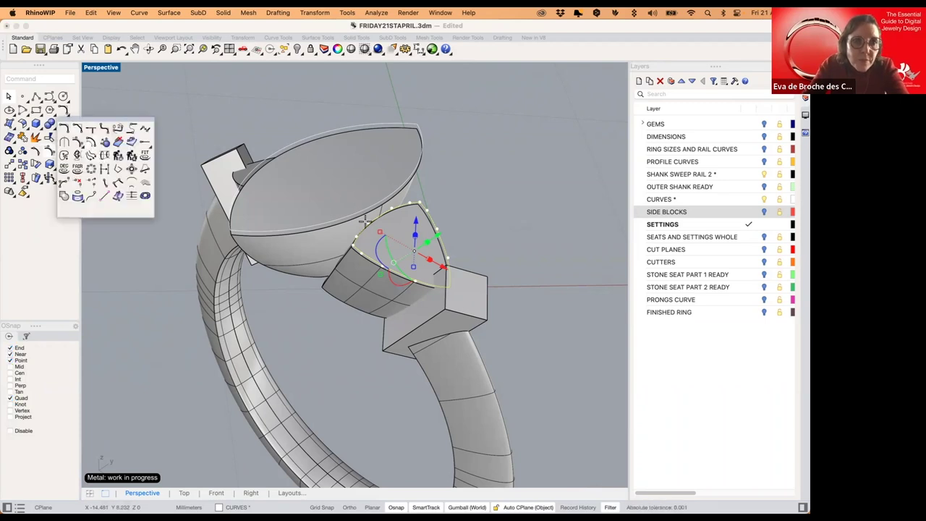
click(78, 142)
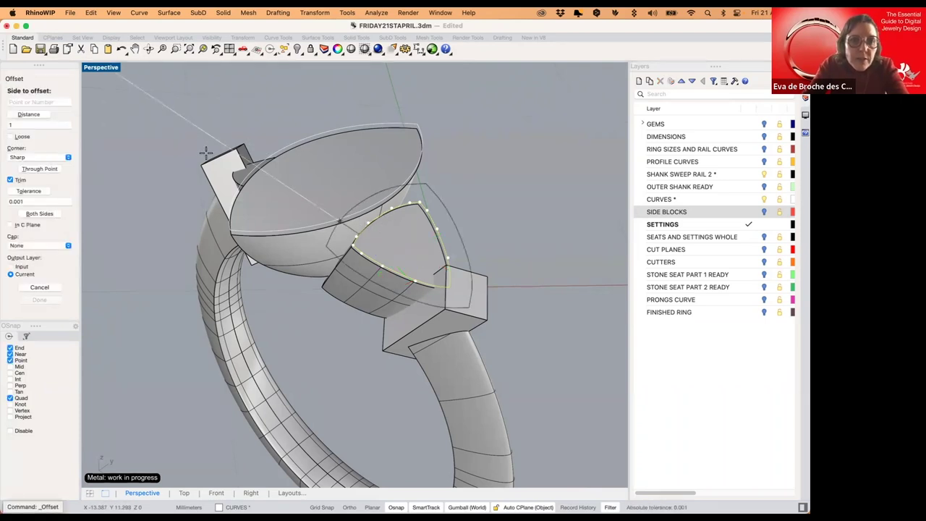
key(ctrl+m)
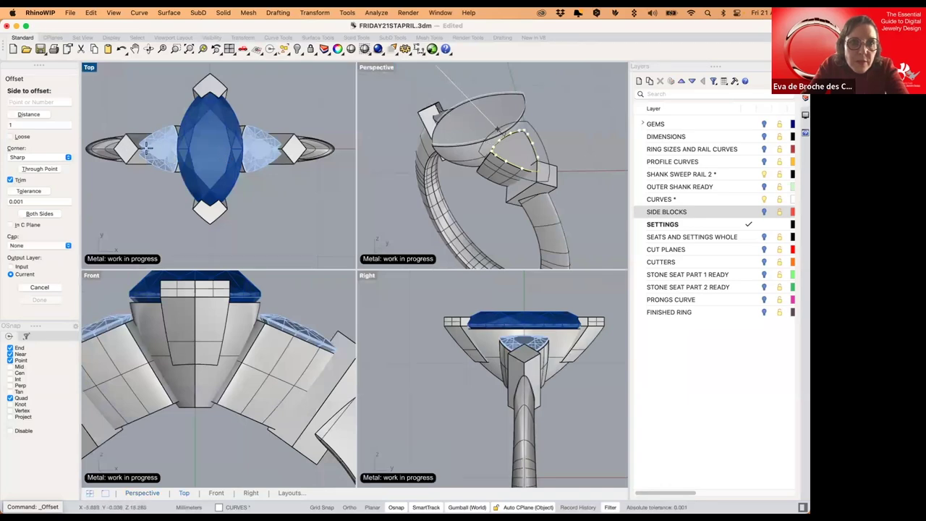
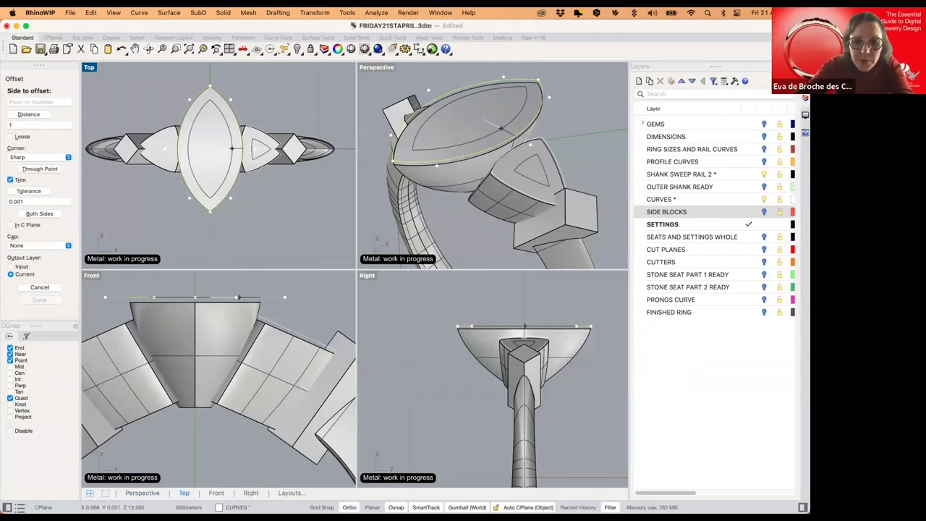
text(1.3)
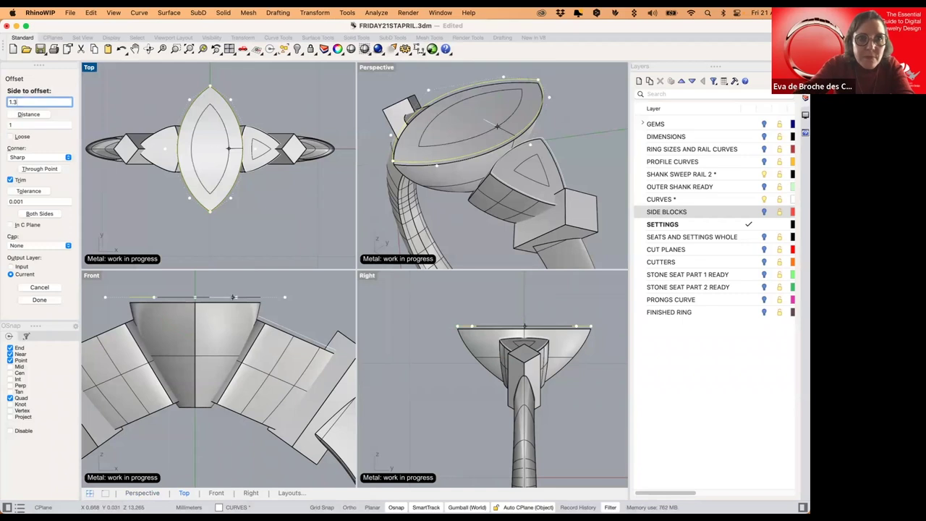
click(217, 151)
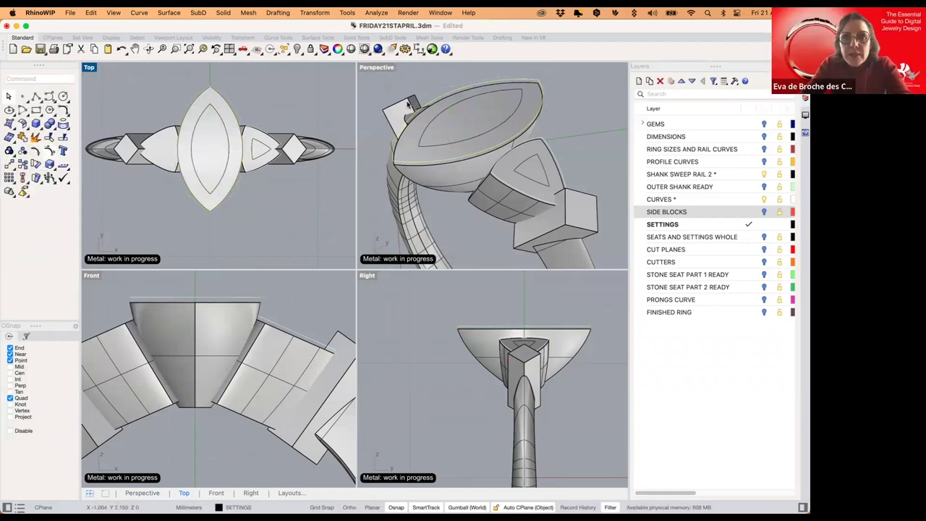
right_drag(407, 104, 385, 77)
double_click(379, 69)
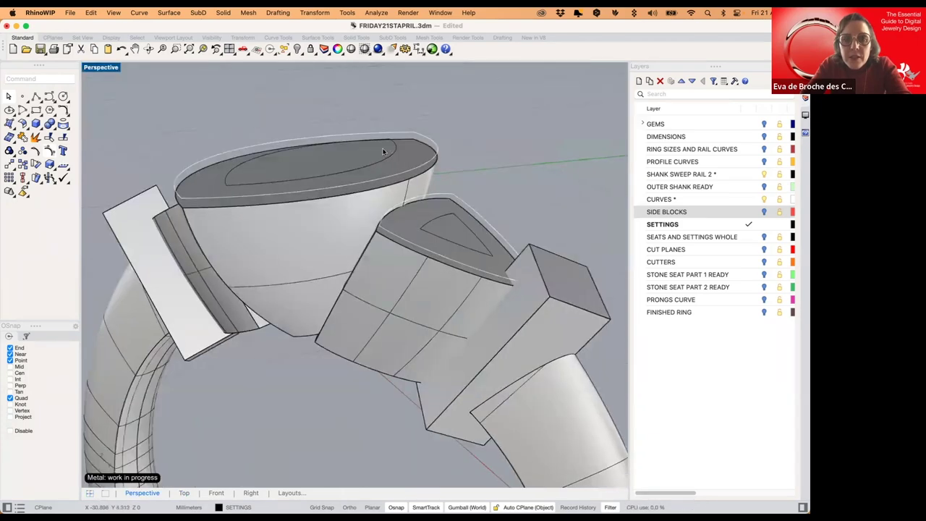
scroll(374, 184, down, 5)
right_drag(373, 185, 401, 238)
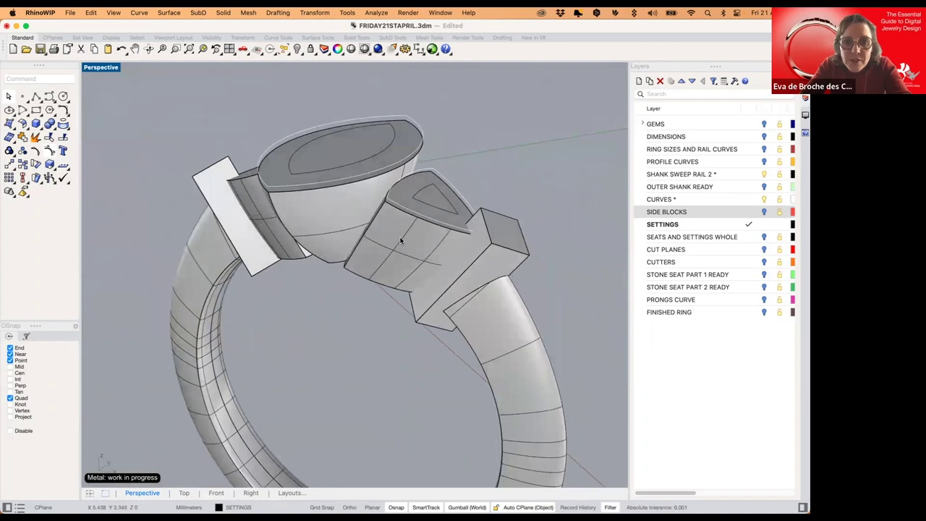
click(400, 240)
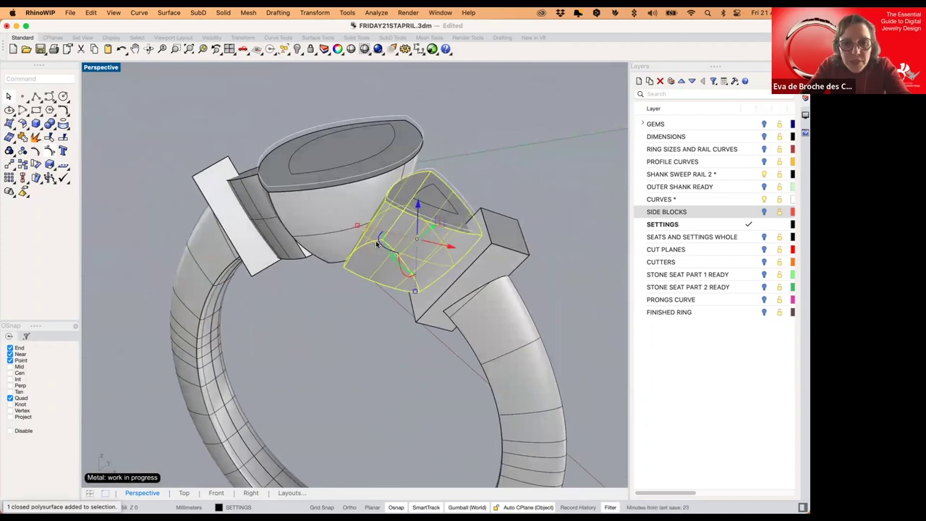
click(297, 88)
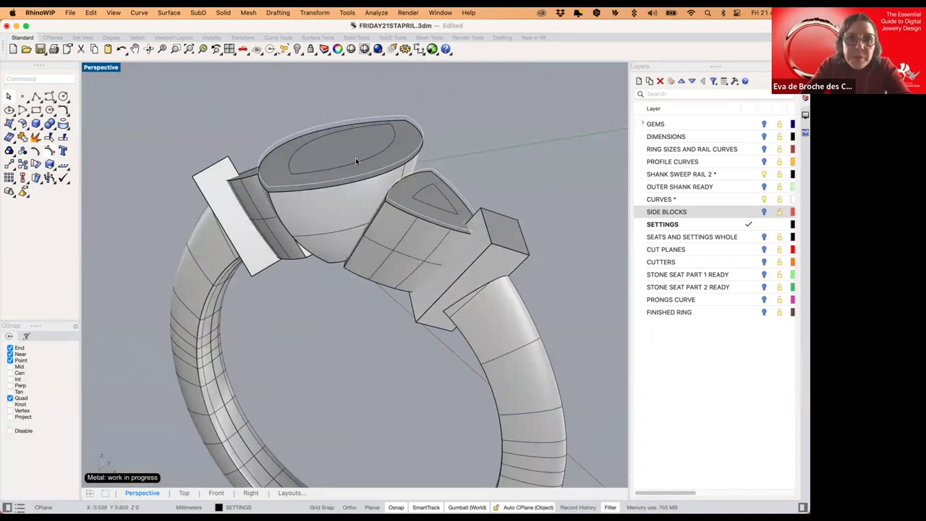
- Select the inner offset curve on the trillion block and switch the Front viewport to Ghosted display
click(438, 210)
click(468, 225)
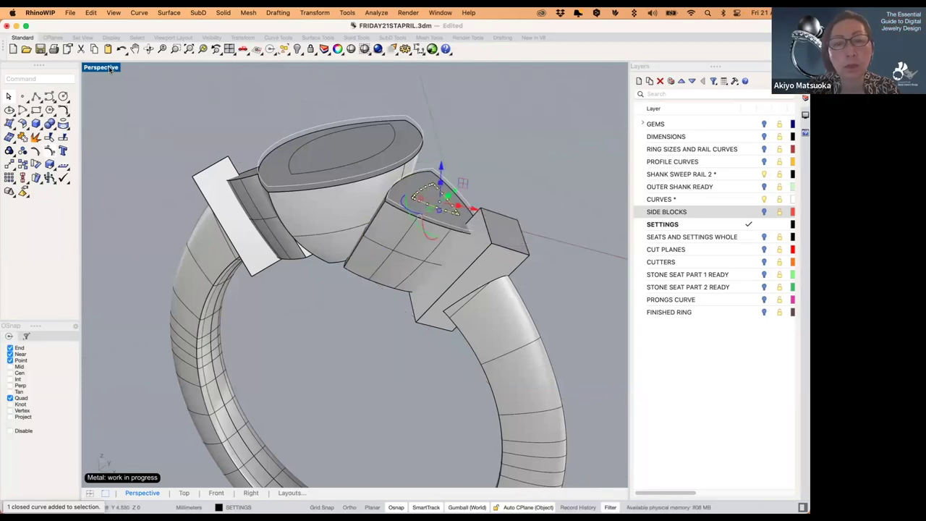
double_click(101, 67)
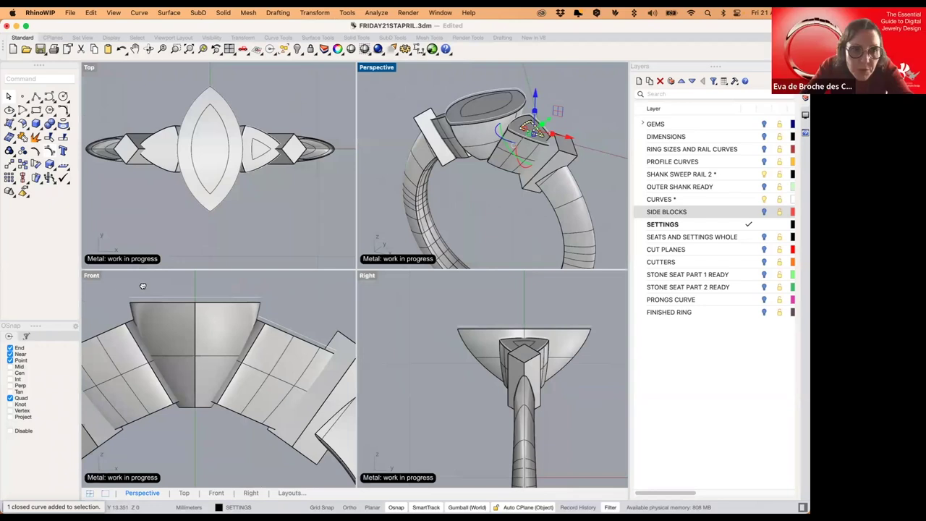
click(92, 275)
right_click(94, 278)
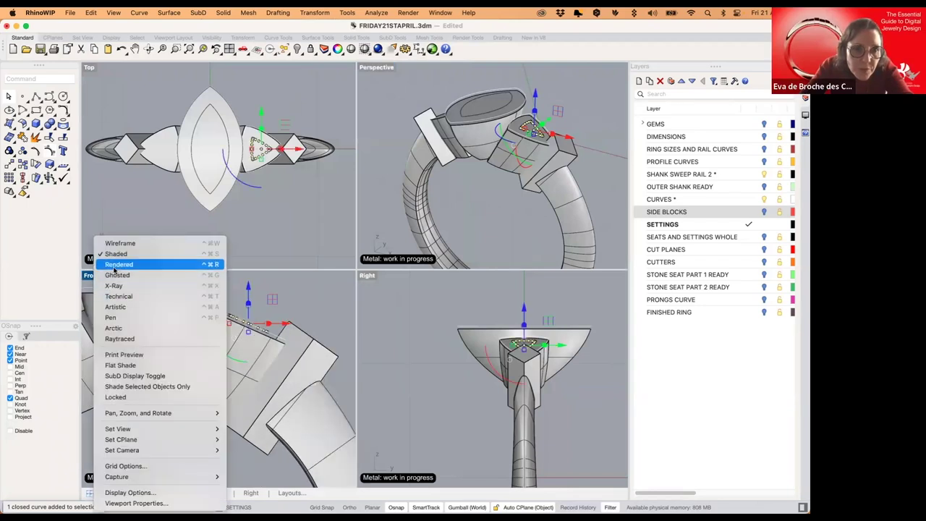
click(116, 275)
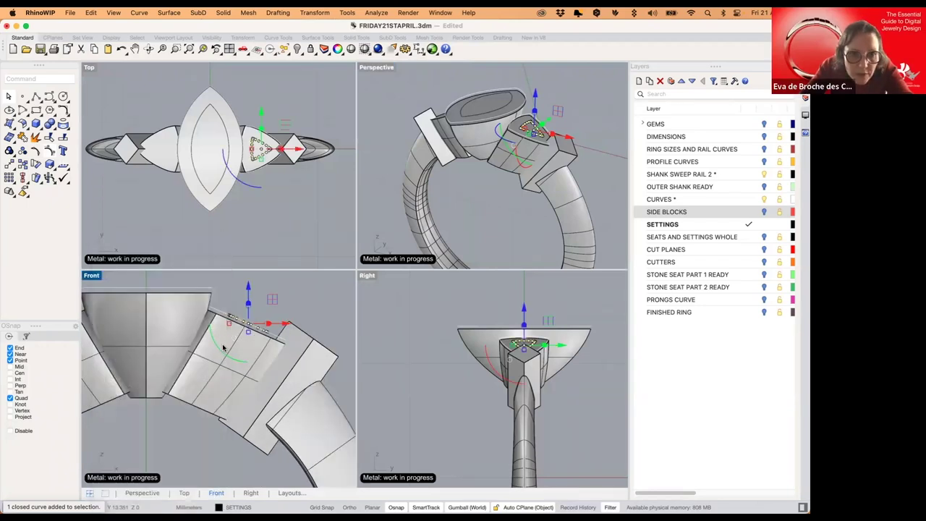
- Extrude the inner trillion curve as a solid down through the trillion block, ending past its underside
click(42, 130)
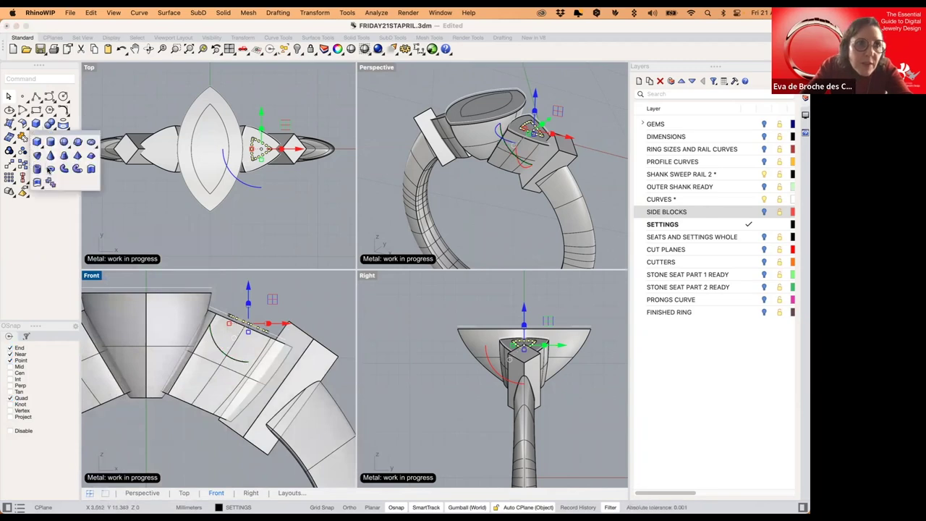
click(90, 171)
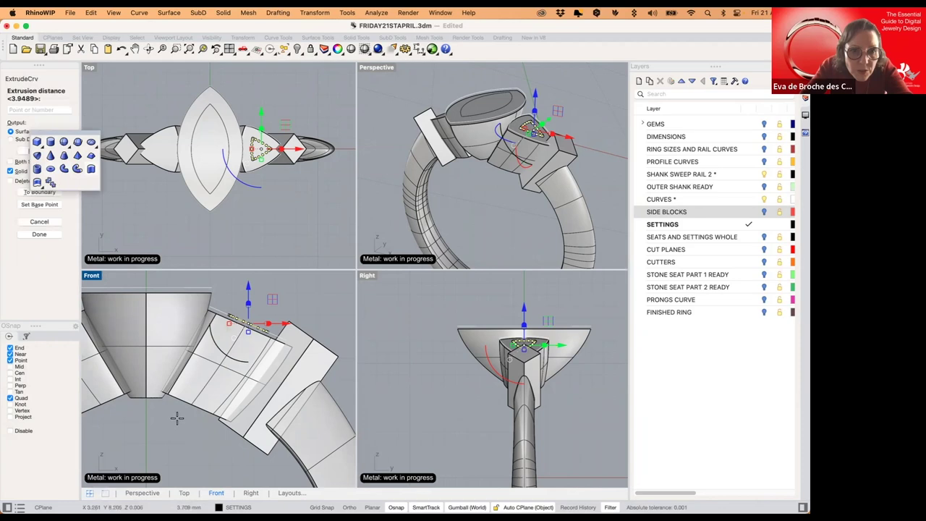
click(148, 443)
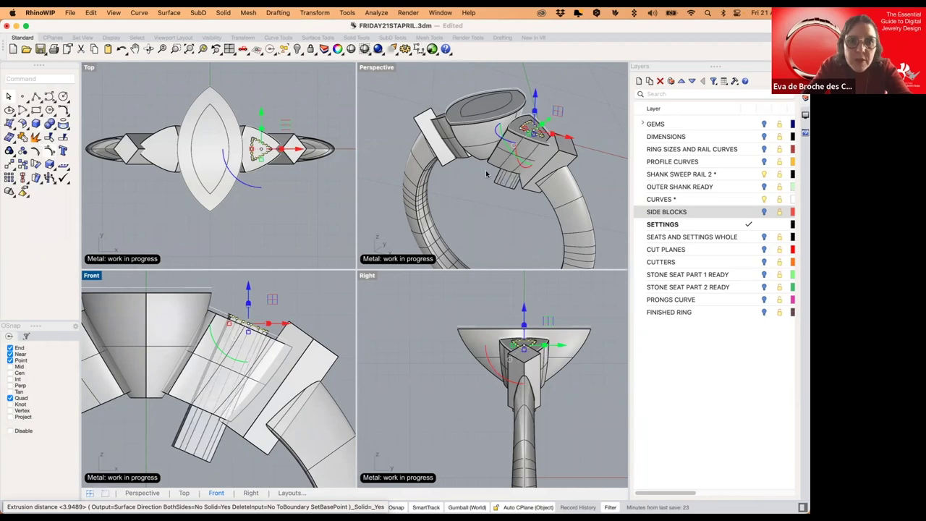
- Extrude the inner marquise curve straight down as a solid, ending well below the marquise block's base
click(480, 131)
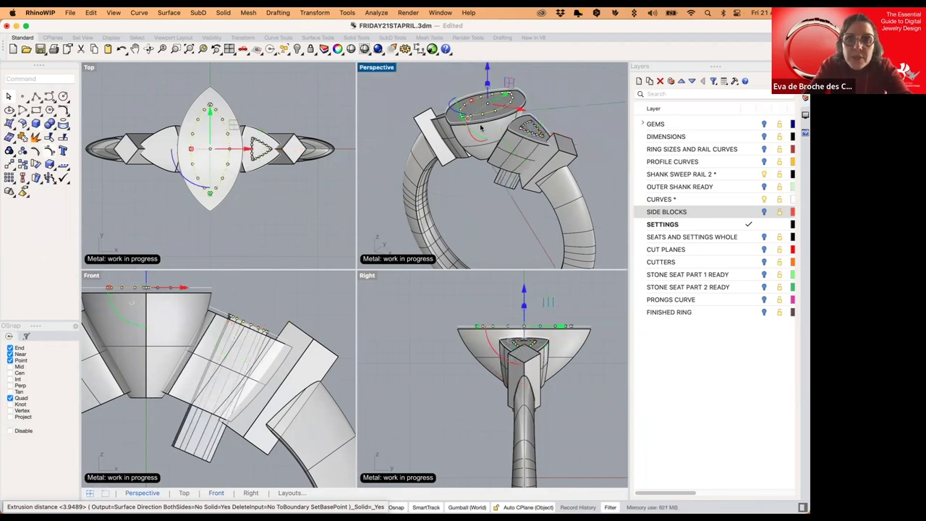
right_click(147, 416)
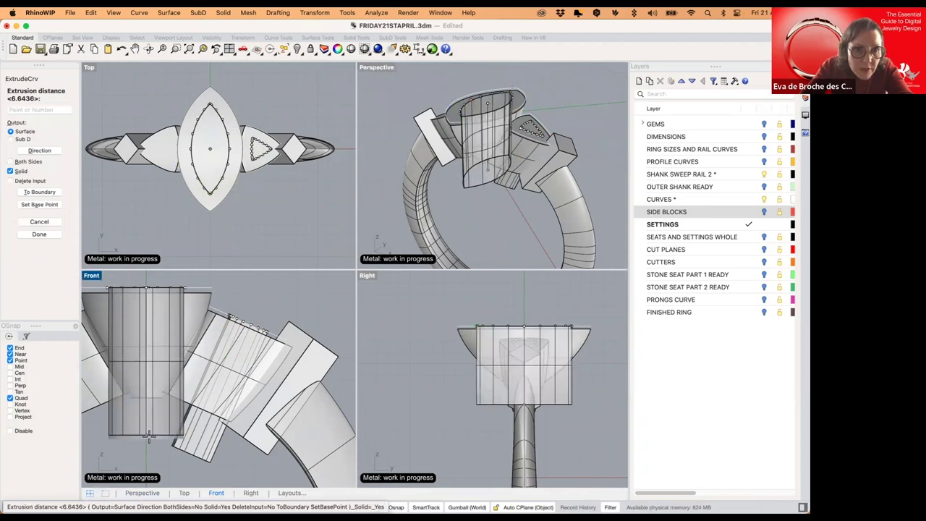
click(148, 440)
key(Escape)
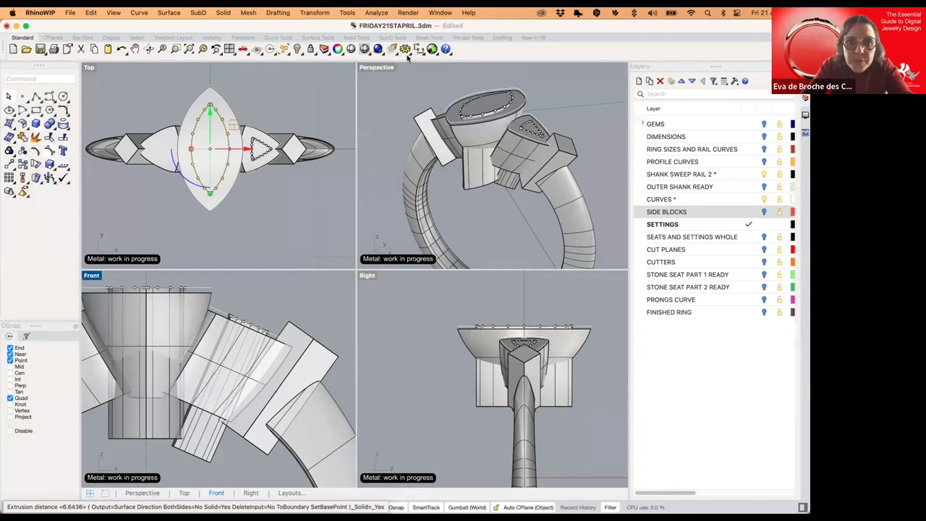
- Scale down the bottom face of the trillion extrusion uniformly so that the cutter tapers toward its lower end
click(445, 226)
key(ctrl+m)
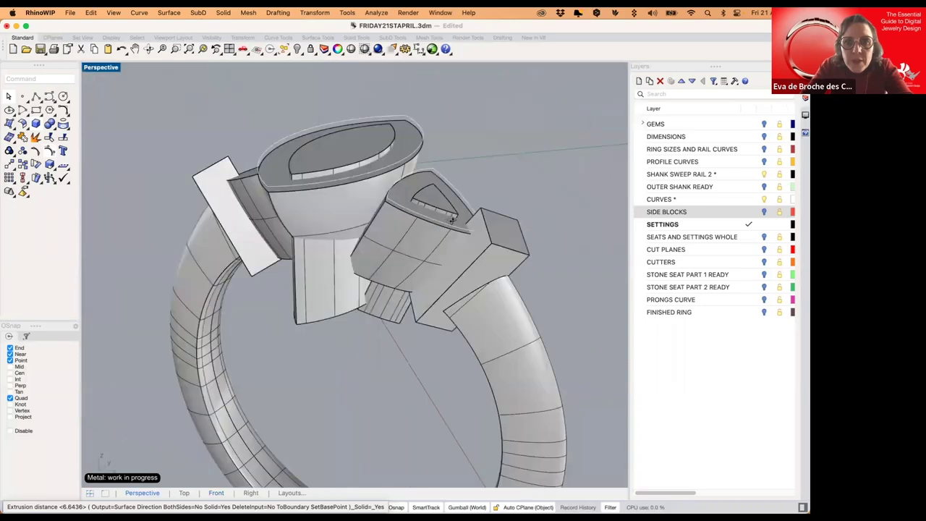
right_drag(448, 217, 372, 319)
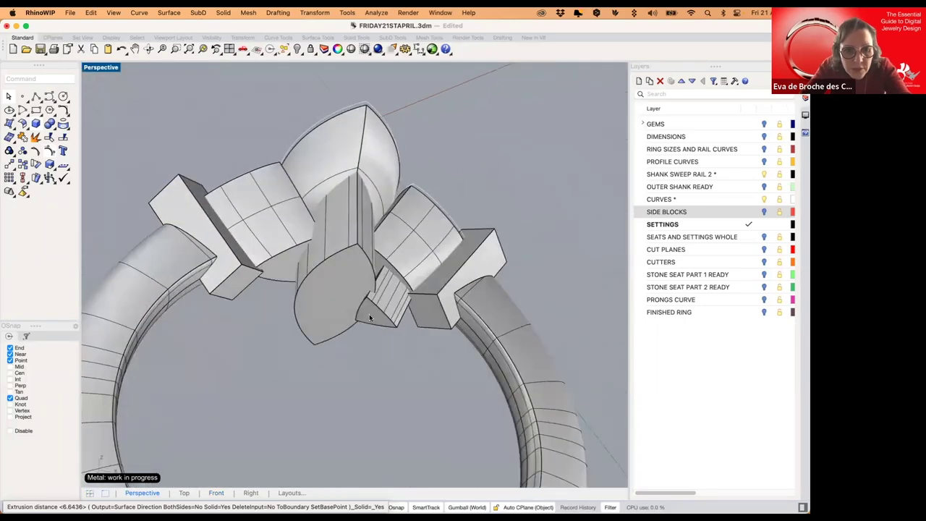
click(371, 316)
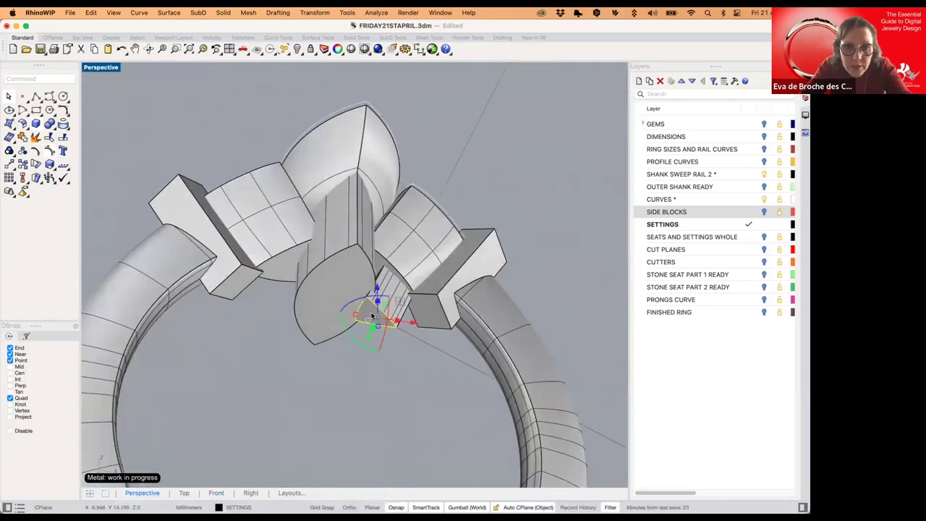
right_drag(397, 335, 367, 319)
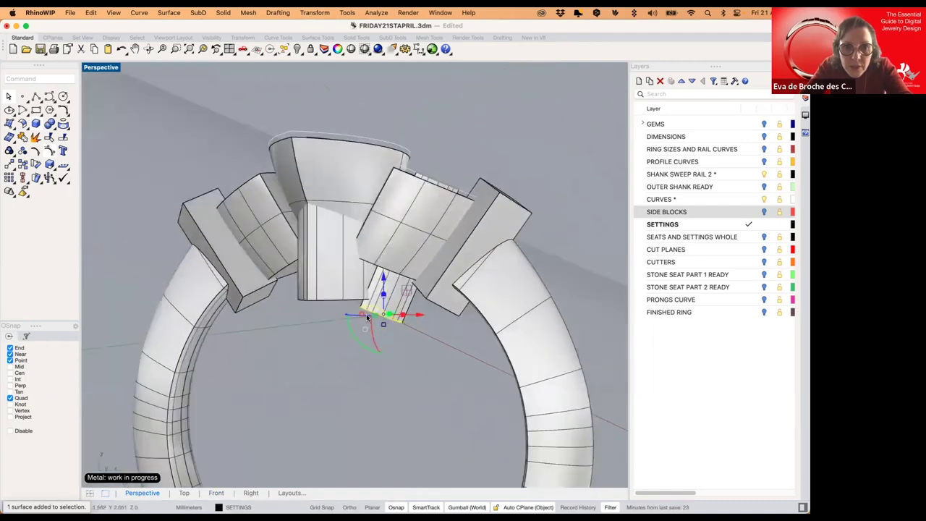
shift+drag(361, 314, 393, 273)
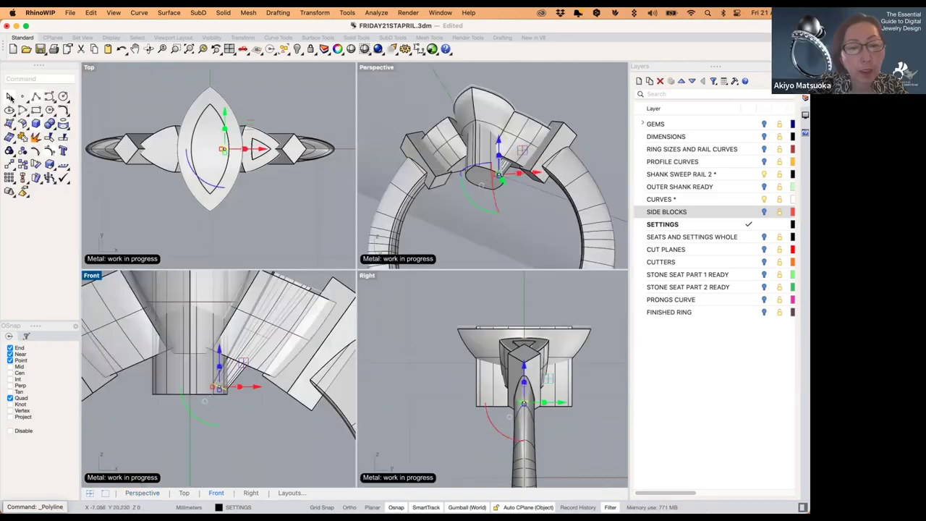
- Move the trillion cutter's small bottom face up and outward, closer to the underside of the trillion block
scroll(249, 360, up, 3)
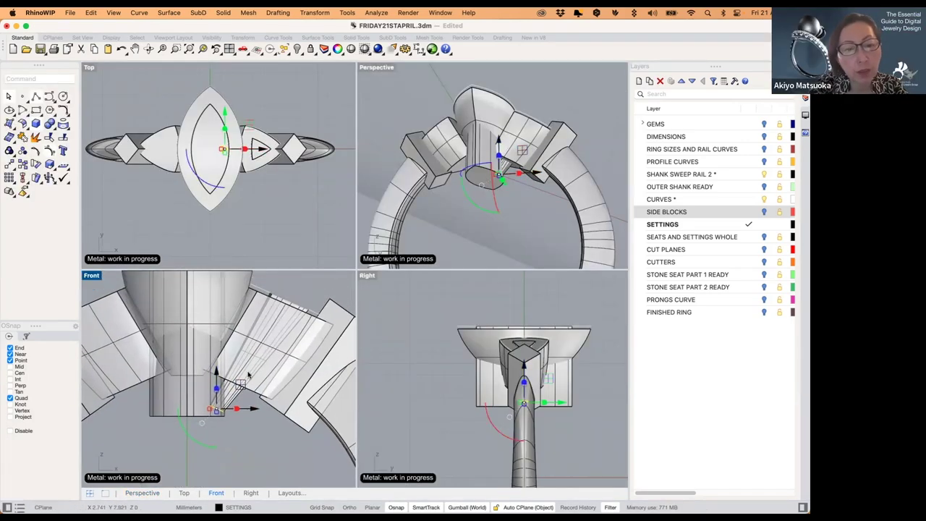
drag(242, 386, 251, 371)
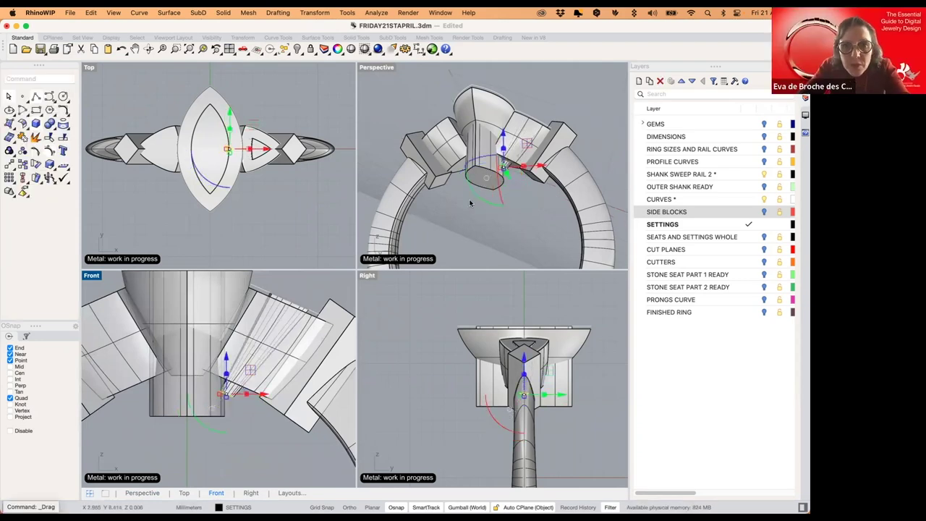
right_drag(518, 159, 506, 193)
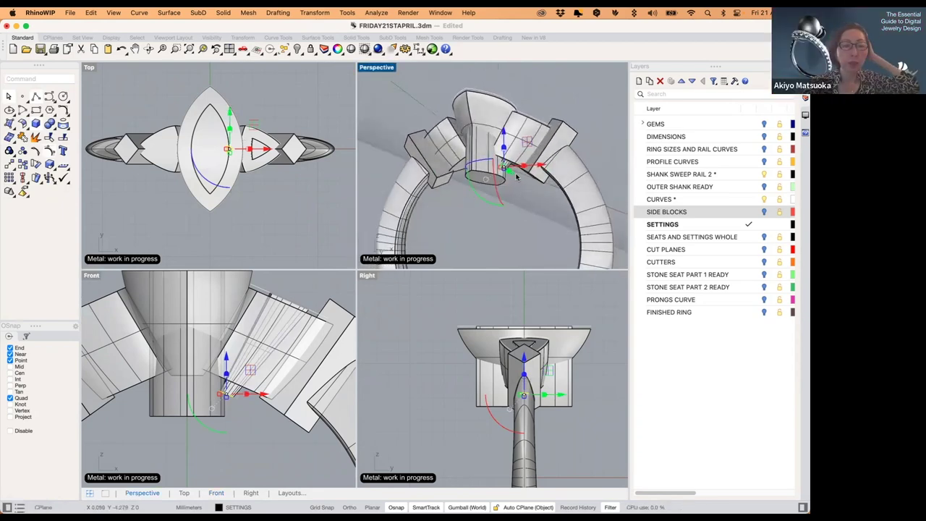
click(452, 233)
- Scale down the bottom face of the marquise extrusion uniformly to taper the cutter toward a small lower opening
scroll(486, 180, up, 5)
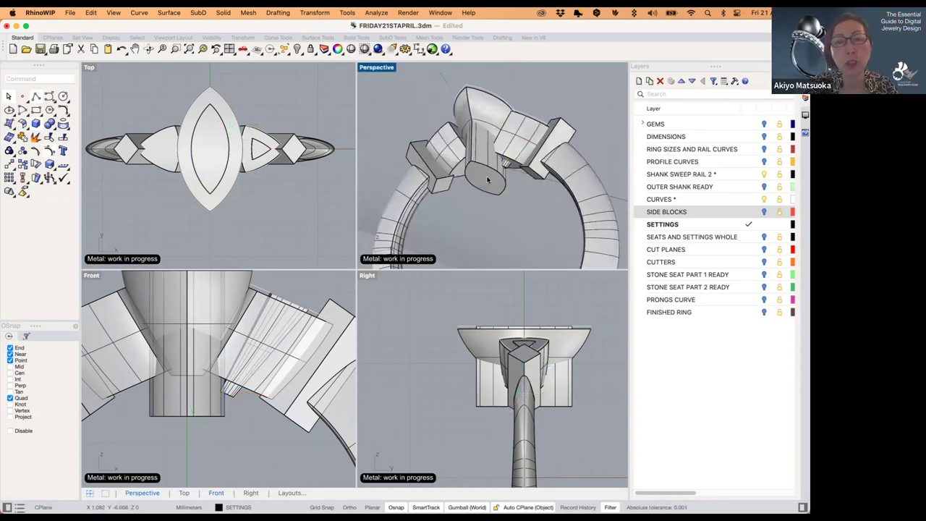
click(485, 179)
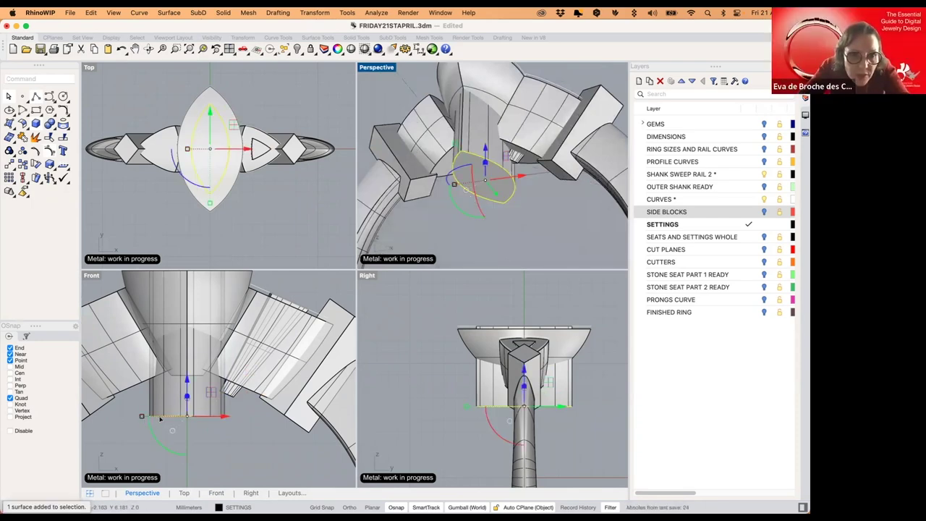
drag(161, 418, 177, 418)
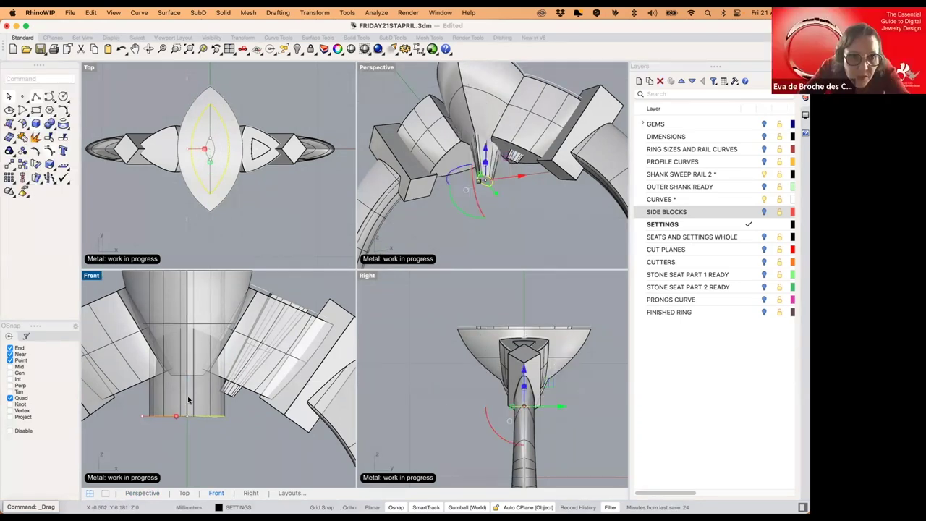
- Raise the marquise cutter's bottom face to just below the block's base and scale it down slightly further
drag(189, 367, 188, 346)
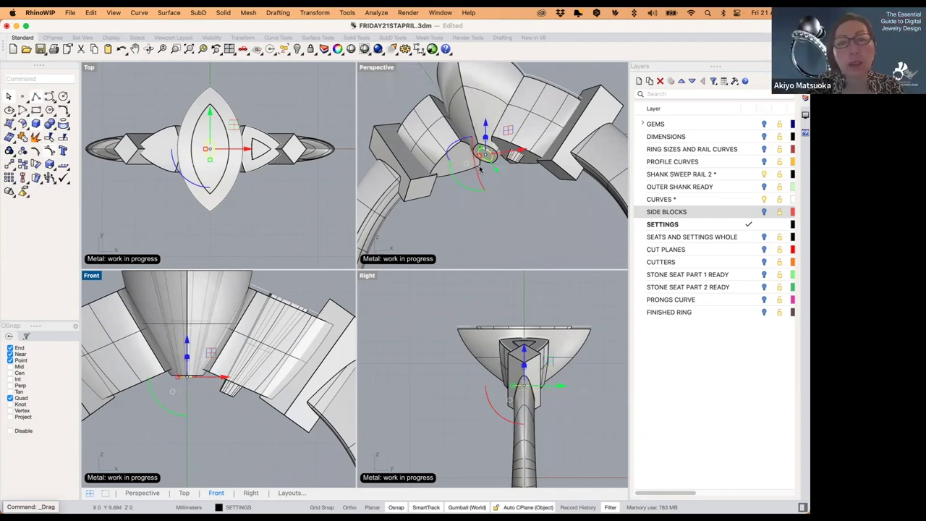
right_drag(479, 168, 474, 181)
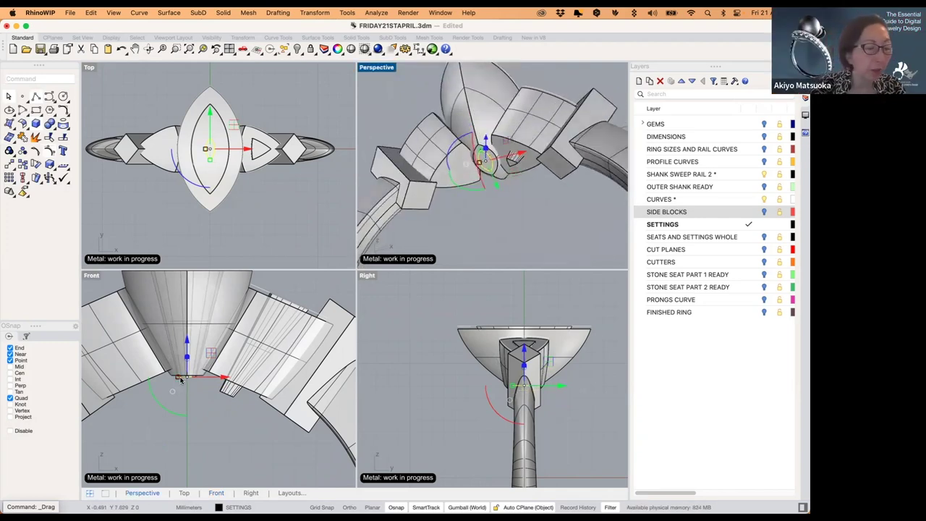
drag(181, 379, 201, 342)
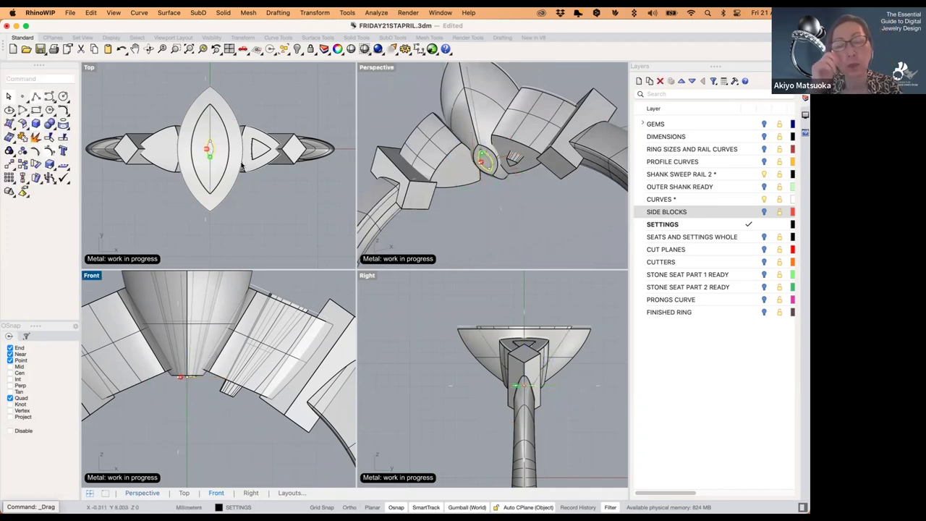
- Apply CageEdit to the tapered marquise cutter, using a World-aligned bounding box as the control cage and the Global region
click(314, 12)
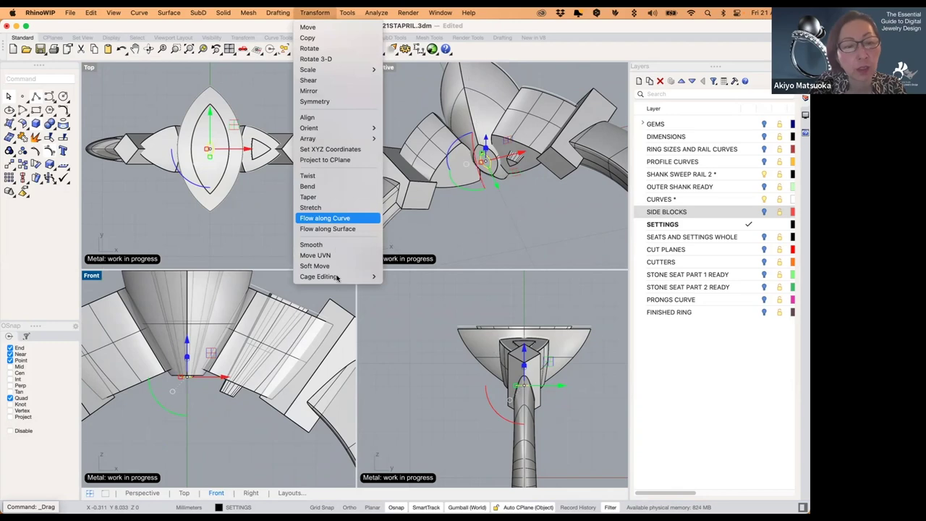
mouse_move(369, 276)
click(248, 195)
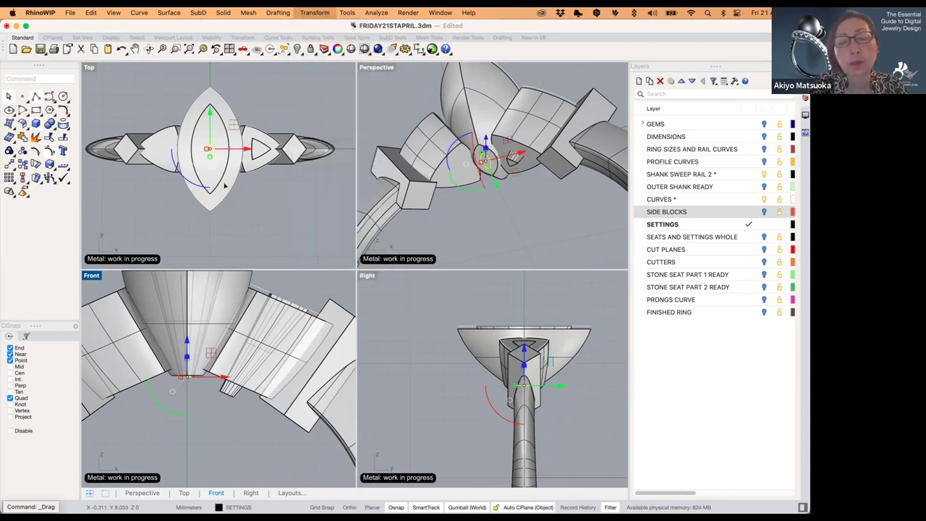
click(190, 378)
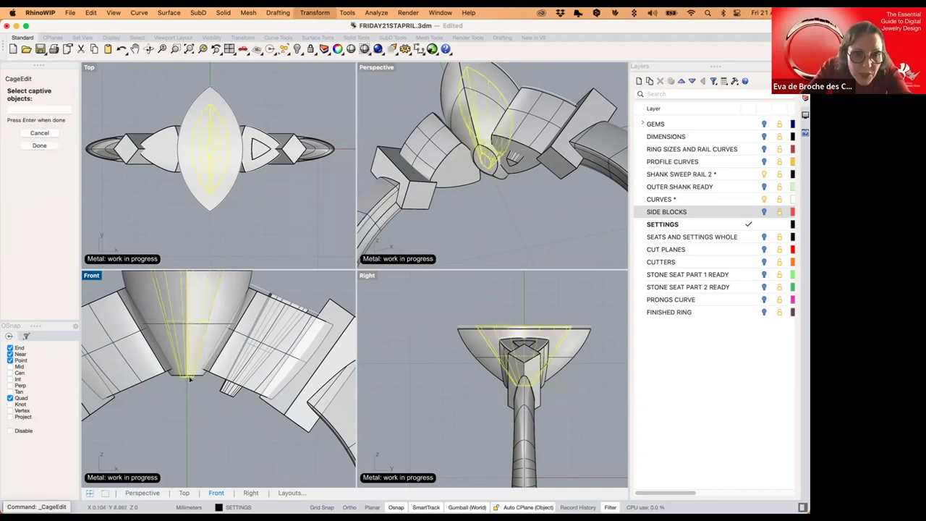
key(Return)
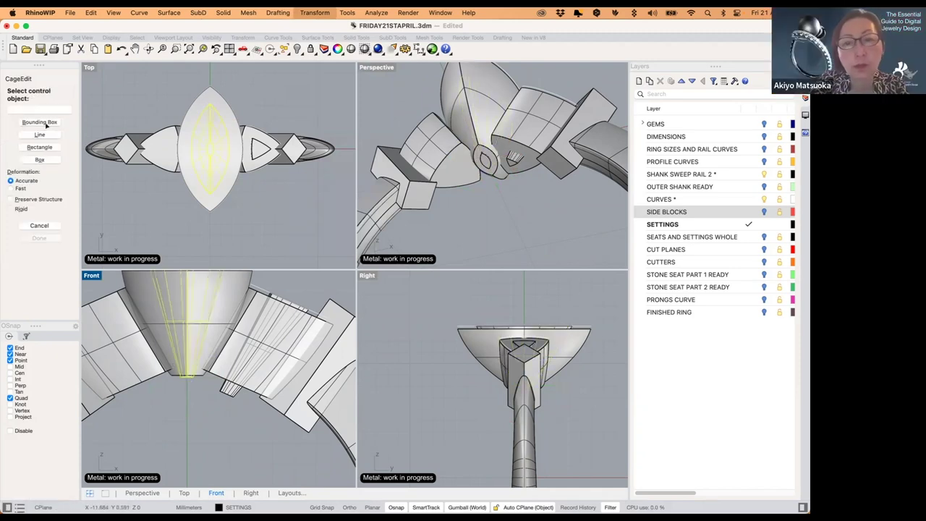
click(40, 122)
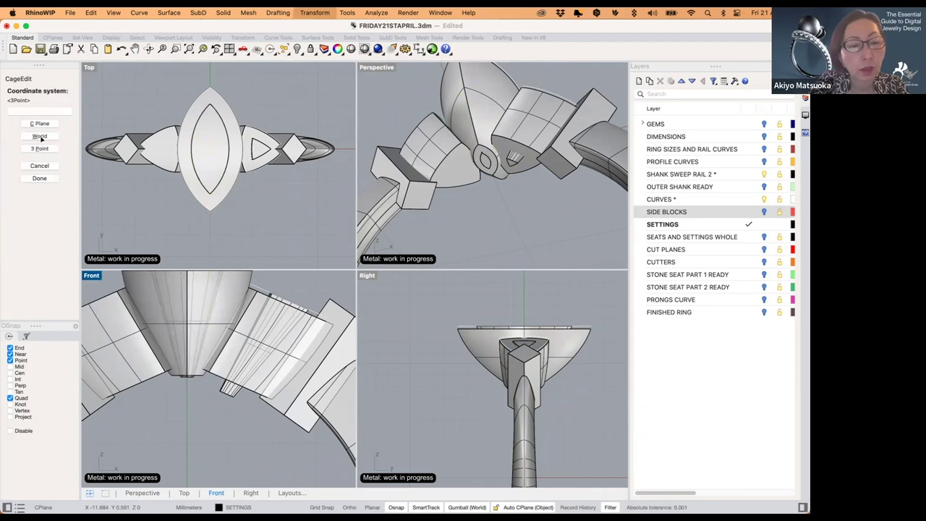
key(Return)
key(Return)
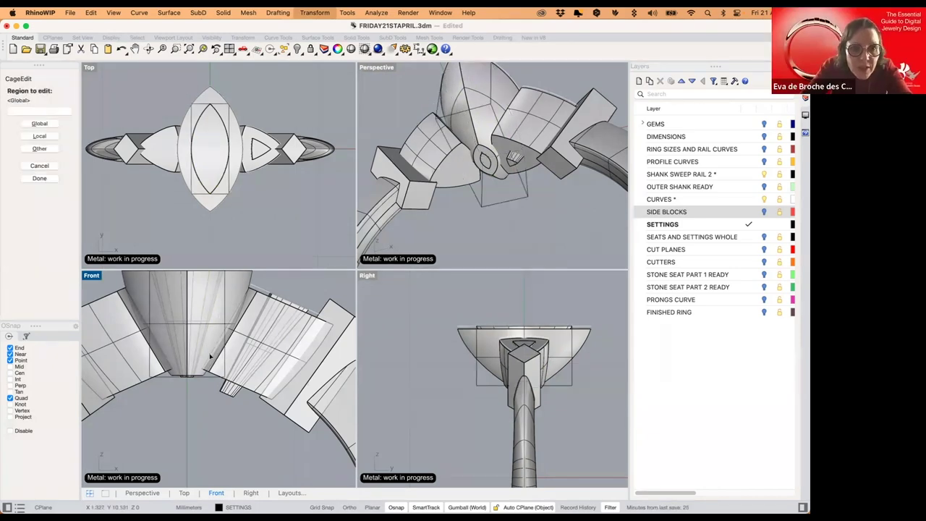
scroll(230, 384, down, 2)
scroll(164, 361, up, 4)
key(Return)
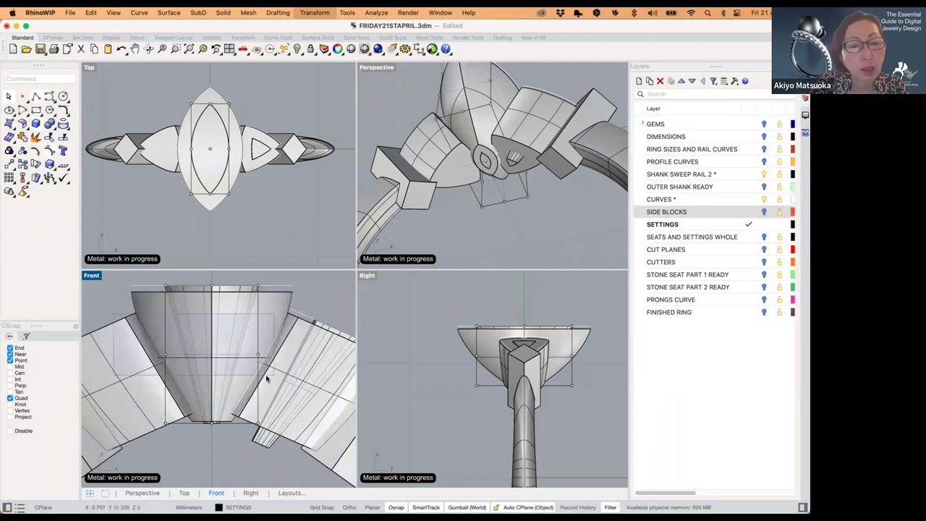
- Scale the middle row of the marquise cutter's cage points uniformly outward so the cutter bulges at mid-height
click(166, 356)
mouse_move(166, 356)
mouse_down()
mouse_move(145, 357)
mouse_move(168, 361)
mouse_up()
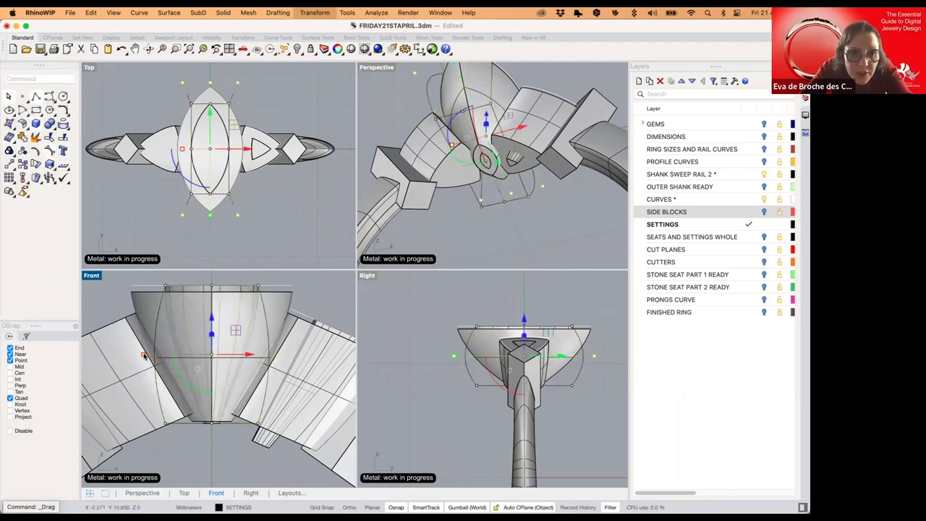
drag(137, 358, 137, 356)
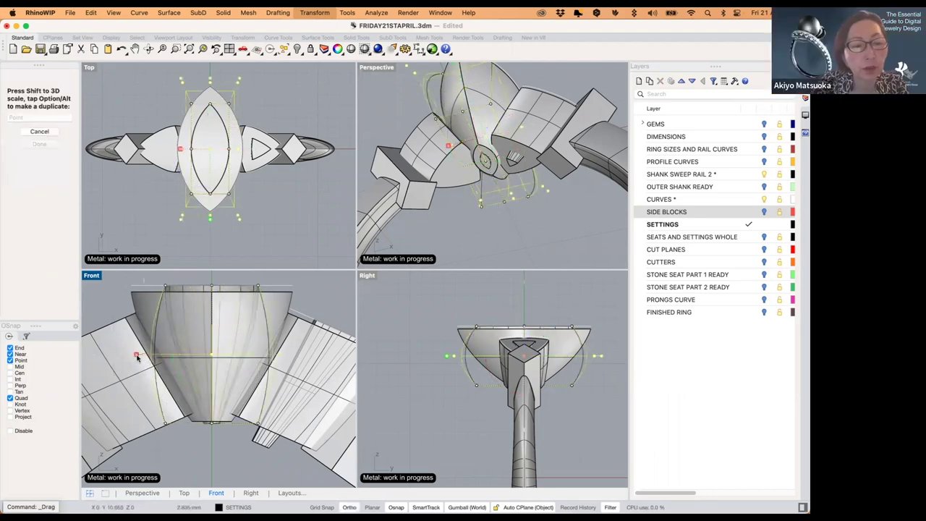
drag(453, 252, 453, 252)
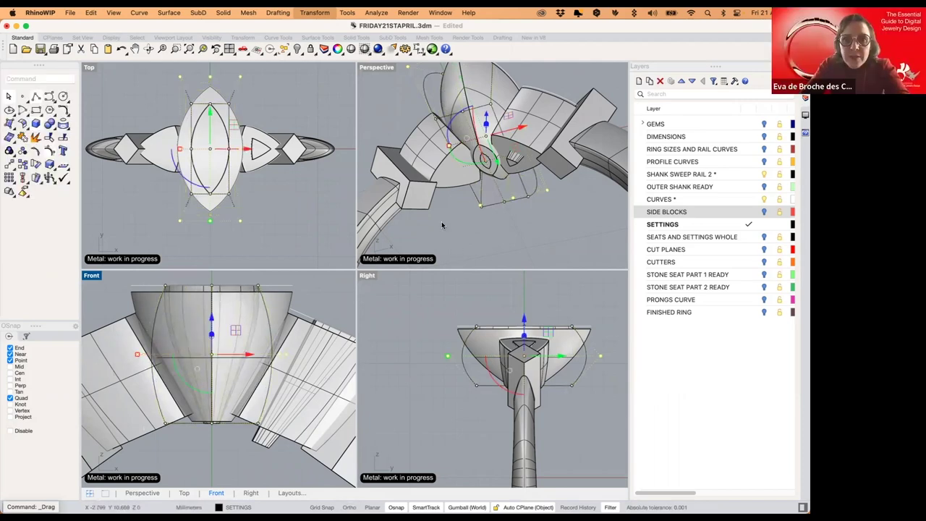
key(Escape)
key(Escape)
- Delete the control cage around the marquise cutter, keeping the reshaped cutter
right_drag(465, 192, 487, 169)
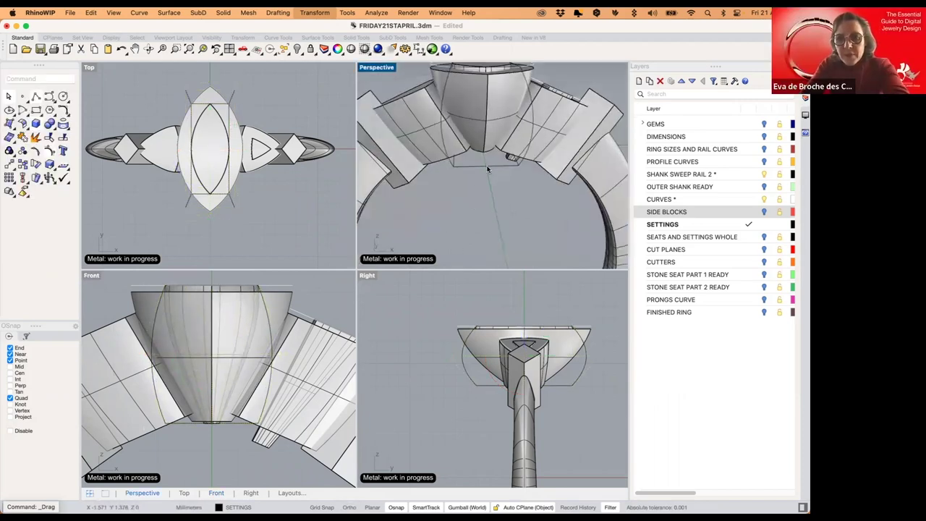
click(509, 140)
key(Delete)
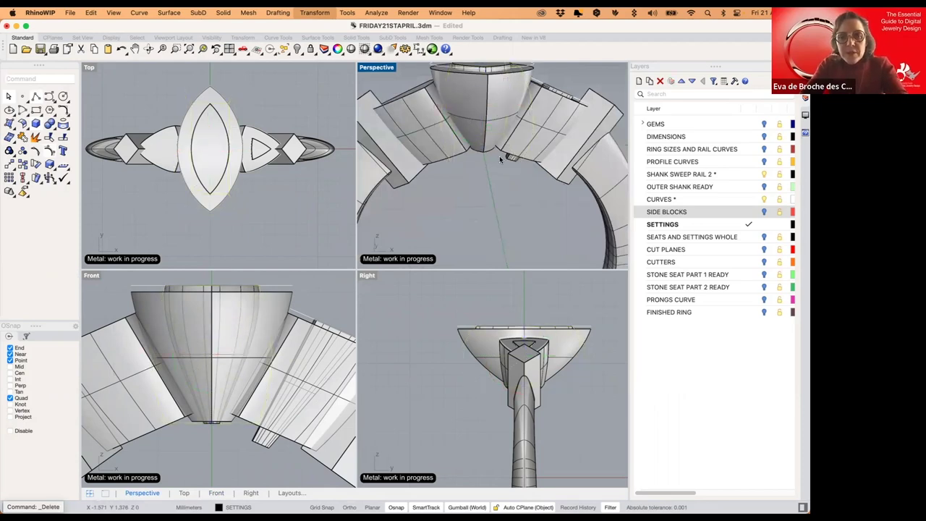
- Mirror a copy of the trillion cutter across the ring's vertical centre plane into the opposite trillion block
right_drag(509, 174, 568, 130)
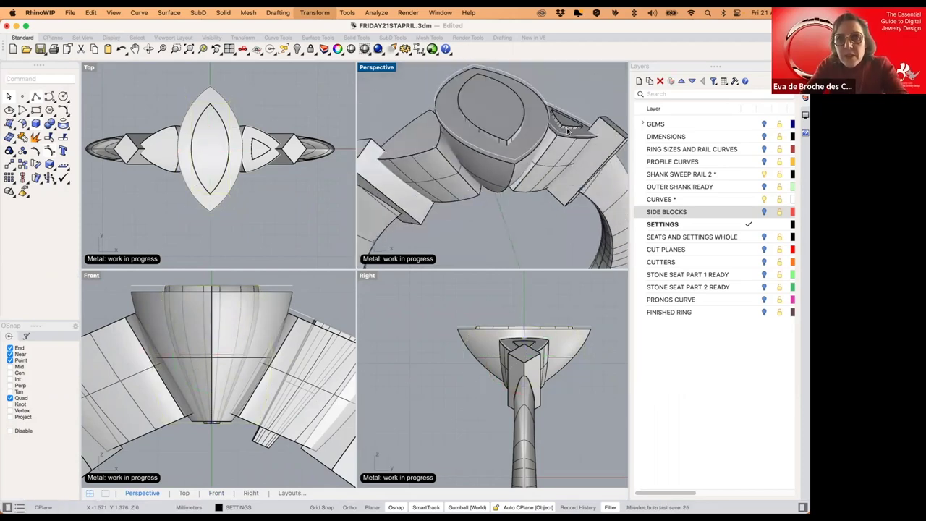
click(606, 144)
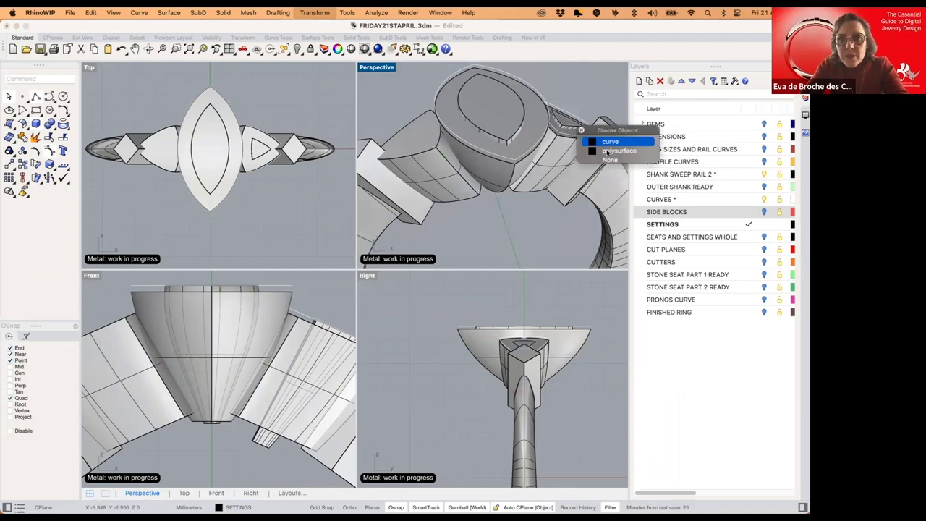
click(588, 152)
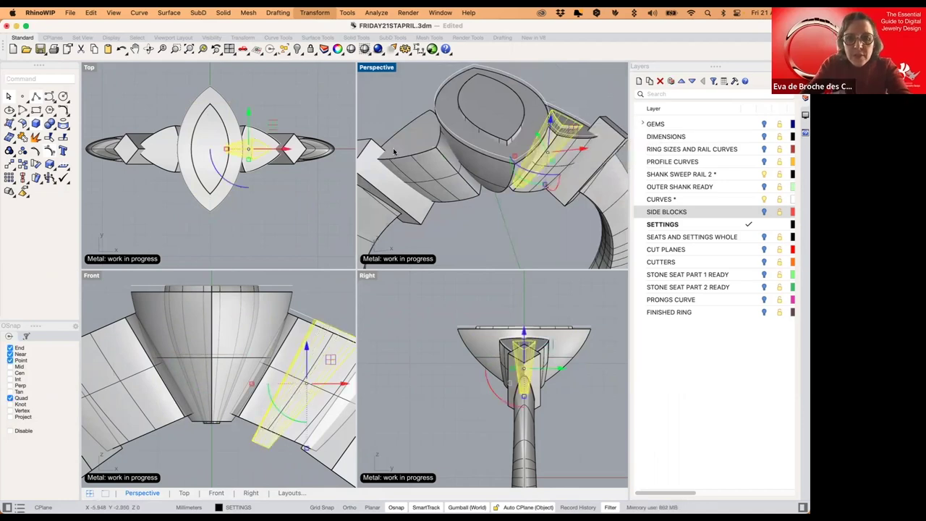
text(mirr)
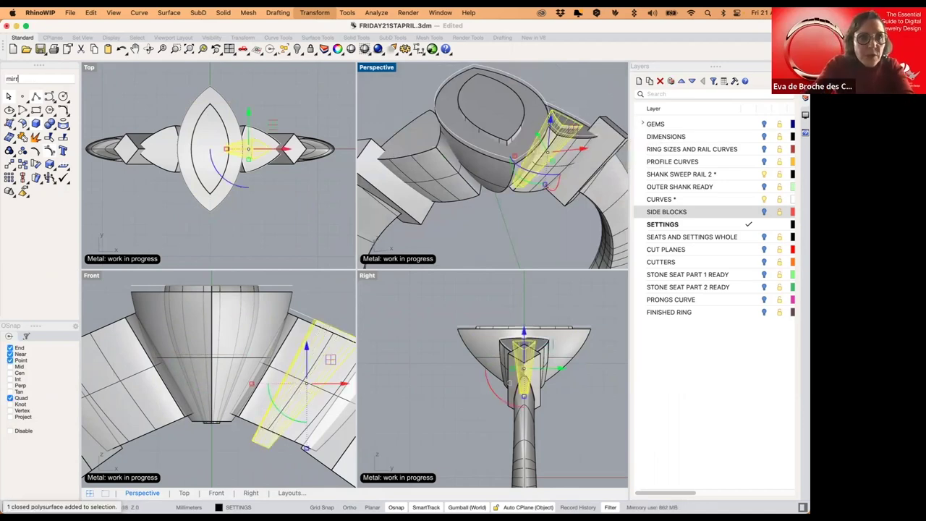
key(Return)
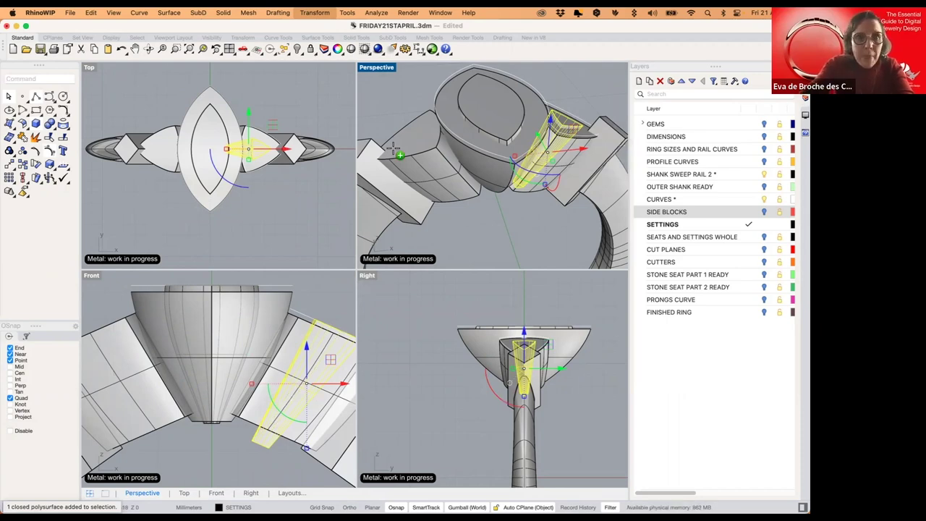
key(Return)
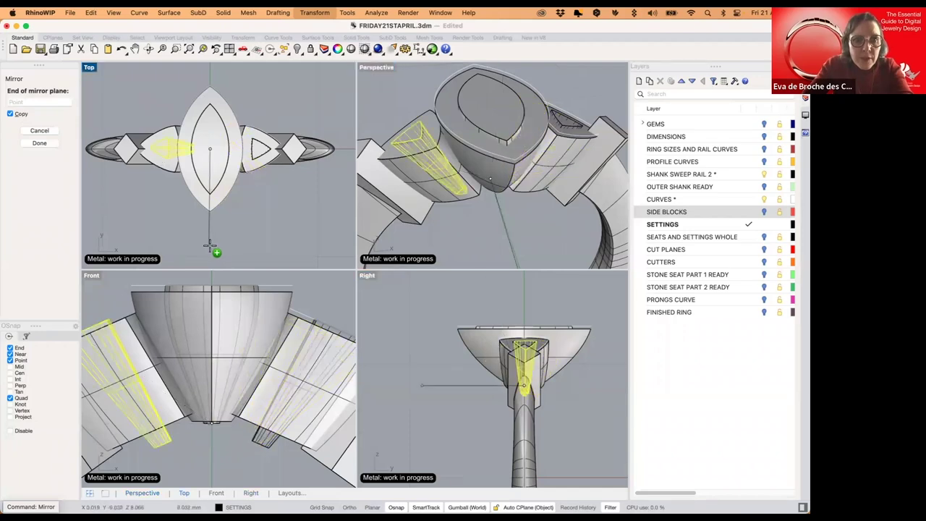
shift+click(211, 245)
click(262, 227)
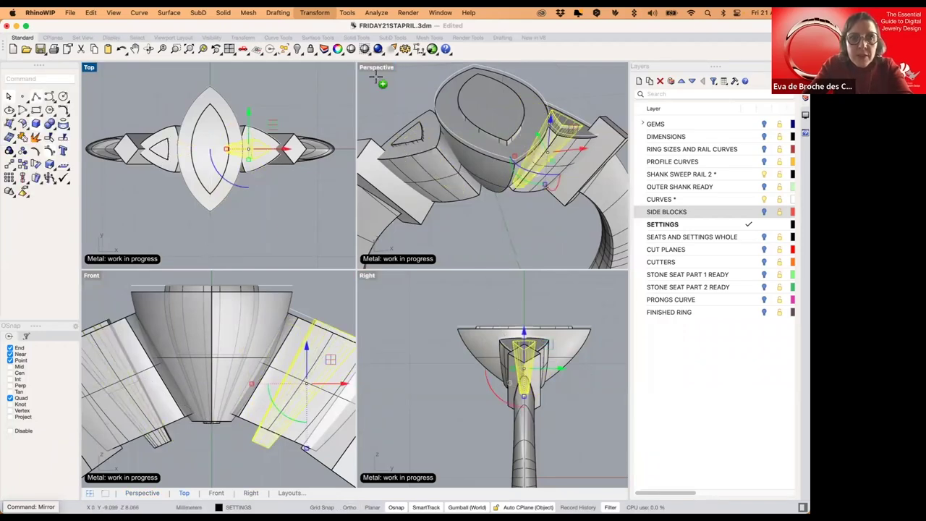
key(Escape)
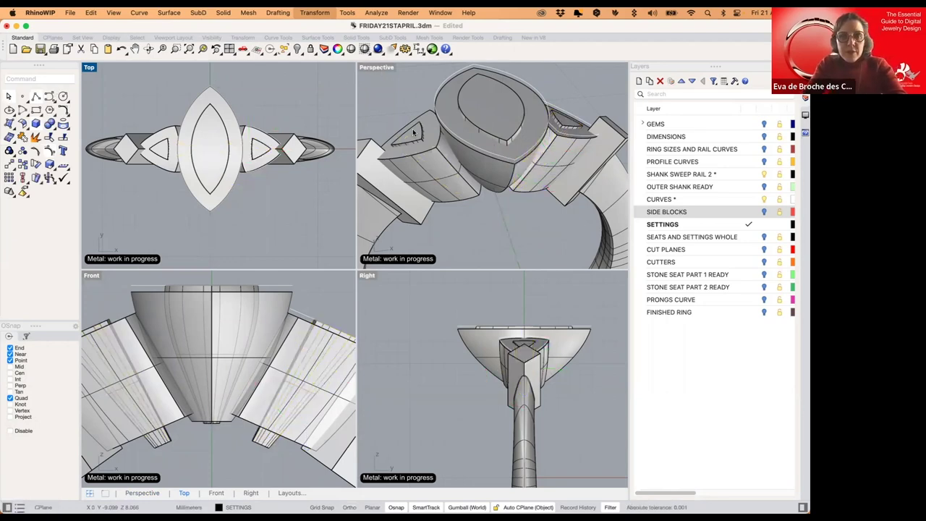
- Subtract the original trillion cutter from its block with BooleanDifference, using the Delete Input option, in a maximized Perspective view
key(ctrl+m)
click(482, 238)
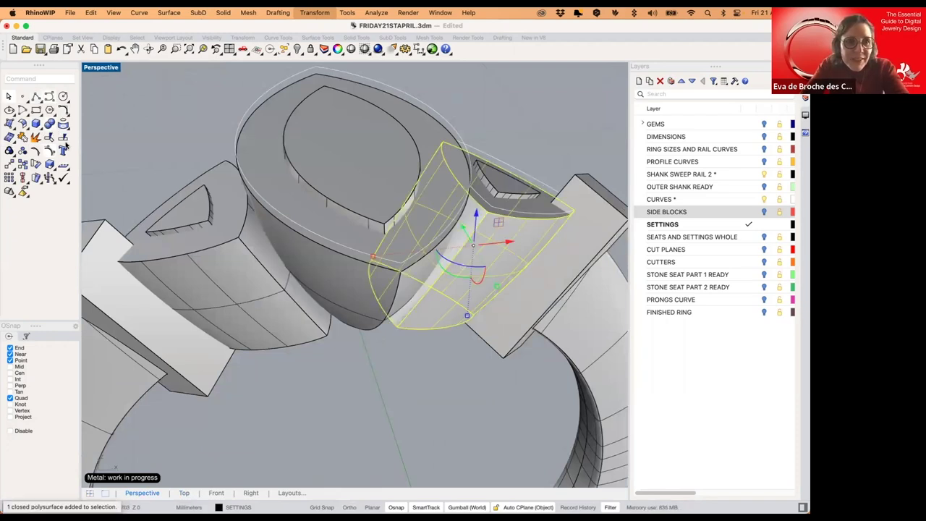
click(66, 145)
click(64, 142)
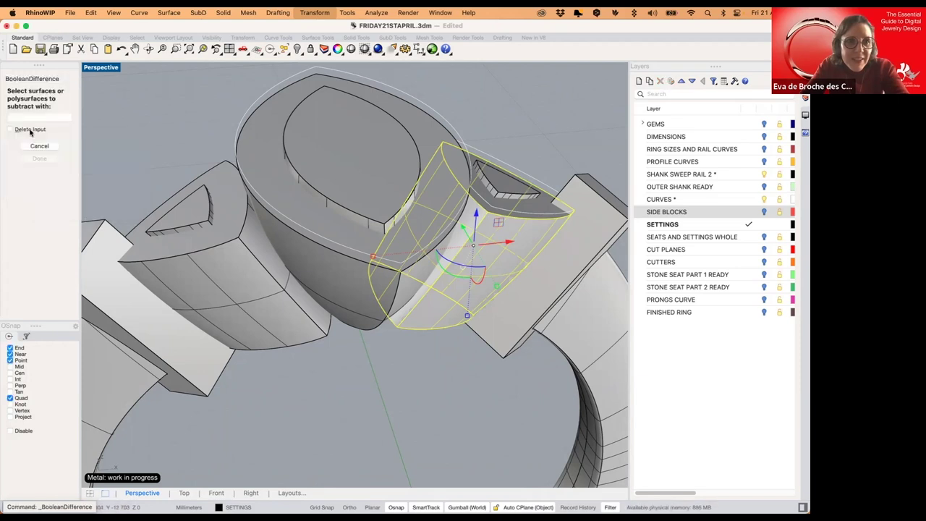
click(31, 130)
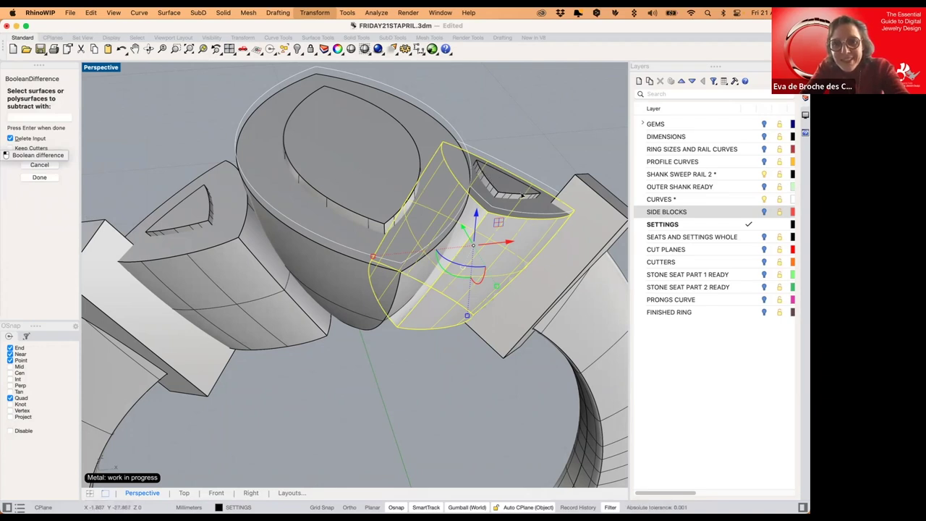
scroll(518, 194, up, 5)
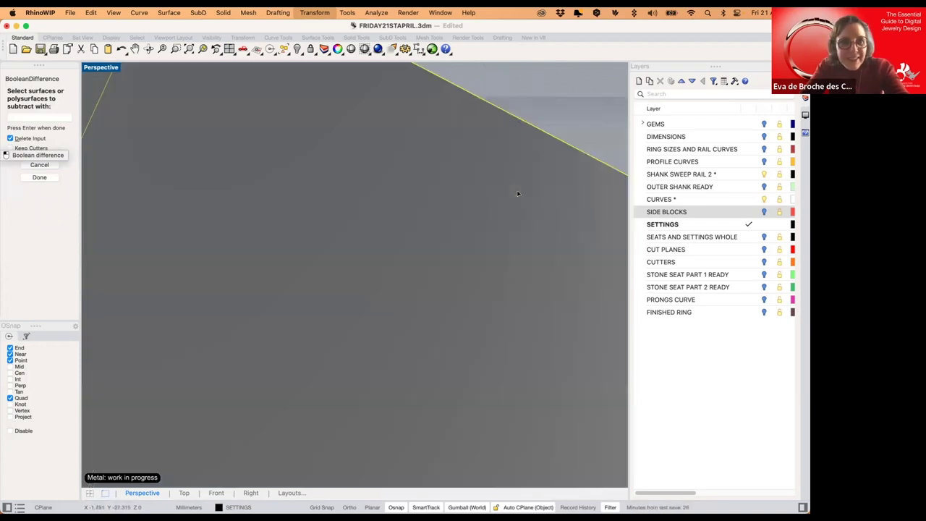
scroll(426, 208, down, 6)
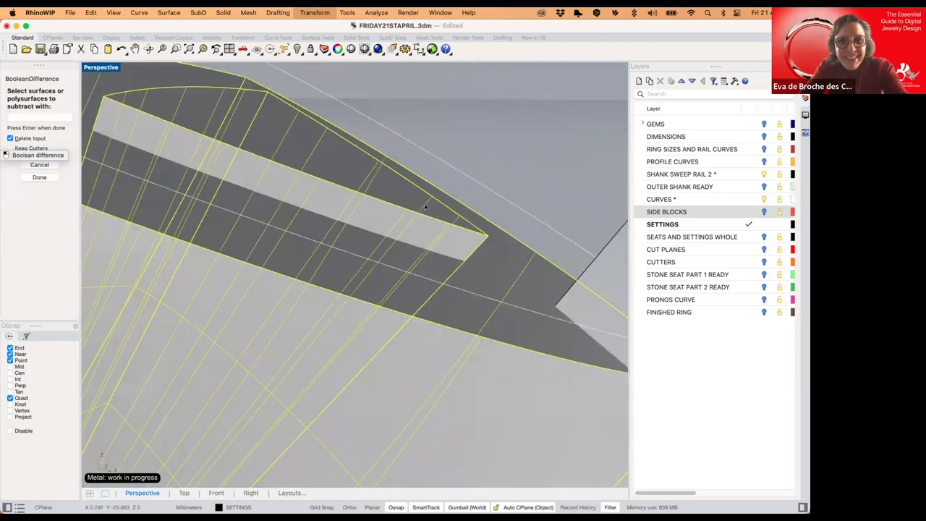
key(Return)
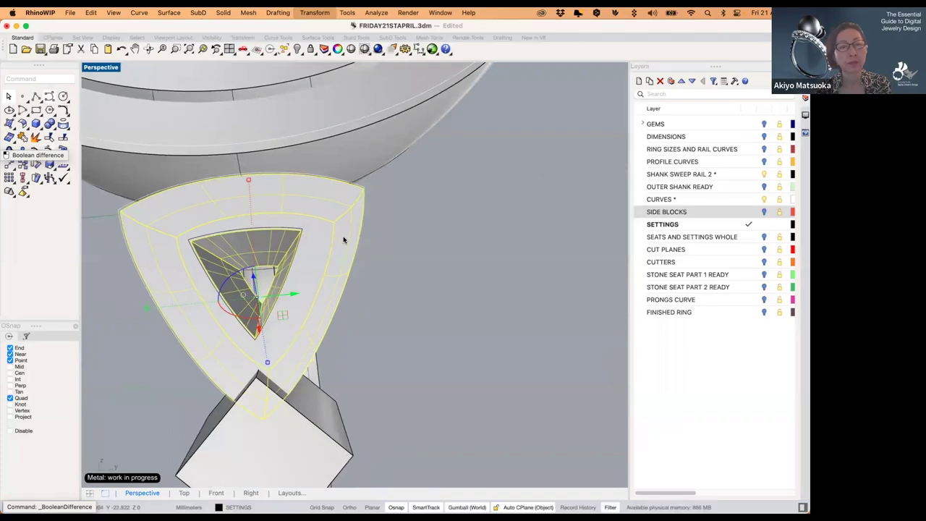
- Subtract the bulged marquise cutter from the central marquise block with BooleanDifference, deleting the cutter
right_drag(349, 237, 366, 223)
scroll(360, 222, down, 5)
click(349, 180)
key(Return)
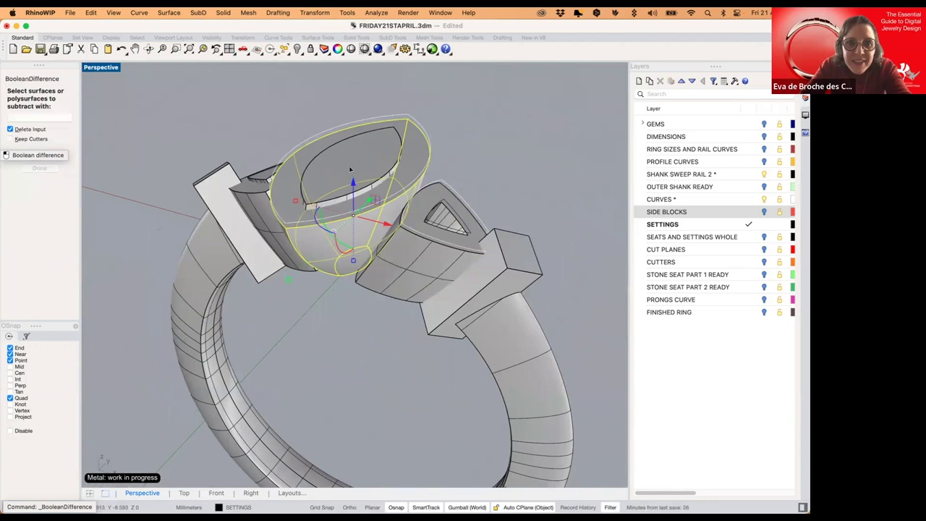
click(350, 168)
key(Return)
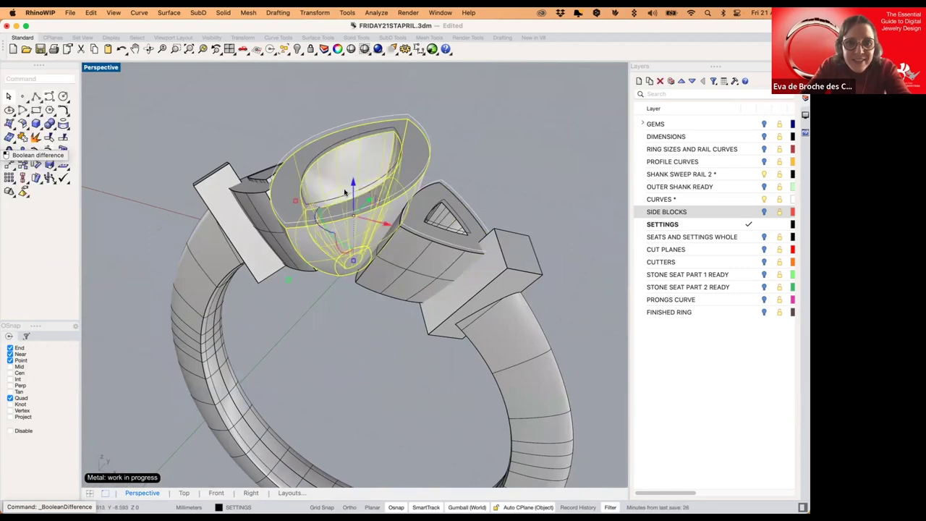
right_drag(344, 170, 431, 128)
key(Escape)
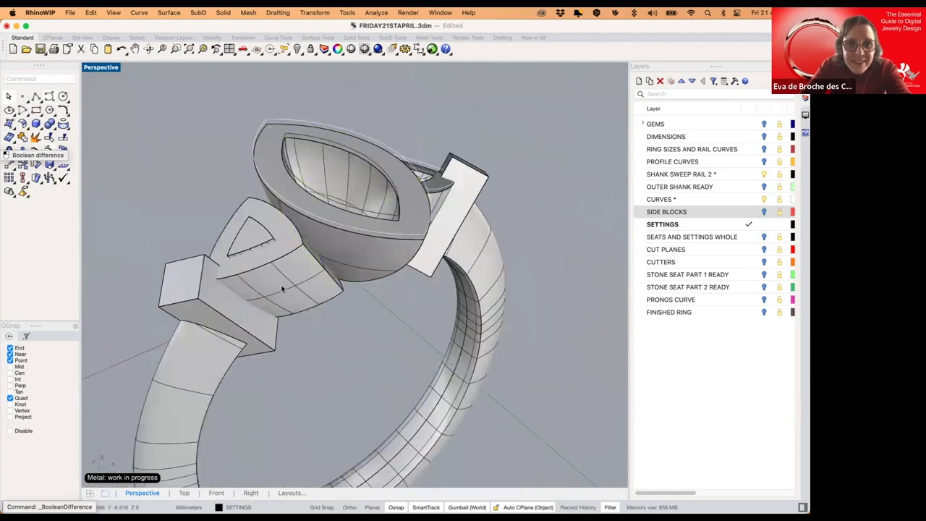
- Subtract the mirrored trillion cutter from the remaining solid trillion block with BooleanDifference
click(282, 283)
click(9, 155)
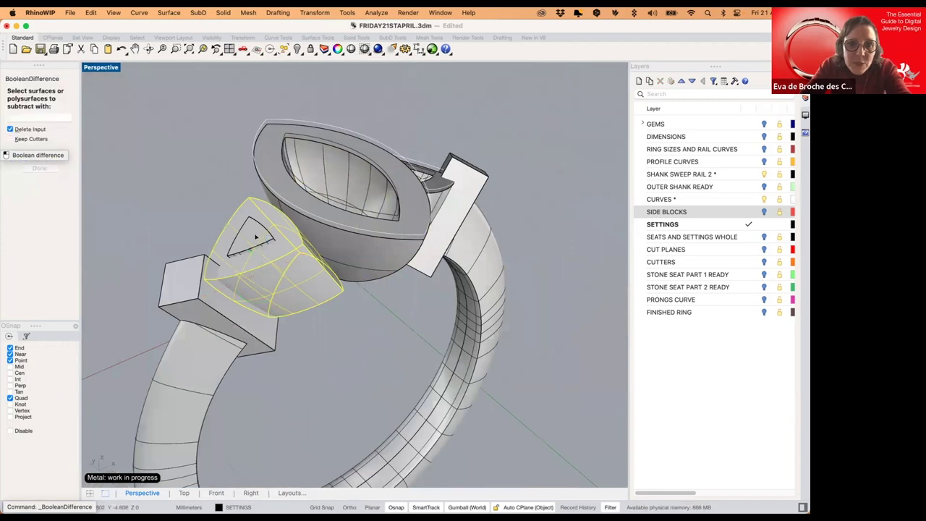
key(Escape)
right_click(255, 231)
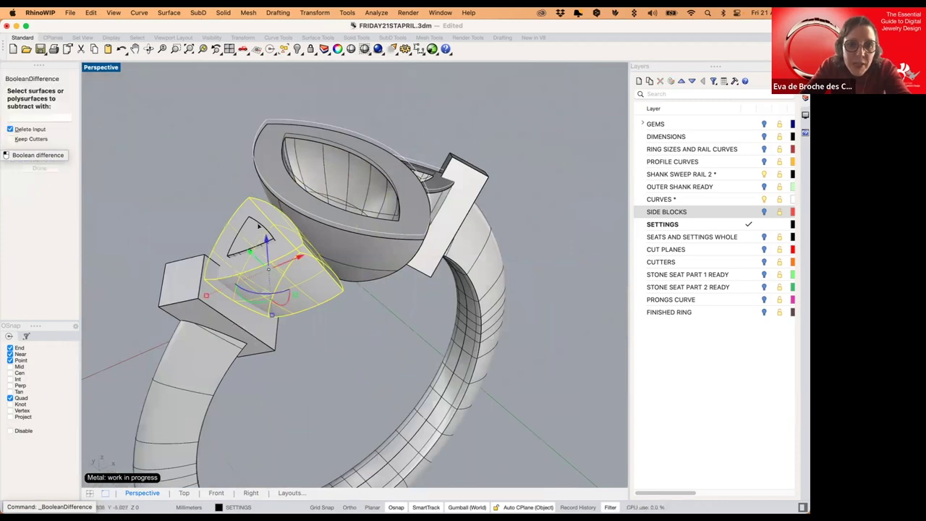
click(259, 225)
key(Return)
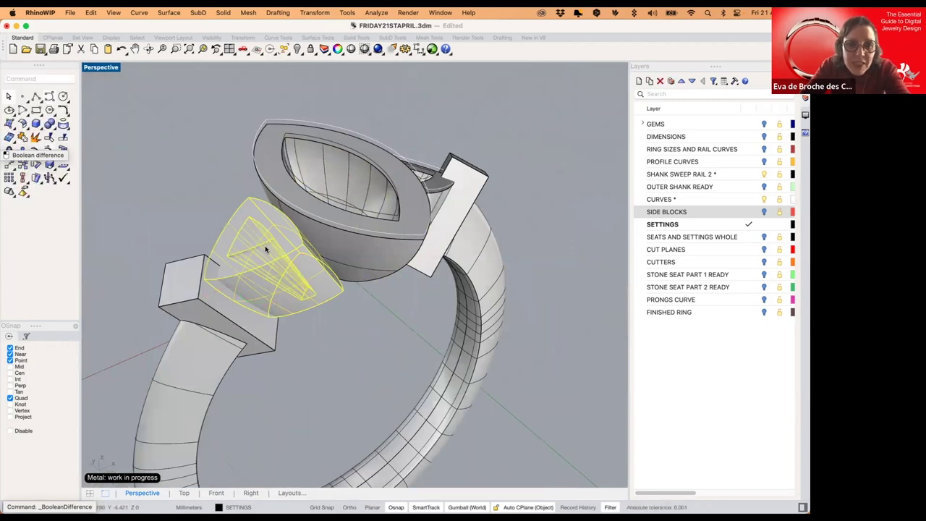
click(340, 329)
right_drag(326, 297, 346, 326)
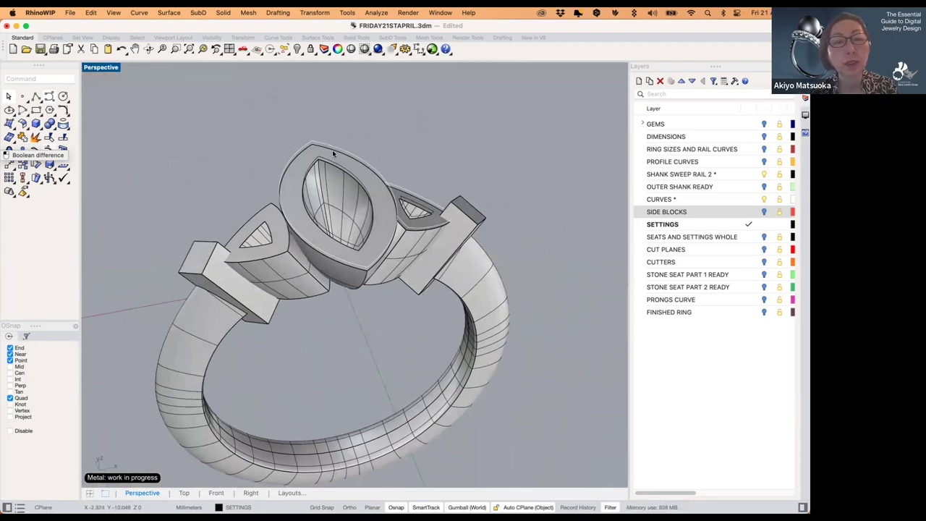
scroll(332, 150, up, 10)
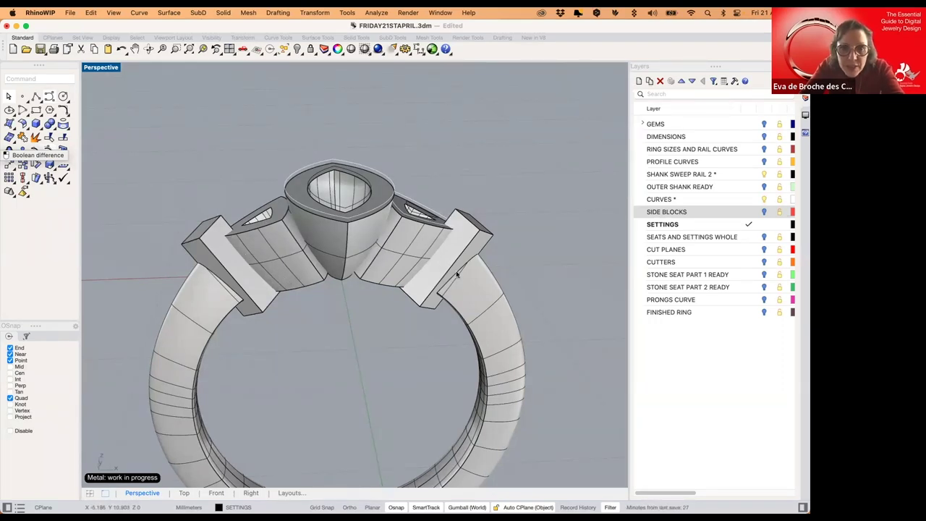
shift+right_drag(457, 273, 448, 206)
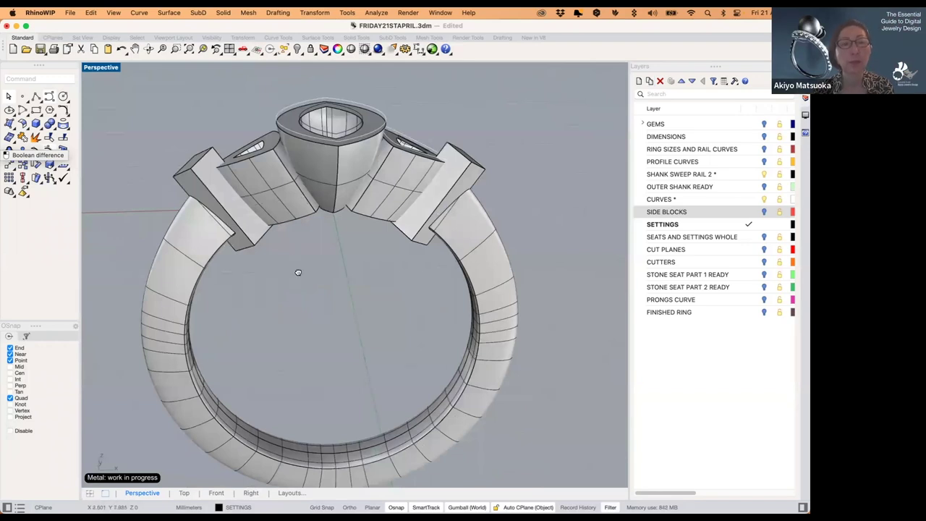
right_drag(296, 271, 346, 214)
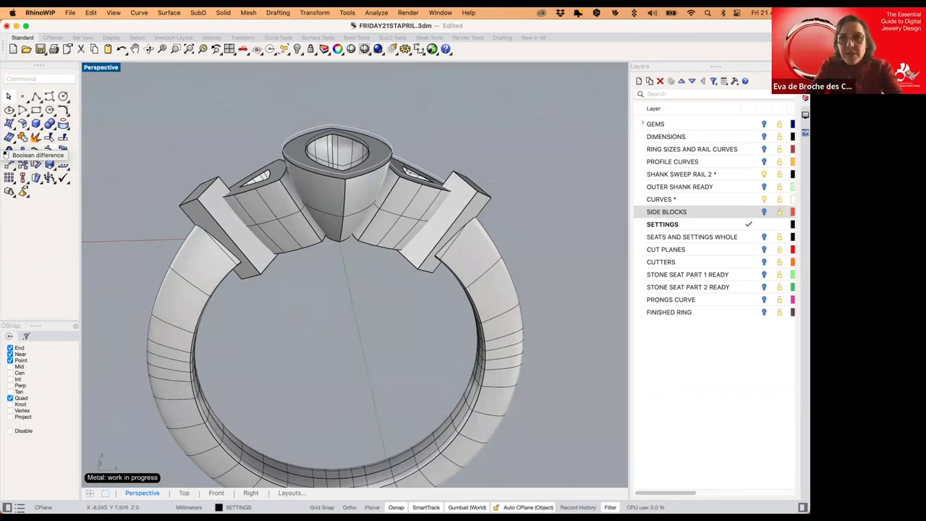
- Make FINISHED RING the current layer and hide the SHANK SWEEP RAIL 2, CURVES and SETTINGS layers
click(762, 176)
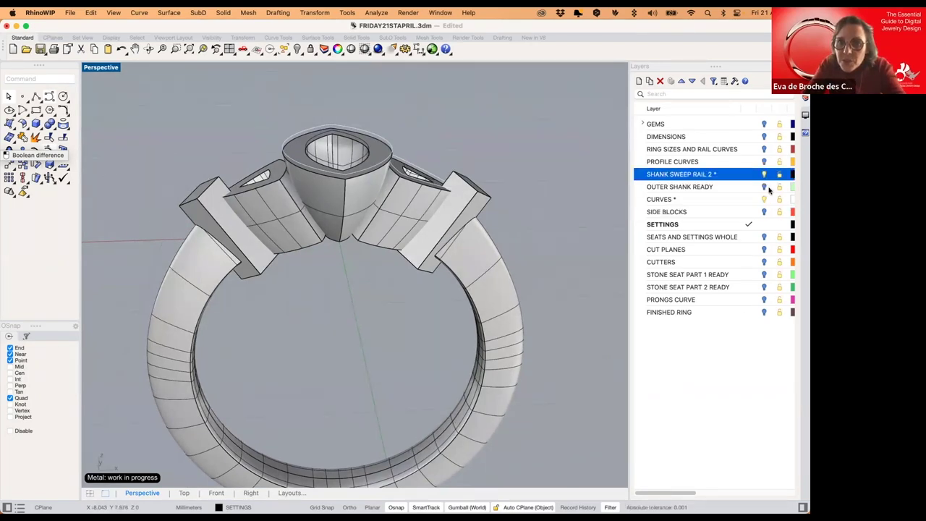
click(764, 200)
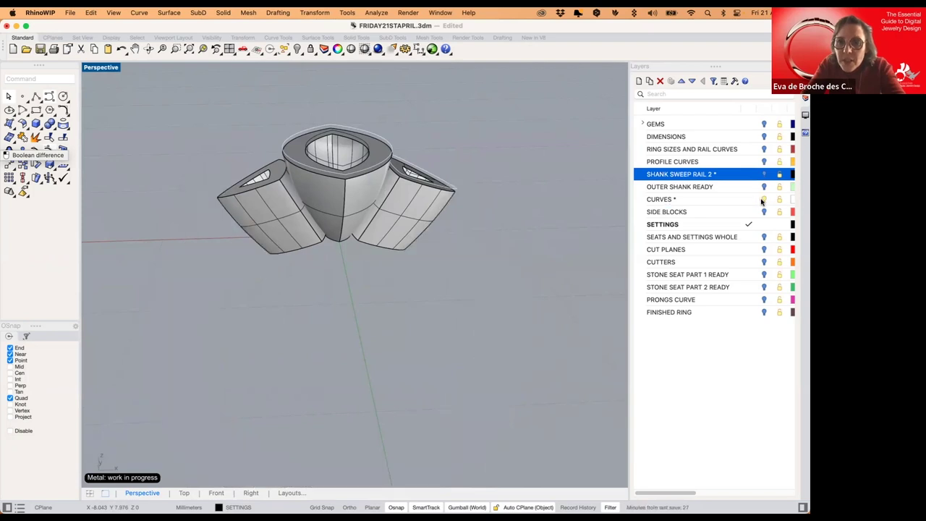
click(763, 202)
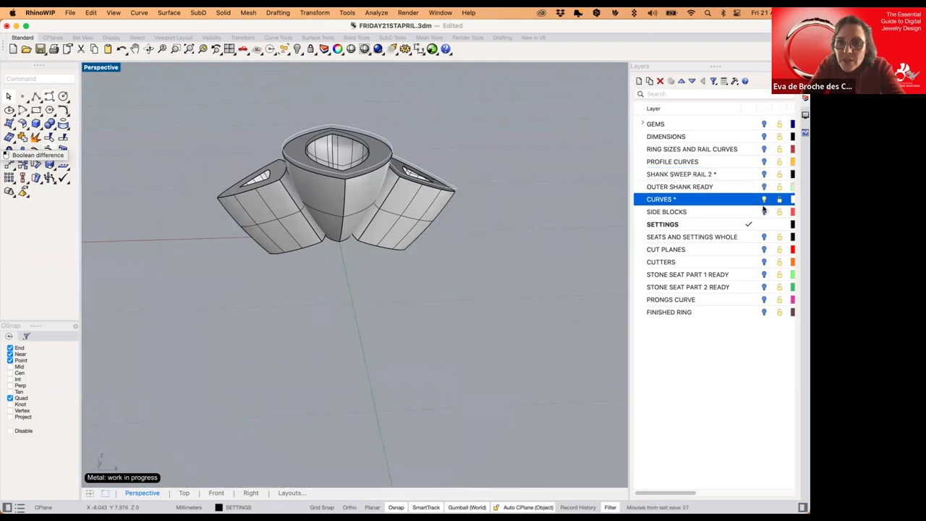
click(763, 313)
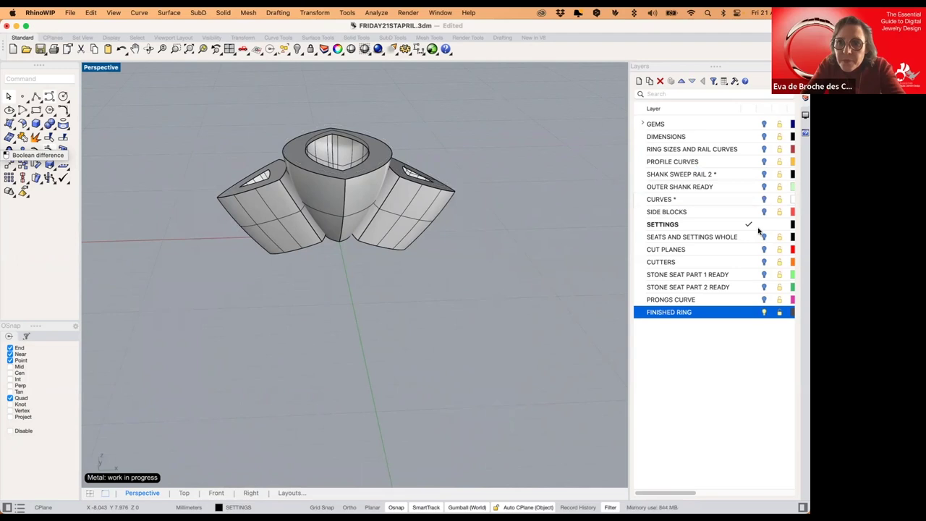
click(748, 313)
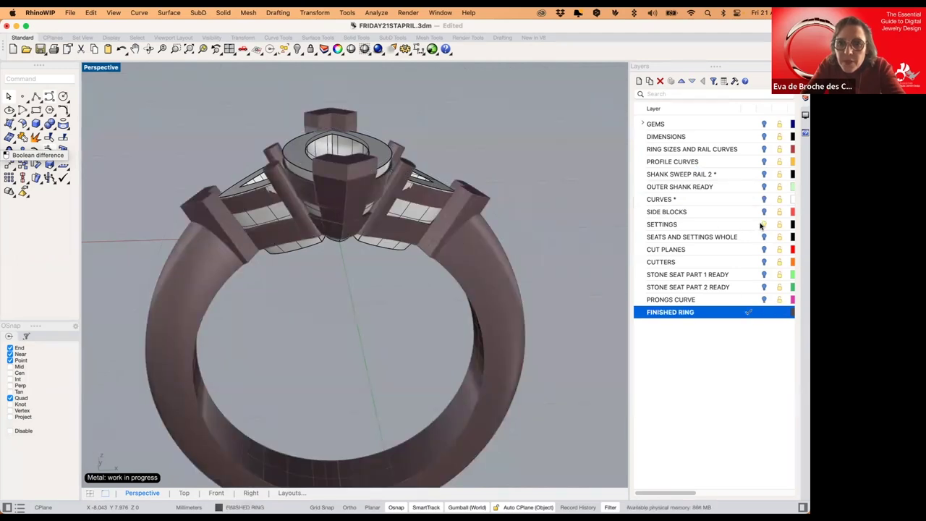
click(308, 204)
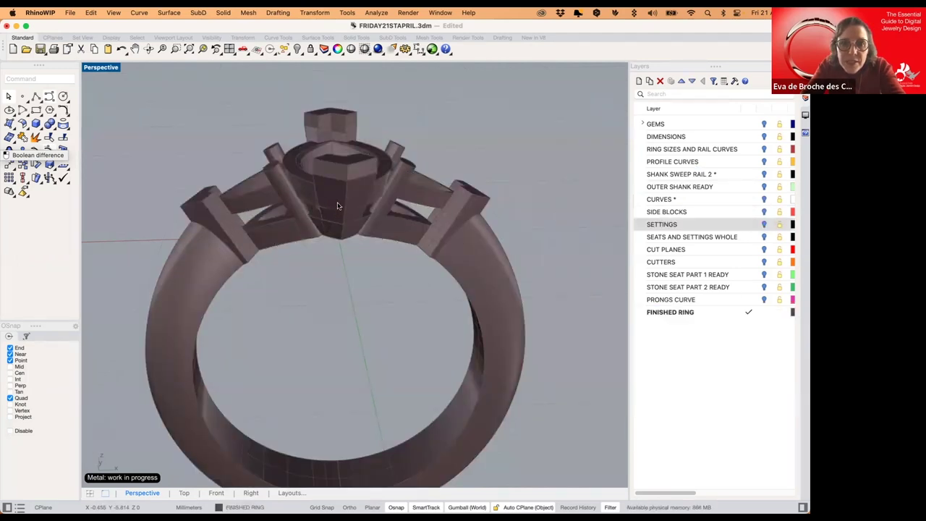
- Examine the finished ring's stone settings, side blocks and supports from several angles
scroll(358, 234, up, 3)
click(424, 246)
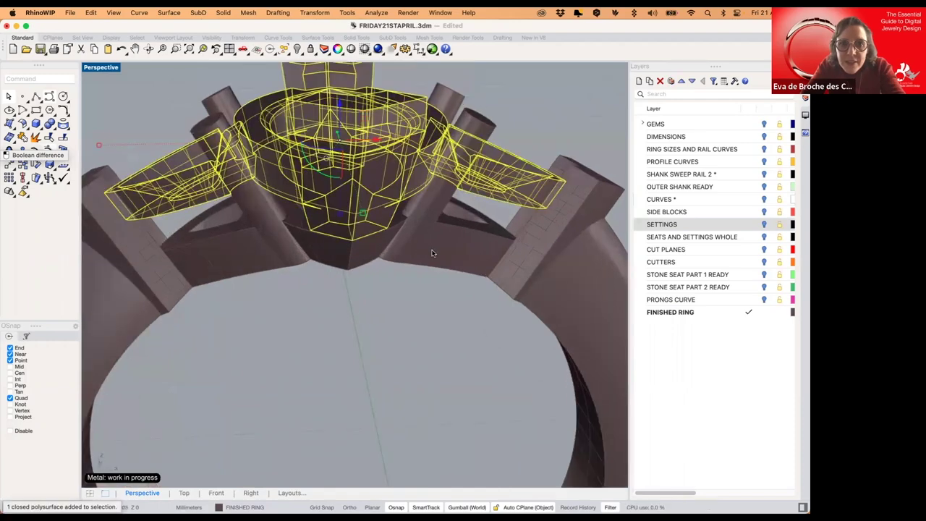
right_drag(427, 253, 452, 193)
scroll(379, 241, down, 4)
click(459, 199)
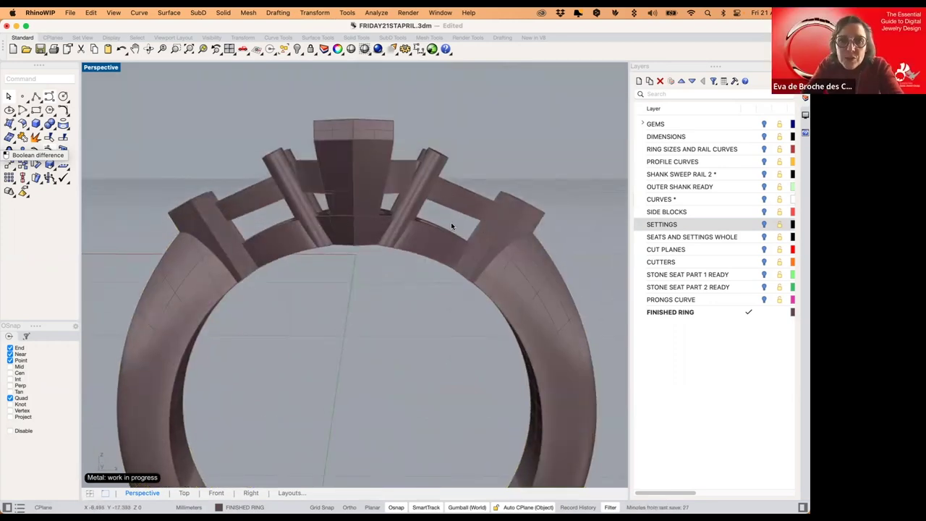
mouse_move(451, 223)
right_down()
mouse_move(455, 217)
mouse_move(453, 232)
mouse_move(439, 227)
right_up()
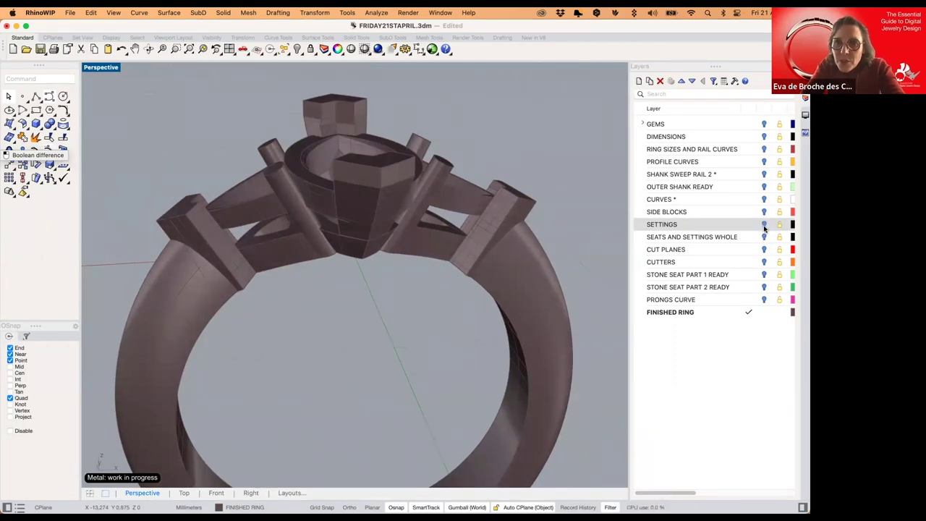
- Show the SETTINGS layer, make it the current layer, and hide the FINISHED RING layer
click(758, 226)
click(750, 225)
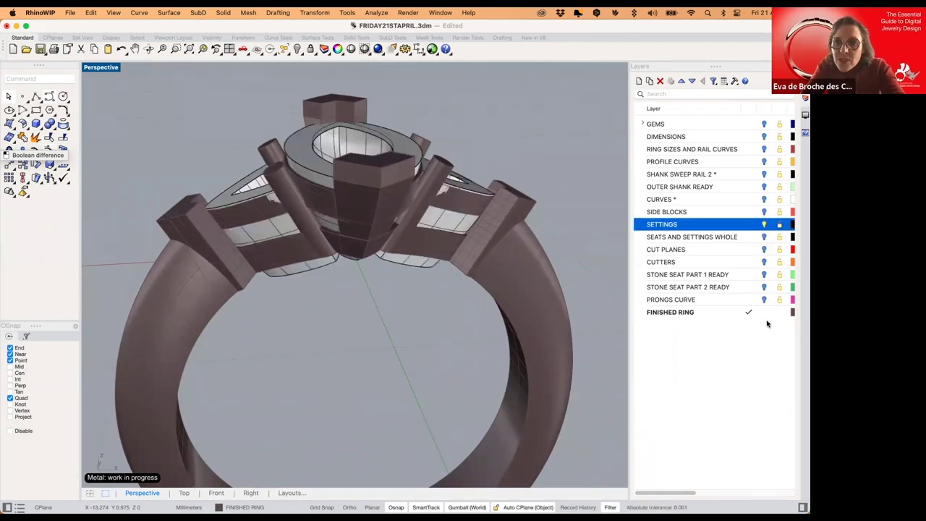
click(765, 312)
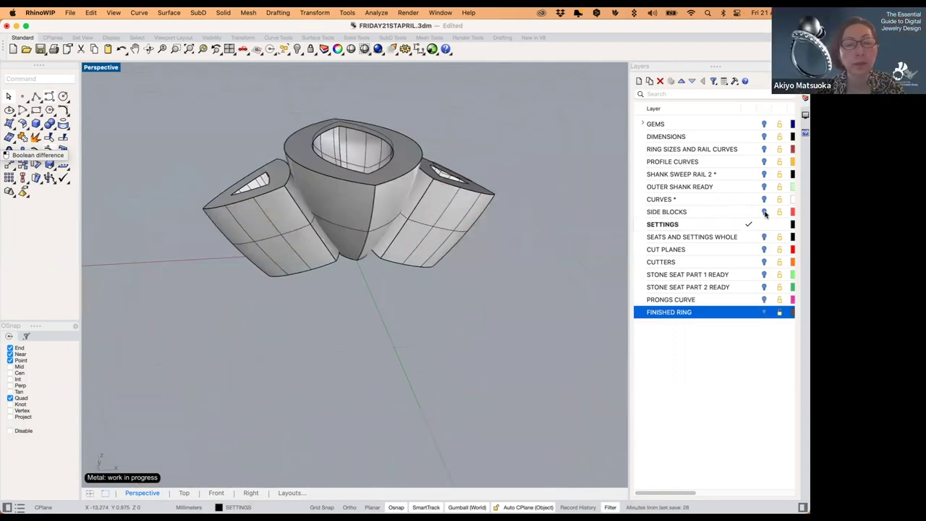
- Turn on the SEATS AND SETTINGS WHOLE layer and briefly show the SIDE BLOCKS layer to compare its blocks with the hollowed settings
click(765, 212)
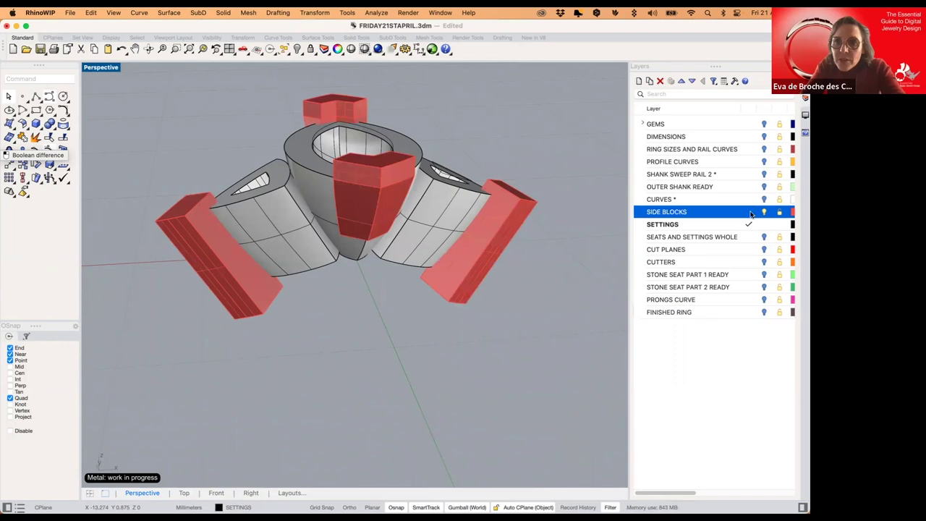
click(764, 212)
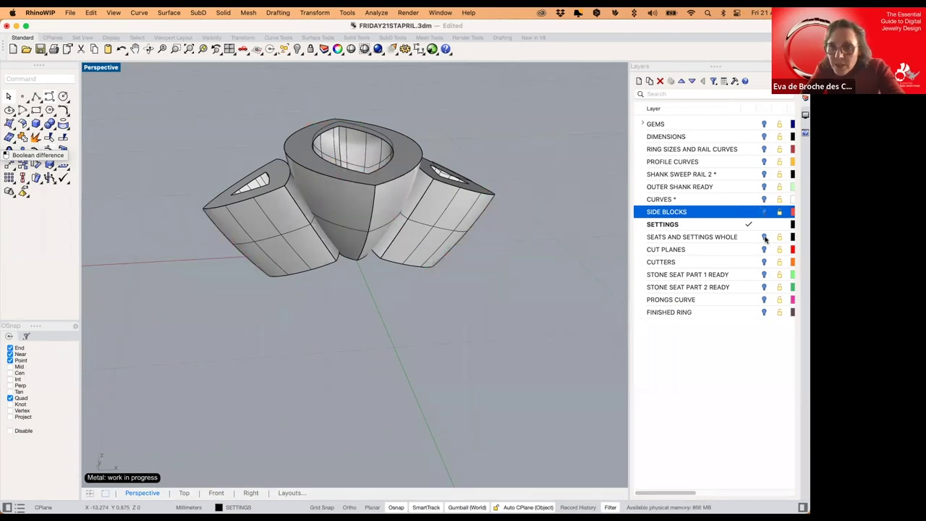
click(765, 239)
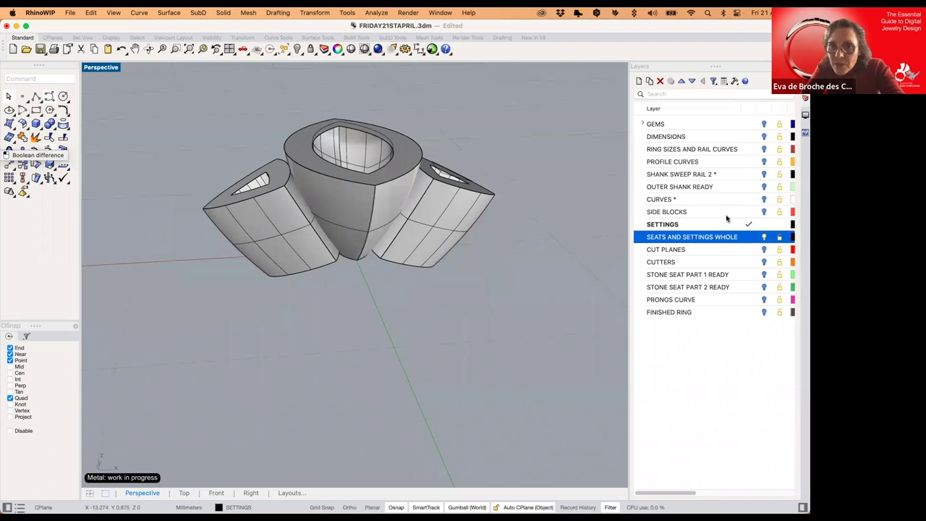
click(764, 212)
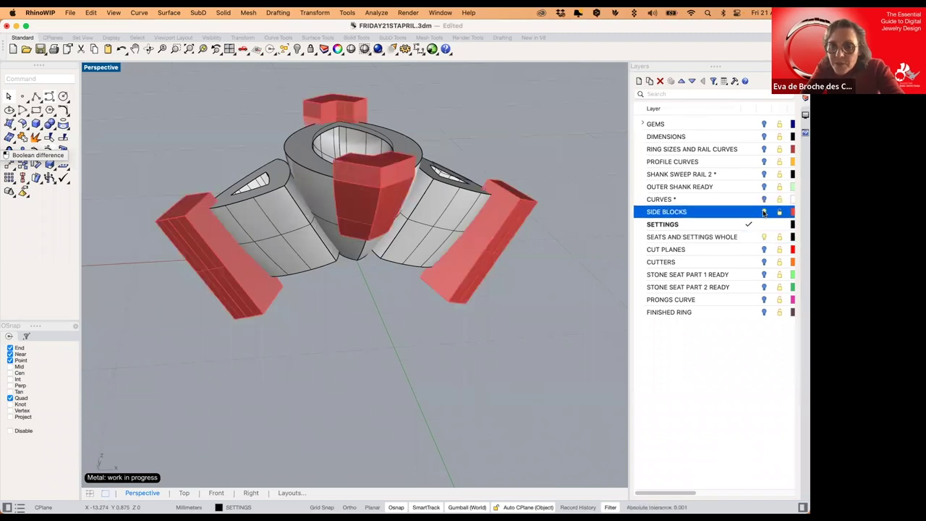
click(764, 212)
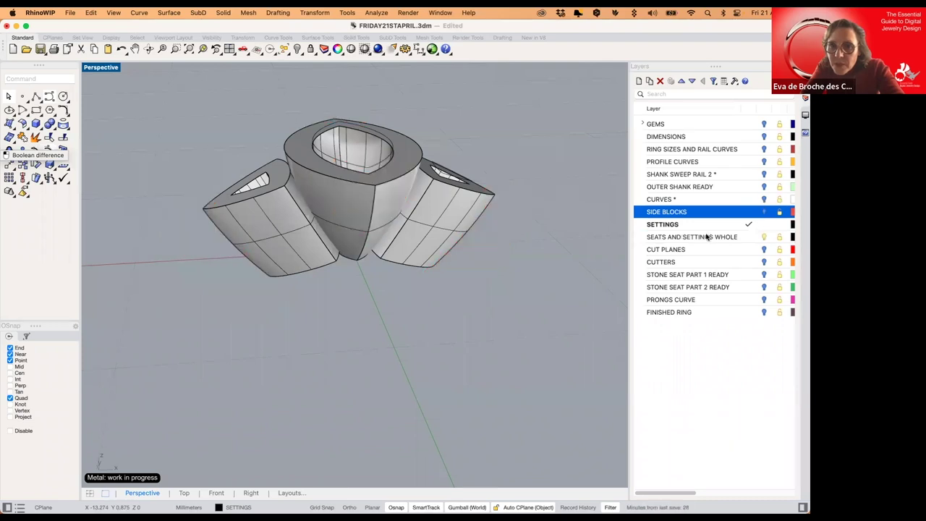
- Make the SHANK SWEEP RAIL 2 and RING SIZES AND RAIL CURVES layers visible, keeping OUTER SHANK READY hidden
click(763, 187)
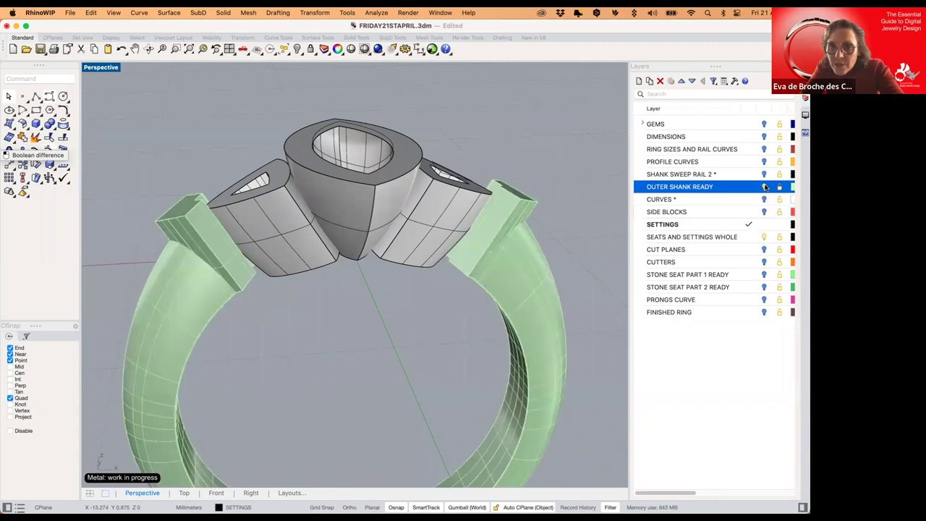
click(764, 176)
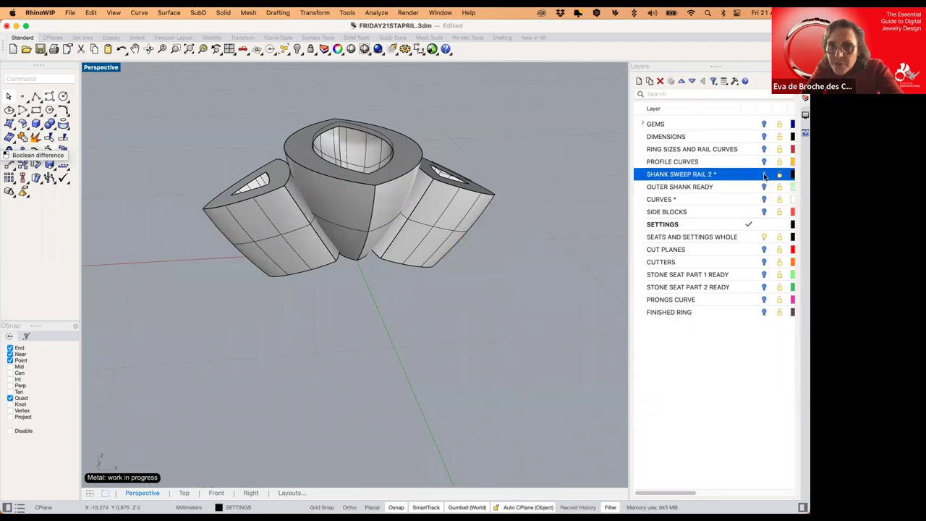
click(323, 327)
scroll(338, 332, down, 5)
right_drag(360, 305, 371, 314)
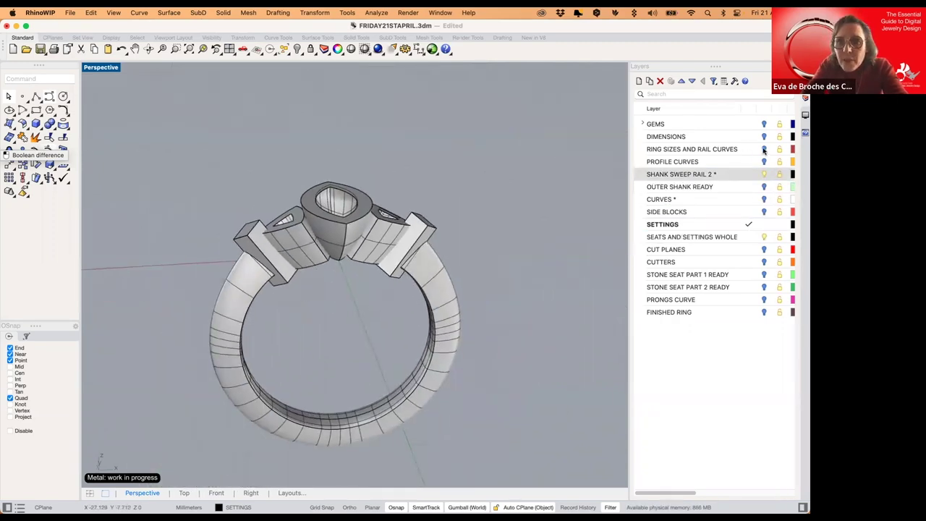
click(764, 149)
- Extrude the Ring Rail mm C. 55 curve to both sides as a solid finger-hole cylinder, with RING SIZES AND RAIL CURVES as current layer
right_drag(302, 316, 373, 356)
click(416, 384)
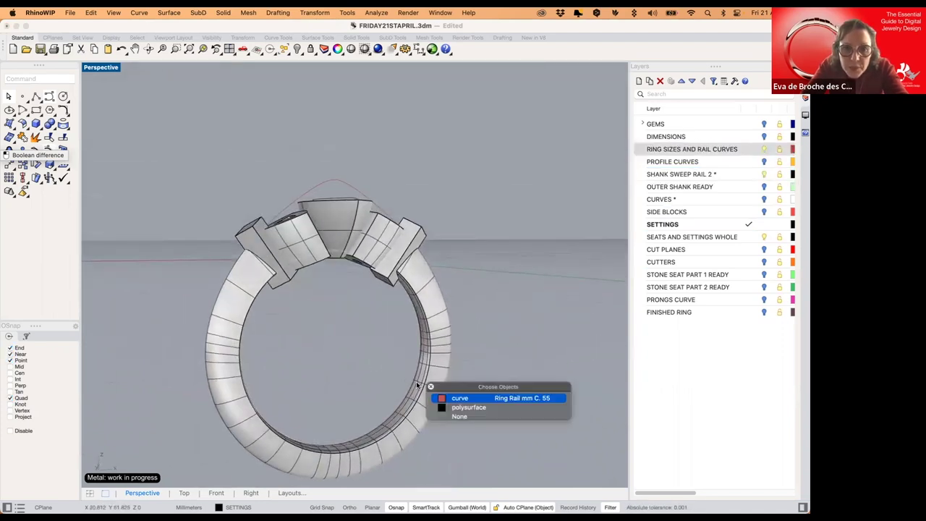
click(434, 395)
scroll(369, 327, down, 5)
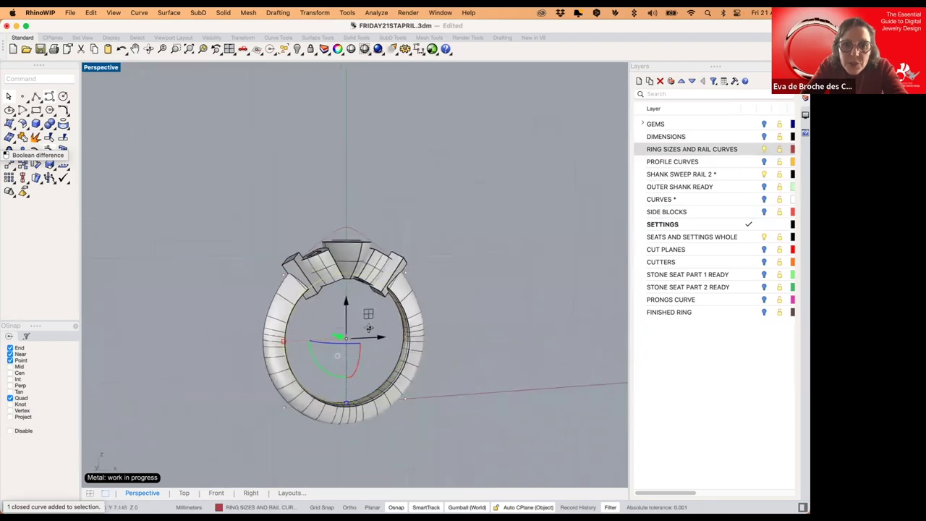
right_drag(369, 327, 372, 361)
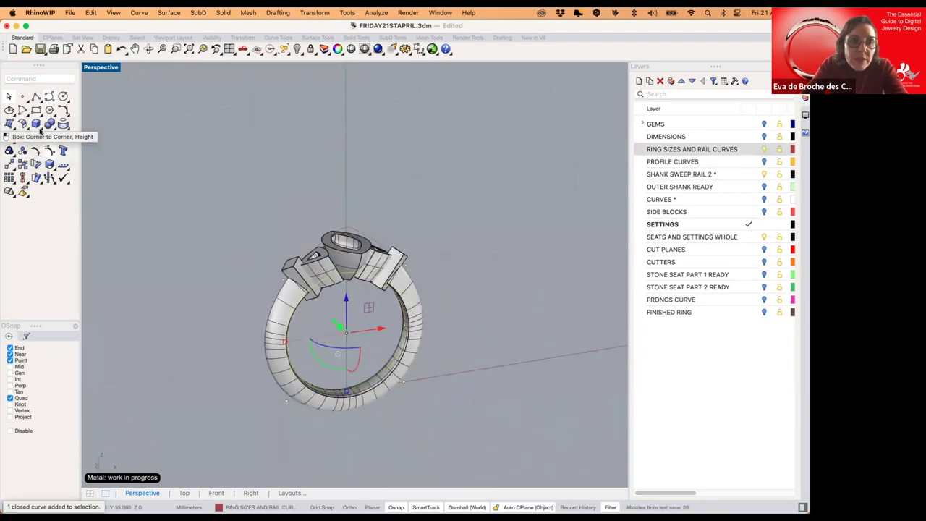
click(22, 136)
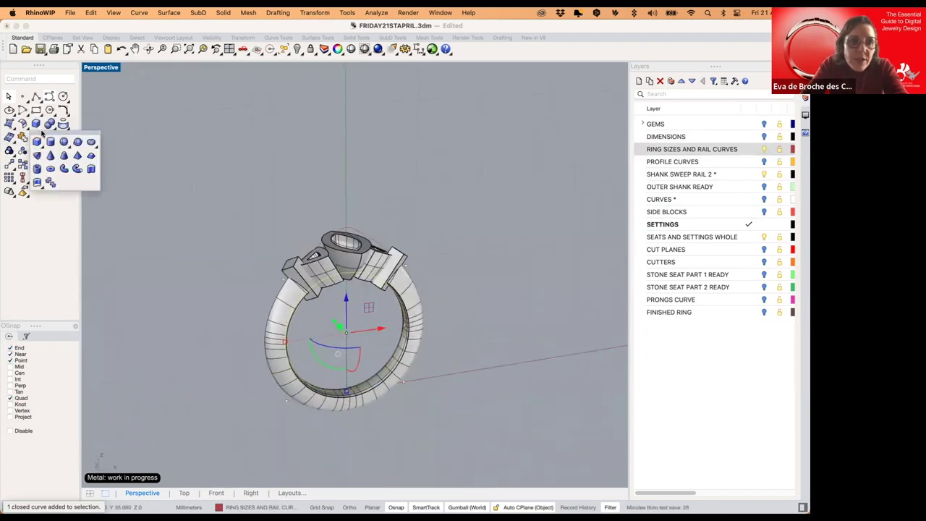
click(92, 169)
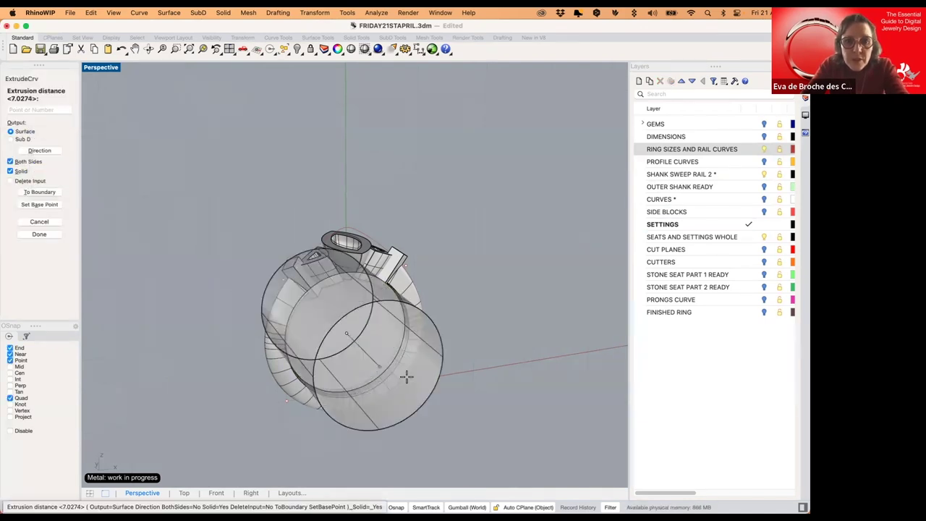
click(759, 149)
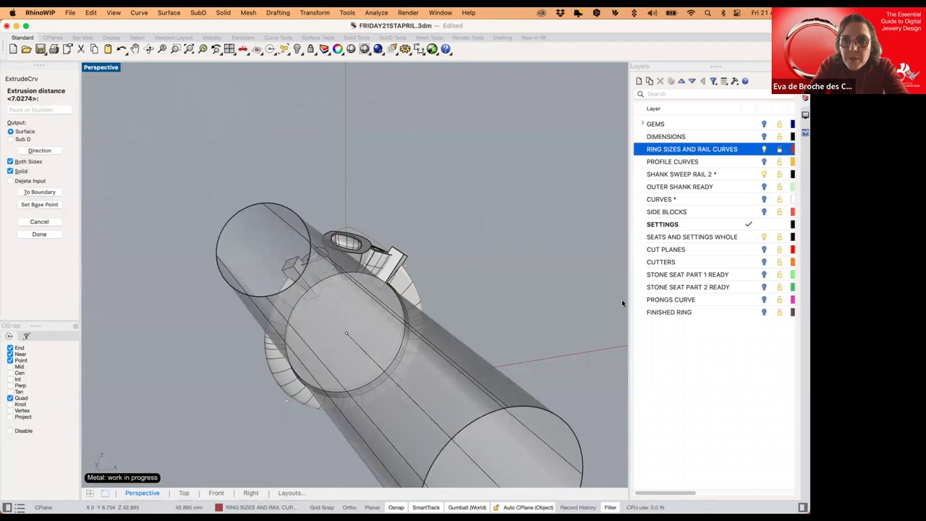
click(436, 391)
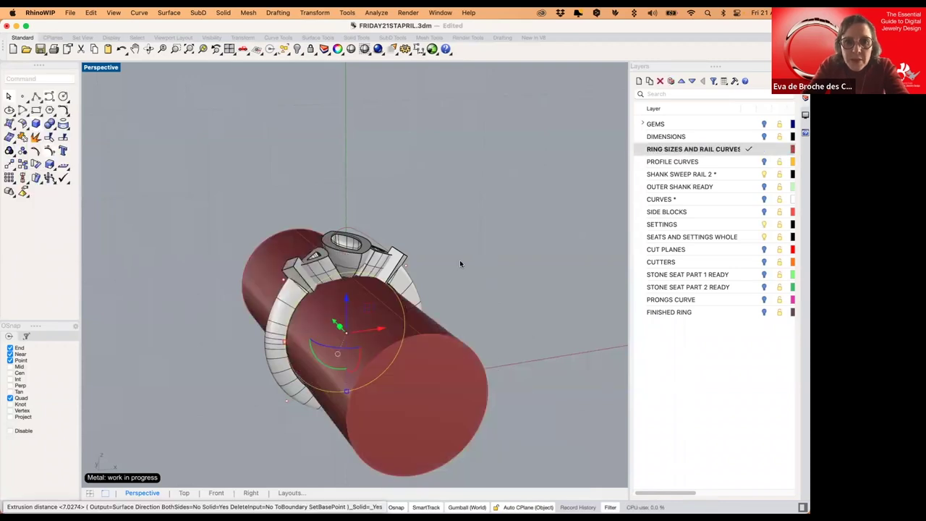
click(461, 263)
- Subtract the finger-hole cylinder from the three stone settings and the two side blocks with Boolean Difference
scroll(395, 268, up, 5)
right_drag(398, 268, 341, 285)
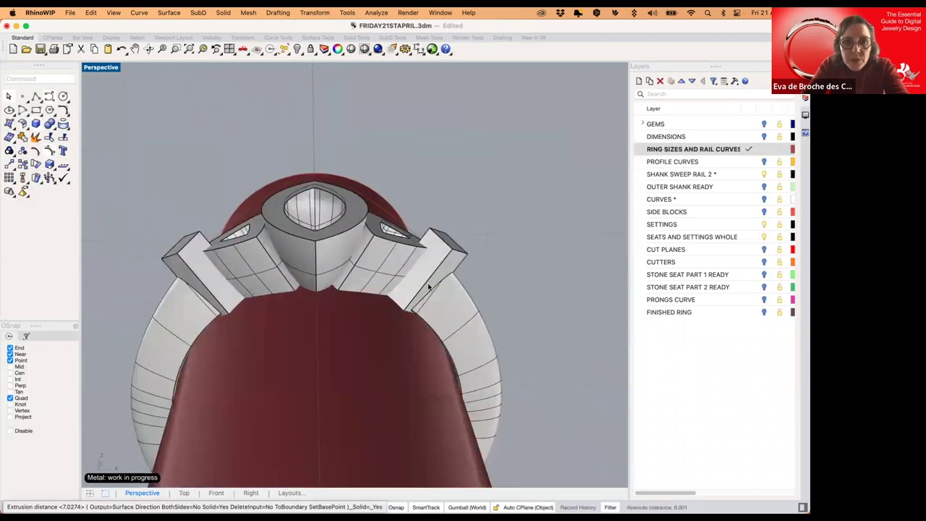
click(358, 369)
click(560, 176)
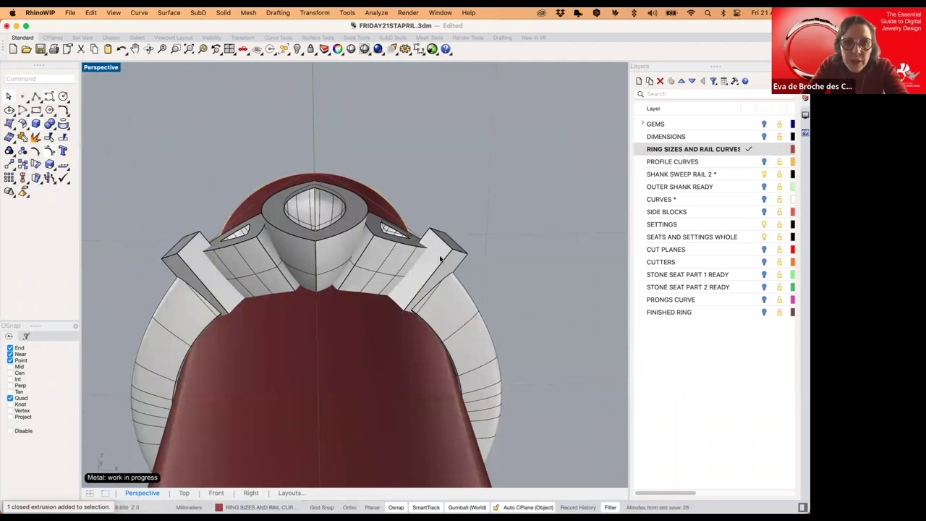
click(455, 246)
shift+click(372, 266)
shift+click(269, 274)
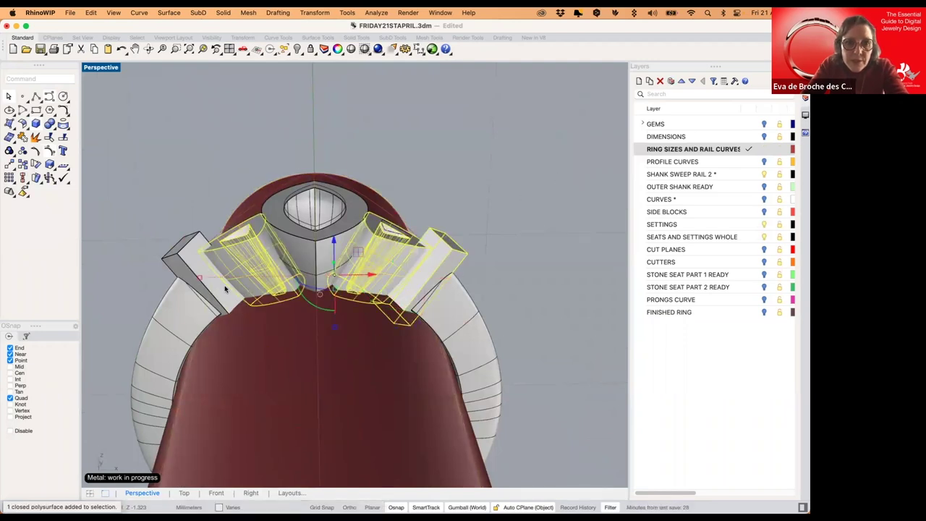
shift+click(224, 289)
shift+click(303, 246)
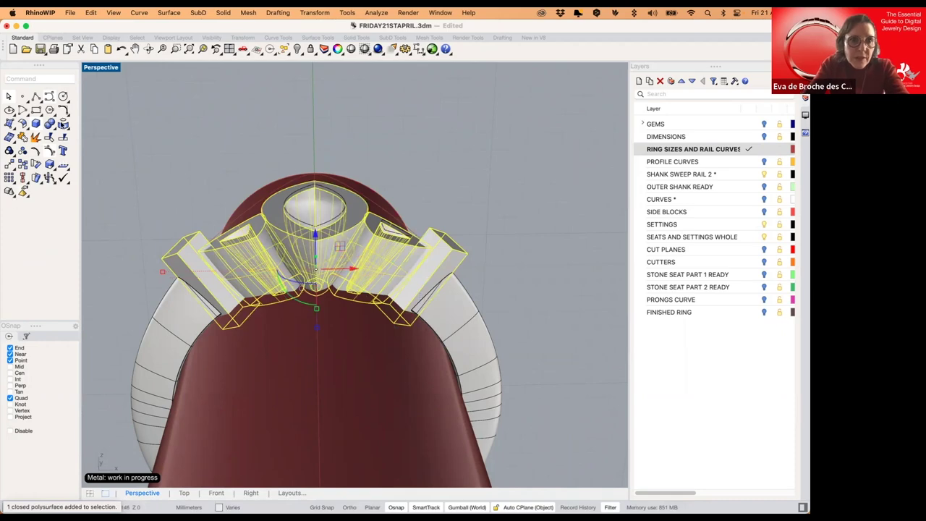
click(54, 130)
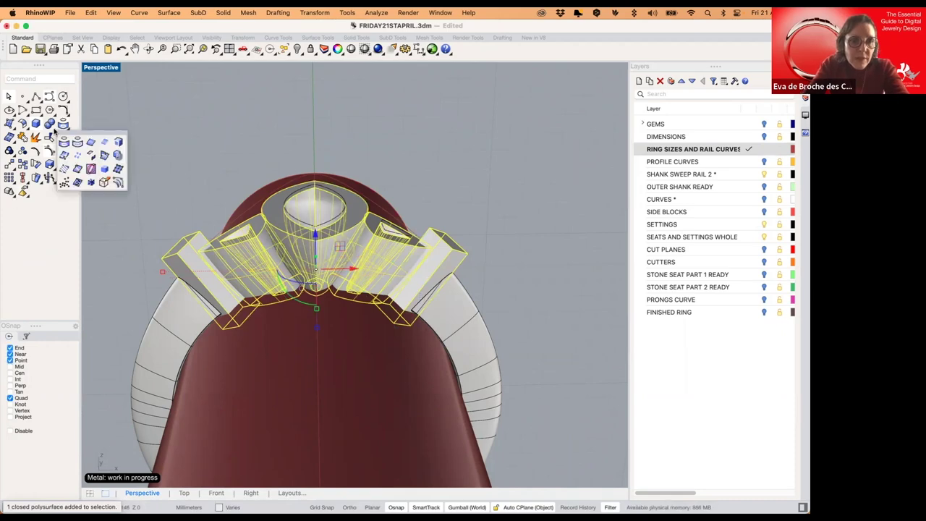
click(55, 130)
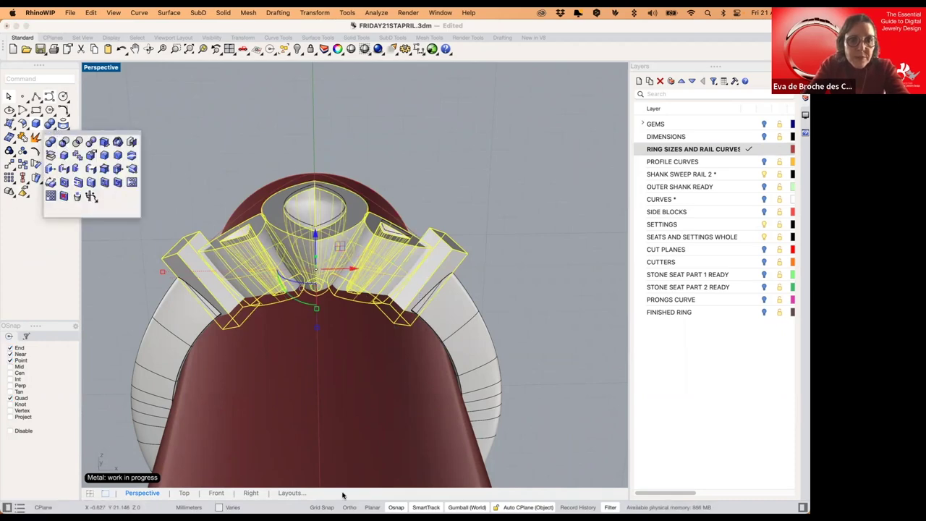
click(63, 142)
click(341, 418)
key(Return)
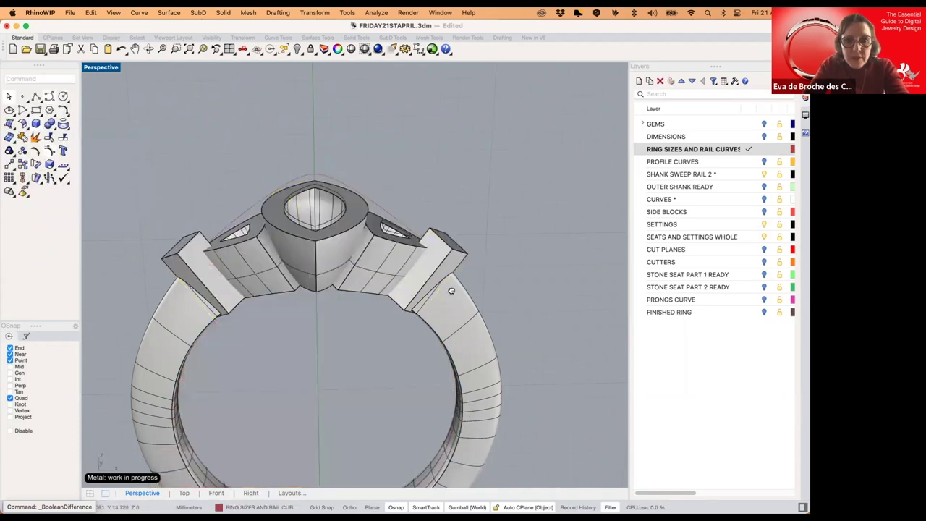
- Select the Ring Rail mm C. 55 curve and maximize the Front view around the ring's upper half
right_drag(418, 318, 258, 248)
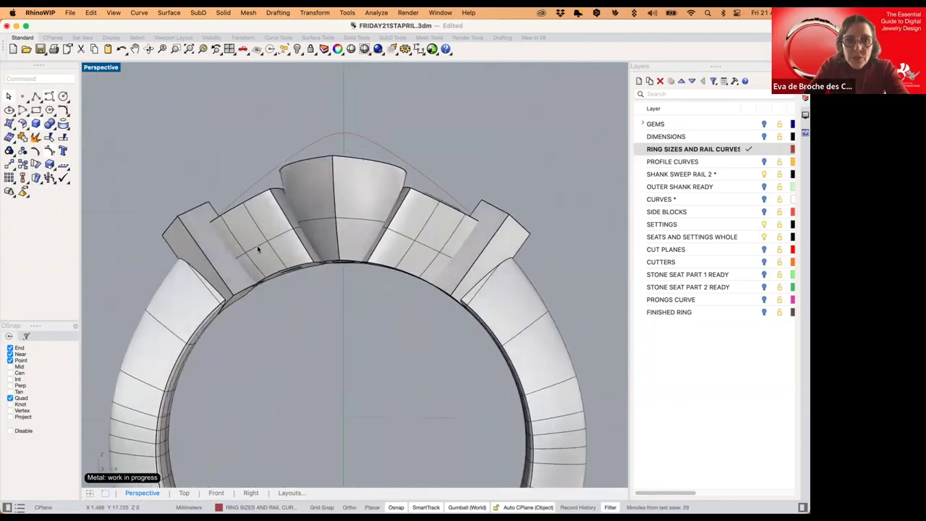
scroll(276, 245, down, 2)
right_drag(207, 170, 213, 182)
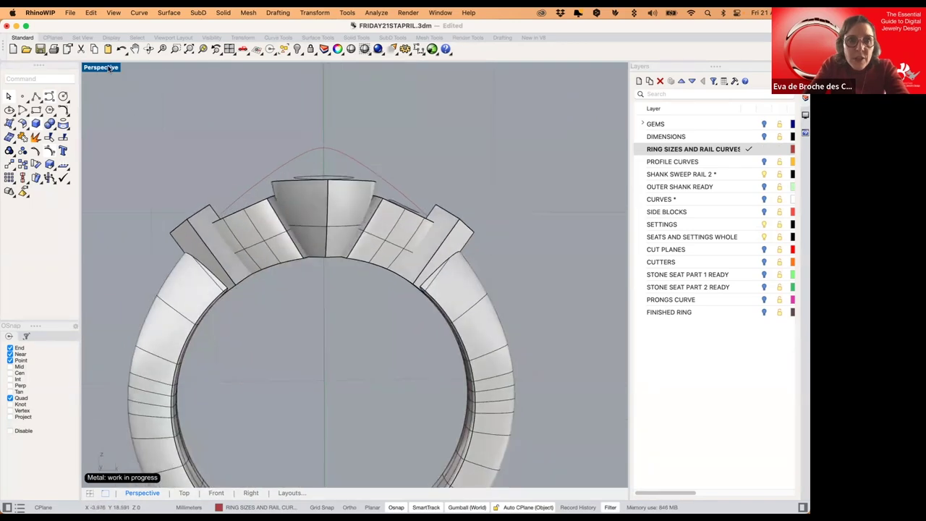
double_click(107, 66)
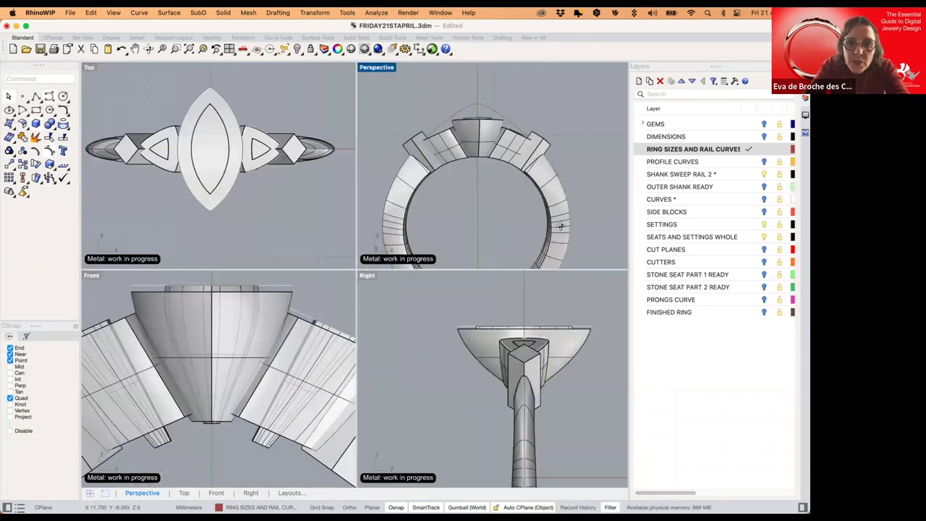
right_drag(561, 227, 537, 232)
click(537, 232)
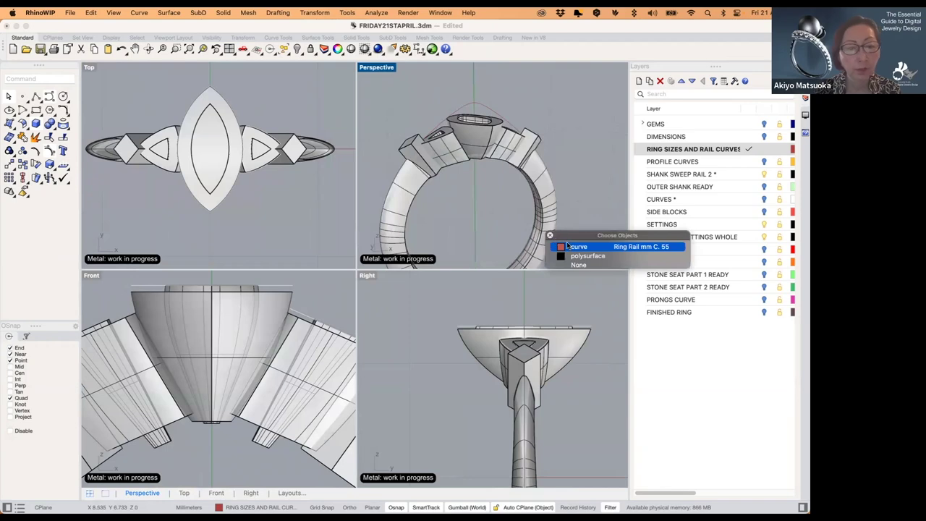
click(579, 249)
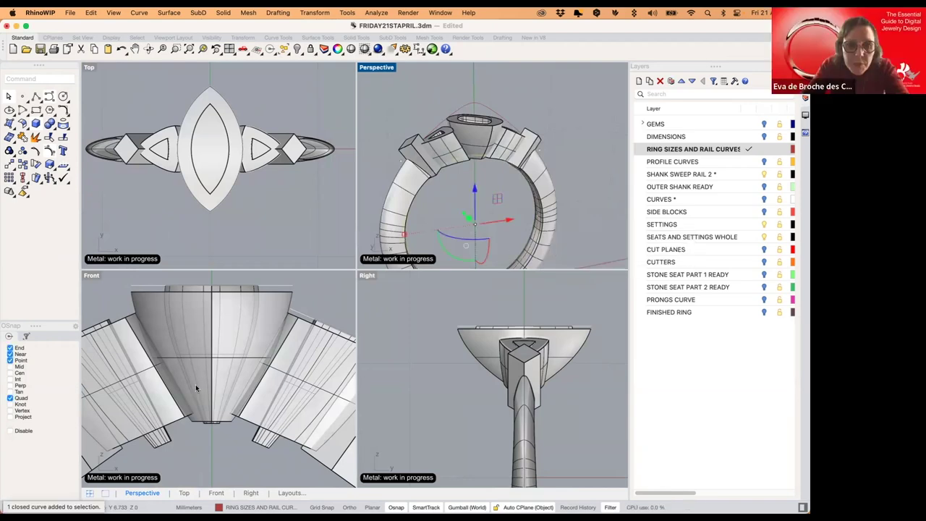
click(94, 276)
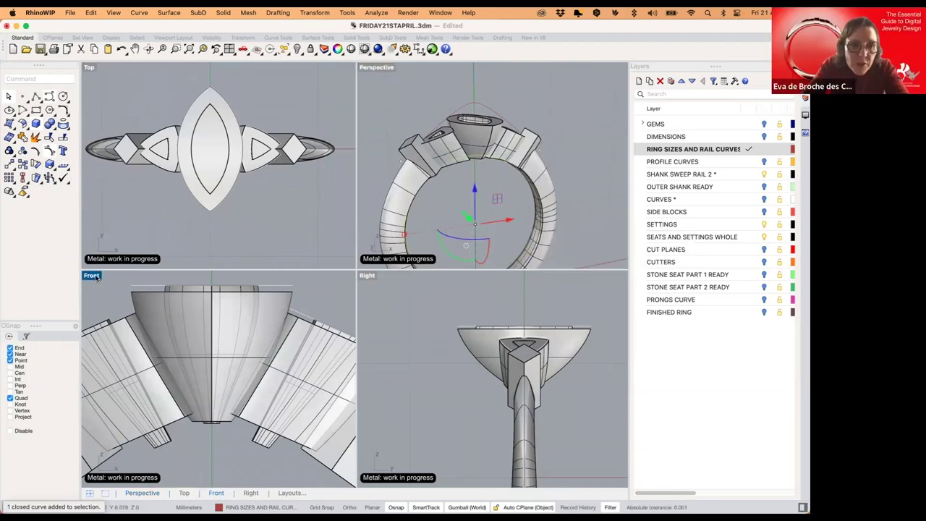
key(ctrl+m)
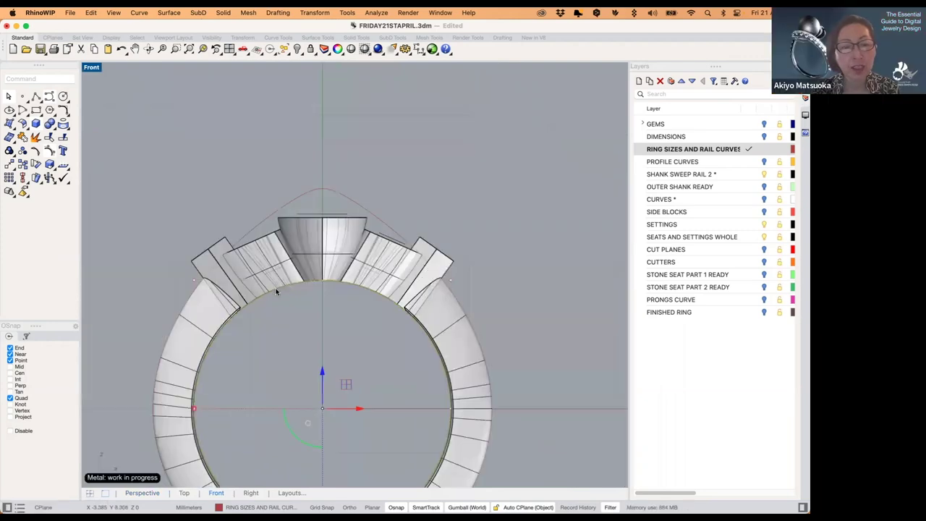
right_drag(293, 280, 305, 249)
scroll(305, 249, up, 2)
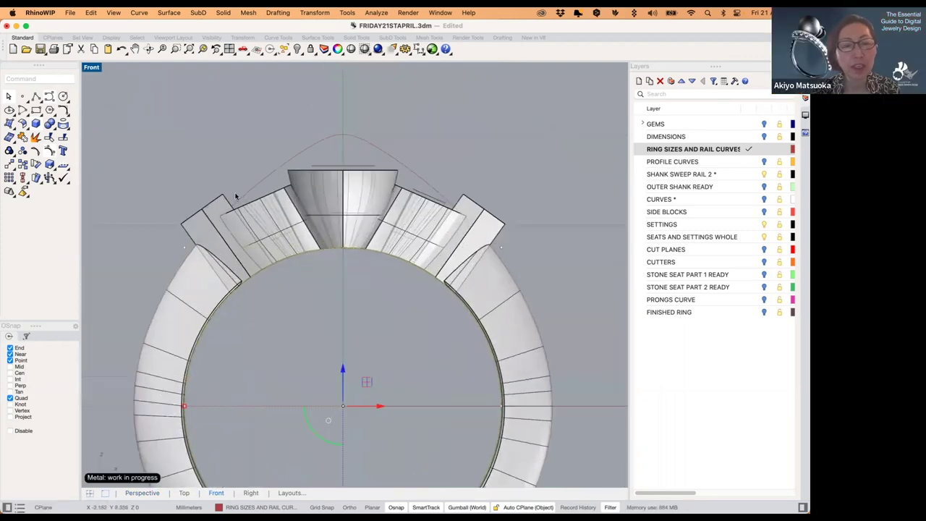
- Offset the selected ring rail curve outward by 1 mm
click(68, 115)
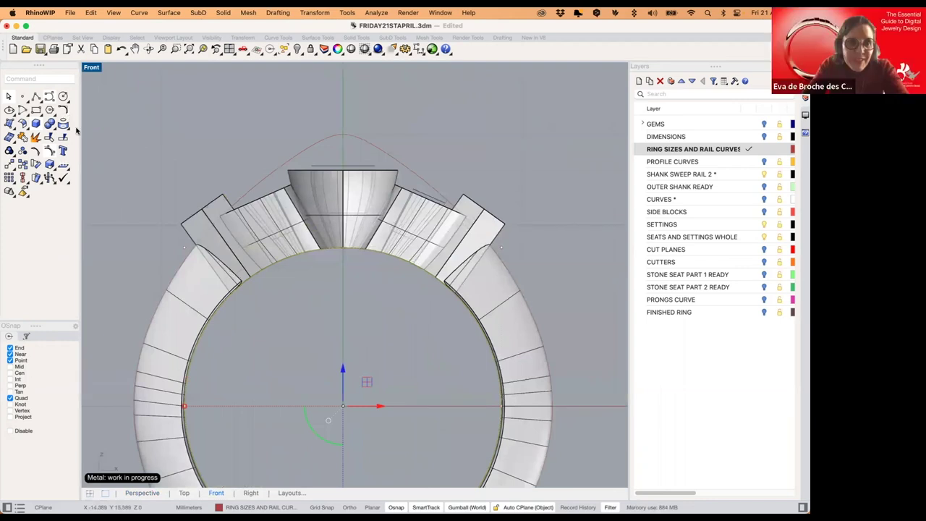
click(86, 144)
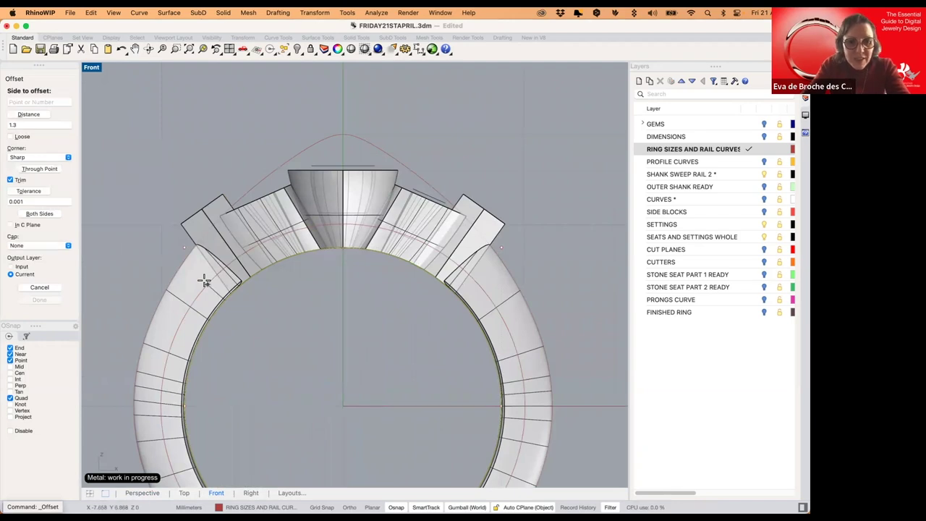
text(1)
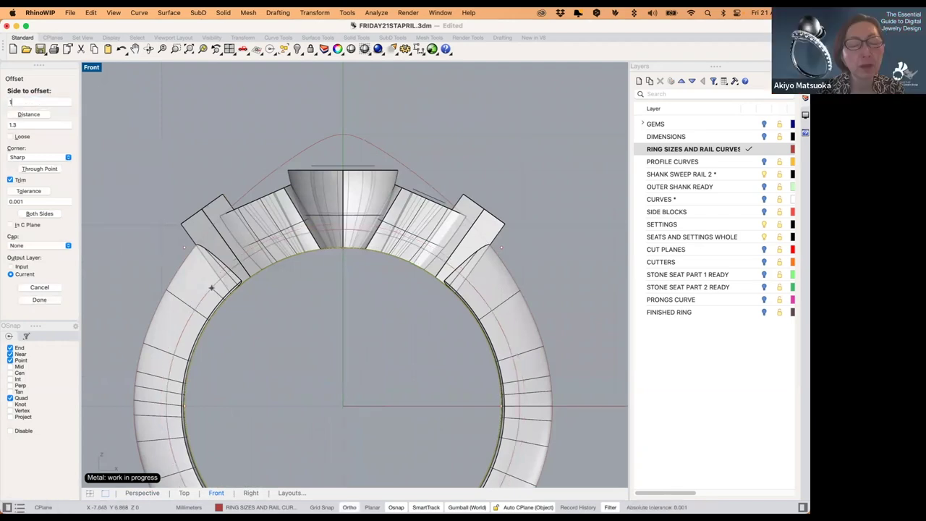
text(.)
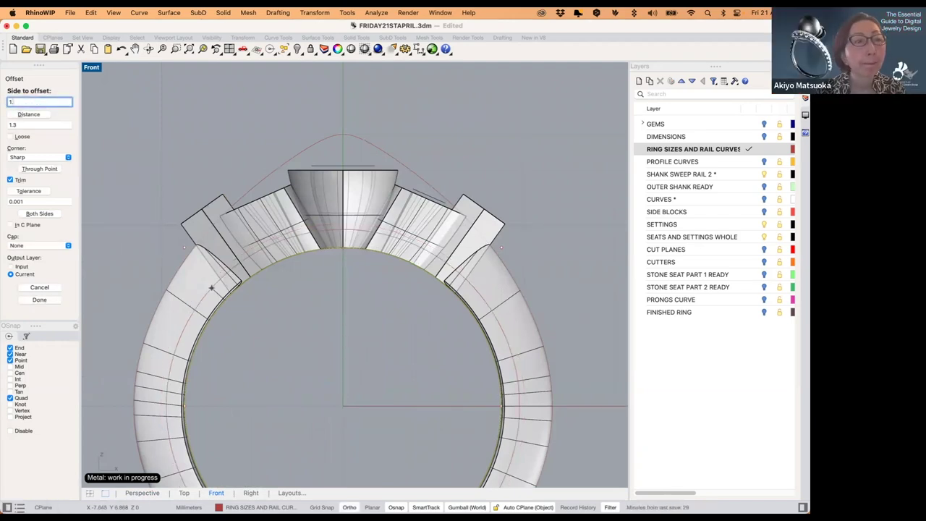
text(4)
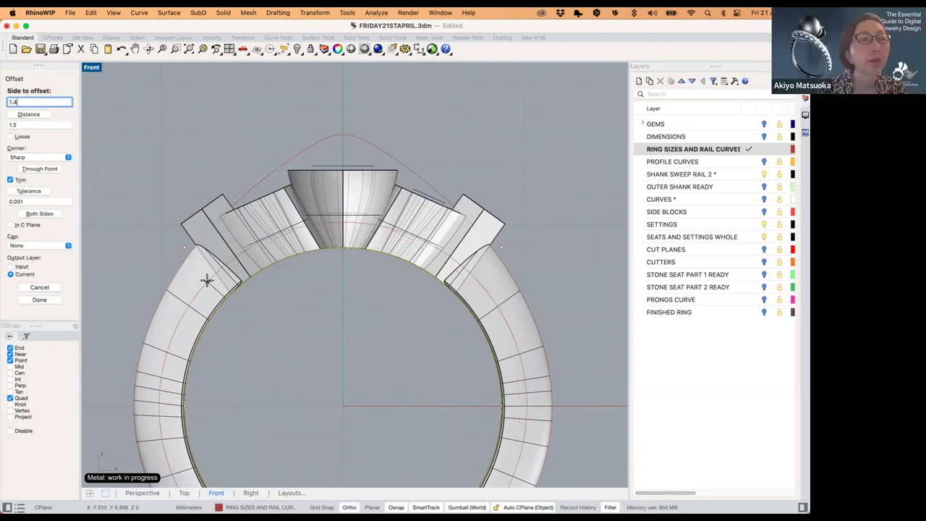
key(BackSpace)
key(BackSpace)
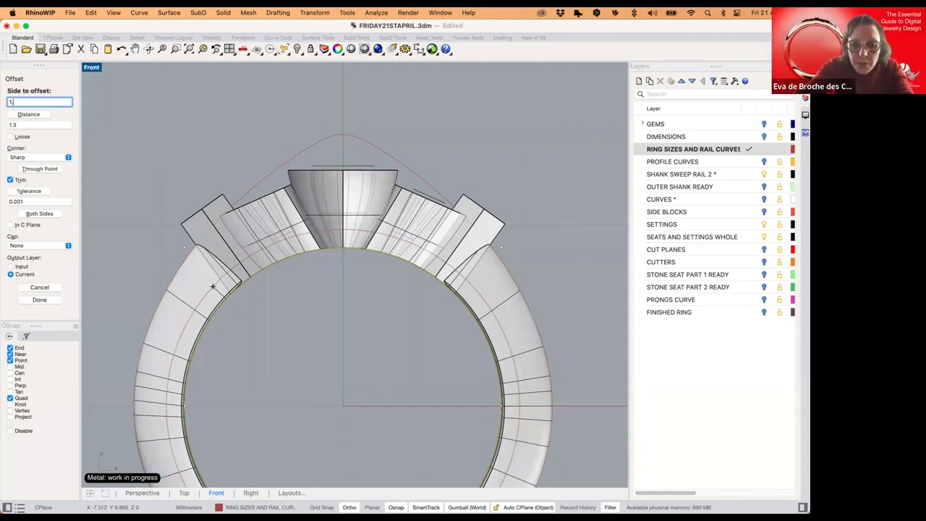
text(.1)
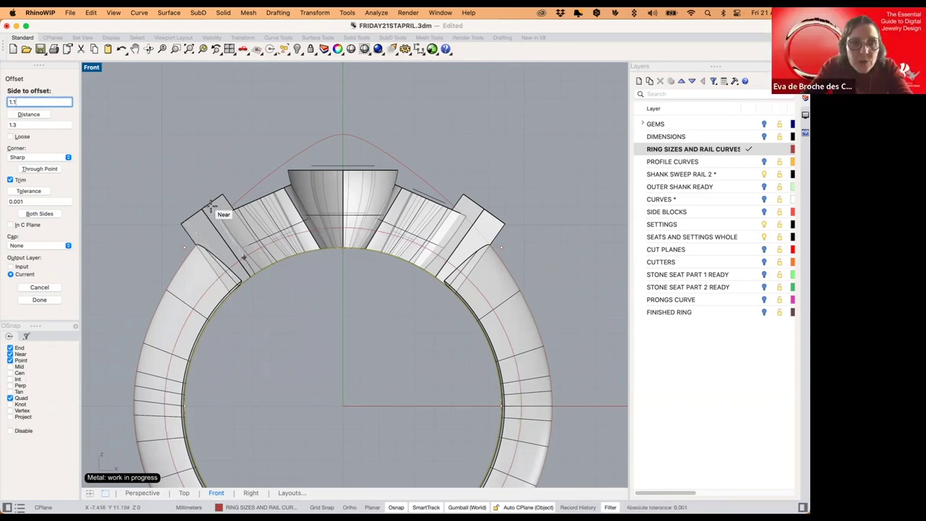
key(BackSpace)
key(BackSpace)
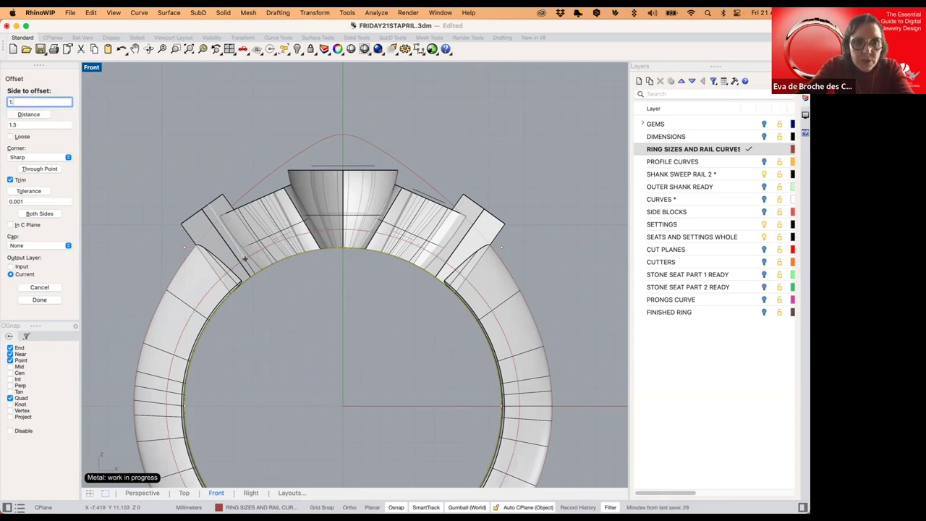
key(BackSpace)
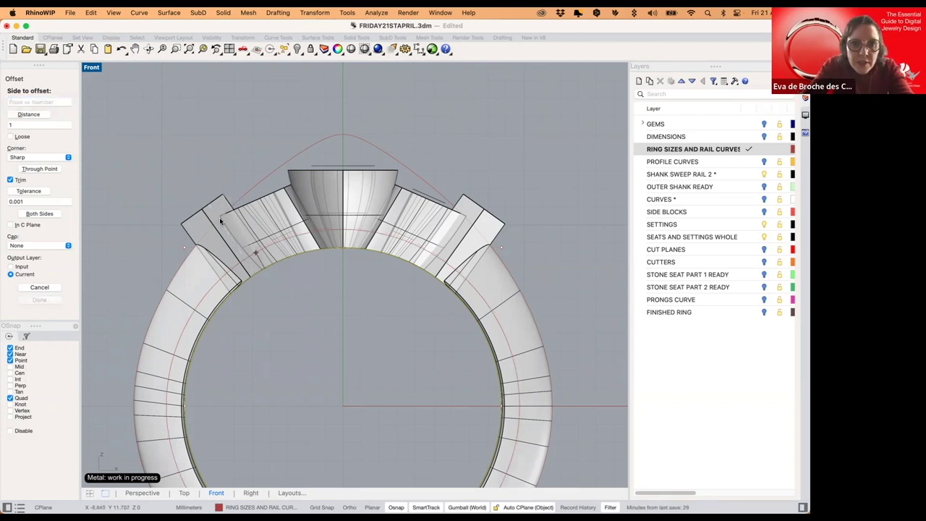
click(256, 251)
key(Escape)
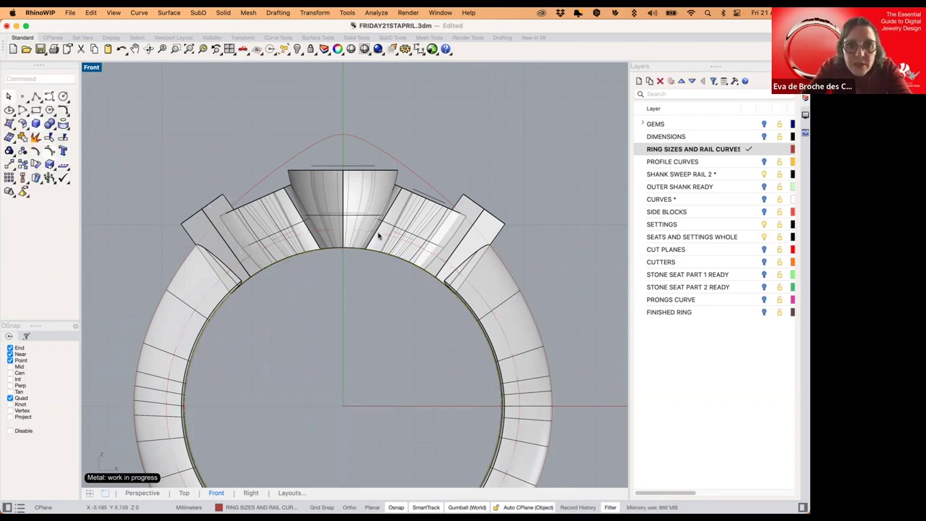
click(377, 236)
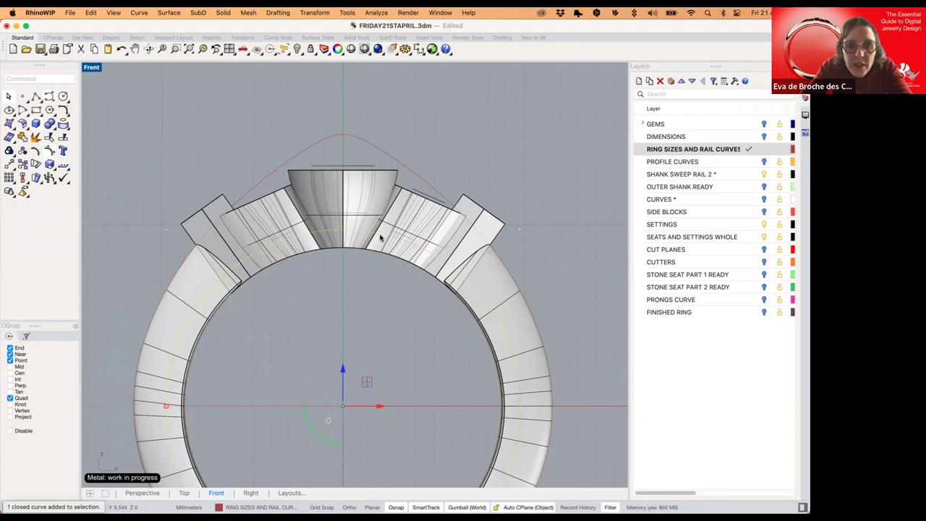
click(266, 225)
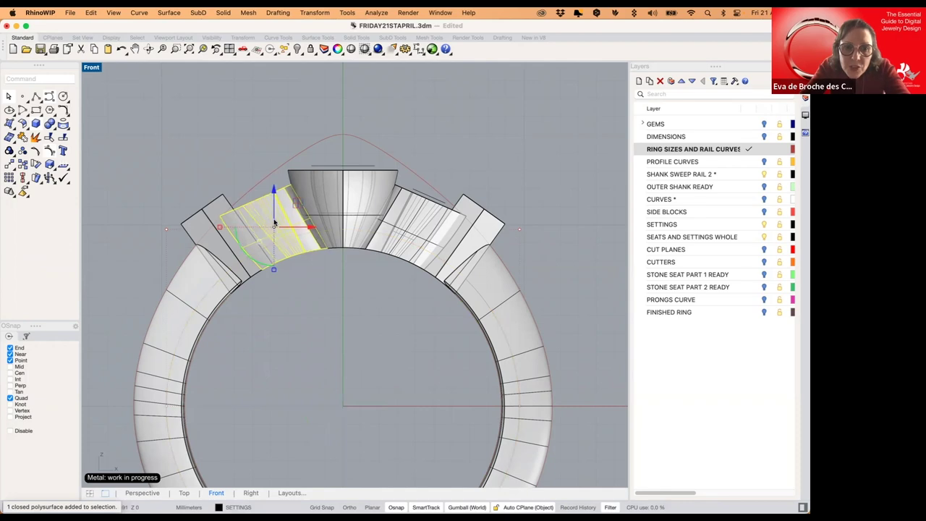
scroll(278, 223, up, 2)
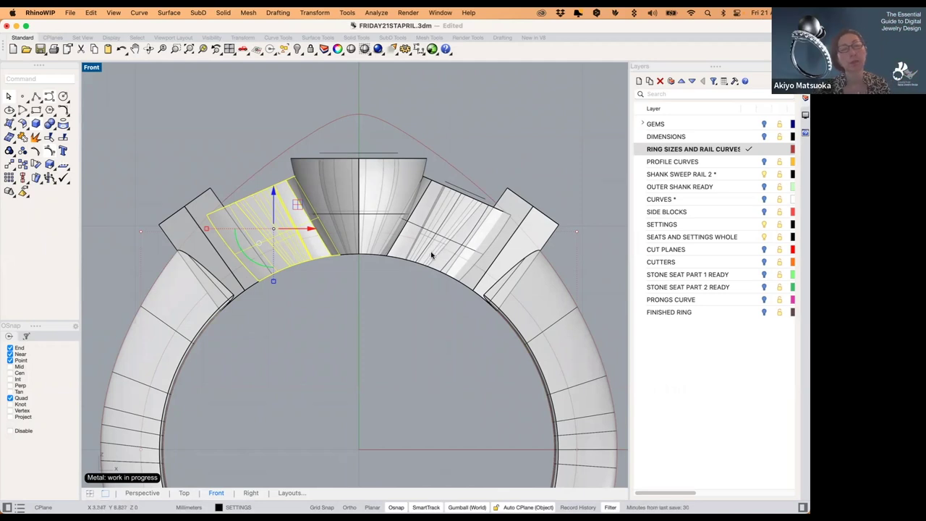
click(424, 144)
scroll(423, 168, down, 4)
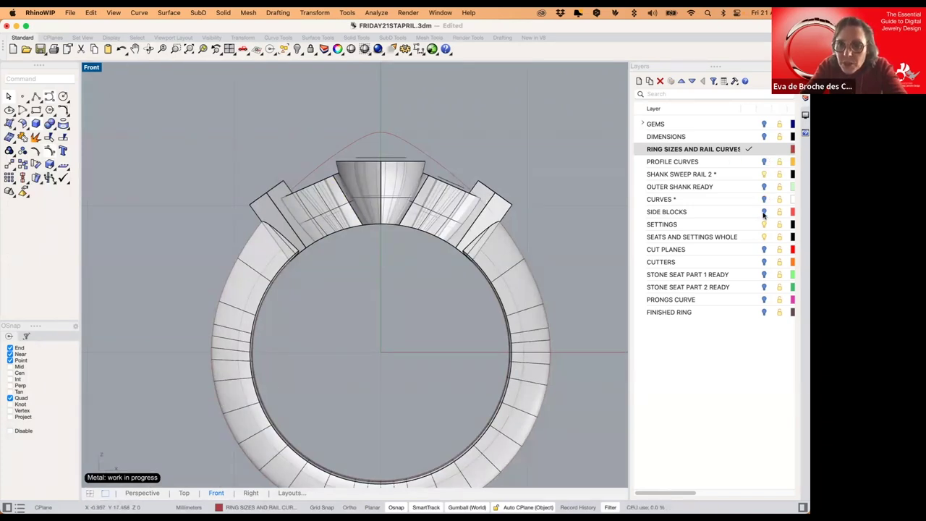
- Turn on the CUT PLANES layer and hide the SHANK SWEEP RAIL 2 layer, leaving the three stone settings in view
click(767, 252)
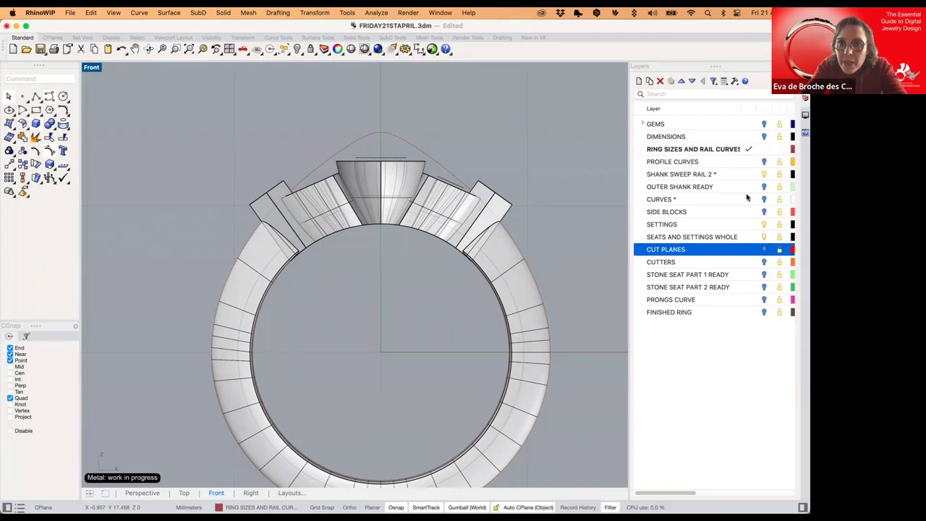
click(764, 149)
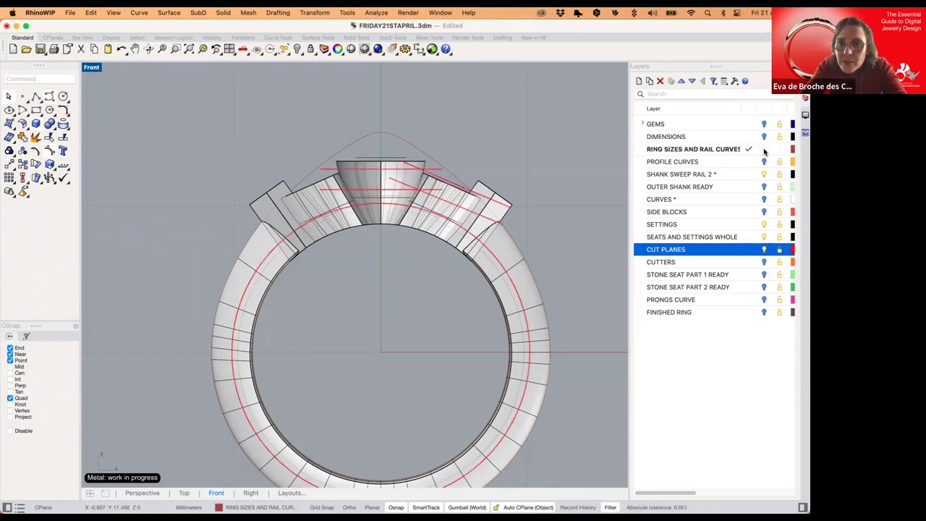
click(756, 176)
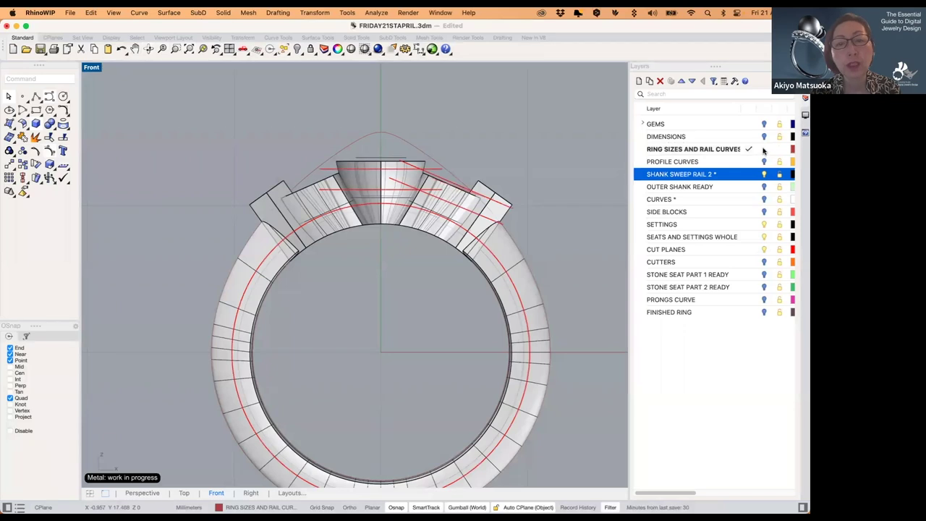
scroll(463, 207, up, 5)
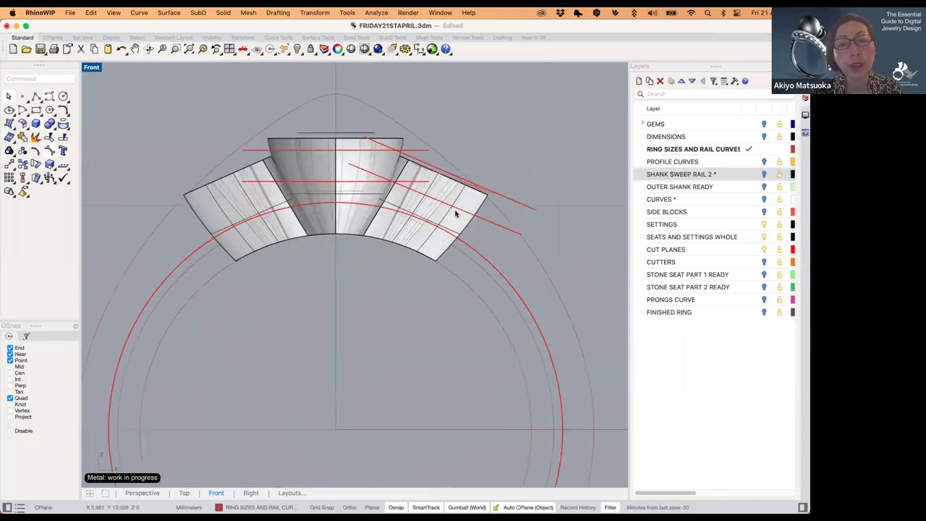
- Compare the existing cut planes with the stone settings, then hide the CUT PLANES layer
click(465, 255)
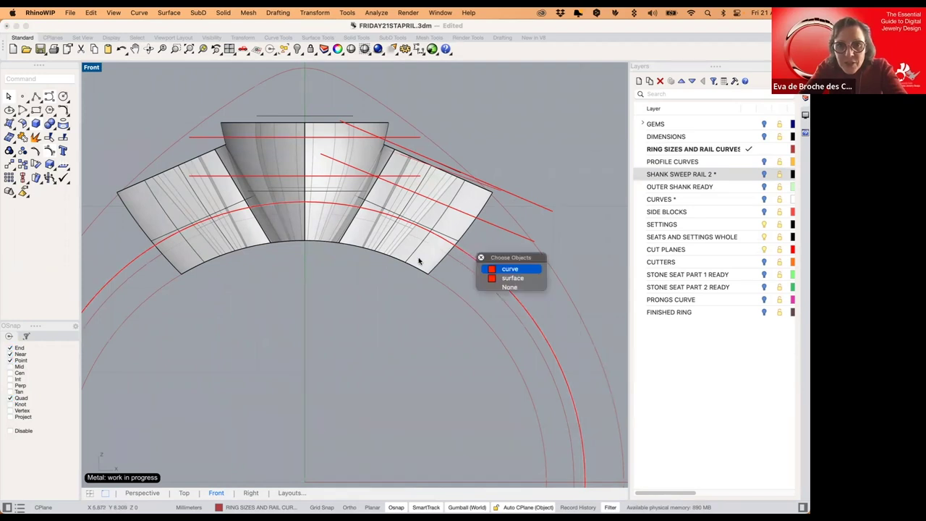
click(301, 238)
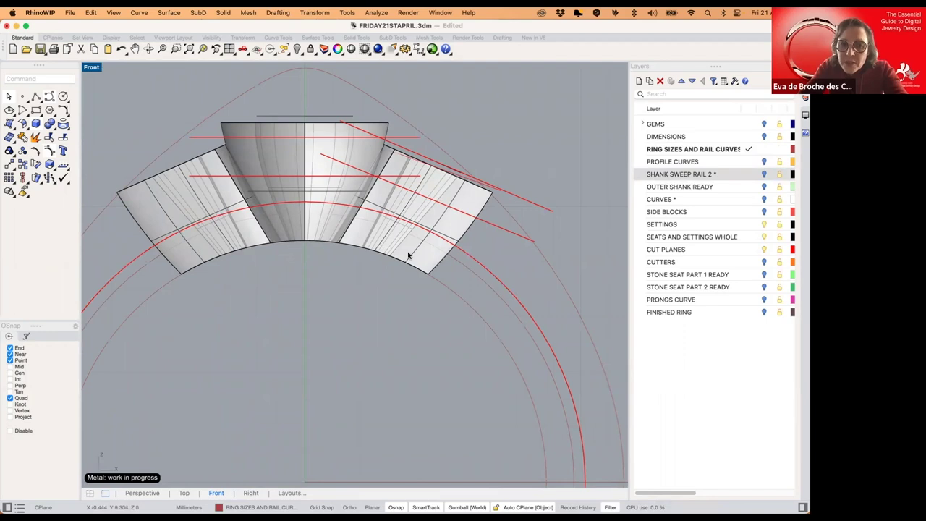
click(454, 260)
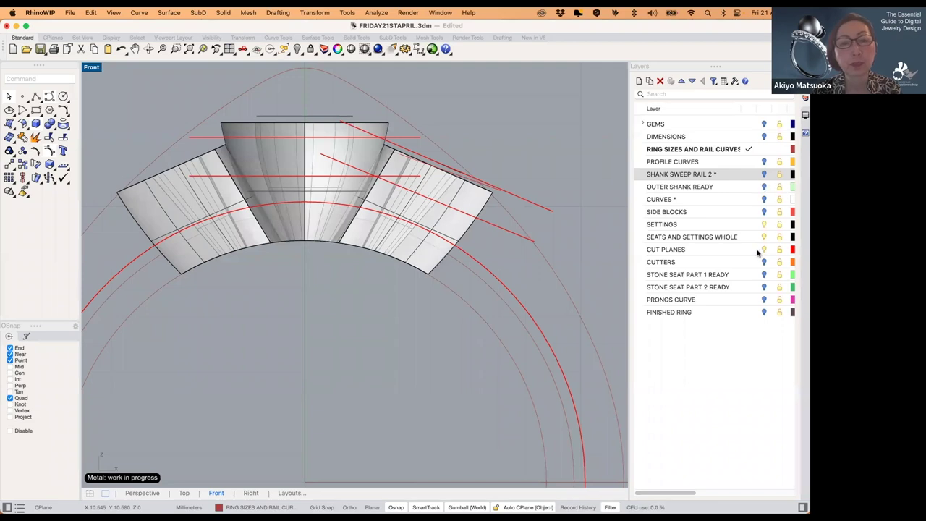
click(636, 248)
click(408, 271)
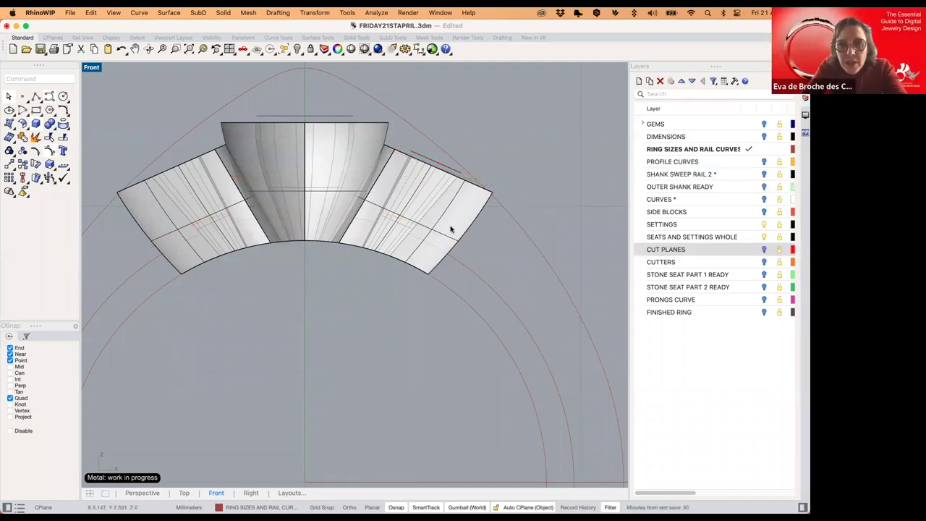
- Create a cut plane through the right-hand stone setting along its sloping top edge with CutPlane
click(451, 200)
text(cutpla)
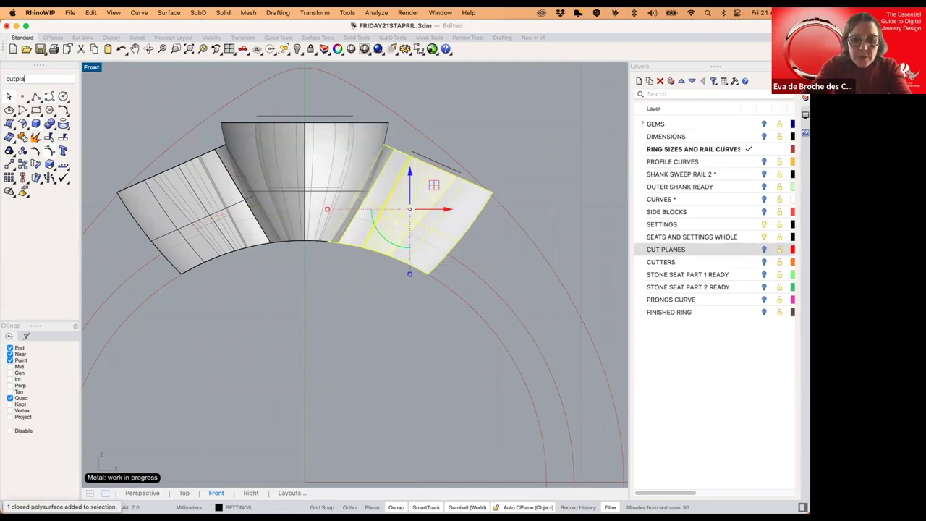
text(nbe)
text(es)
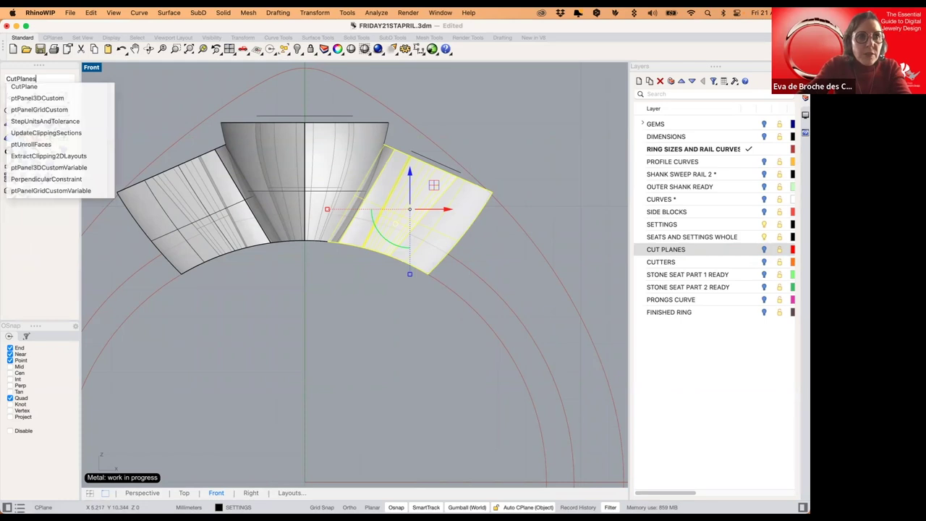
key(Down)
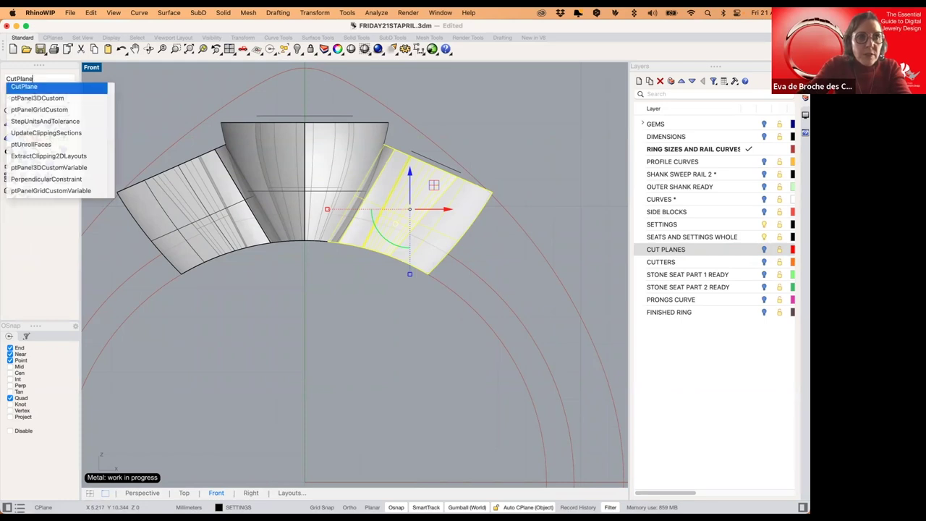
key(Return)
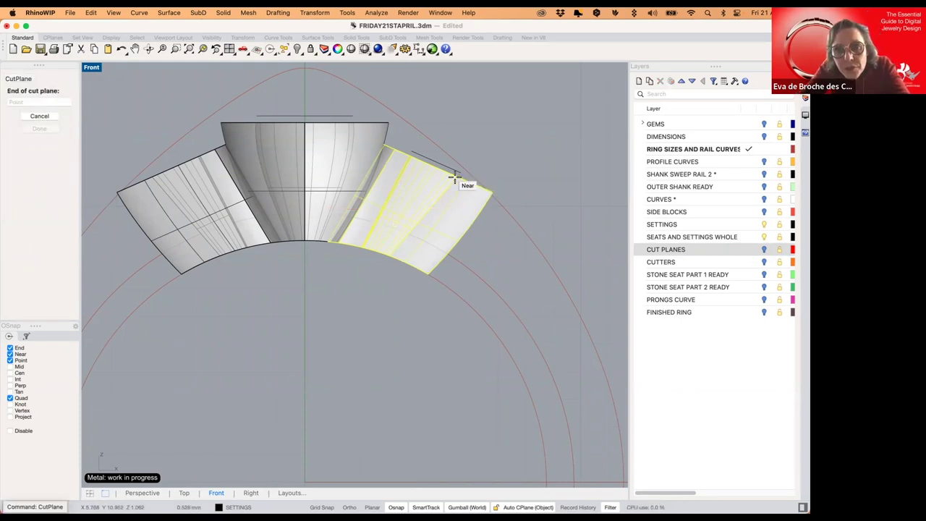
click(452, 174)
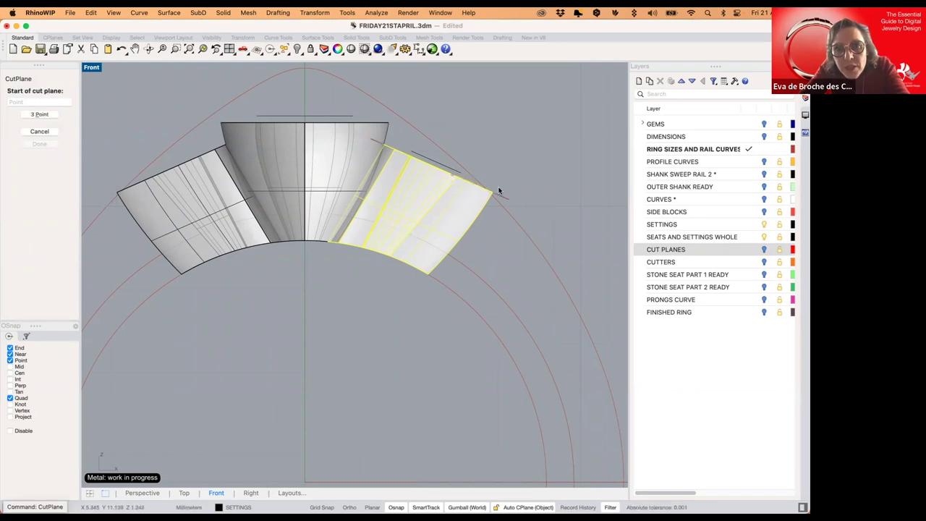
- Offset the right-hand setting's cut plane 1.25 mm down into the setting with OffsetSrf, with the Solid option off
click(503, 195)
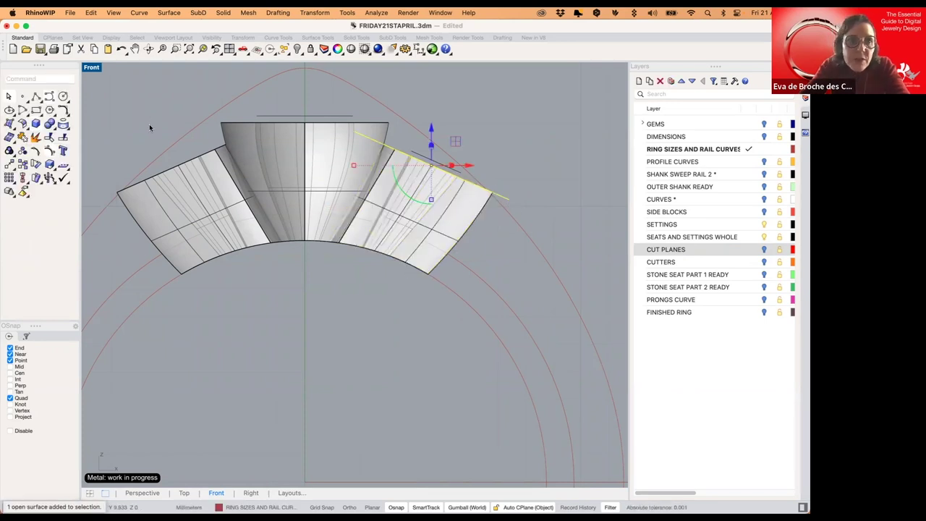
click(27, 131)
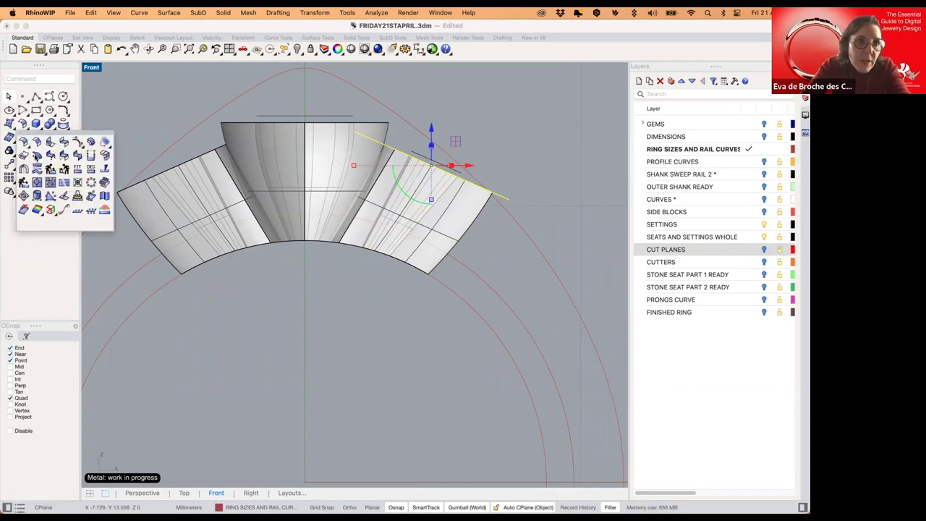
click(90, 143)
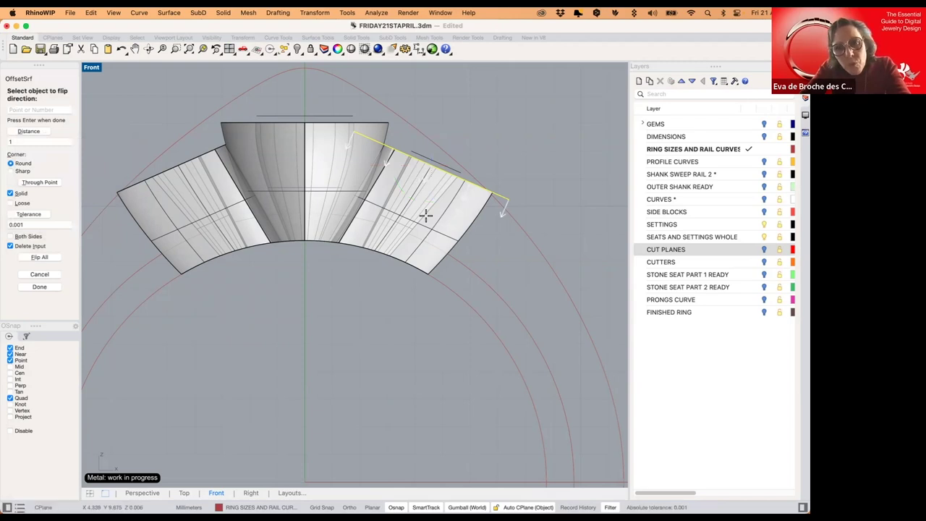
text(1.2)
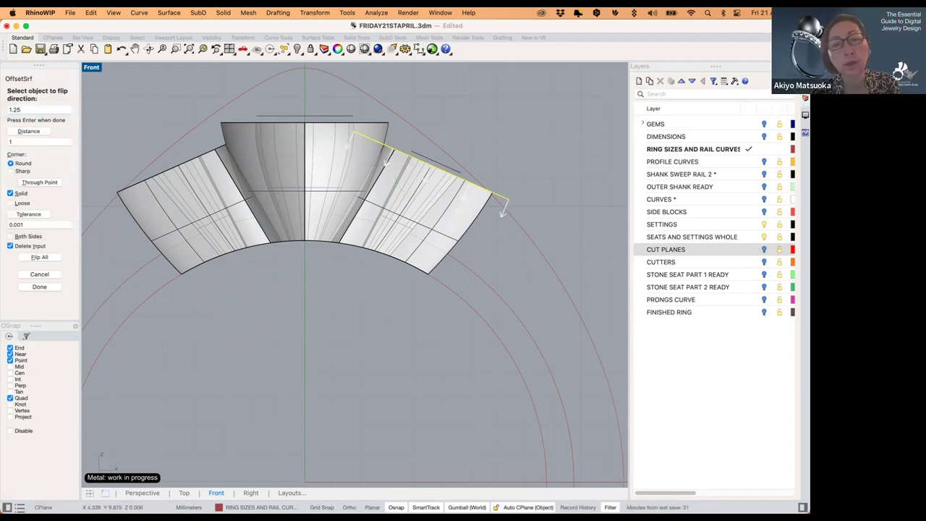
text(5)
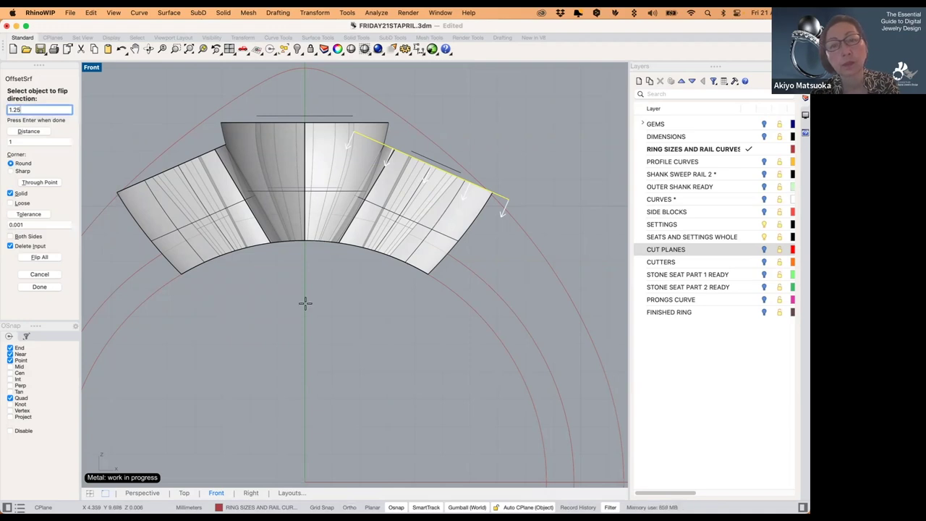
click(22, 193)
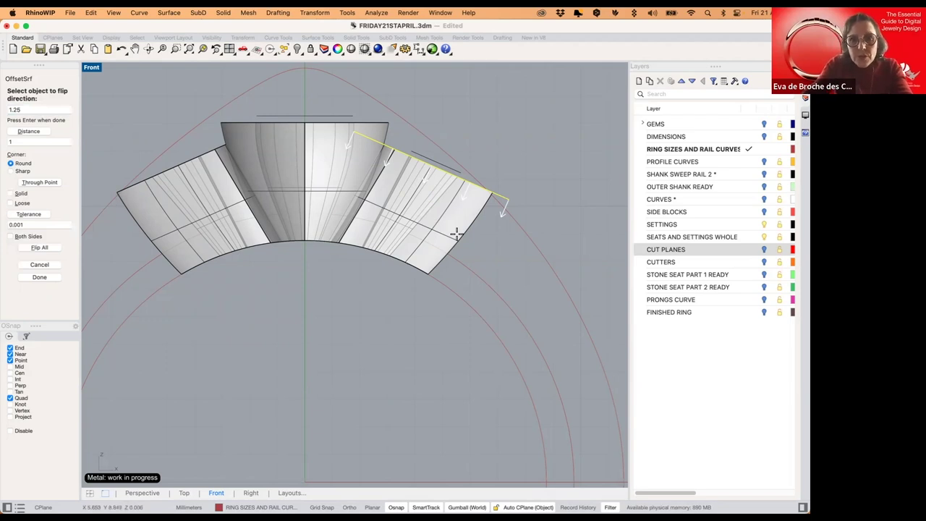
key(Return)
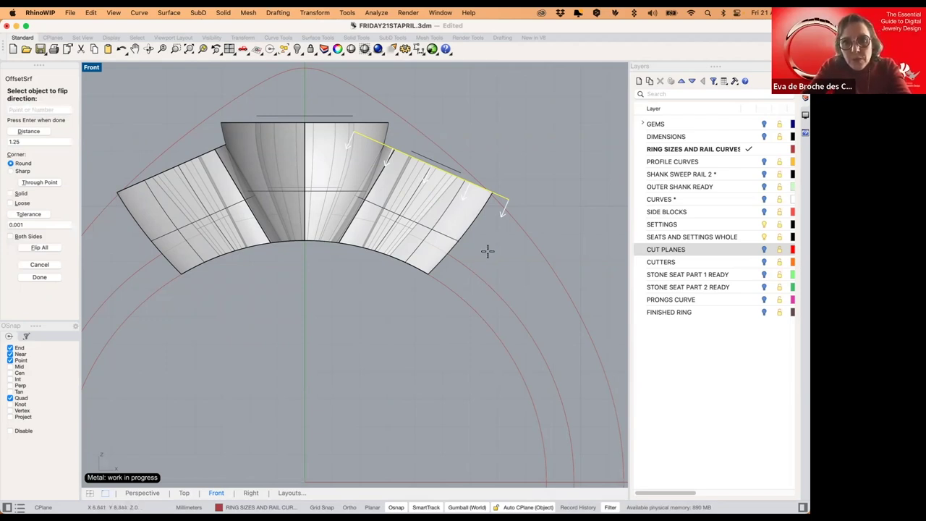
key(Return)
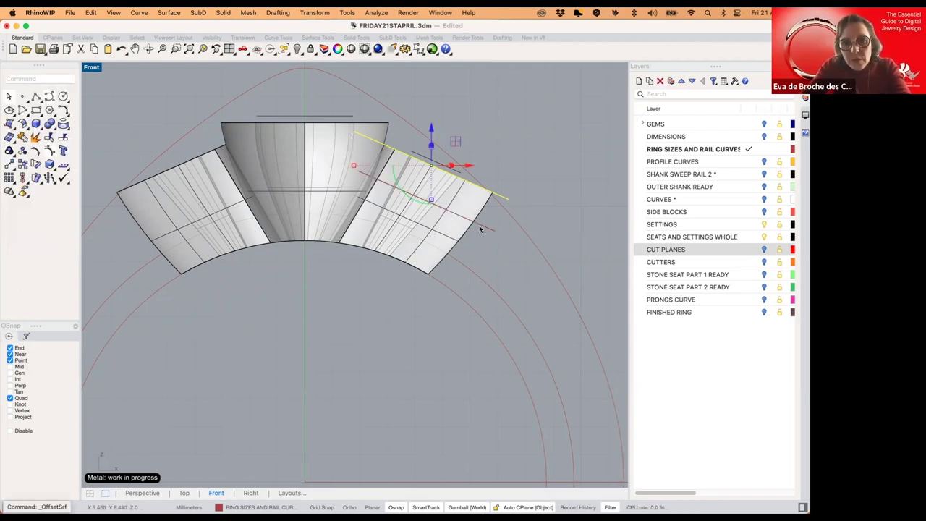
click(467, 233)
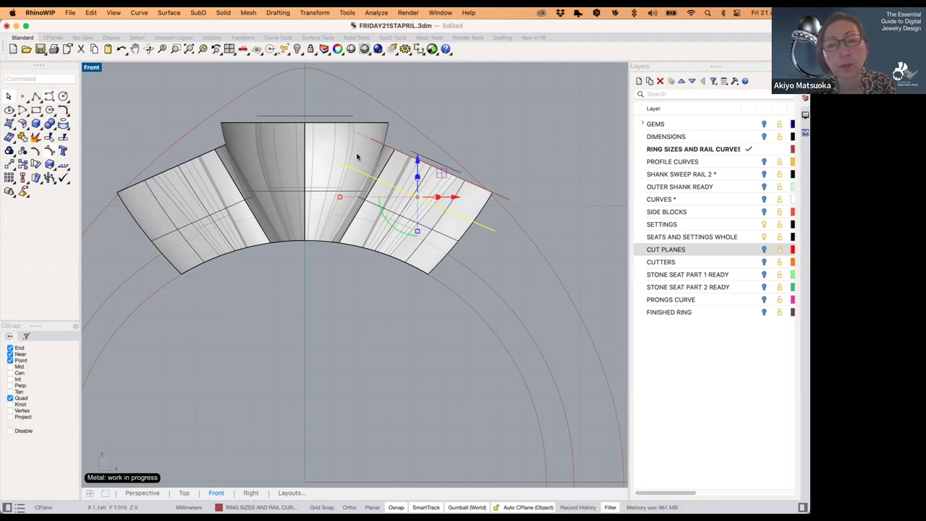
key(Escape)
- Create a horizontal cut plane through the central stone setting along its top edge with CutPlane
click(382, 126)
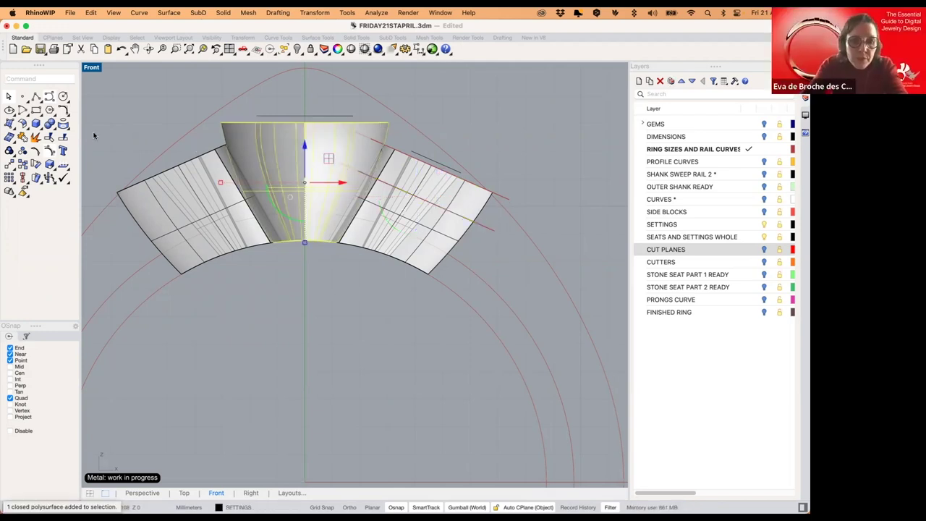
text(cutplane)
key(Return)
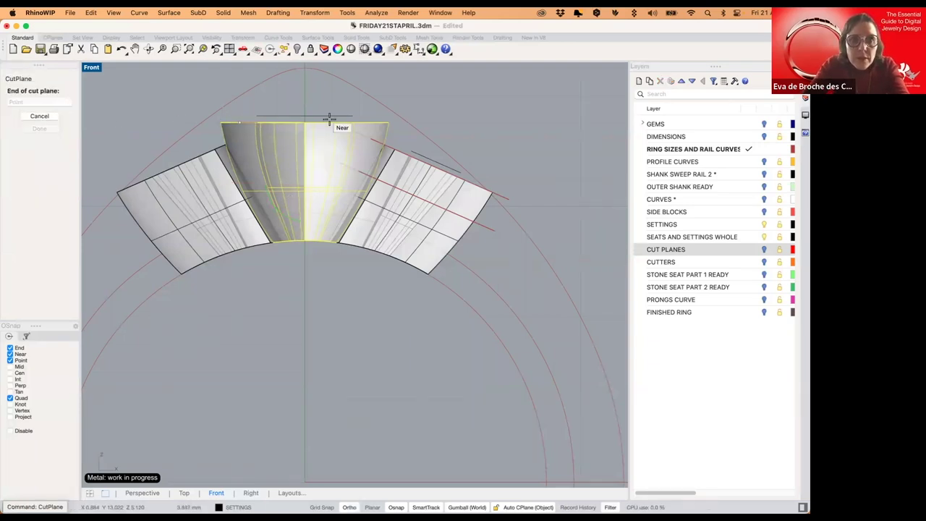
key(Return)
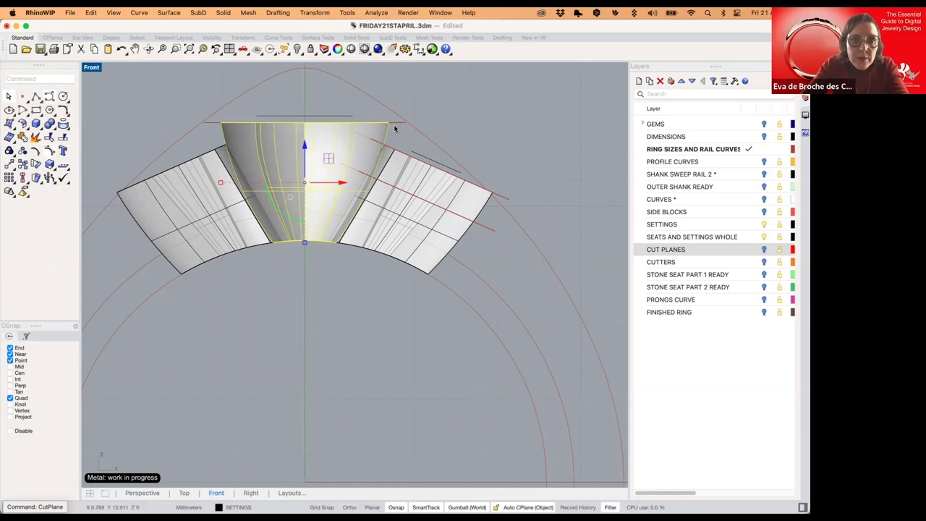
- Offset the central setting's cut plane 1.5 mm, flipping the direction so it goes down into the setting
click(394, 123)
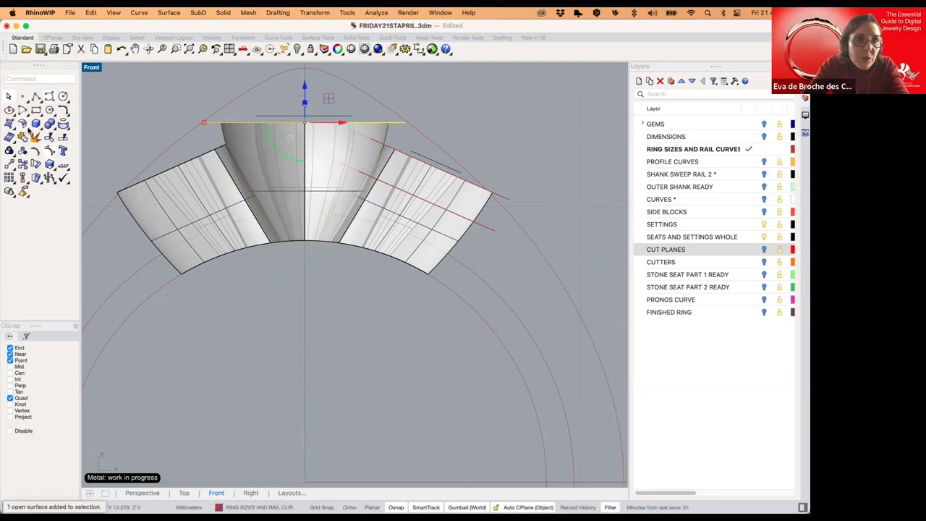
click(29, 131)
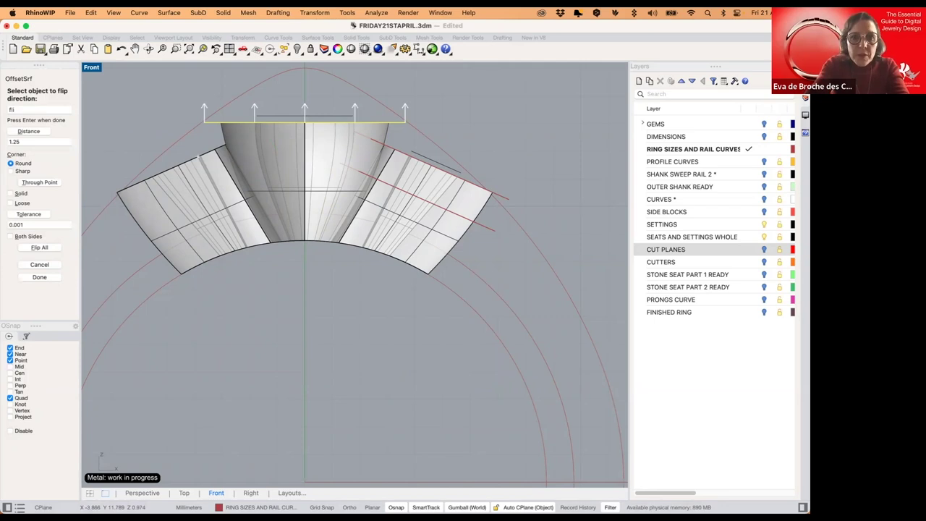
click(199, 157)
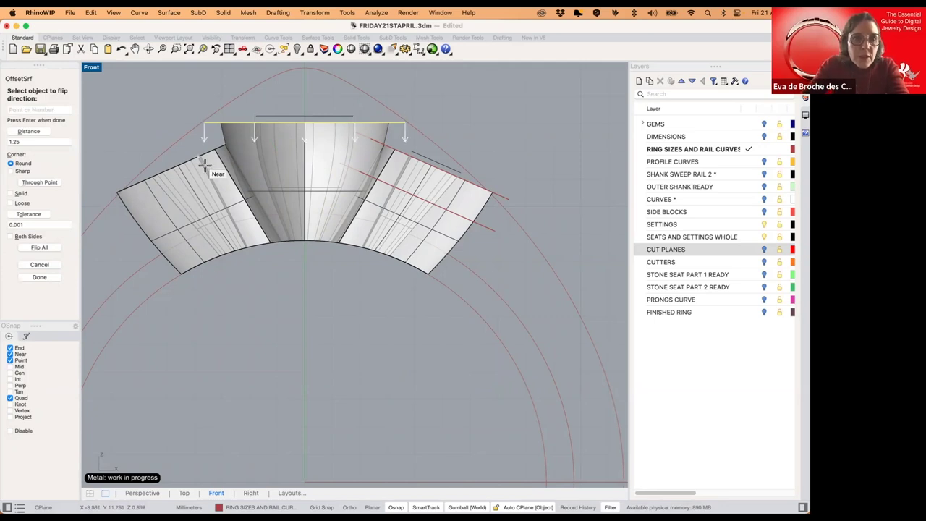
click(49, 141)
text(1.5)
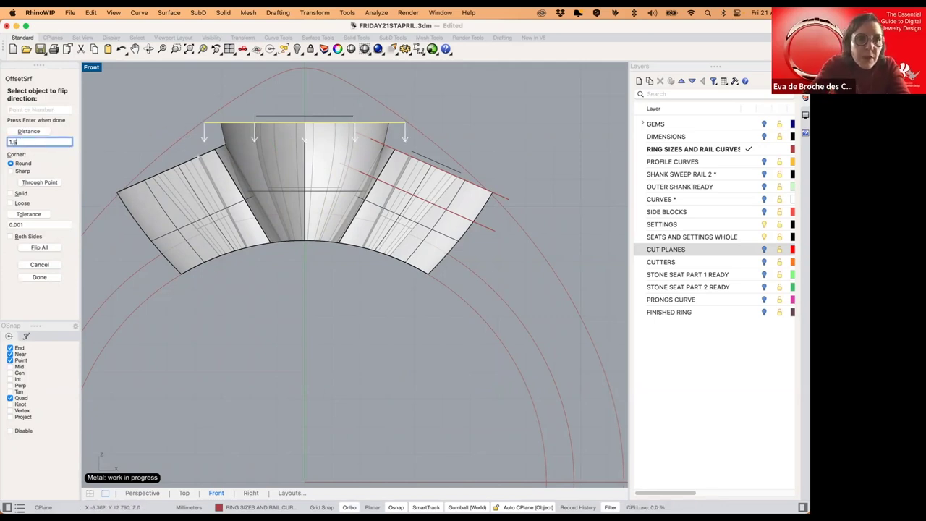
key(Return)
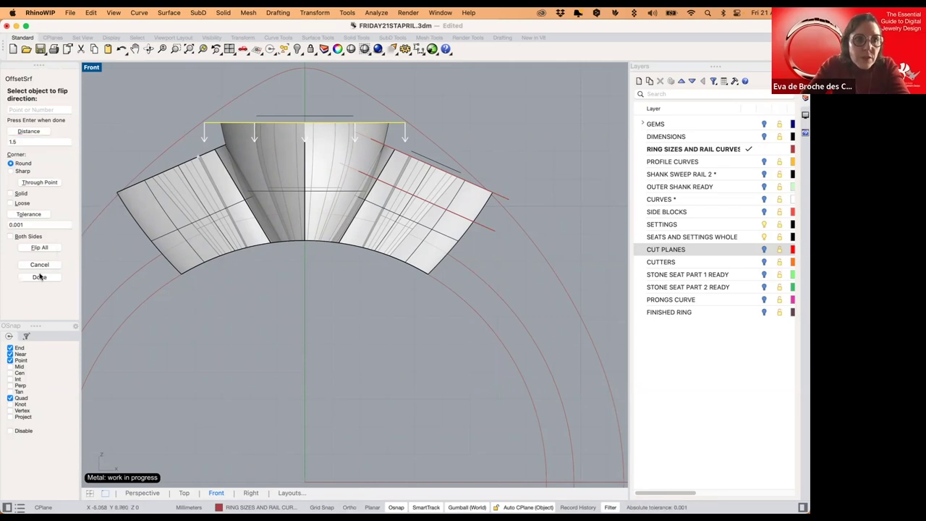
click(41, 277)
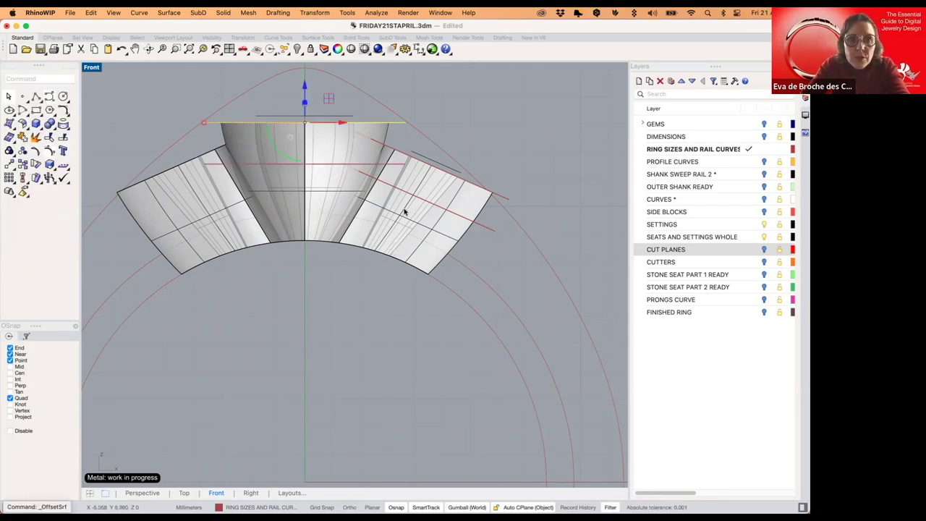
- Move the central setting's lower cut plane straight down by about 0.4 mm
scroll(377, 175, up, 2)
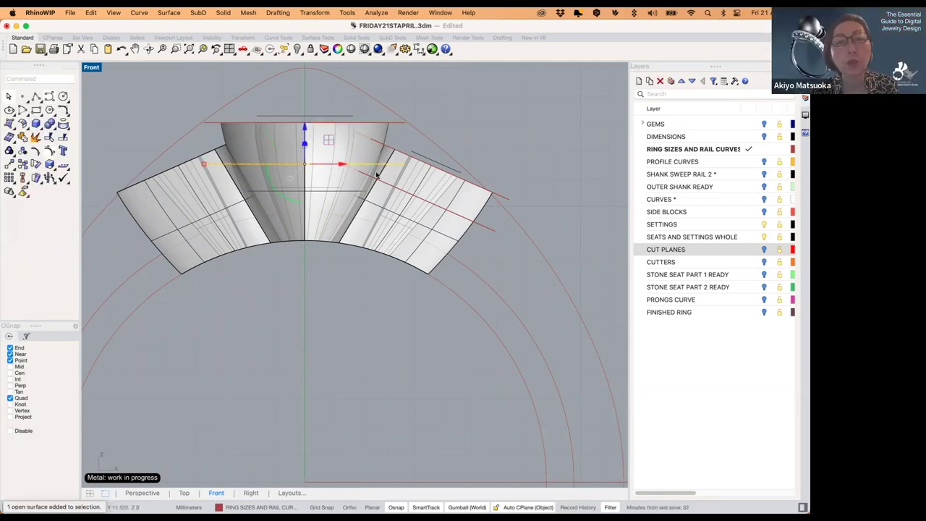
scroll(383, 179, down, 1)
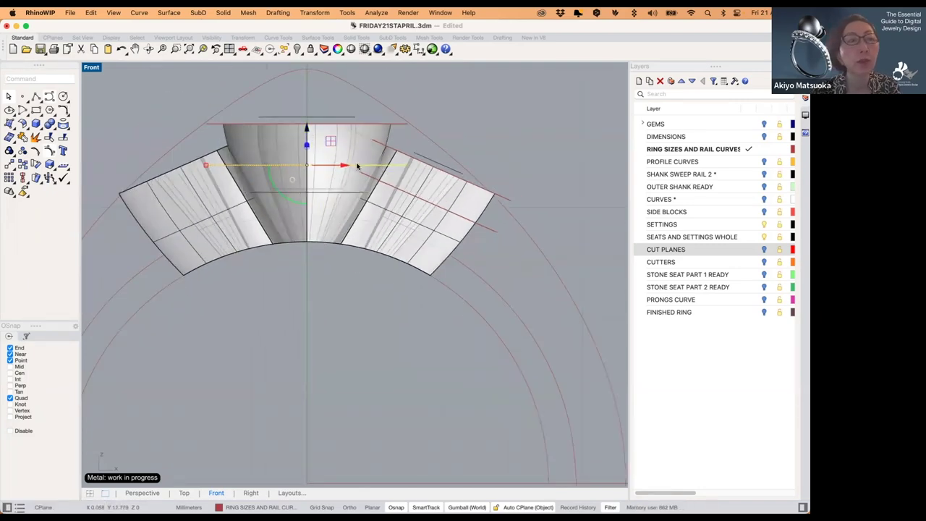
key(Escape)
click(389, 166)
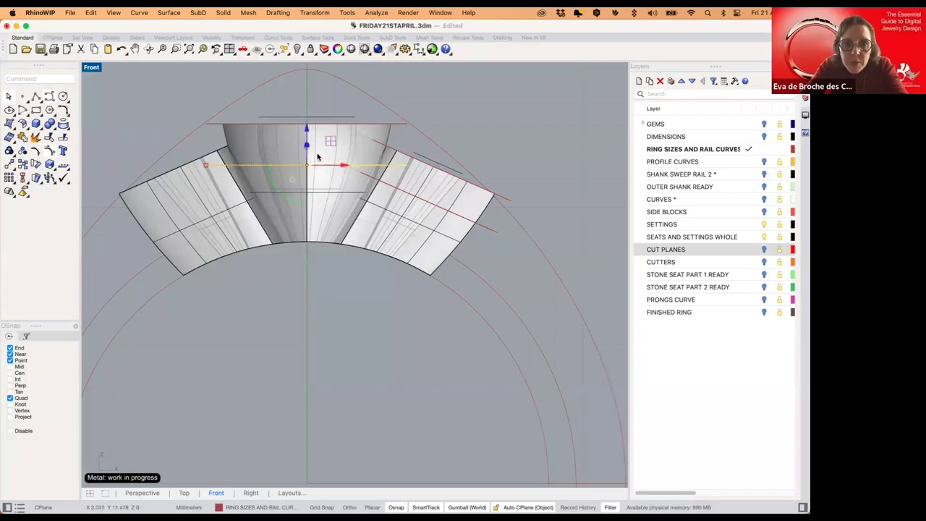
drag(307, 132, 307, 140)
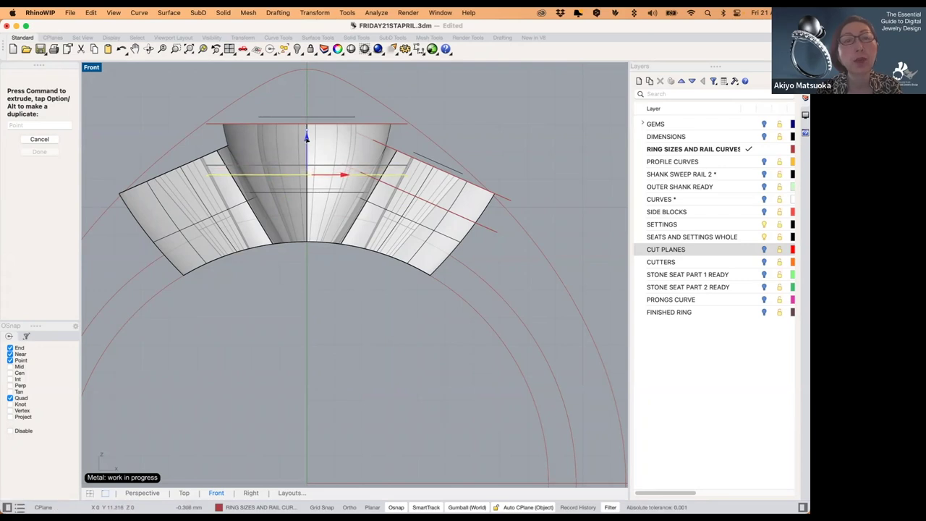
drag(306, 143, 306, 144)
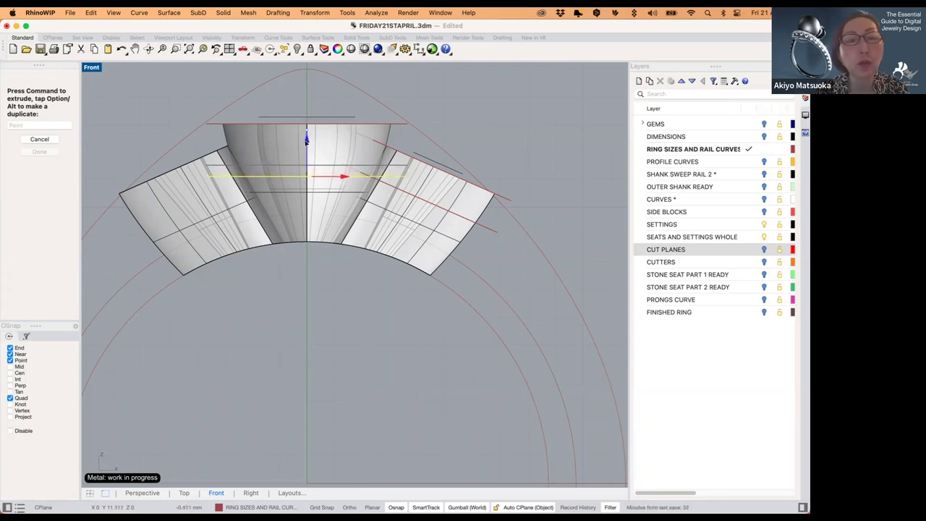
drag(441, 126, 502, 118)
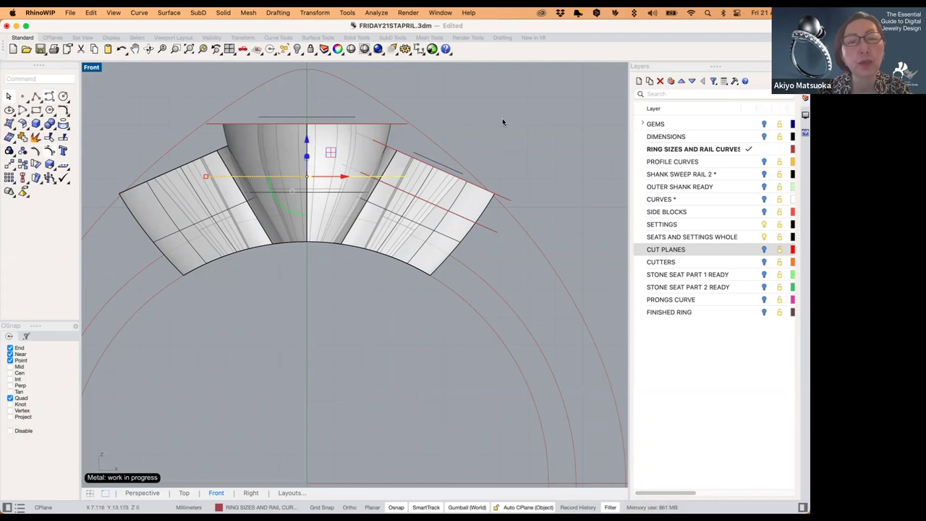
click(503, 121)
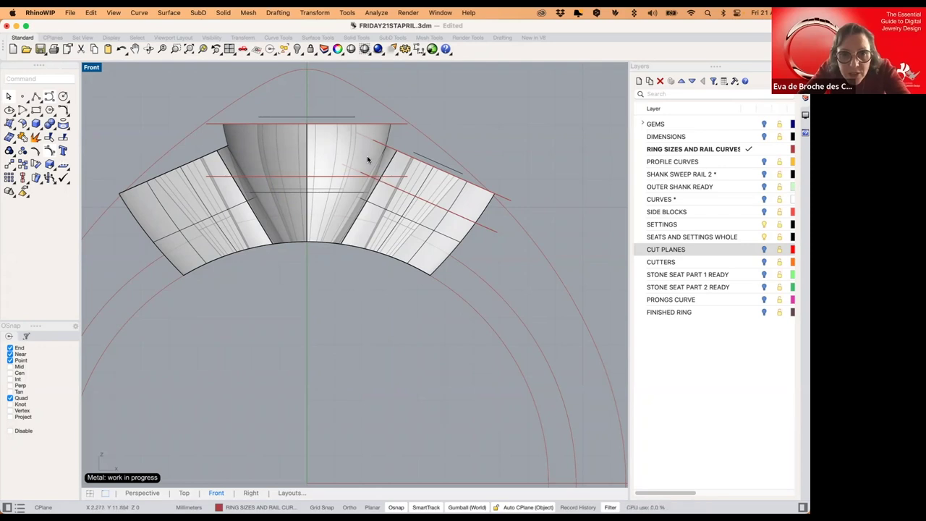
- Show the GEMS layer and lower the central setting slightly so its top edge drops below the upper cut plane
click(334, 147)
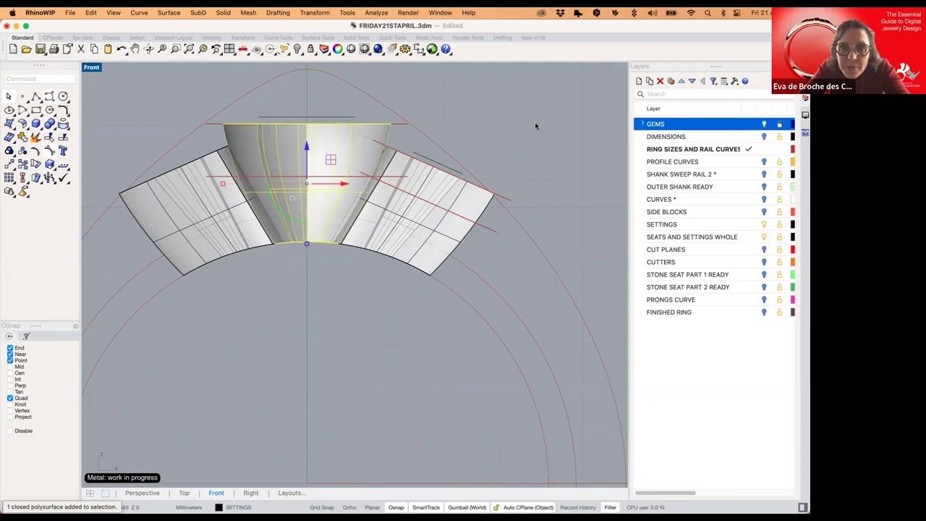
click(536, 126)
click(340, 155)
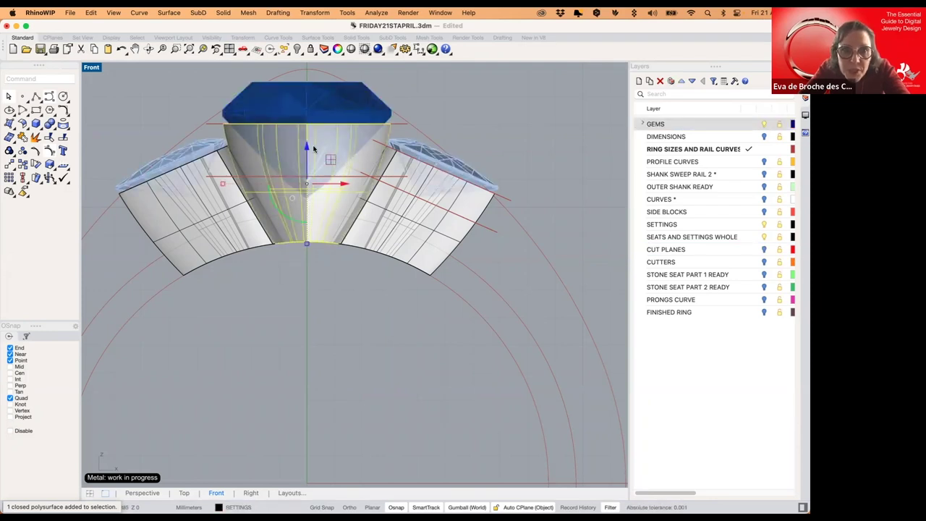
drag(308, 147, 310, 152)
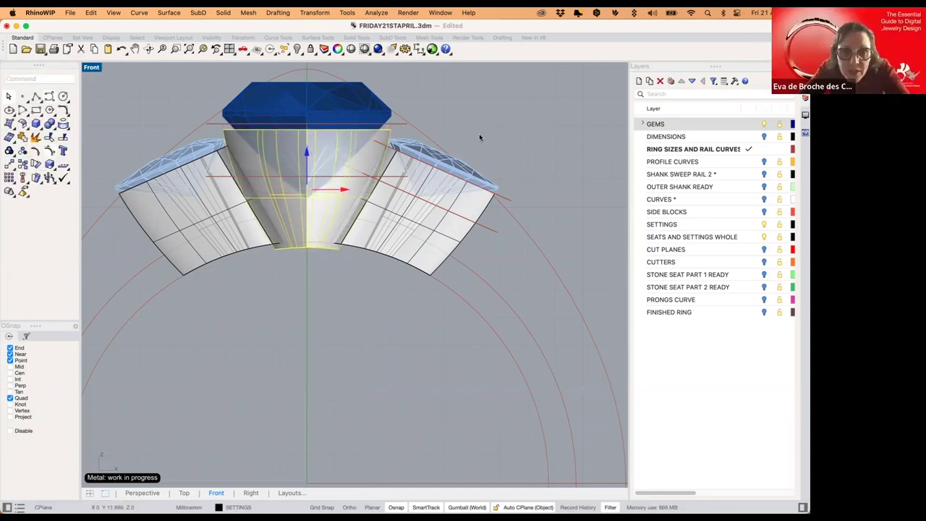
click(480, 137)
- Lower the central setting's lower cut plane by about 0.09 mm more, checking where it crosses the right-hand setting
scroll(359, 180, up, 2)
scroll(389, 181, up, 2)
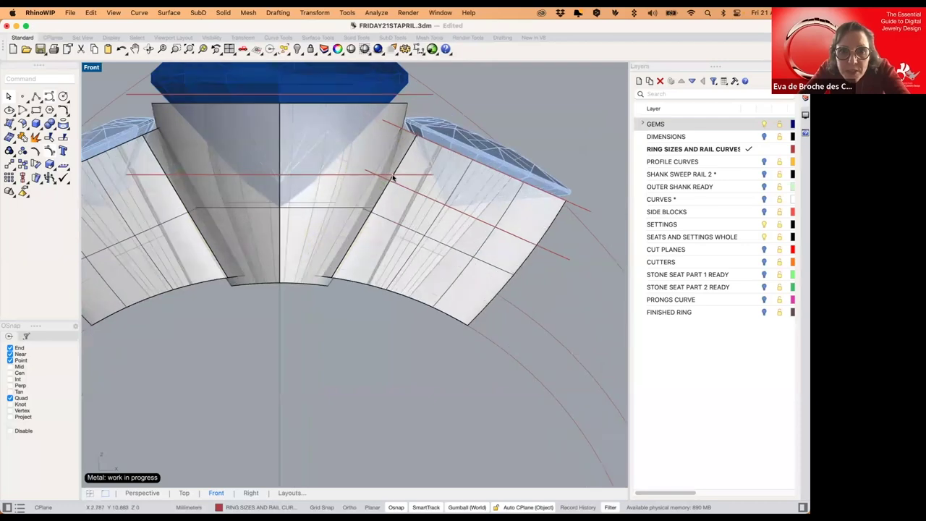
click(394, 178)
click(519, 212)
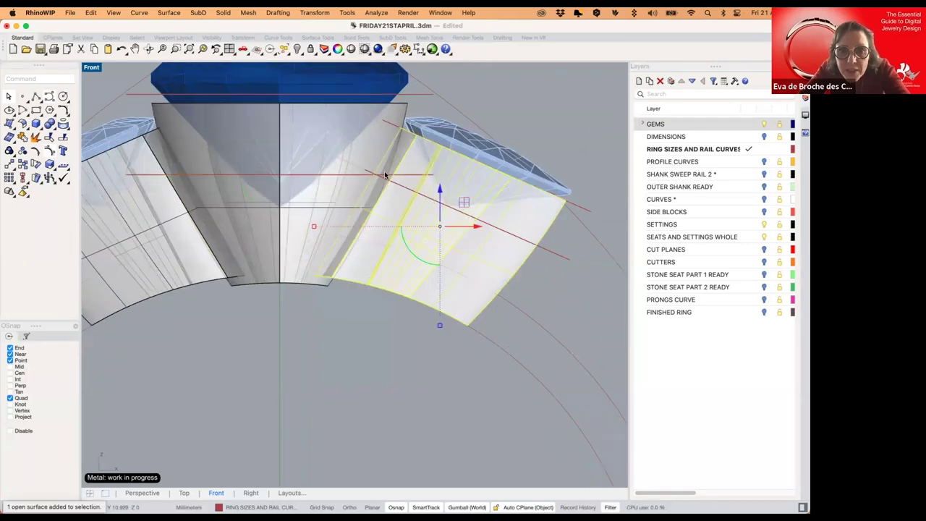
shift+click(374, 146)
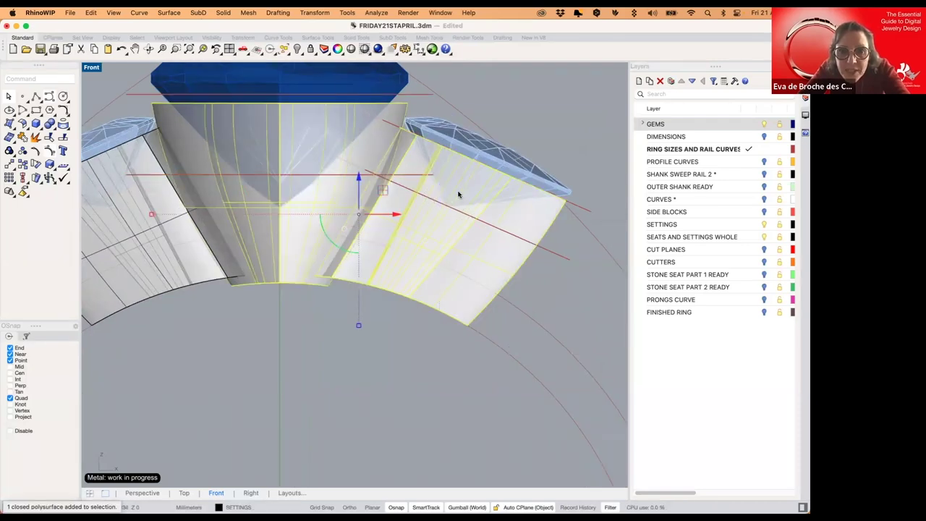
click(407, 176)
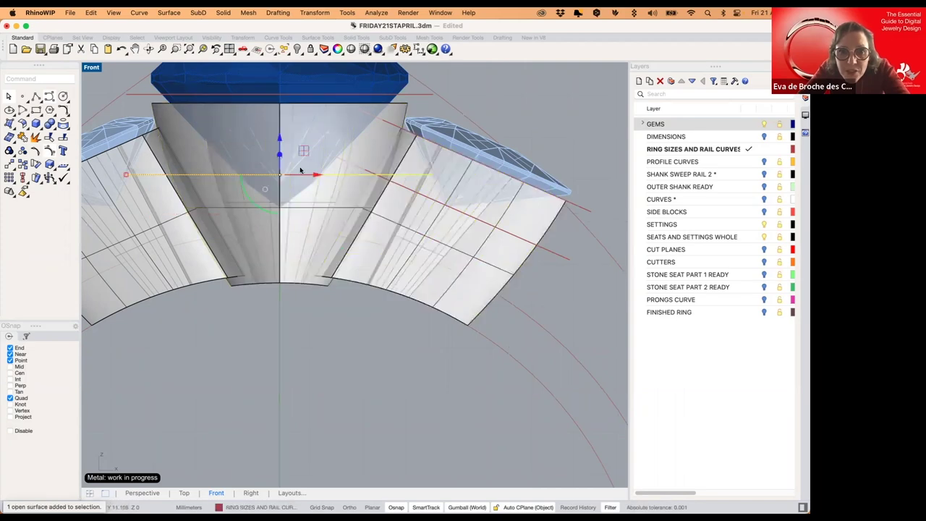
drag(280, 137, 280, 143)
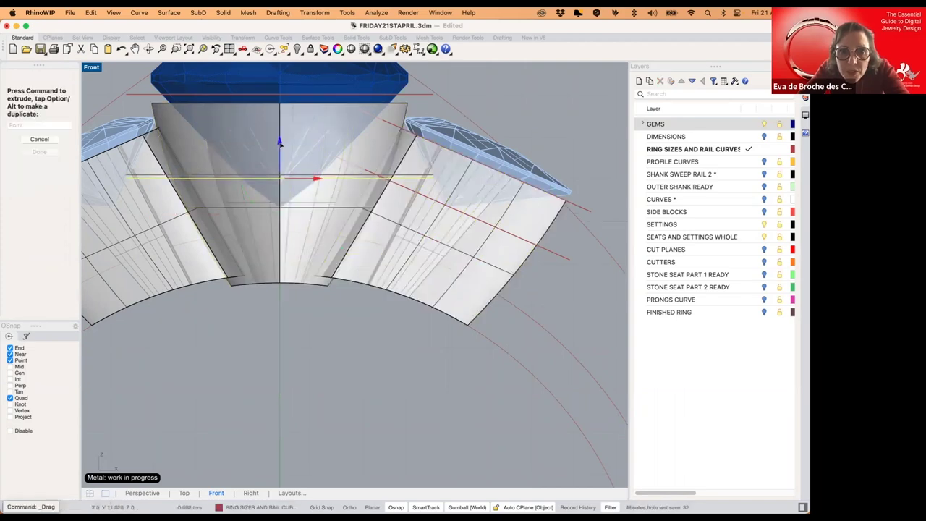
- Examine in the Perspective view how the cut planes cross the settings and gems, and select the right-hand setting's lower cut plane
double_click(93, 67)
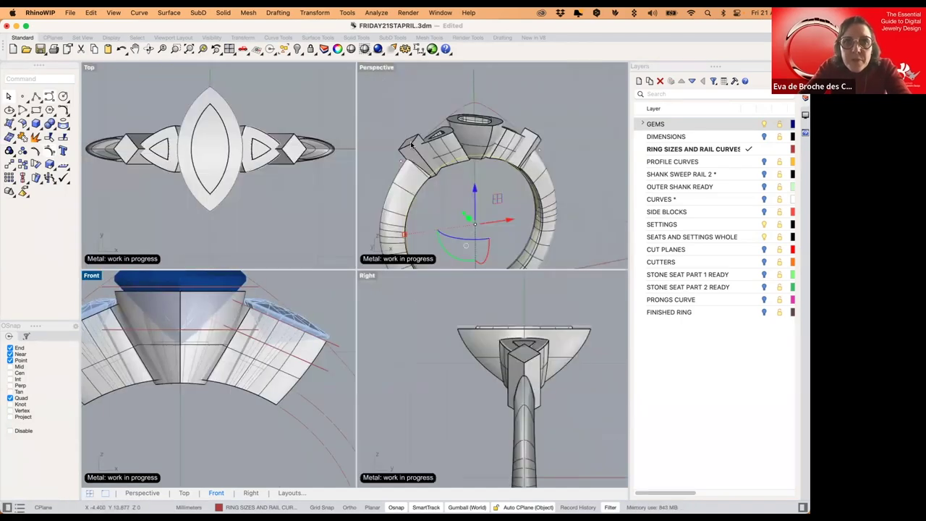
double_click(376, 67)
right_drag(440, 162, 428, 173)
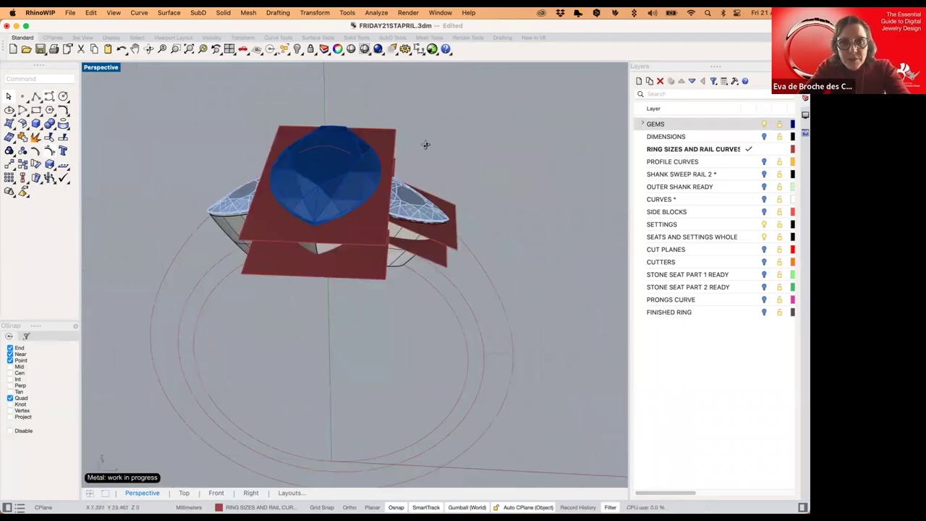
right_drag(426, 145, 407, 236)
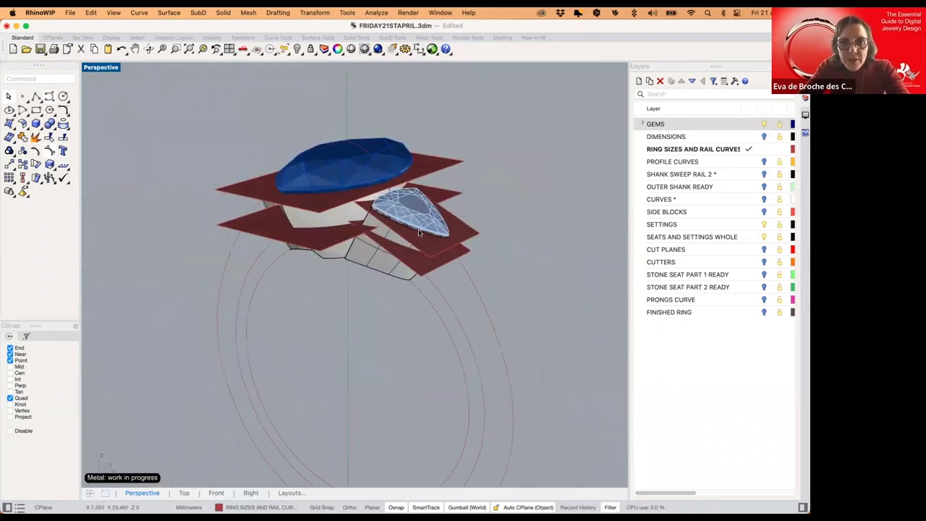
scroll(349, 224, up, 5)
right_drag(348, 225, 347, 214)
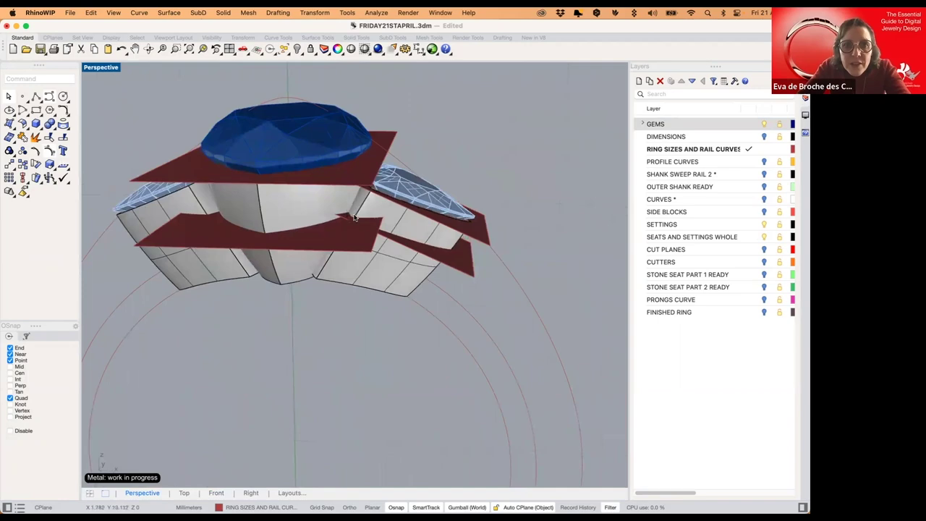
scroll(351, 210, up, 3)
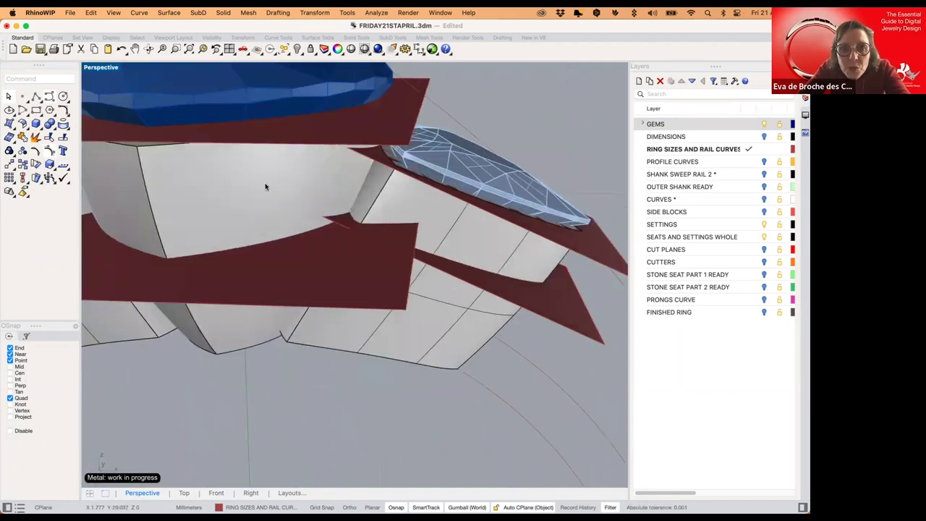
scroll(357, 202, down, 5)
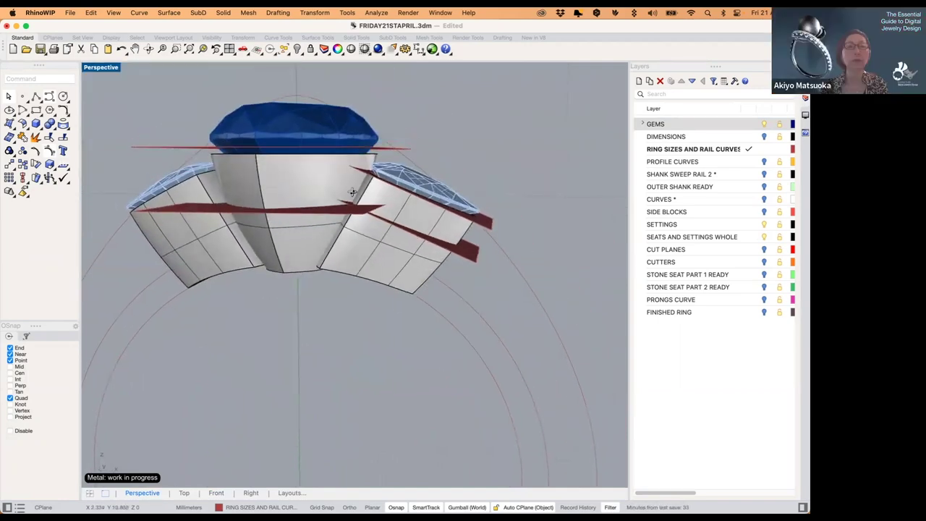
click(332, 191)
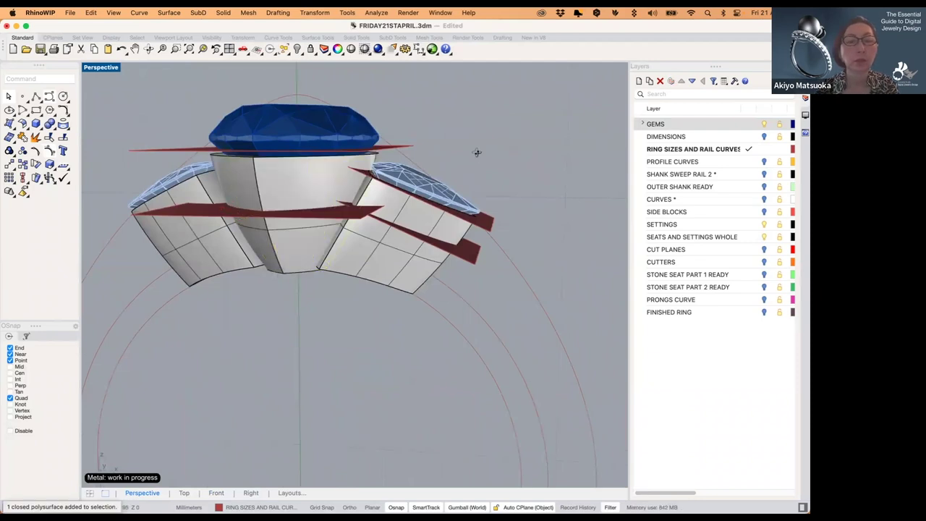
right_drag(331, 191, 453, 253)
click(455, 263)
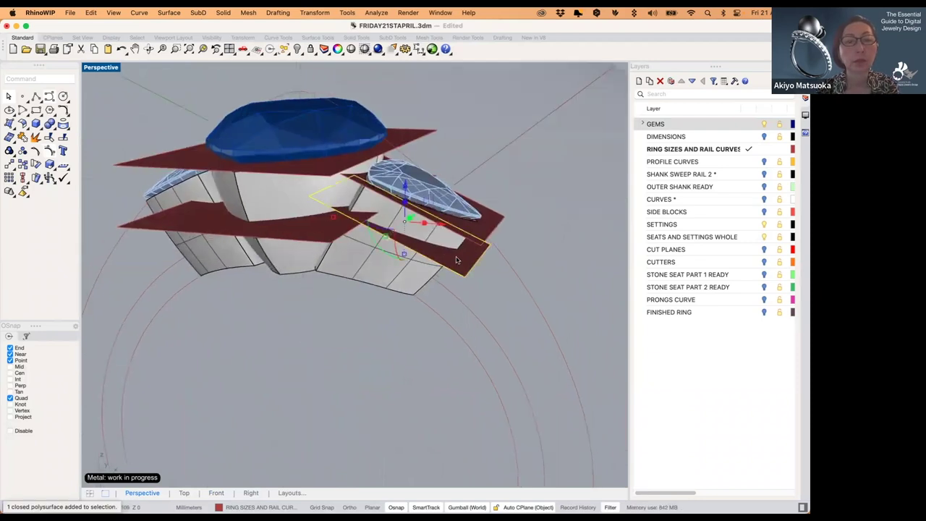
text(mirror)
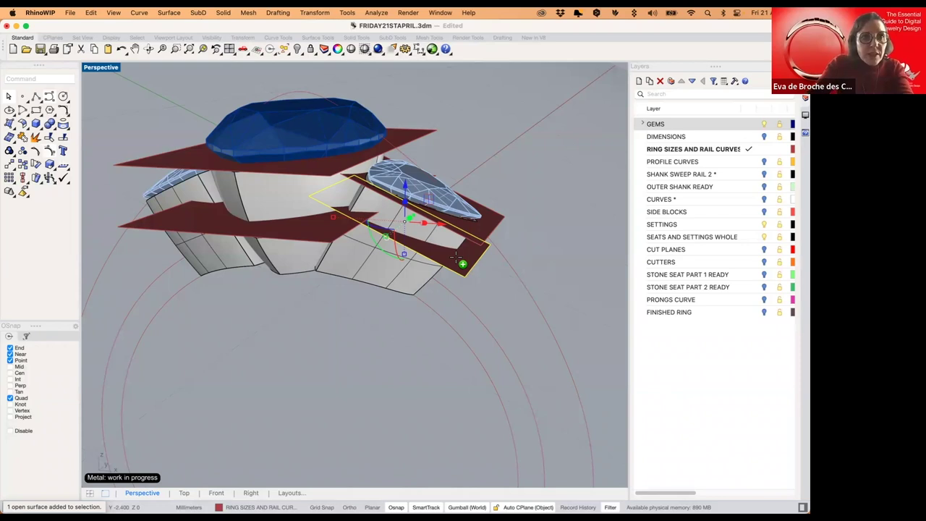
key(Return)
click(456, 258)
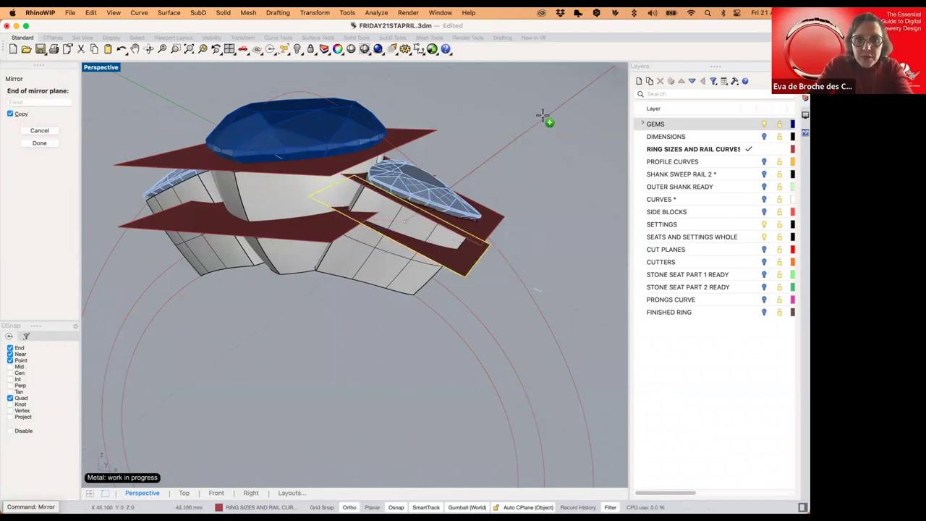
click(434, 353)
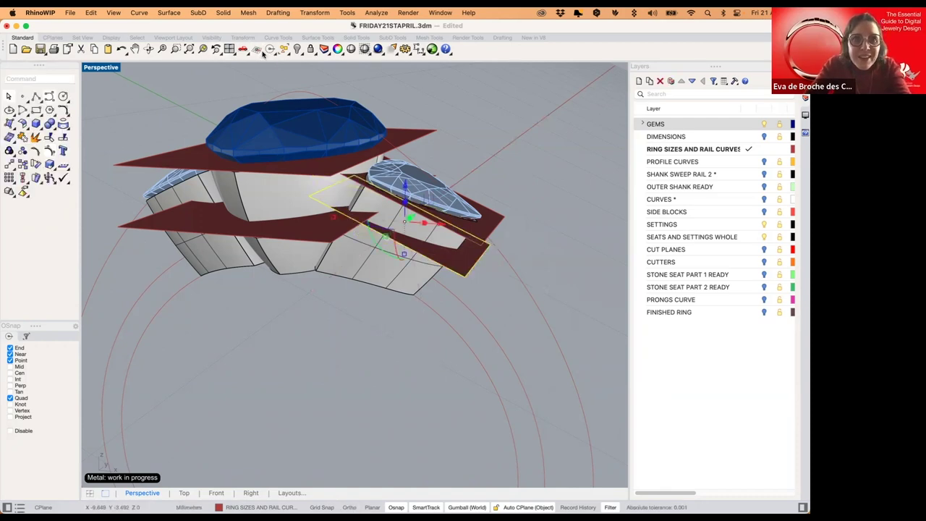
- Set the construction plane to the horizontal world plane and mirror a copy of the right-hand lower cut plane through 0 to the left-hand setting
click(262, 58)
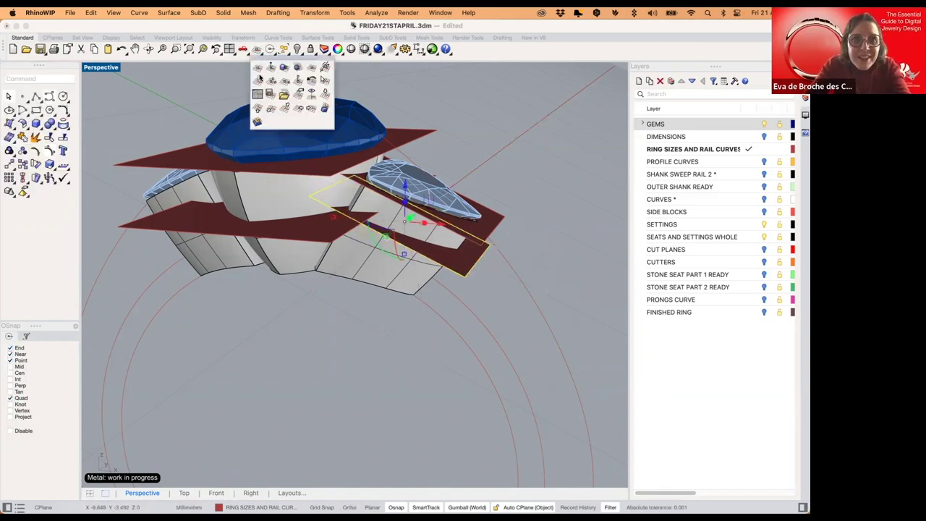
click(258, 112)
click(305, 459)
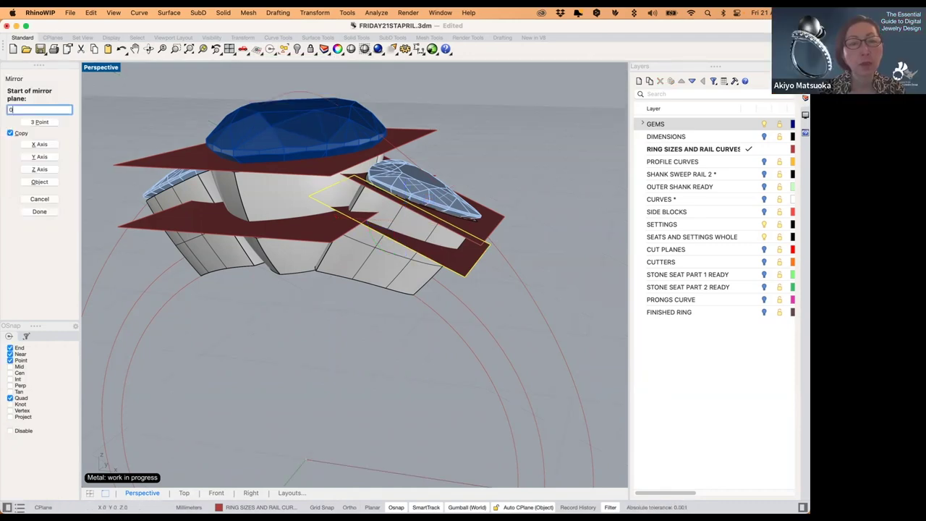
click(377, 362)
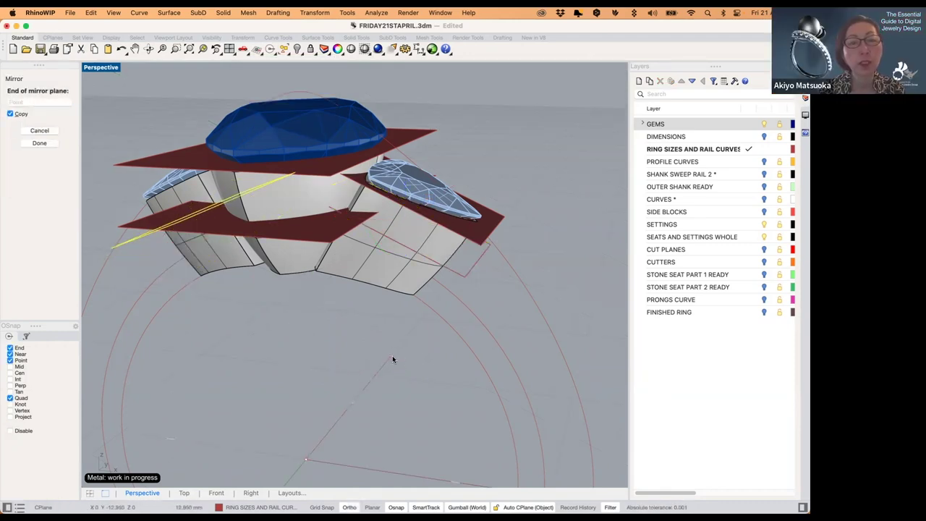
click(390, 369)
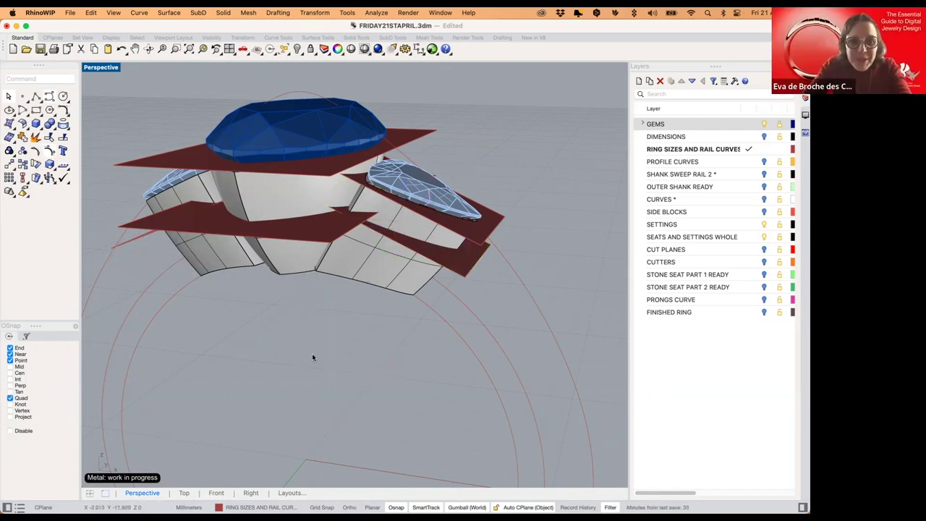
- Extrude the middle ring rail curve to both sides by about 6.5 mm as an open surface, with Solid off
right_drag(313, 358, 340, 338)
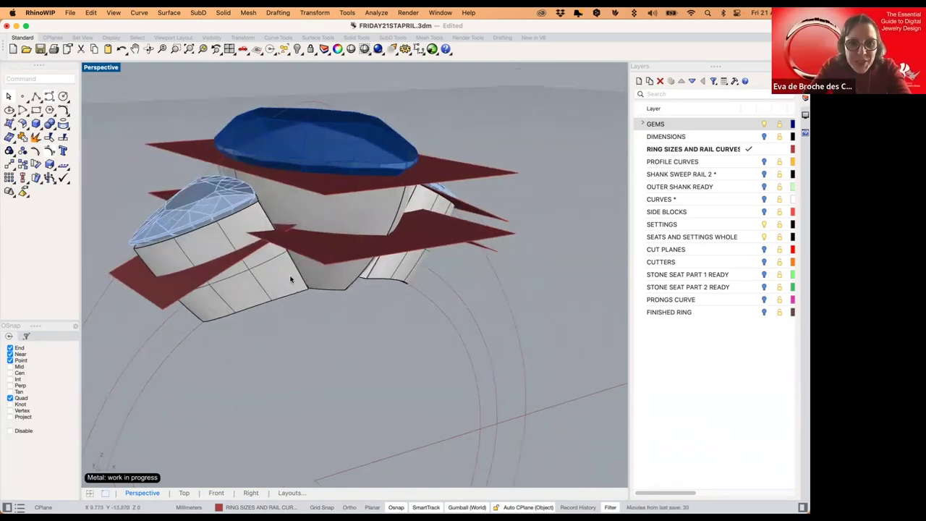
right_drag(279, 249, 347, 268)
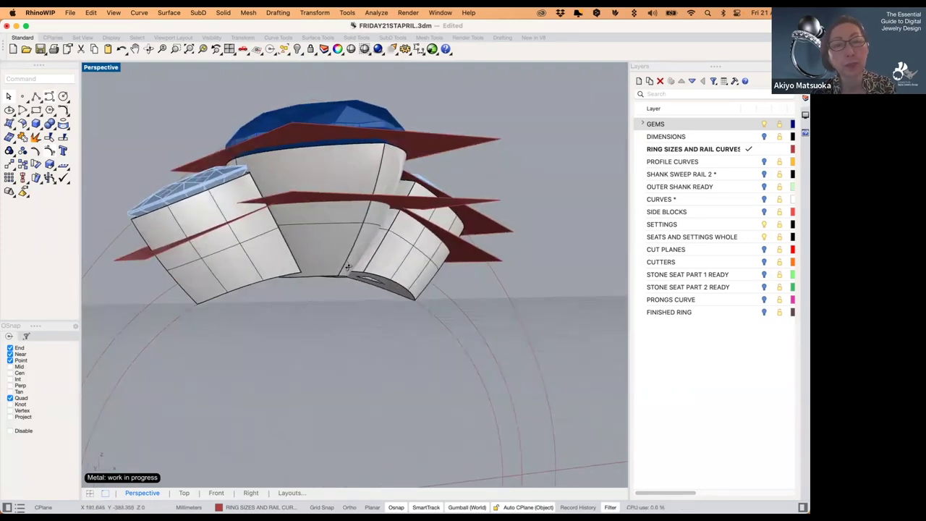
click(445, 291)
scroll(422, 250, down, 2)
right_drag(422, 250, 413, 295)
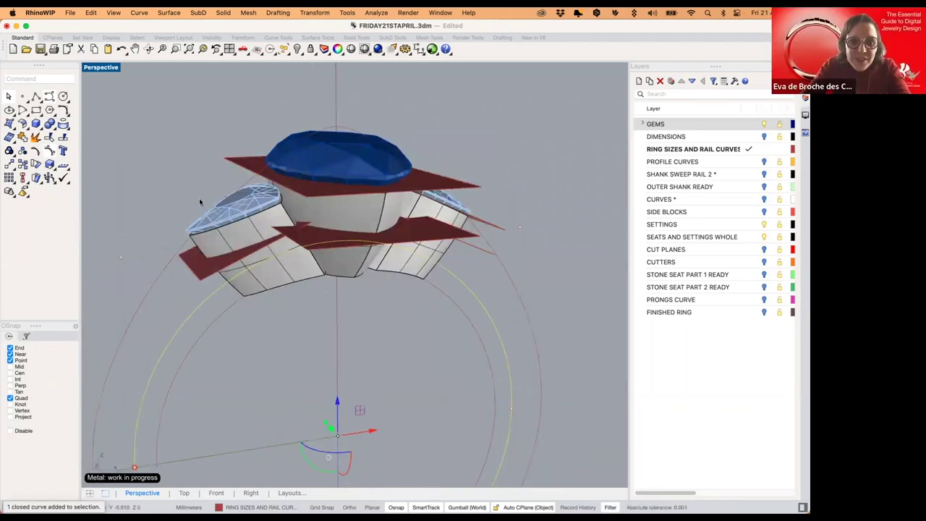
click(41, 128)
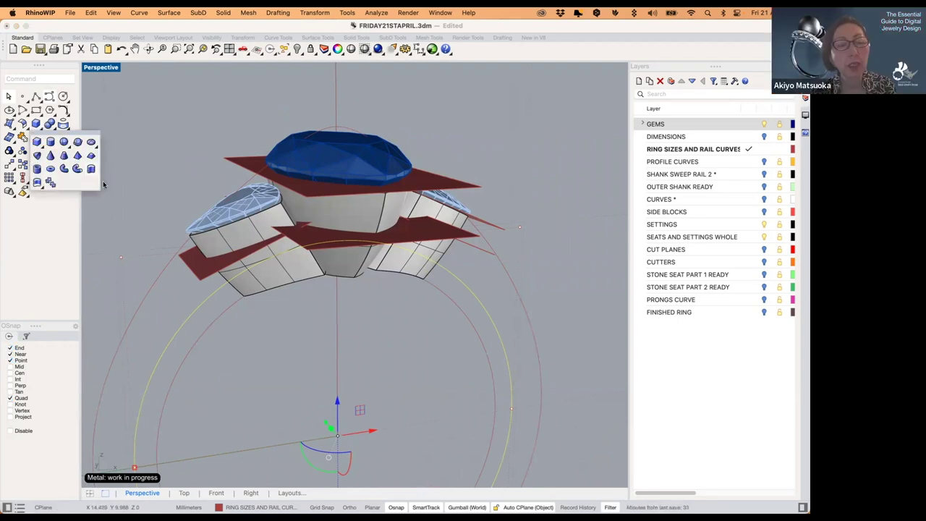
right_click(398, 349)
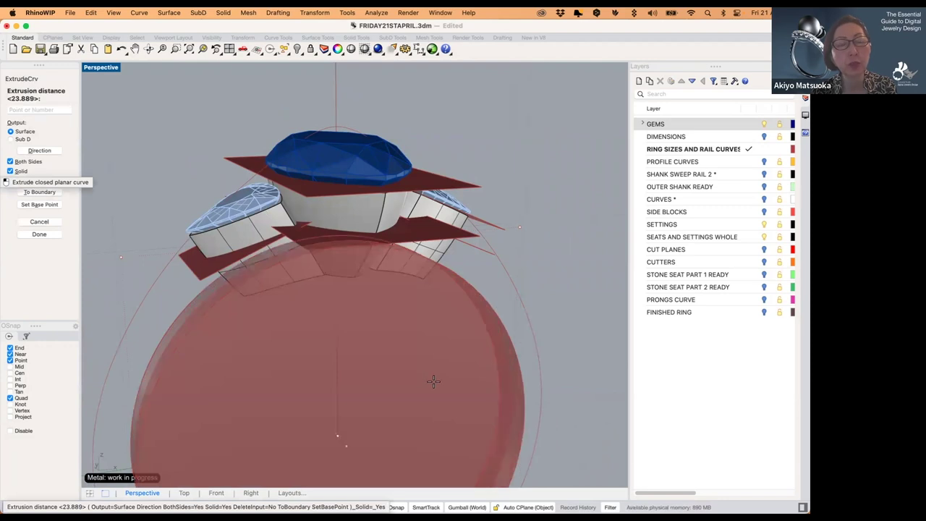
click(9, 172)
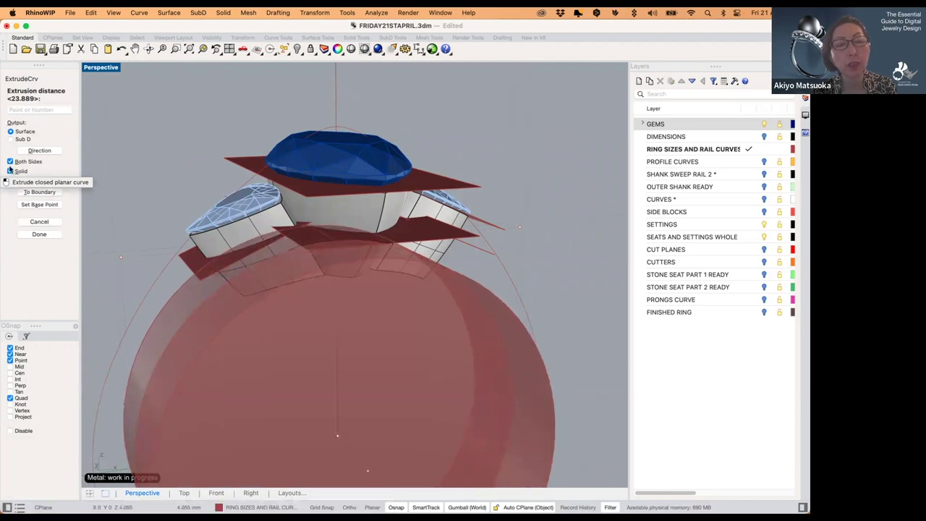
click(9, 171)
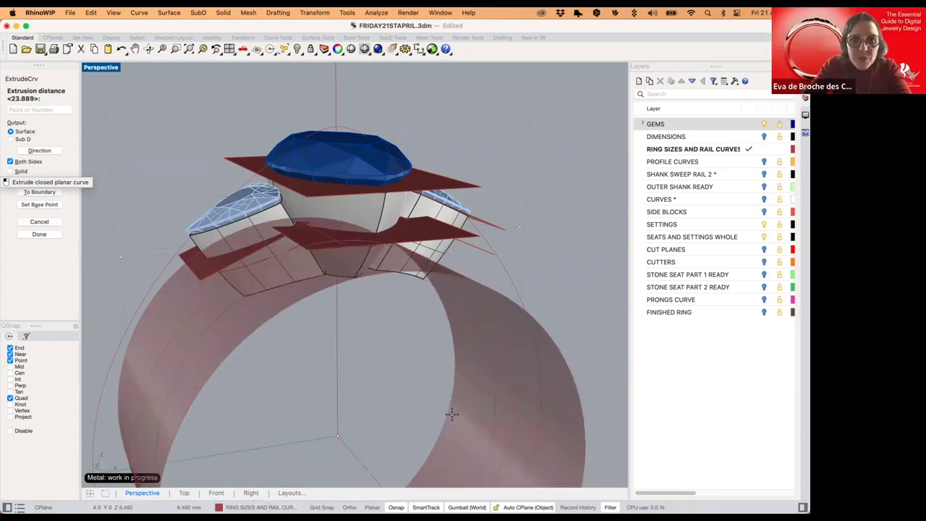
click(476, 290)
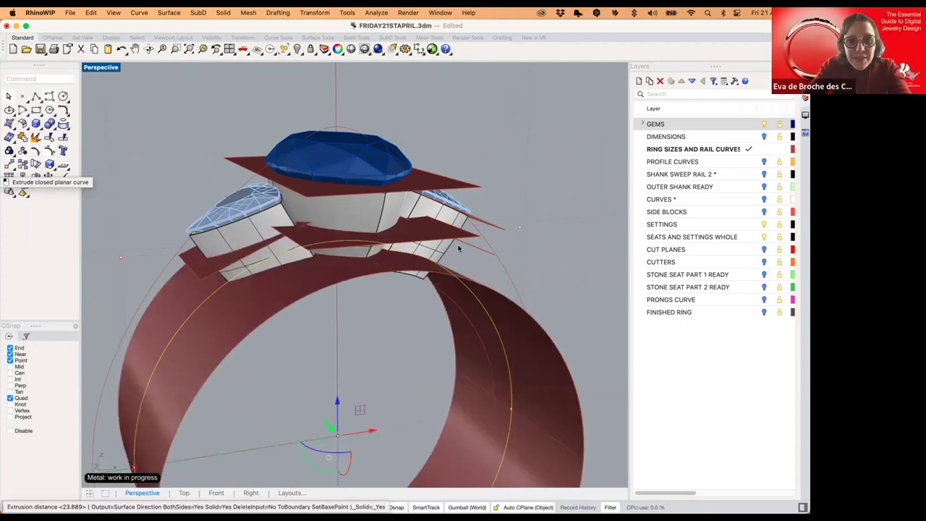
key(Escape)
- Boolean-split the three settings with the extruded rail-curve band
right_drag(455, 237, 454, 233)
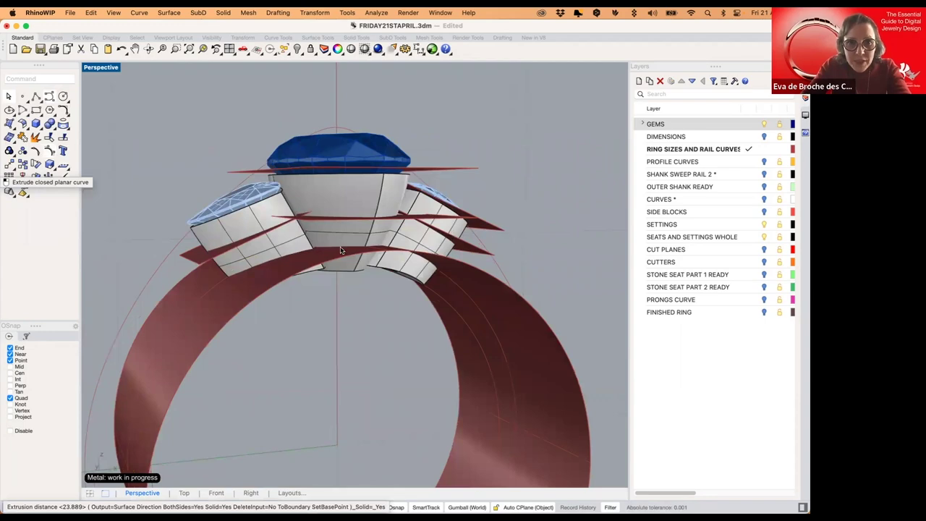
mouse_move(332, 240)
right_down()
mouse_move(363, 265)
mouse_move(318, 241)
right_up()
right_drag(405, 273, 403, 269)
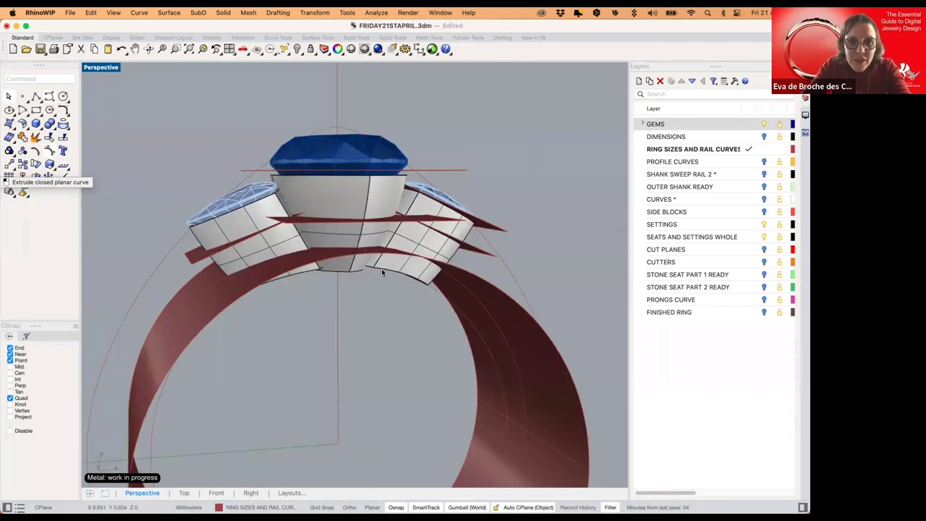
click(382, 272)
click(312, 270)
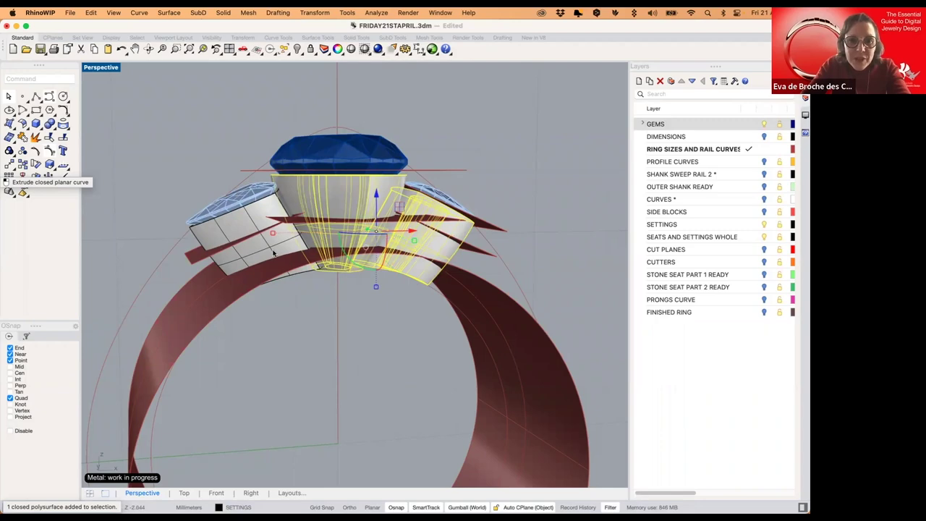
shift+click(274, 252)
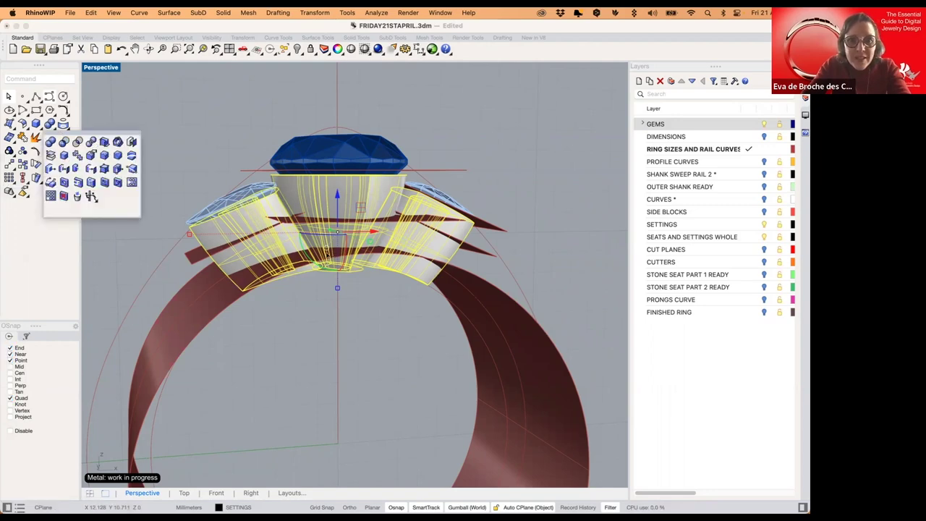
click(91, 142)
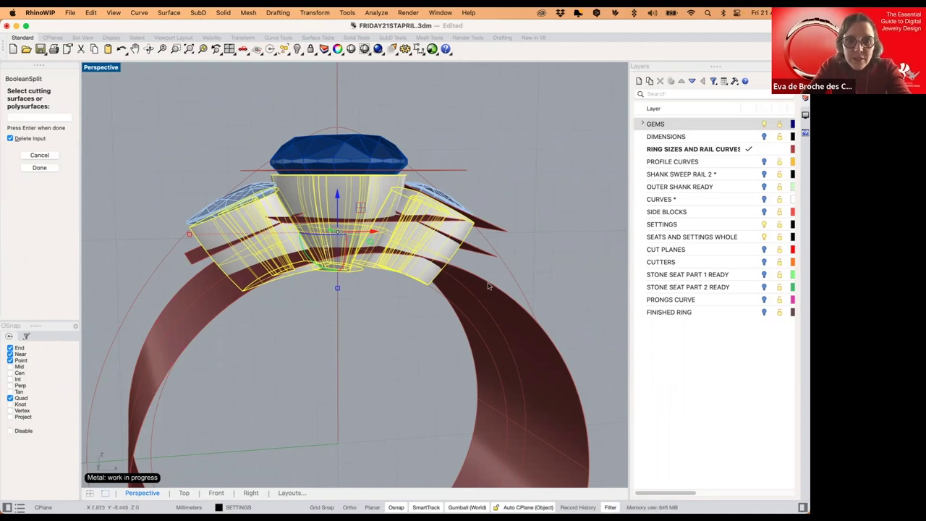
key(Return)
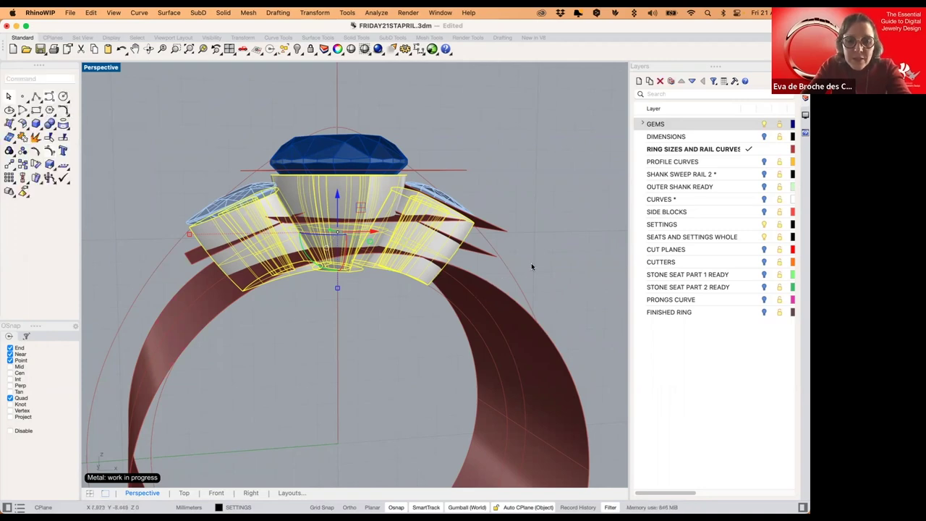
click(489, 292)
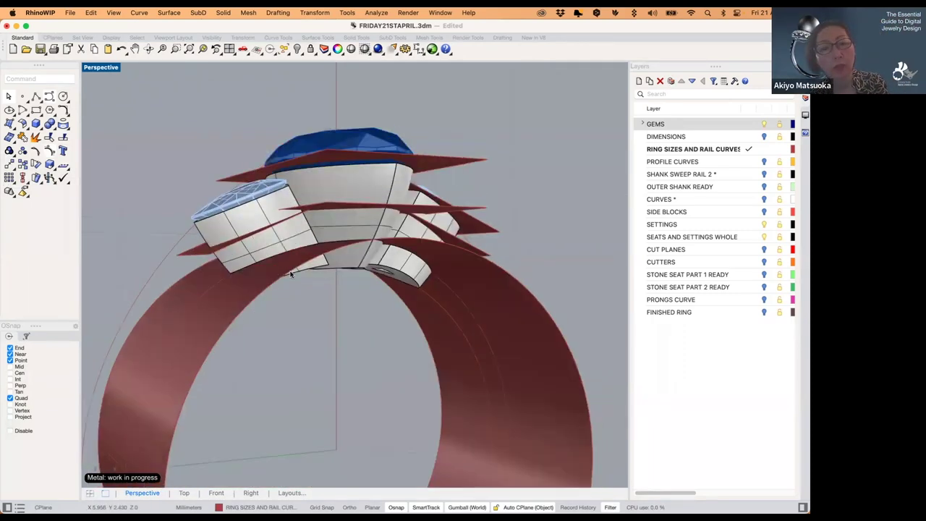
- Delete the extruded rail-curve band and check the split pieces at the base of the settings
click(312, 266)
key(Delete)
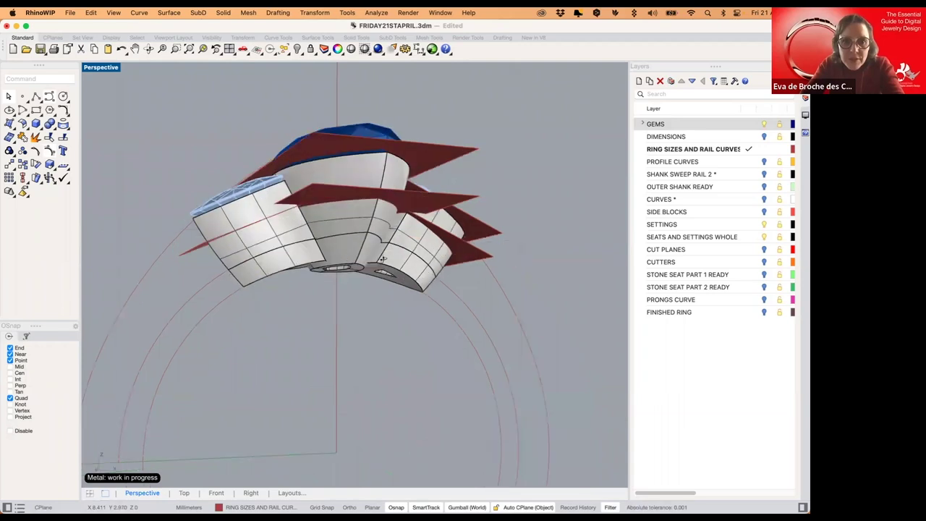
click(382, 259)
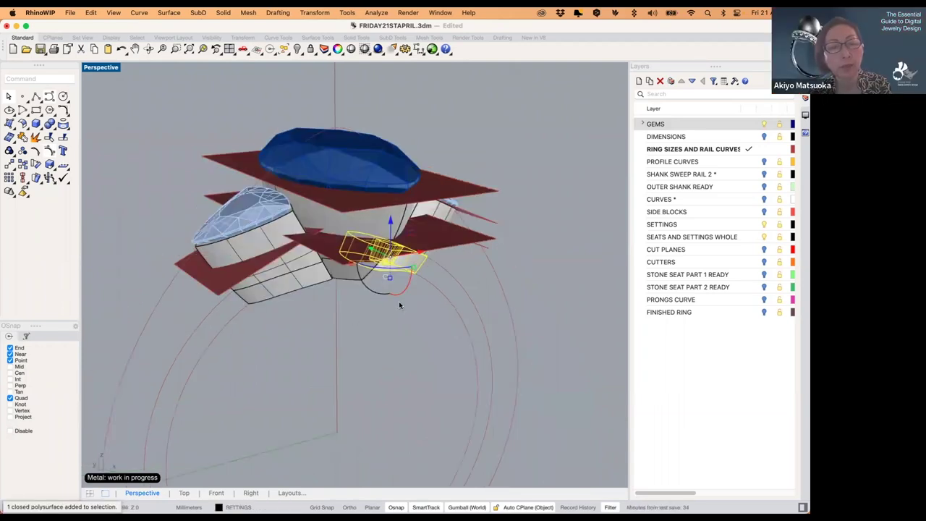
click(399, 300)
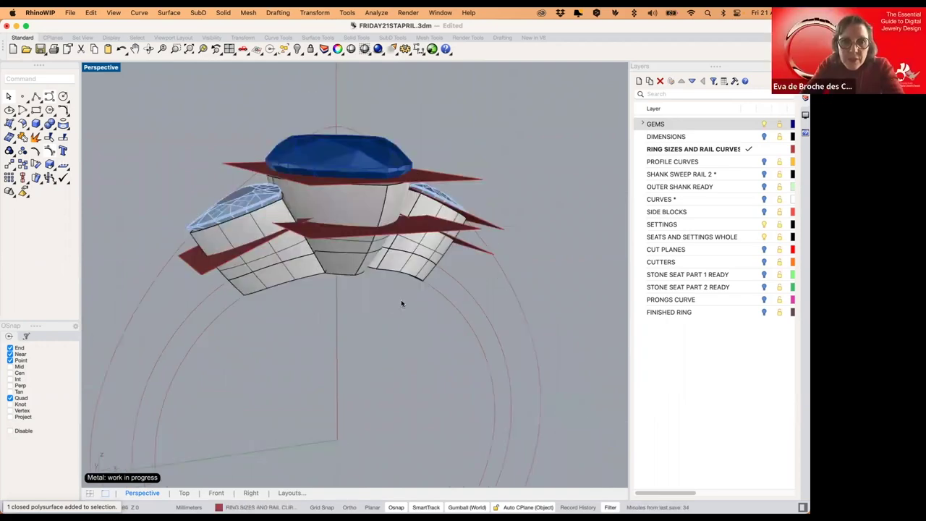
right_drag(401, 300, 336, 223)
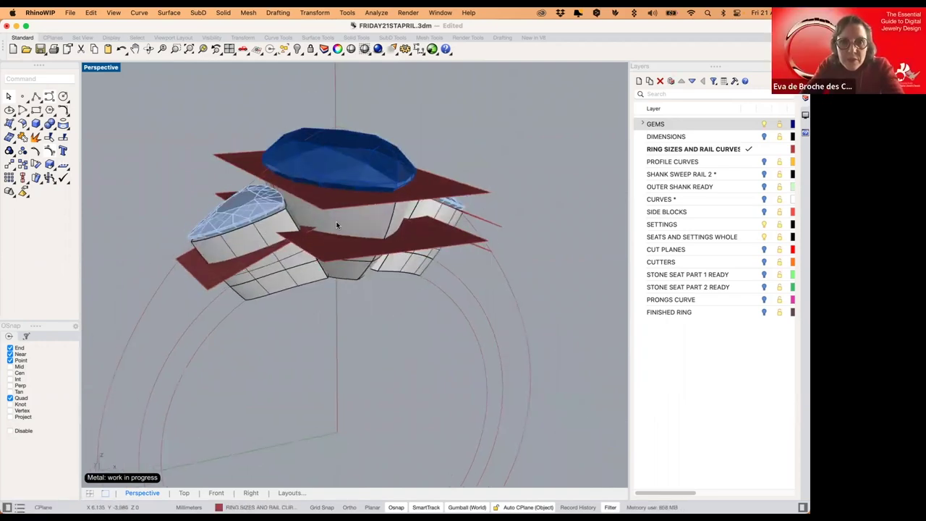
- Boolean-split the upper parts of the three settings with their three lower cut planes
click(404, 216)
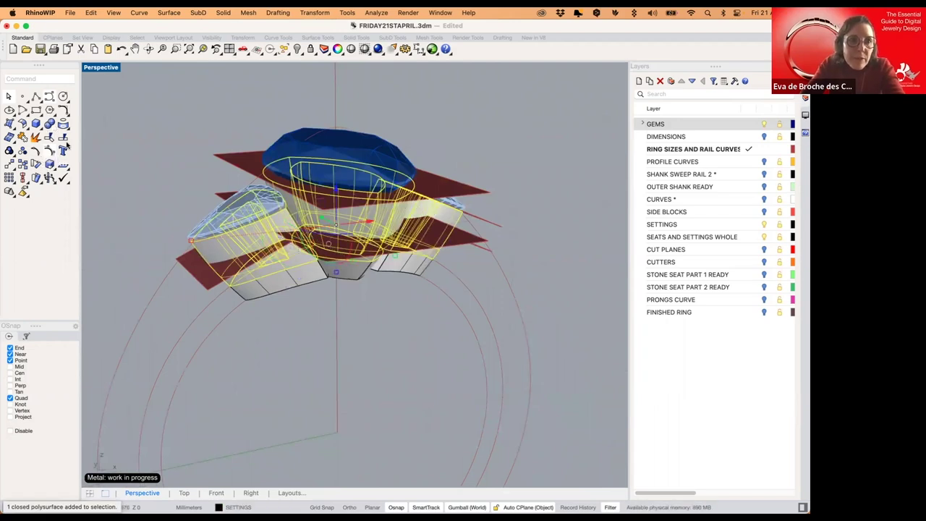
click(66, 144)
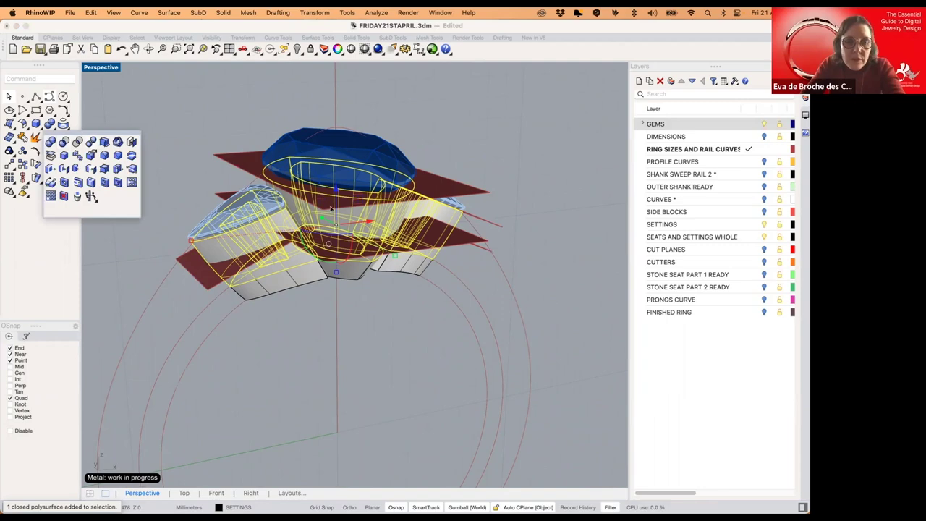
click(335, 246)
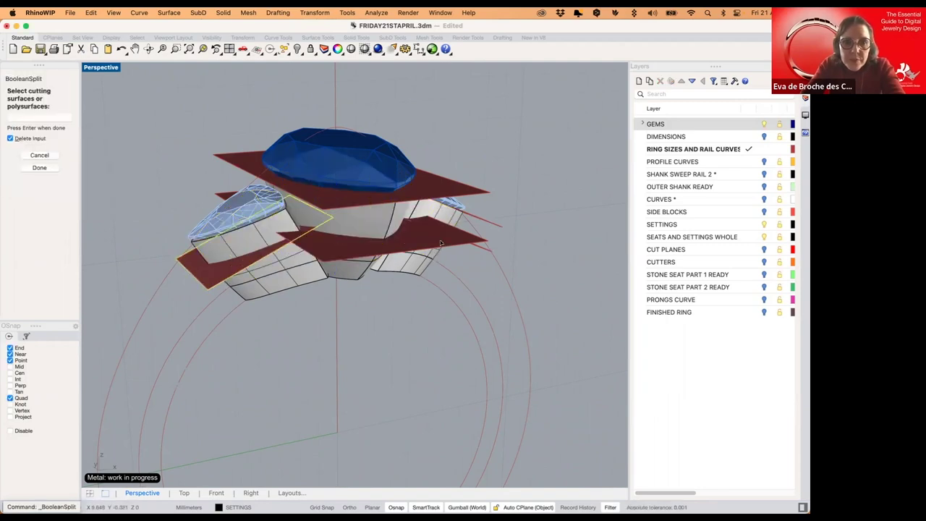
click(476, 248)
click(477, 248)
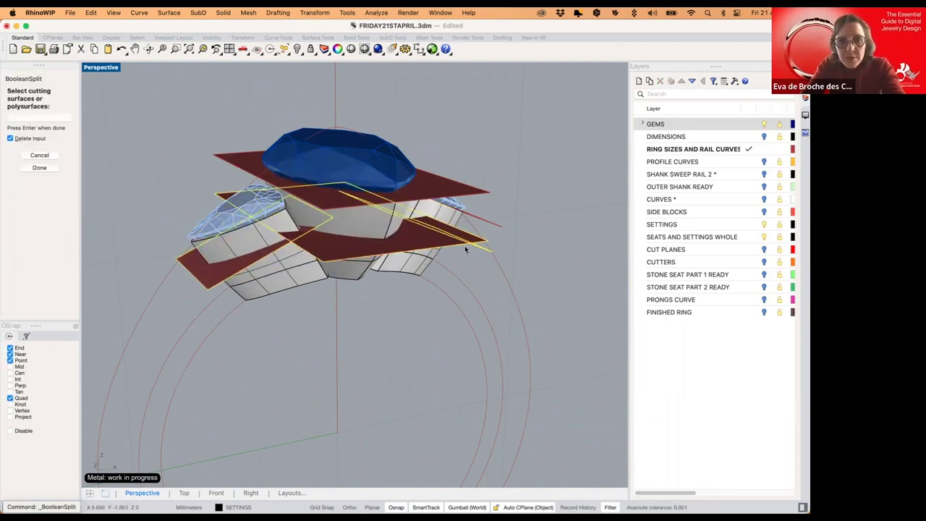
key(Return)
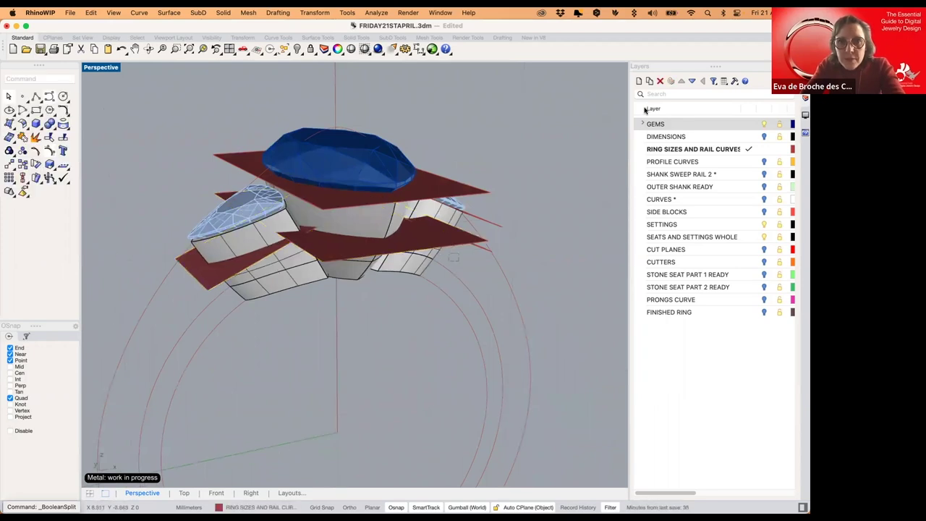
- Make SETTINGS the current layer and hide the RING SIZES AND RAIL CURVES layer
click(764, 225)
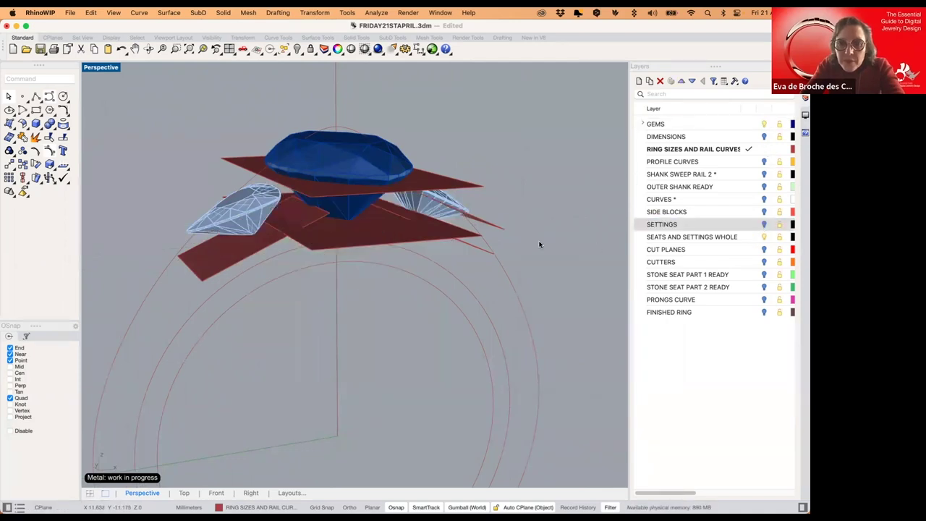
key(super+z)
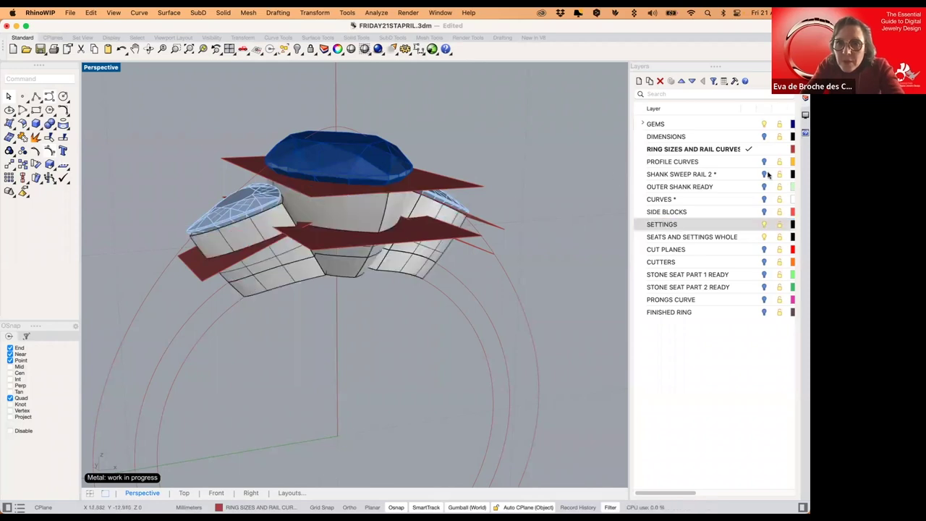
click(754, 226)
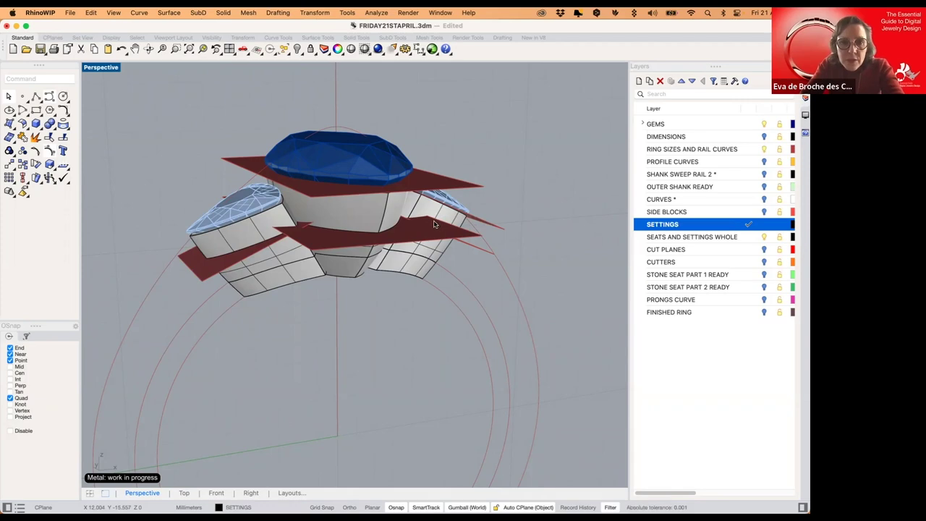
click(764, 149)
right_drag(434, 224, 365, 235)
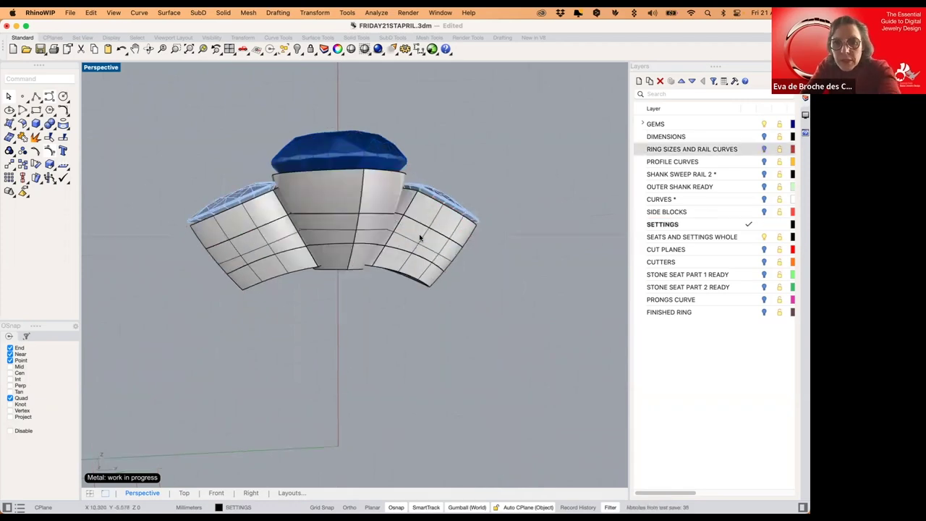
- Delete the middle slice of each of the three settings and inspect the remaining upper and lower pieces
click(364, 235)
click(286, 238)
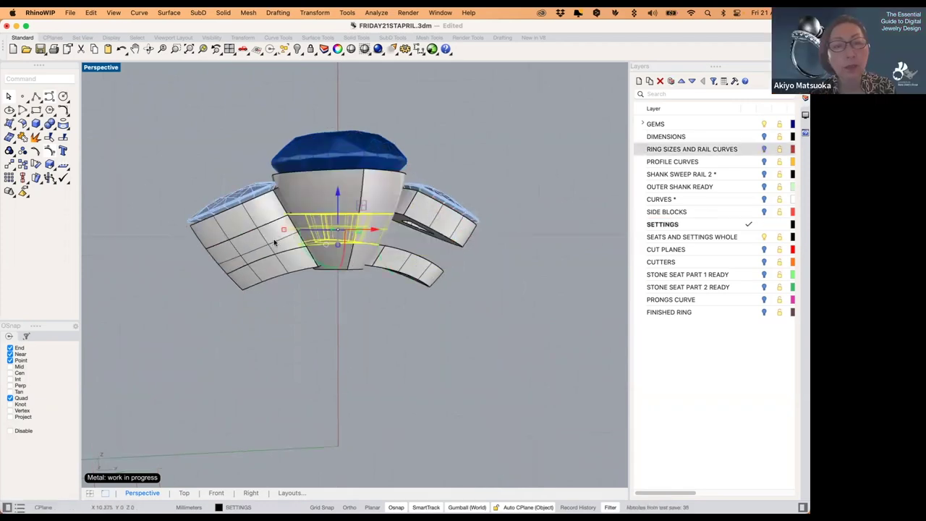
key(Delete)
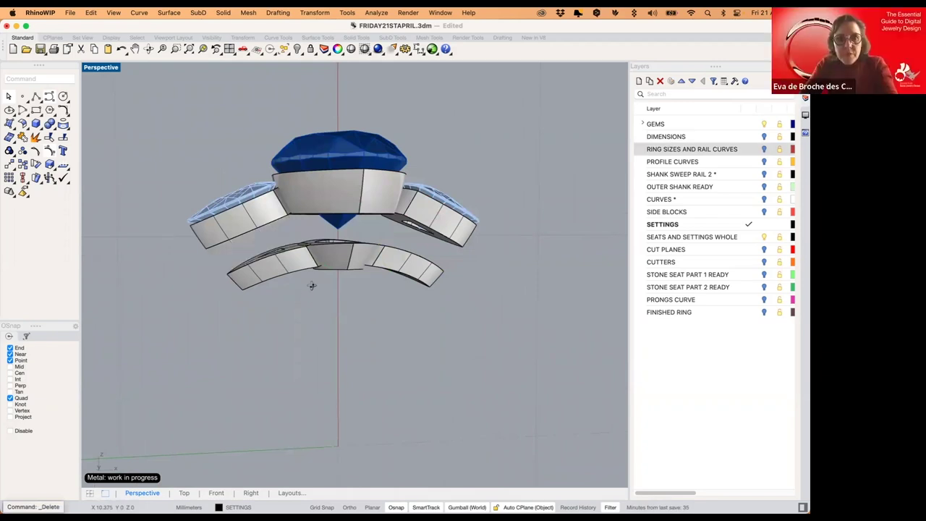
right_drag(317, 312, 312, 285)
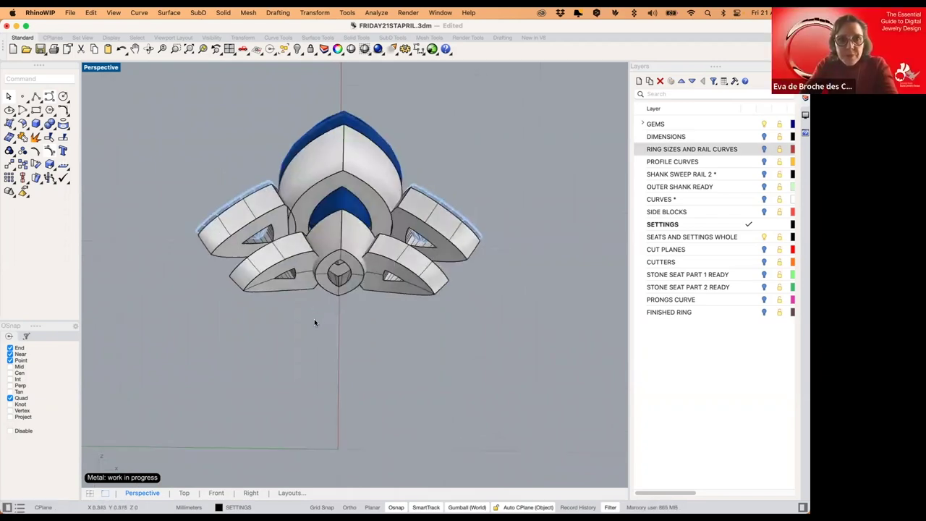
right_drag(314, 323, 314, 326)
right_drag(361, 269, 355, 264)
- Show the RING SIZES AND RAIL CURVES layer and WireCut the lower centre setting piece with the inner ring circle, cutting both sides
click(353, 262)
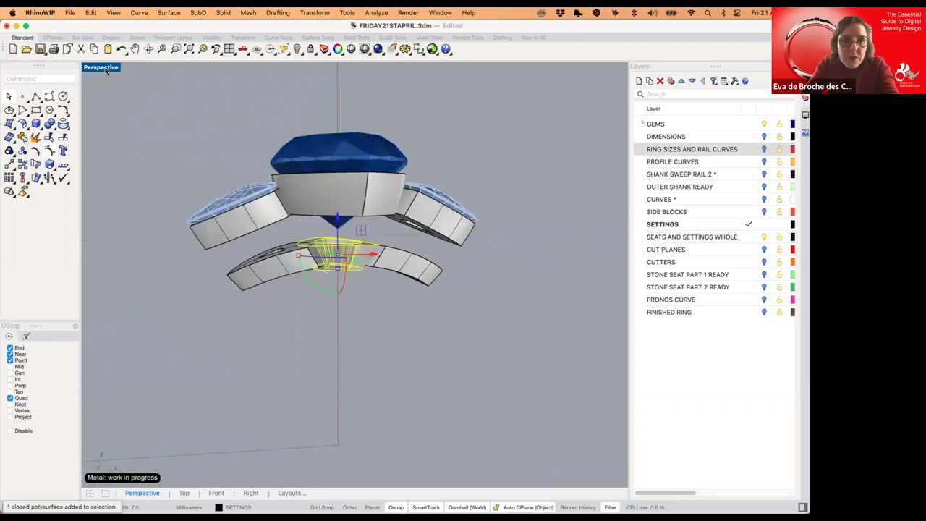
double_click(105, 68)
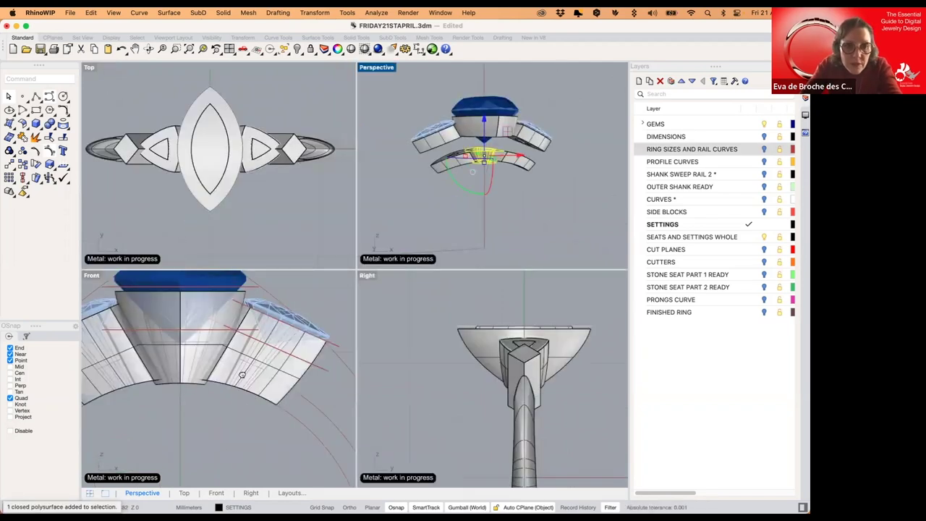
click(764, 150)
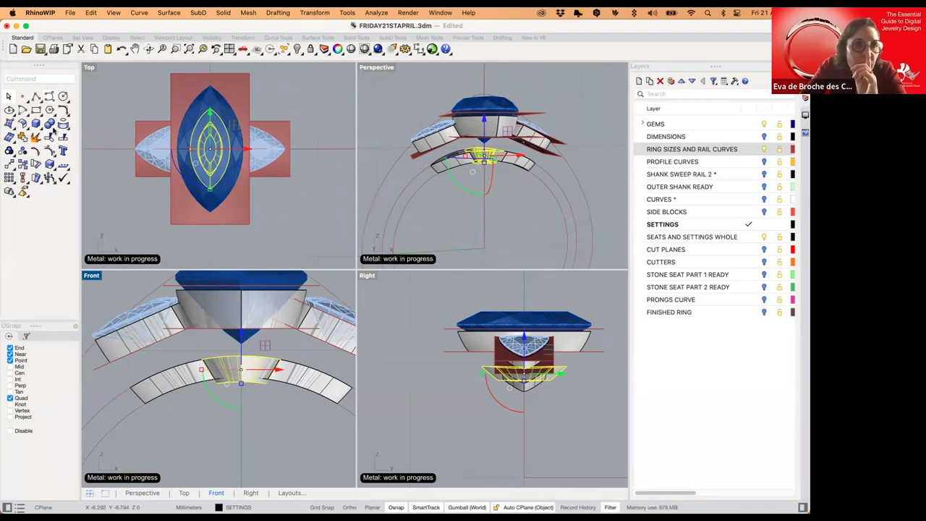
click(52, 131)
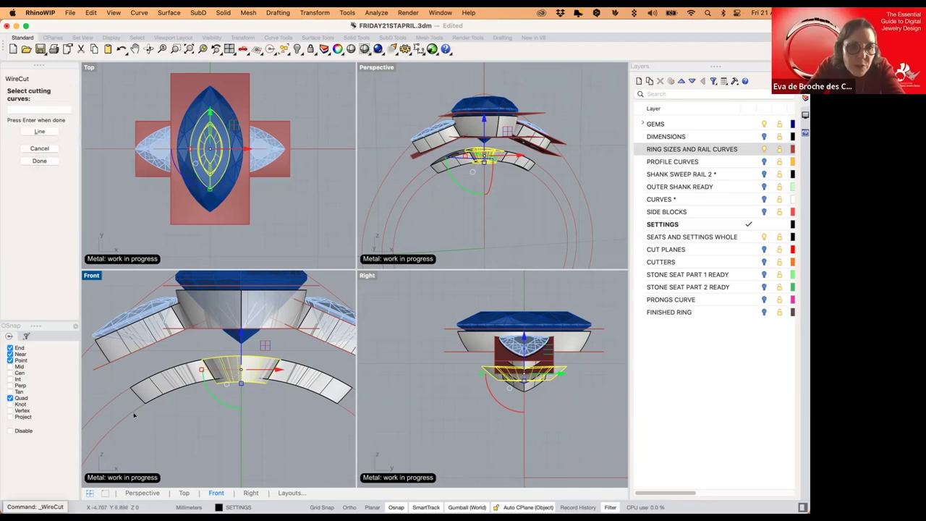
click(130, 414)
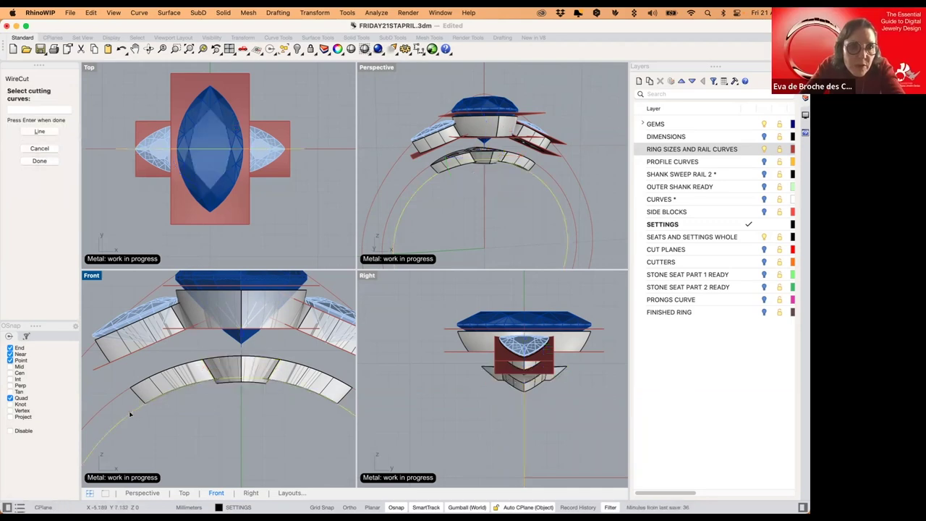
key(Return)
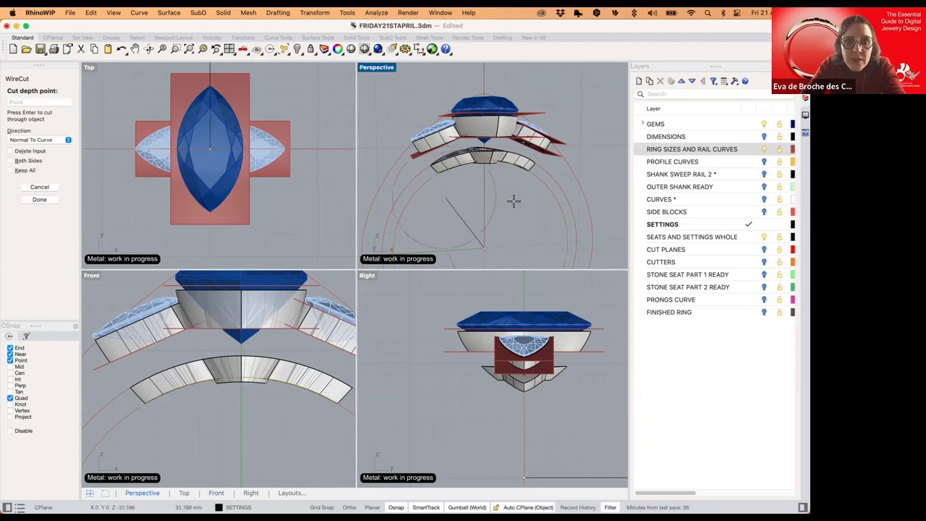
click(32, 165)
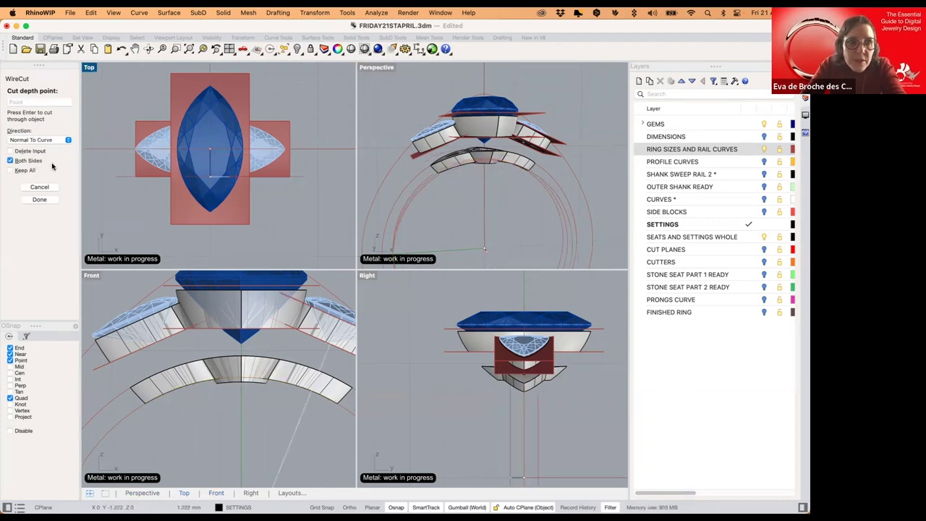
click(529, 196)
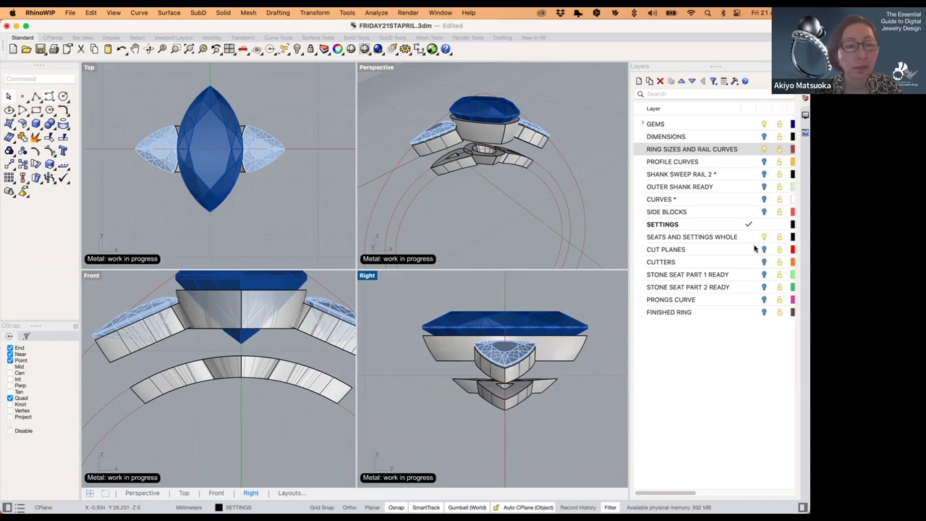
- Show the SHANK SWEEP RAIL 2 layer and leave the OUTER SHANK READY layer hidden
click(764, 187)
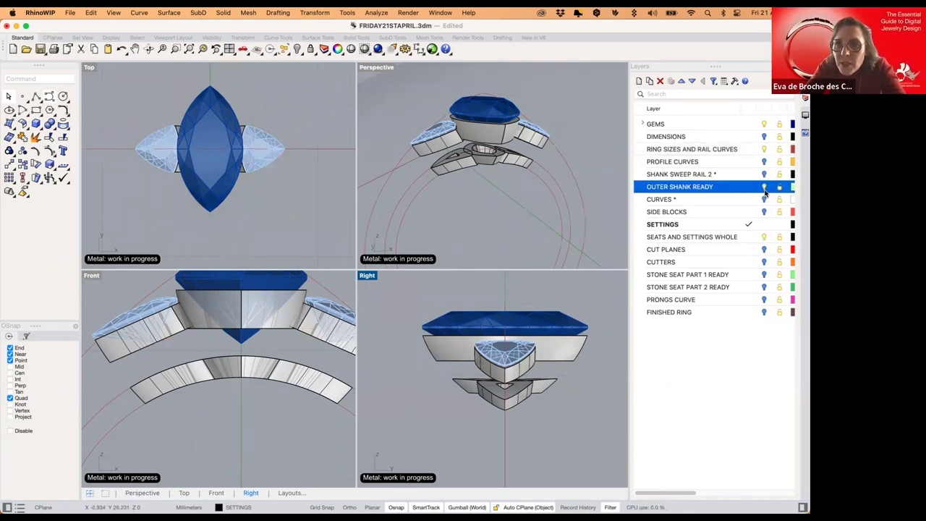
click(764, 187)
click(764, 186)
click(764, 174)
click(764, 174)
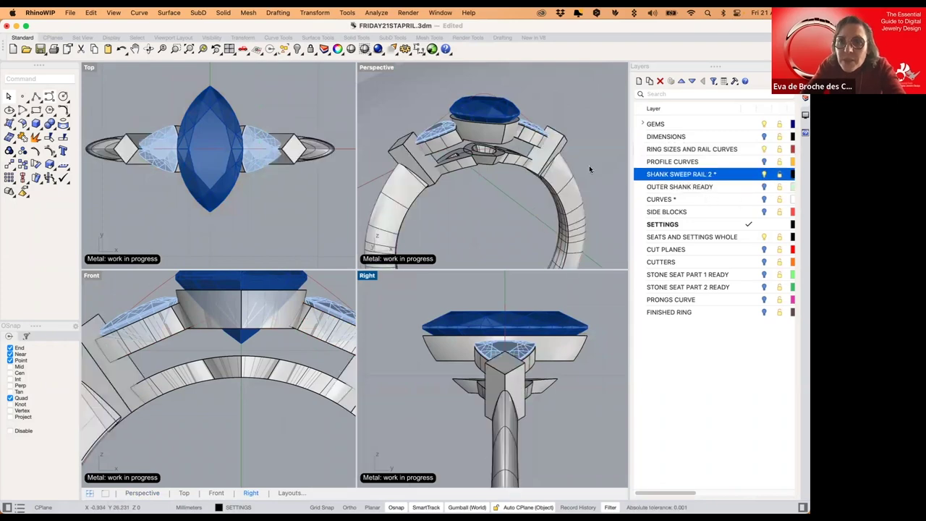
- Set the Perspective construction plane to world Bottom and hide the RING SIZES AND RAIL CURVES layer
double_click(376, 68)
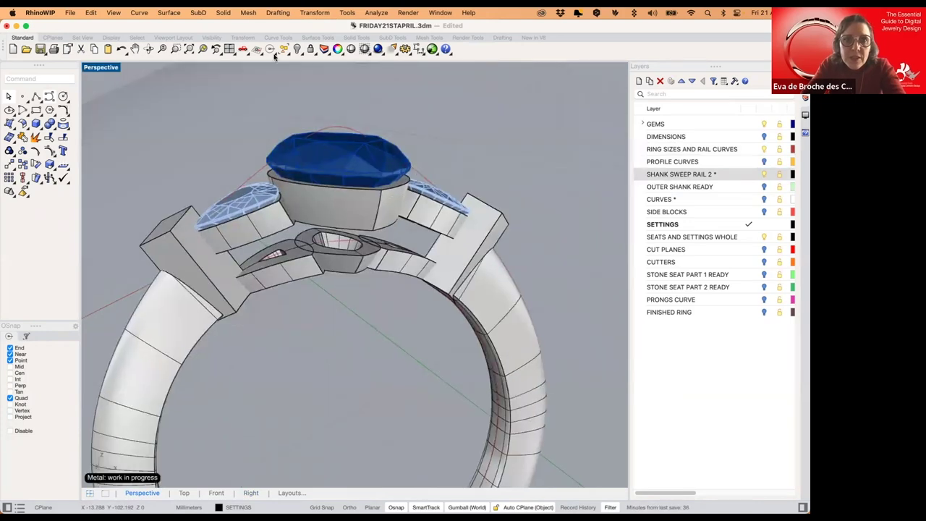
middle_click(259, 102)
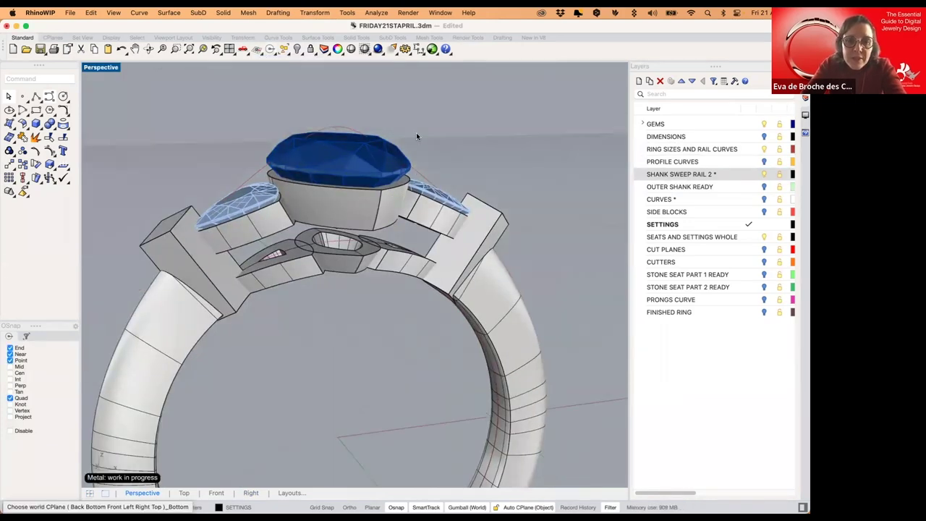
shift+right_drag(446, 187, 447, 183)
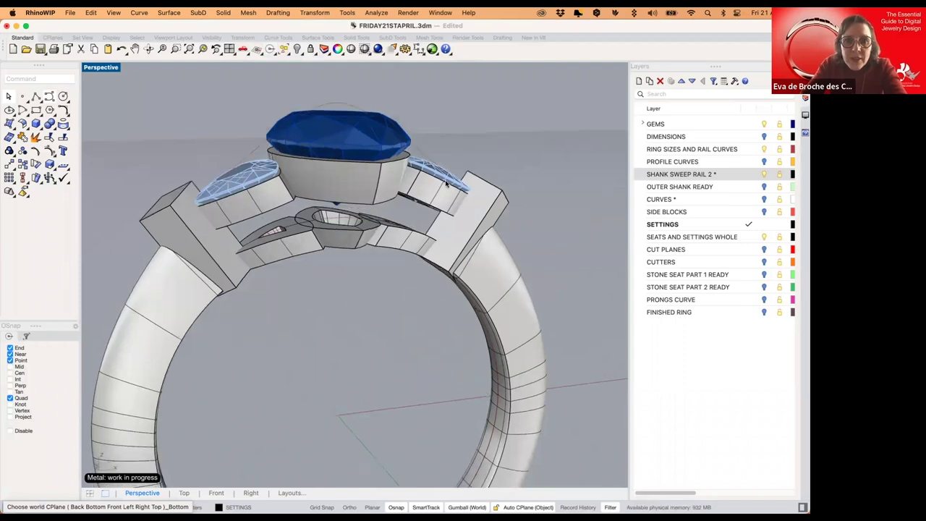
scroll(447, 184, down, 2)
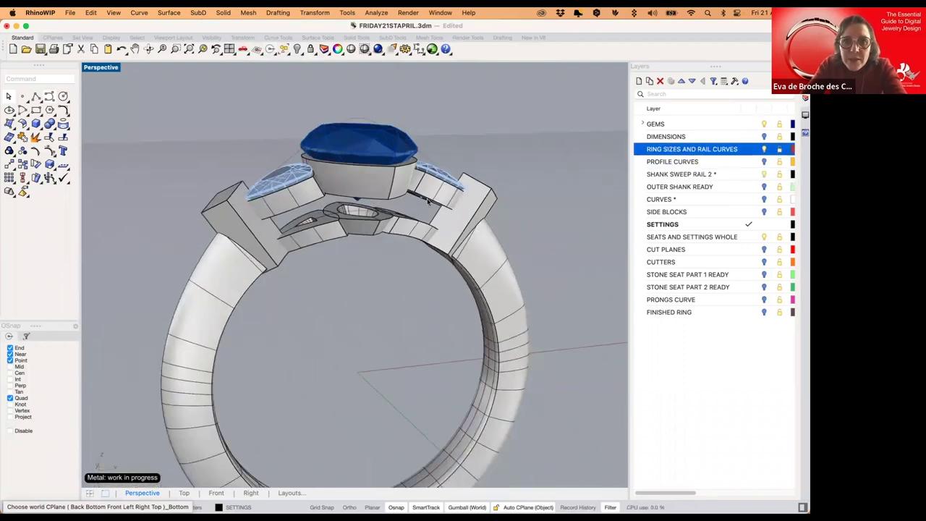
- Examine the upper and lower setting pieces together with the shank and stones from several angles
right_drag(390, 190, 326, 173)
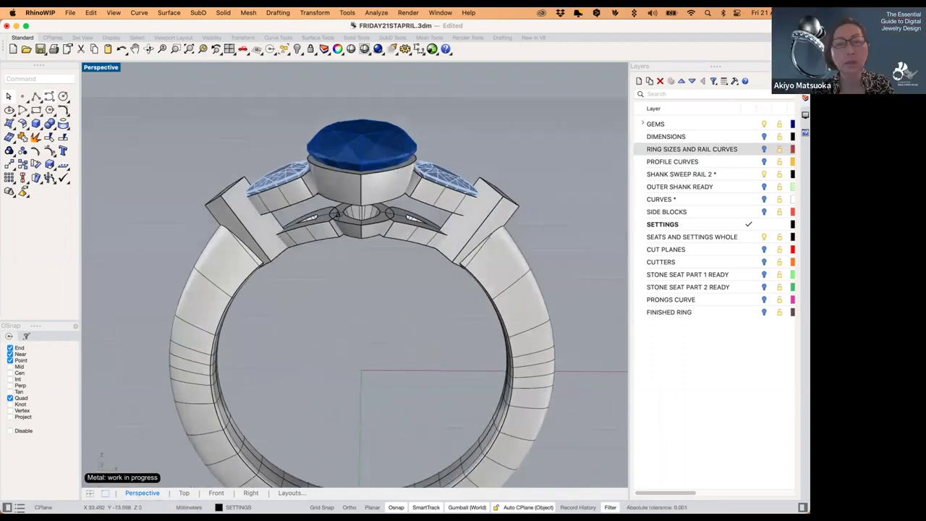
right_drag(340, 174, 375, 188)
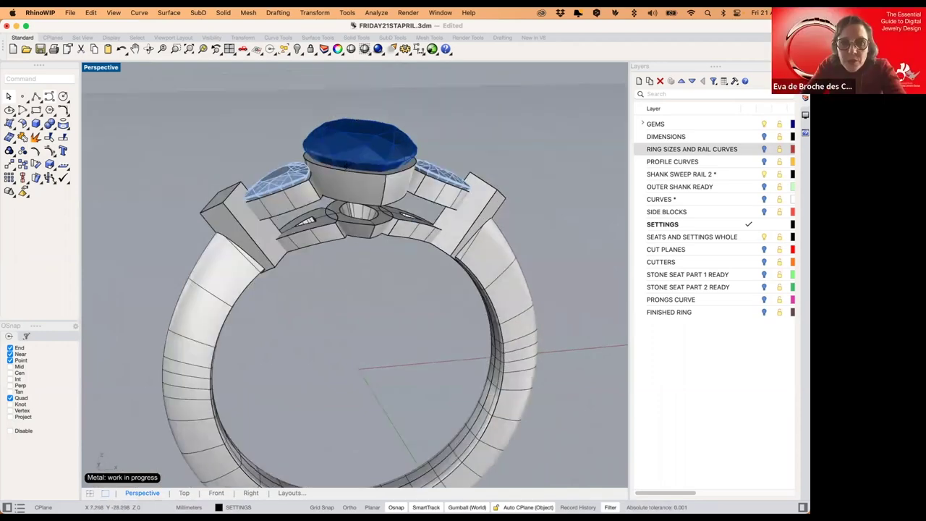
right_drag(349, 169, 409, 213)
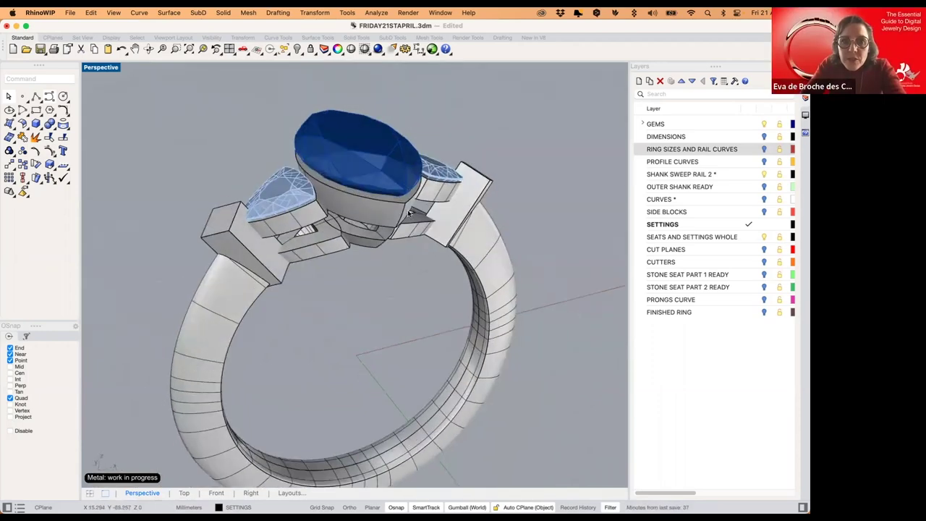
right_drag(372, 169, 328, 183)
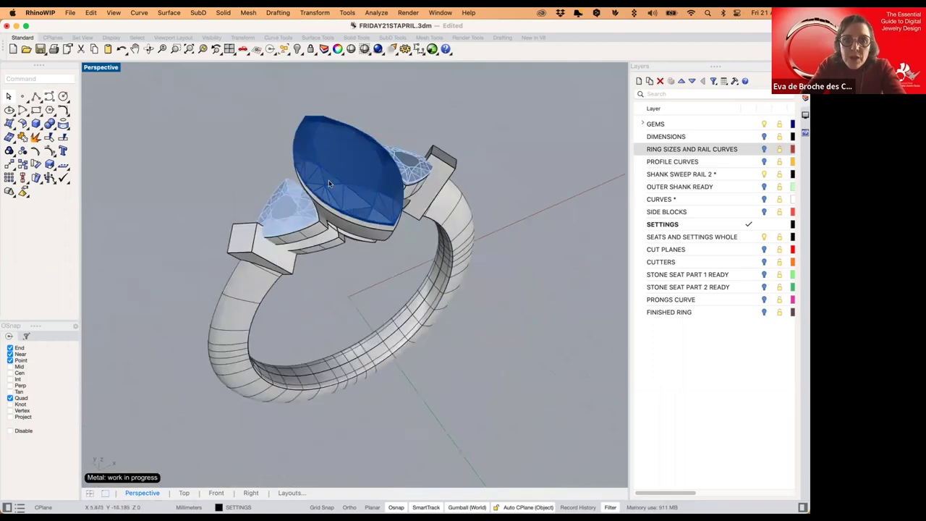
right_drag(362, 222, 353, 206)
right_drag(250, 126, 106, 70)
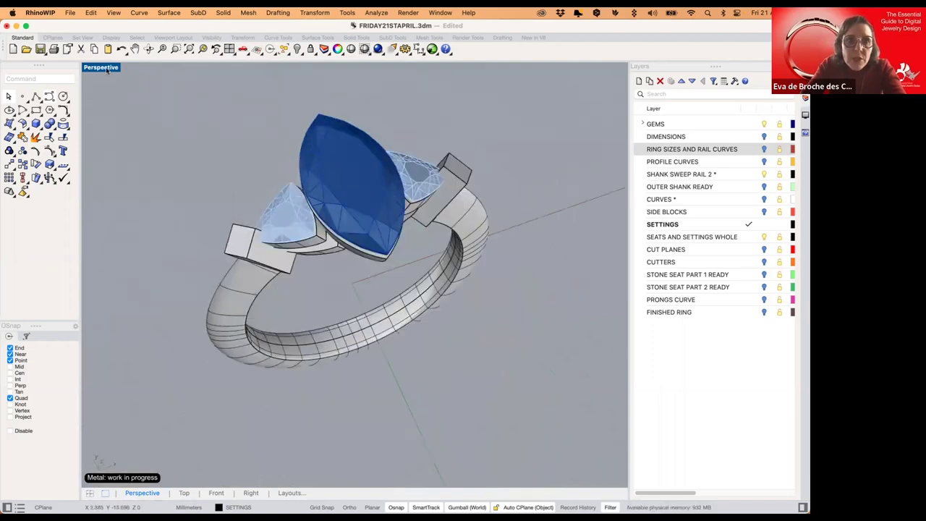
- Hide the SHANK SWEEP RAIL 2 layer and inspect the setting pieces' side profile in the Right view
click(89, 494)
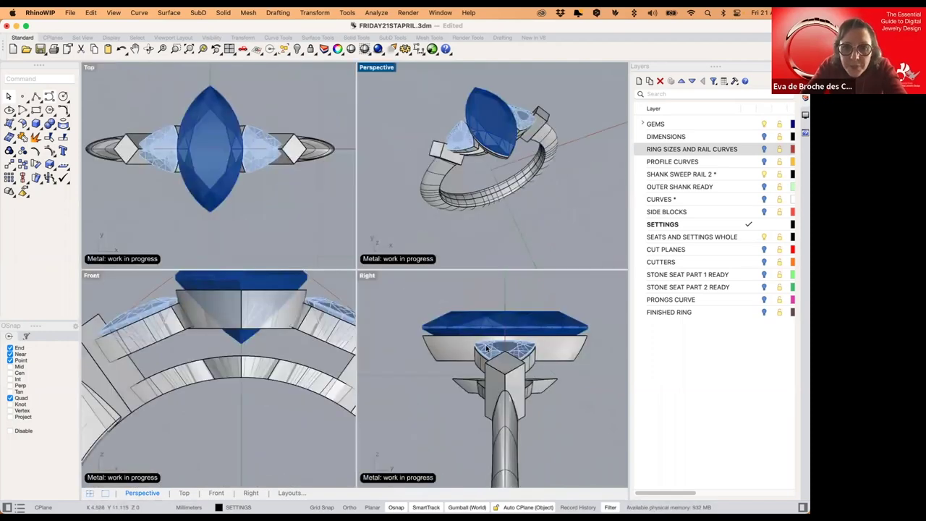
click(479, 317)
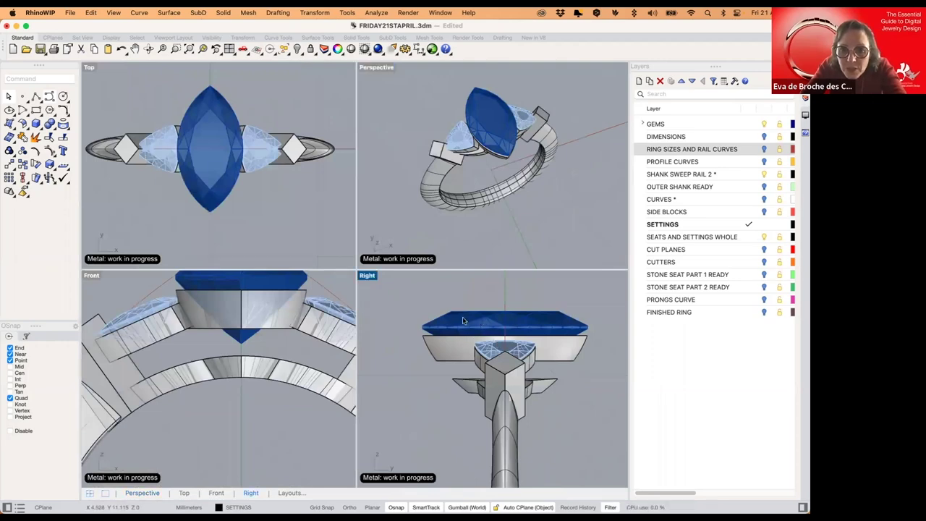
double_click(367, 276)
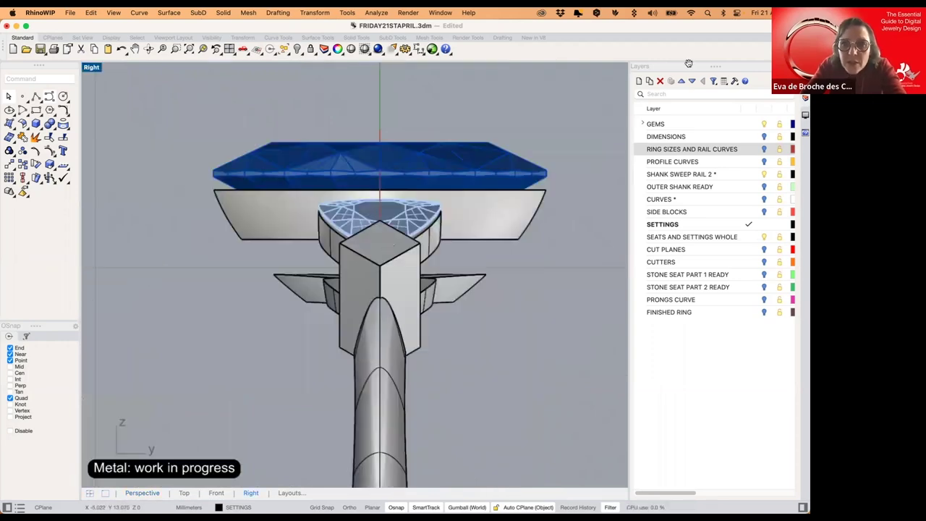
click(764, 174)
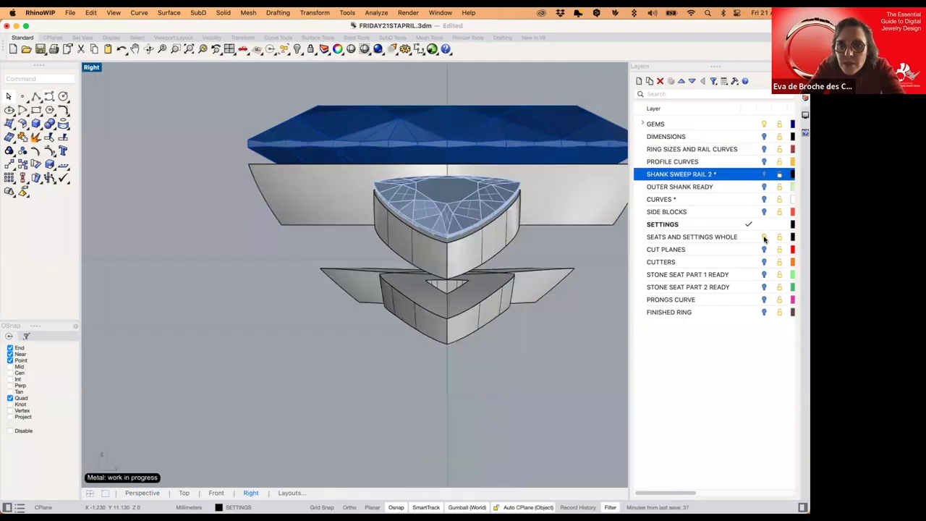
right_drag(311, 258, 276, 277)
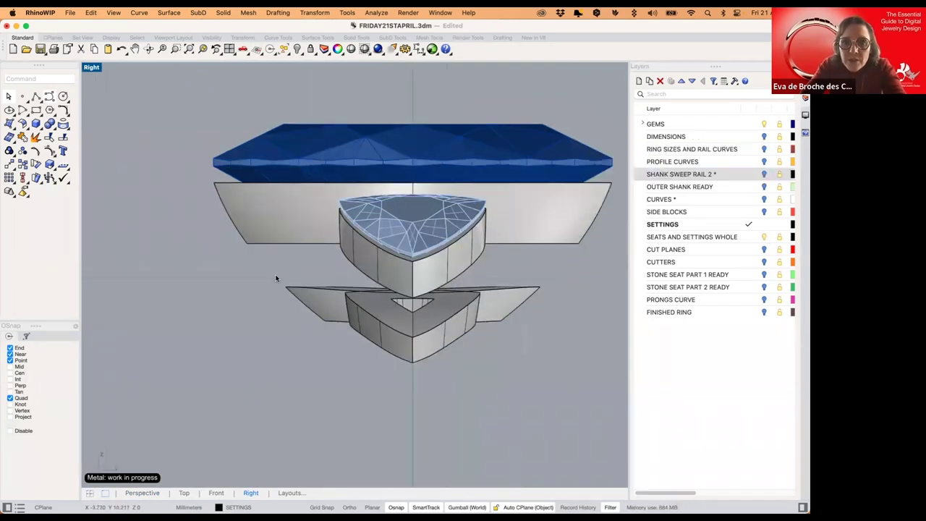
right_drag(453, 181, 445, 186)
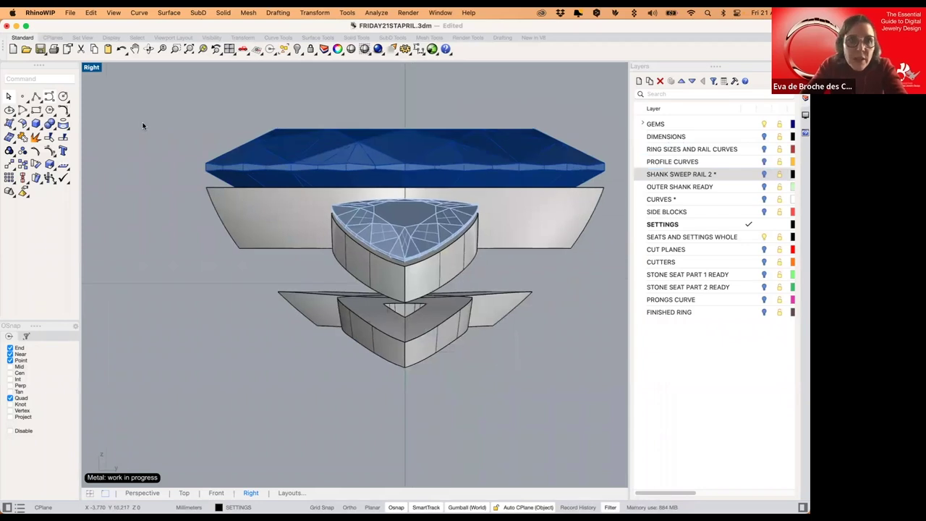
- Draw a square centred near the tip of the marquise stone and rotate it 45 degrees
click(54, 105)
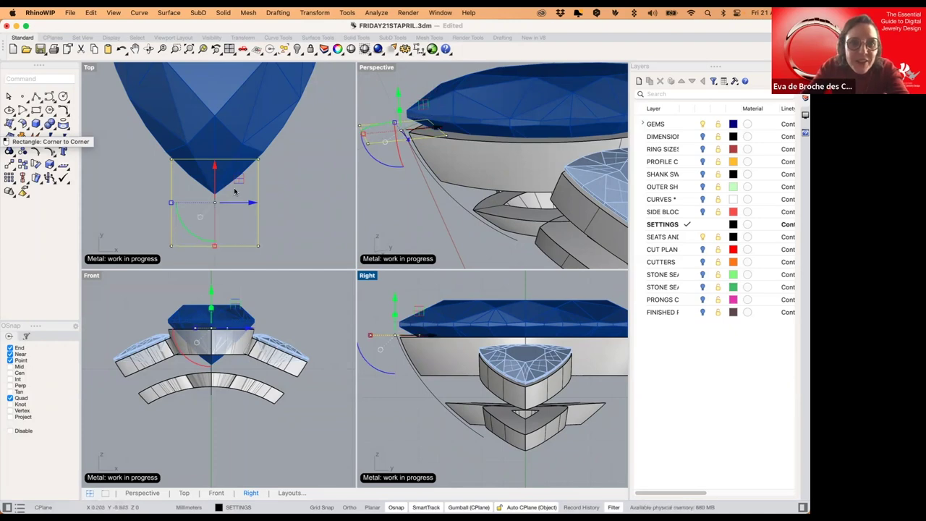
click(190, 234)
text(45)
key(Return)
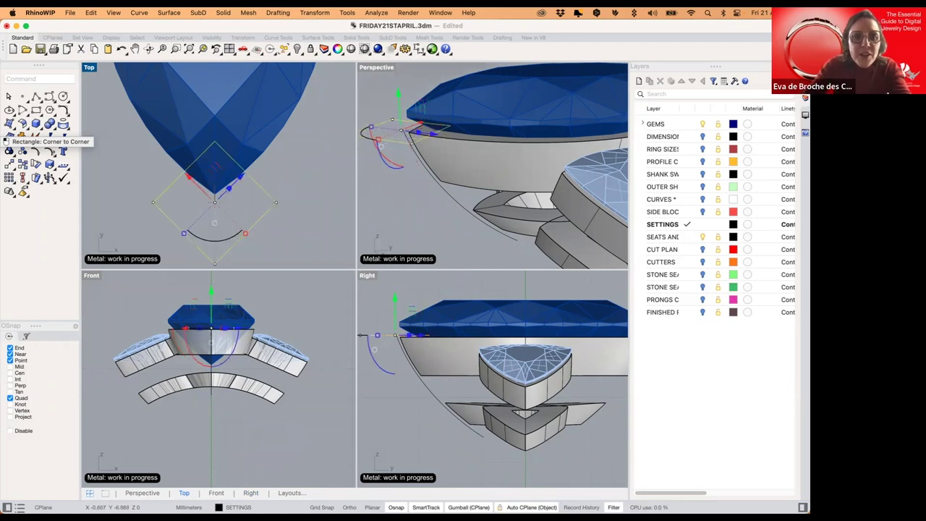
- Scale the rotated square down slightly and move it so its centre sits on the marquise stone's tip
drag(216, 199, 215, 187)
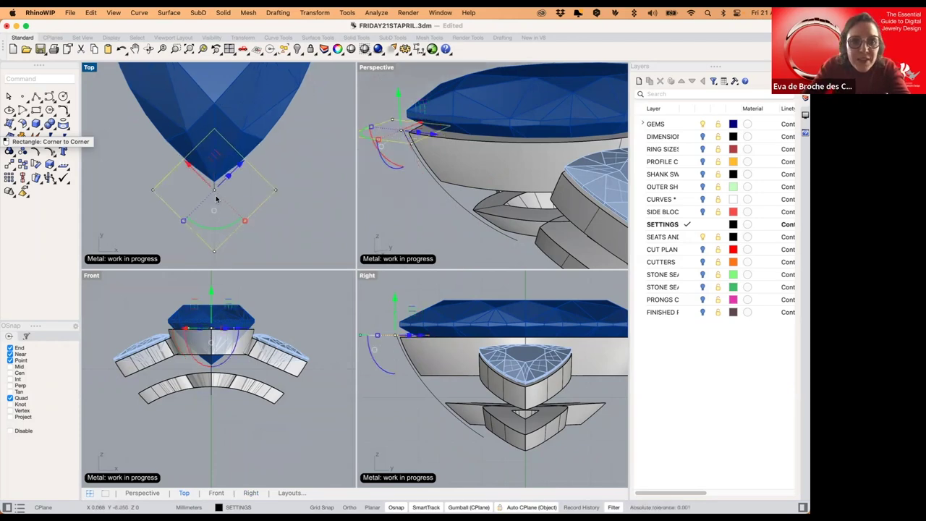
drag(243, 222, 230, 202)
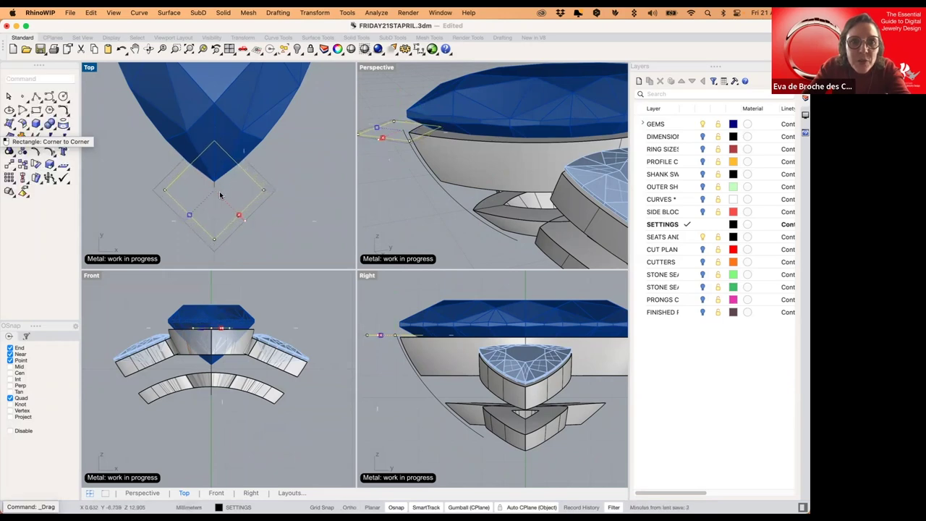
drag(216, 161, 217, 152)
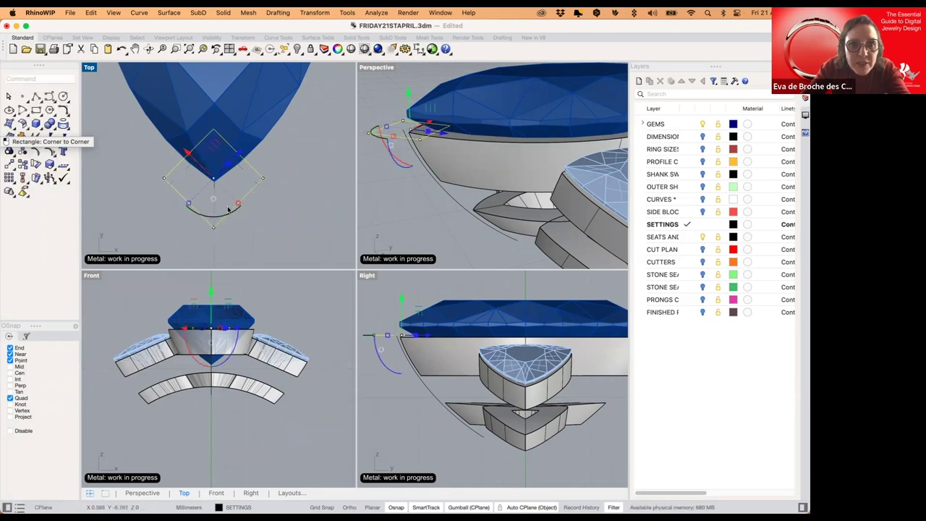
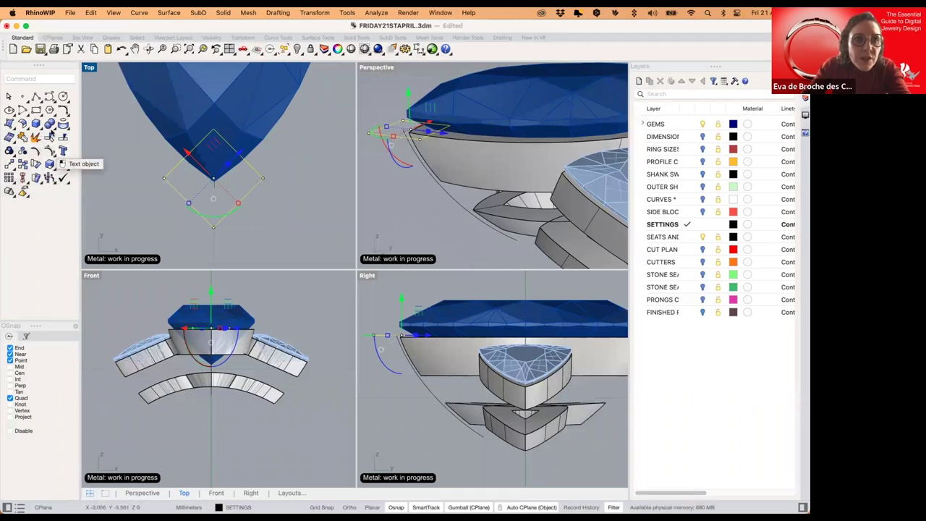
- Rebuild the rotated square's two lower edges as degree 3 curves with 4 points each, deleting the input
click(242, 203)
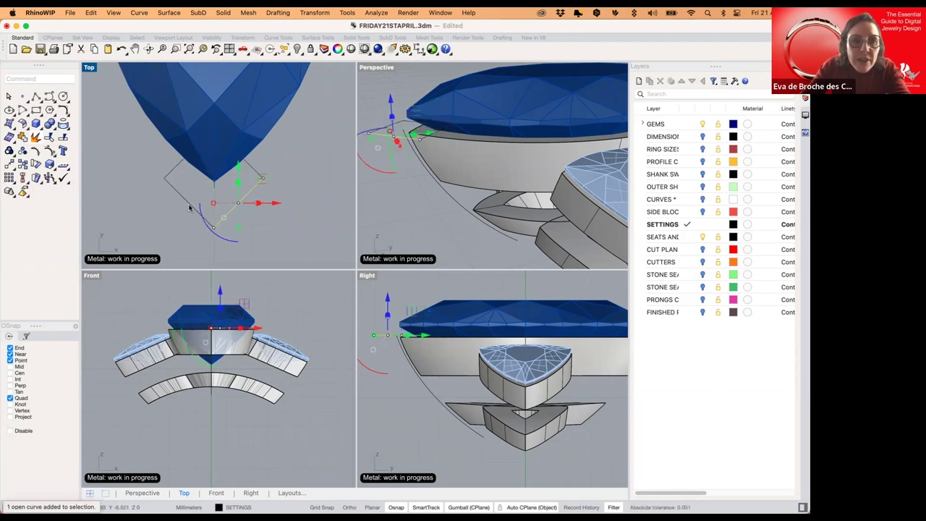
shift+click(191, 207)
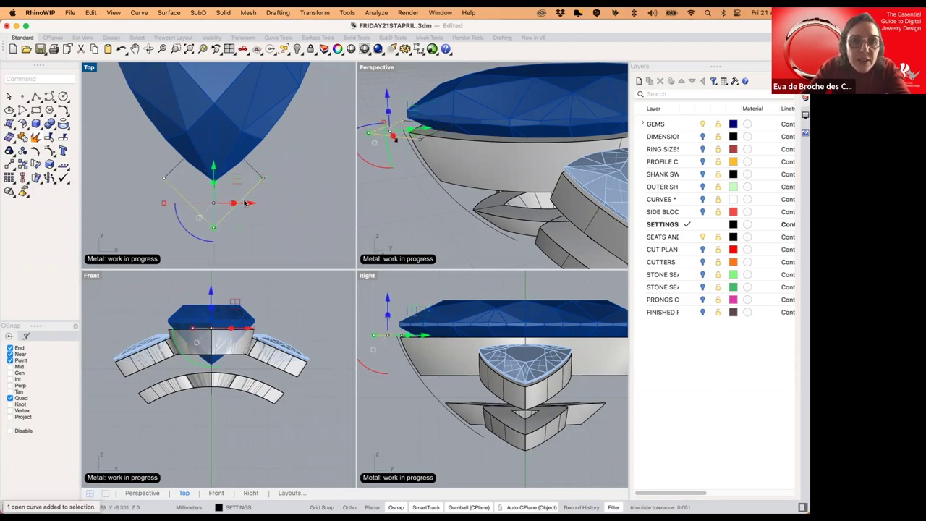
click(67, 113)
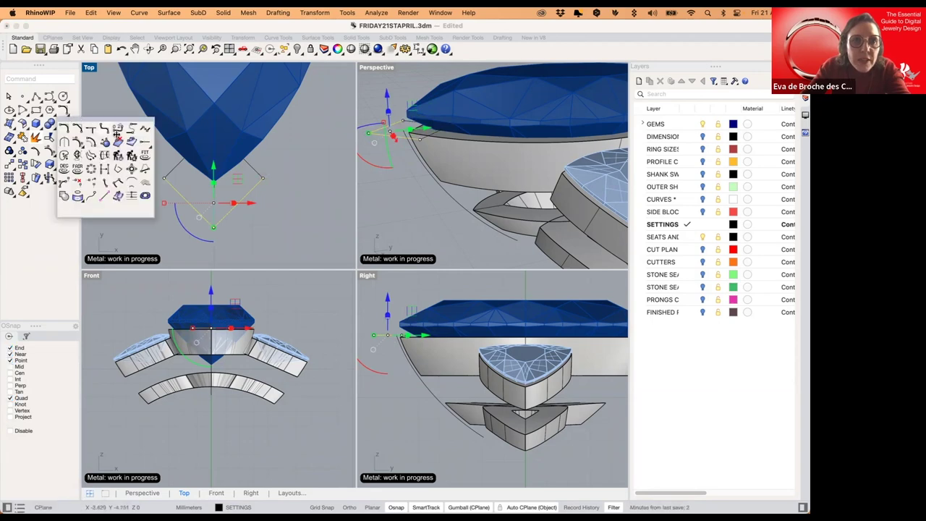
right_click(370, 229)
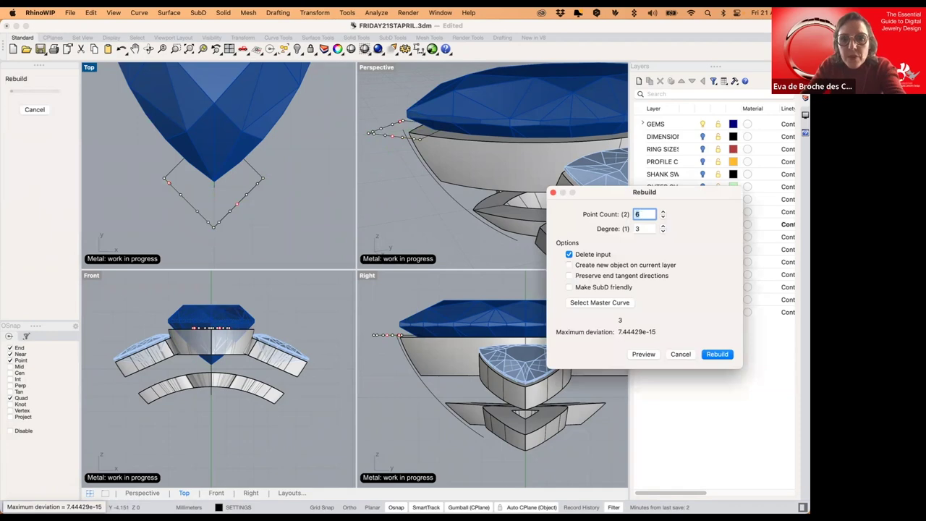
text(4)
click(715, 354)
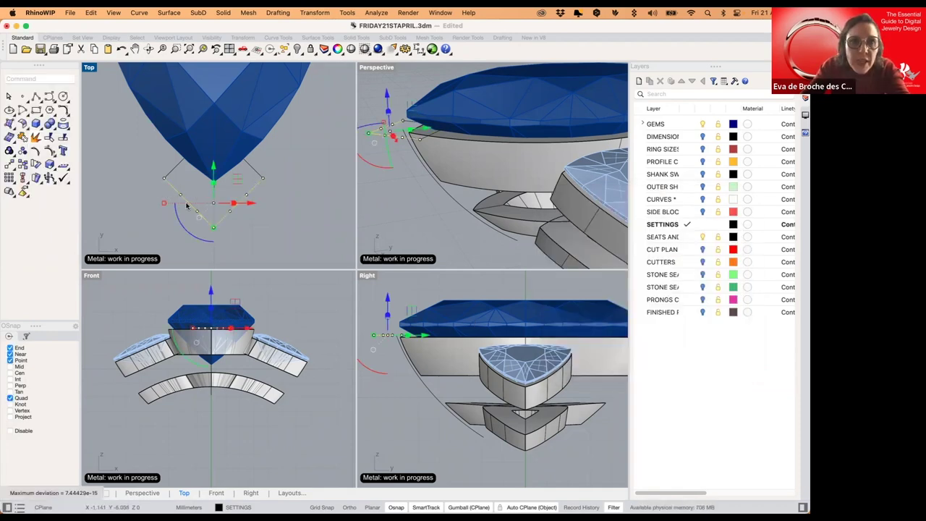
- Bow the two rebuilt lower edges outward by widening the spacing of their four inner control points and shifting the points slightly down
key(F10)
drag(159, 189, 262, 219)
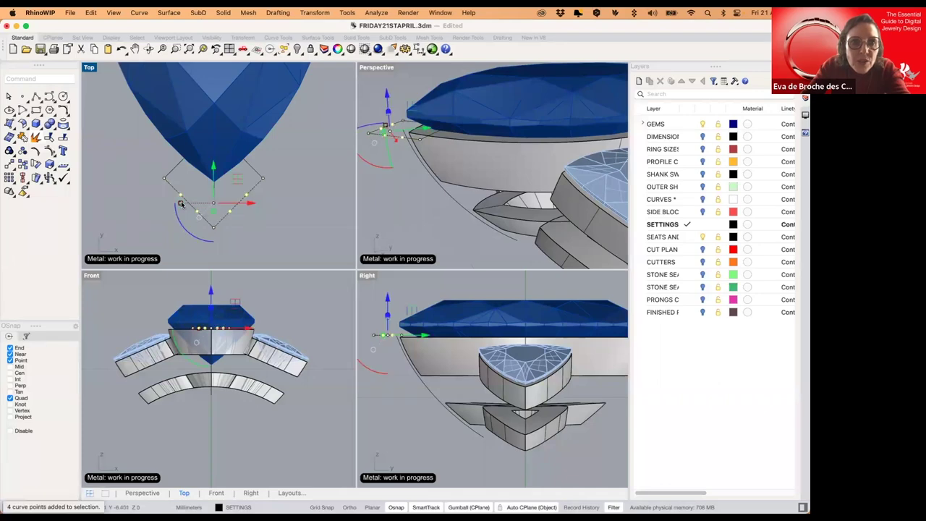
drag(181, 204, 169, 205)
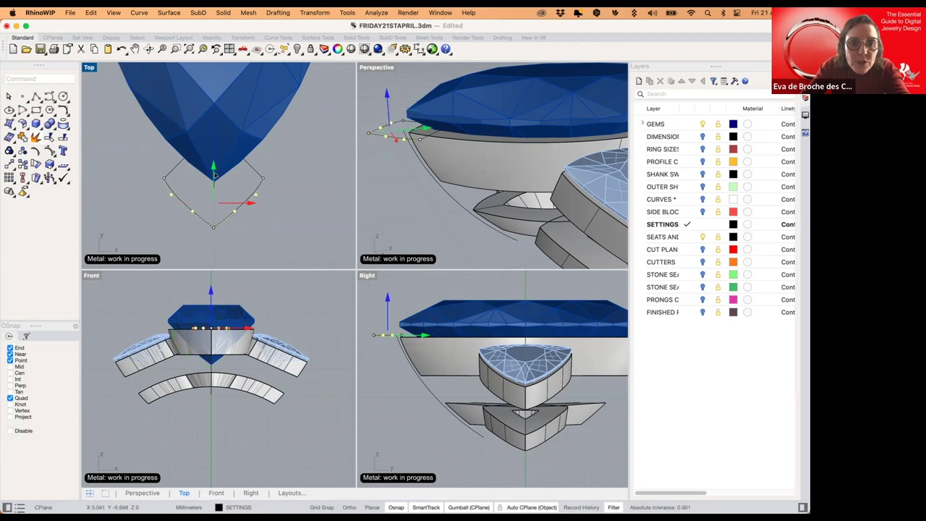
drag(214, 175, 215, 177)
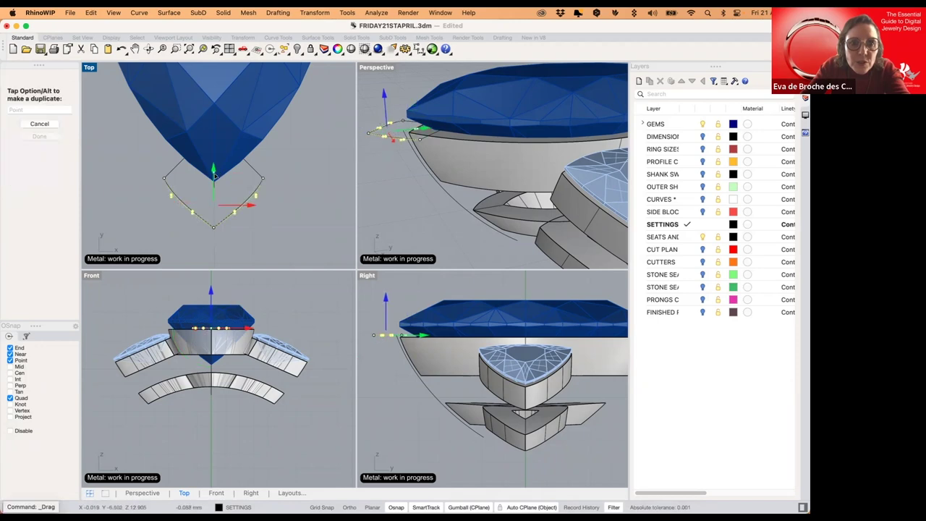
click(249, 234)
scroll(231, 207, up, 4)
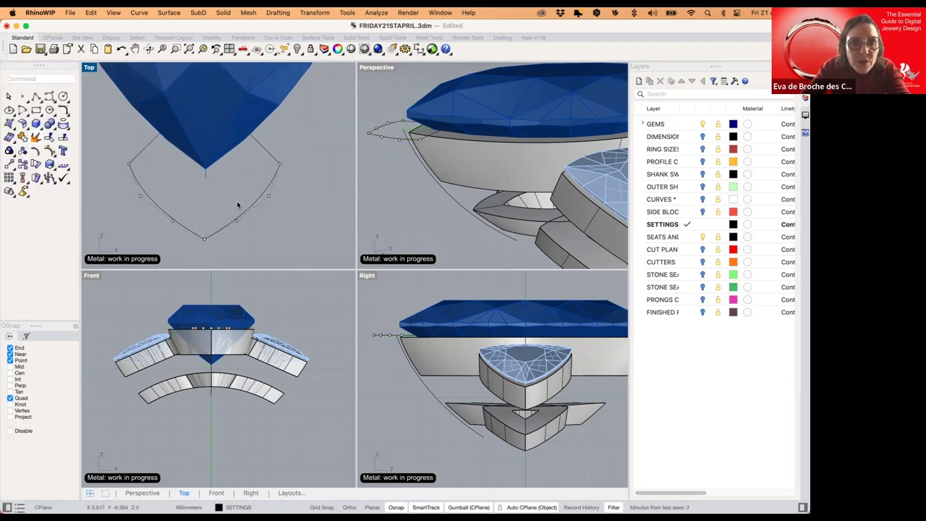
key(Escape)
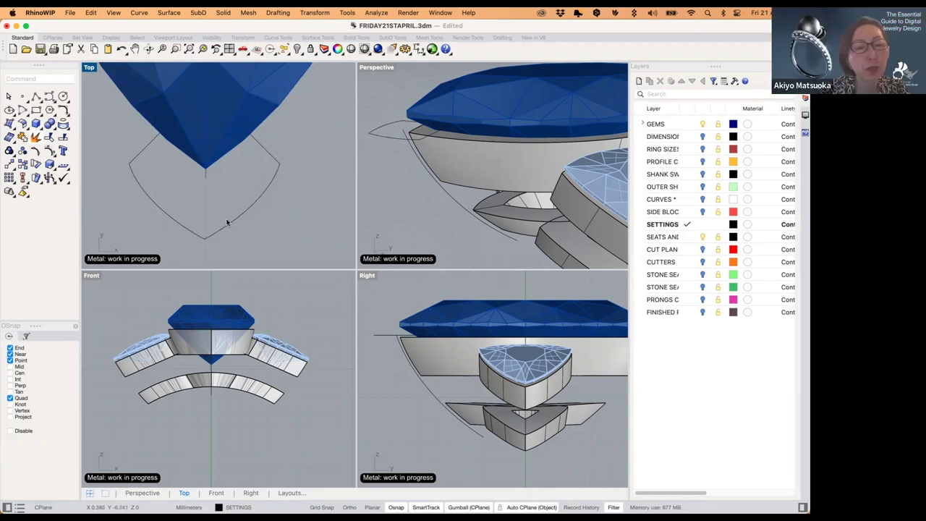
- Hide the GEMS layer so the setting's tip is exposed beneath the profile curves
scroll(226, 222, down, 2)
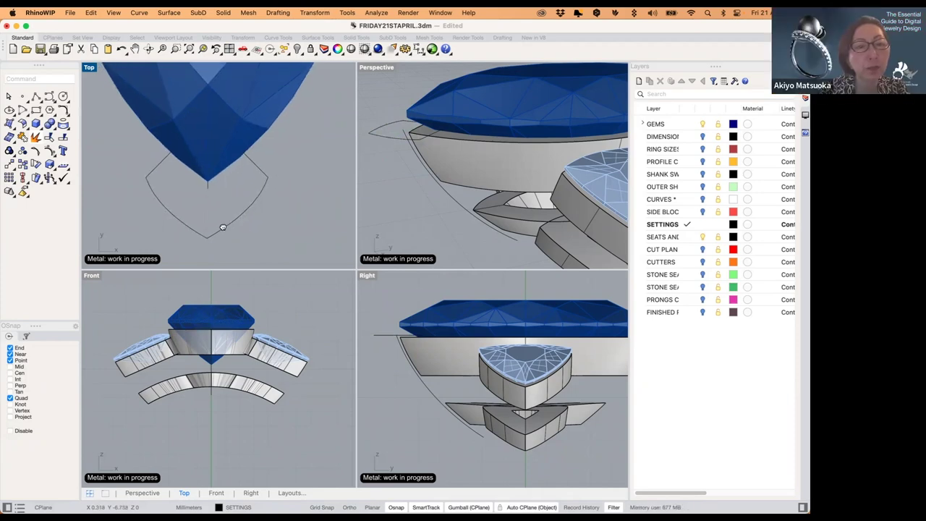
click(421, 137)
key(super+h)
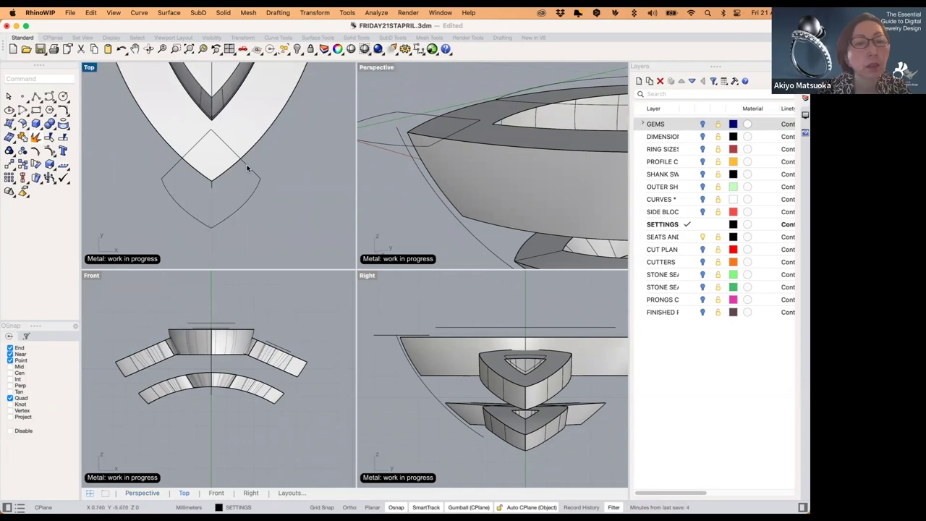
- Rotate a copy of the square's upper-right edge by 90 degrees around the Z axis in the Top view
right_drag(247, 168, 257, 165)
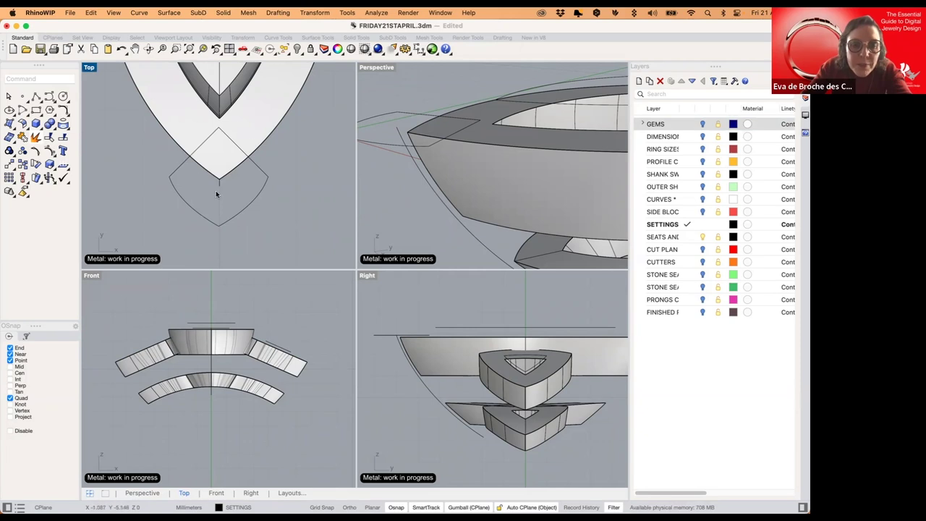
click(254, 165)
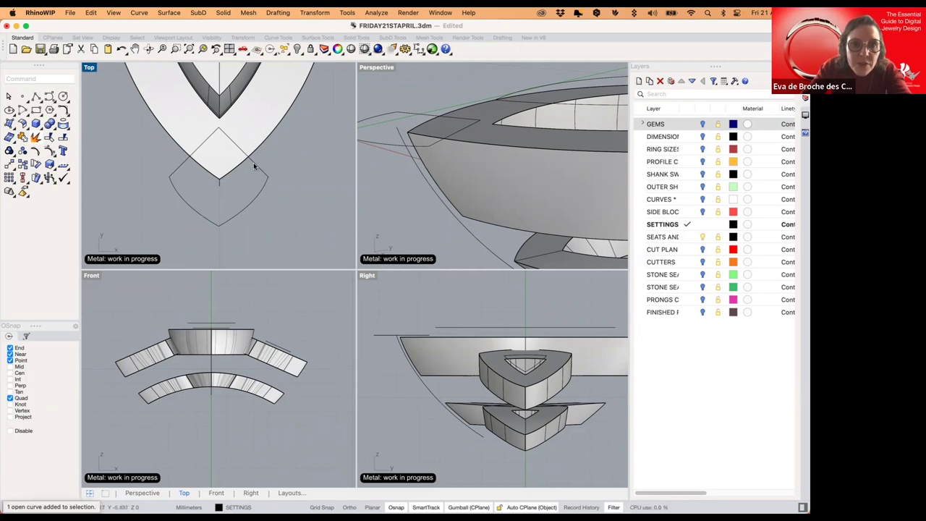
scroll(253, 169, up, 1)
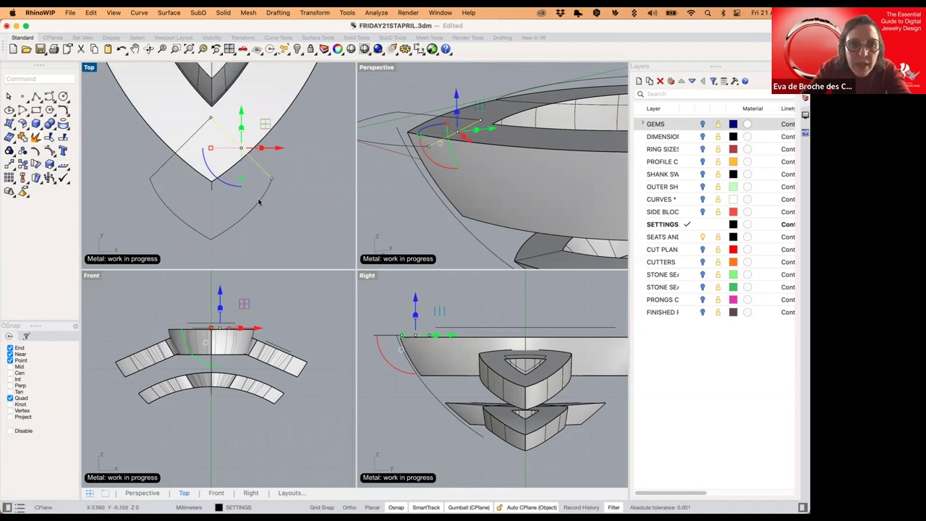
click(259, 203)
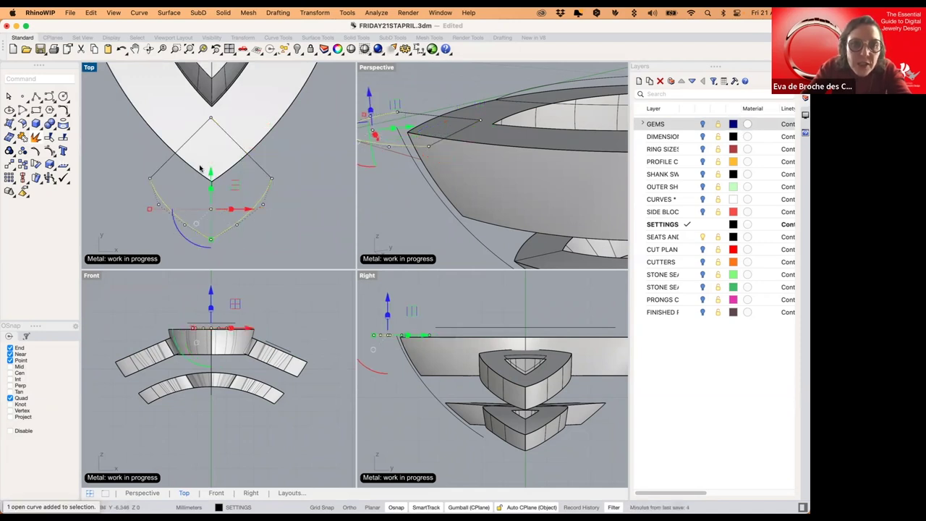
click(258, 173)
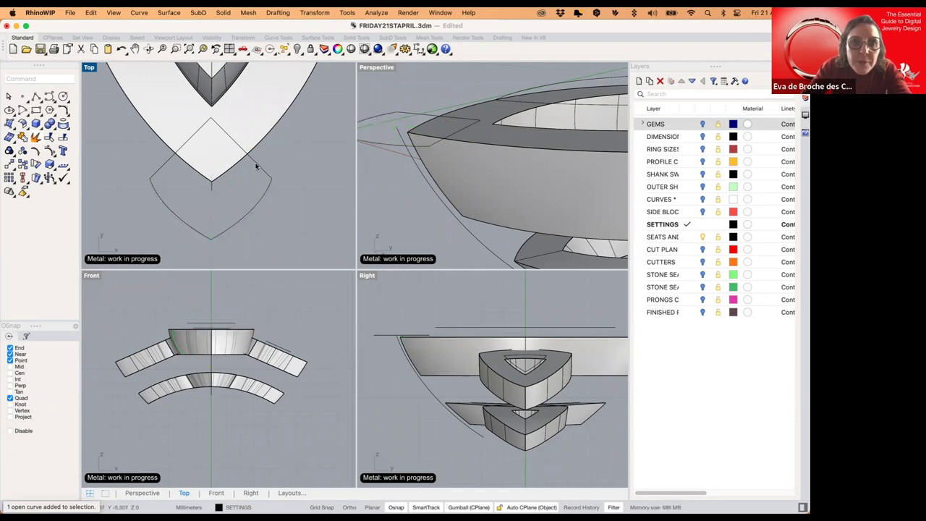
click(256, 167)
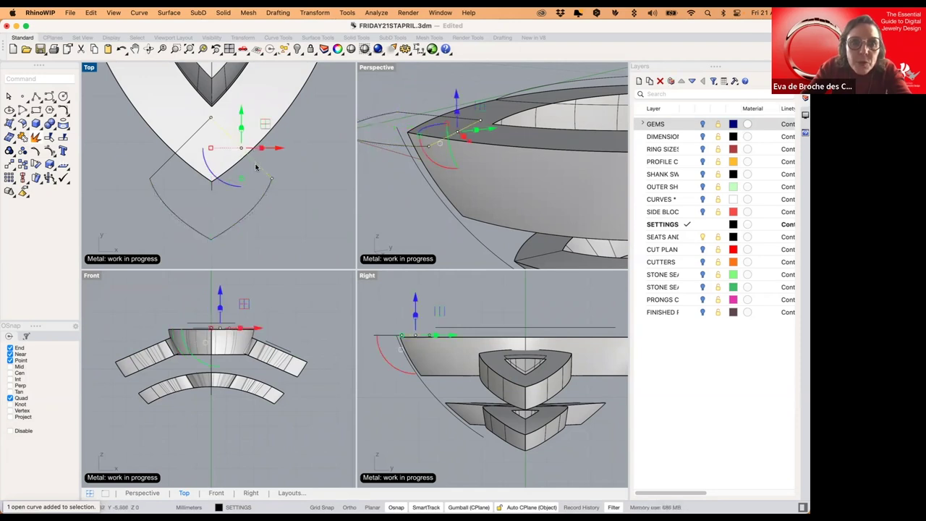
click(223, 185)
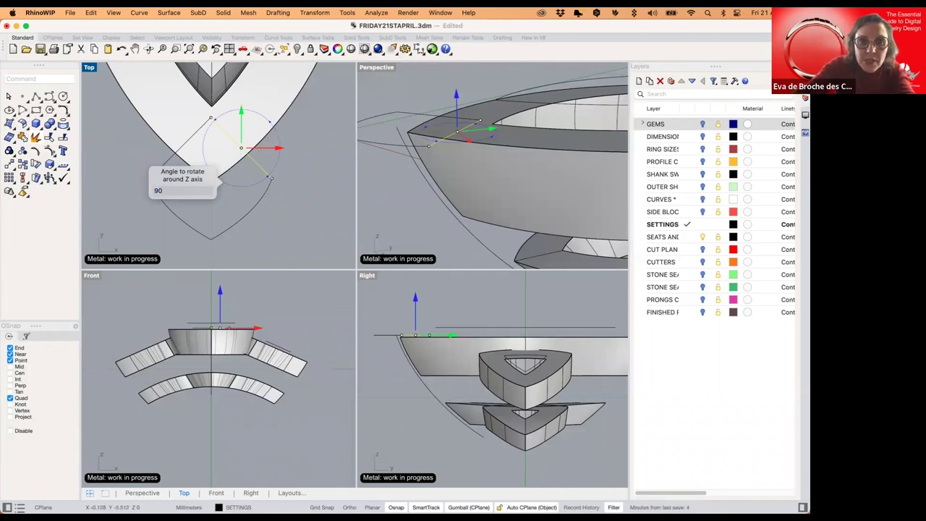
key(Return)
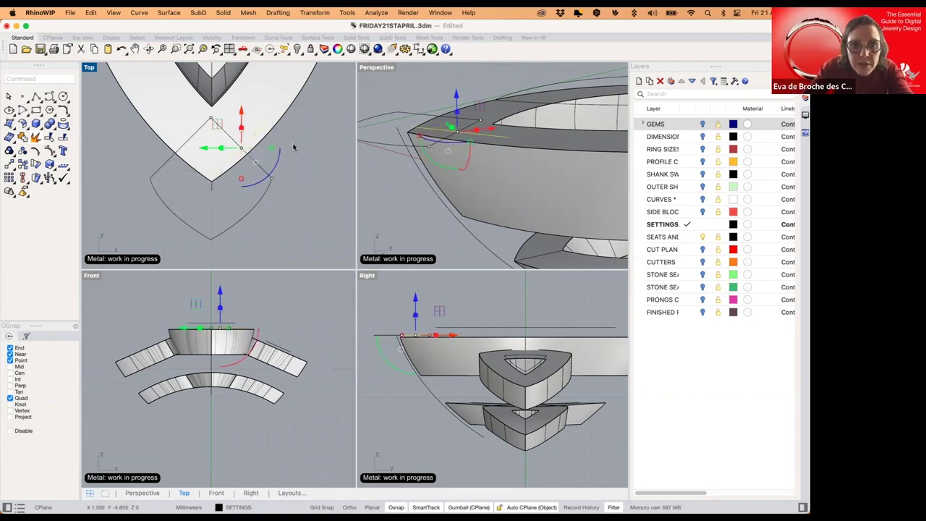
key(Escape)
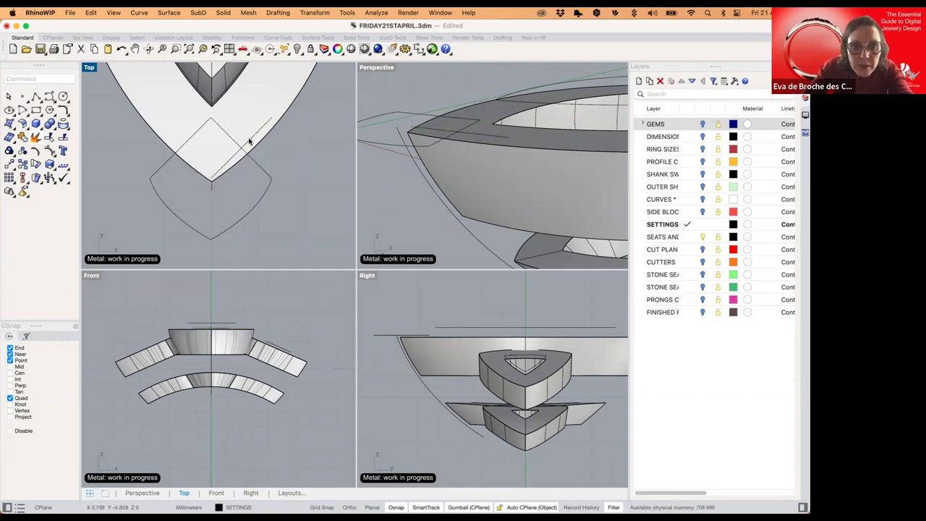
- Move the rotated line onto the setting's right edge and adjust its lower end point so it follows that edge past the tip
click(246, 149)
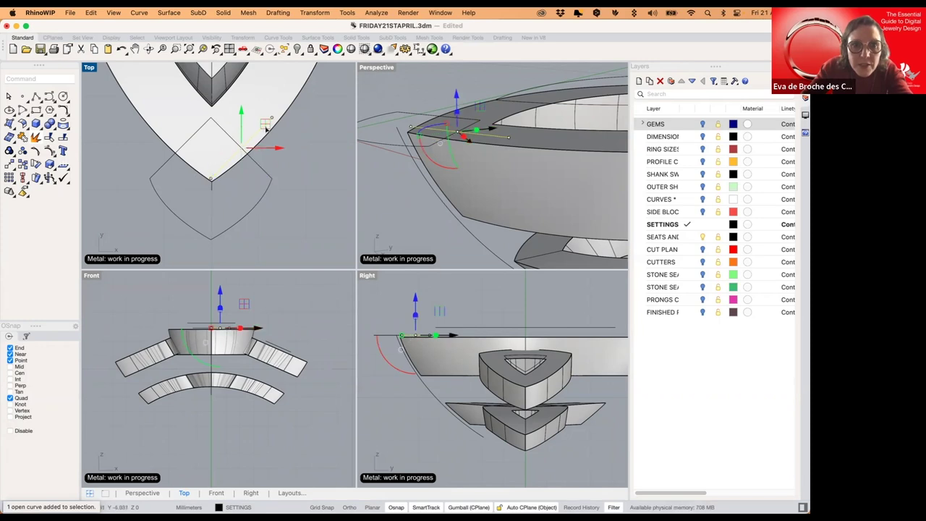
mouse_move(263, 143)
mouse_down()
mouse_move(268, 125)
mouse_move(262, 140)
mouse_up()
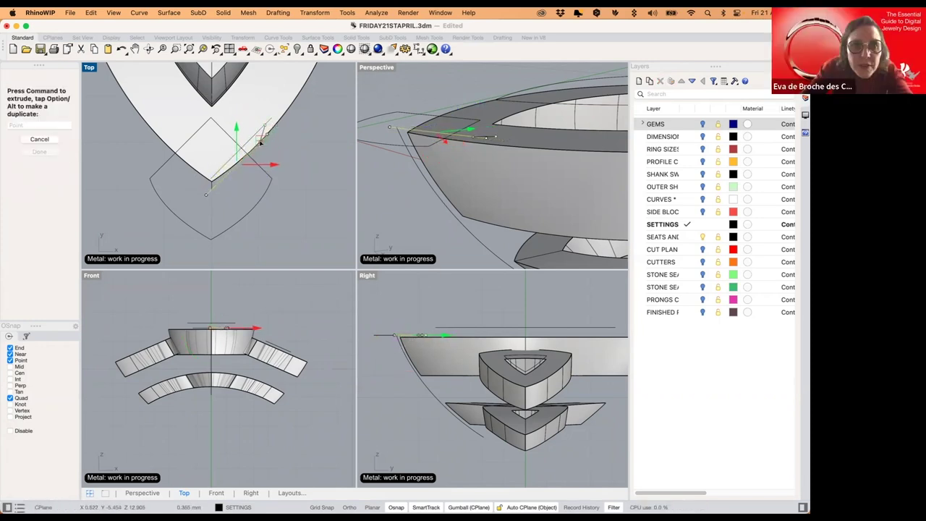
click(286, 153)
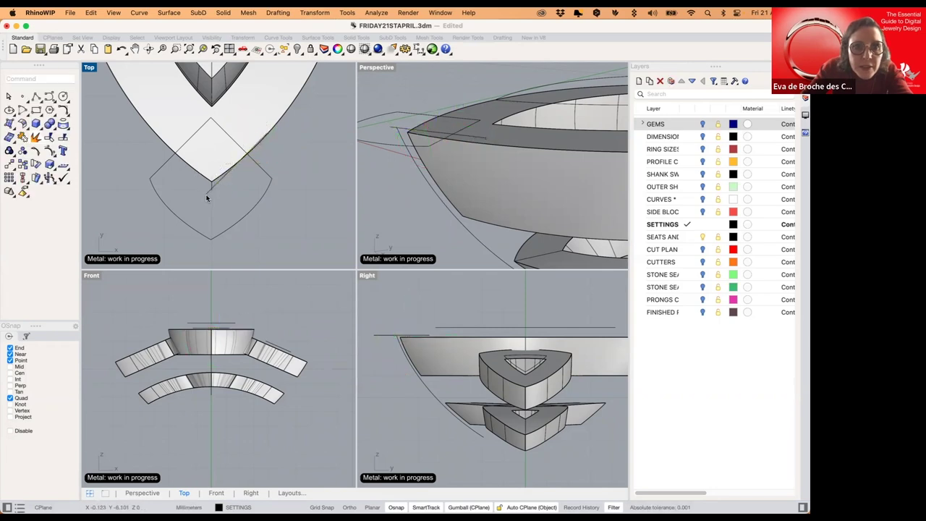
click(207, 197)
click(206, 194)
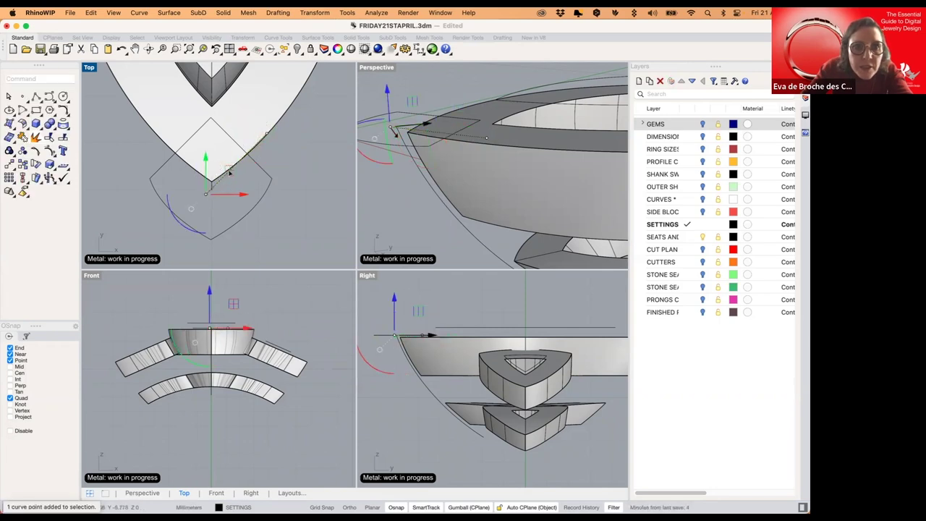
drag(229, 171, 227, 168)
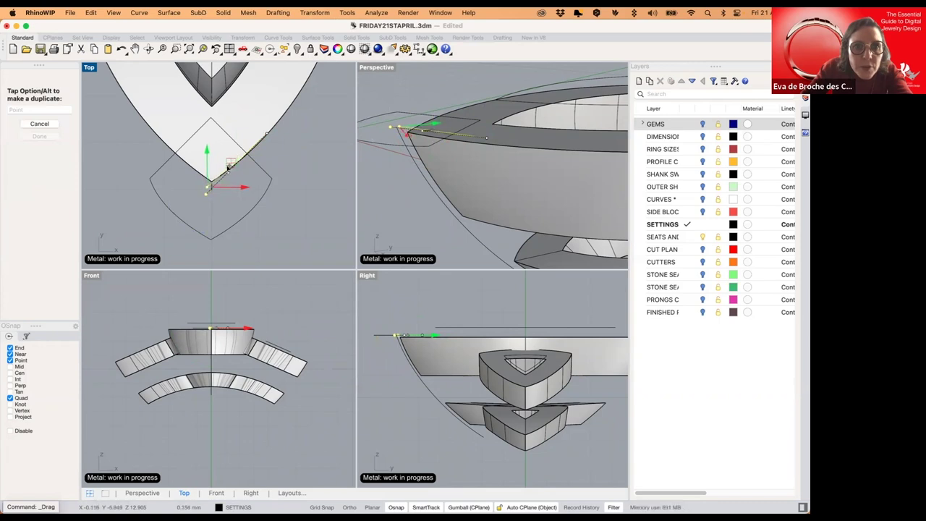
click(235, 203)
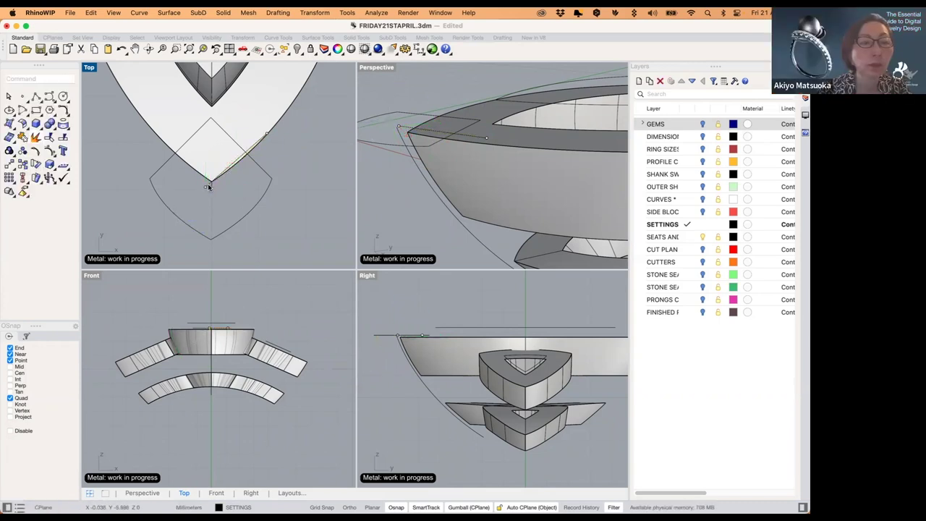
- Mirror a copy of the adjusted line across the vertical centre line to the other side of the setting's tip
click(207, 186)
key(Return)
text(mirror)
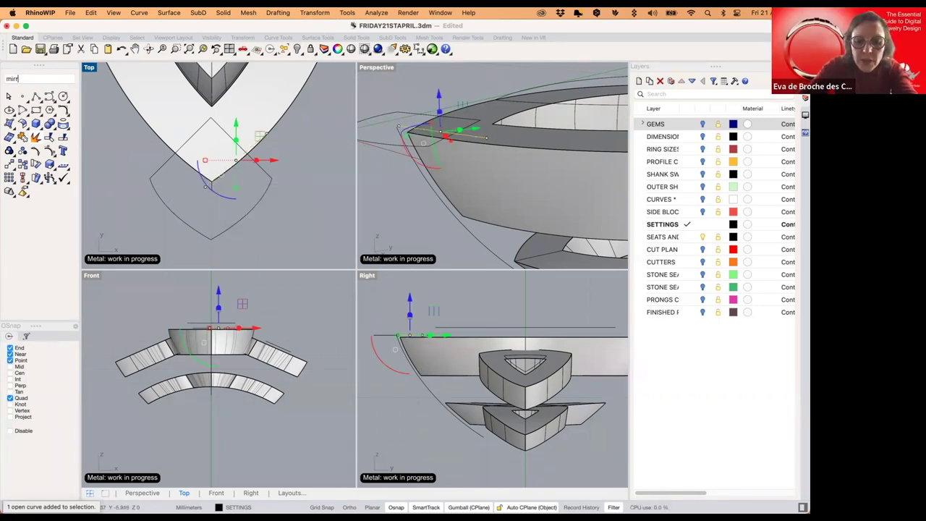
key(Return)
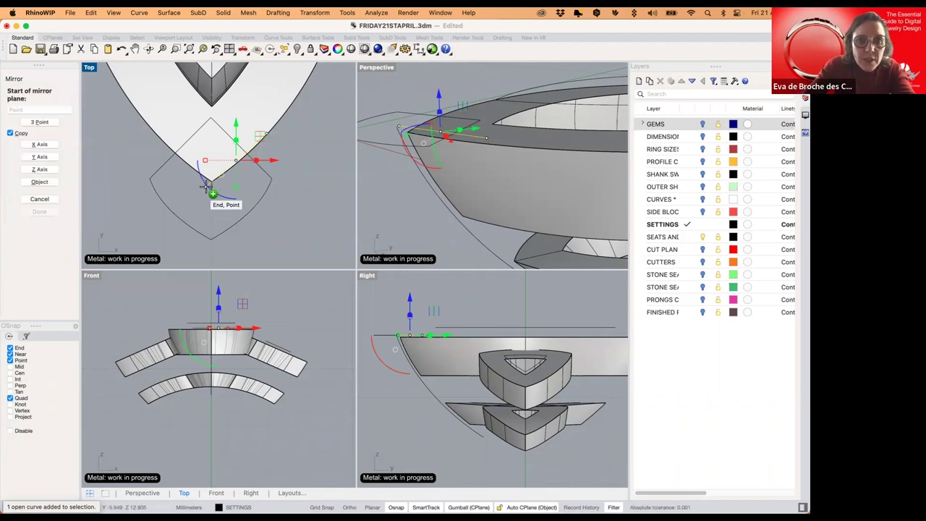
click(206, 187)
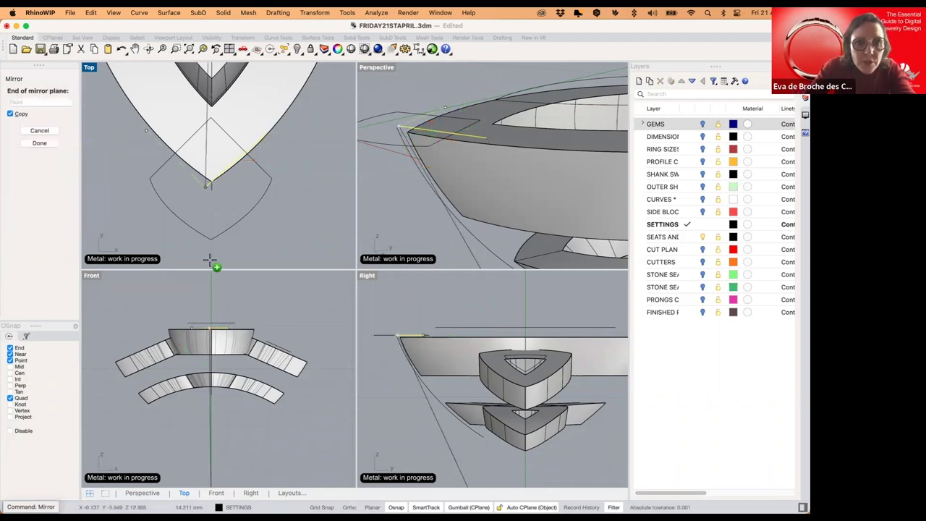
click(211, 258)
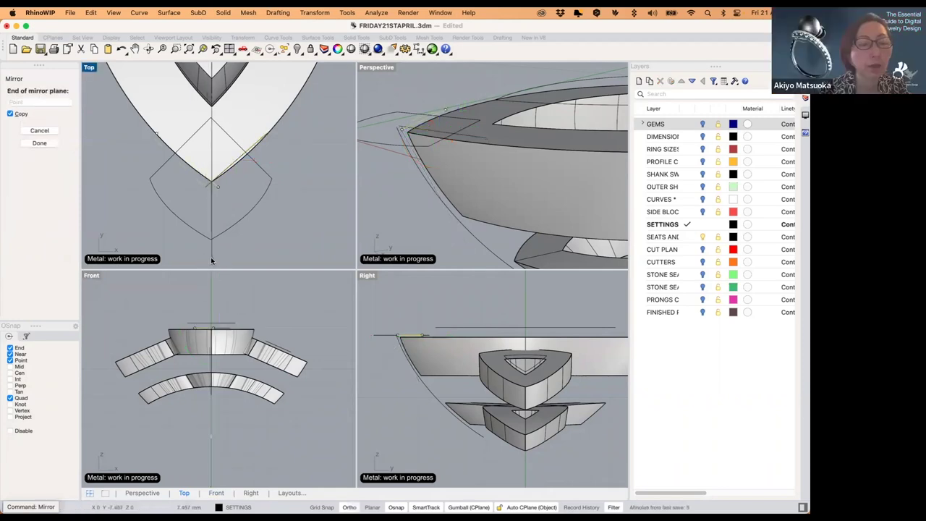
key(Escape)
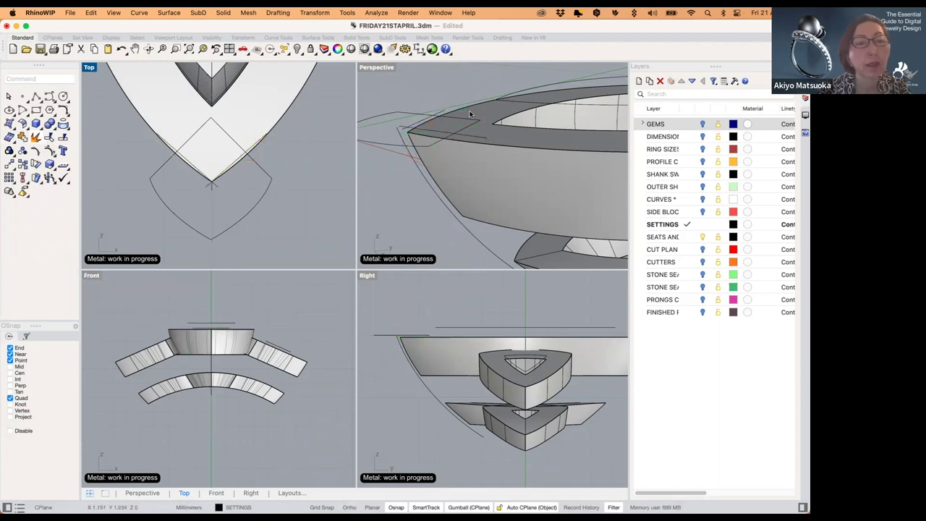
- Trim the square's upper edges and the two setting-edge lines against each other, leaving a V-shaped notch around the setting's tip
right_drag(469, 121, 436, 121)
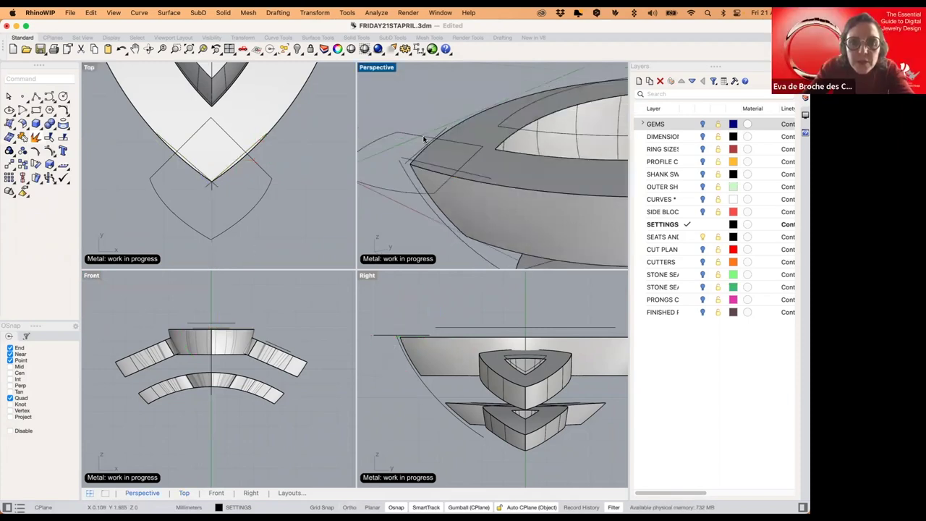
click(434, 173)
shift+click(428, 178)
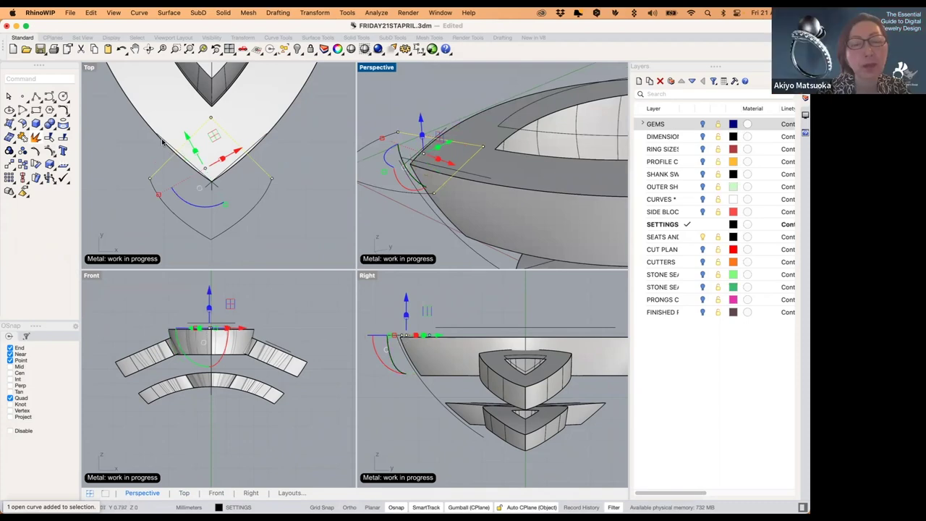
shift+click(440, 136)
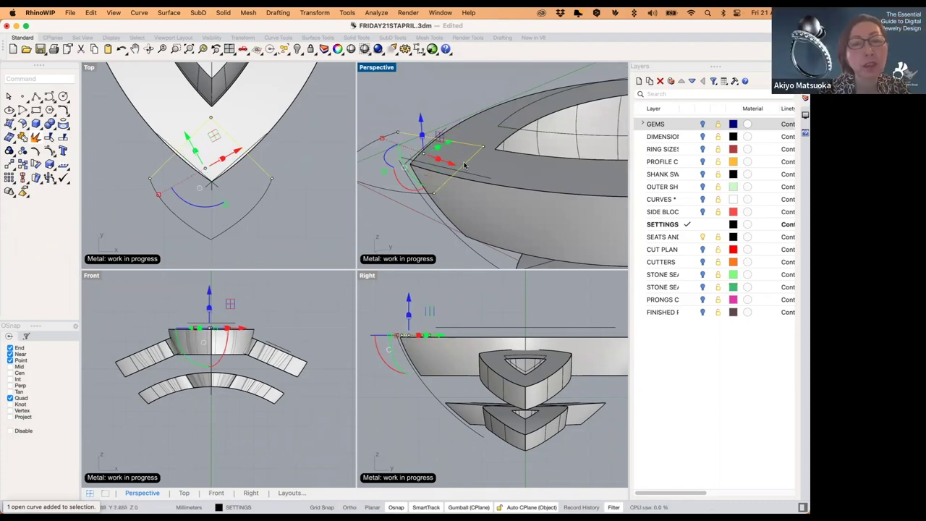
shift+click(470, 174)
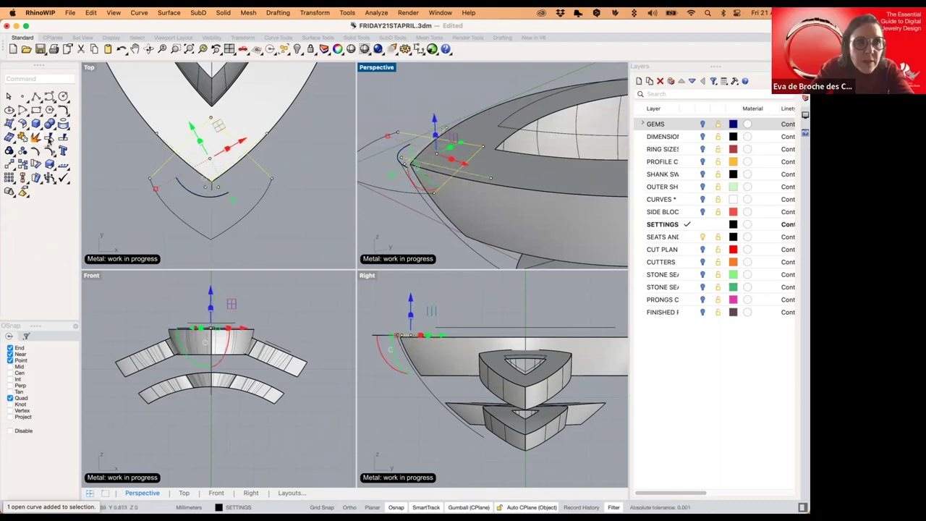
click(50, 138)
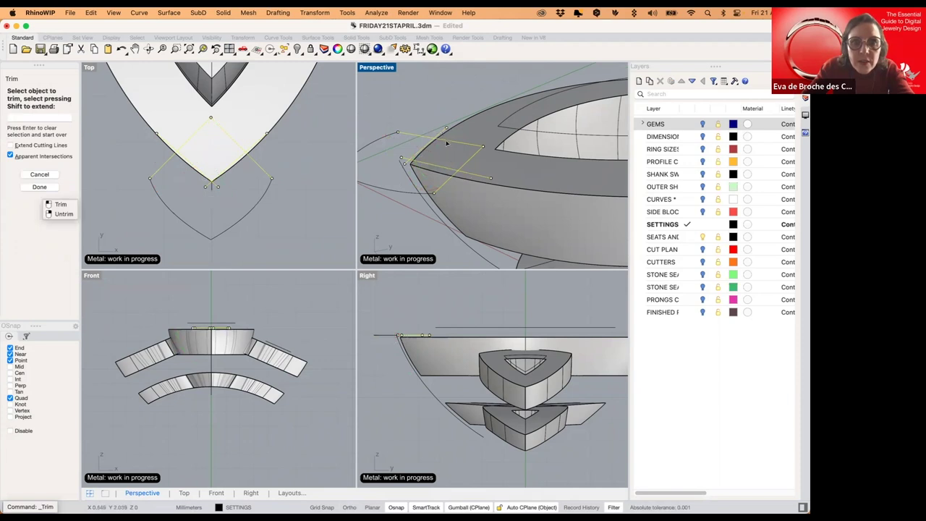
click(446, 143)
click(462, 164)
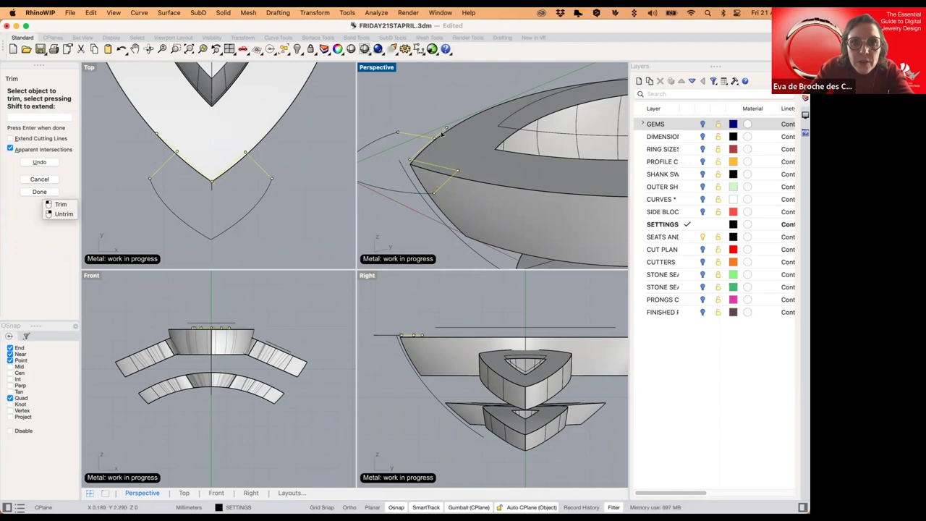
scroll(450, 131, down, 3)
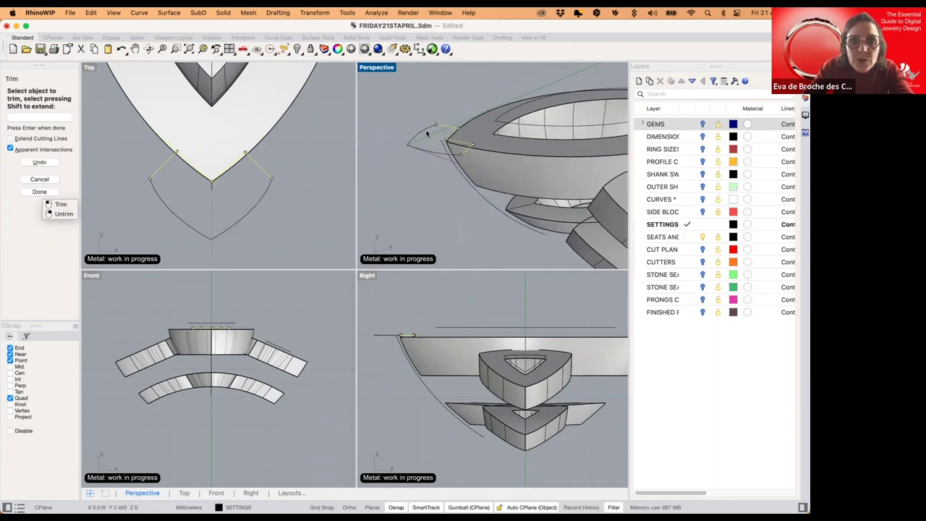
right_click(427, 133)
click(426, 132)
right_click(432, 150)
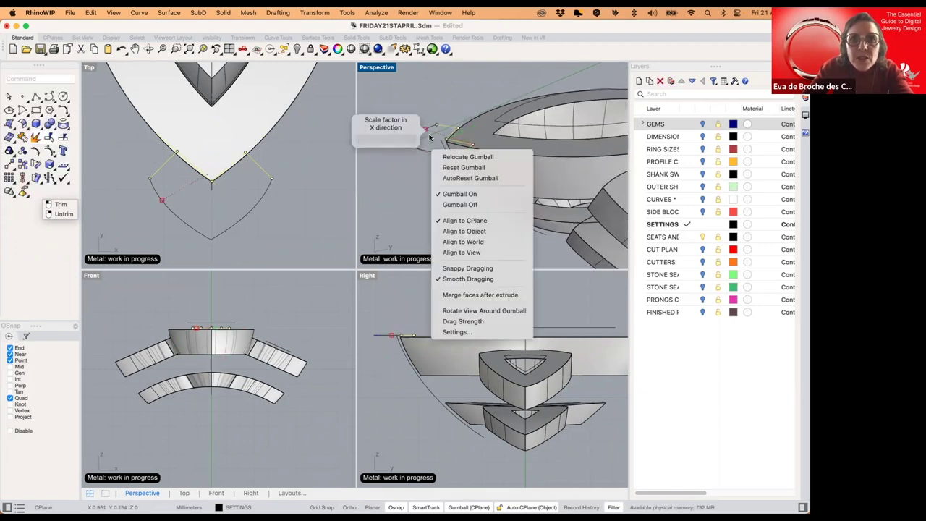
click(425, 141)
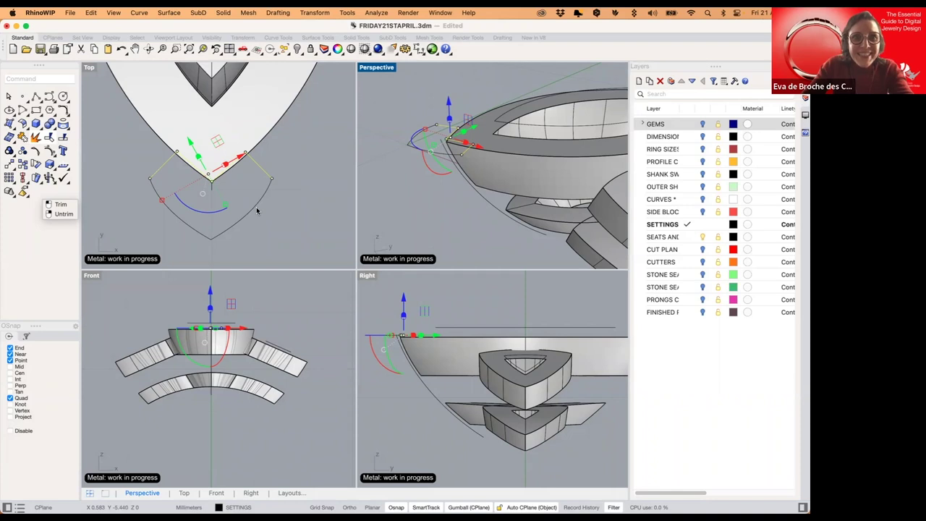
- Join the trimmed notch lines with the two curved outer edges into one closed prong profile
click(178, 222)
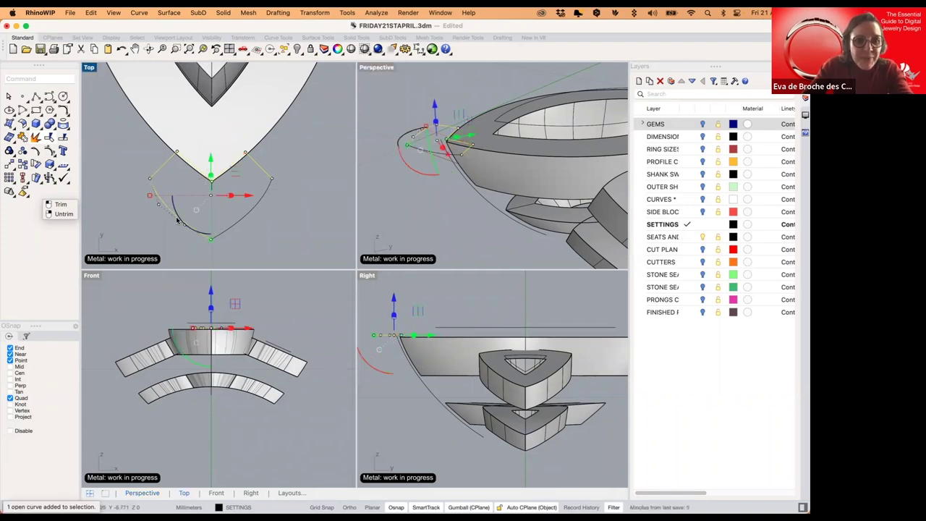
shift+click(226, 229)
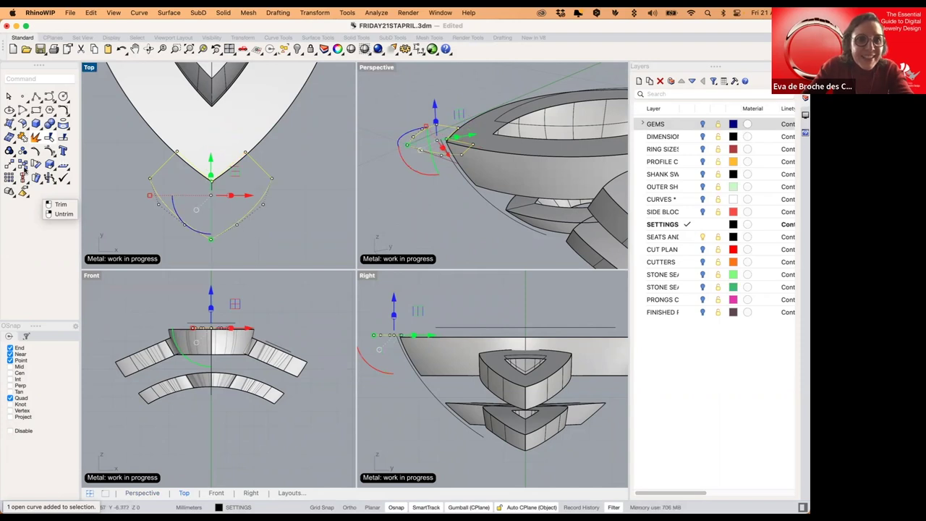
click(23, 136)
click(266, 198)
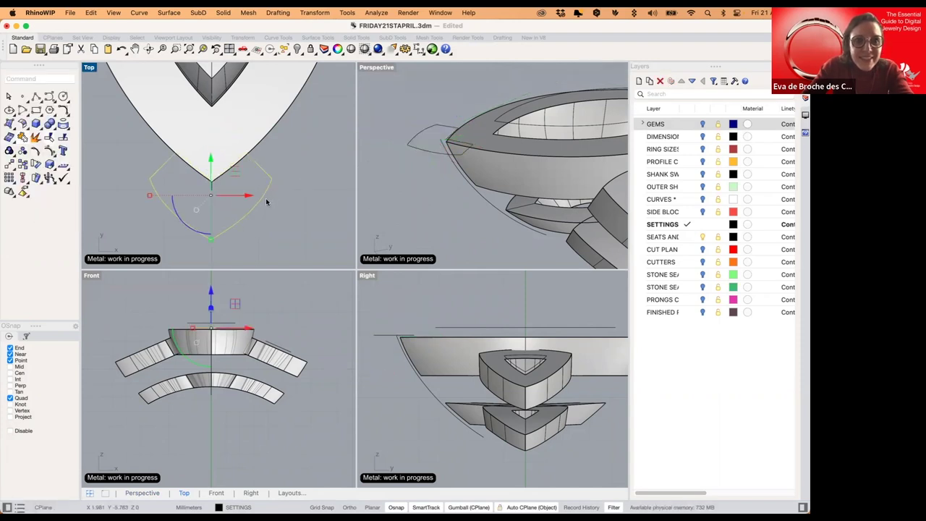
click(294, 201)
click(262, 200)
click(296, 201)
scroll(437, 177, down, 4)
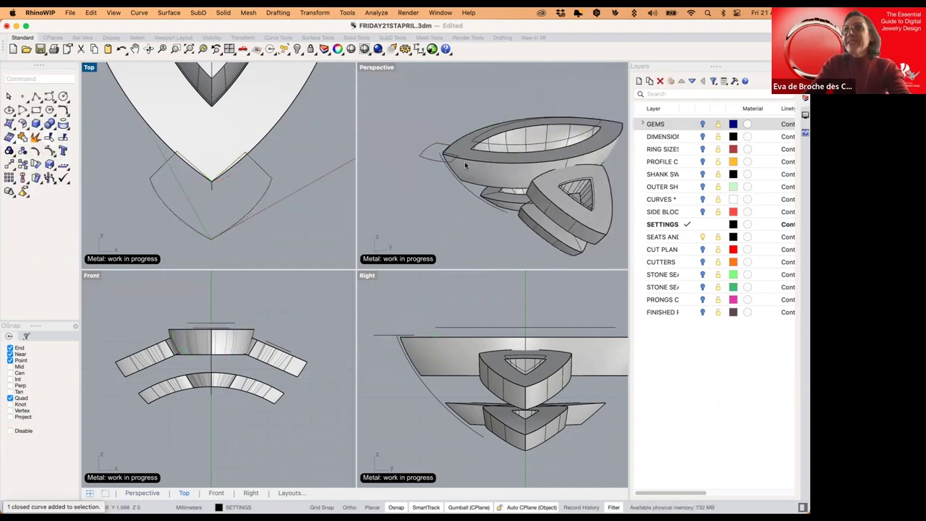
- Sweep the closed prong profile along the curved rail beside the setting with Sweep 1 Rail, using the Freeform frame style and unchanged cross sections
right_drag(461, 183, 461, 167)
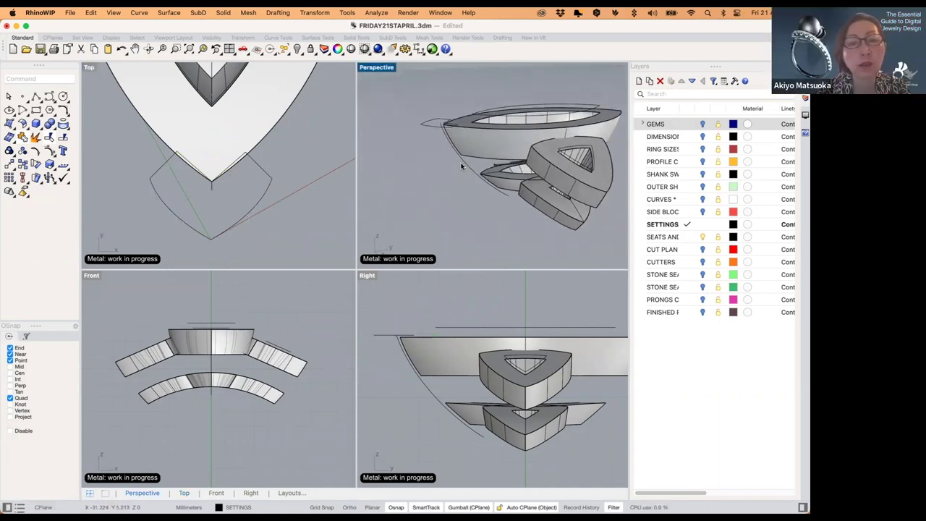
click(456, 155)
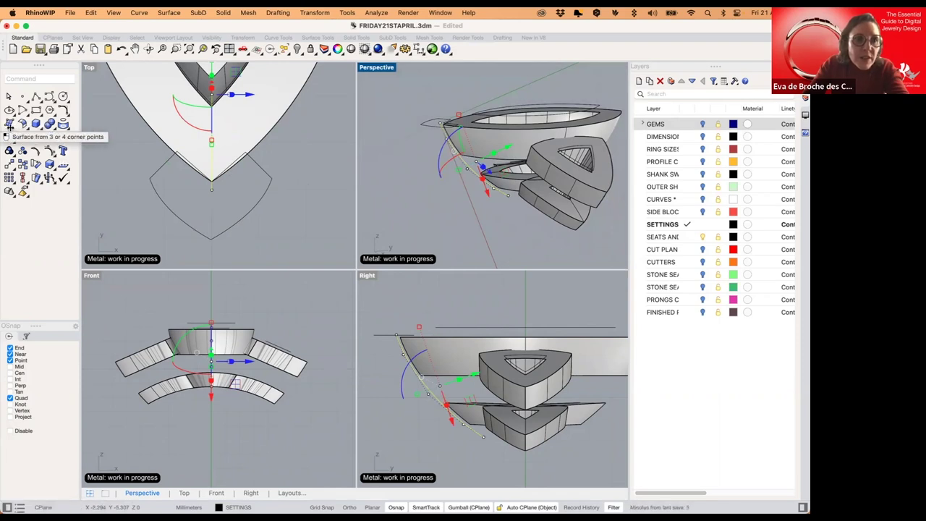
click(10, 127)
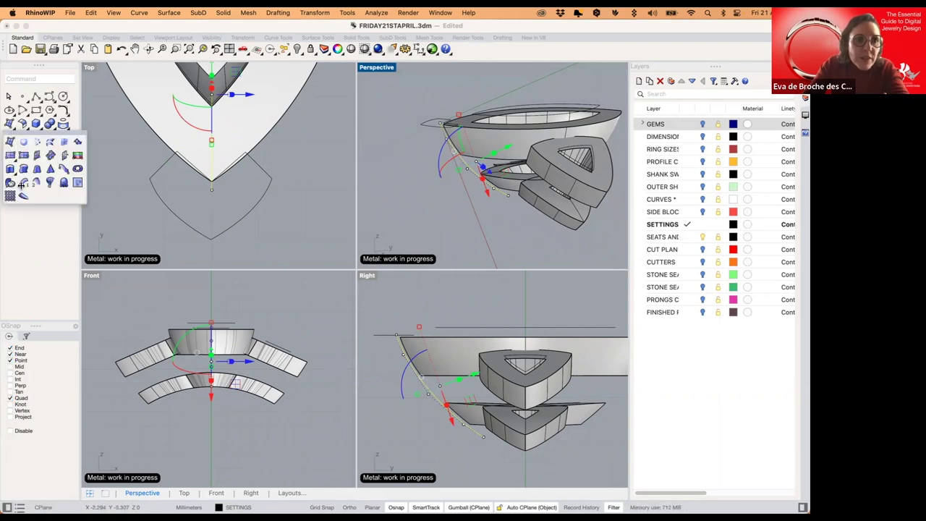
key(Return)
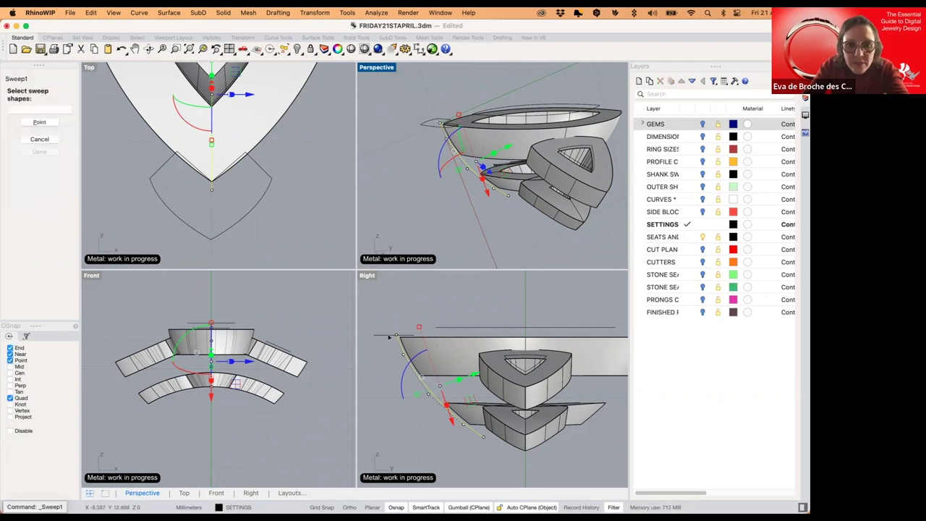
click(389, 349)
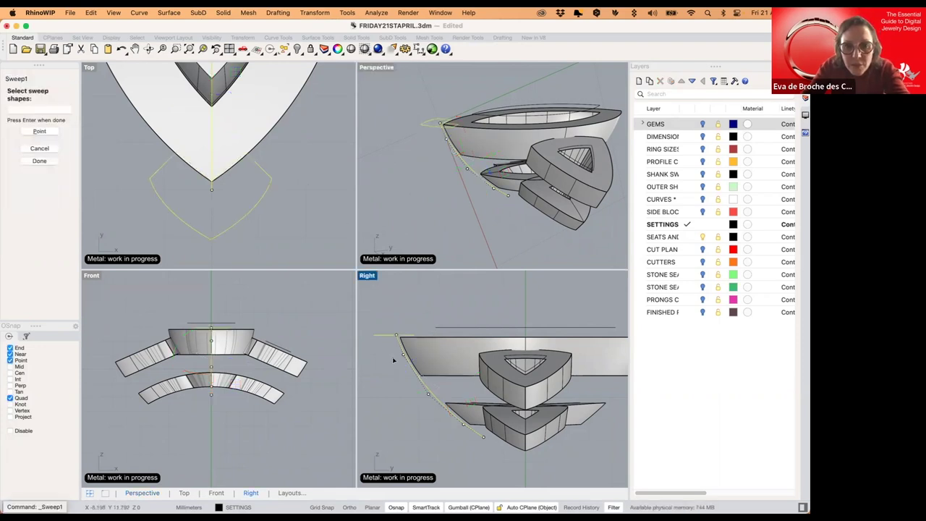
key(Return)
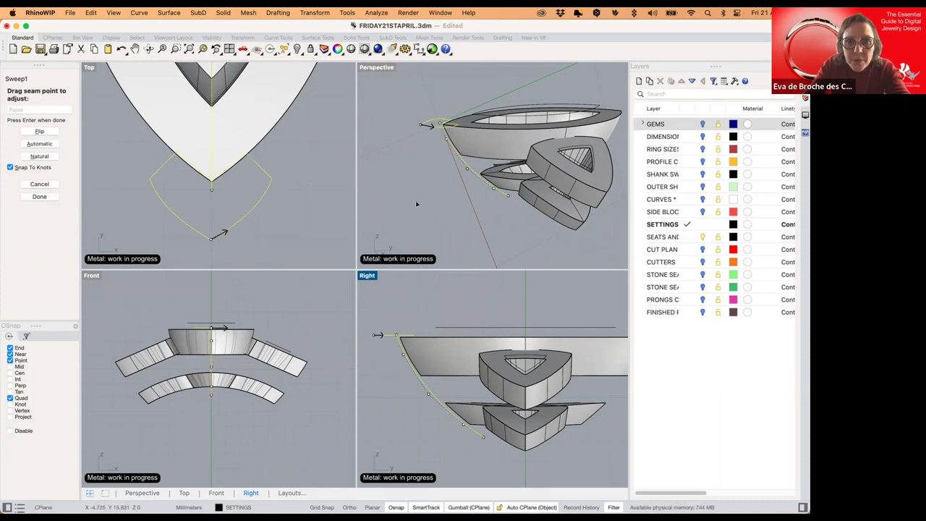
right_click(425, 200)
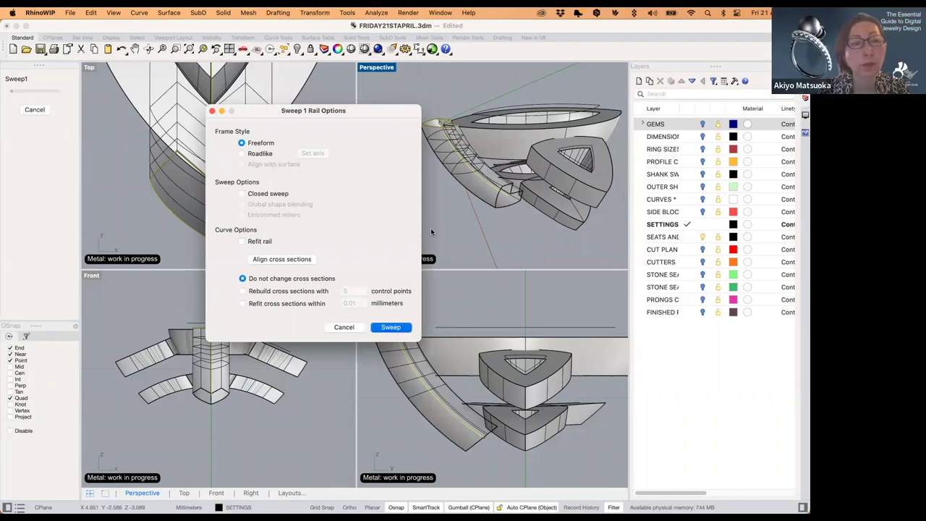
key(Return)
- Cap the planar holes at both ends of the swept prong to make it a closed solid
right_drag(424, 170, 437, 220)
scroll(461, 153, up, 7)
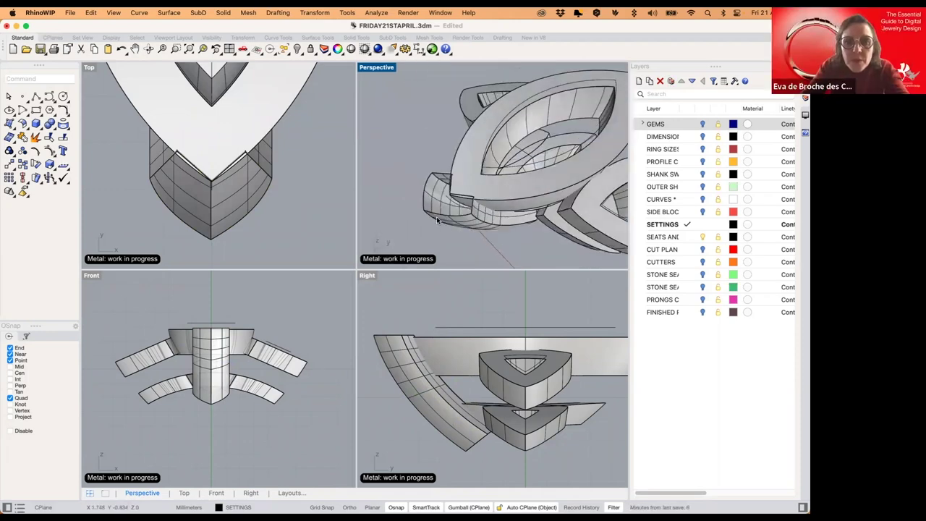
click(437, 221)
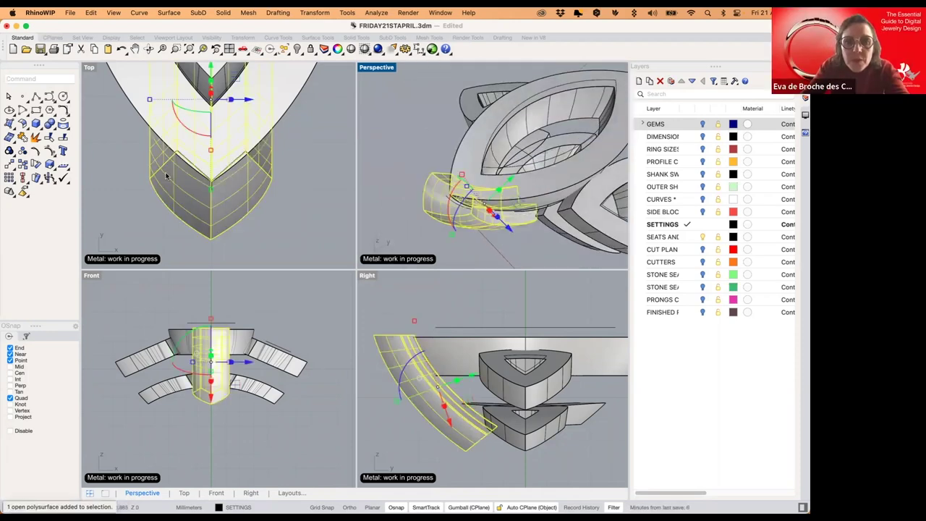
click(40, 130)
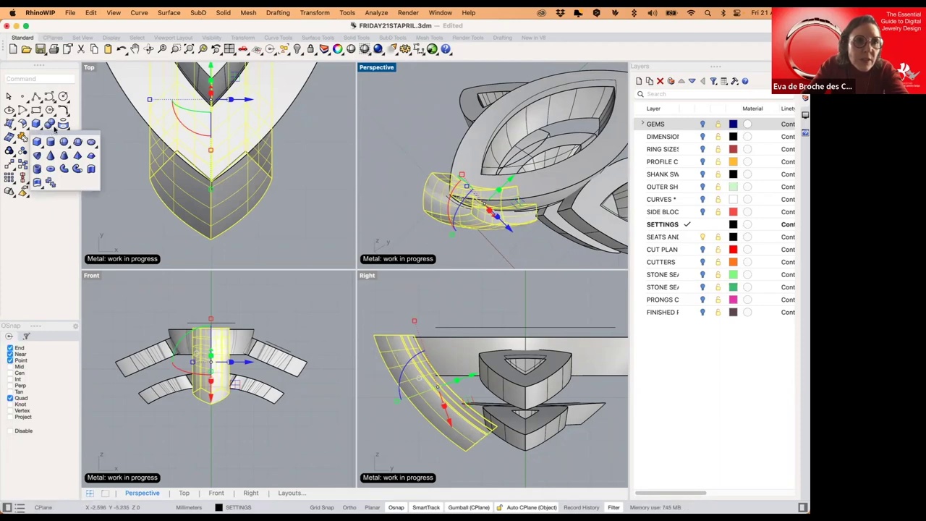
click(54, 129)
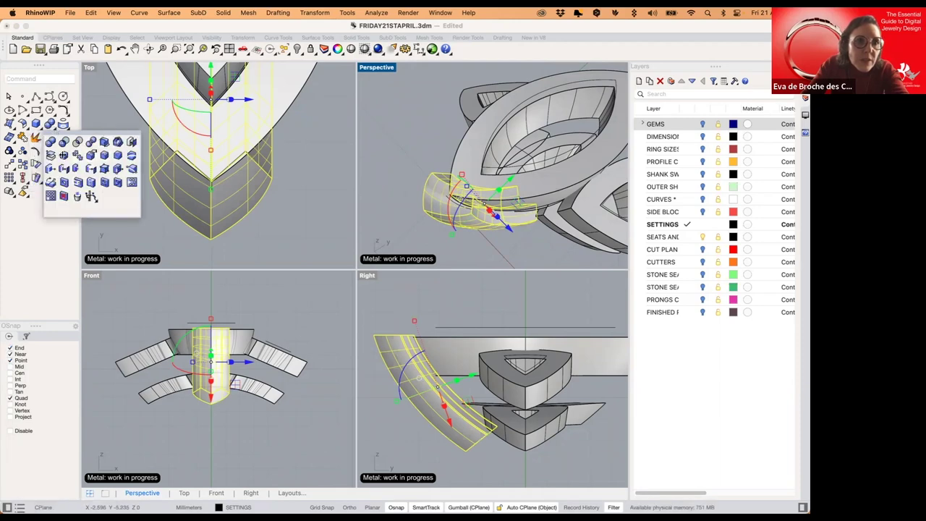
click(131, 142)
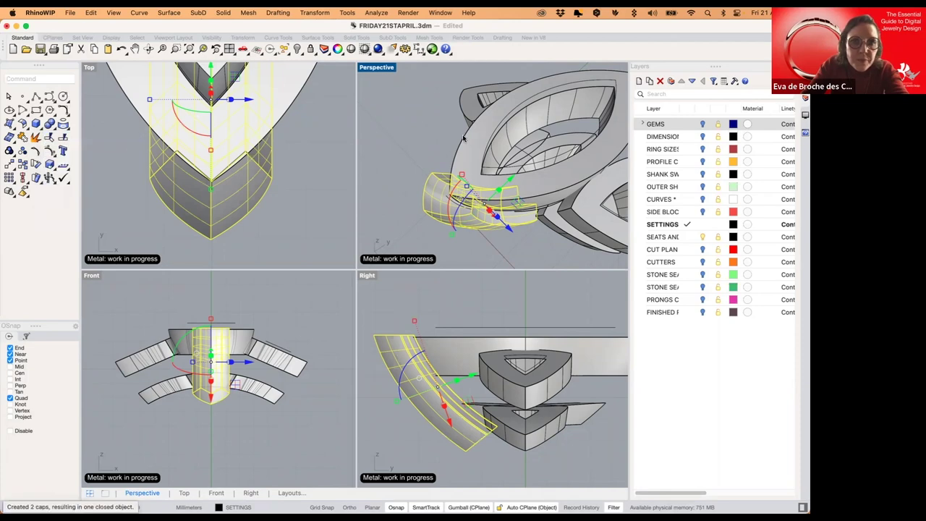
- Extrude the prong's upper end face straight up in the enlarged Perspective view so the prong rises above the setting's rim
right_drag(450, 163, 423, 149)
scroll(422, 148, up, 3)
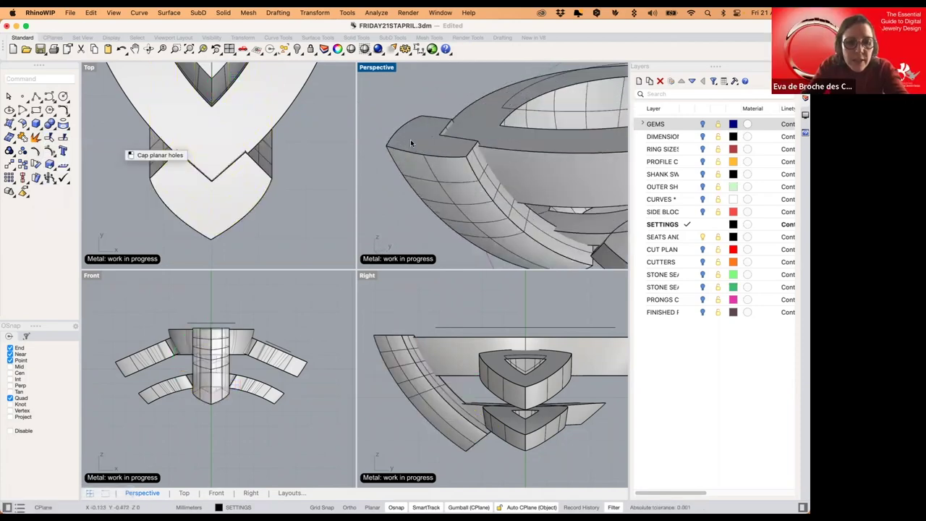
click(408, 141)
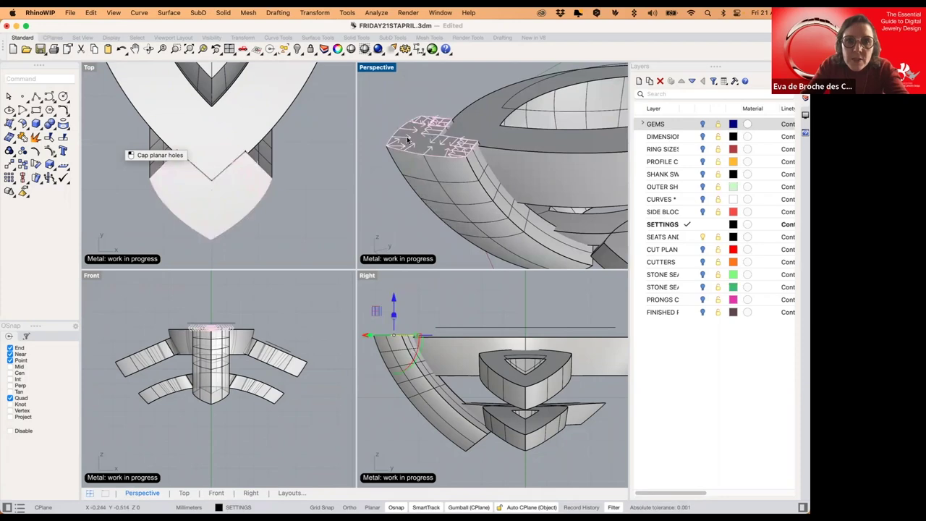
double_click(385, 70)
right_drag(428, 224, 415, 192)
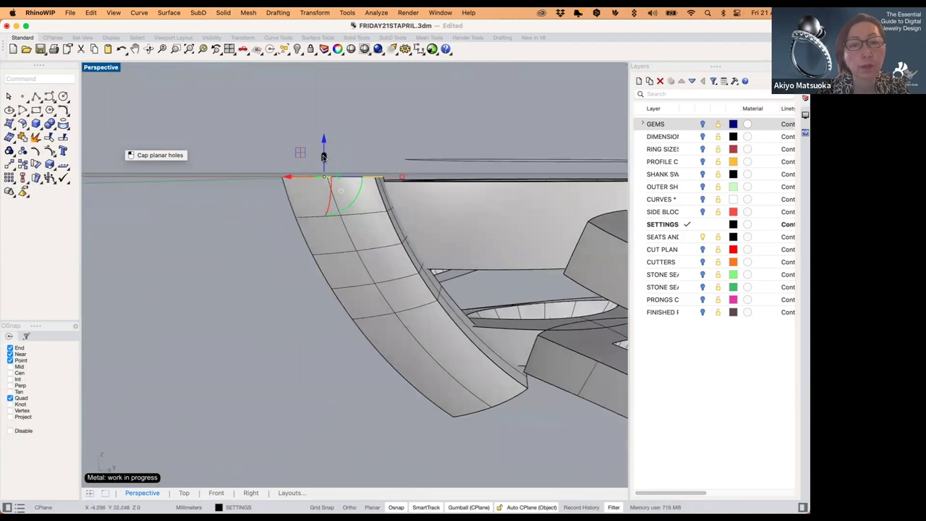
mouse_move(325, 156)
mouse_down()
mouse_move(326, 94)
mouse_move(416, 114)
mouse_up()
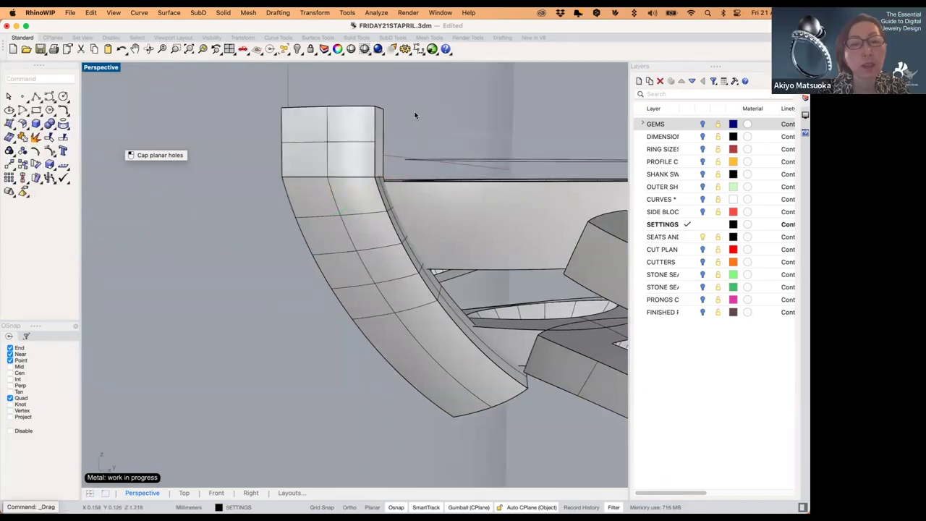
- Mirror a copy of the V-prong to the opposite tip of the marquise setting
right_drag(400, 167, 413, 224)
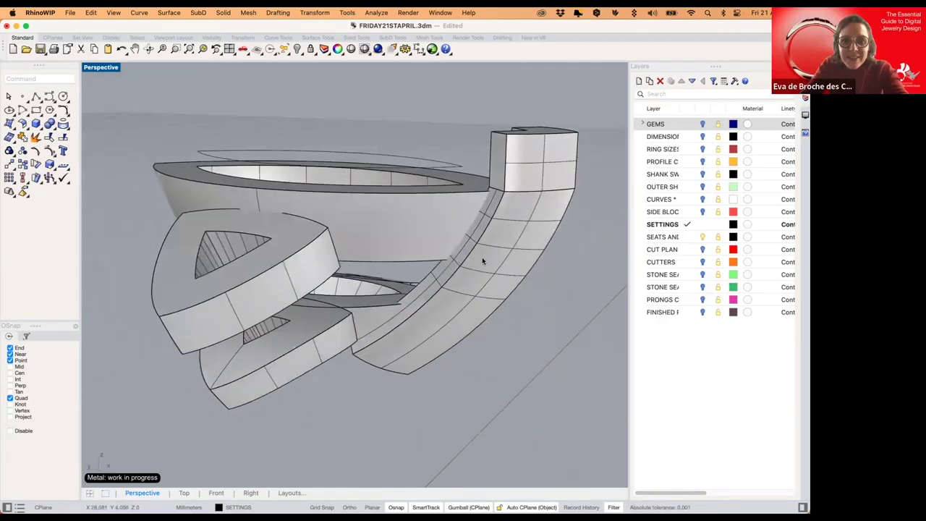
click(482, 257)
text(mirror)
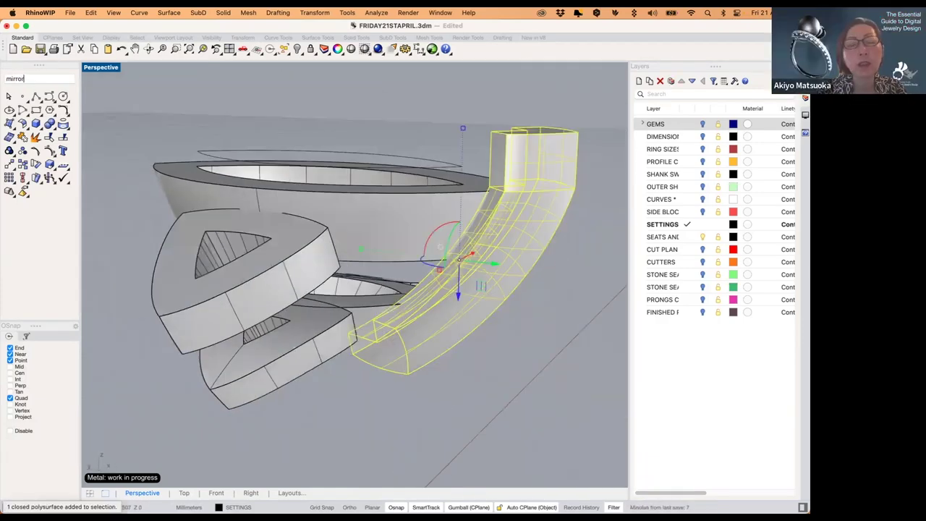
key(Return)
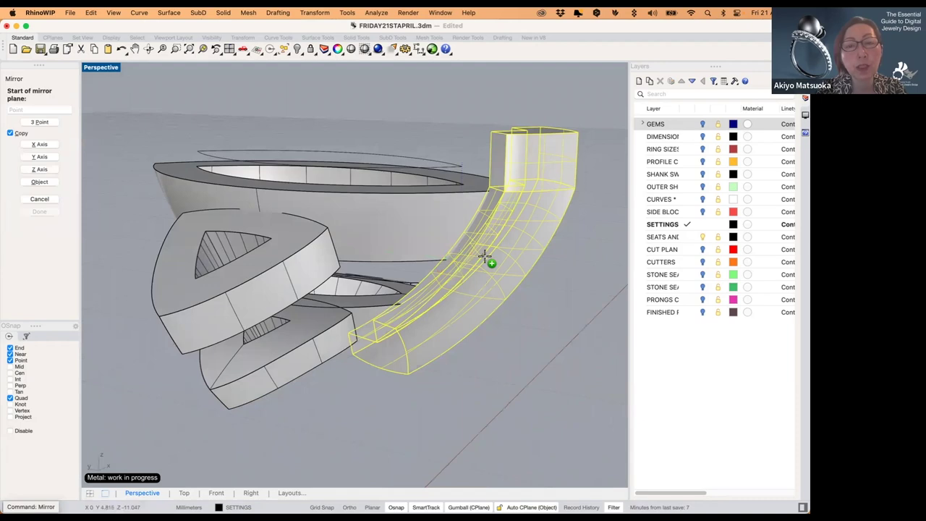
click(434, 306)
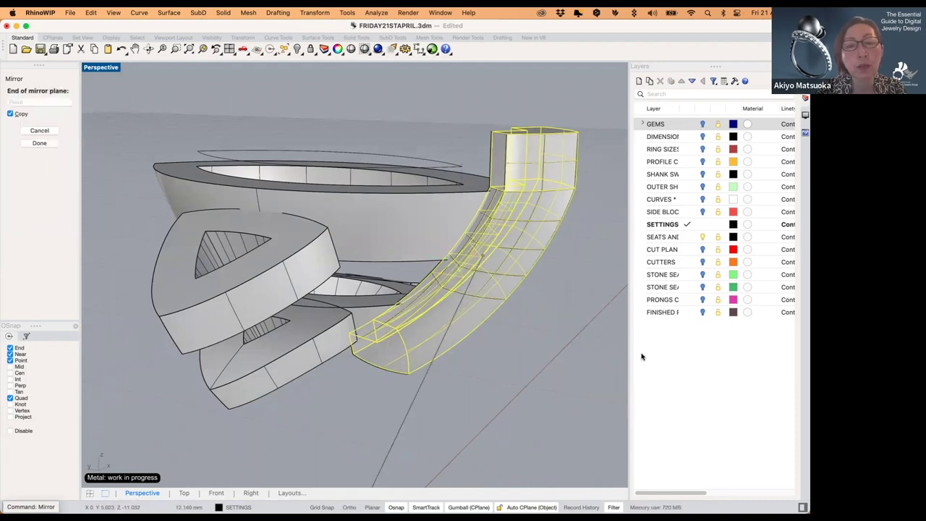
click(570, 339)
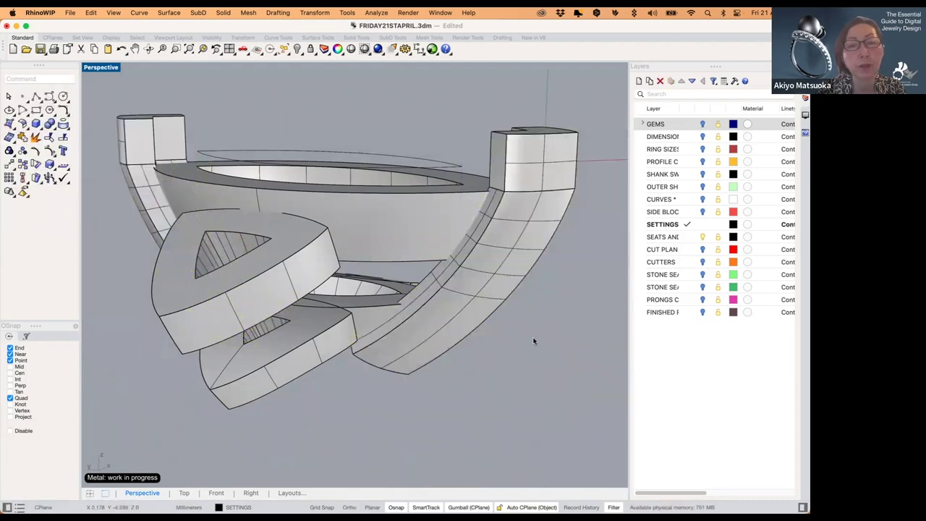
right_drag(534, 341, 503, 363)
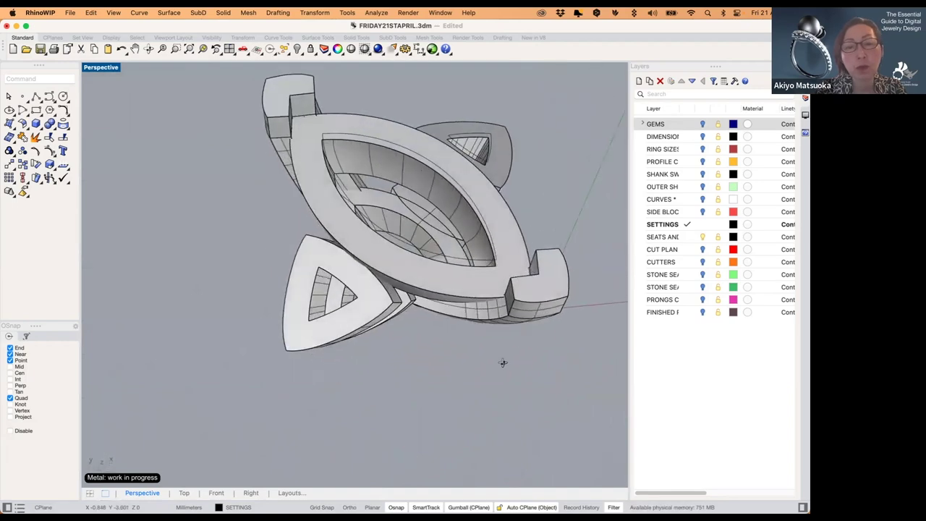
- Show the GEMS layer and examine how both V-prongs fit around the marquise stone and side settings from several angles
click(702, 124)
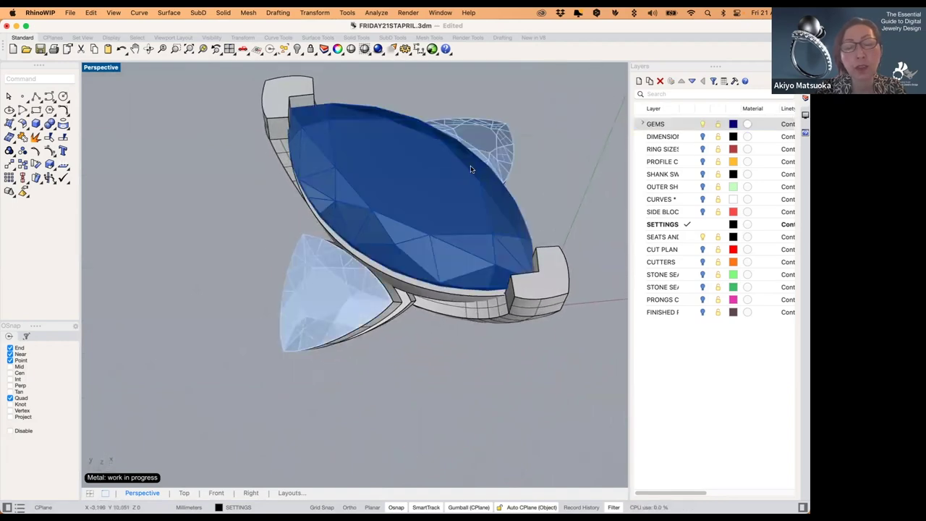
right_drag(458, 167, 383, 192)
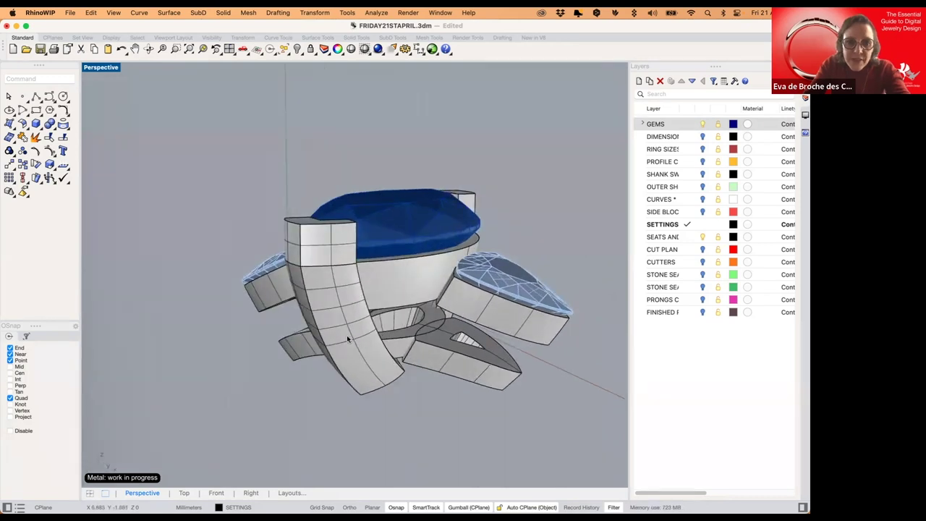
right_drag(347, 335, 366, 345)
scroll(366, 346, left, 2)
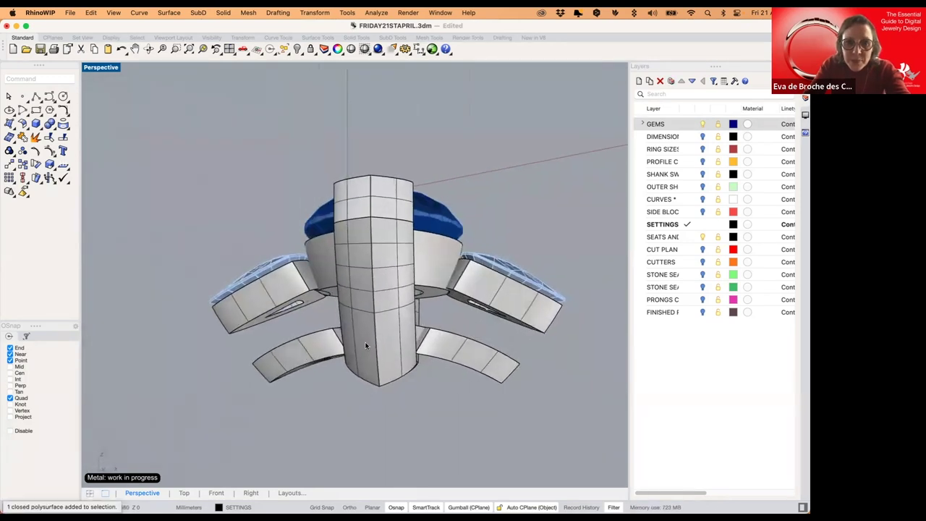
click(368, 341)
shift+click(418, 308)
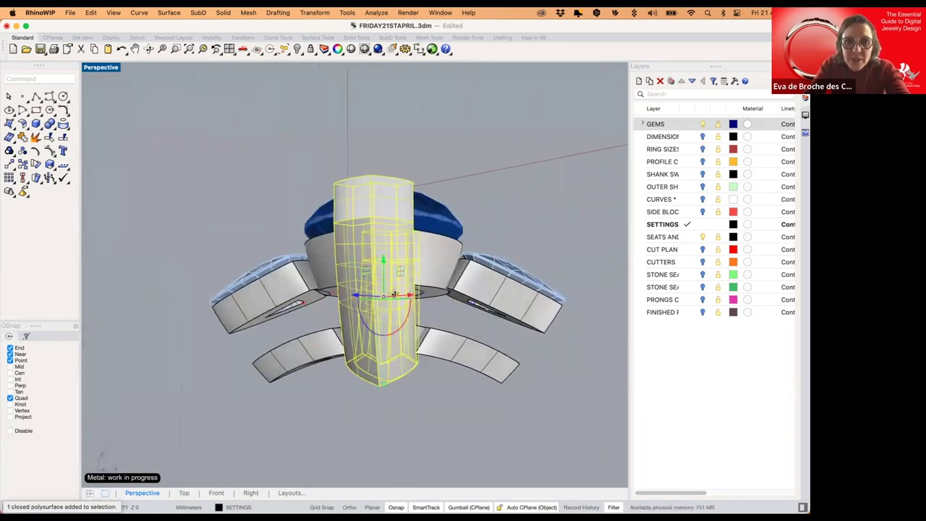
right_drag(393, 293, 352, 292)
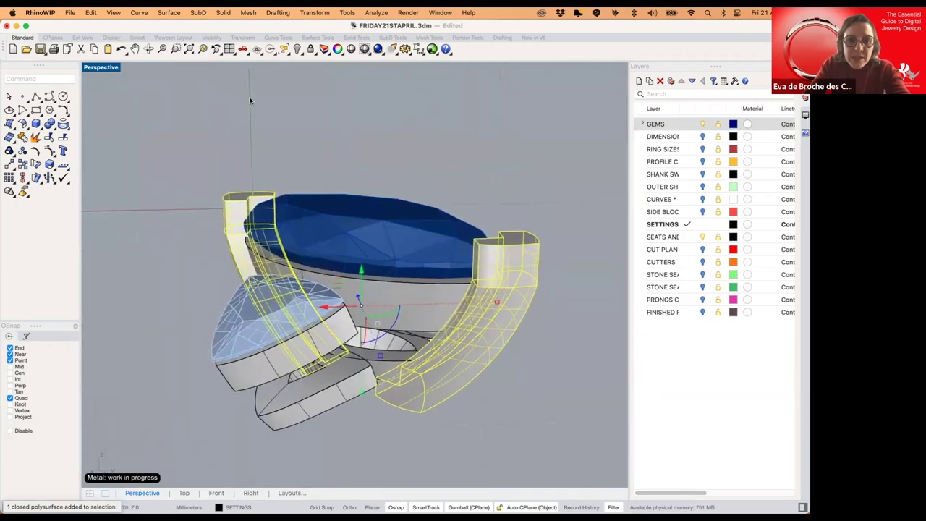
click(333, 141)
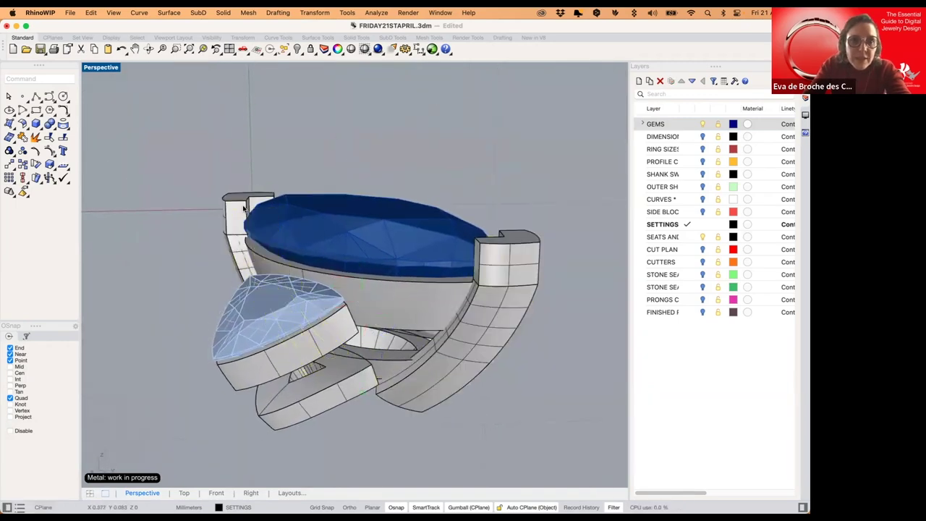
- Apply Cage Edit to one V-prong using a bounding-box cage with 4 points and degree 3 in each direction, editing the global region
click(244, 209)
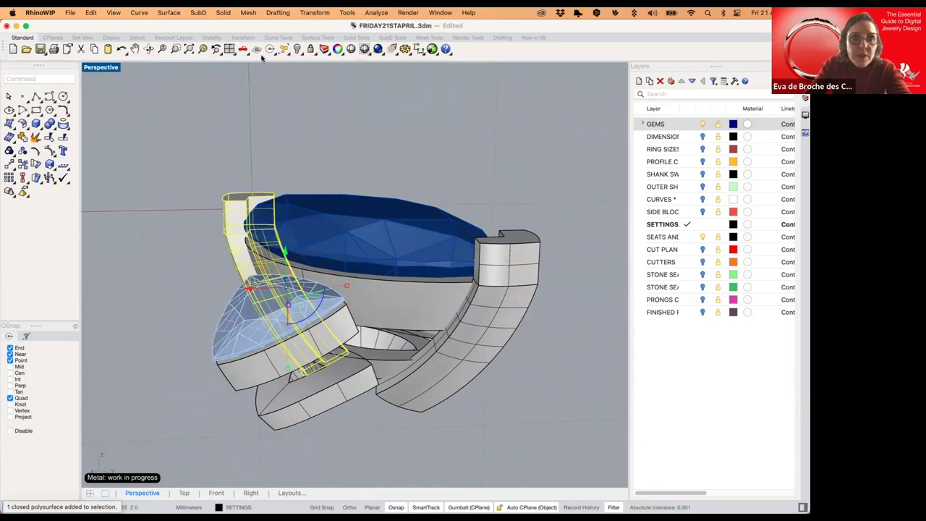
middle_click(259, 106)
click(259, 108)
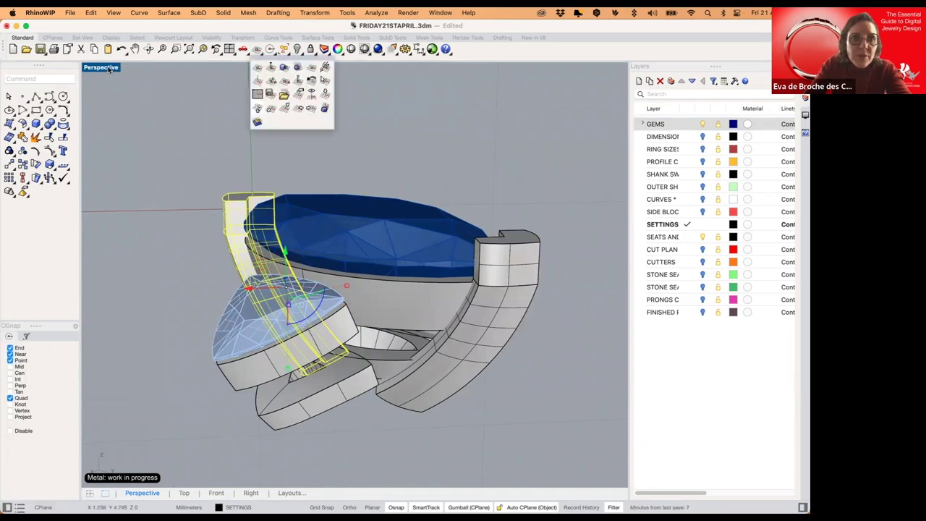
double_click(108, 69)
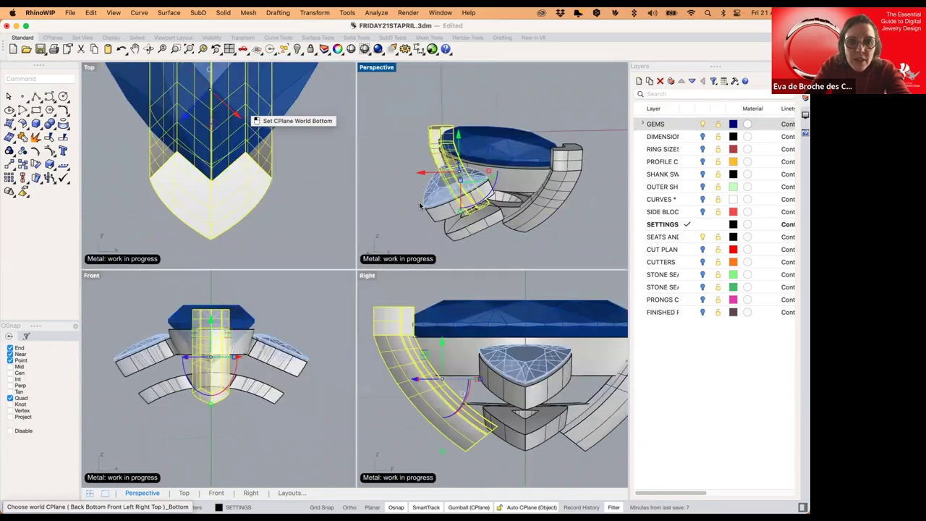
click(313, 13)
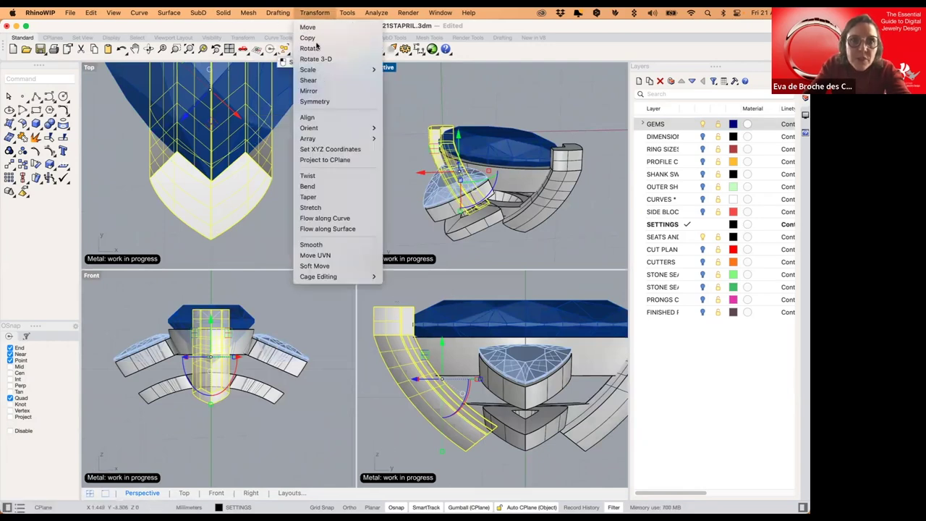
mouse_move(331, 275)
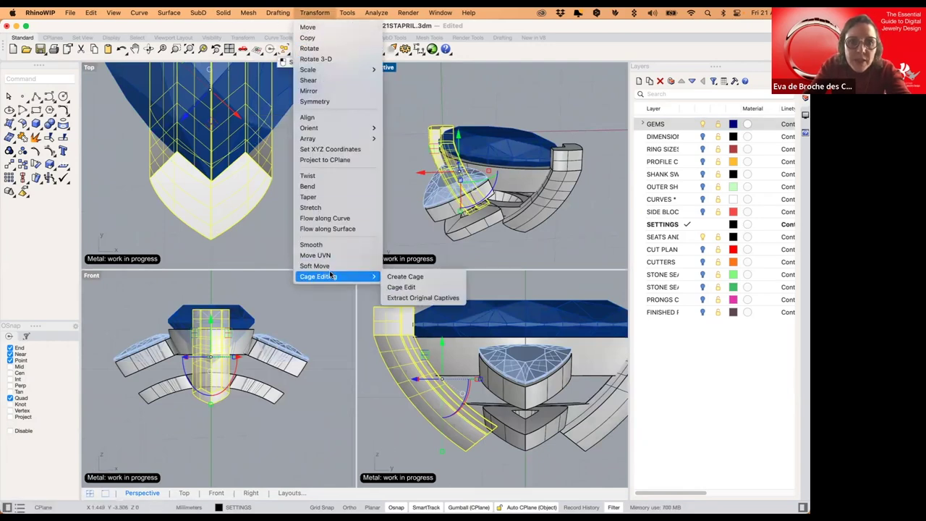
click(416, 287)
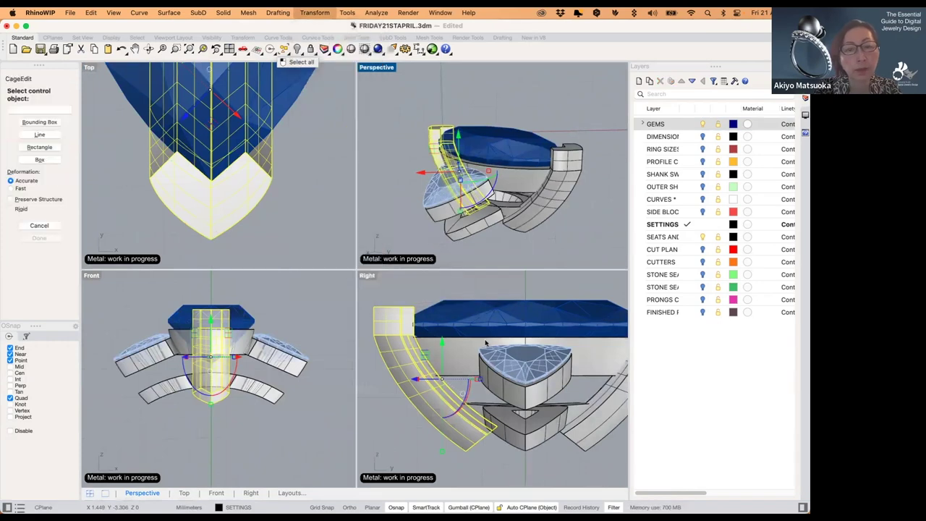
click(39, 136)
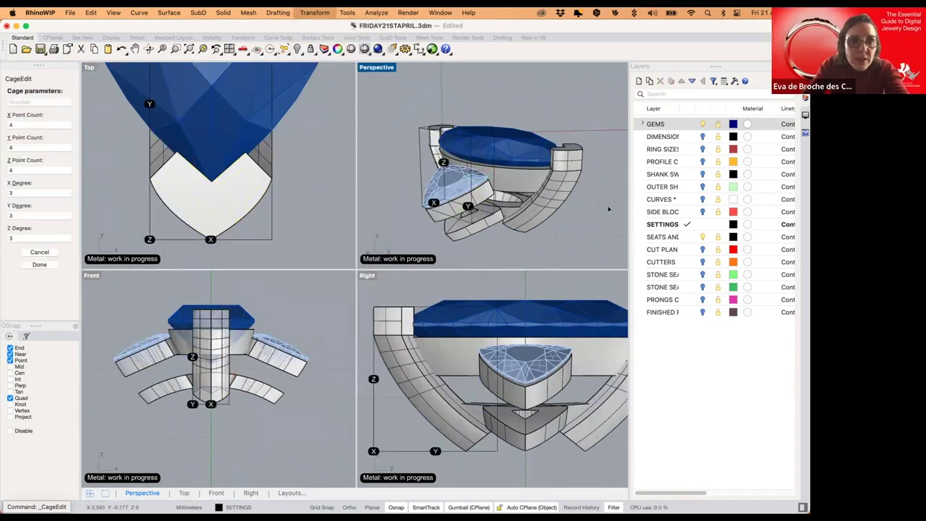
key(Return)
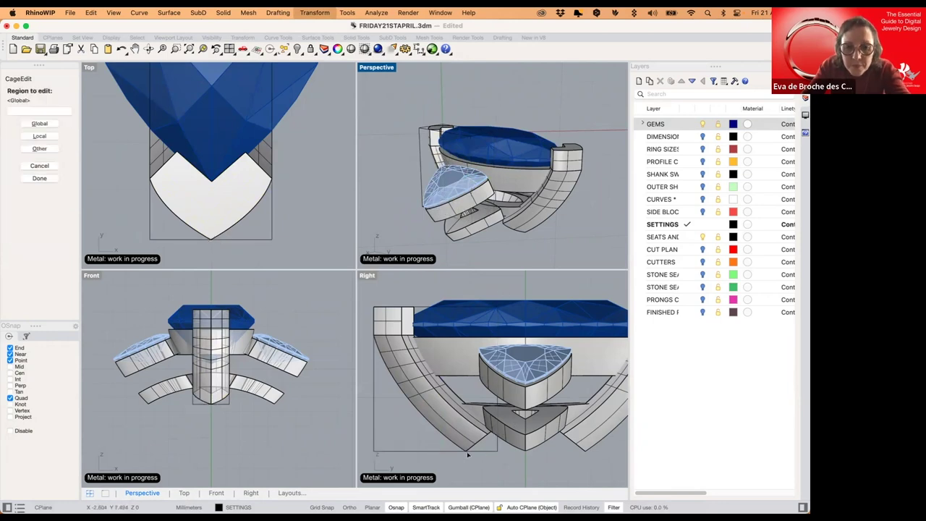
key(Return)
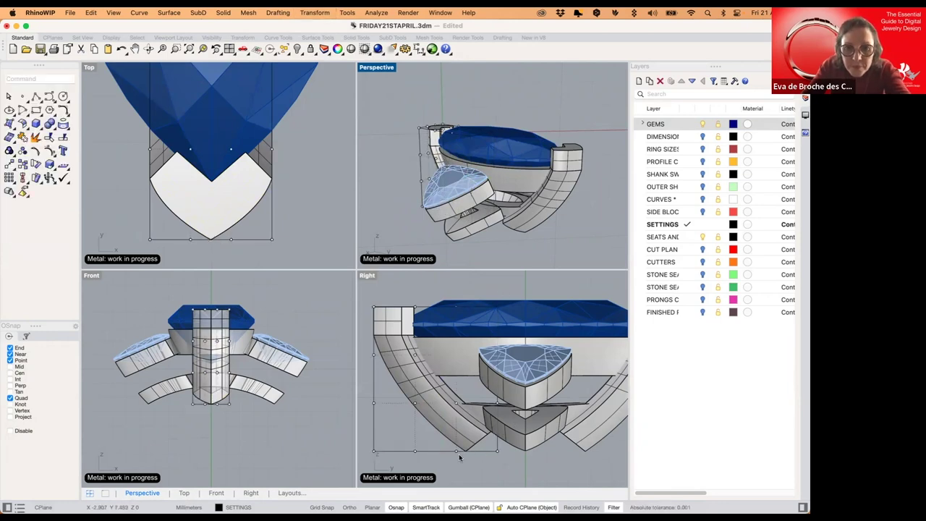
- Taper the prong's lower end by scaling in the inner lower cage points, then those points together with the adjacent lower column
click(506, 404)
drag(506, 404, 439, 466)
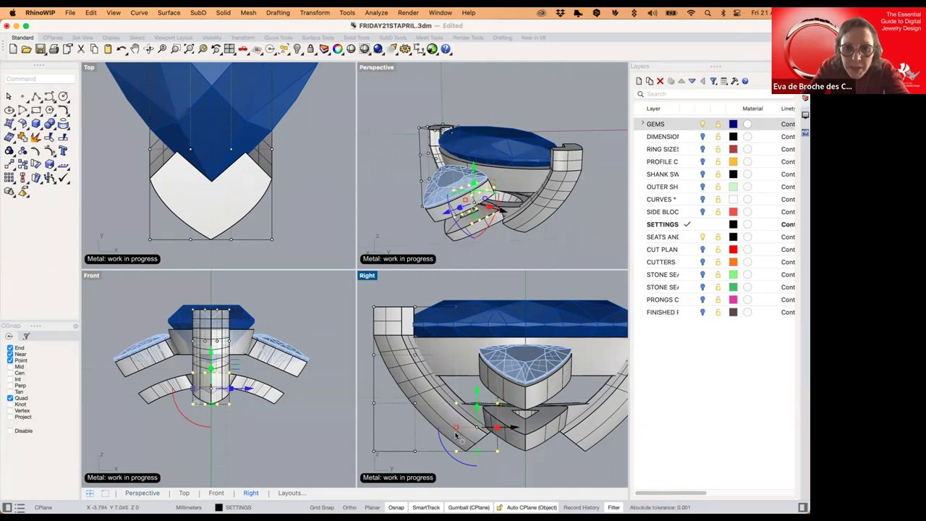
mouse_move(457, 427)
mouse_down()
mouse_move(467, 433)
mouse_move(455, 425)
mouse_up()
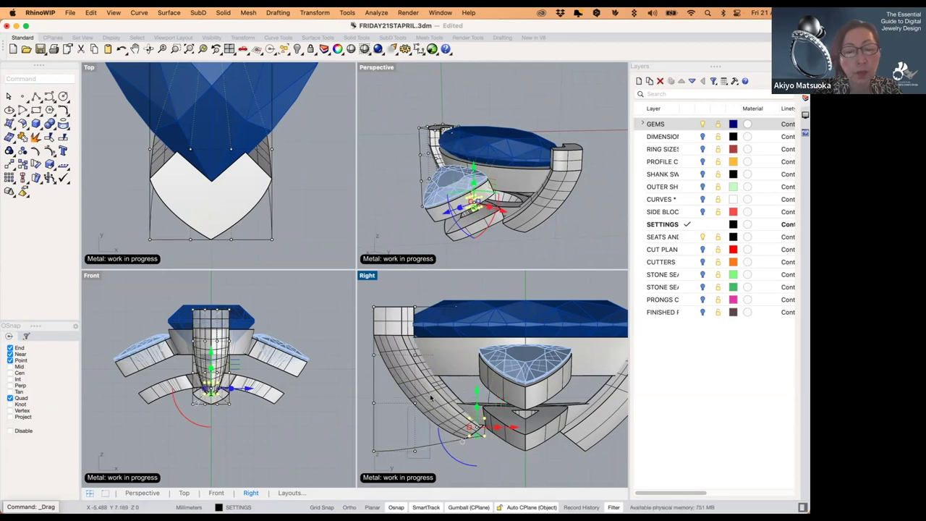
shift+drag(430, 397, 431, 395)
scroll(213, 374, up, 4)
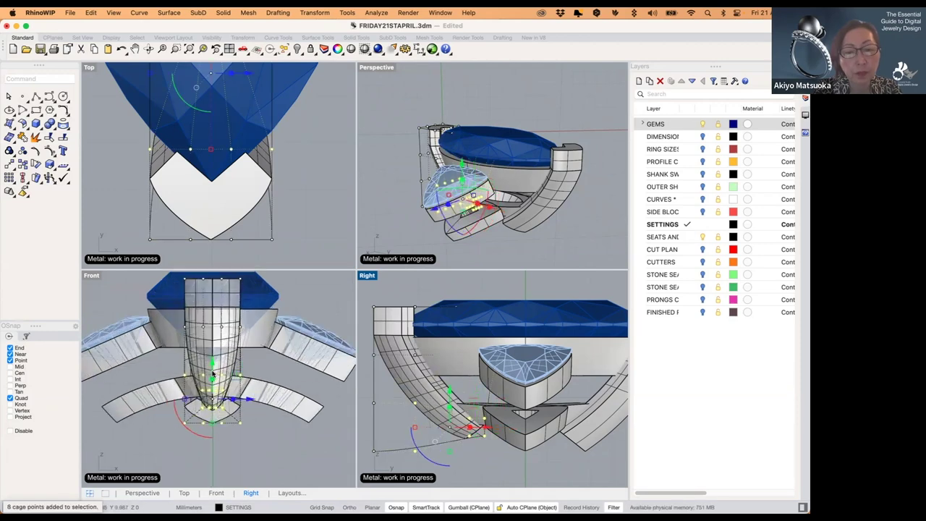
scroll(212, 374, up, 2)
drag(418, 427, 424, 430)
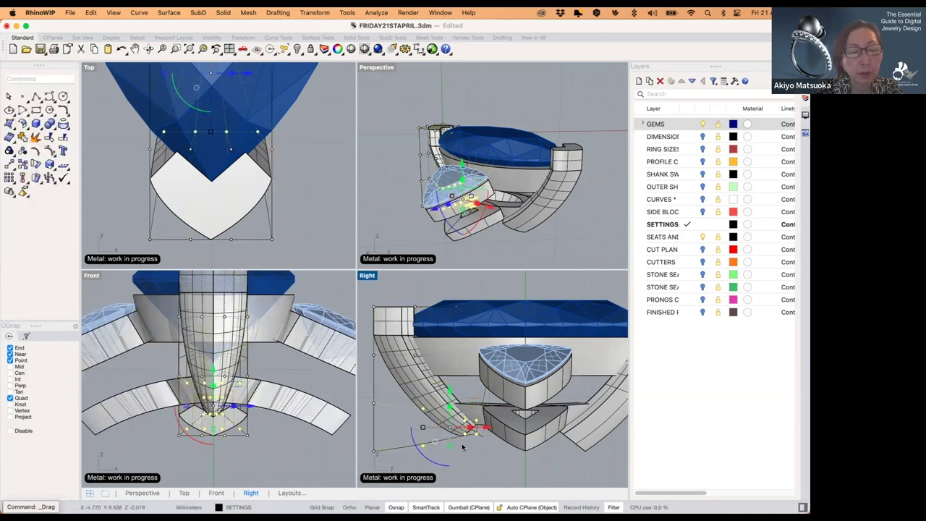
- Move the scaled cage points slightly down and adjust the lower middle column in the Right view to refine the prong's curve
drag(475, 407, 497, 461)
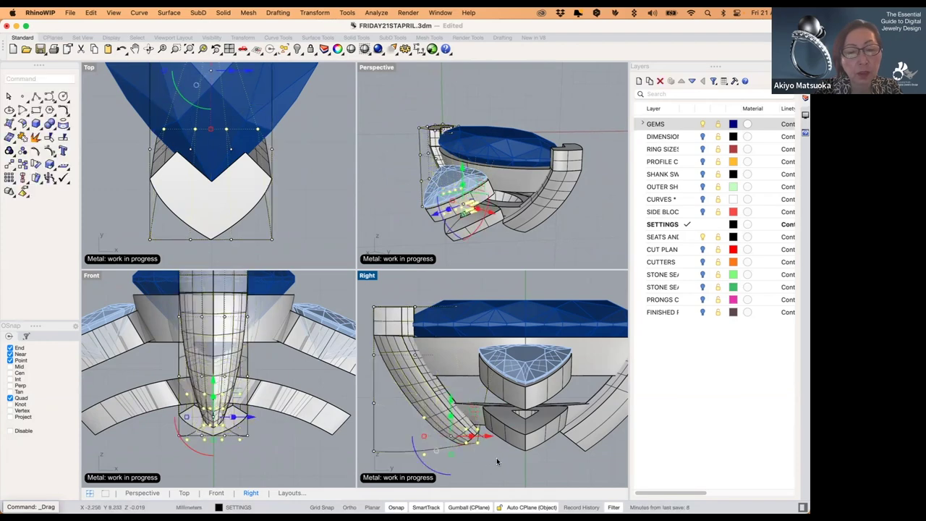
key(Escape)
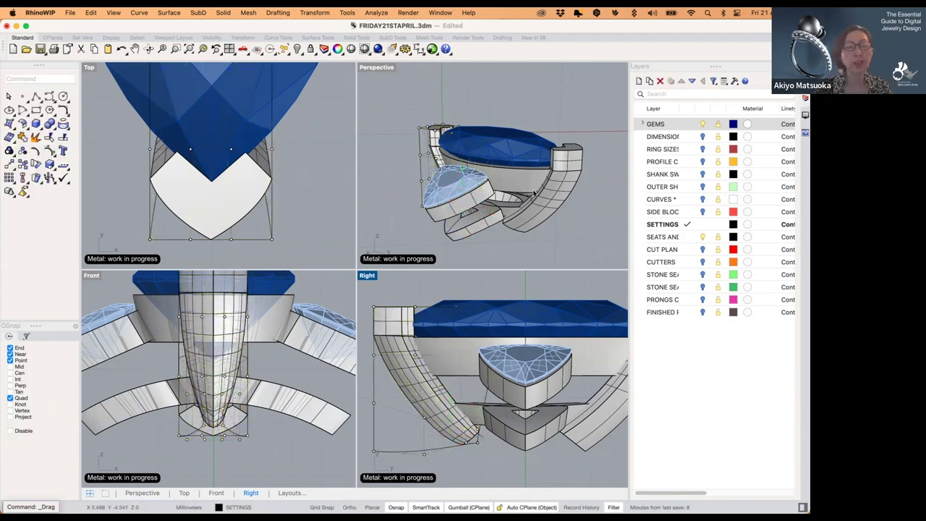
right_drag(534, 192, 493, 182)
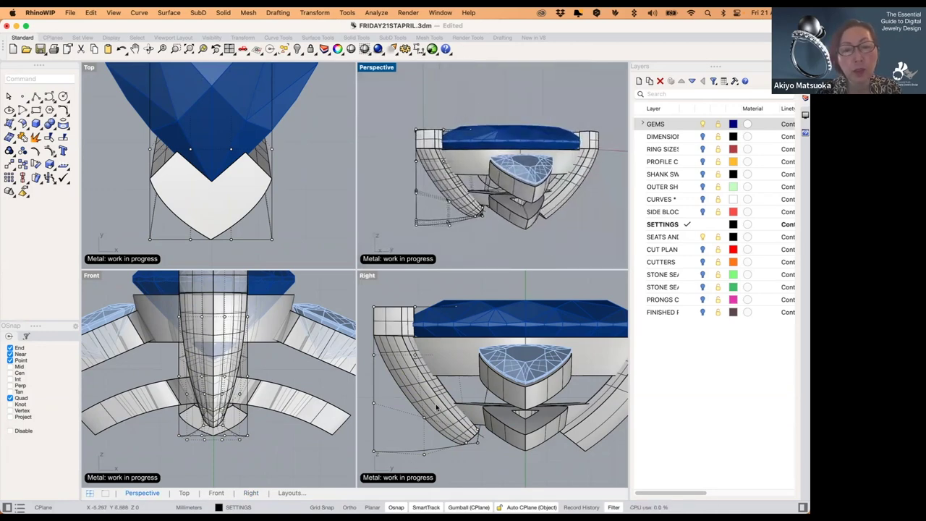
drag(411, 465, 452, 398)
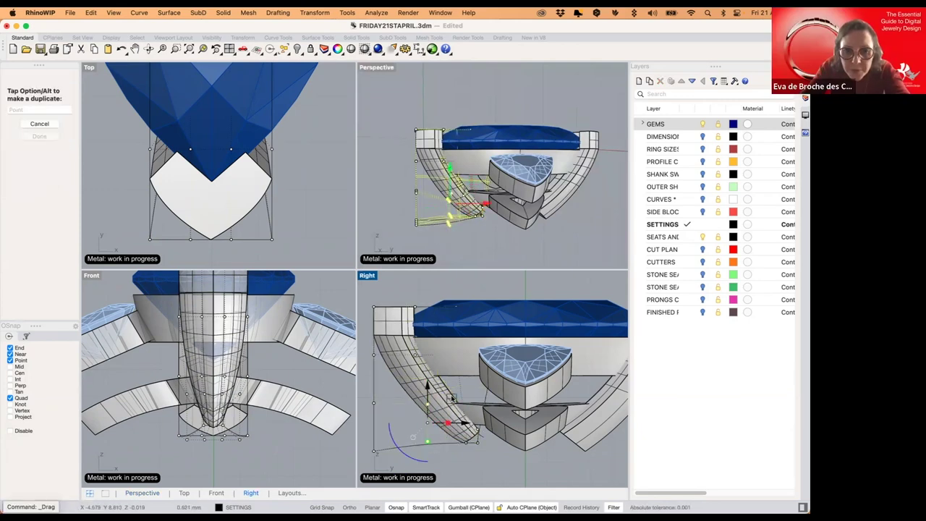
click(460, 465)
- Delete the control cage around the tapered prong and the old untapered prong at the opposite tip
scroll(453, 436, down, 6)
drag(426, 430, 396, 445)
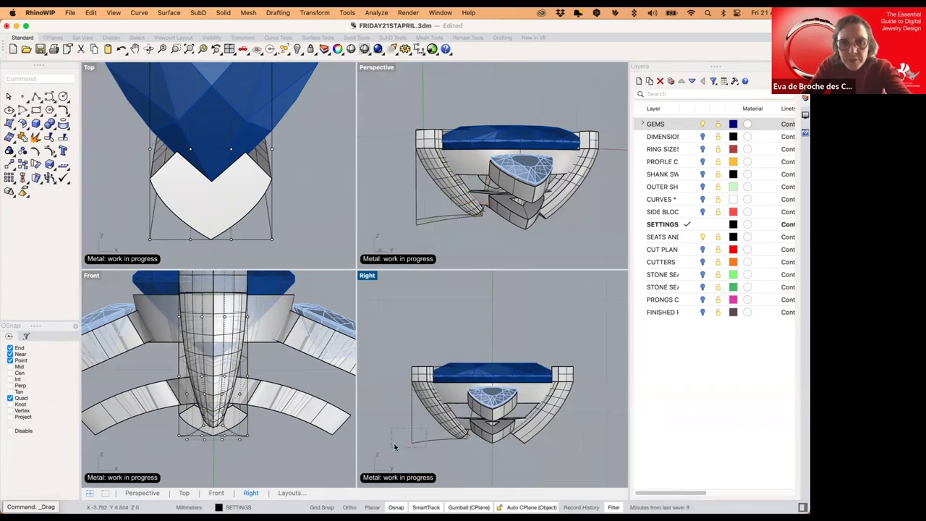
key(Delete)
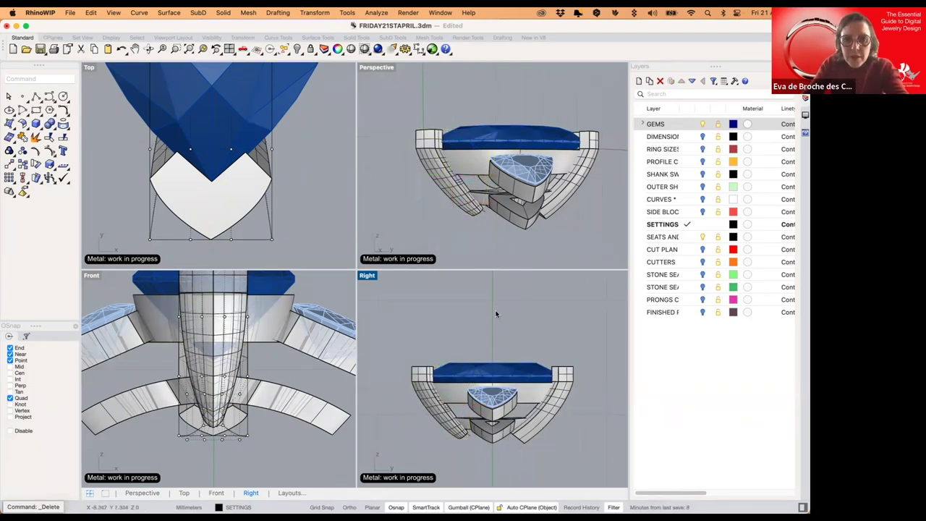
click(561, 391)
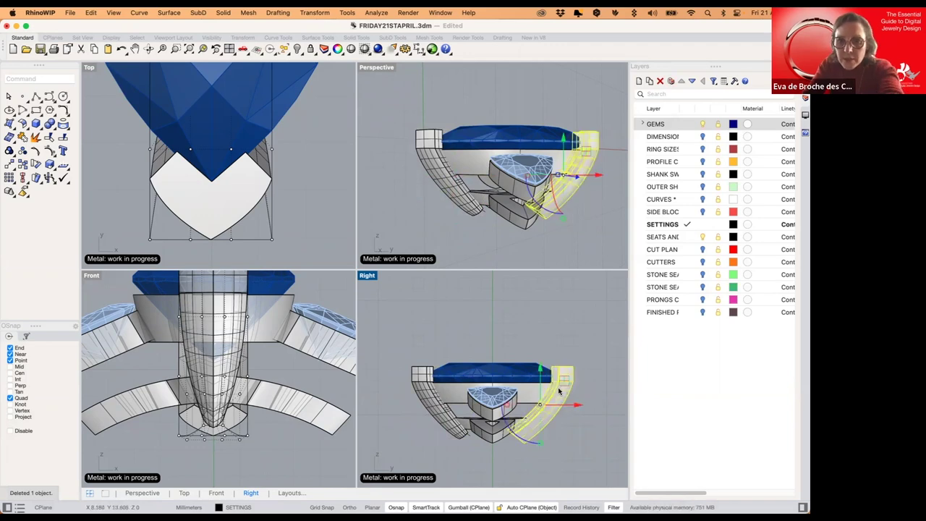
key(Delete)
- Mirror a copy of the tapered prong to the opposite tip in the Right view, across the vertical plane through the origin (0)
click(438, 417)
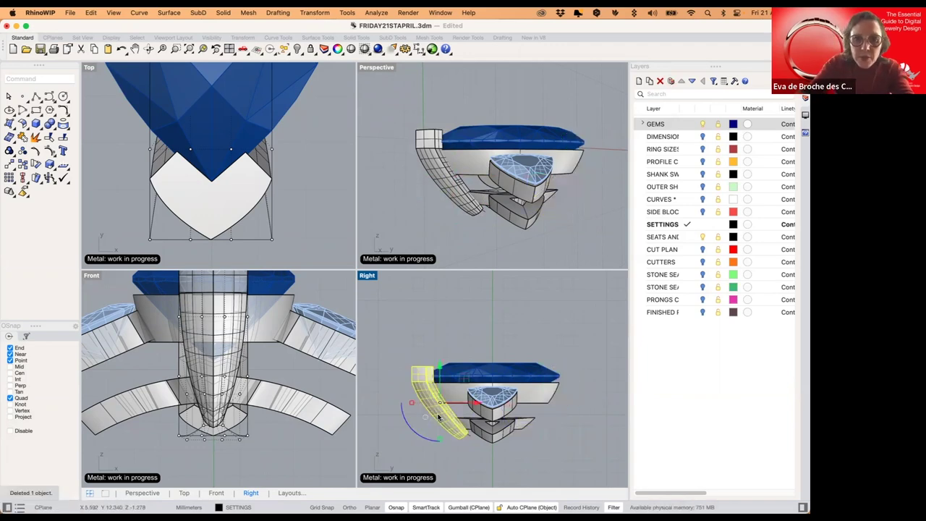
text(mirror)
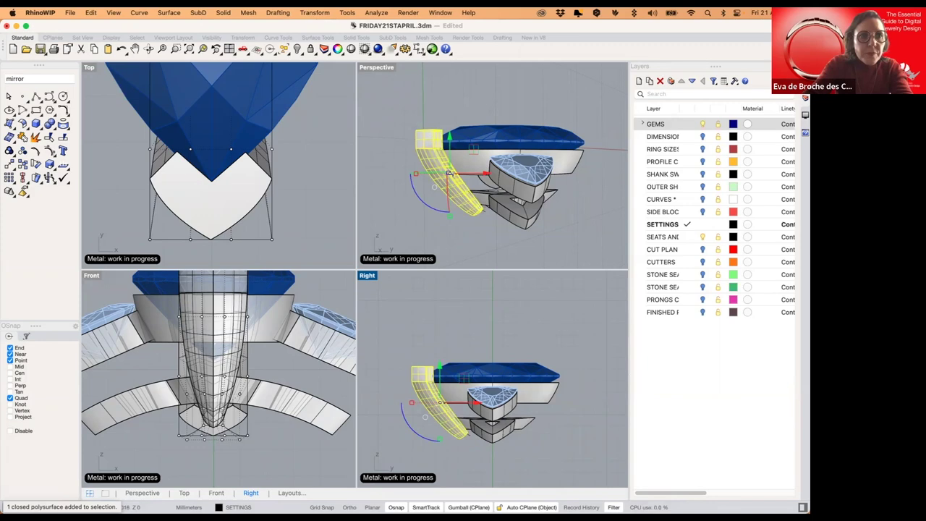
key(Return)
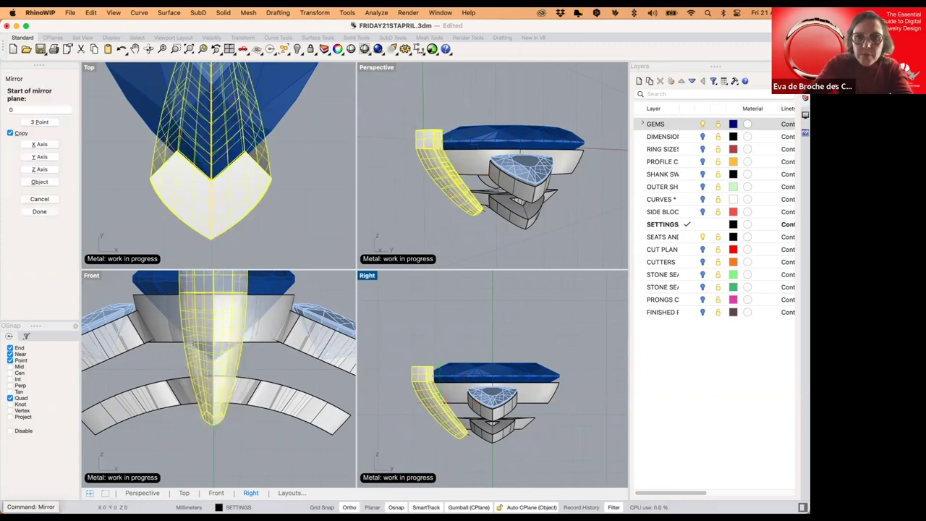
key(Return)
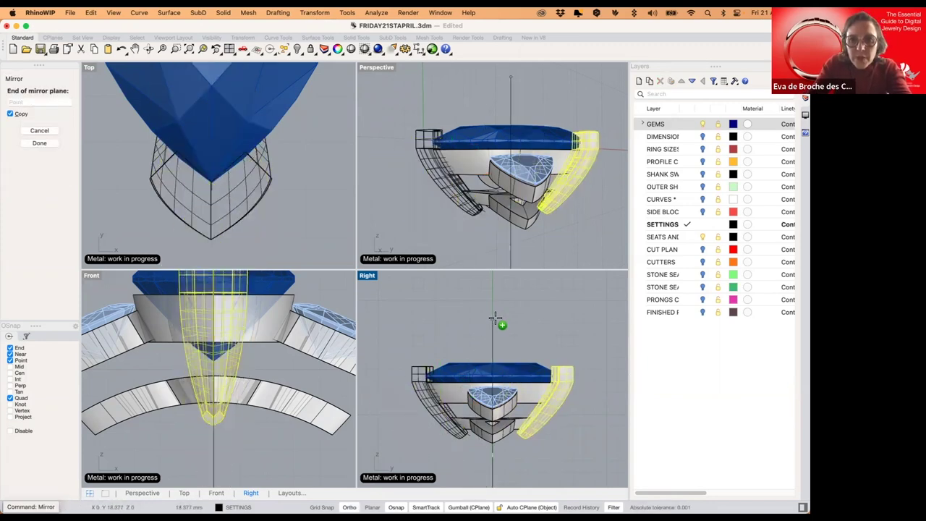
click(494, 319)
key(Escape)
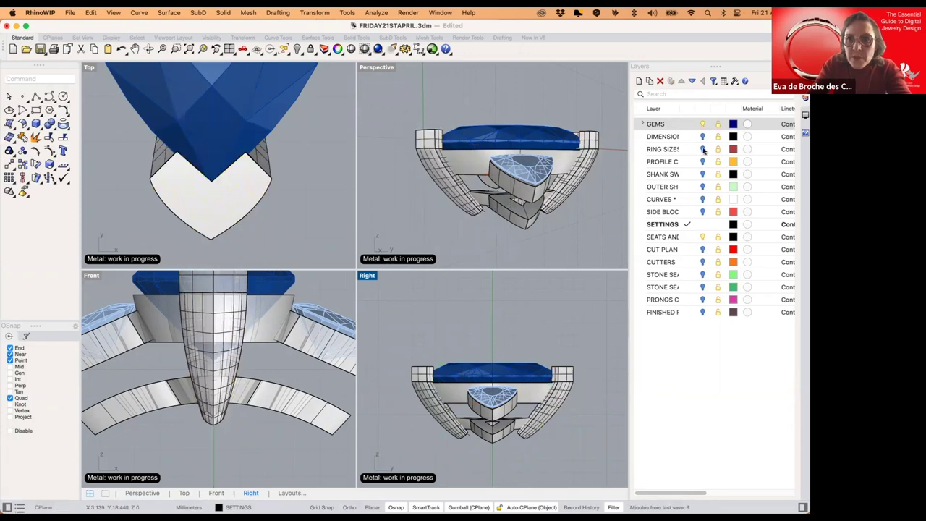
- Wire-cut both prongs with the circle on the ring sizes layer, removing their ends inside the finger hole, and hide that layer again
click(704, 151)
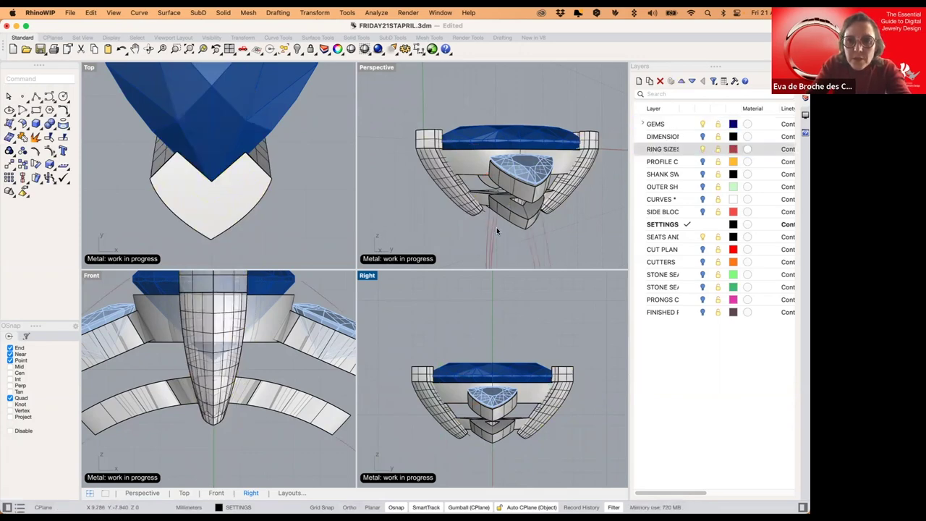
click(521, 216)
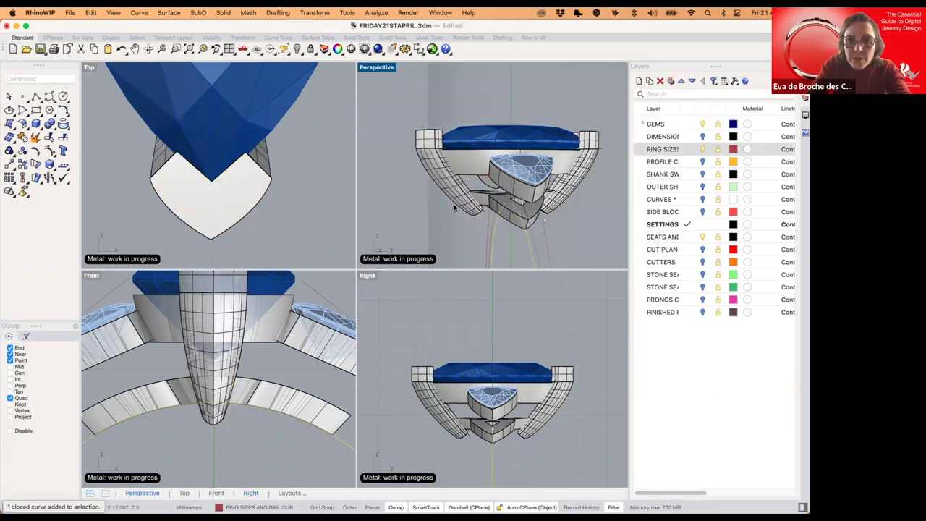
click(245, 365)
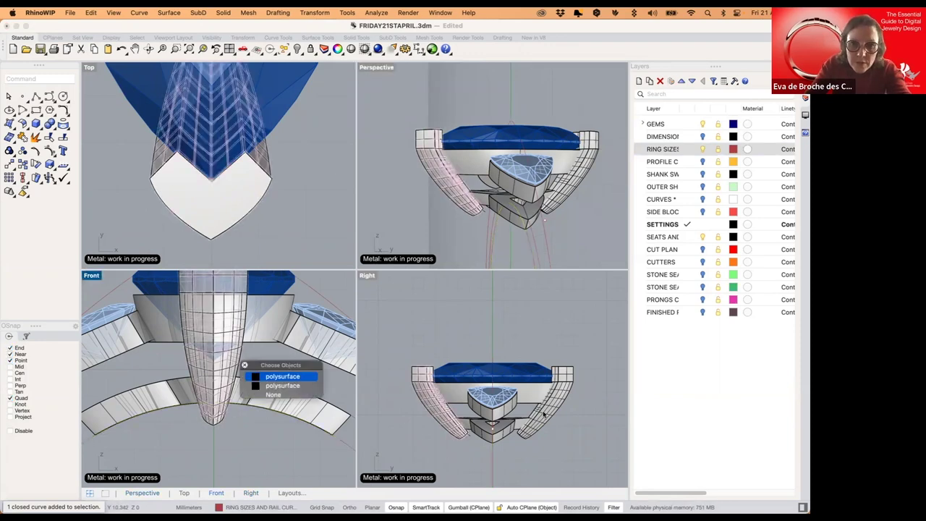
click(543, 414)
click(544, 414)
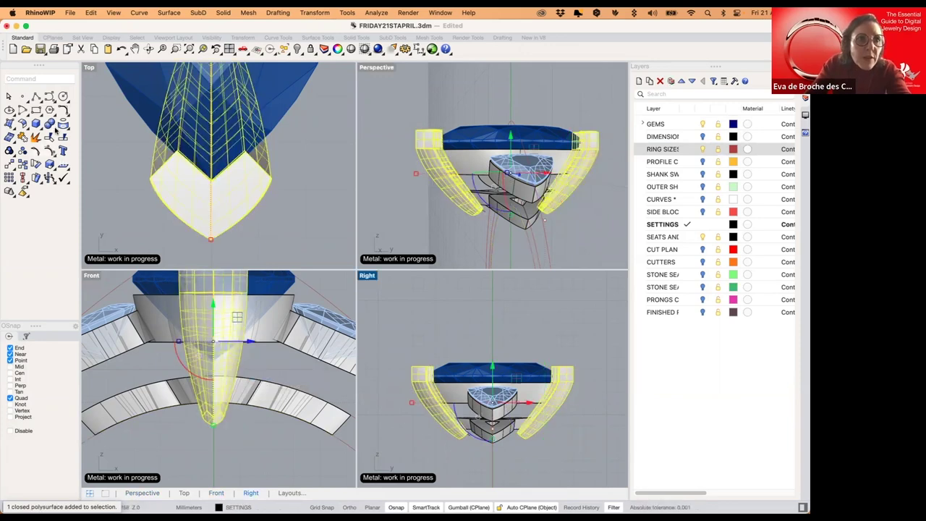
click(55, 128)
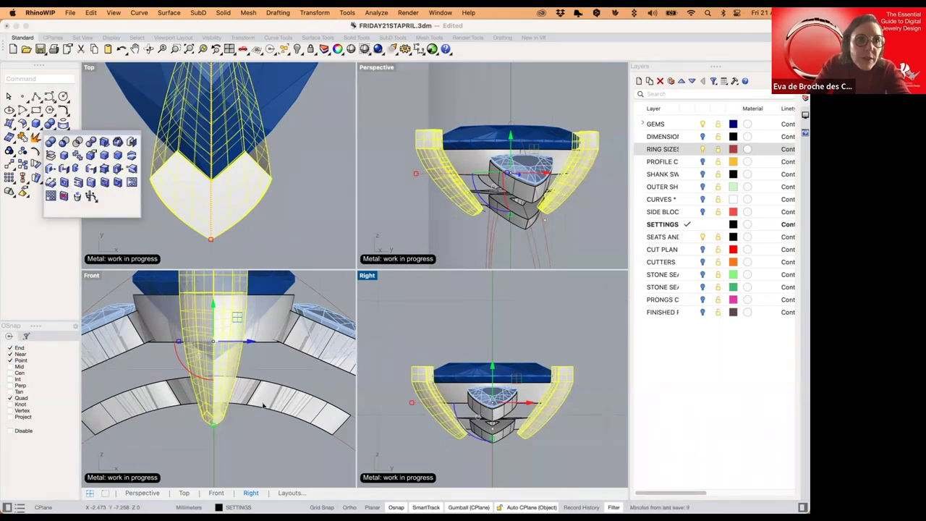
click(63, 195)
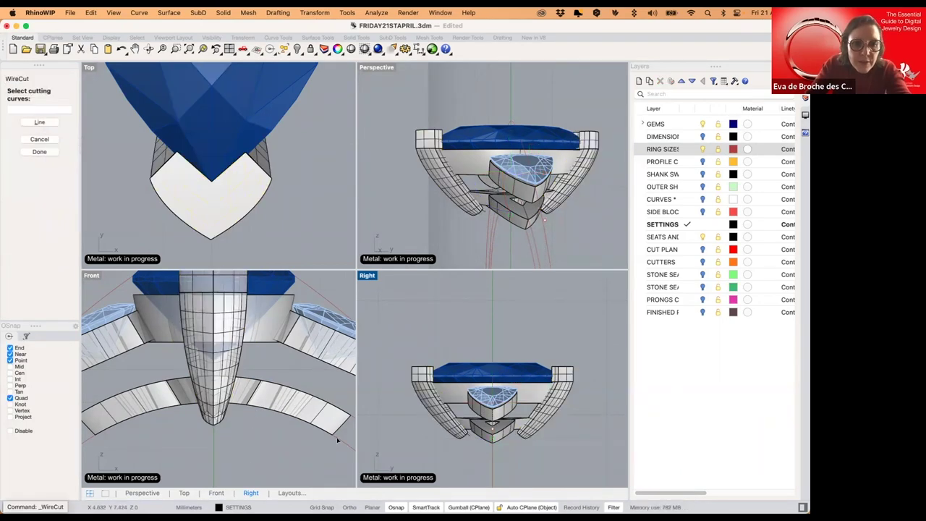
click(337, 440)
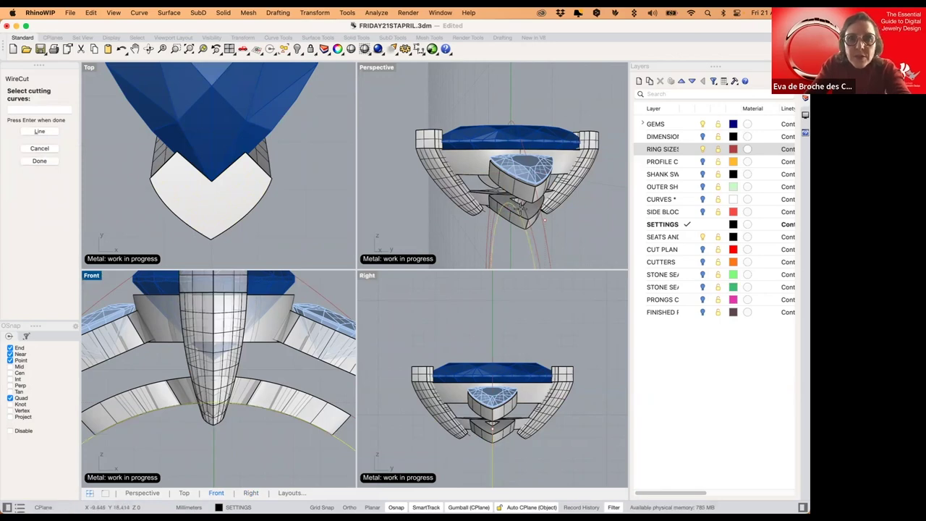
key(Return)
click(589, 211)
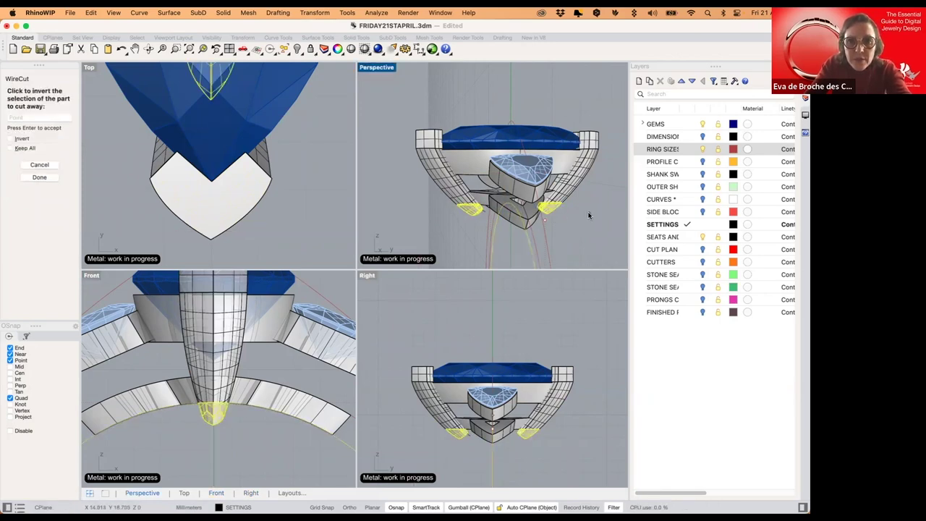
key(Return)
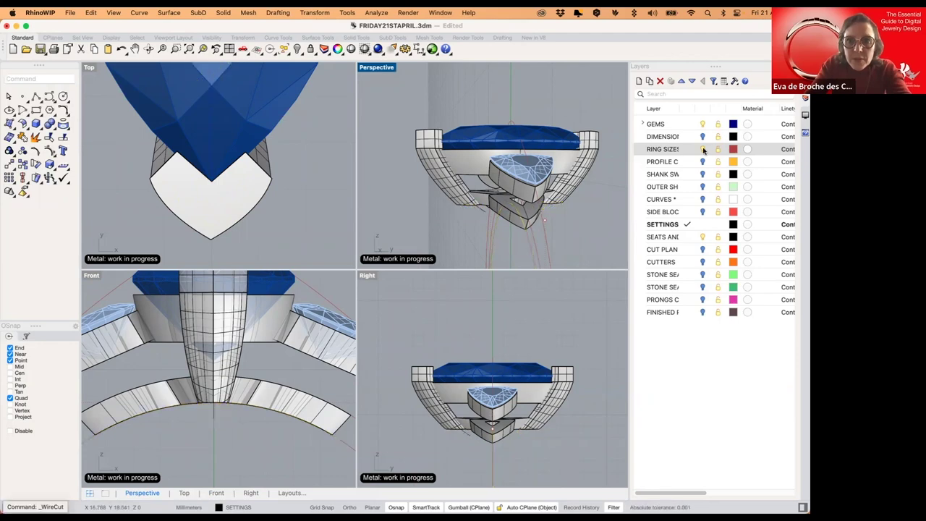
click(703, 149)
key(super+z)
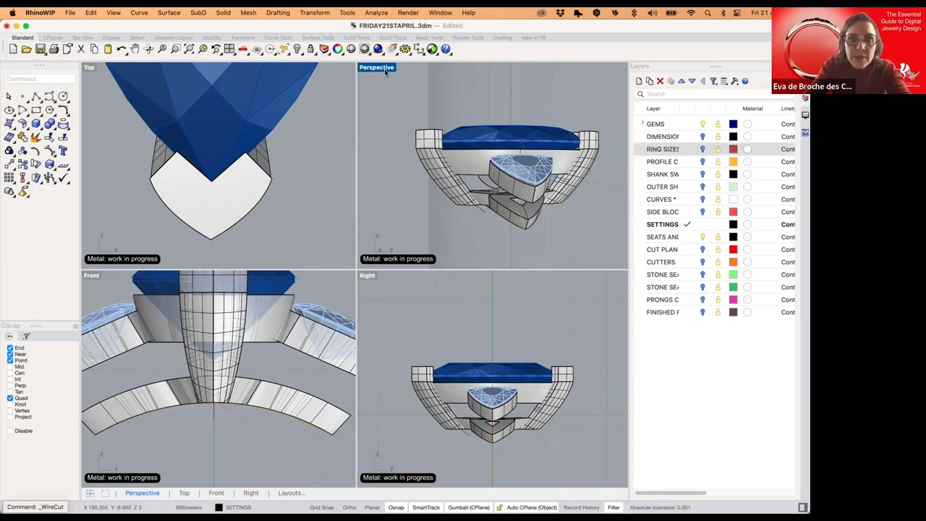
- Hide the GEMS layer and delete the leftover curve above the opening of the marquise setting
click(261, 54)
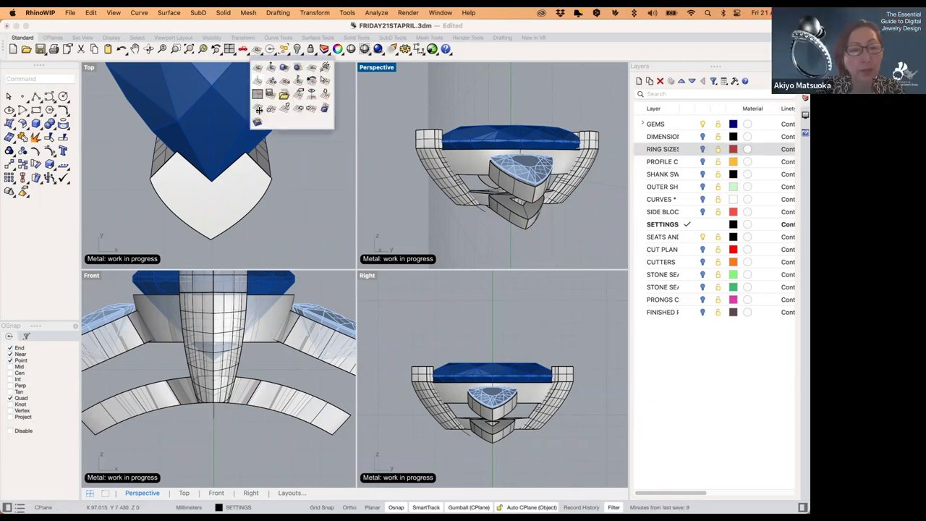
click(417, 156)
mouse_move(477, 150)
right_down()
mouse_move(489, 154)
mouse_move(478, 168)
mouse_move(491, 187)
mouse_move(480, 164)
right_up()
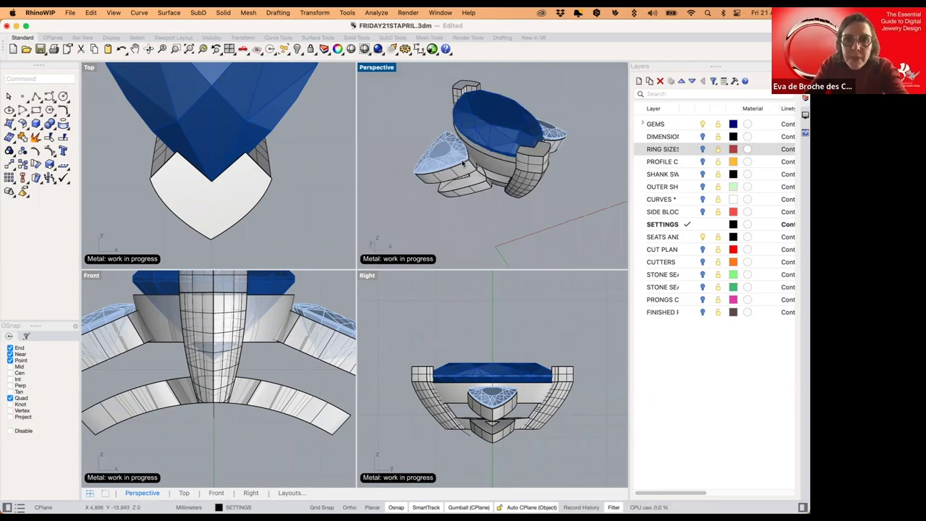
scroll(447, 162, up, 2)
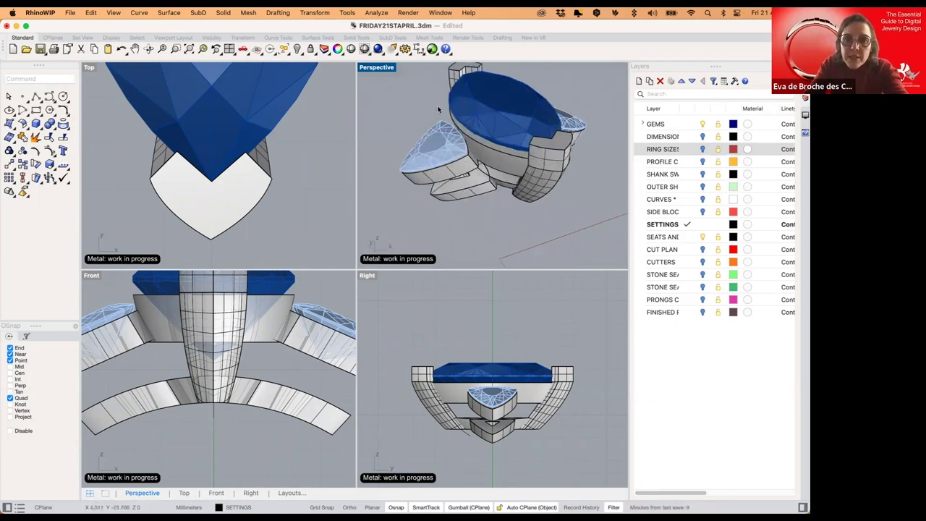
click(701, 127)
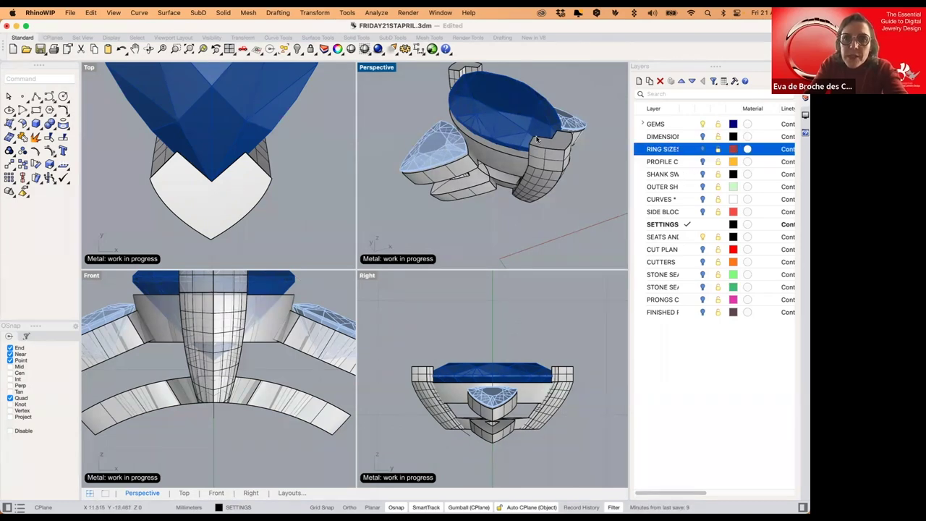
click(530, 140)
right_drag(526, 149, 515, 133)
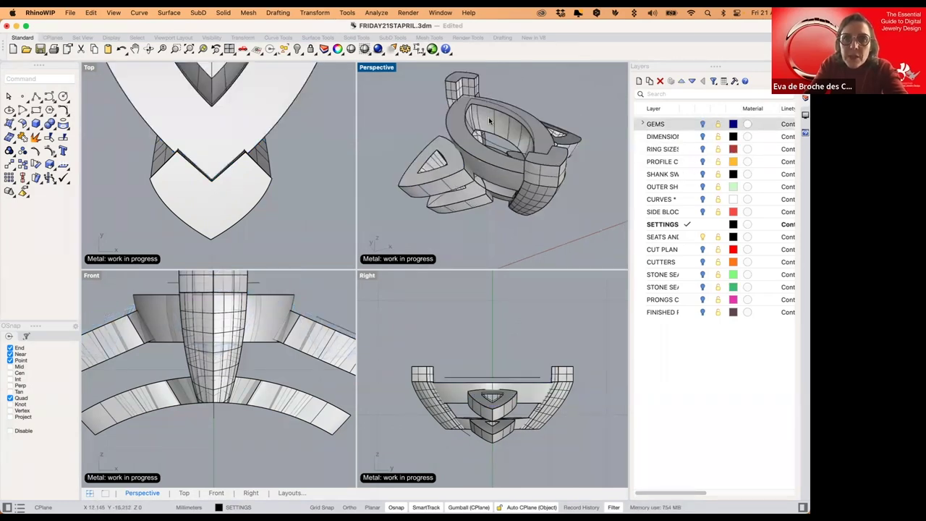
click(512, 119)
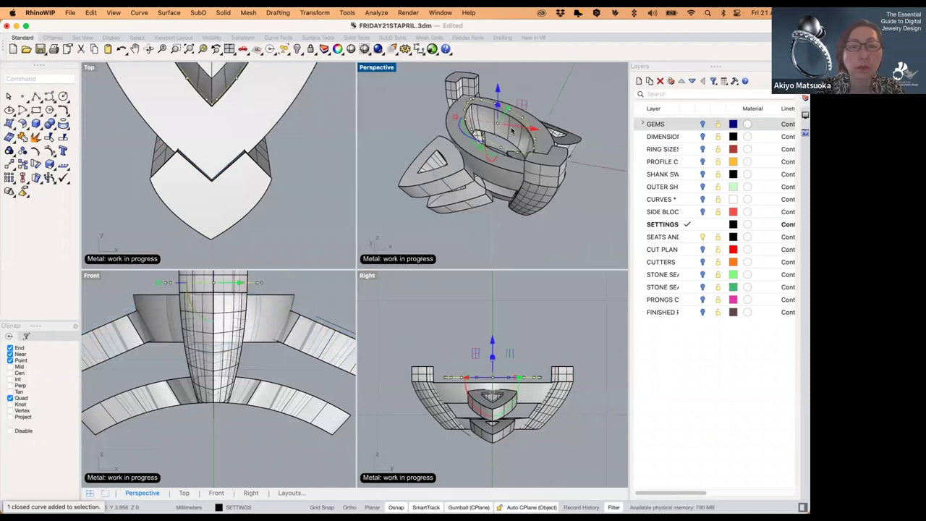
key(Delete)
right_drag(525, 159, 518, 149)
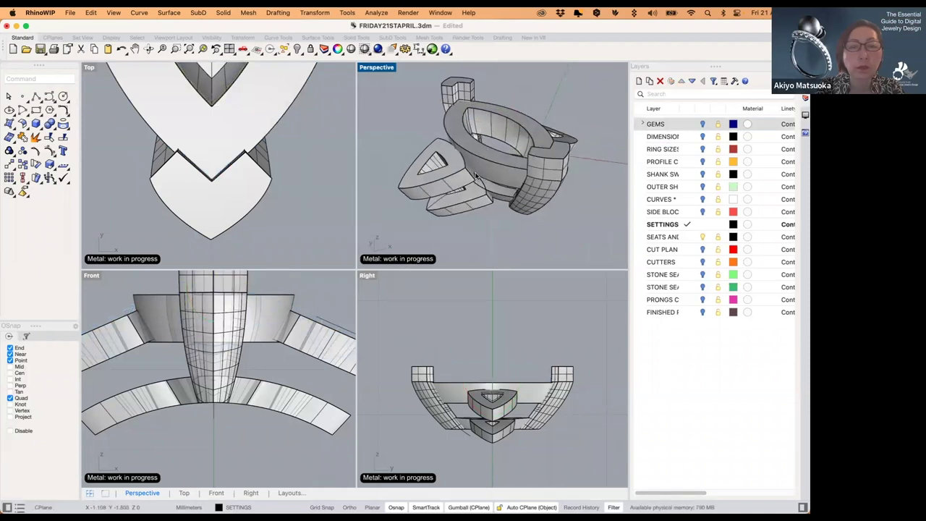
- Examine the setting without gems in the Top and Perspective views, checking the openings and how the side settings meet the centre
scroll(484, 172, down, 2)
scroll(438, 159, left, 2)
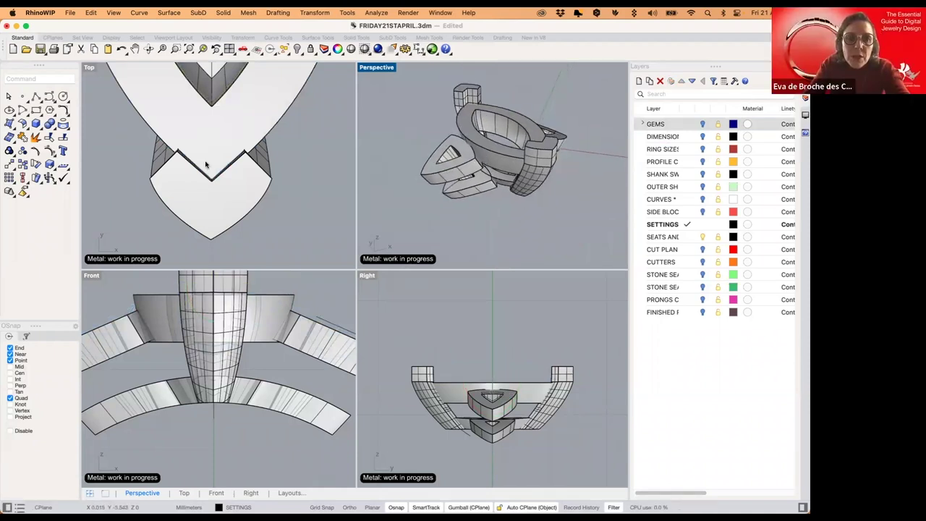
scroll(250, 99, down, 2)
scroll(247, 137, up, 5)
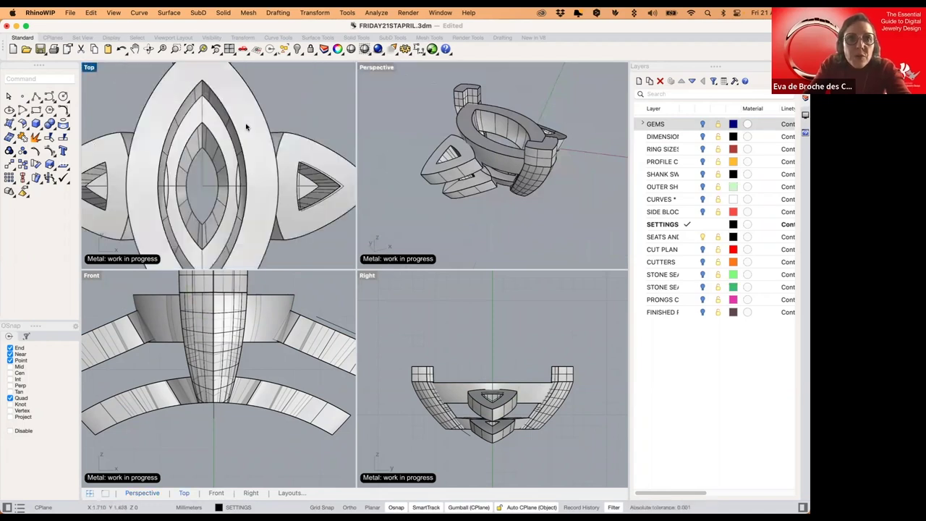
scroll(266, 109, down, 3)
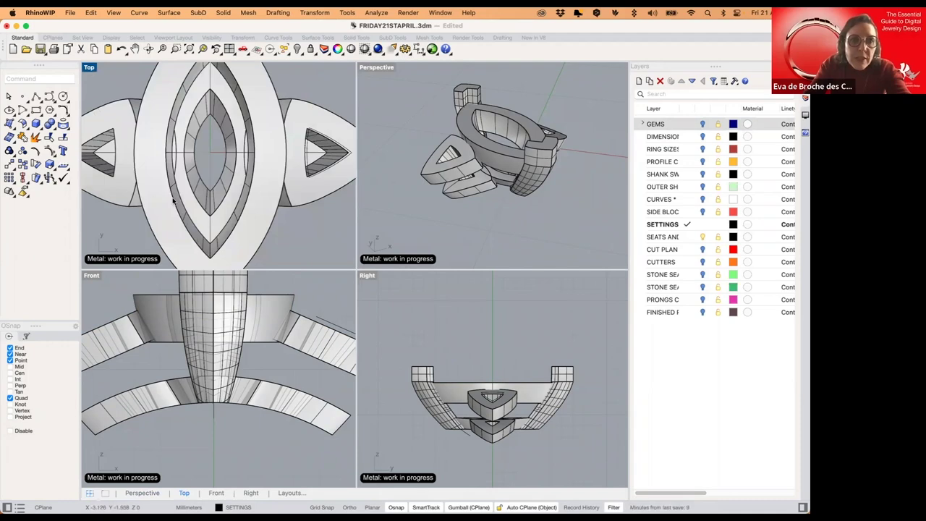
scroll(180, 187, down, 2)
click(414, 177)
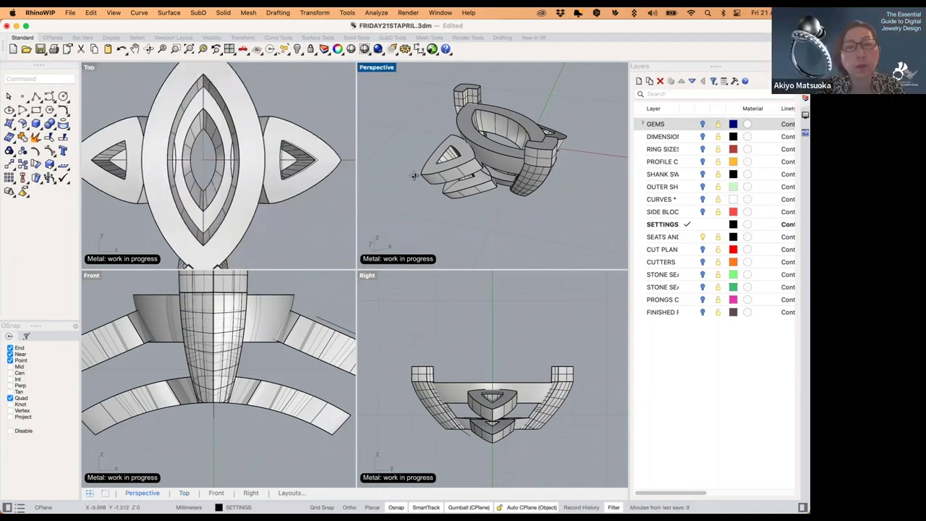
right_drag(423, 178, 533, 181)
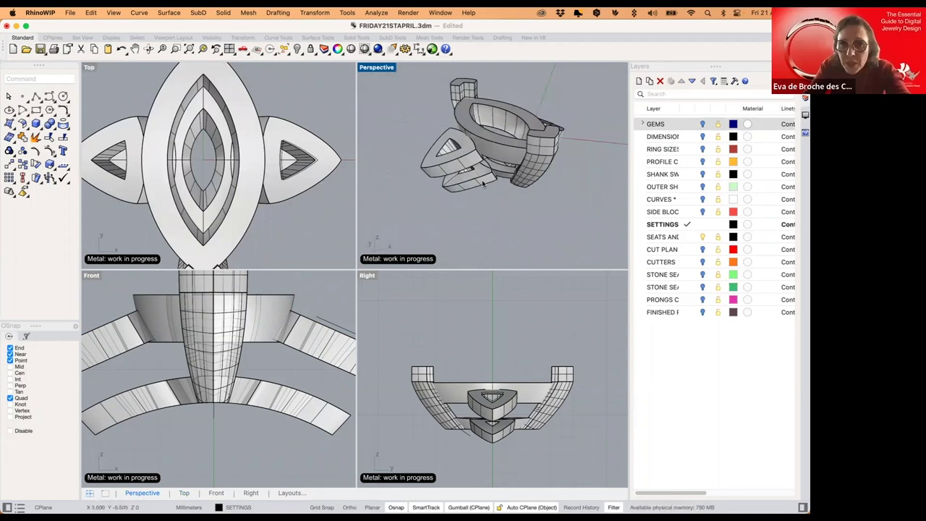
- Show the CUTTERS layer and enlarge the Perspective view to see the side cutter passing through the upper and lower settings
click(702, 251)
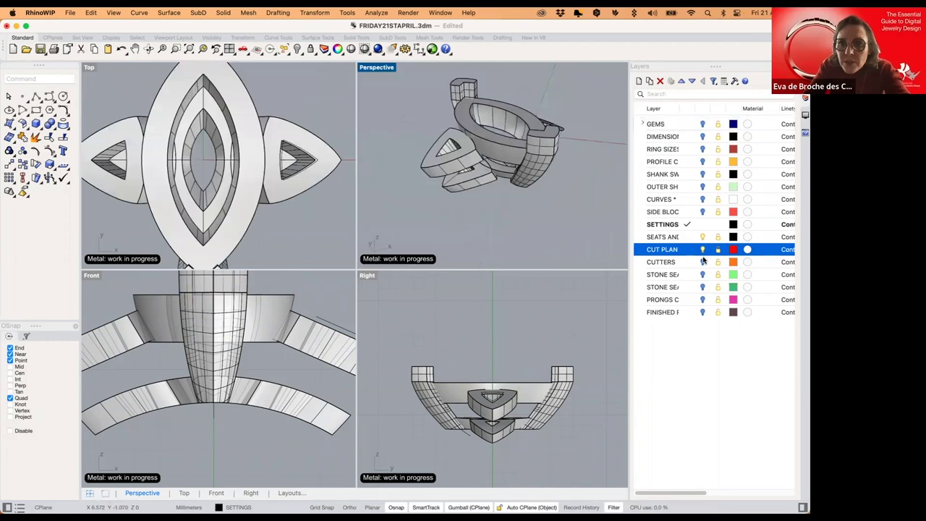
click(702, 261)
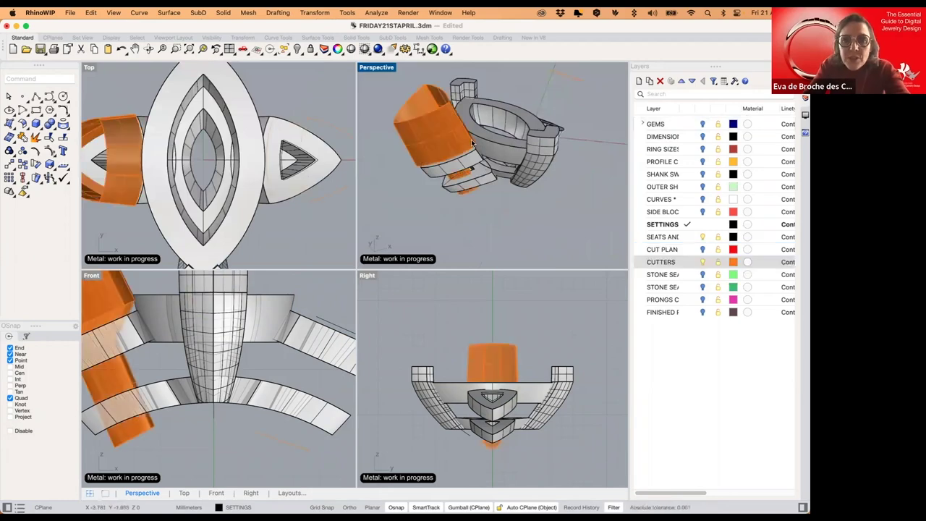
right_drag(472, 142, 463, 145)
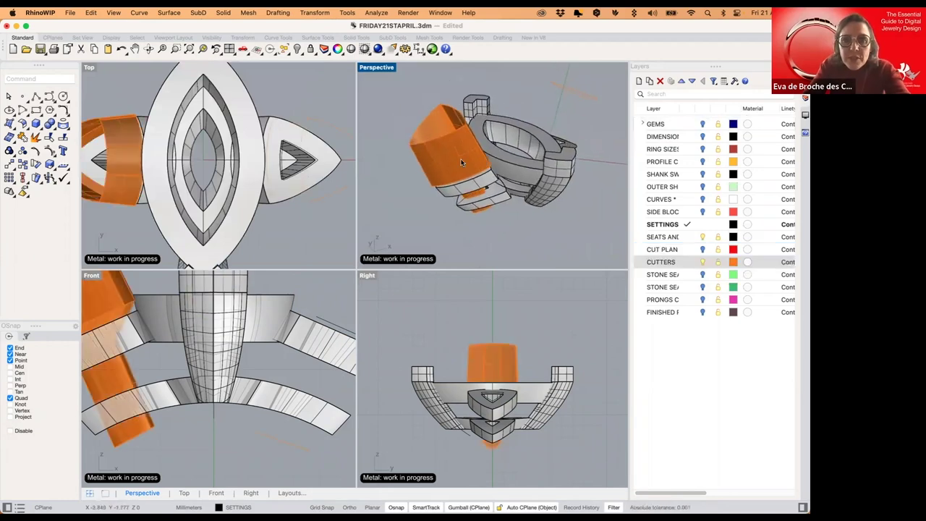
double_click(383, 66)
right_drag(344, 206, 314, 214)
scroll(315, 215, down, 8)
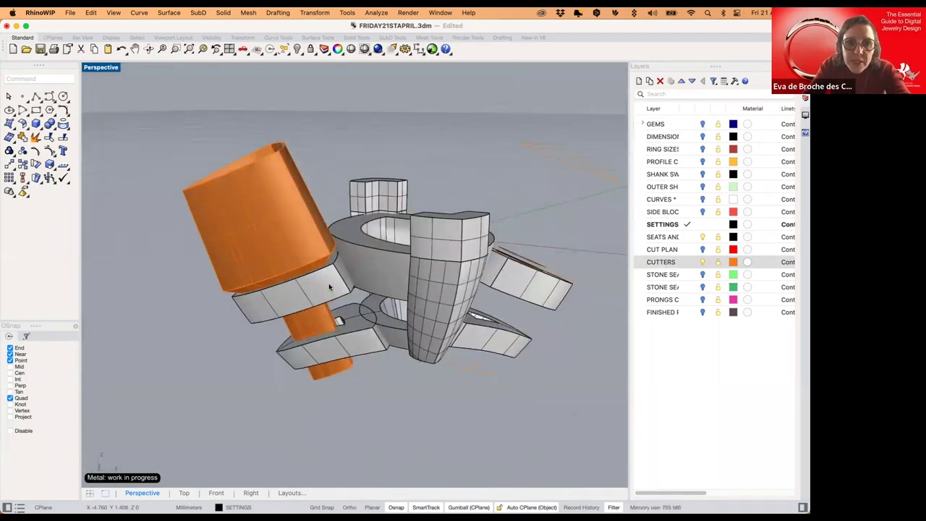
- Boolean-union the lower marquise rail with the two lower side rails beneath the settings
click(329, 283)
click(347, 342)
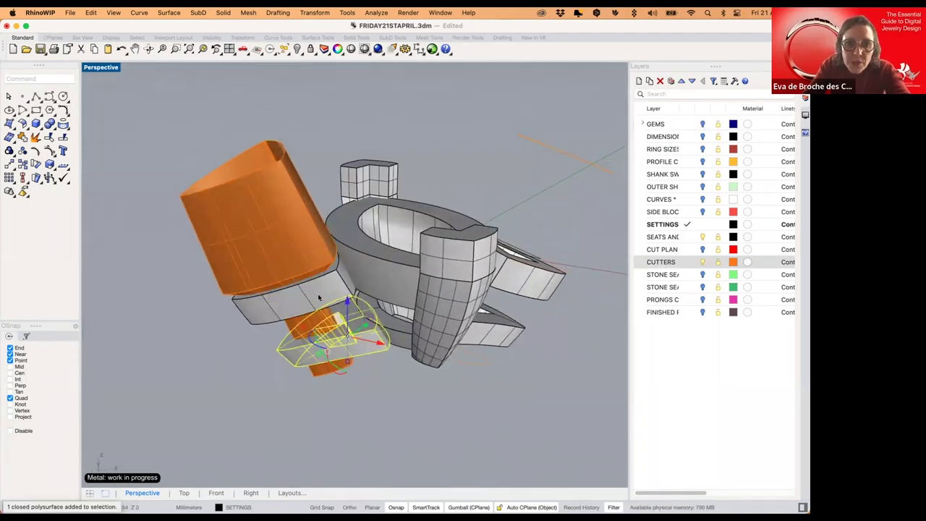
click(312, 284)
click(385, 333)
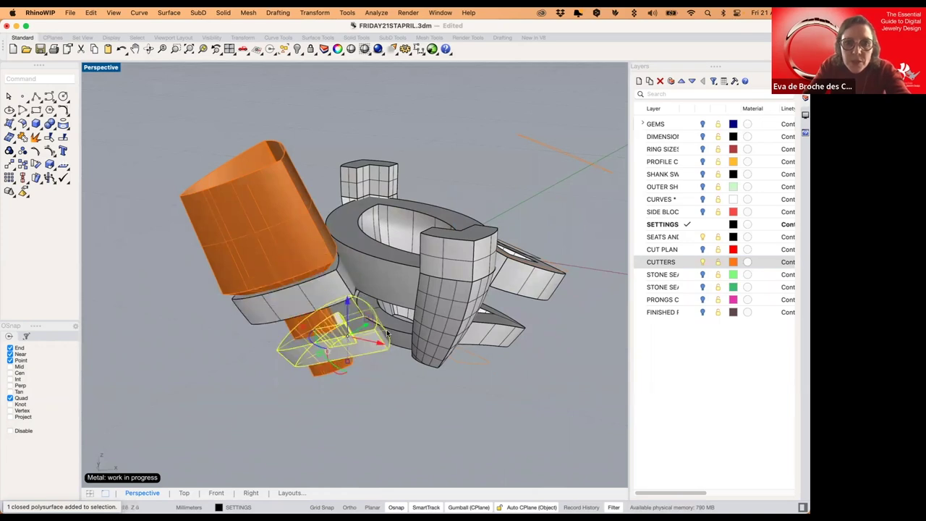
shift+click(483, 325)
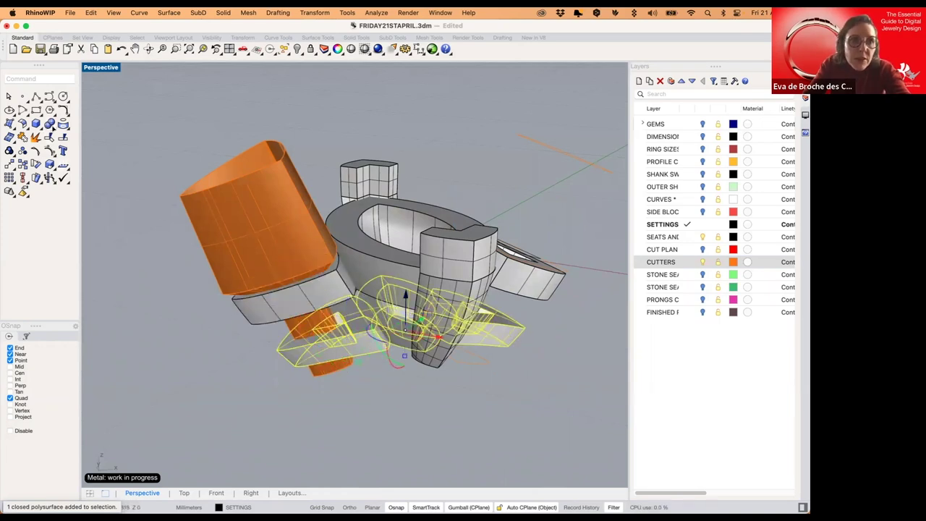
key(Return)
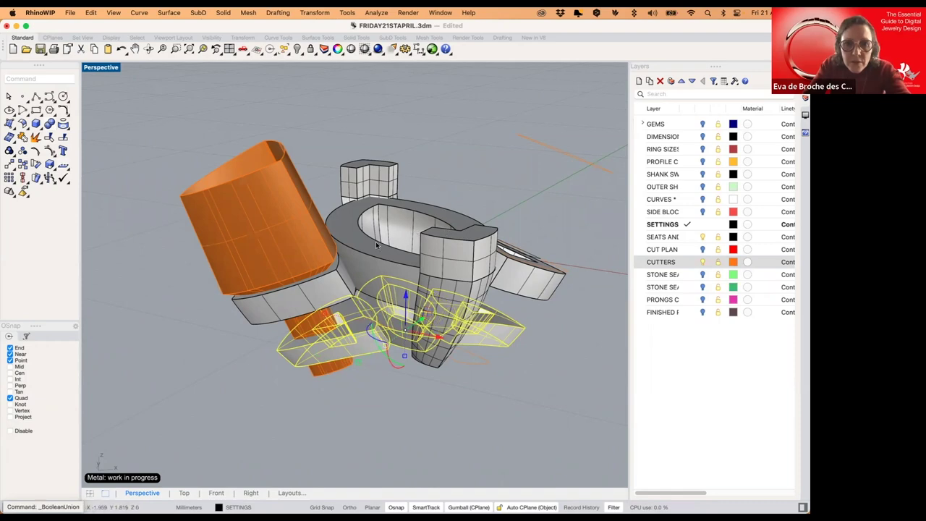
- Move the united lower rail to the SHANK SWEEP RAIL 2 layer and check it there by toggling the layer's visibility
right_click(686, 176)
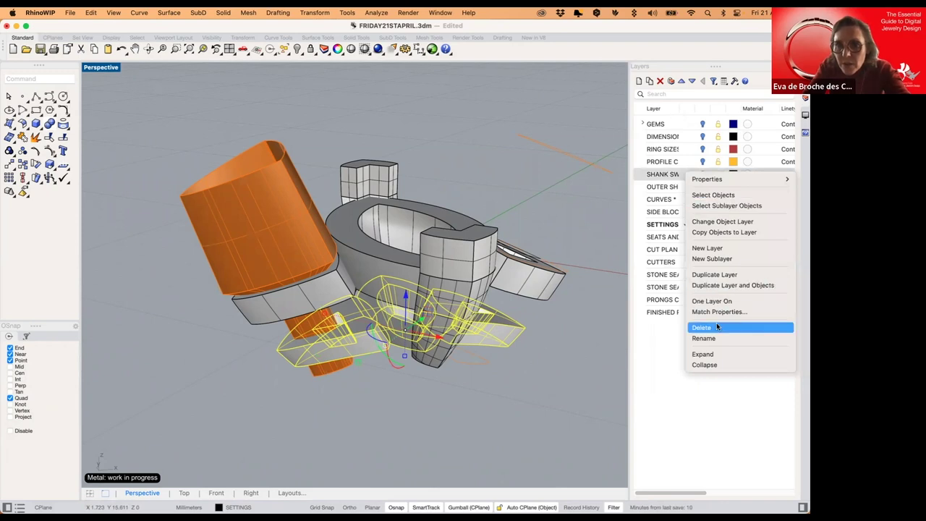
click(722, 222)
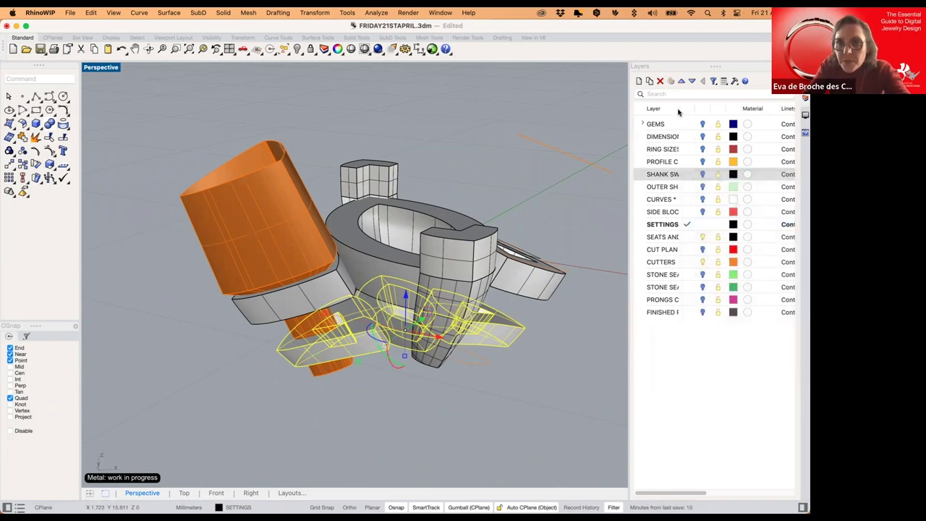
drag(678, 108, 721, 108)
click(745, 174)
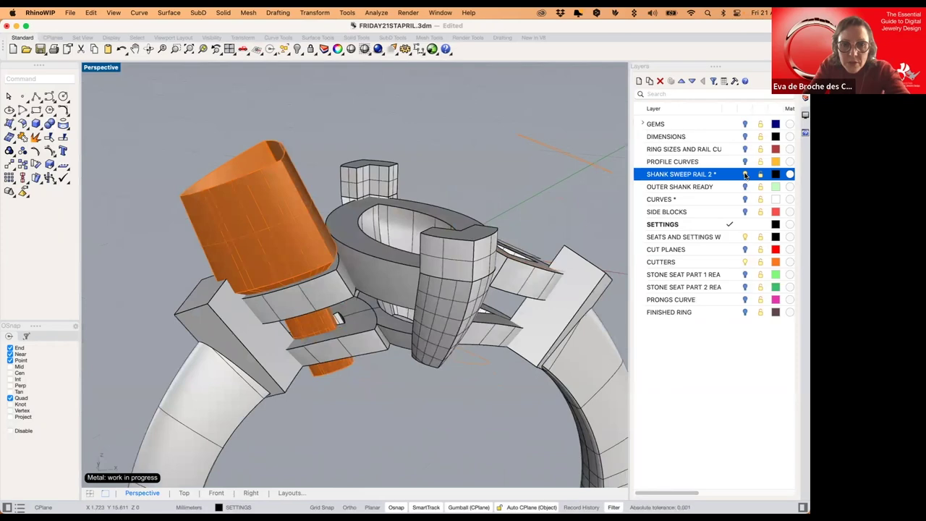
key(super+z)
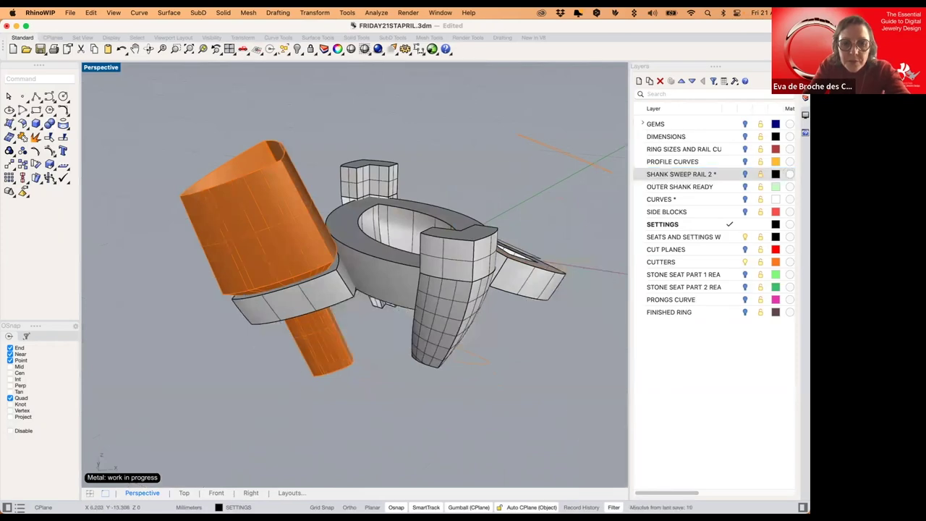
click(745, 262)
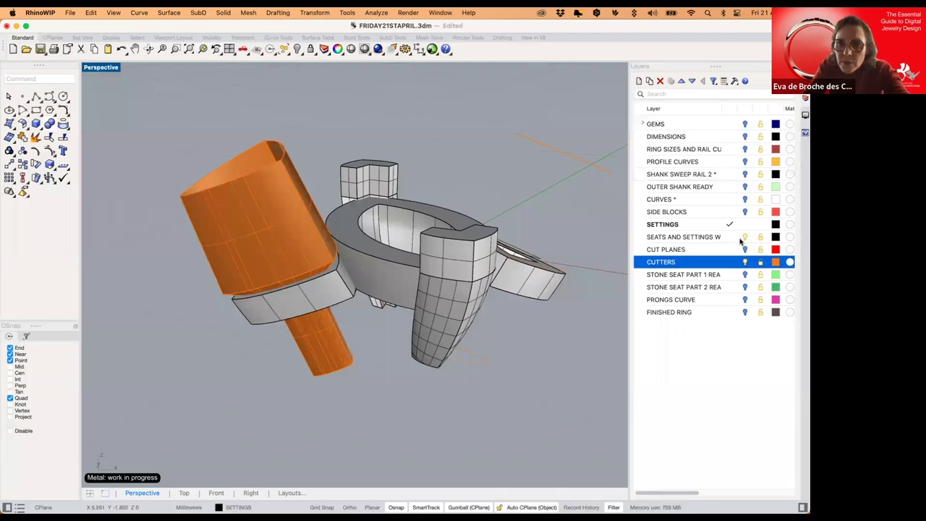
- Show the FINISHED RING layer to examine how its shank, prongs and settings fit together, and hide the layer again
click(745, 312)
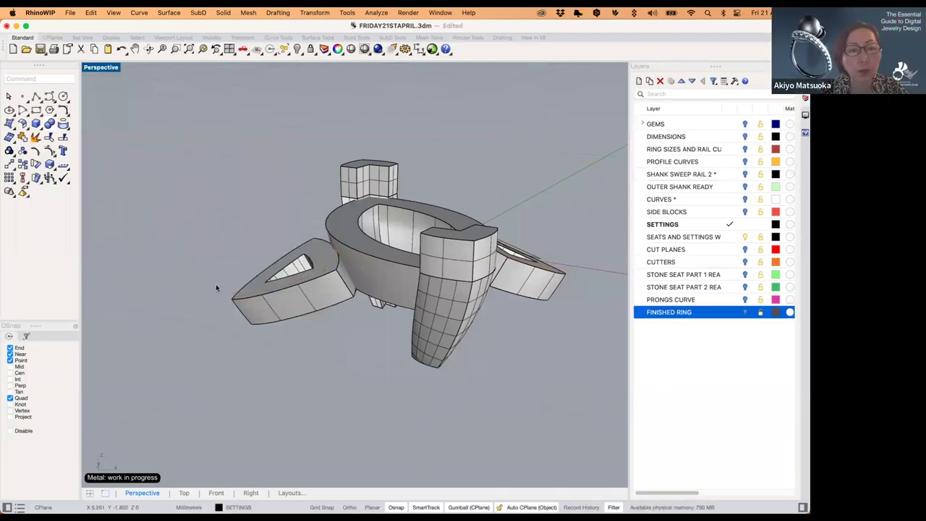
scroll(216, 290, up, 3)
right_drag(264, 340, 292, 327)
scroll(260, 327, up, 5)
scroll(260, 319, down, 4)
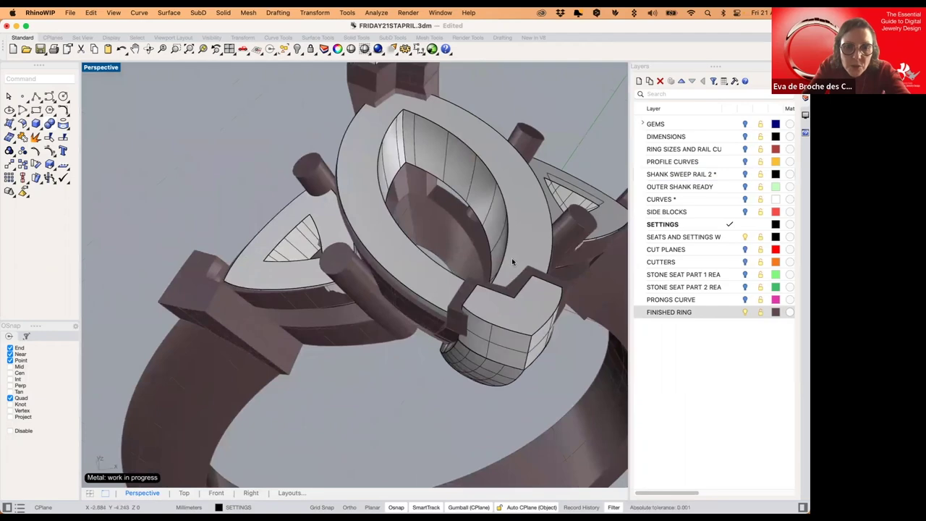
click(746, 311)
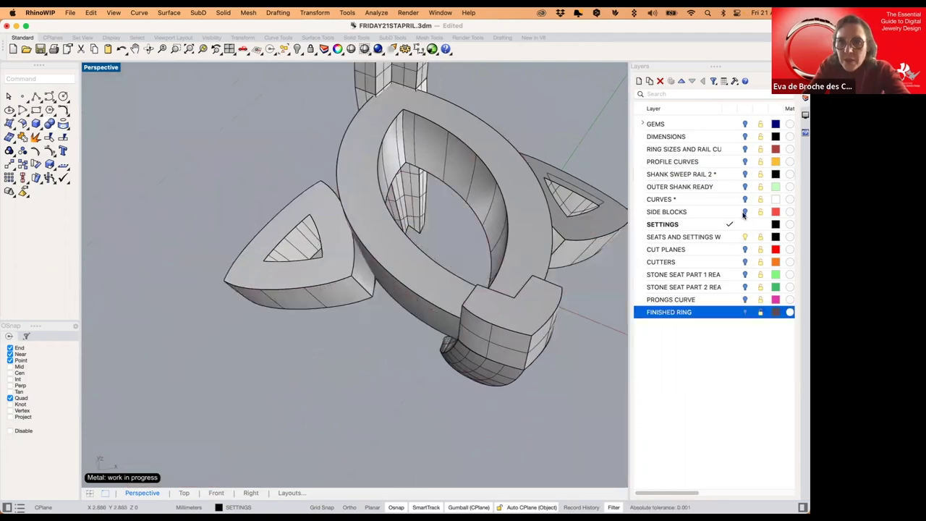
- Show the SHANK SWEEP RAIL 2 layer and examine the two square blocks joining the shank ends to the side settings
click(746, 188)
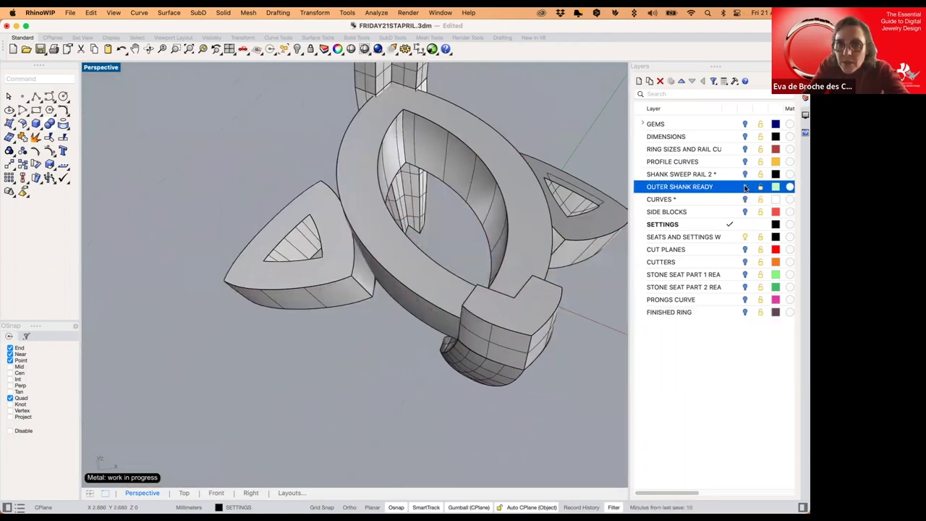
click(745, 186)
click(745, 175)
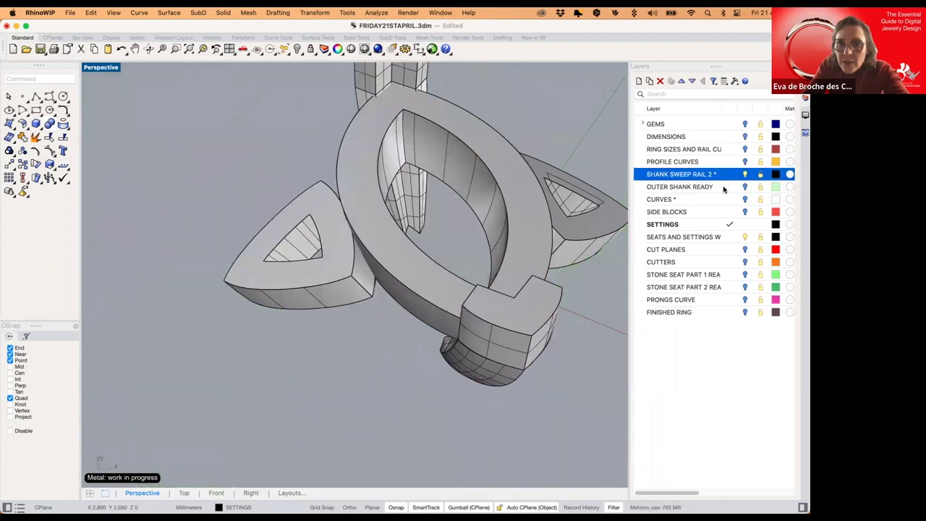
click(273, 339)
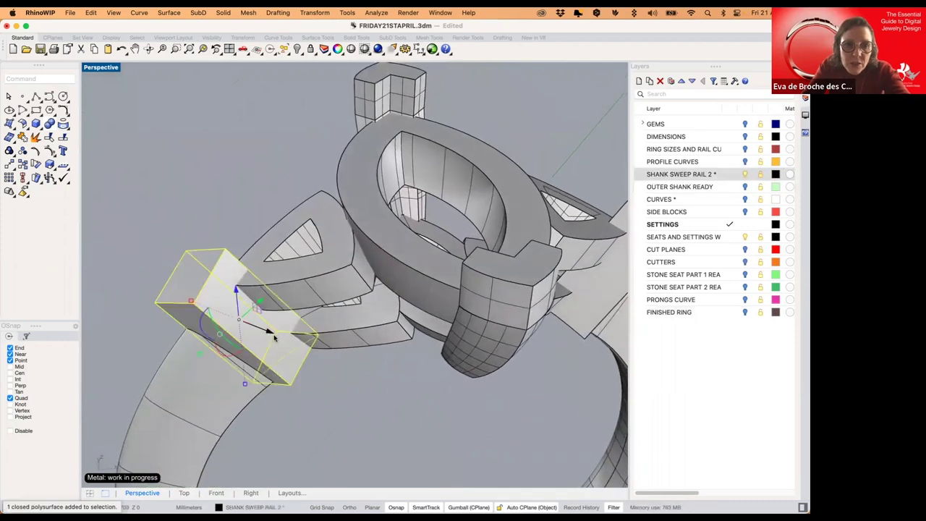
shift+click(600, 292)
right_drag(600, 292, 559, 244)
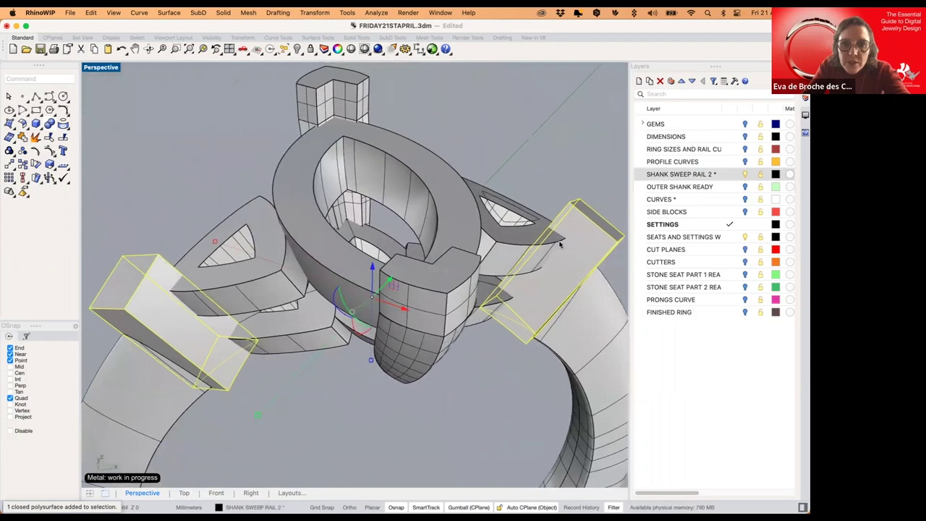
right_drag(302, 324, 163, 300)
click(204, 206)
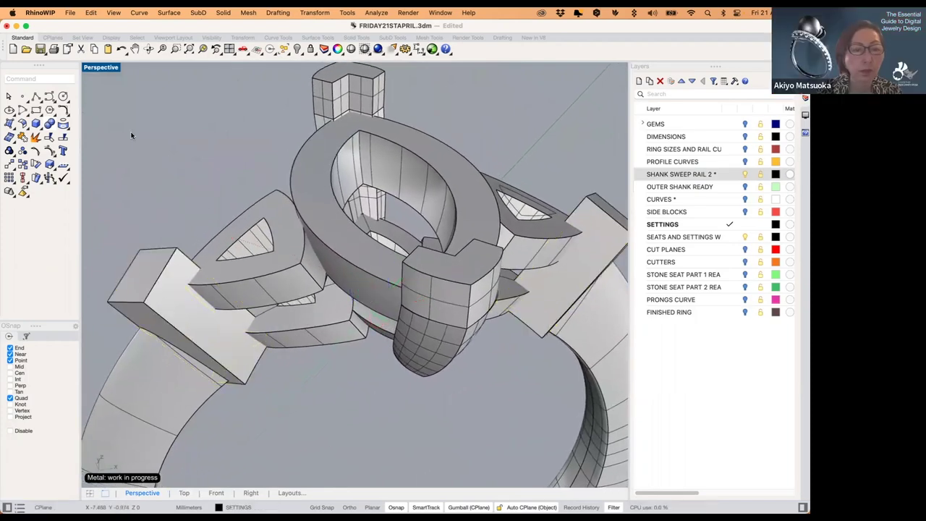
- Copy one shank-end block inward onto the adjacent side setting and raise the copy so it crosses the upper and lower rails
double_click(109, 68)
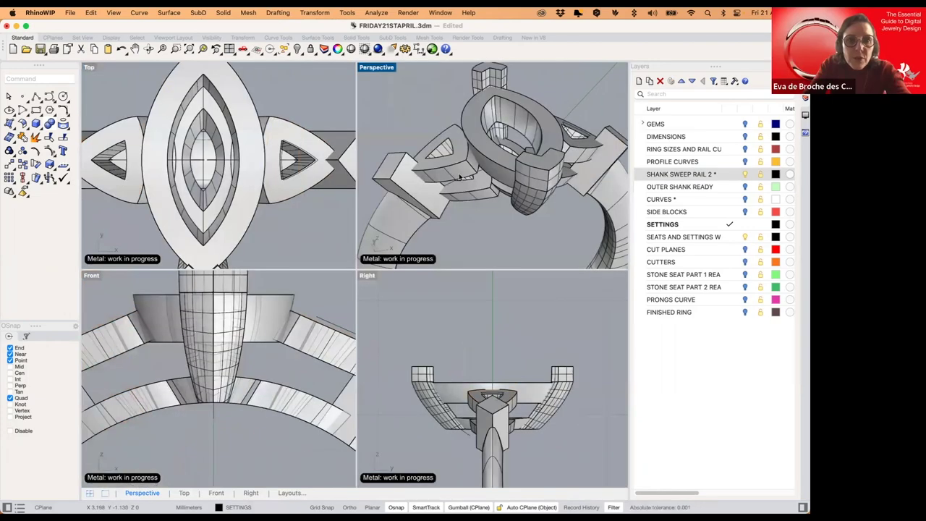
right_drag(265, 181, 212, 184)
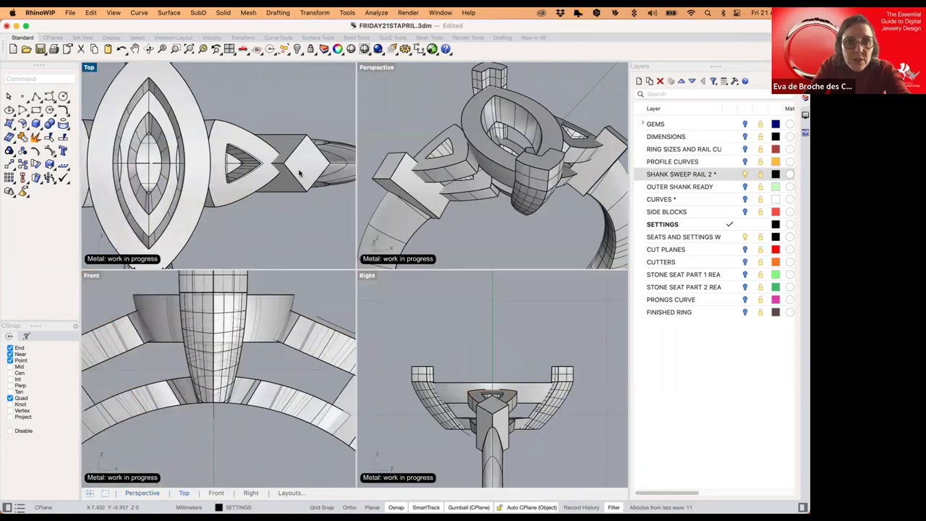
click(301, 171)
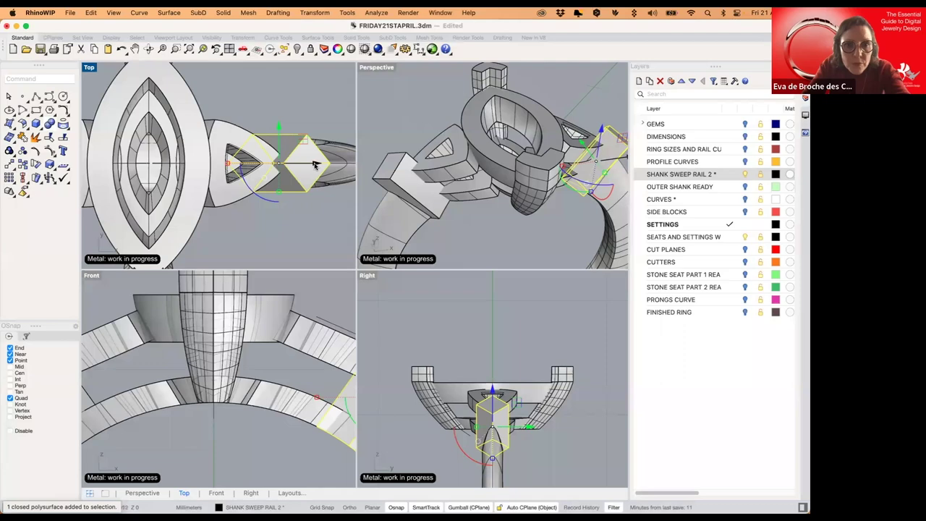
drag(314, 165, 285, 164)
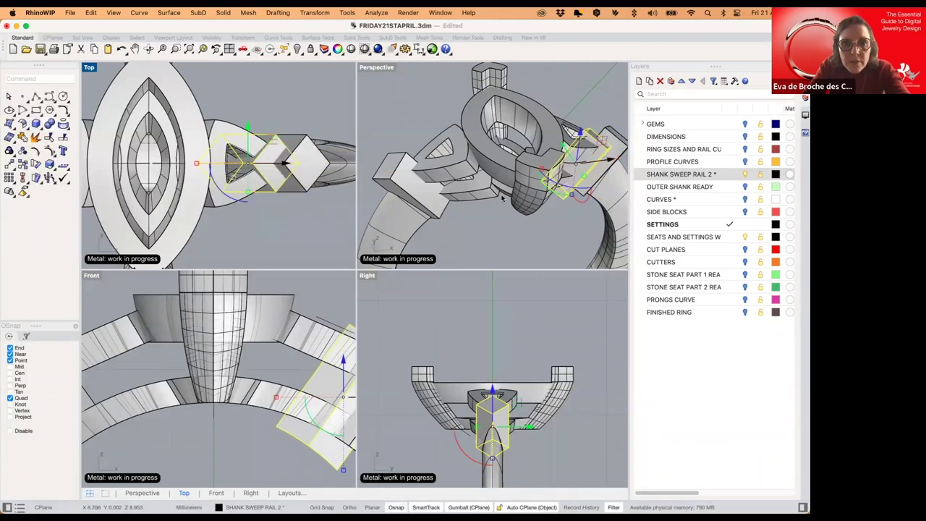
right_drag(558, 199, 552, 154)
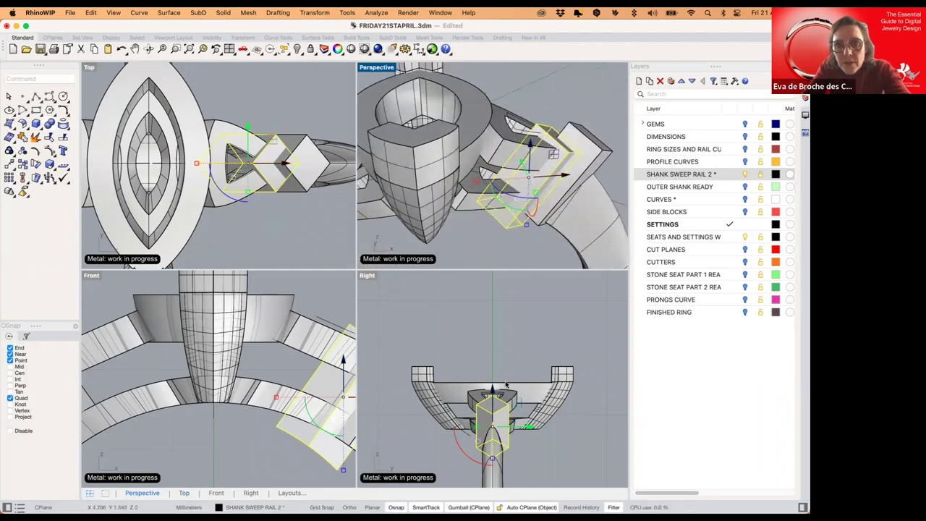
right_drag(252, 384, 246, 381)
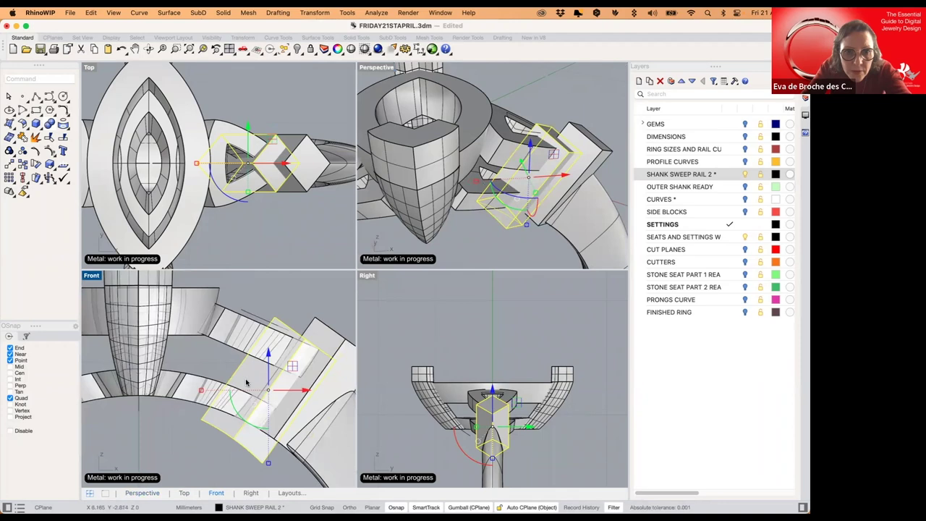
drag(293, 368, 293, 364)
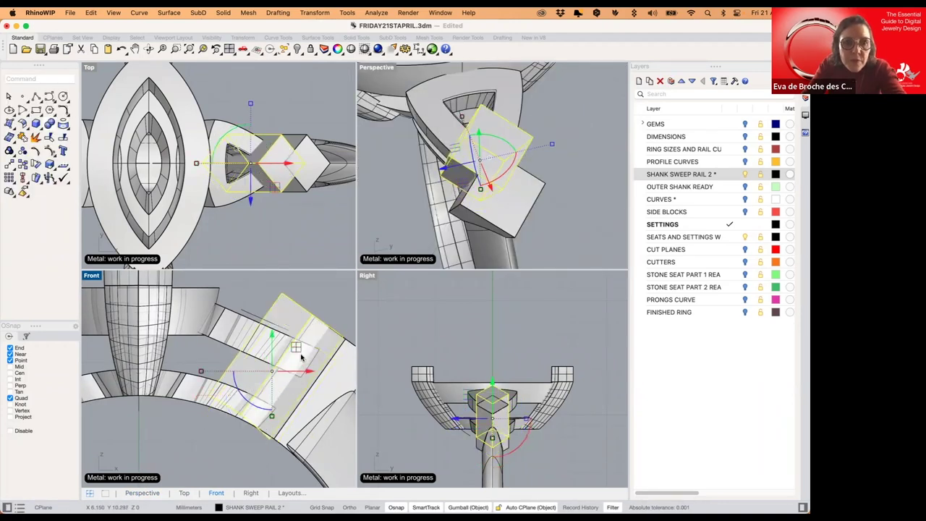
- Delete the copied block to view the side setting without it, and undo the deletion
key(Delete)
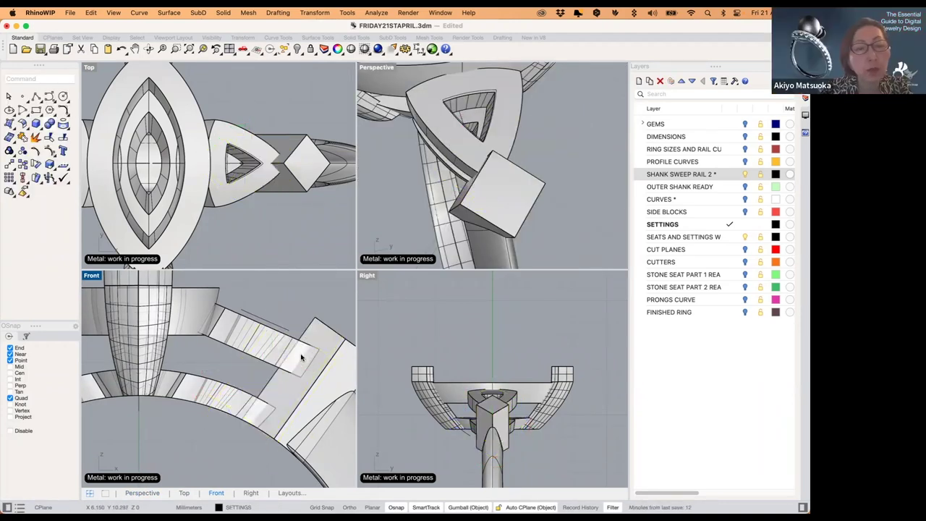
key(super+z)
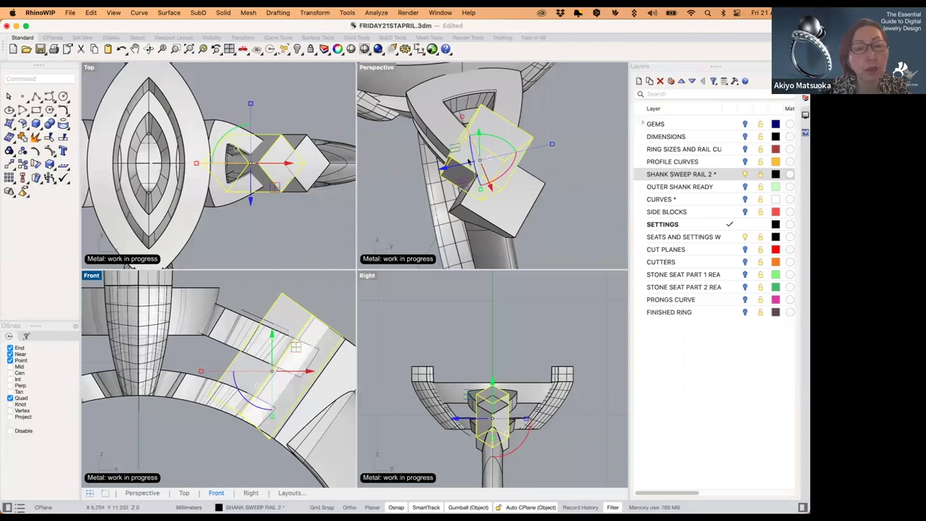
click(481, 182)
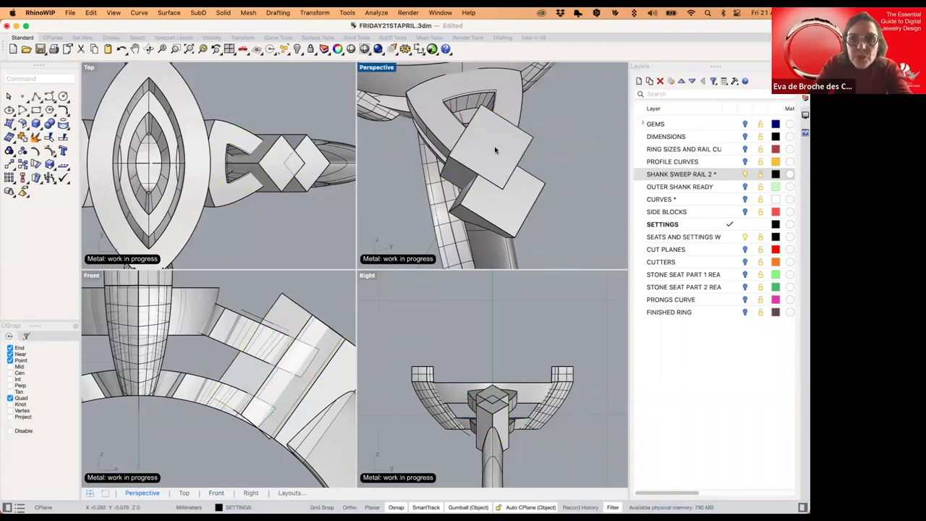
- Lengthen the block nearer the centre stone by moving its top face outward along the block's axis in the Front view
click(494, 150)
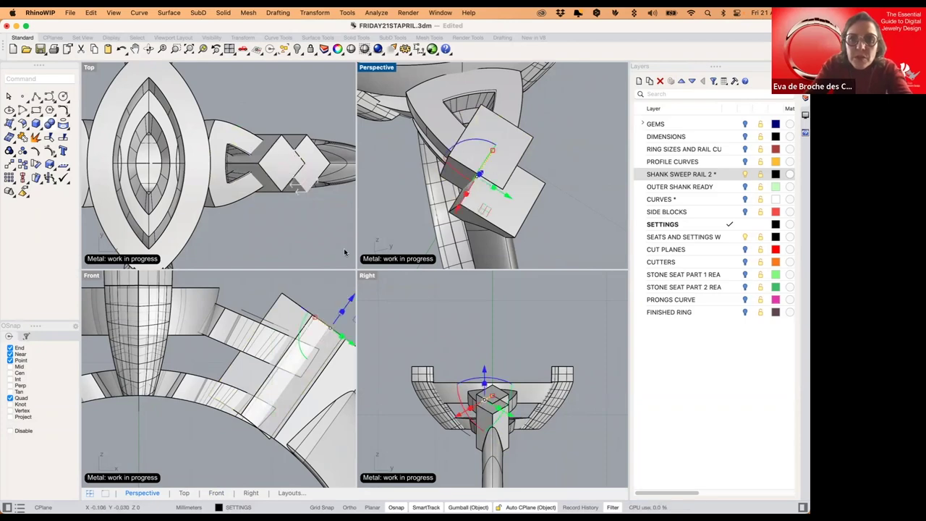
click(549, 134)
shift+super+click(518, 140)
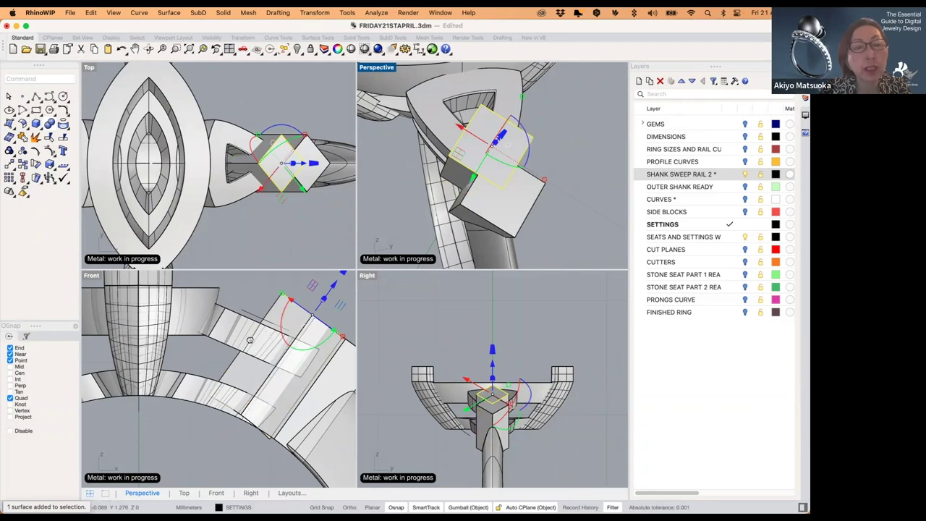
right_drag(251, 340, 197, 366)
drag(281, 314, 317, 279)
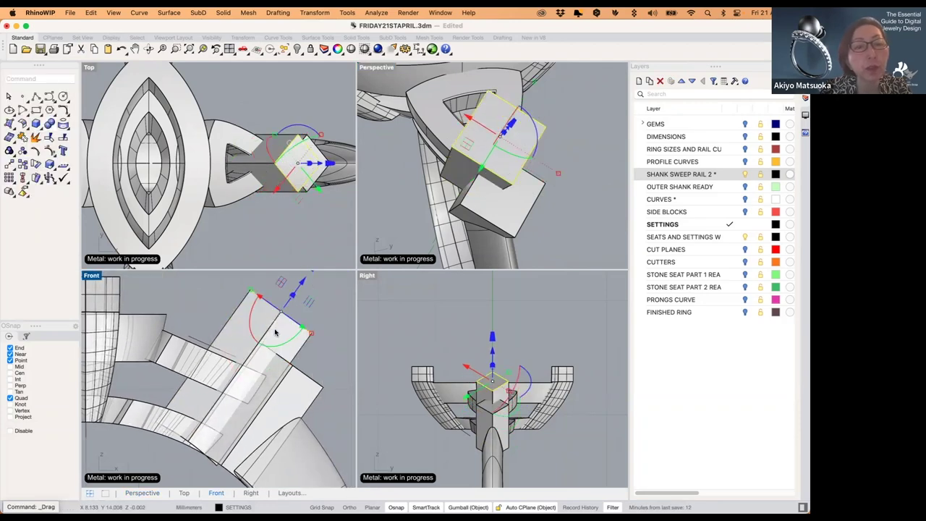
drag(275, 331, 317, 312)
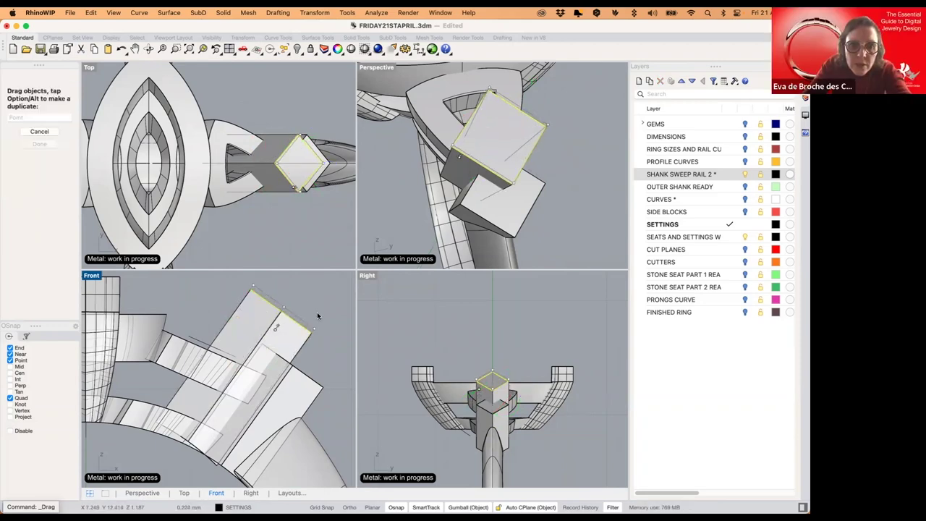
click(381, 217)
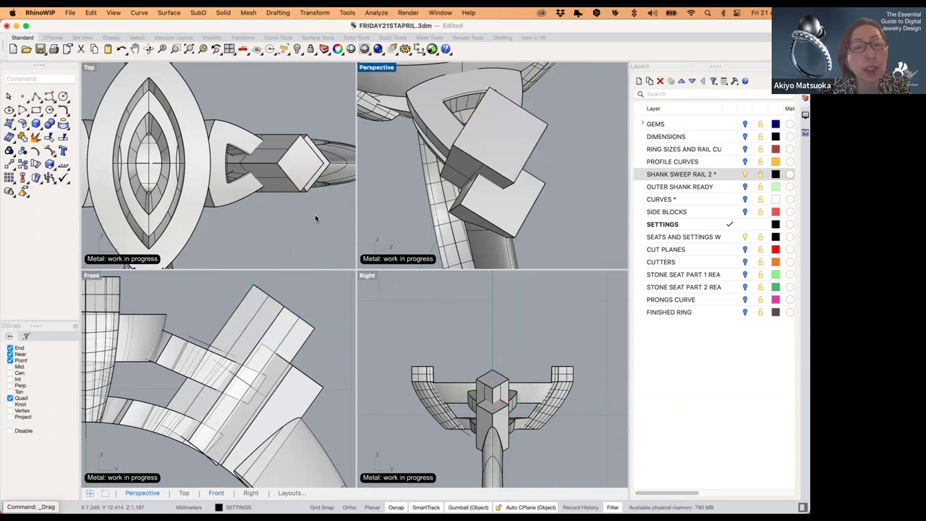
- Nudge the lengthened block 0.2 mm up in the Top view and back down again
click(311, 210)
click(306, 176)
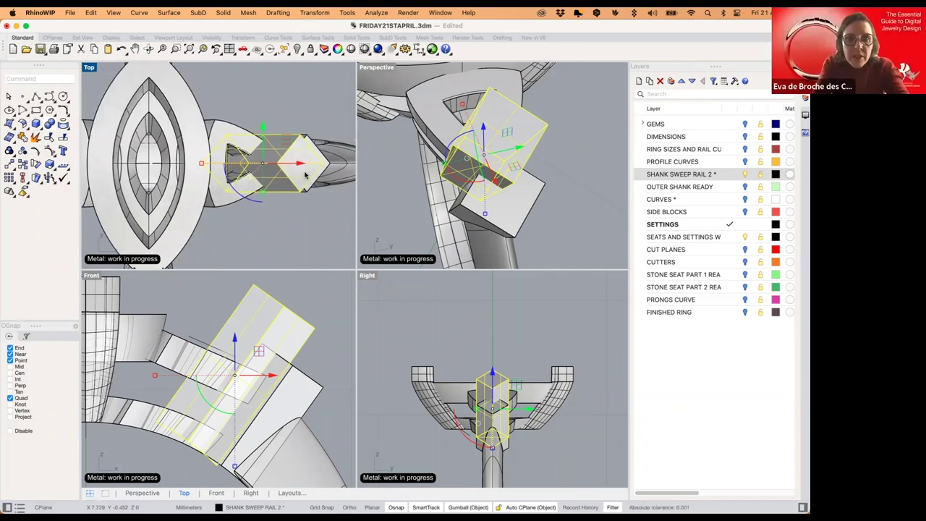
key(alt+Up)
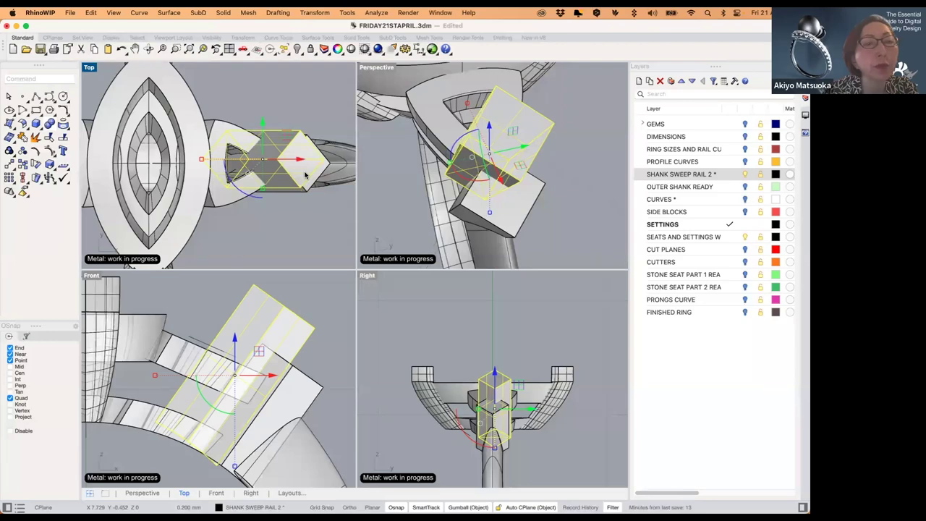
key(alt+Down)
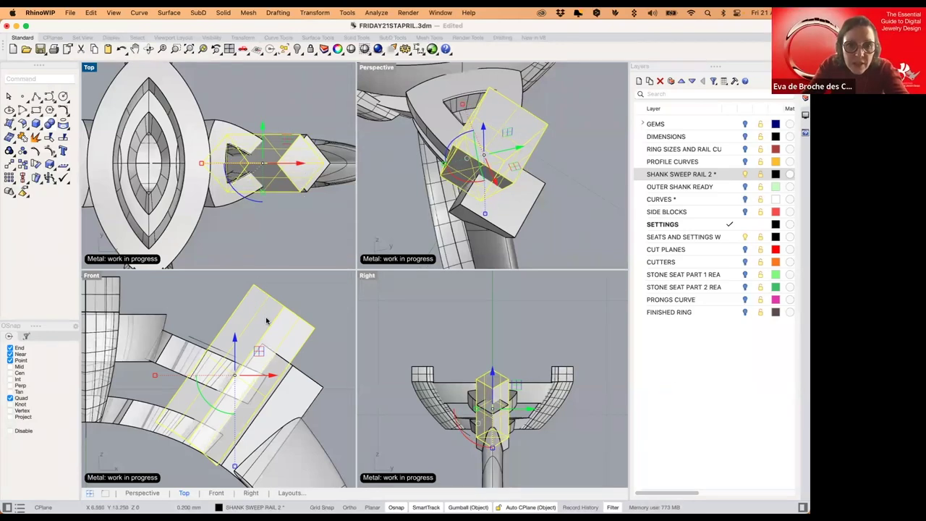
- Move the lengthened block down and toward the centre stone in the Front view so it crosses the side setting's rails
drag(248, 327, 240, 331)
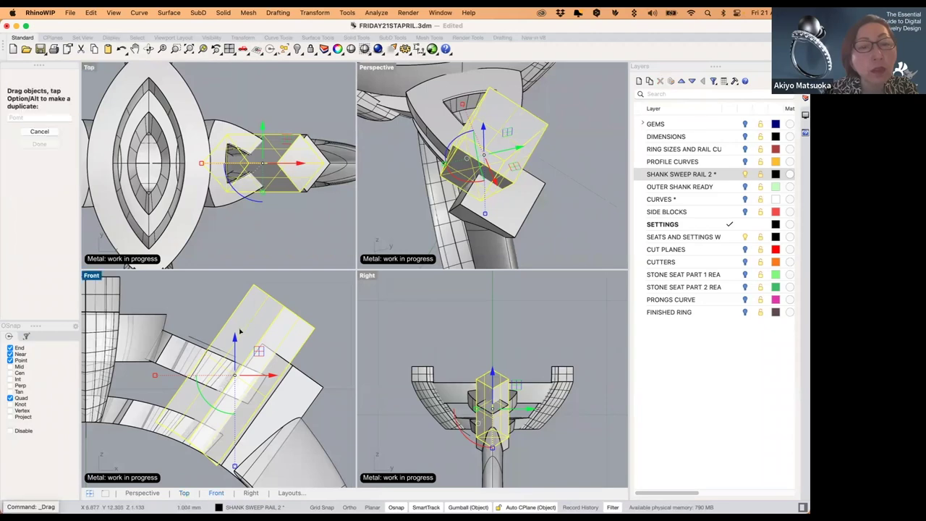
click(39, 132)
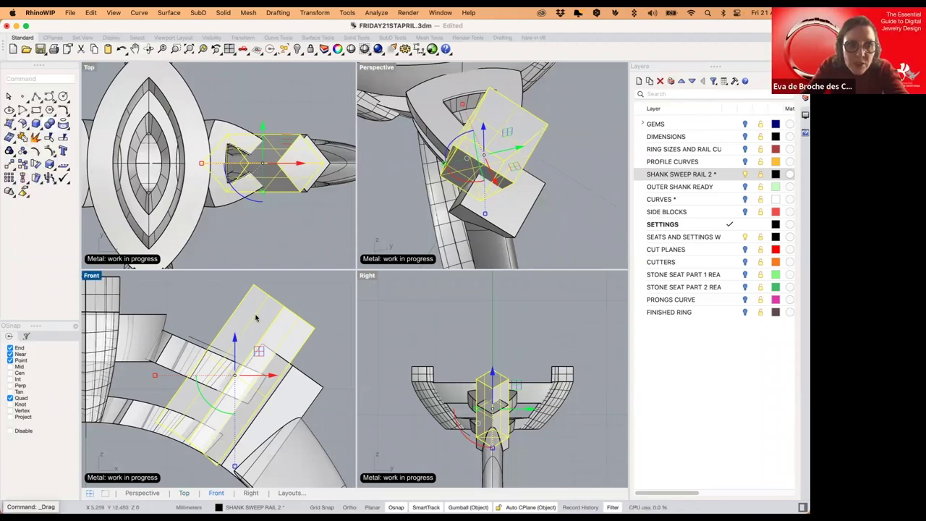
mouse_move(259, 346)
mouse_down()
mouse_move(251, 356)
mouse_move(259, 353)
mouse_up()
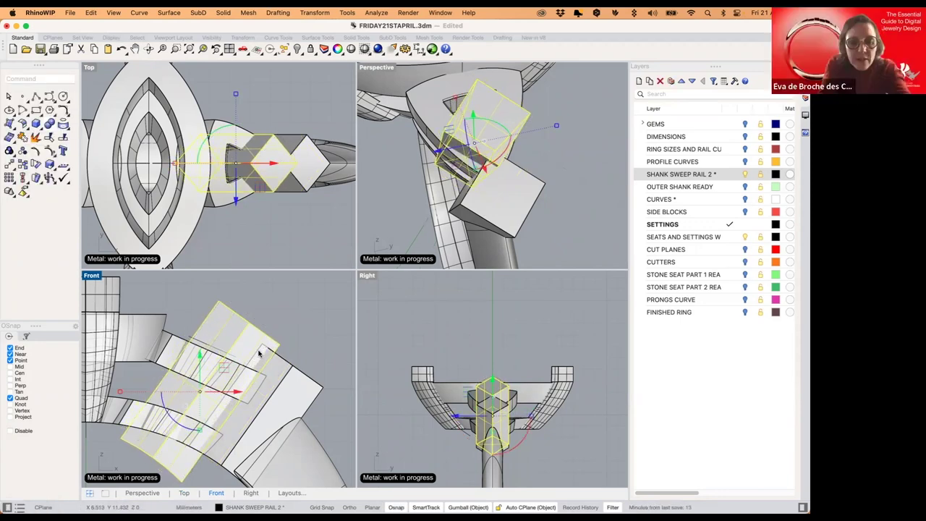
key(super+z)
key(alt+Down)
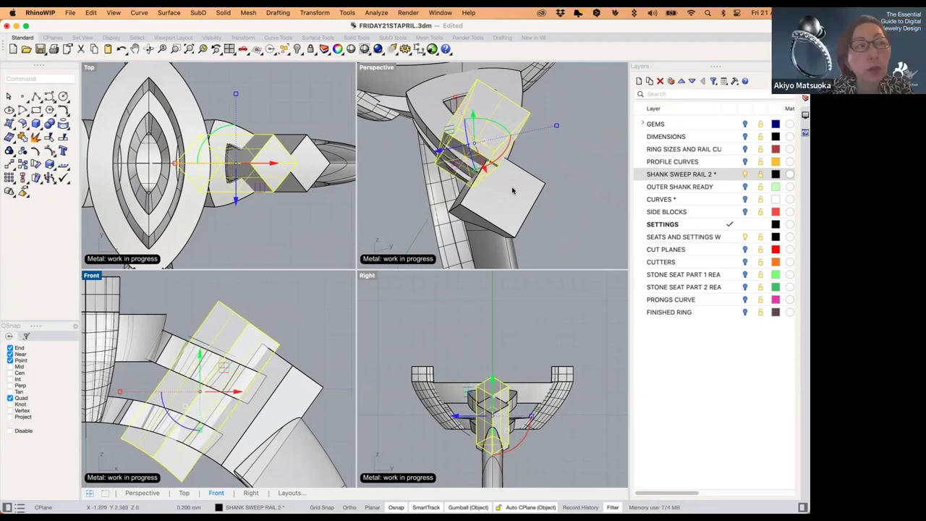
- Shift the block slightly outward in the Front view and rotate it about 3 degrees clockwise to align with the side setting
right_drag(534, 186, 566, 168)
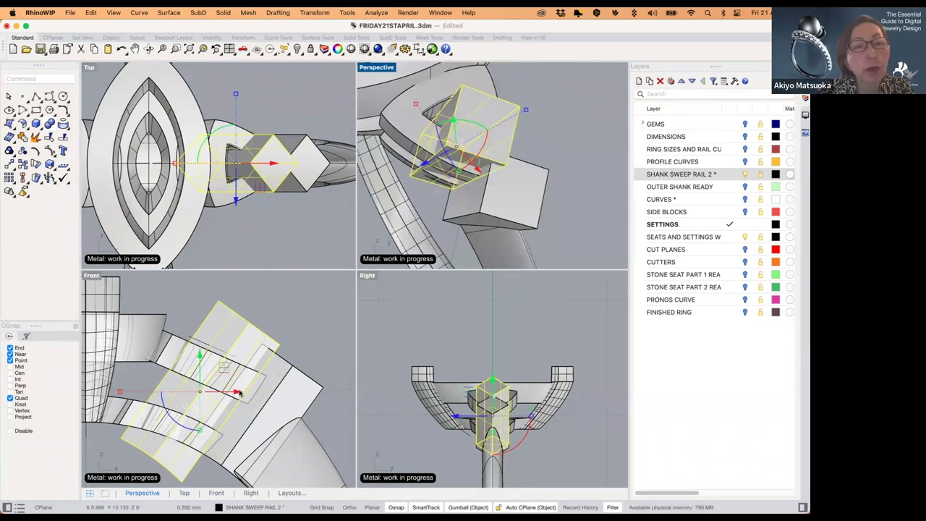
drag(241, 393, 245, 393)
drag(187, 427, 184, 428)
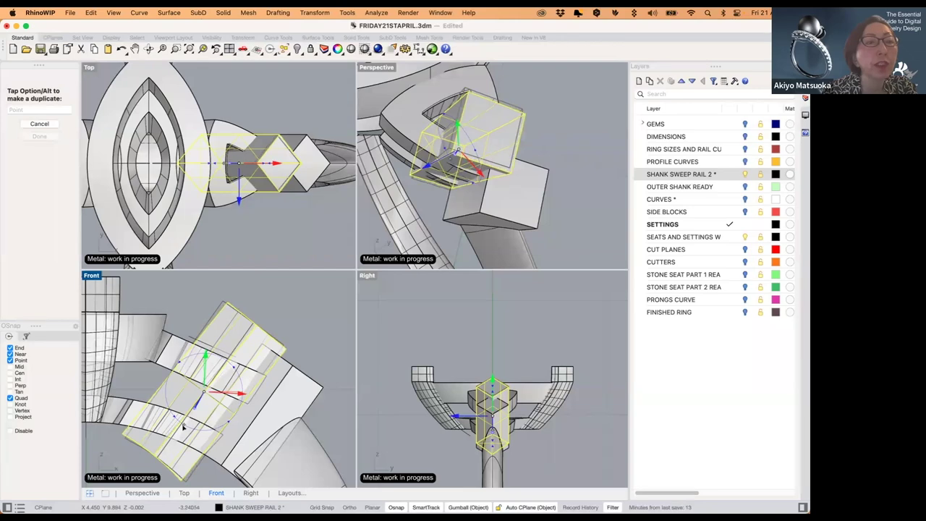
click(343, 313)
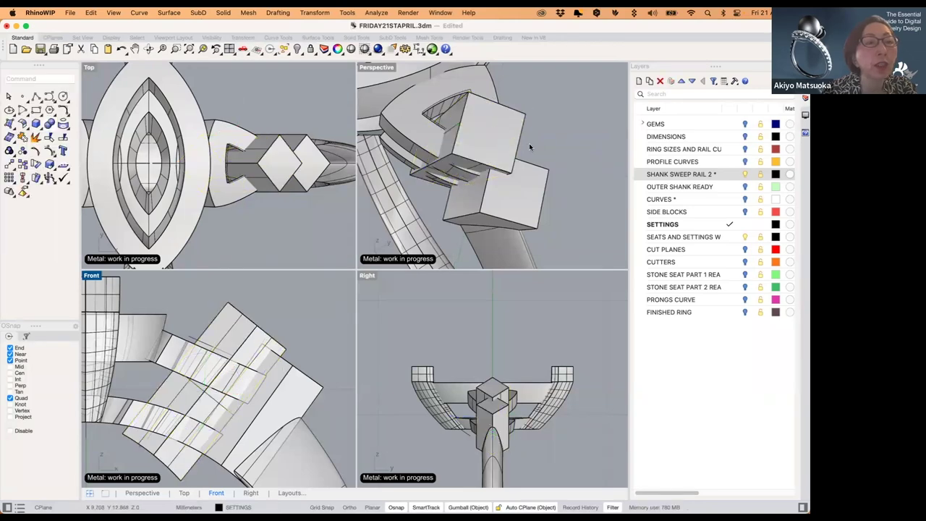
- Mirror a copy of the block to the ring's other side in the Front view, using a vertical plane through the origin
click(508, 155)
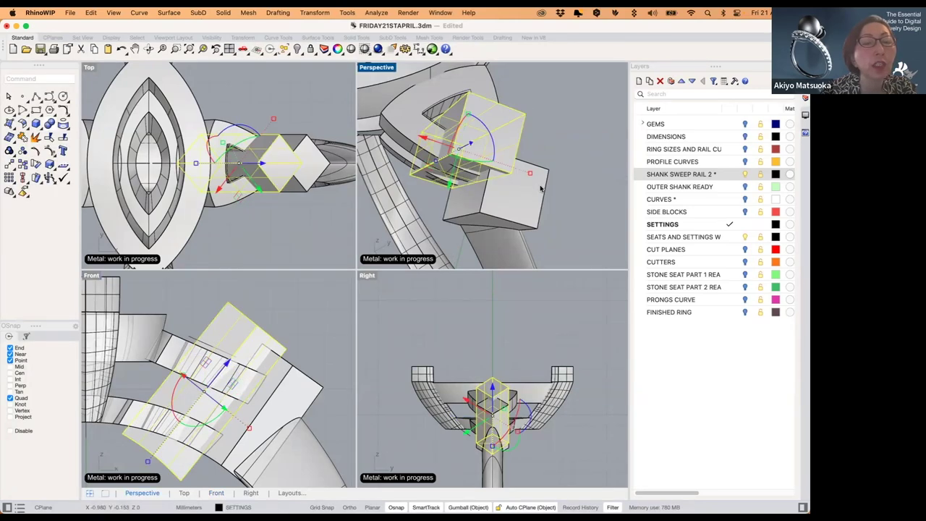
scroll(541, 189, down, 4)
scroll(166, 363, down, 4)
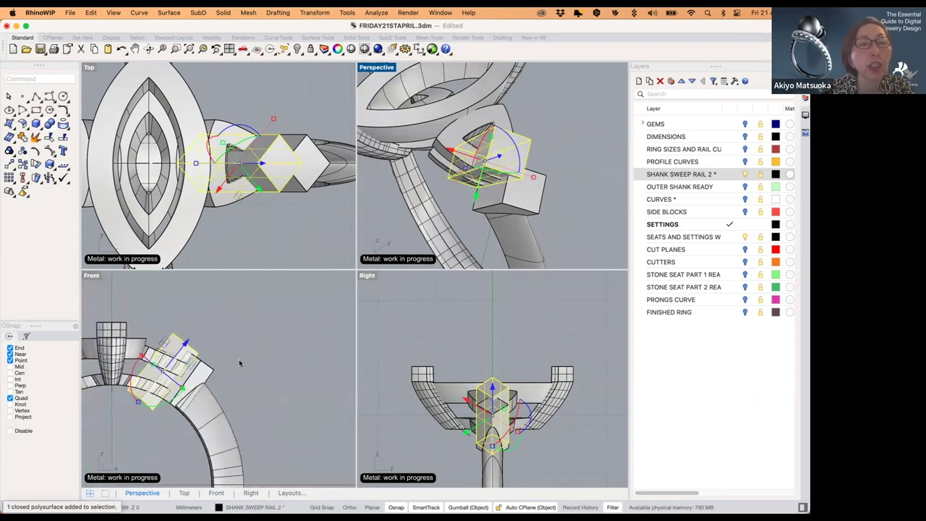
scroll(244, 363, left, 5)
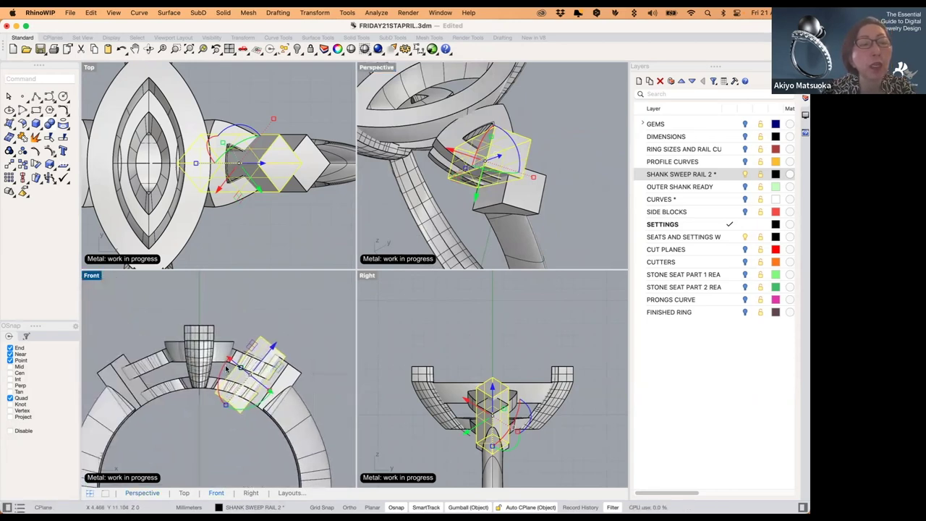
text(mand: M)
text(irror)
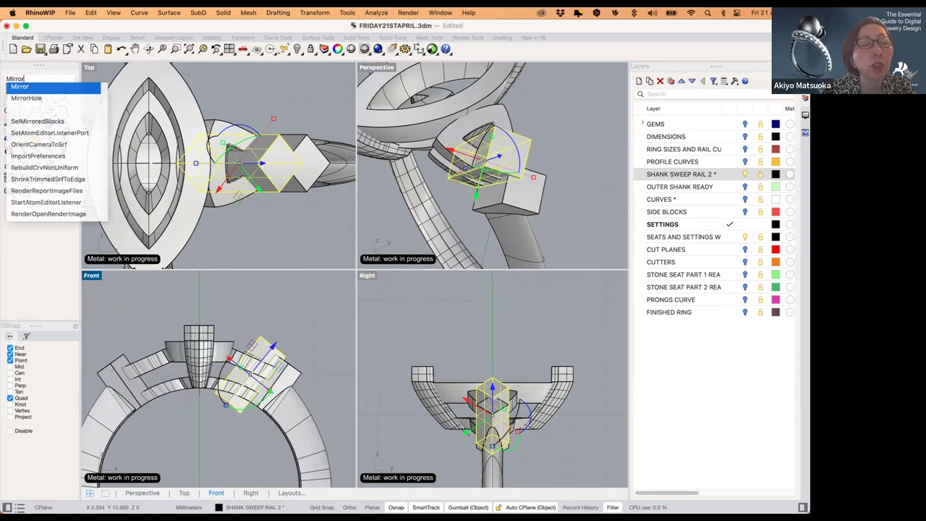
key(Return)
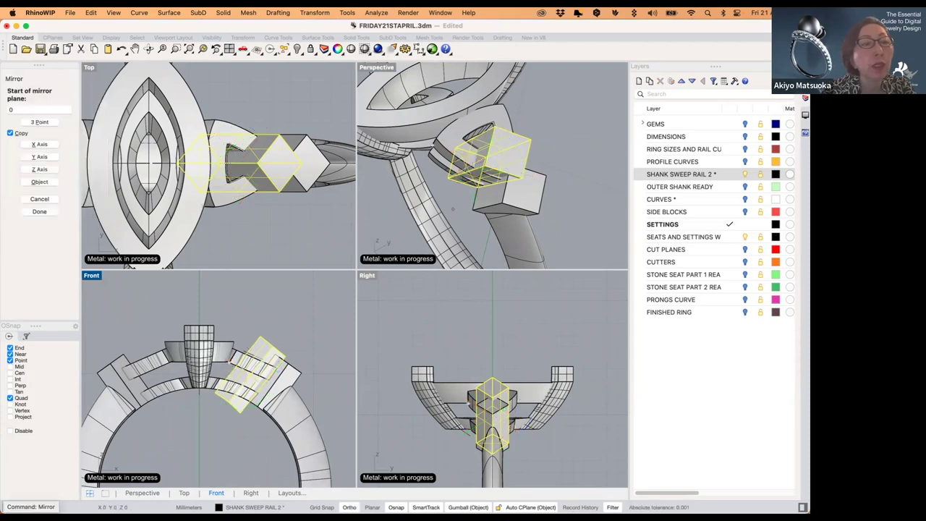
click(200, 329)
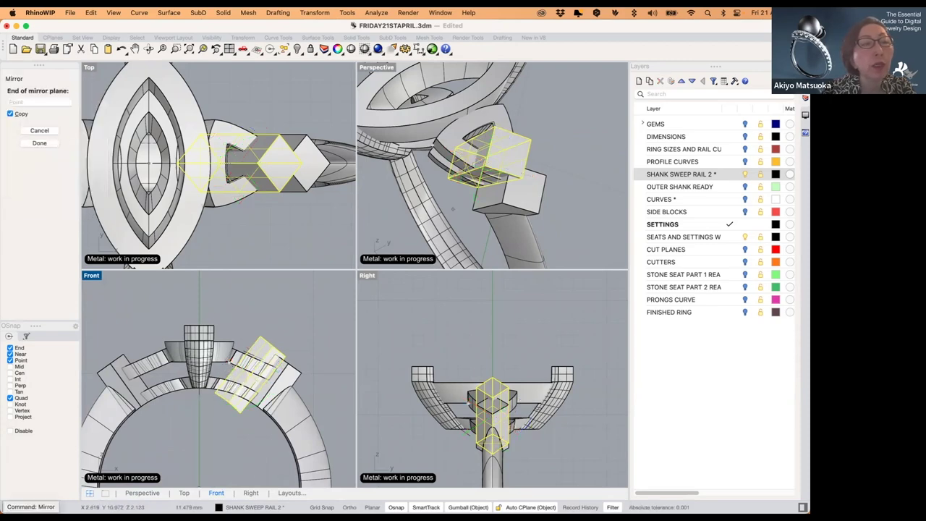
click(201, 295)
click(255, 299)
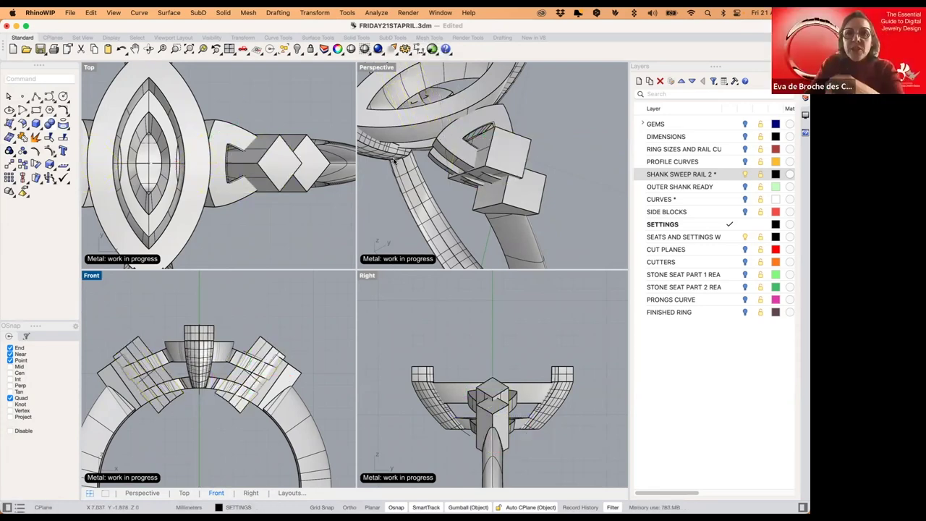
- Maximize the Perspective view, inspect the whole ring with the blocks on both sides, and select one outer block
double_click(378, 69)
scroll(361, 243, down, 5)
shift+right_drag(361, 246, 290, 101)
click(439, 251)
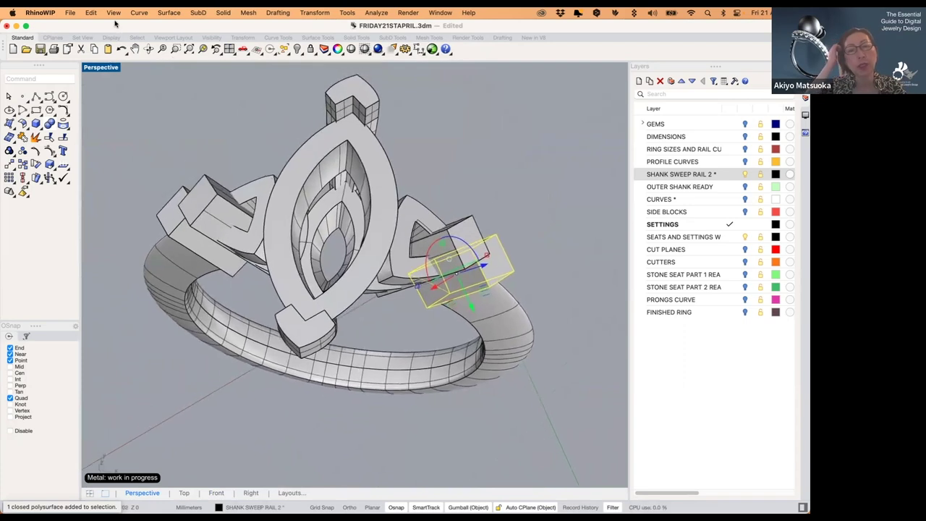
- Open the Nudge options of the Modeling Aids settings
click(39, 13)
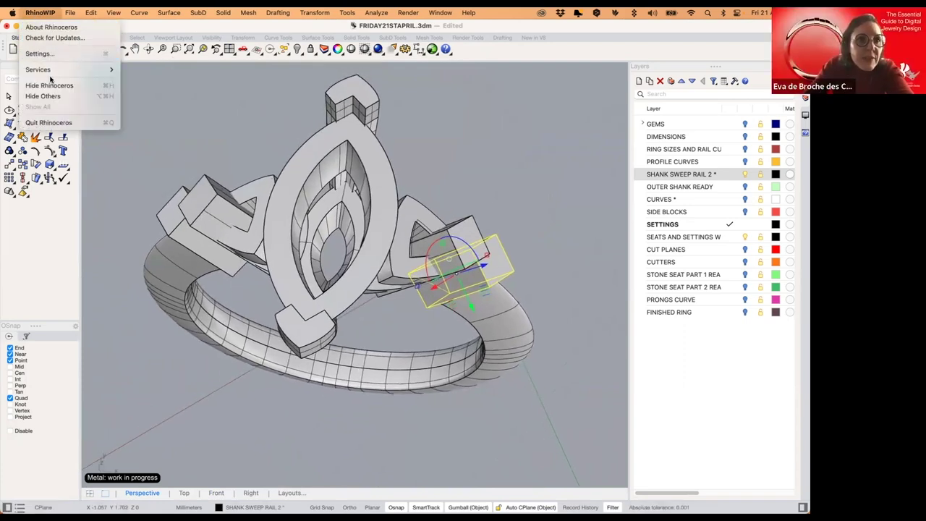
mouse_move(69, 15)
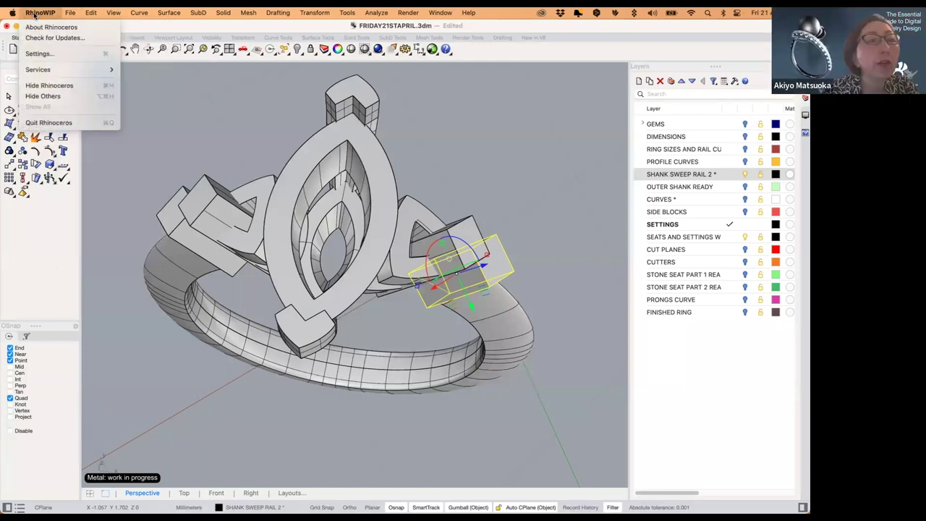
click(46, 55)
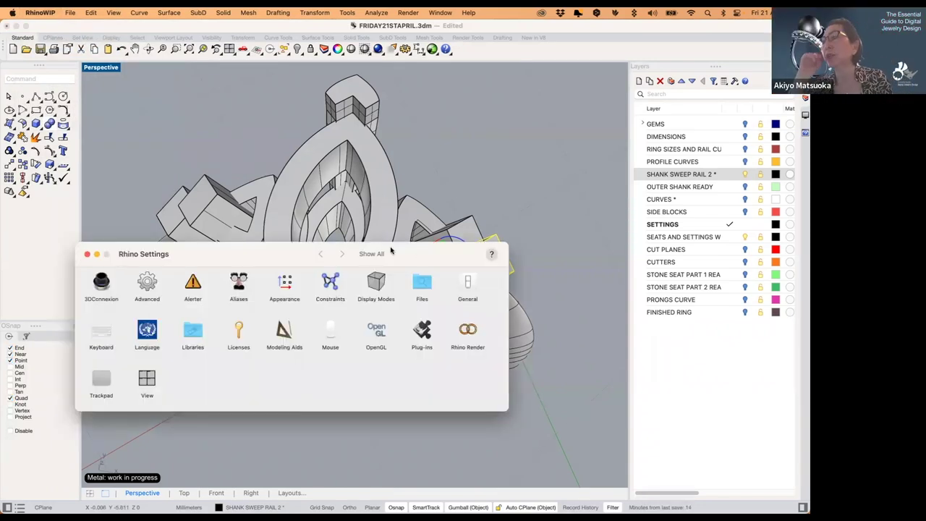
drag(259, 250, 340, 142)
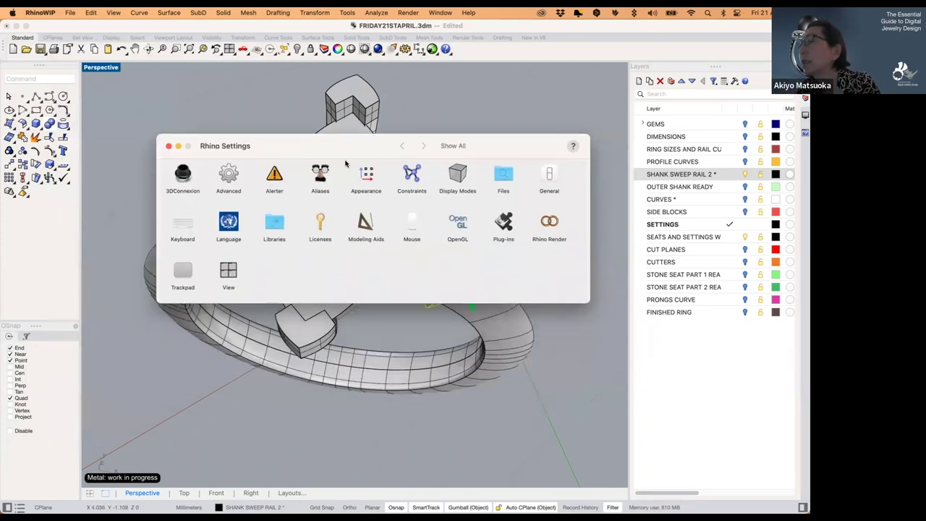
click(366, 224)
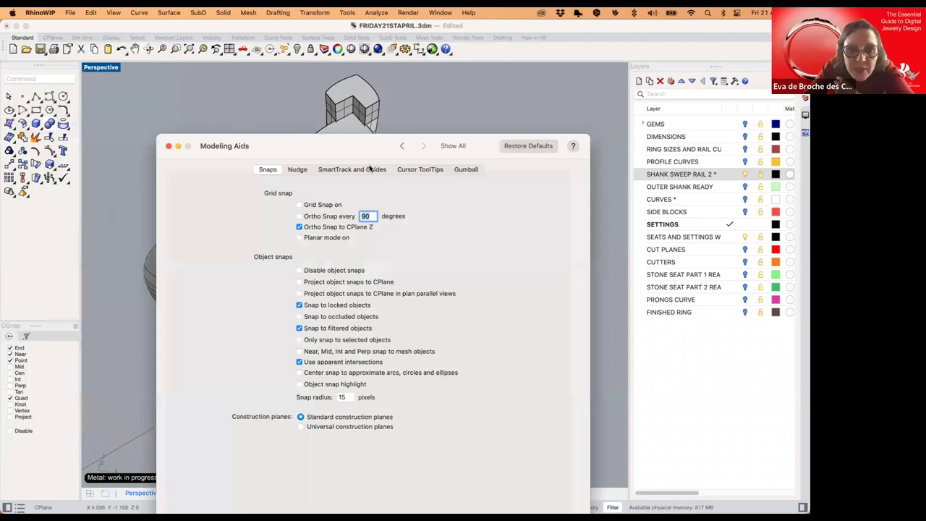
click(298, 169)
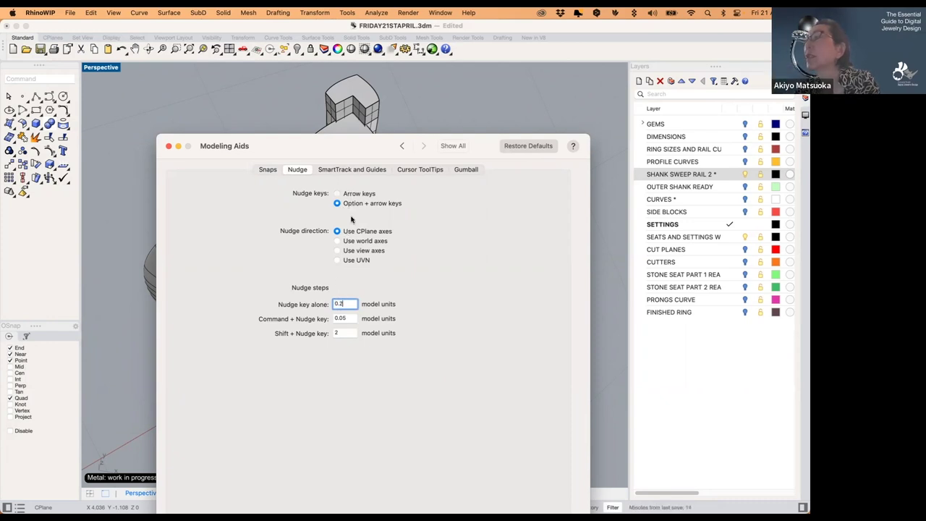
- Set nudging to the arrow keys, with steps of 0.1 alone, 0.01 with Command and 1 with Shift
click(338, 194)
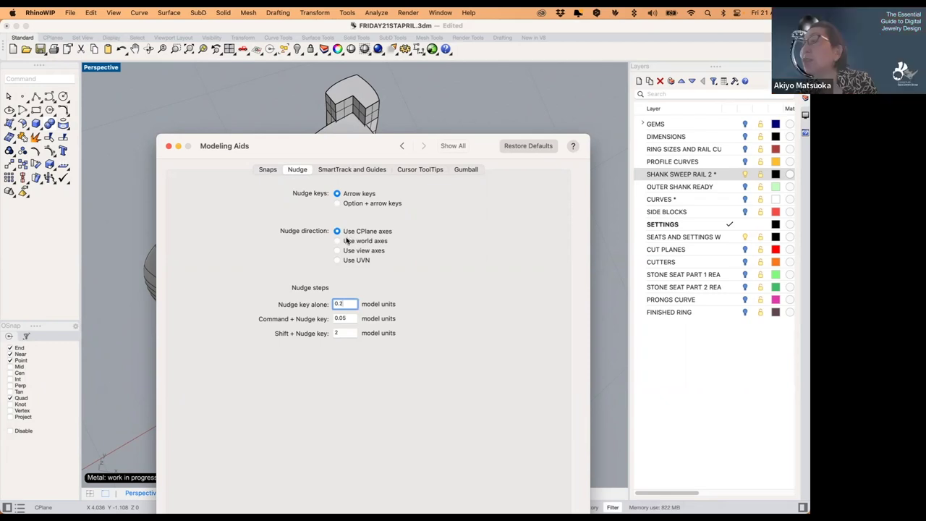
click(344, 318)
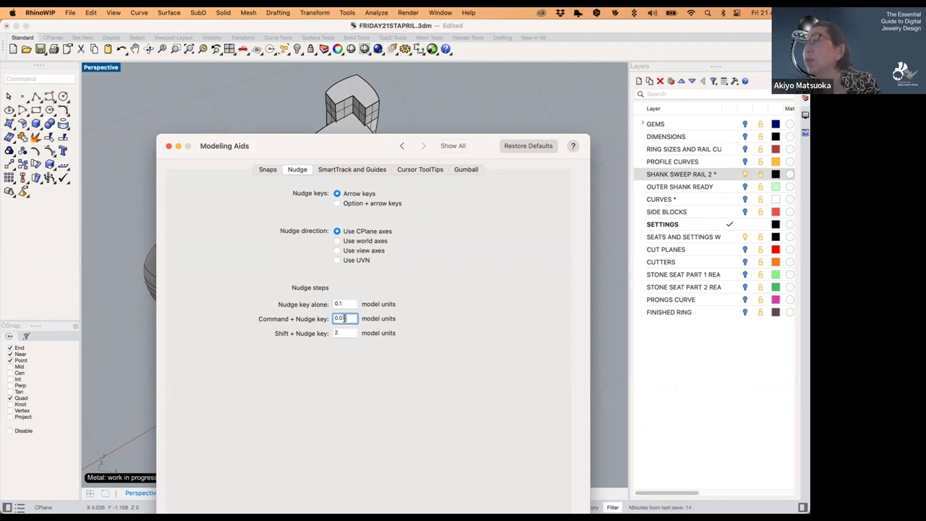
key(BackSpace)
text(01)
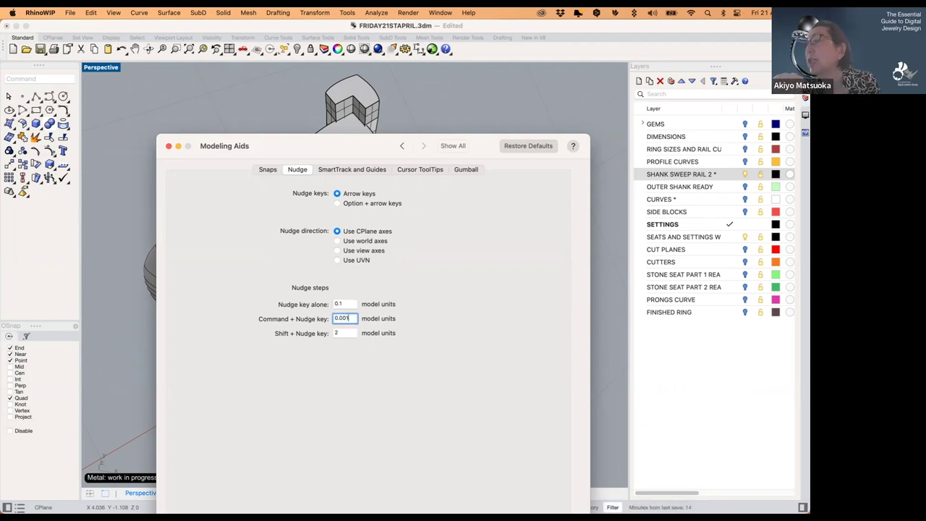
click(348, 334)
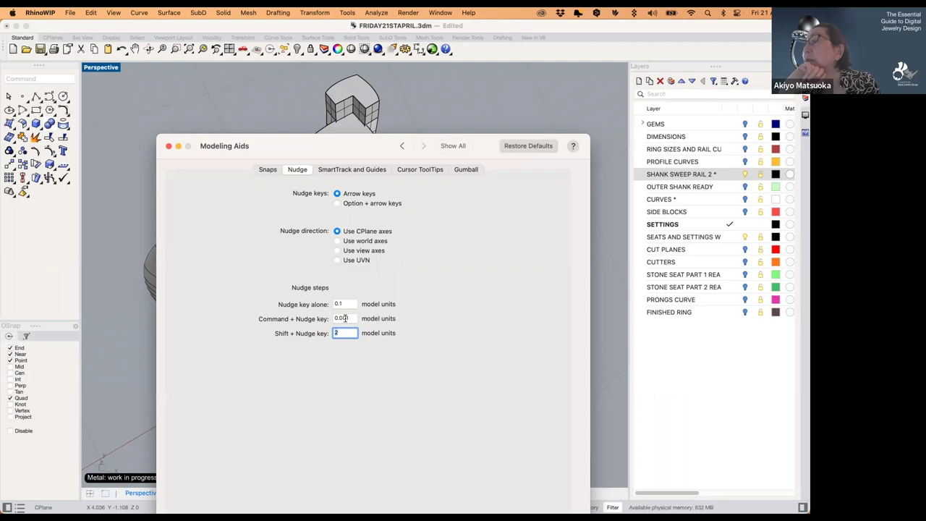
click(344, 320)
key(BackSpace)
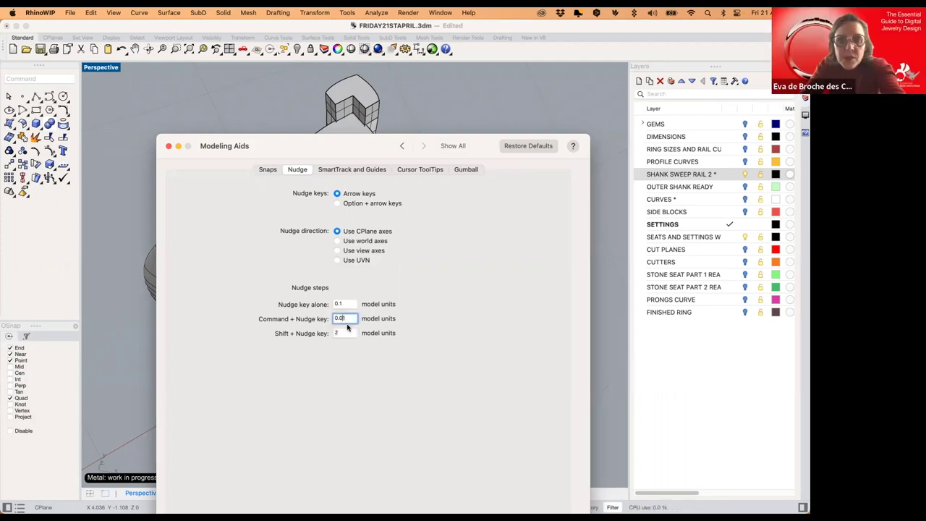
click(344, 333)
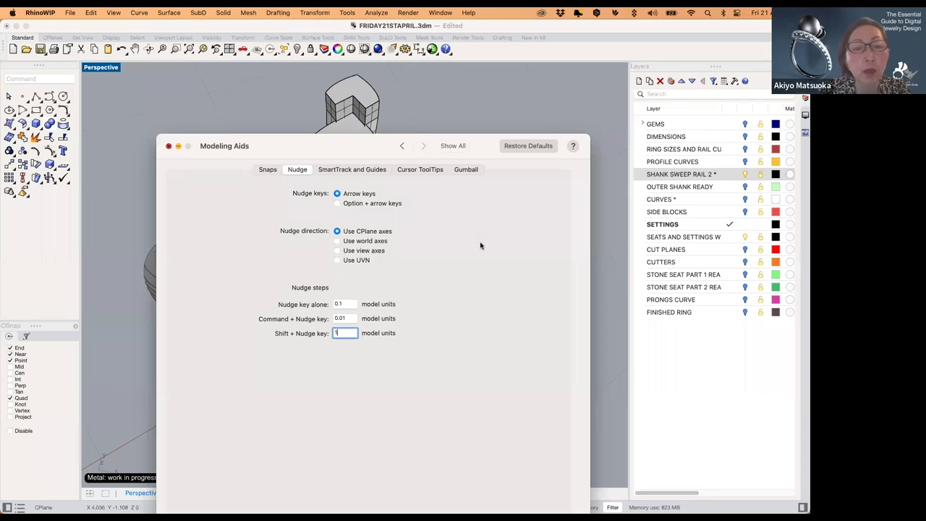
- Close the Modeling Aids settings, select the inner side block and restore the four-view layout
click(168, 146)
click(528, 205)
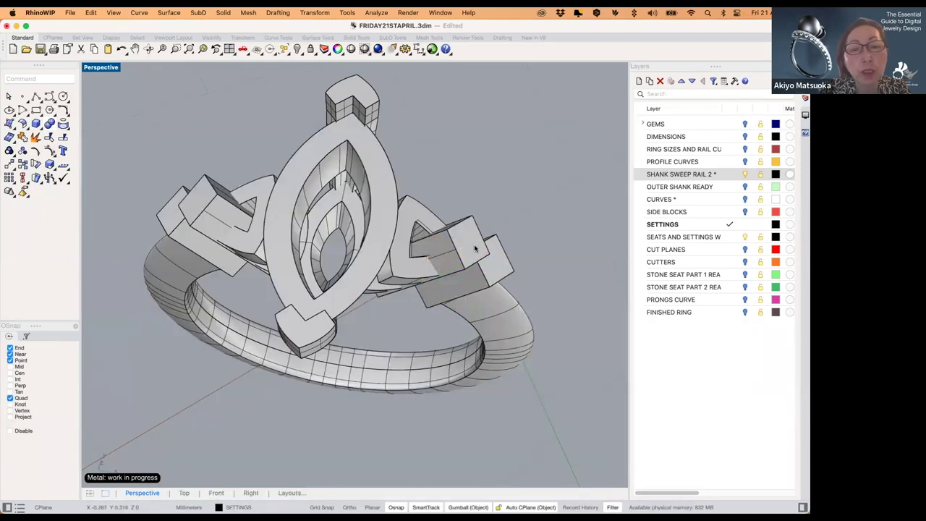
click(475, 249)
double_click(104, 69)
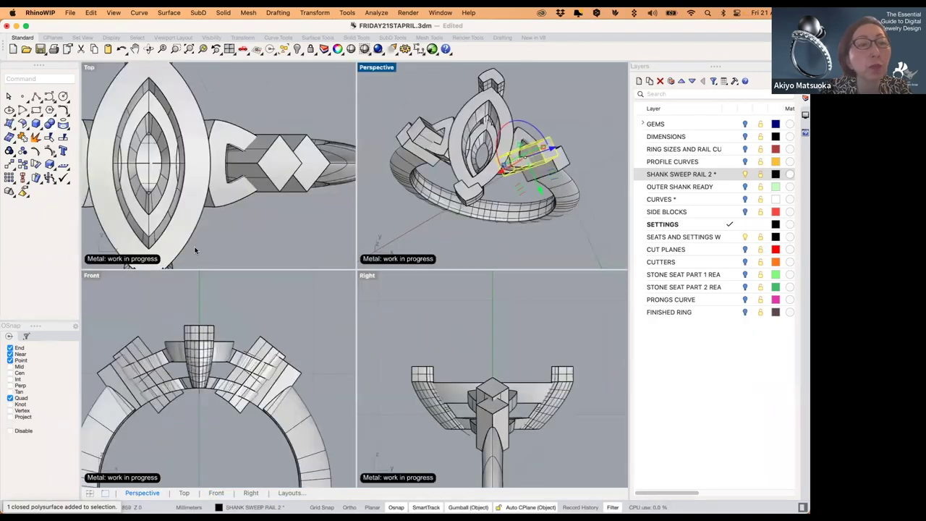
click(262, 172)
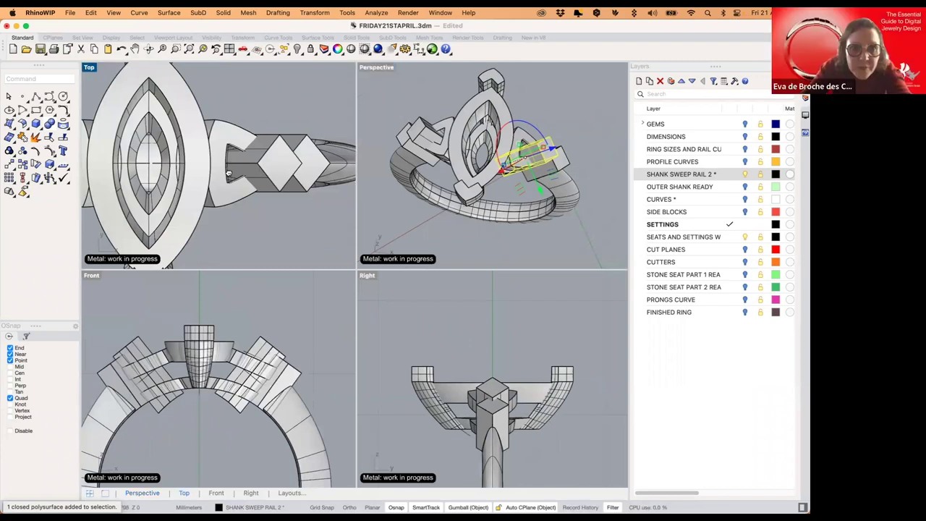
click(207, 209)
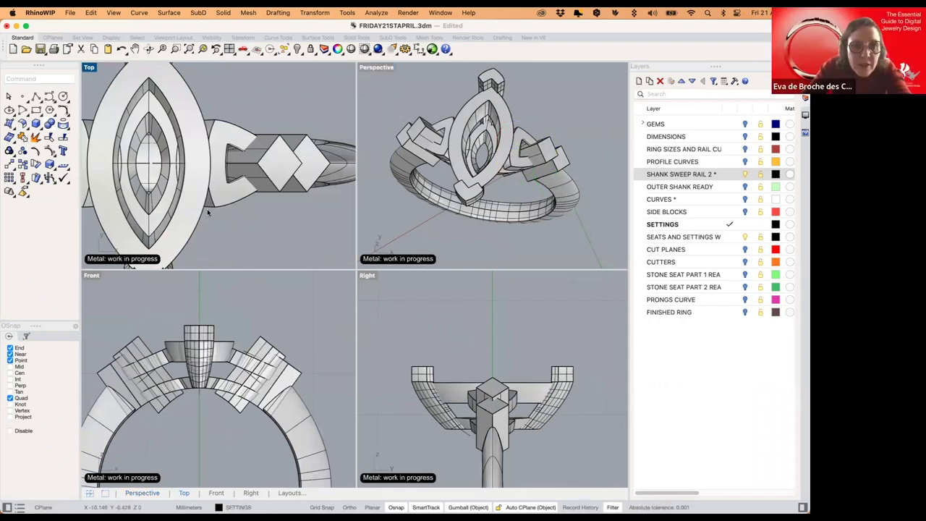
- Examine the ring's side blocks in the Top view, framing the centre setting and selecting the inner block
click(204, 171)
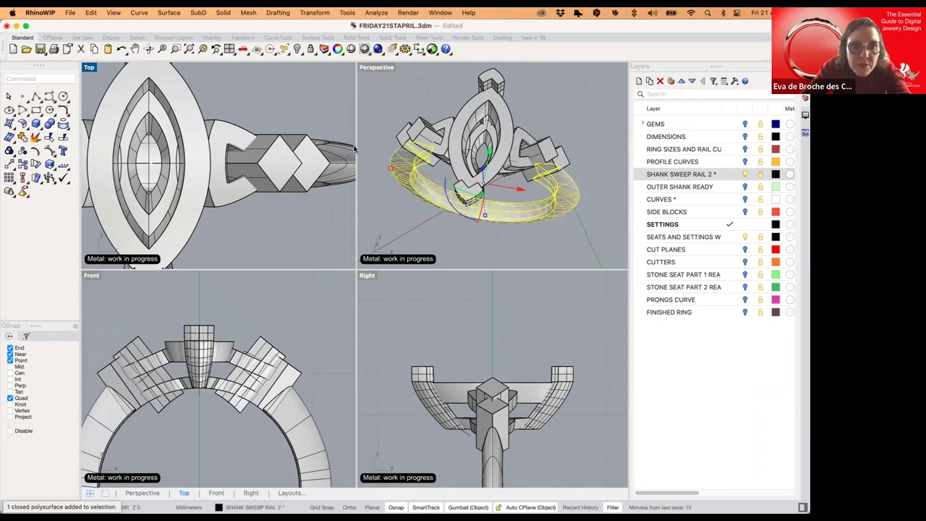
scroll(301, 163, down, 12)
right_drag(278, 175, 227, 174)
scroll(227, 174, up, 6)
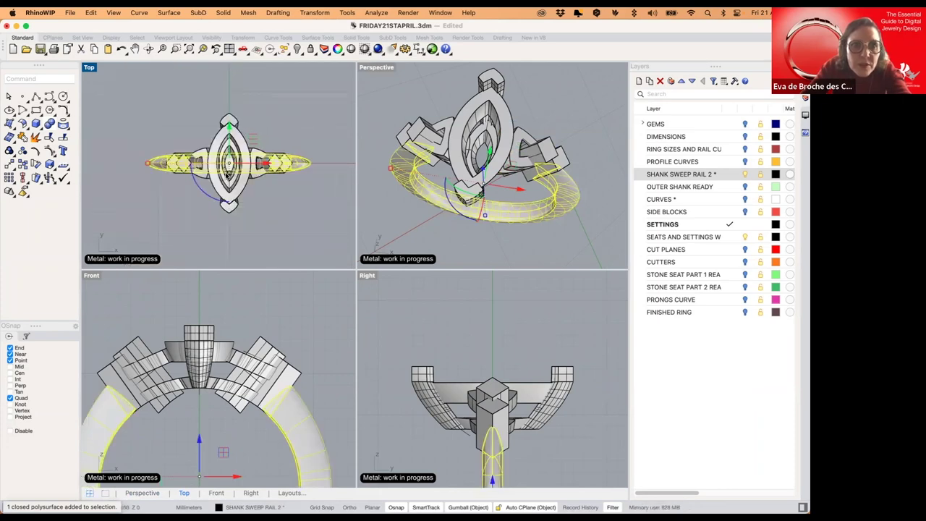
scroll(227, 175, up, 5)
key(Escape)
click(274, 159)
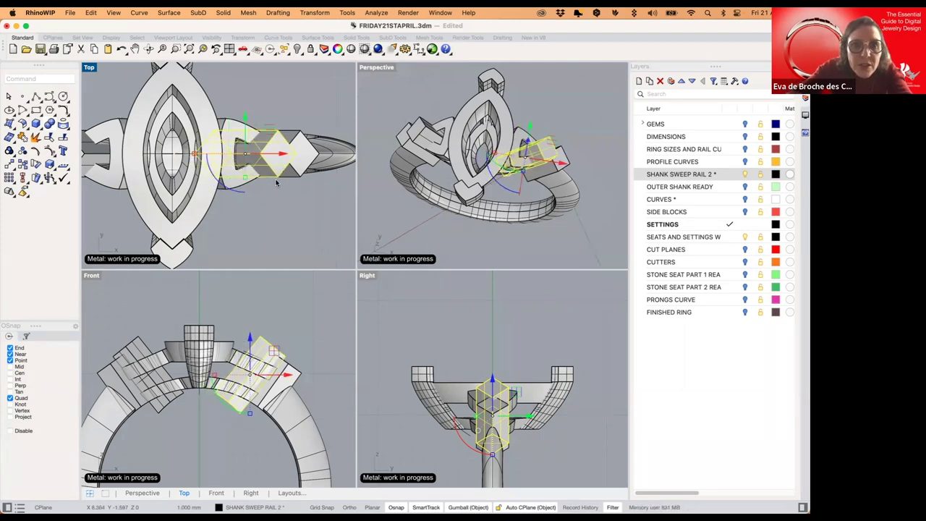
click(385, 81)
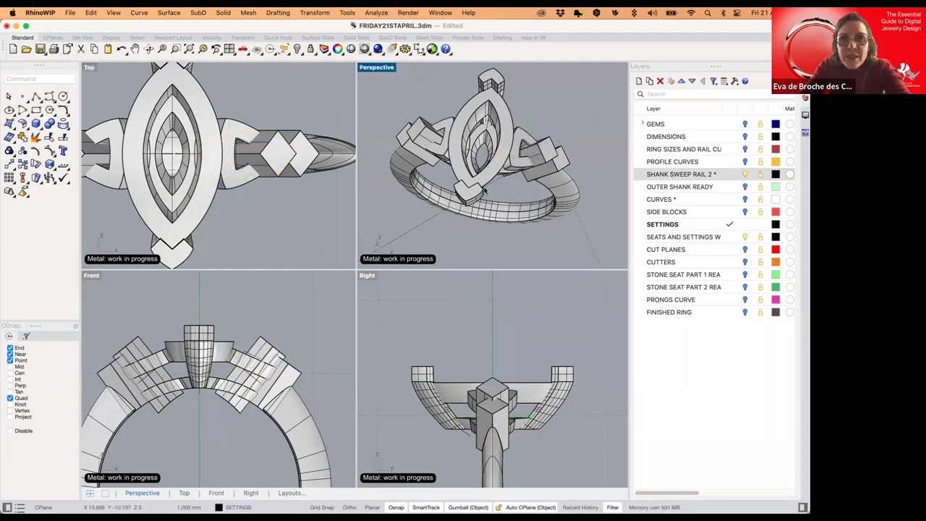
- Subtract the inner block from the outer block on the positive X side of the ring with BooleanDifference
click(552, 165)
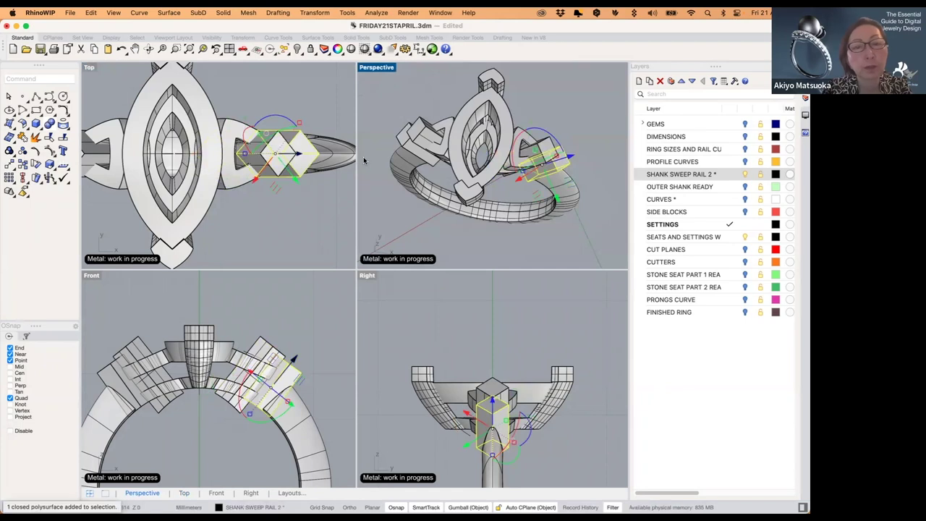
click(54, 130)
click(67, 137)
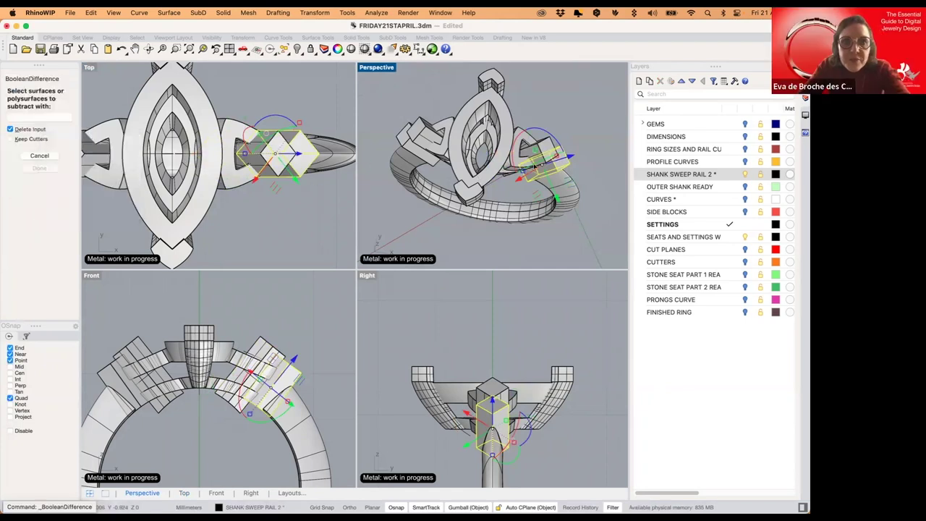
click(550, 147)
key(Return)
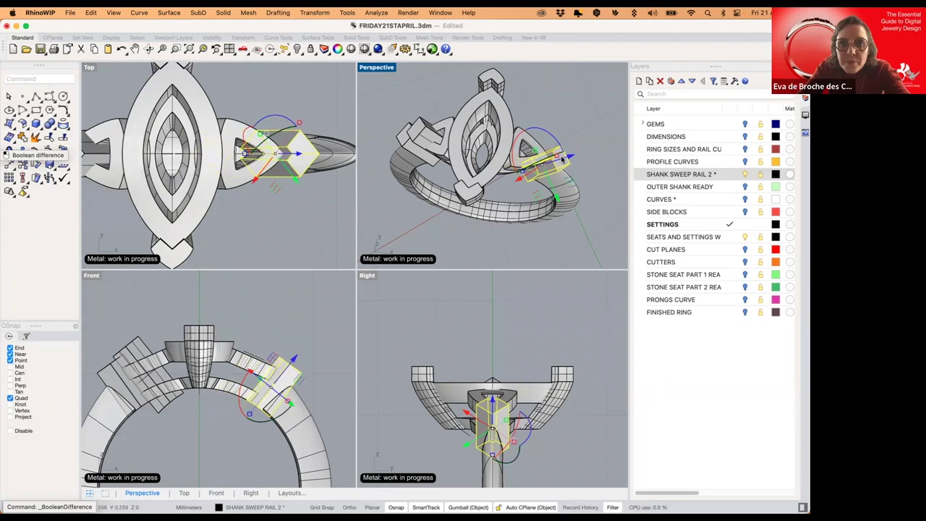
- Repeat the Boolean difference on the ring's opposite side, cutting its outer block with the inner block
click(403, 148)
key(Return)
click(422, 126)
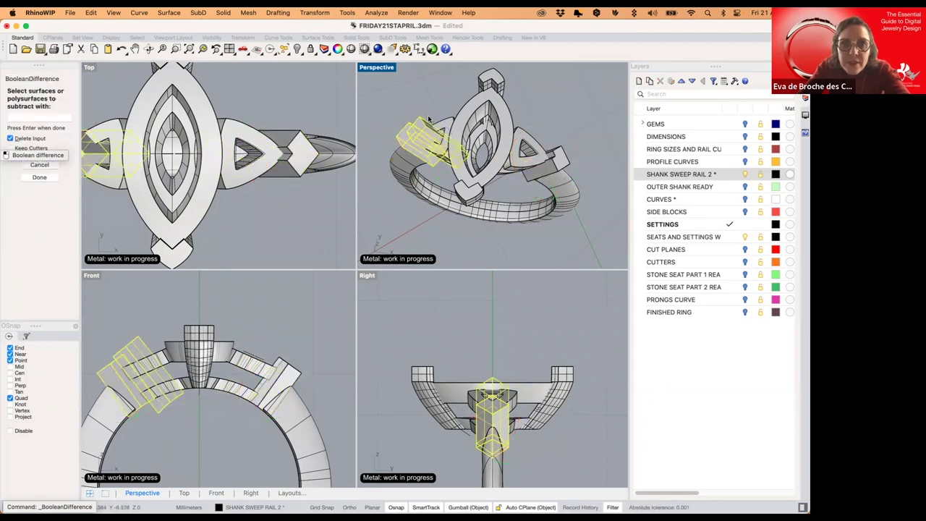
key(Return)
key(Return)
- Maximize the Perspective view, inspect the notched outer blocks and show the CUTTERS layer
double_click(375, 67)
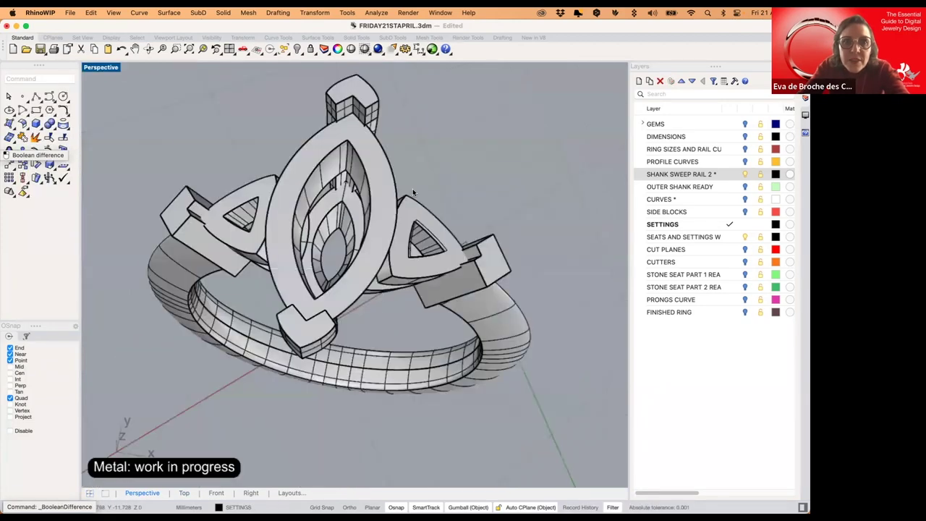
right_drag(389, 205, 431, 189)
right_drag(383, 219, 618, 243)
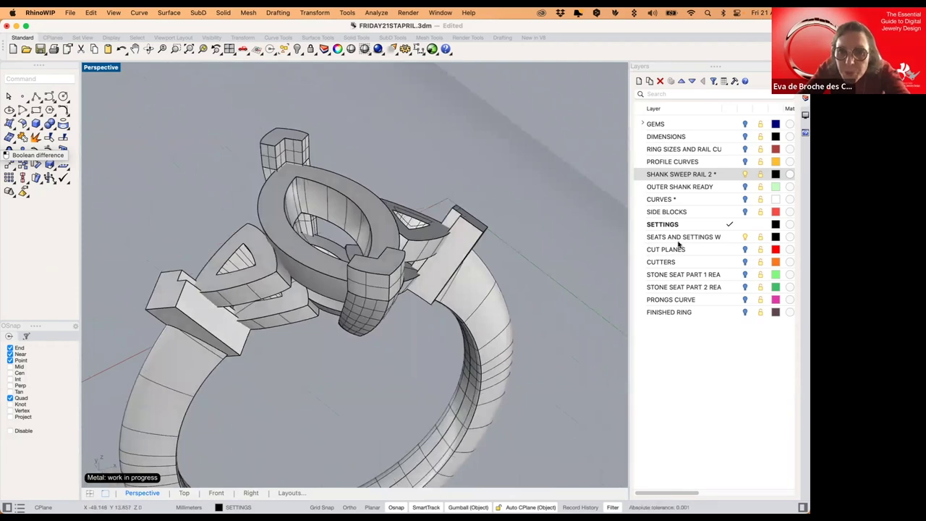
click(746, 264)
right_drag(352, 207, 250, 247)
scroll(239, 259, up, 5)
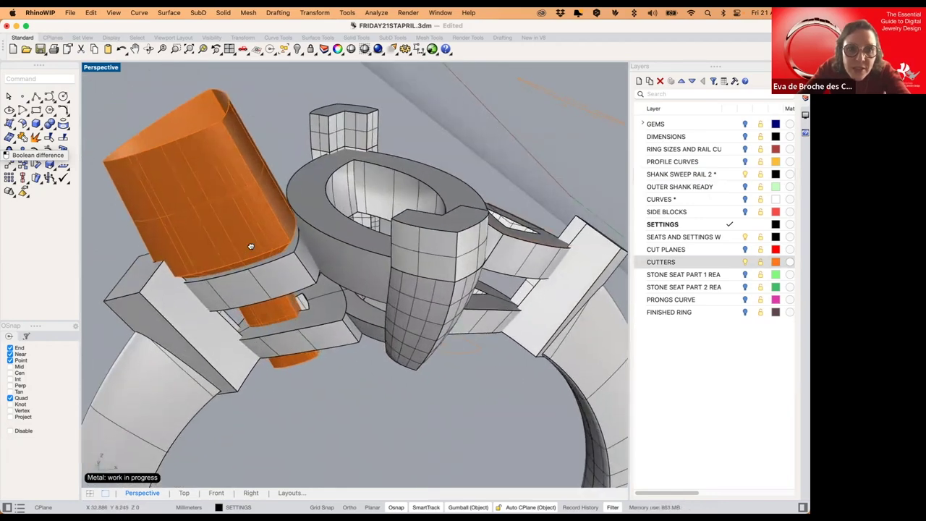
- Show the CURVES layer and hide the SHANK SWEEP RAIL 2 layer to inspect the side setting without its cutter
click(746, 200)
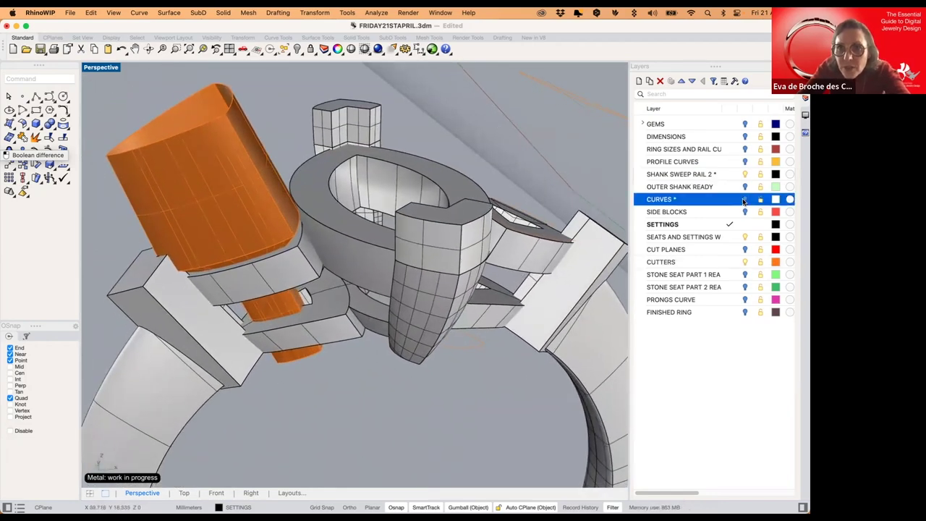
click(547, 221)
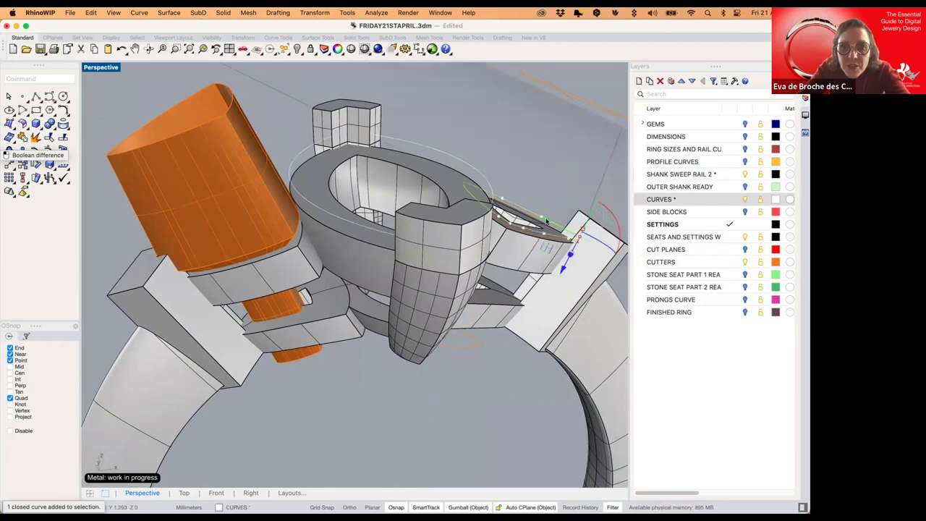
click(536, 177)
right_drag(232, 245, 242, 272)
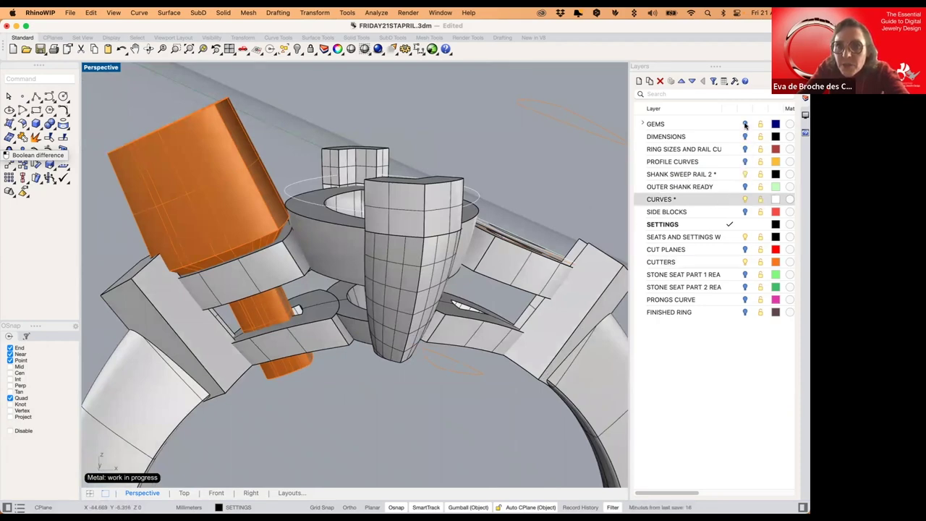
click(745, 176)
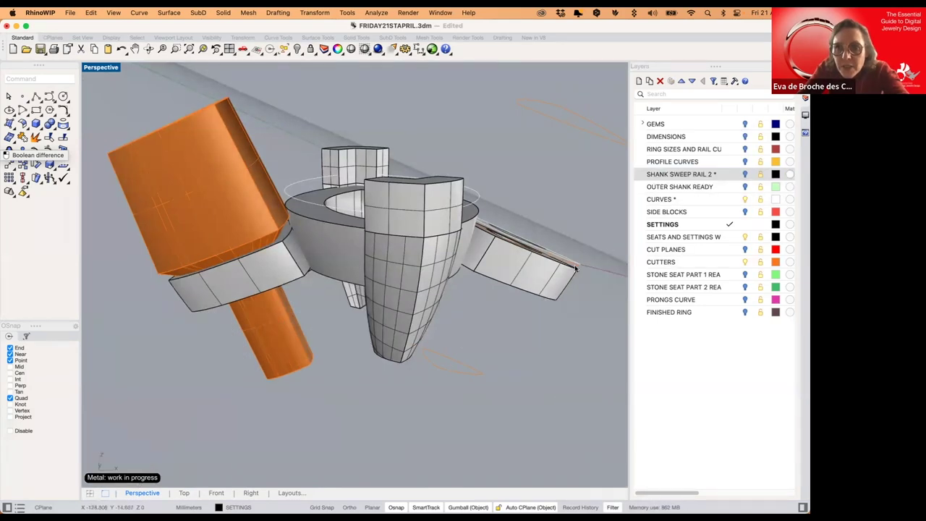
right_drag(489, 276, 461, 272)
scroll(463, 271, up, 5)
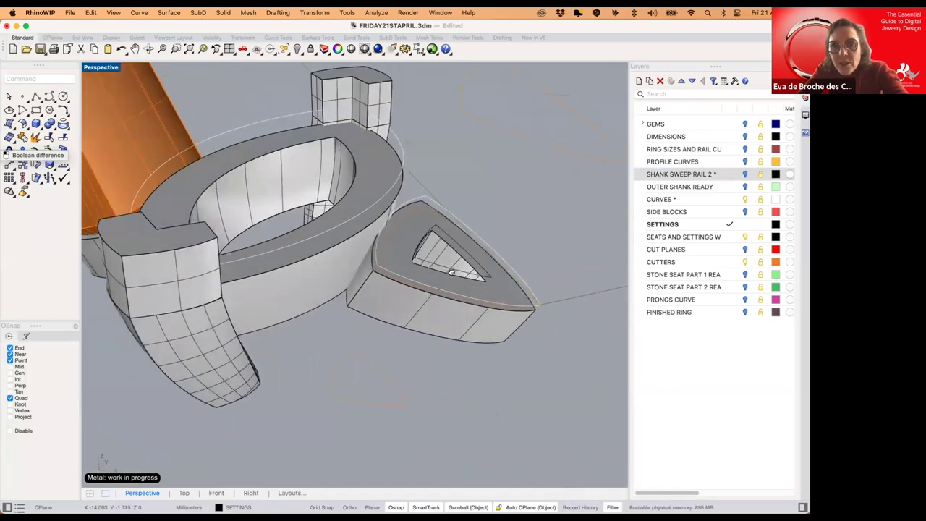
scroll(464, 268, down, 2)
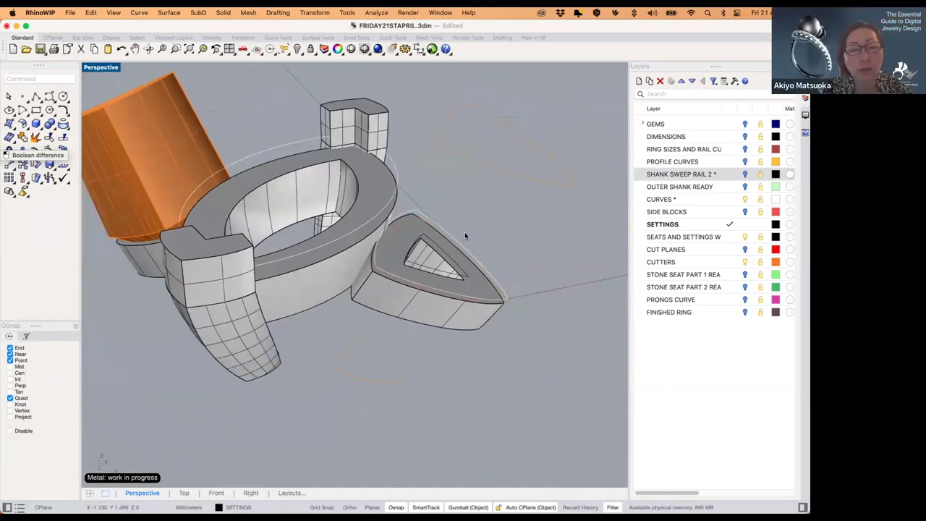
- Set the Perspective view's construction plane to World Bottom and frame the cutter profile curves
click(261, 55)
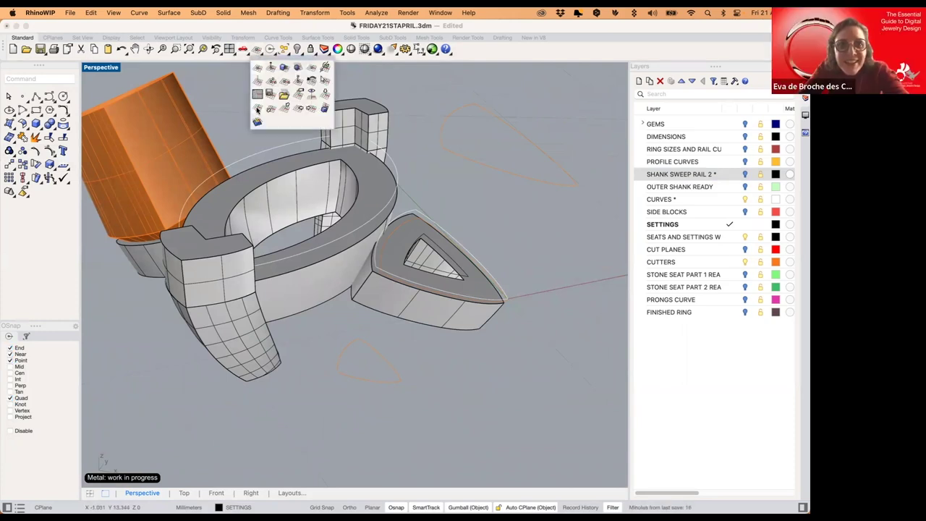
click(257, 109)
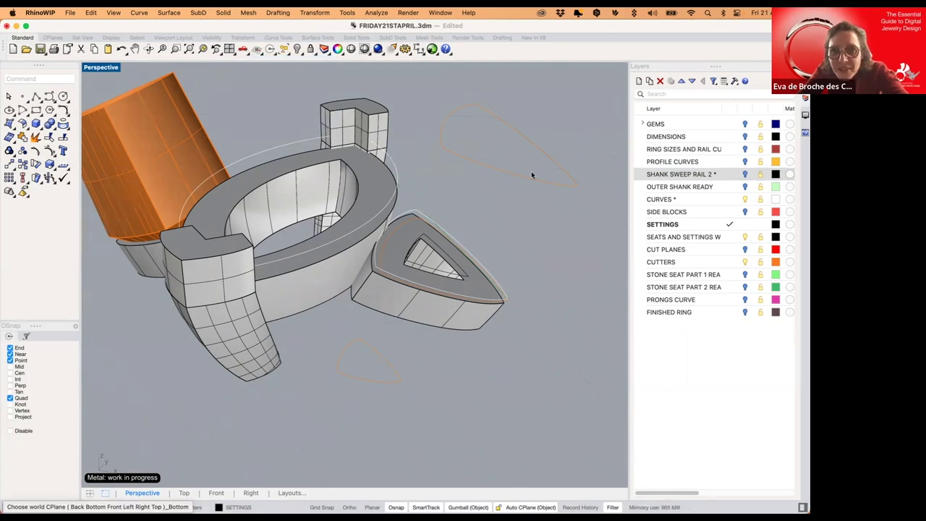
scroll(493, 180, down, 2)
right_drag(482, 186, 491, 171)
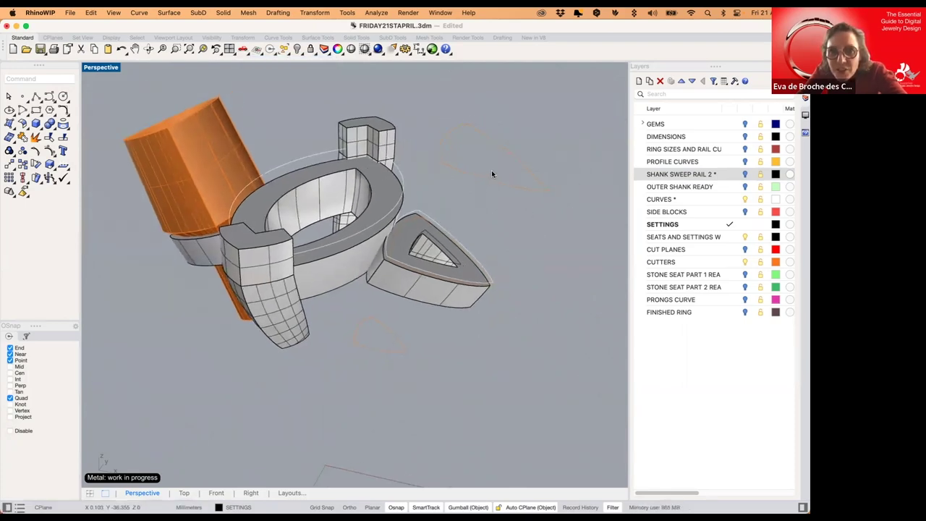
- Make CUTTERS the current layer and hide the CURVES, SEATS AND SETTINGS W and SETTINGS layers
click(478, 185)
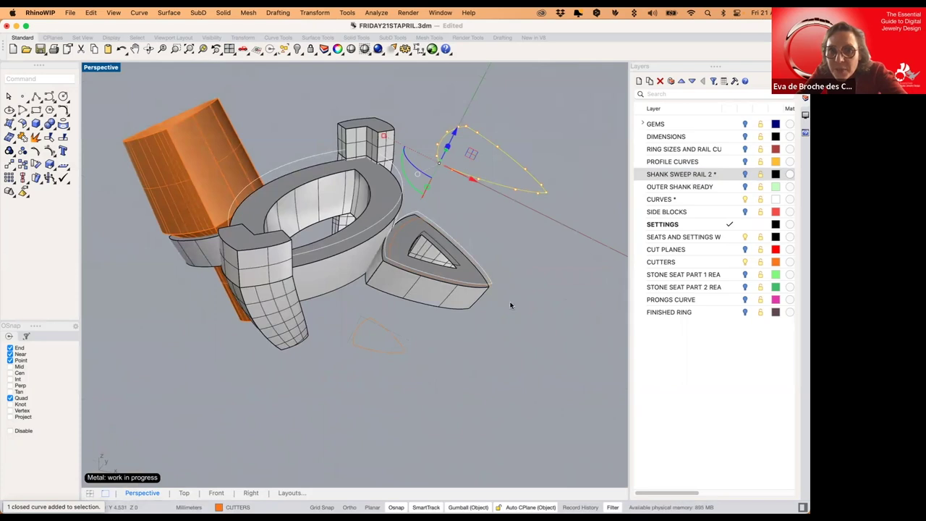
click(745, 199)
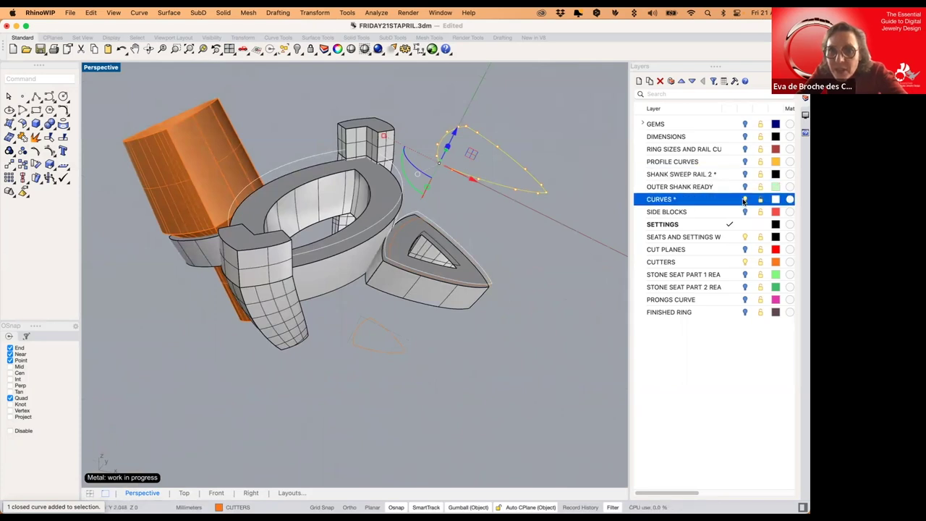
click(746, 200)
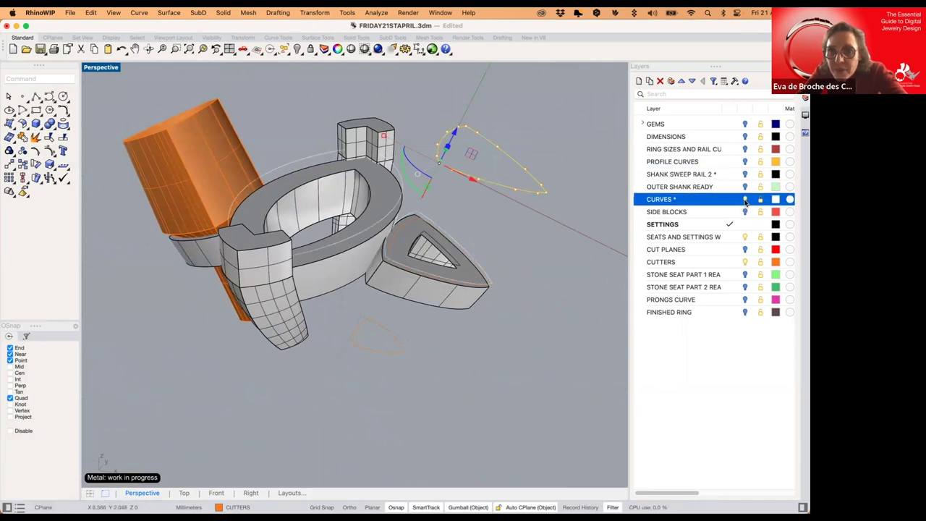
click(744, 238)
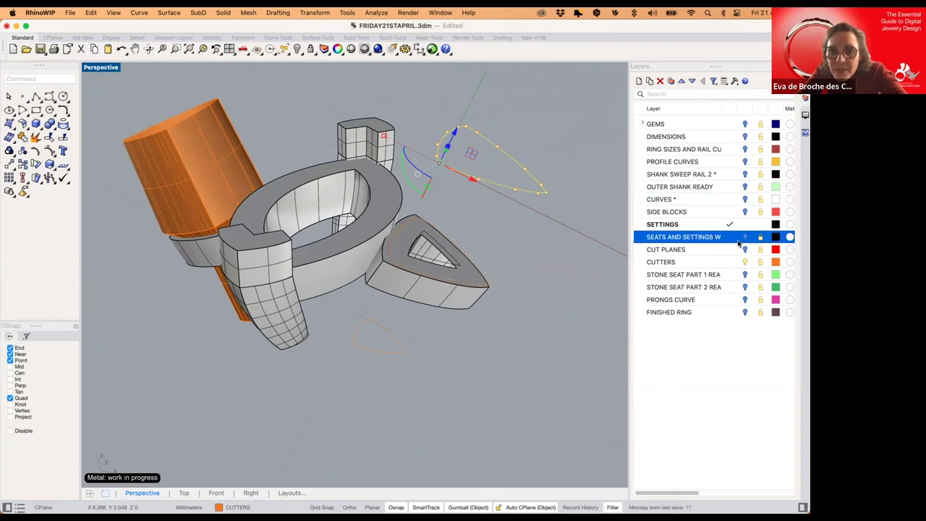
click(575, 246)
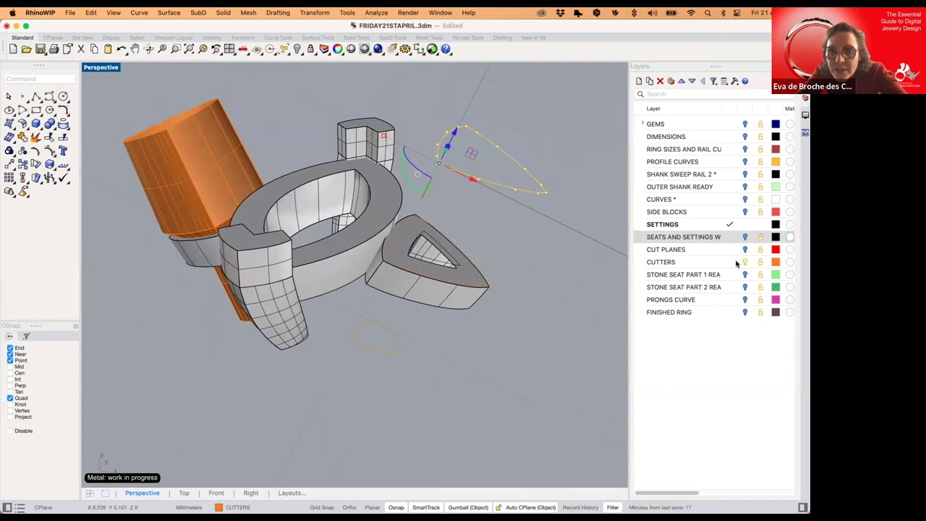
click(731, 262)
click(745, 225)
right_drag(499, 234, 537, 161)
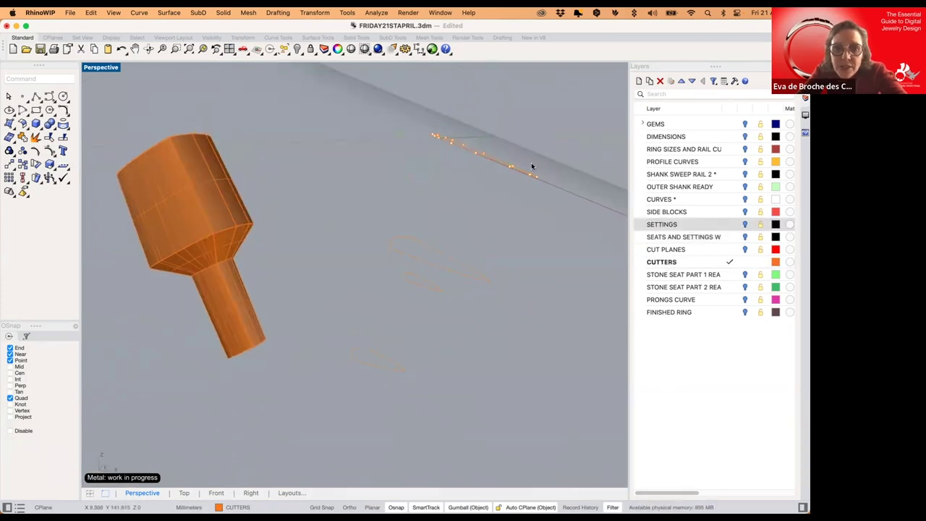
- Start a loft through the four side cutter profile curves and move the two larger curves' seam points to line up with the smaller ones
click(531, 165)
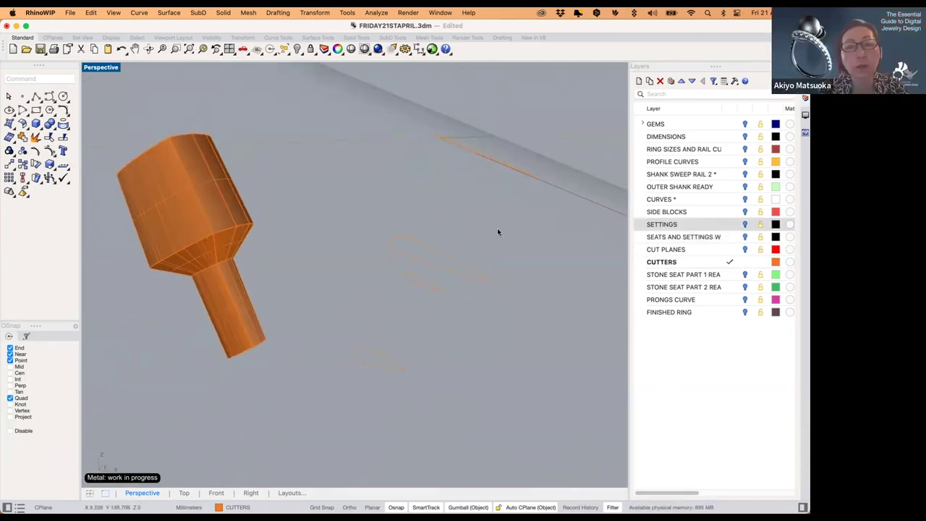
shift+click(447, 284)
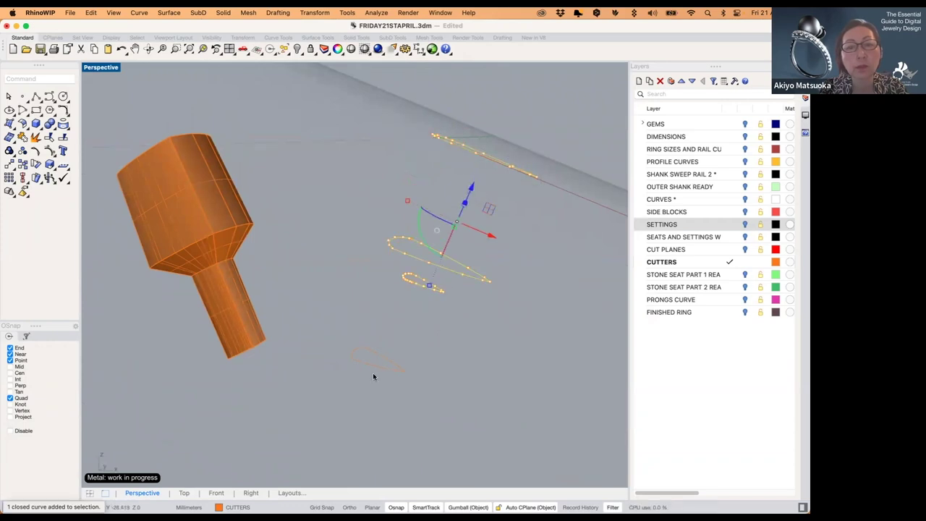
click(15, 131)
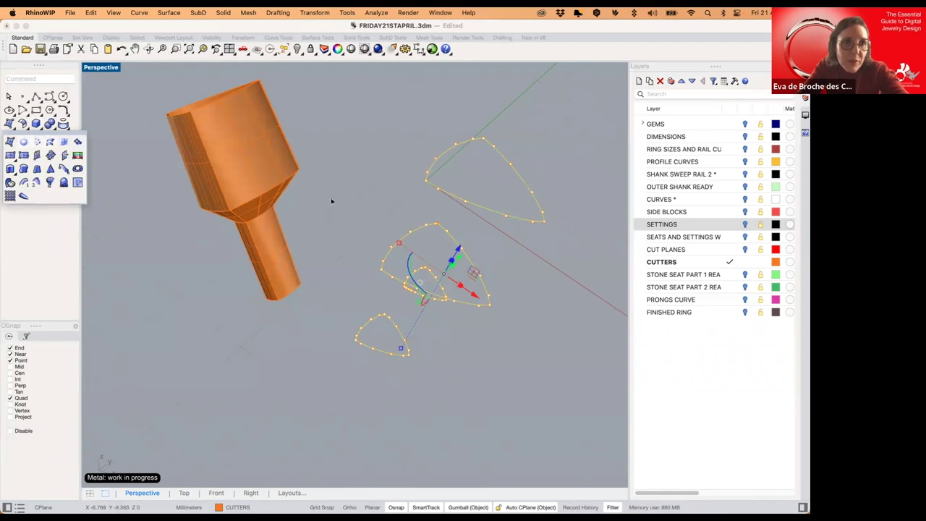
text(loft)
key(Return)
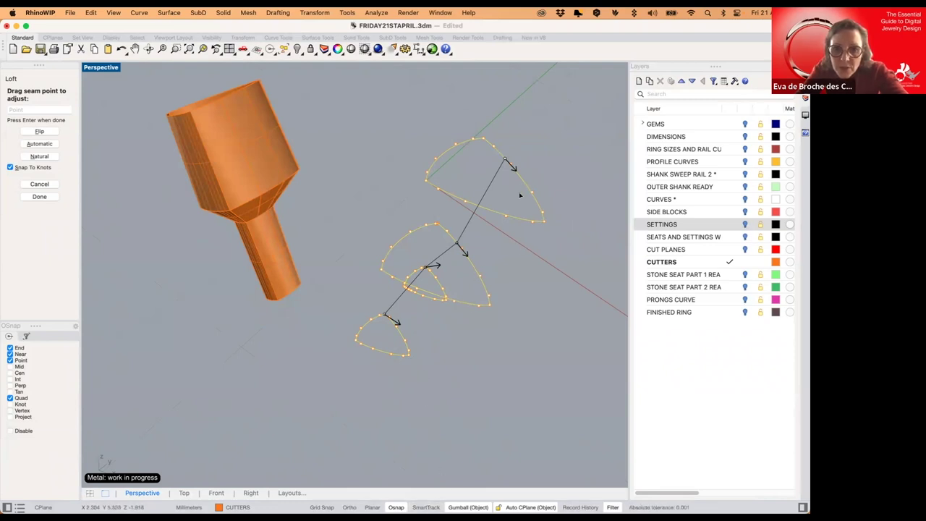
click(482, 137)
drag(458, 242, 437, 222)
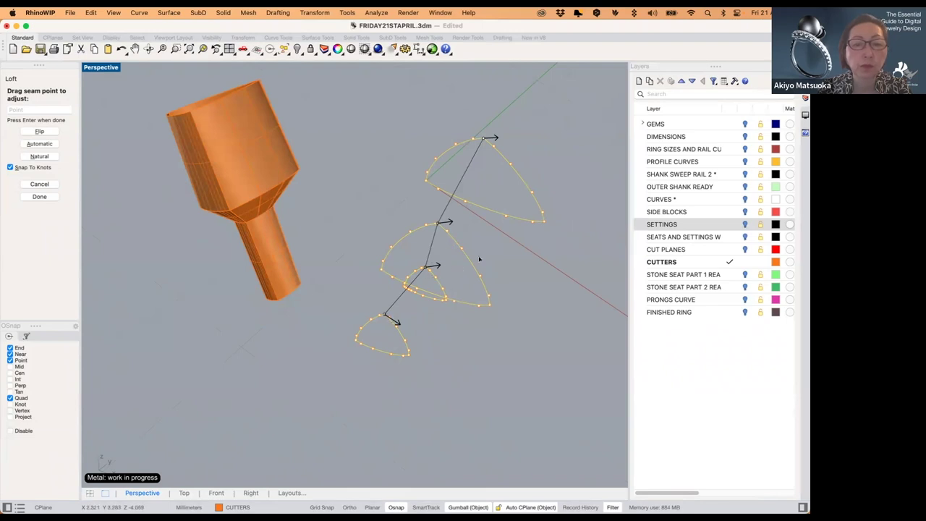
key(Return)
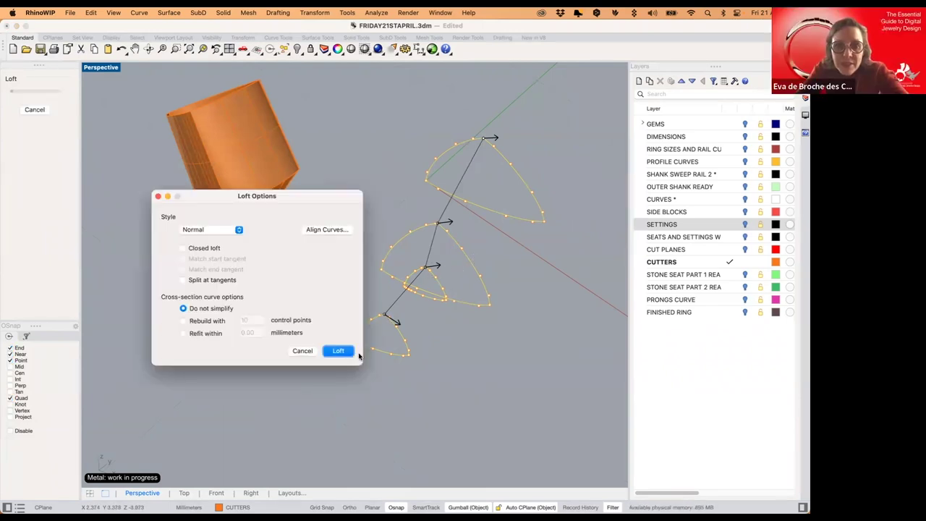
- Try the closed loft option, turn it off again and set the loft style to Straight sections
click(203, 250)
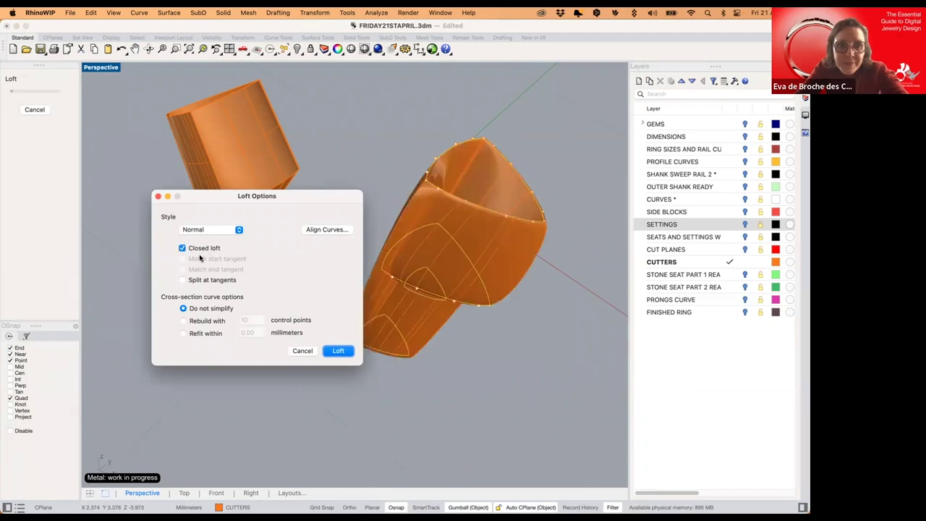
click(205, 249)
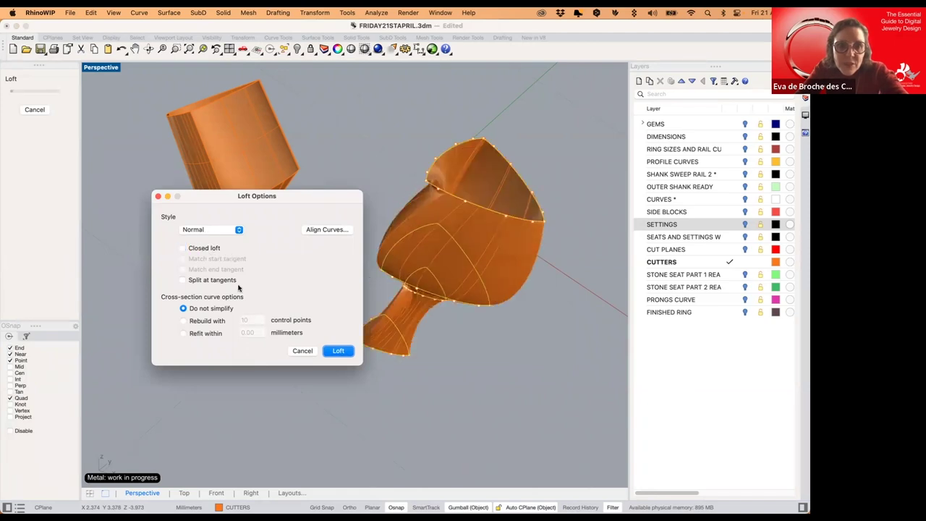
click(226, 230)
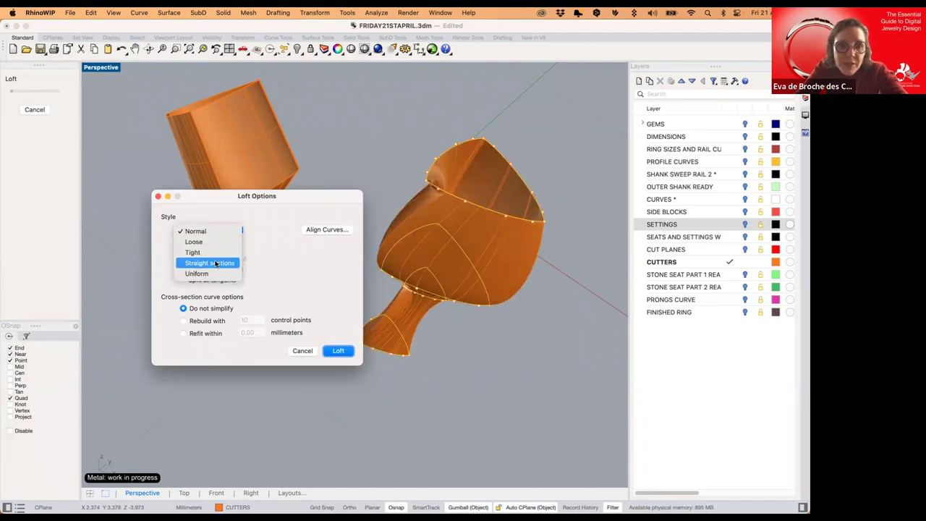
click(207, 263)
- Rebuild the loft's cross-section curves with 30 control points and create the cutter surface
right_drag(486, 284, 220, 324)
click(219, 321)
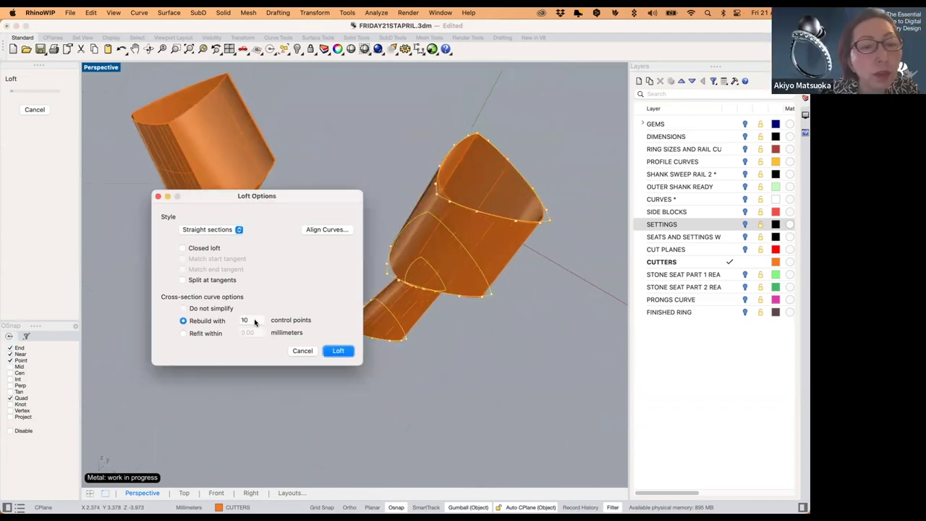
right_drag(403, 254, 312, 296)
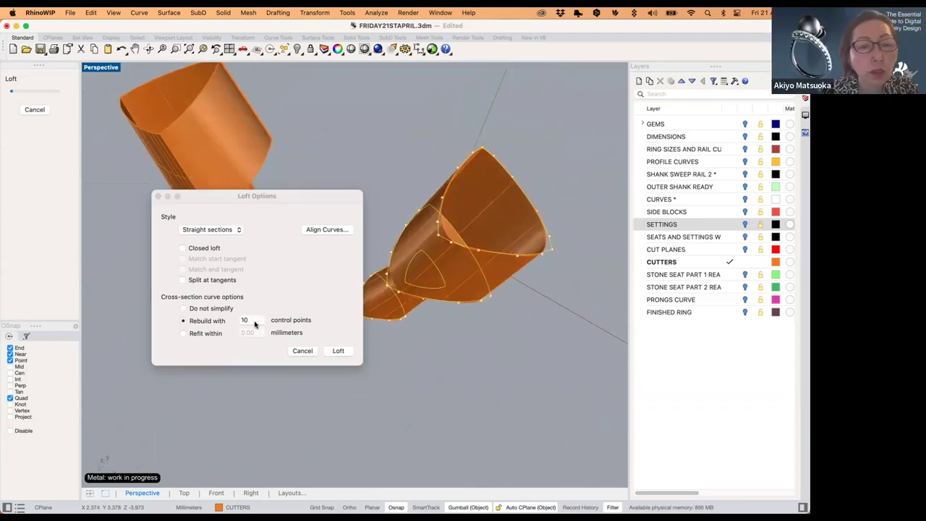
drag(254, 323, 236, 320)
text(30)
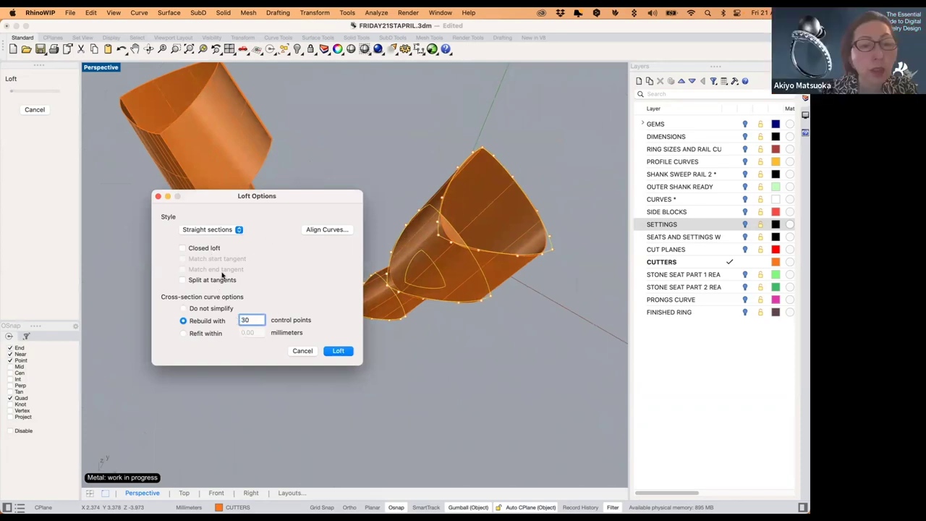
click(198, 282)
click(198, 282)
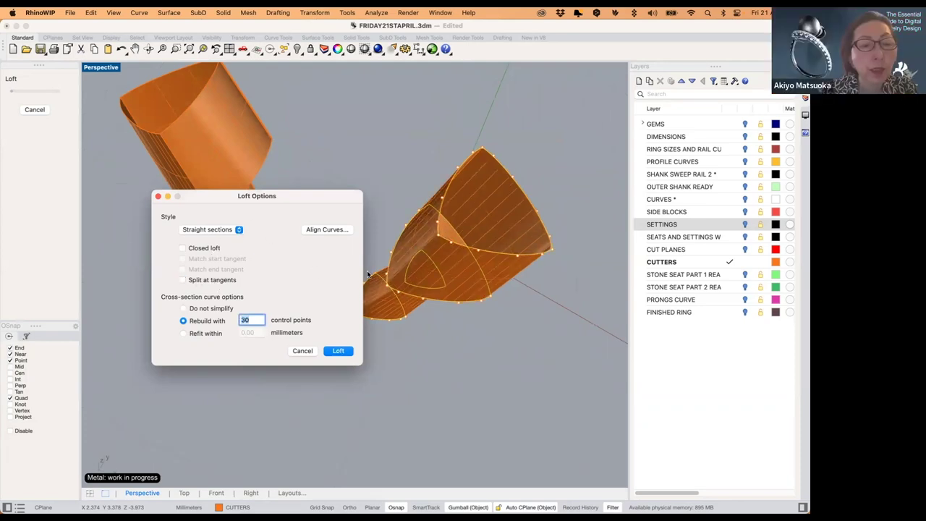
right_drag(438, 274, 470, 288)
scroll(421, 272, up, 8)
scroll(476, 269, down, 5)
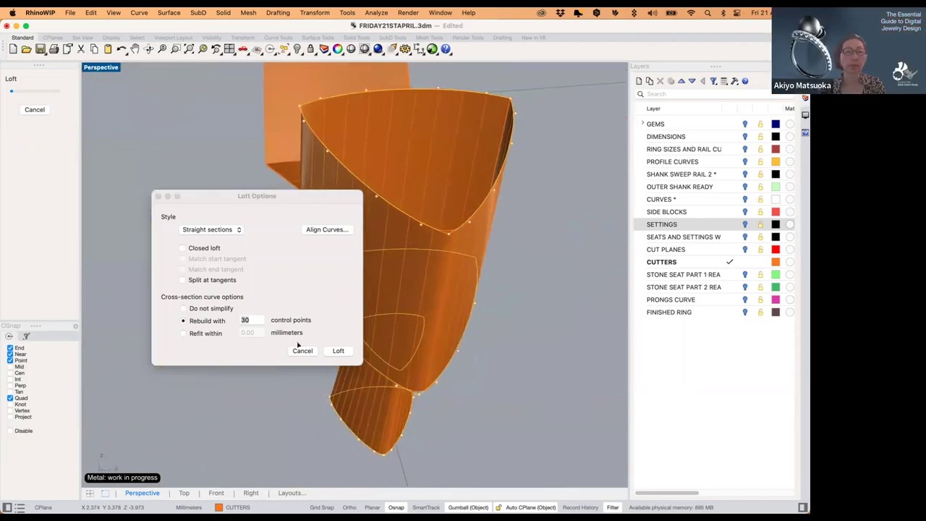
click(335, 352)
click(337, 351)
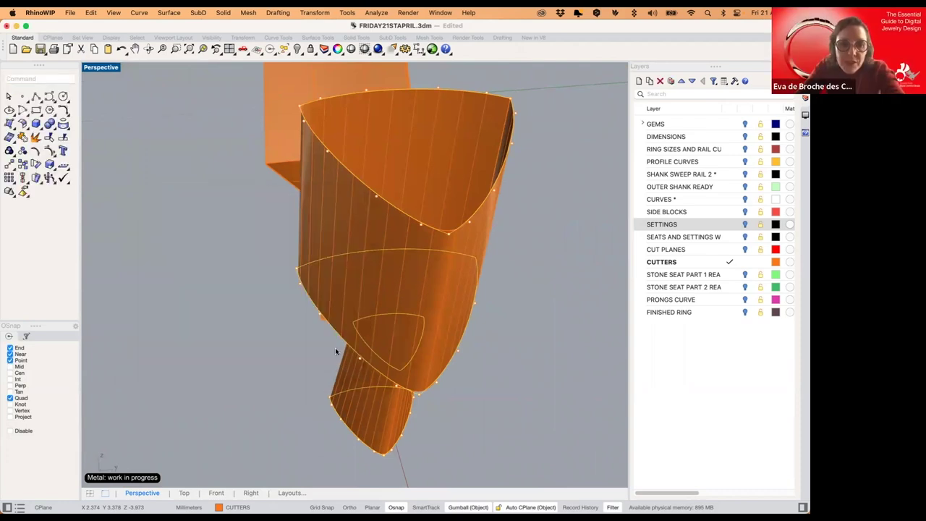
- Examine the new lofted cutter from several angles beside the existing cutter, leaving nothing selected
scroll(389, 329, down, 5)
scroll(367, 283, down, 5)
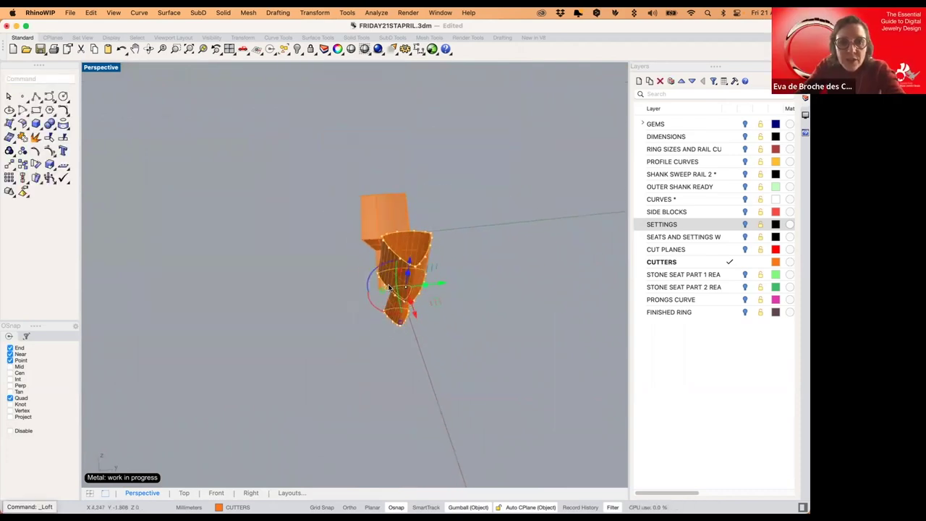
right_drag(407, 325, 424, 322)
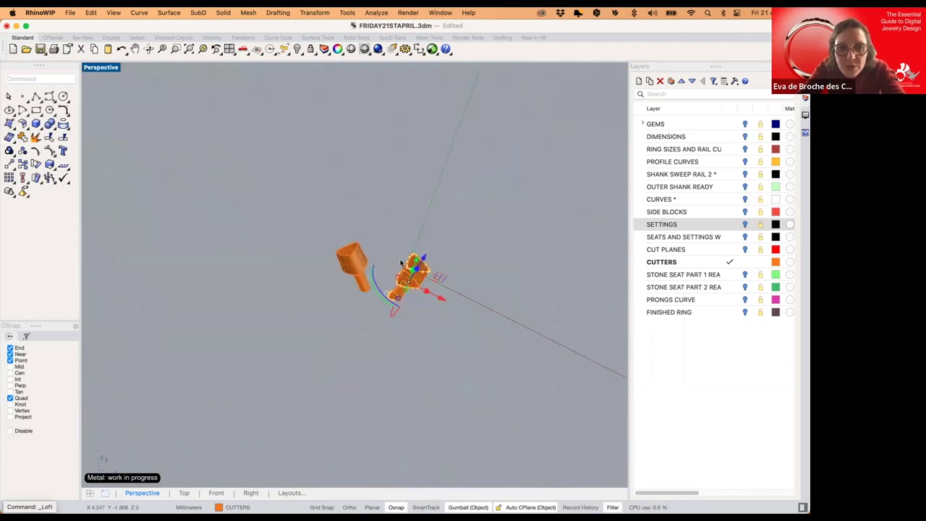
scroll(395, 257, up, 10)
scroll(393, 255, up, 2)
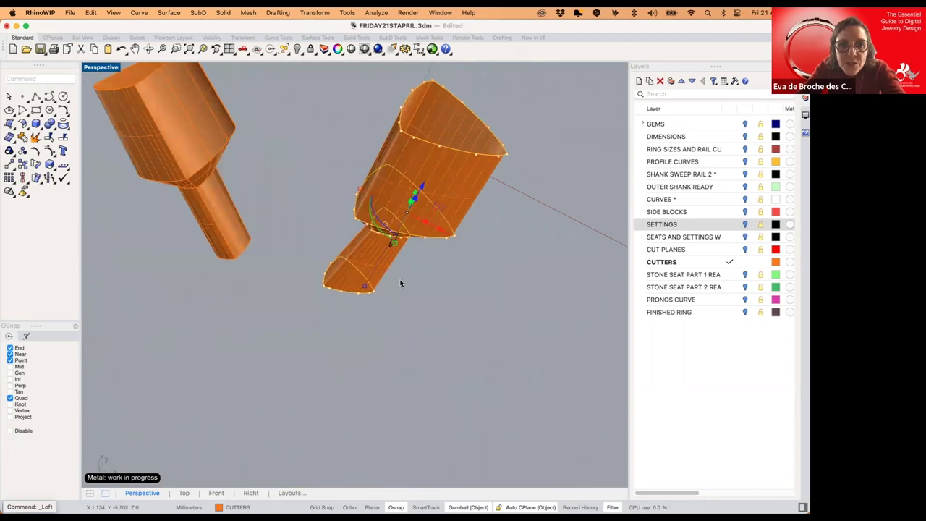
right_drag(415, 334, 303, 260)
key(Escape)
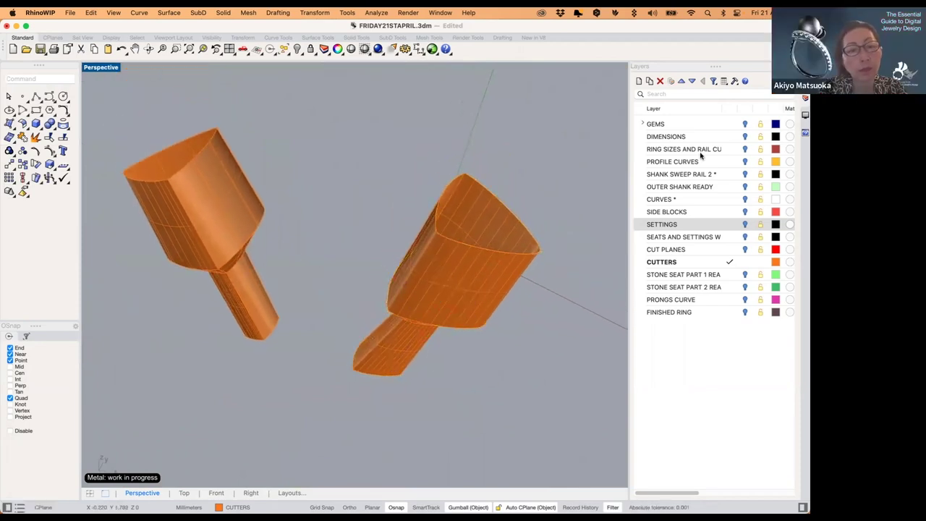
- Show the GEMS and CURVES layers and view the centre stone between the two side cutters
click(747, 126)
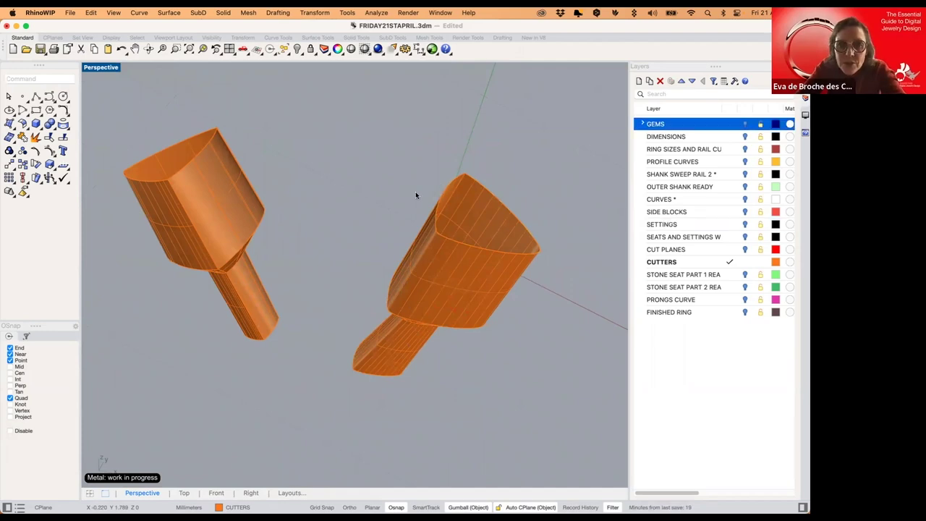
click(745, 124)
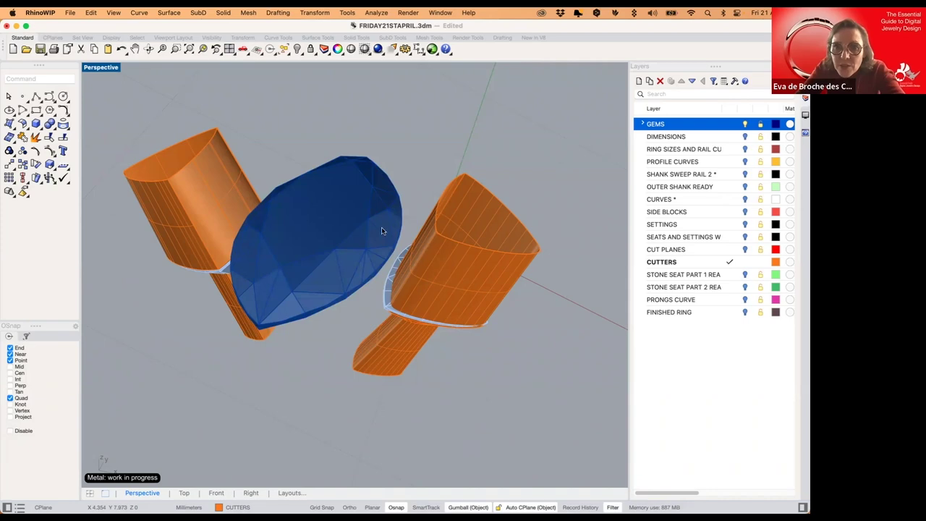
key(c)
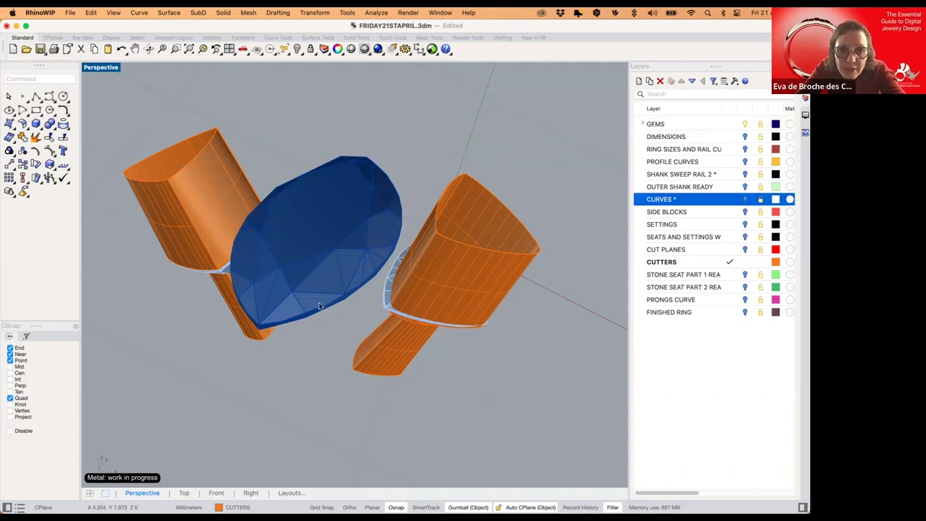
right_drag(319, 306, 332, 268)
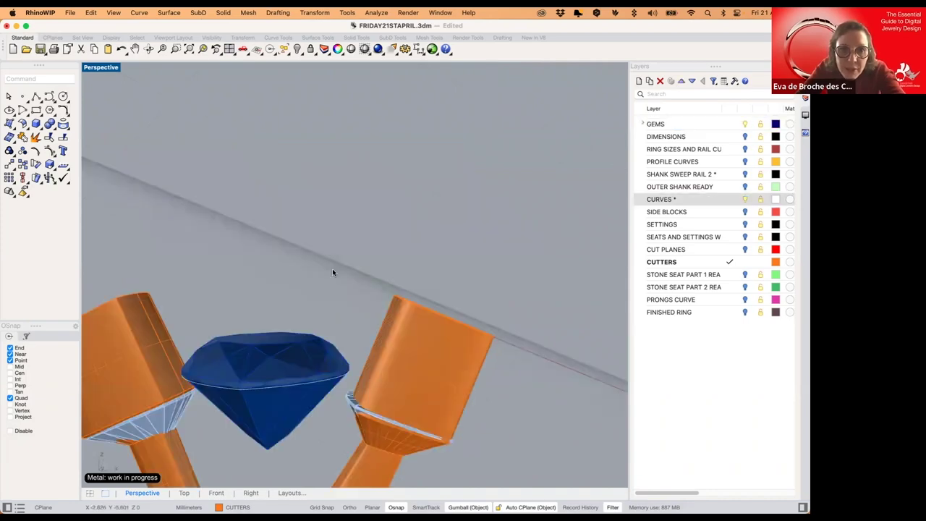
- Copy the centre stone's girdle curve once above the stone and once below the girdle
click(283, 390)
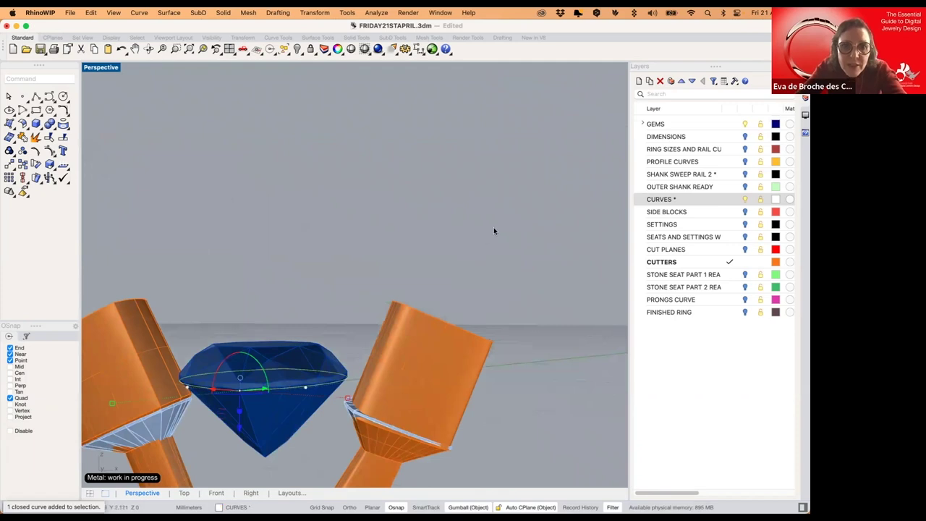
shift+right_drag(495, 231, 544, 178)
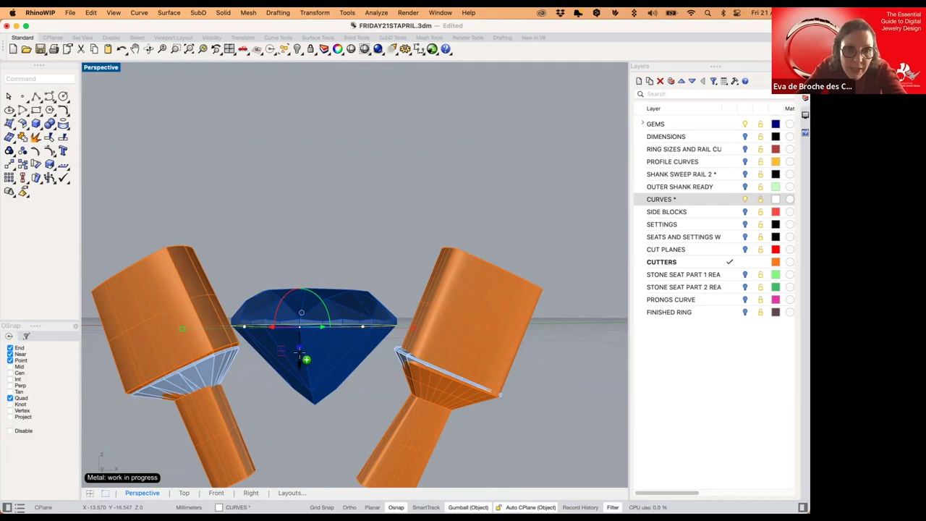
drag(301, 354, 299, 221)
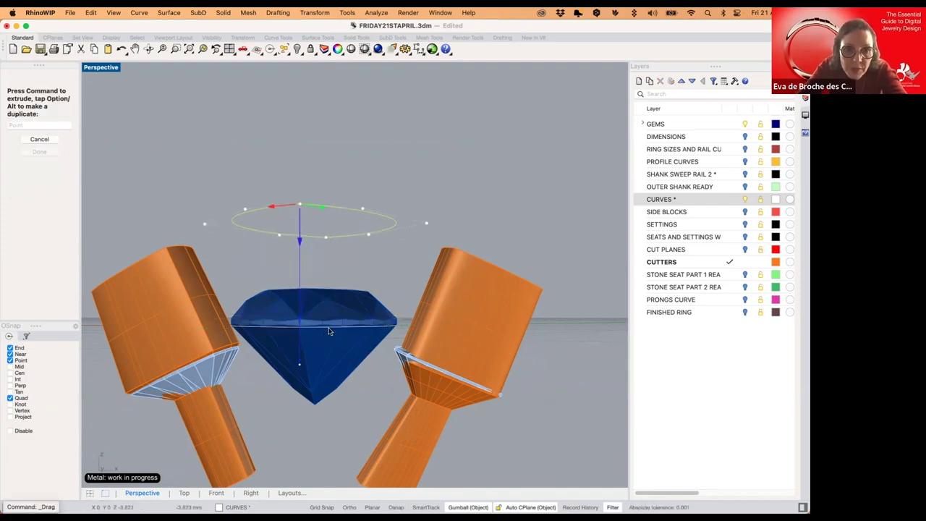
click(329, 328)
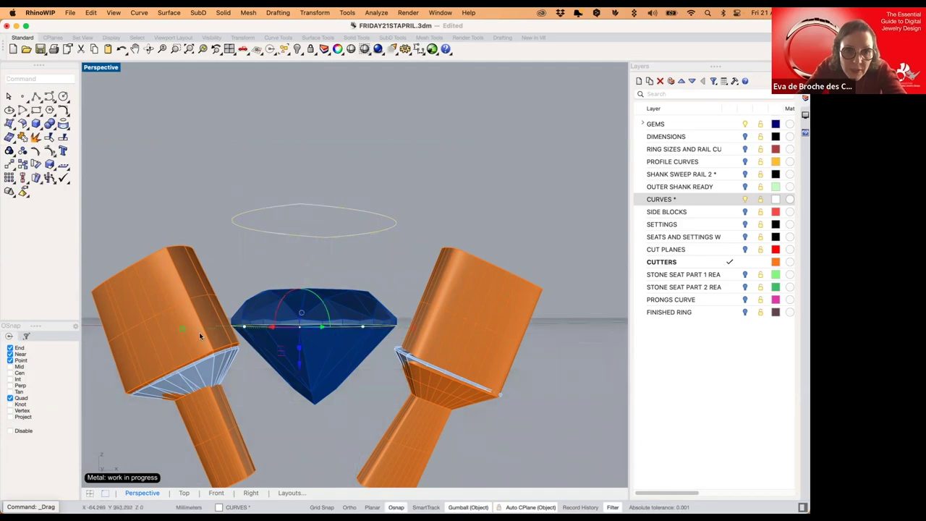
click(307, 330)
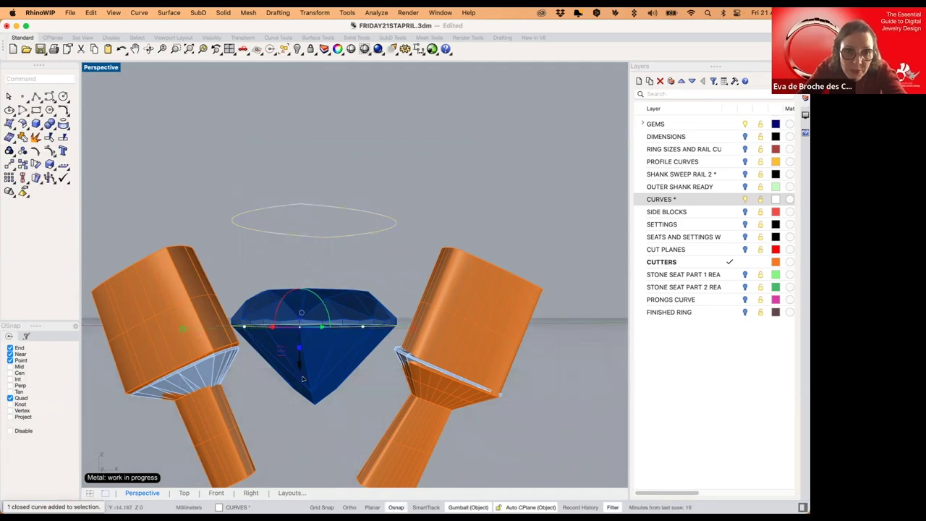
mouse_move(303, 390)
mouse_down()
mouse_move(304, 399)
mouse_move(303, 389)
mouse_move(194, 385)
mouse_move(296, 388)
mouse_up()
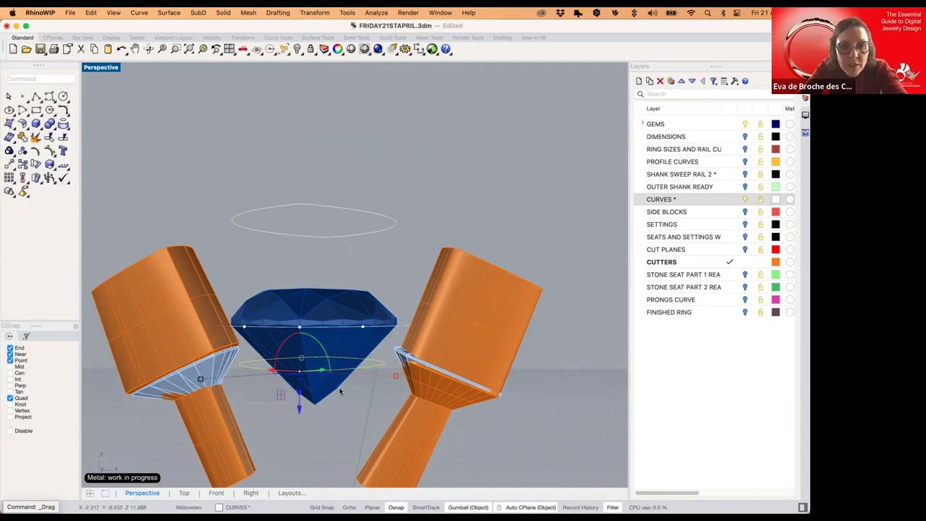
right_drag(380, 376, 406, 322)
click(407, 320)
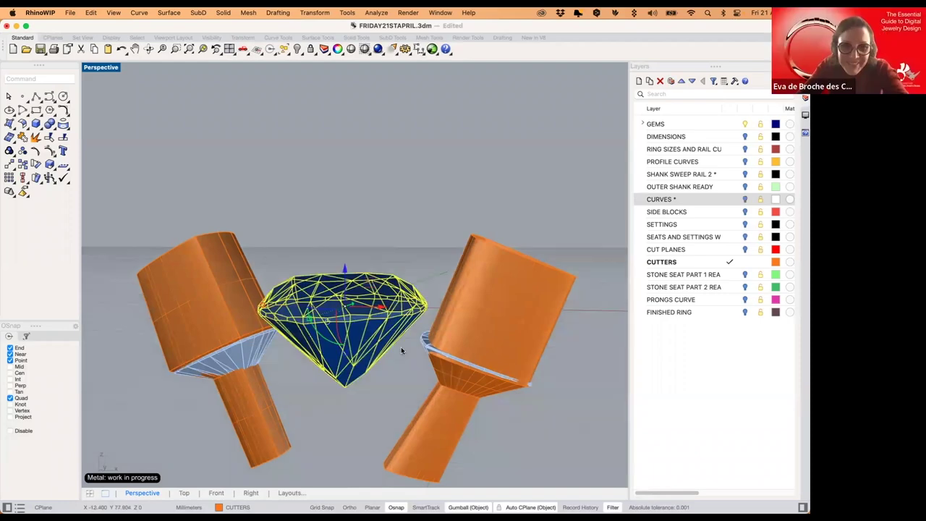
click(400, 346)
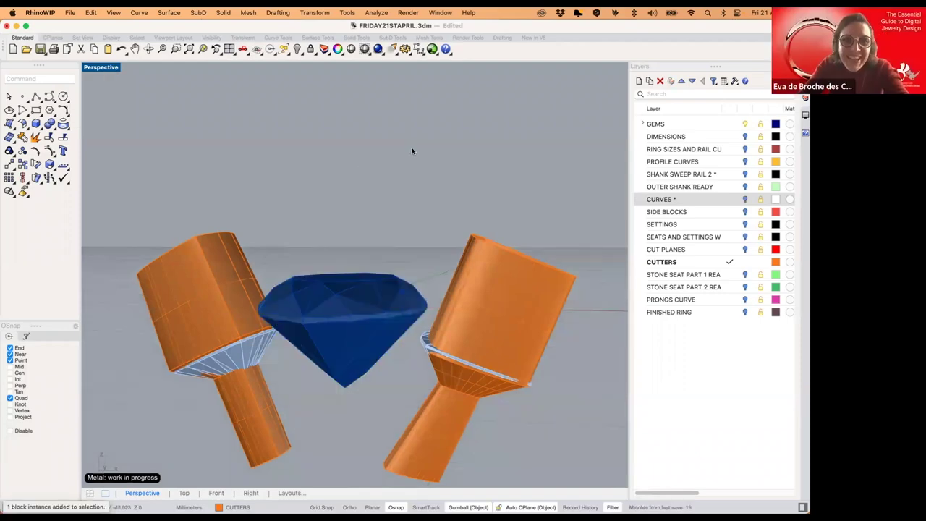
key(ctrl+m)
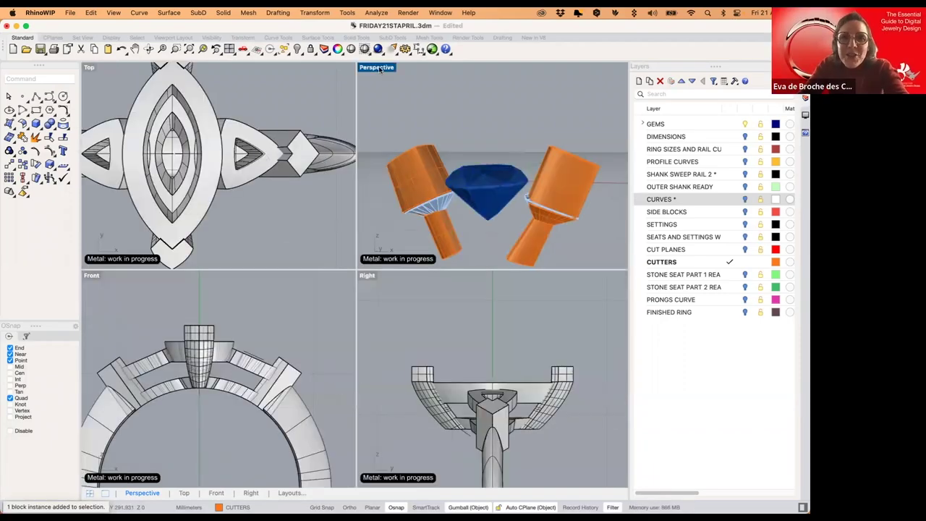
key(ctrl+m)
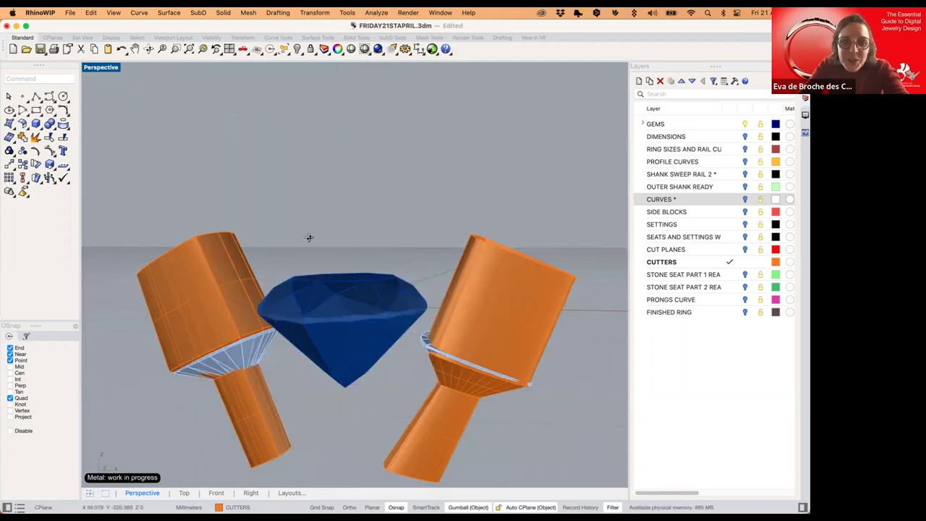
- Show the CURVES layer to view the girdle curve around the centre stone
right_drag(312, 235, 509, 218)
scroll(377, 243, up, 3)
click(745, 200)
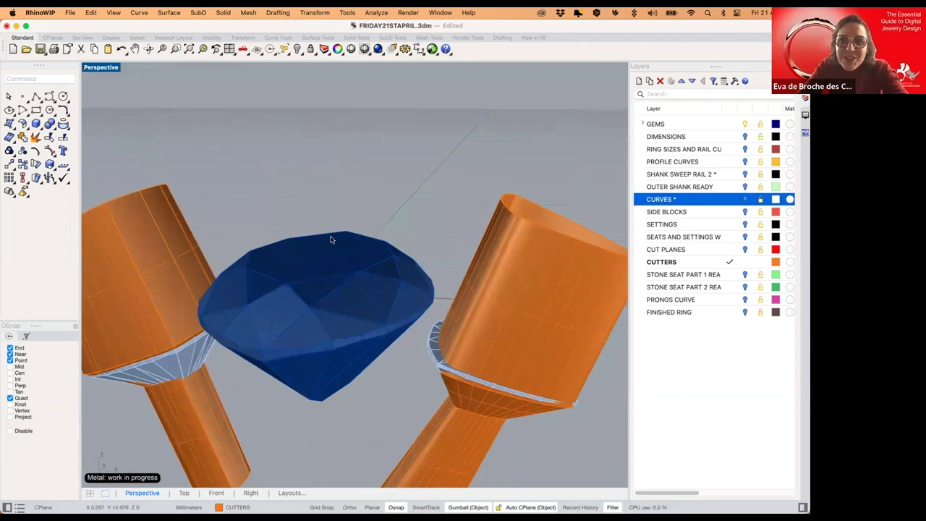
click(370, 222)
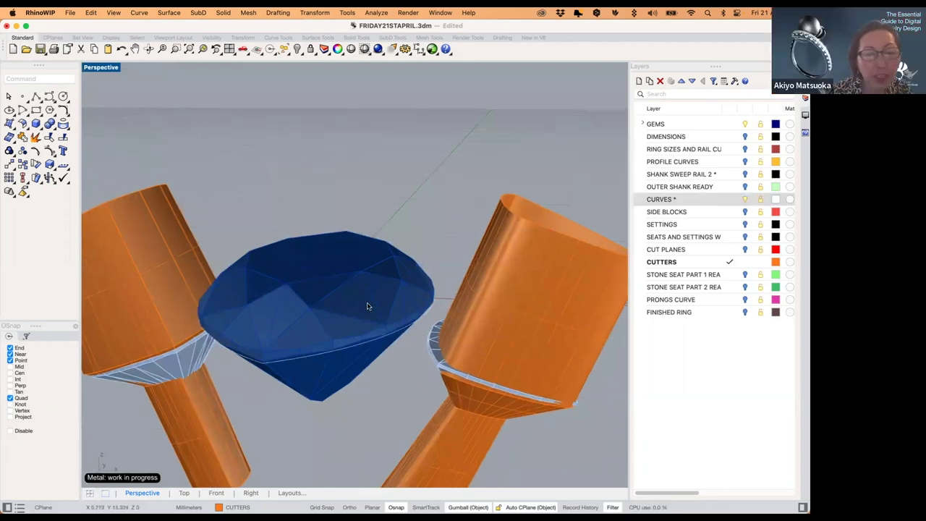
- Copy the centre stone's girdle curve straight up to above the stone
scroll(367, 322, down, 2)
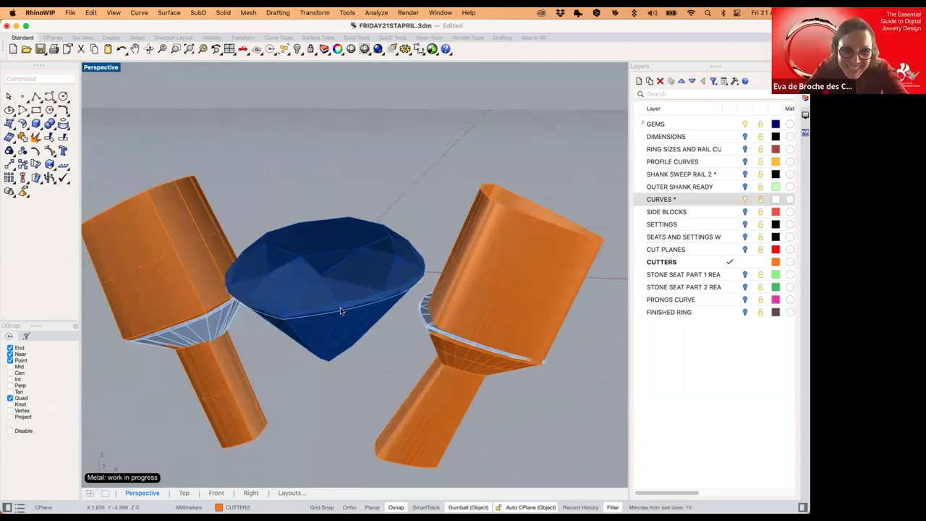
click(311, 319)
click(288, 316)
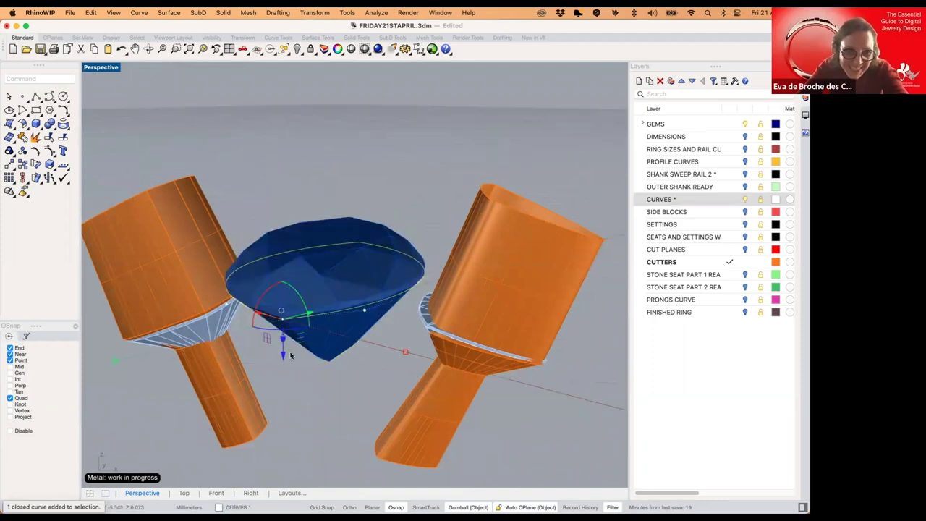
drag(282, 310, 280, 168)
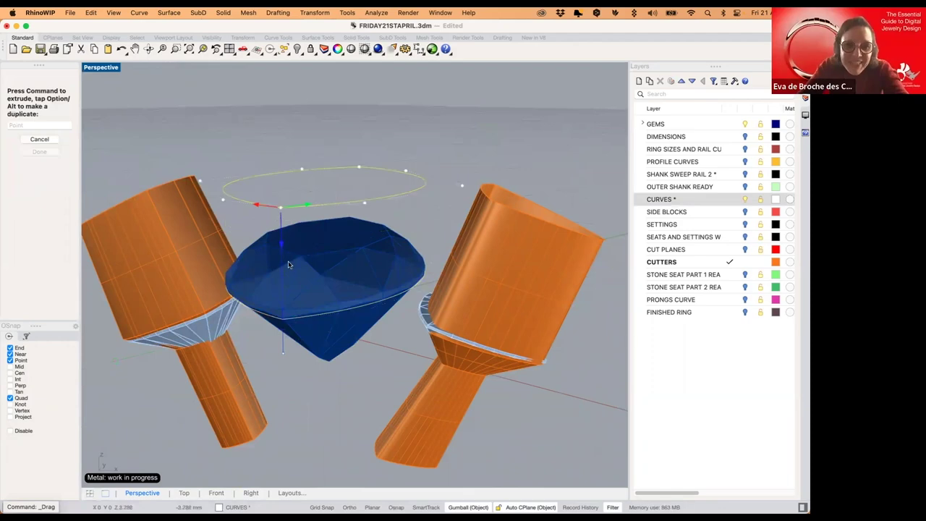
- Copy the centre stone's girdle curve about 1.6 mm straight down to below the girdle
click(285, 304)
click(318, 334)
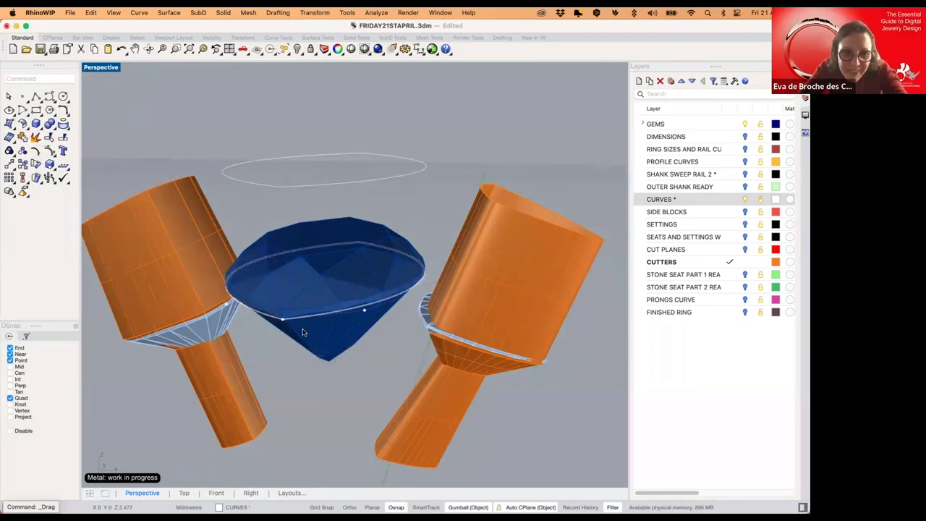
drag(283, 356, 288, 411)
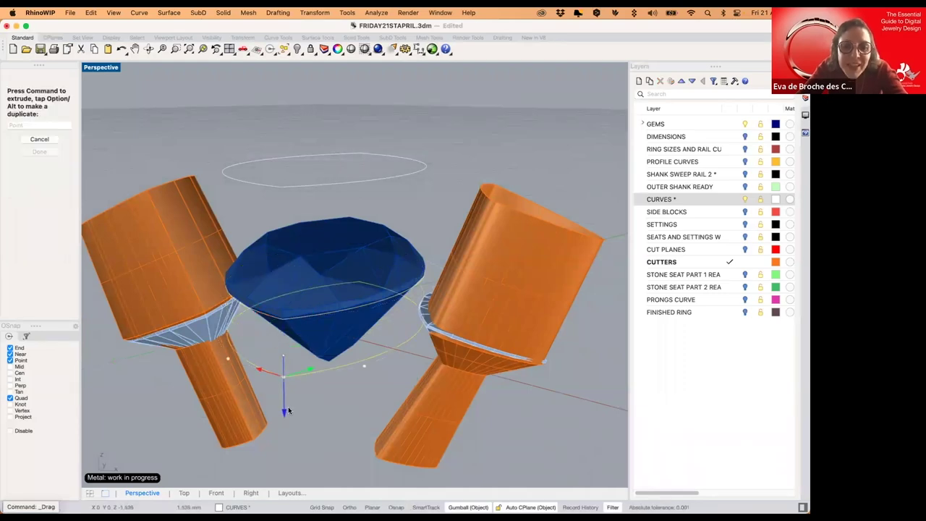
- Align the gumball to World and scale the lower girdle copy down to fit the centre stone's pavilion
click(283, 369)
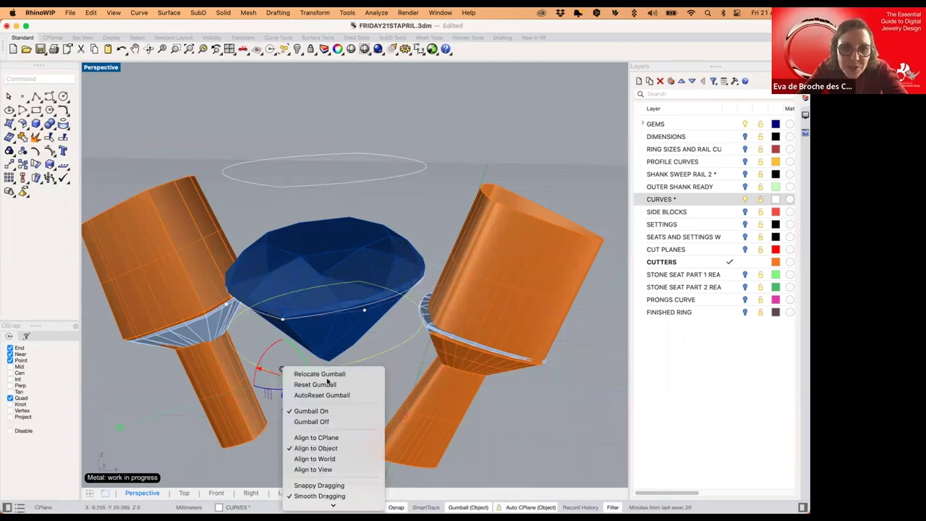
click(319, 357)
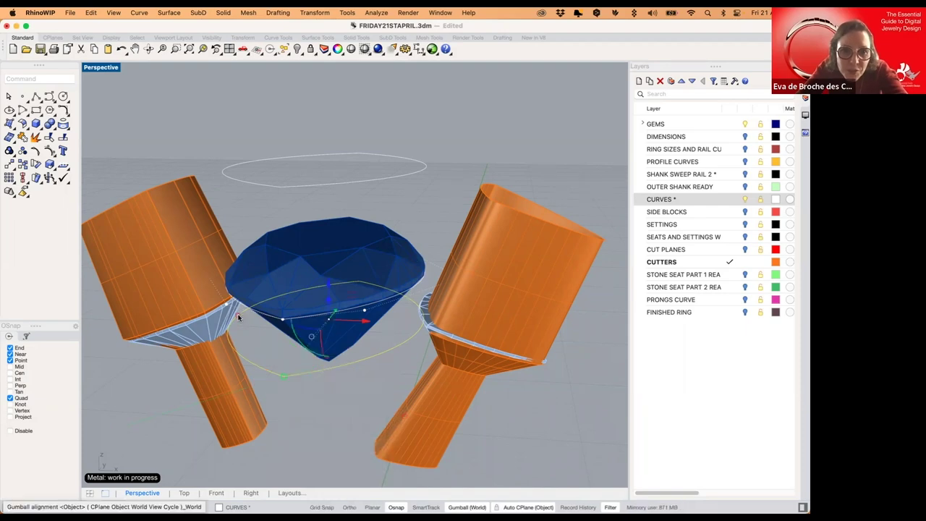
mouse_move(246, 322)
mouse_down()
mouse_move(258, 330)
mouse_move(251, 327)
mouse_up()
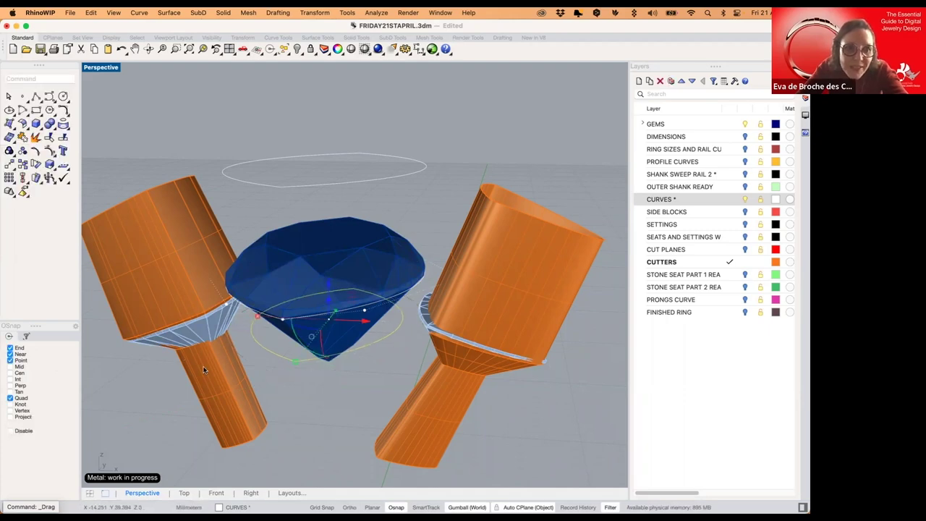
drag(258, 316, 301, 326)
right_drag(281, 337, 281, 338)
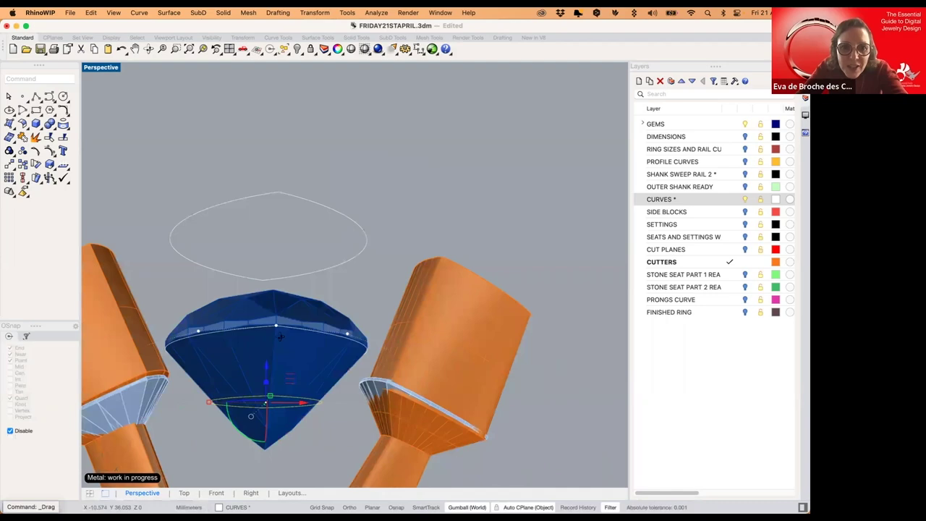
right_drag(361, 327, 365, 312)
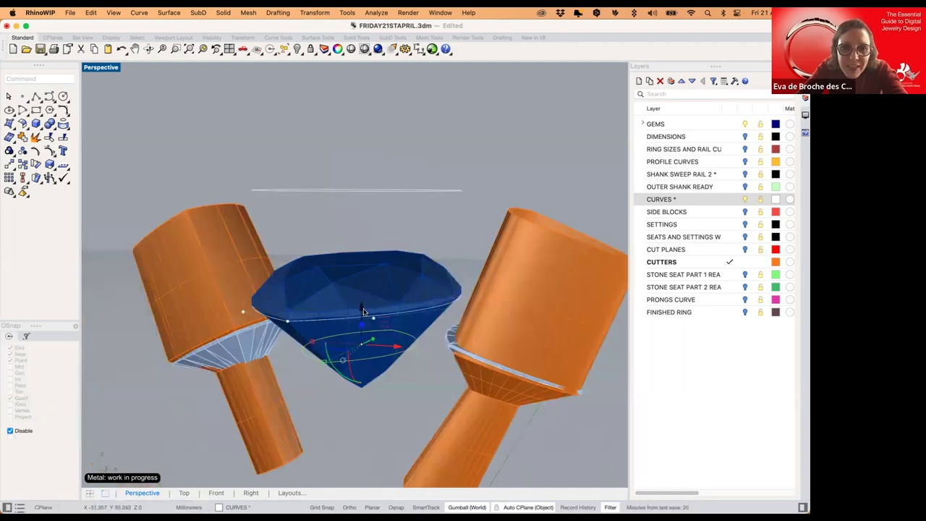
- Copy the reduced curve below the culet, show SHANK SWEEP RAIL 2, and scale the copy down to fit the shank's centre opening
drag(366, 372, 373, 326)
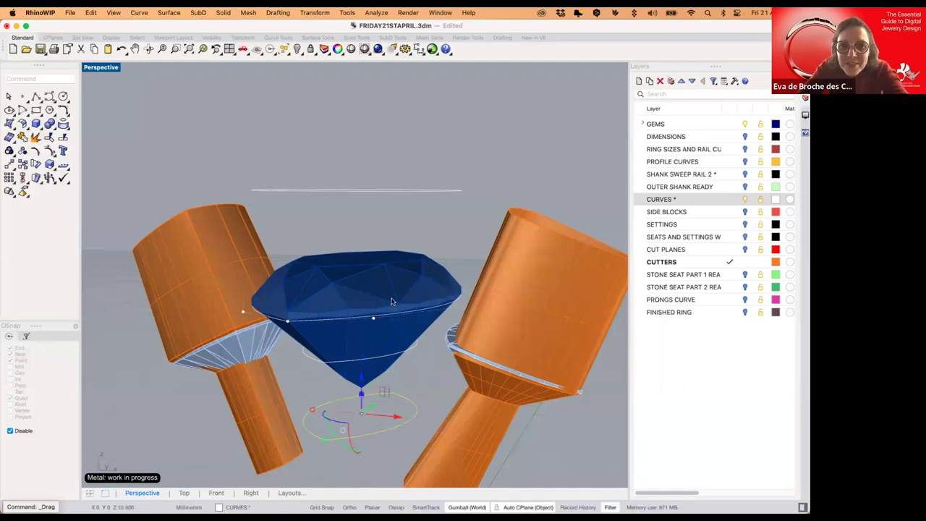
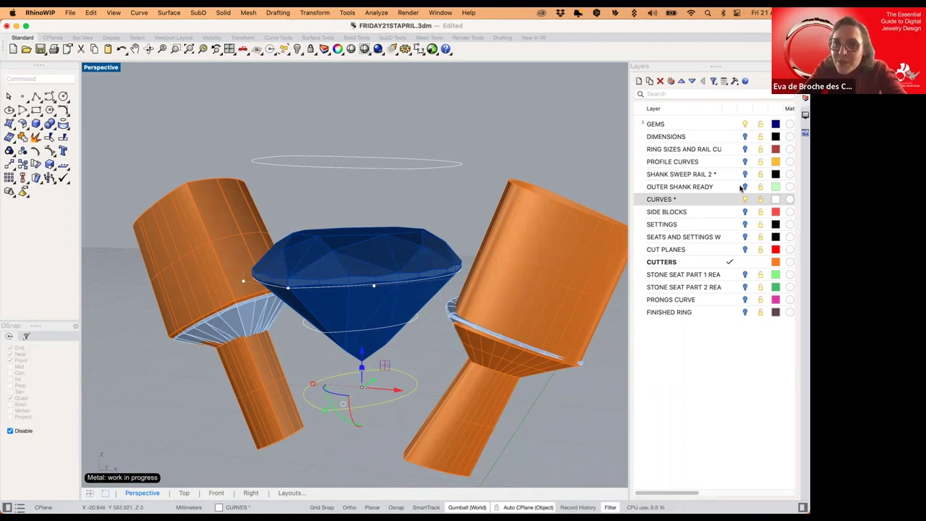
click(746, 174)
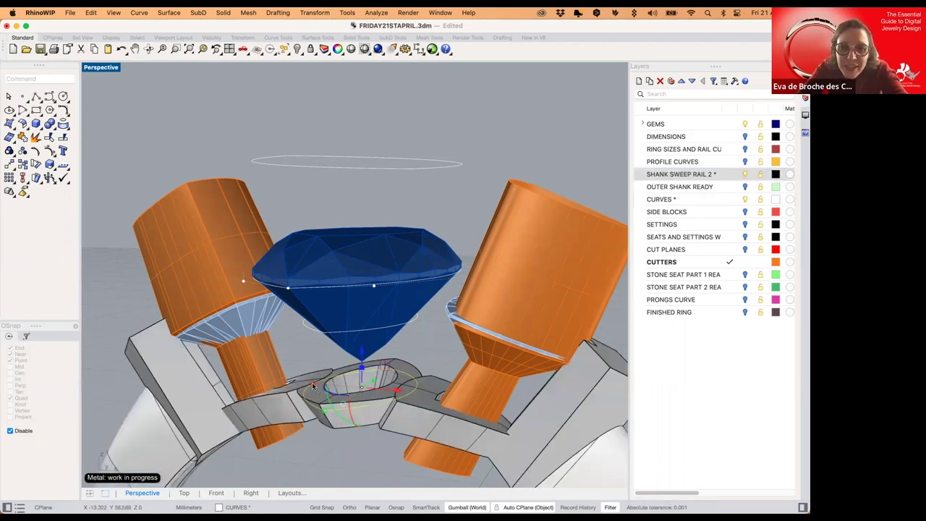
drag(314, 386, 359, 383)
- Raise the smallest curve to the tip of the centre stone and leave it deselected
drag(363, 350, 360, 307)
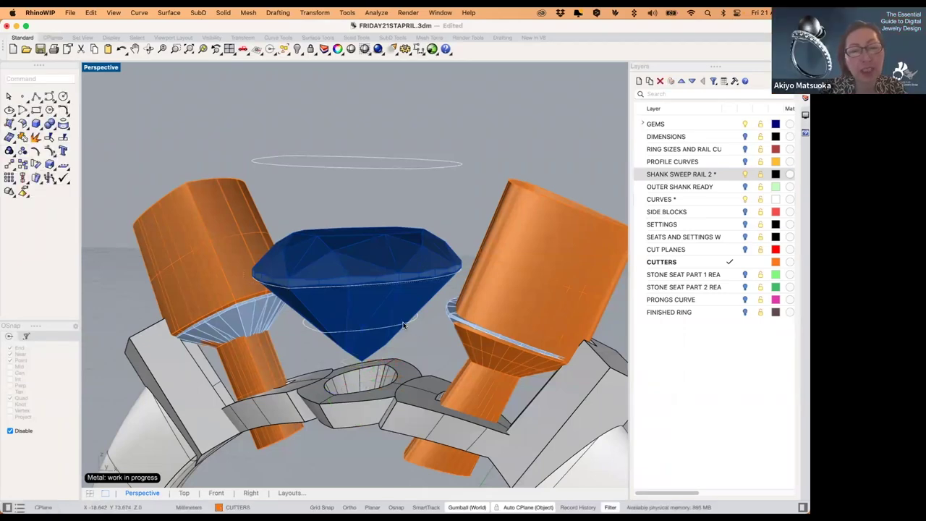
key(super+z)
drag(365, 355, 363, 330)
click(437, 333)
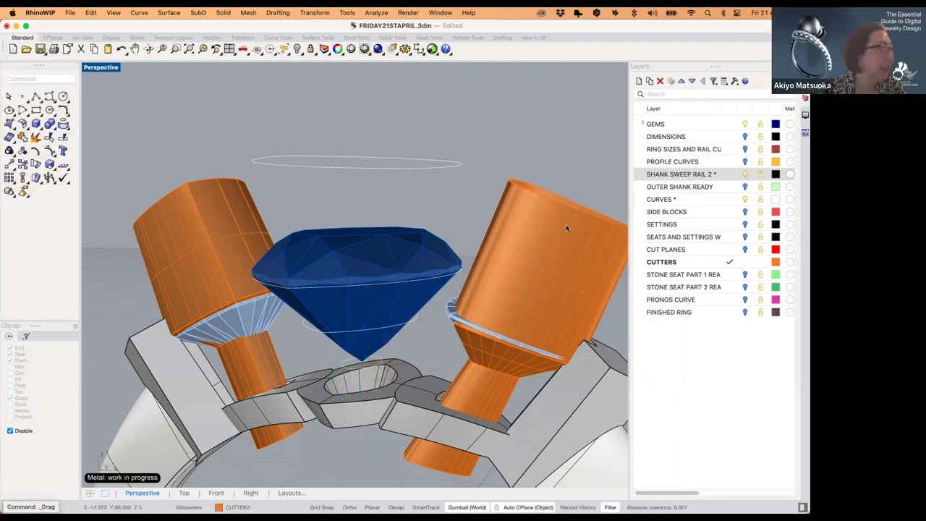
- Hide GEMS and loft the four centre stone curves with straight sections, rebuilt with 30 control points, to form the centre cutter
click(743, 125)
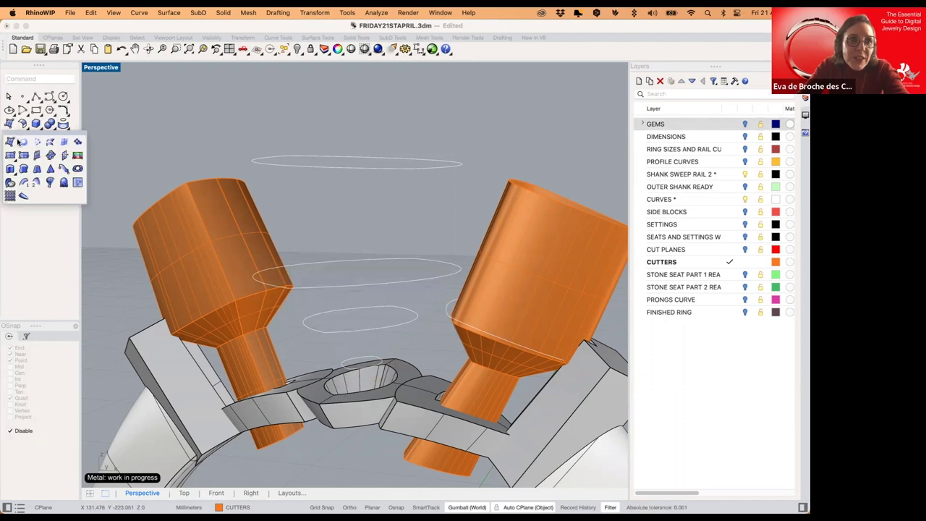
click(48, 141)
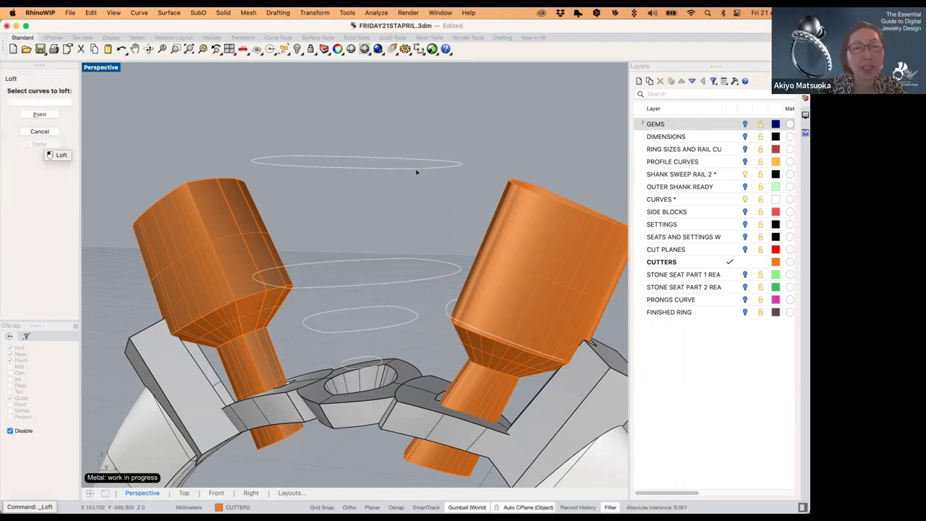
click(406, 168)
click(400, 282)
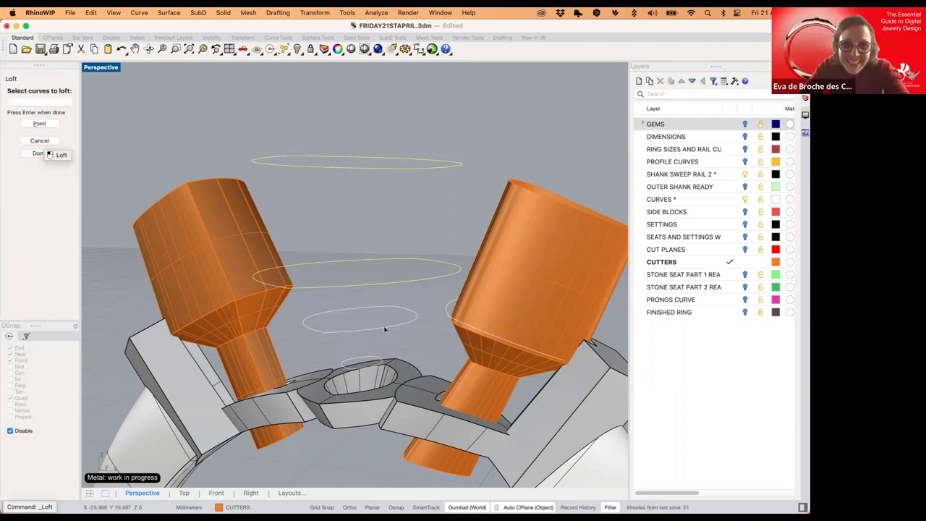
click(385, 327)
key(Return)
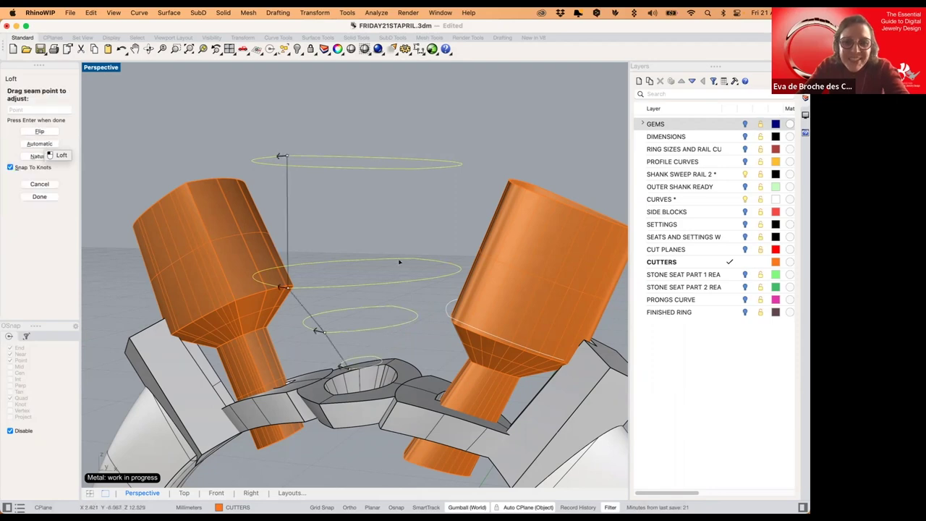
right_drag(330, 247, 334, 248)
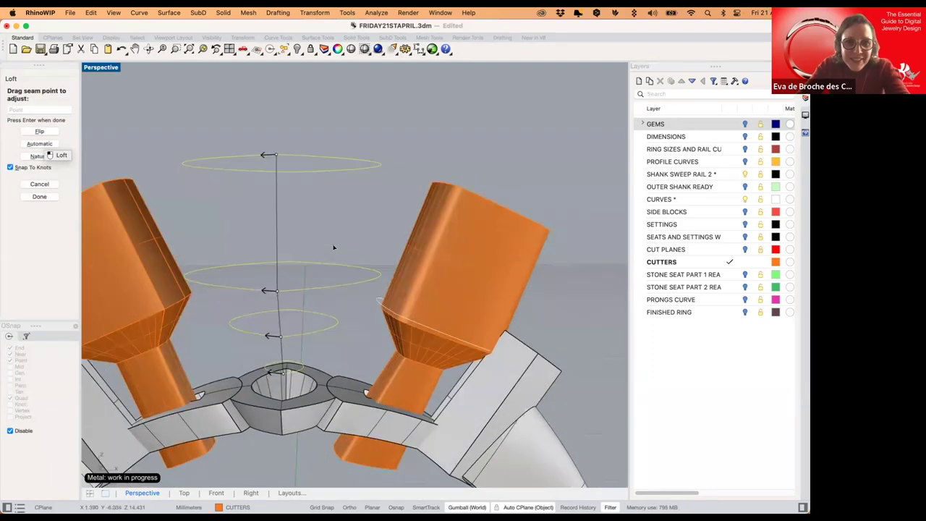
key(Return)
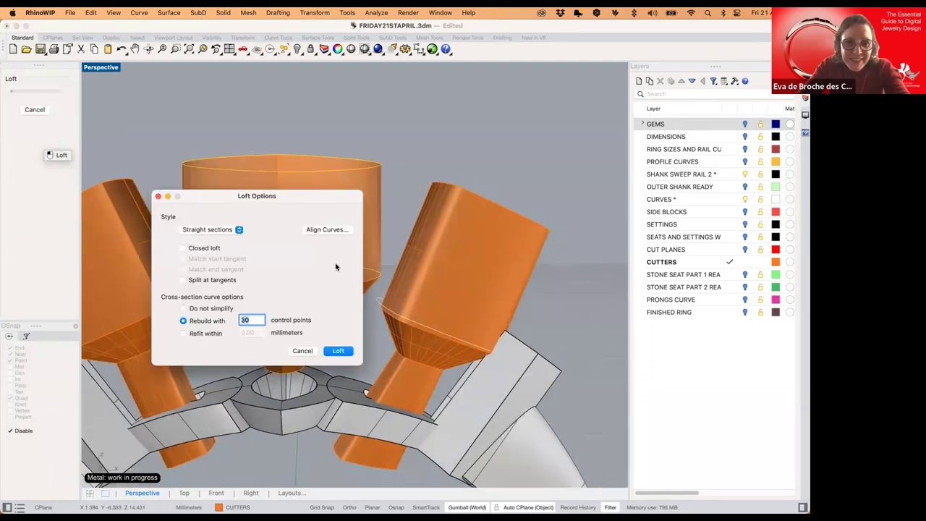
click(339, 350)
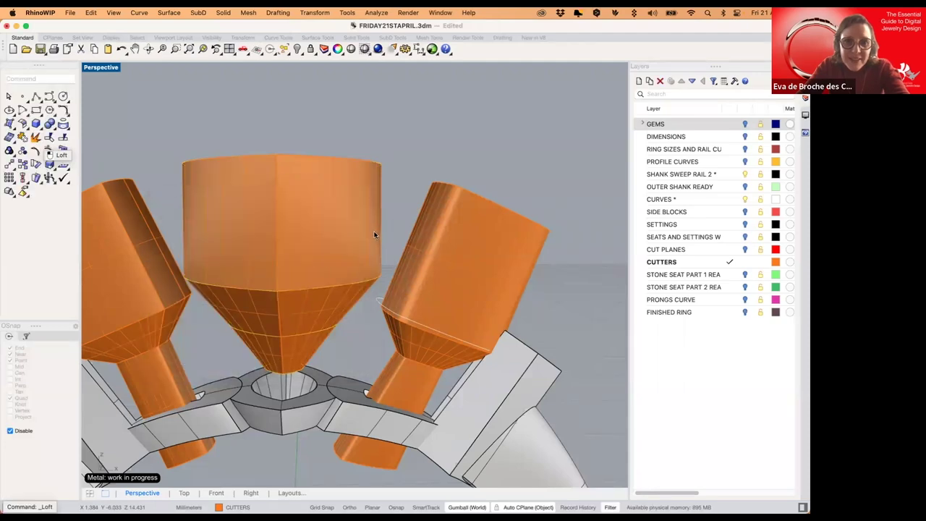
right_drag(374, 235, 442, 239)
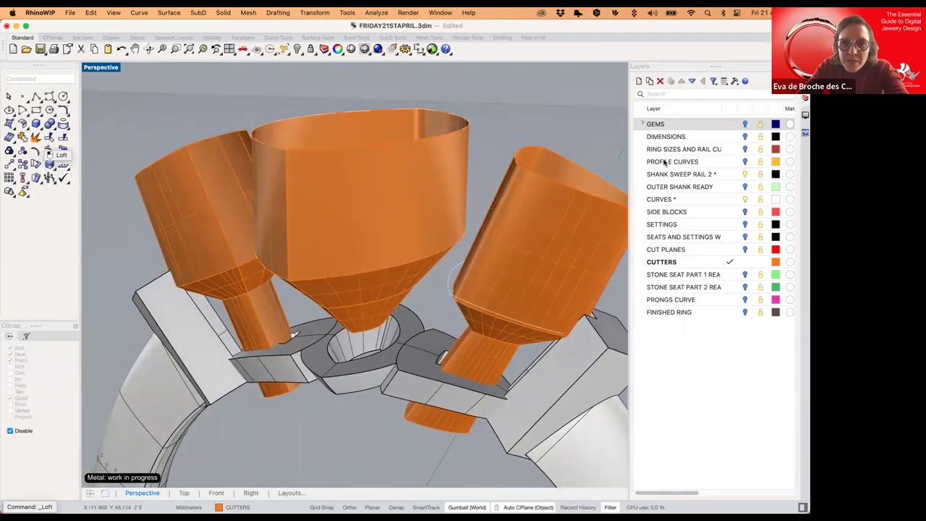
- Show the SEATS AND SETTINGS W and SETTINGS layers and hide SHANK SWEEP RAIL 2
click(745, 238)
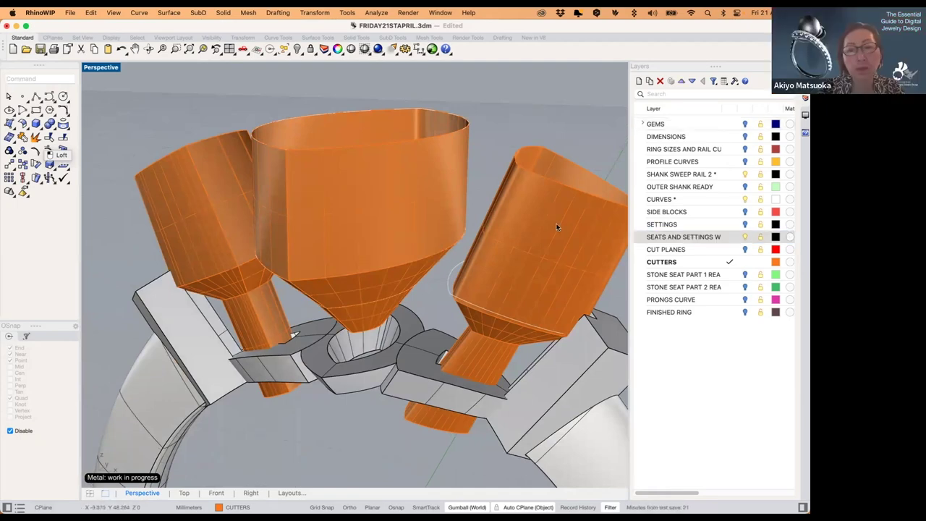
click(746, 176)
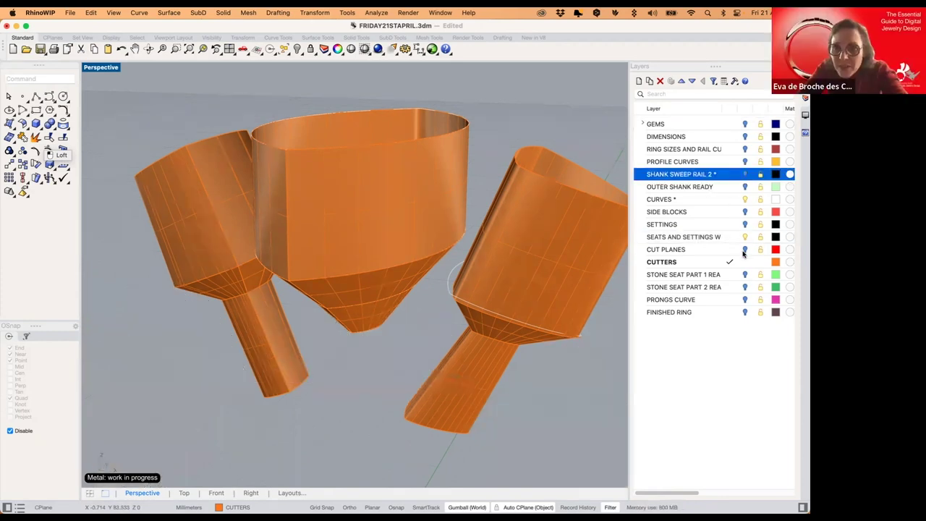
click(746, 225)
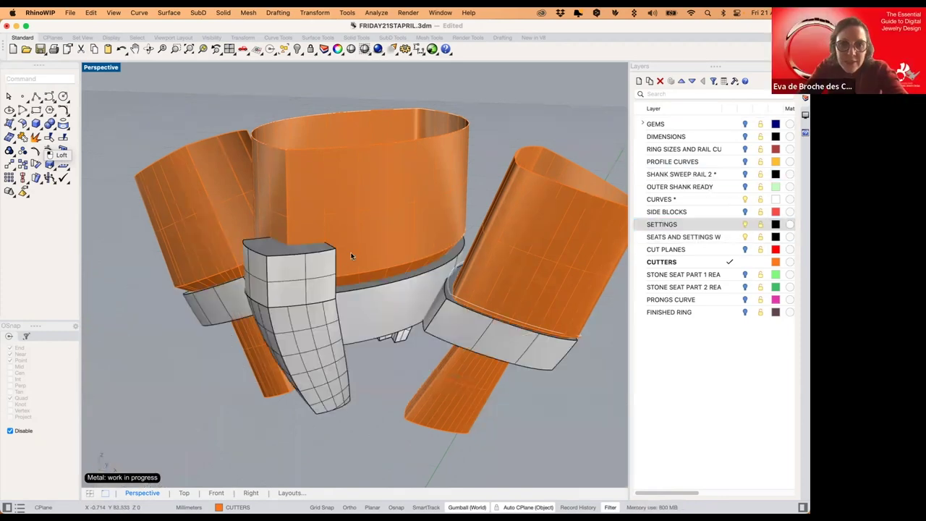
- Examine the centre and side settings where the cutters pass through them, leaving nothing selected
click(384, 301)
scroll(463, 311, up, 5)
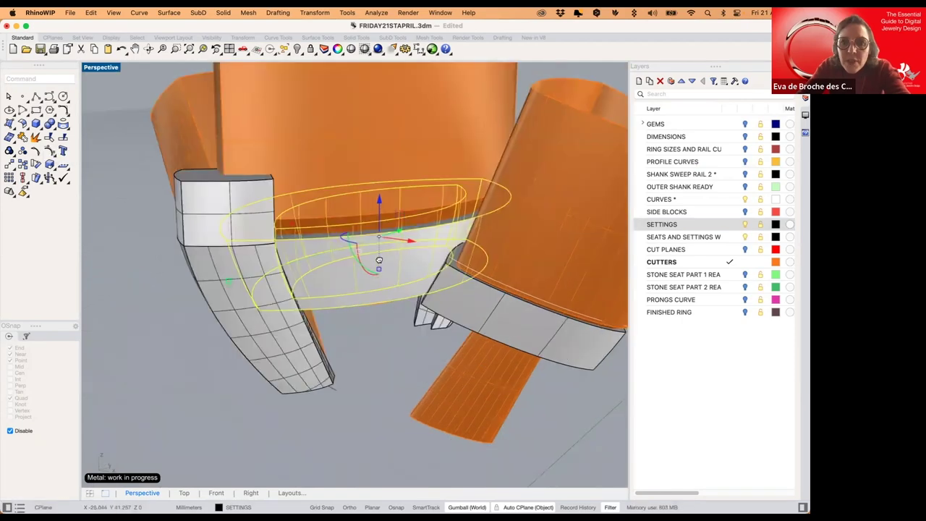
click(526, 322)
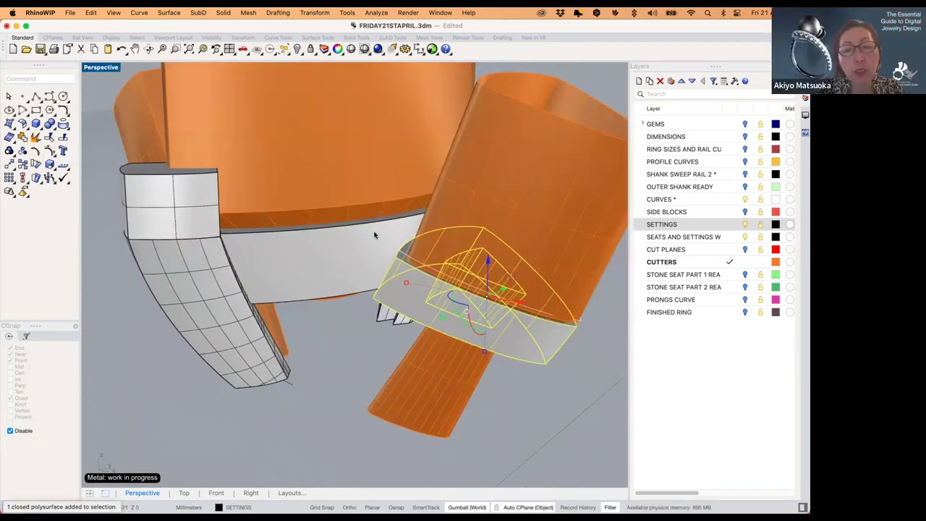
click(53, 126)
click(362, 358)
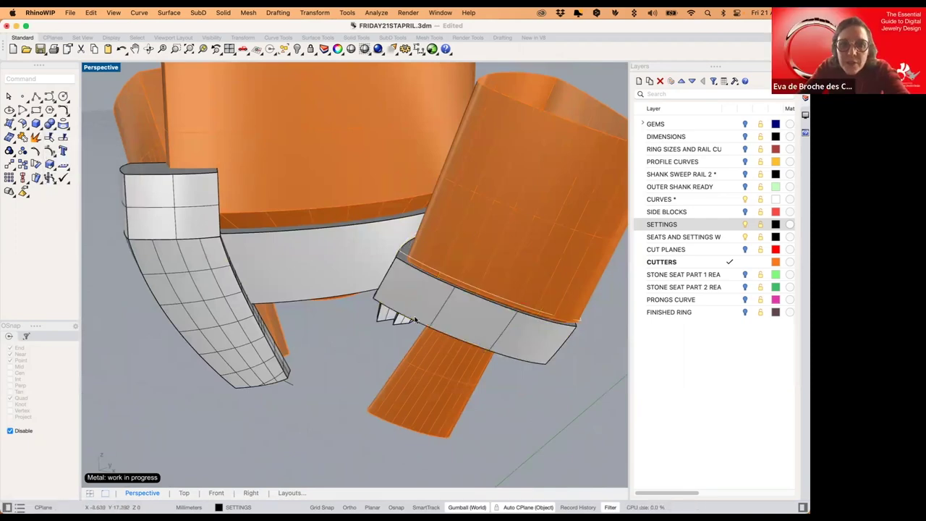
- Make SETTINGS the current layer, hide CUTTERS and show GEMS
click(740, 229)
click(744, 225)
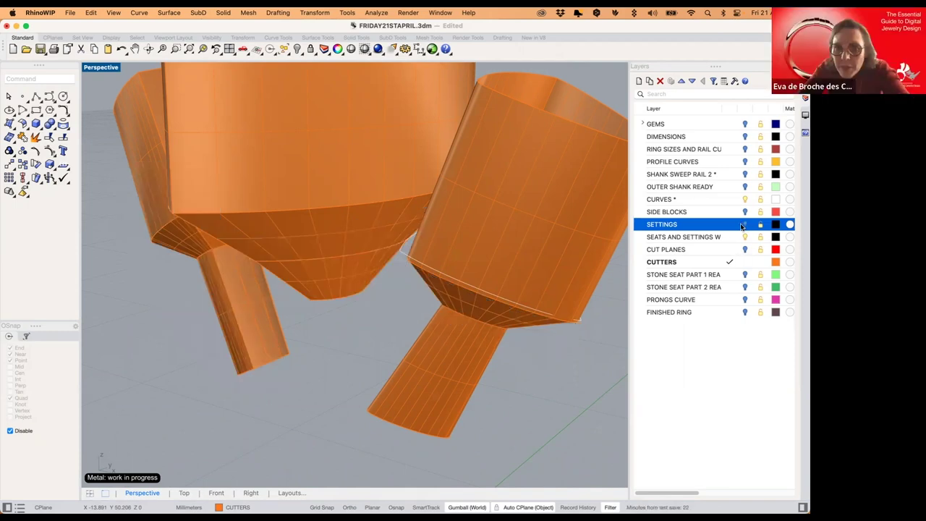
click(731, 226)
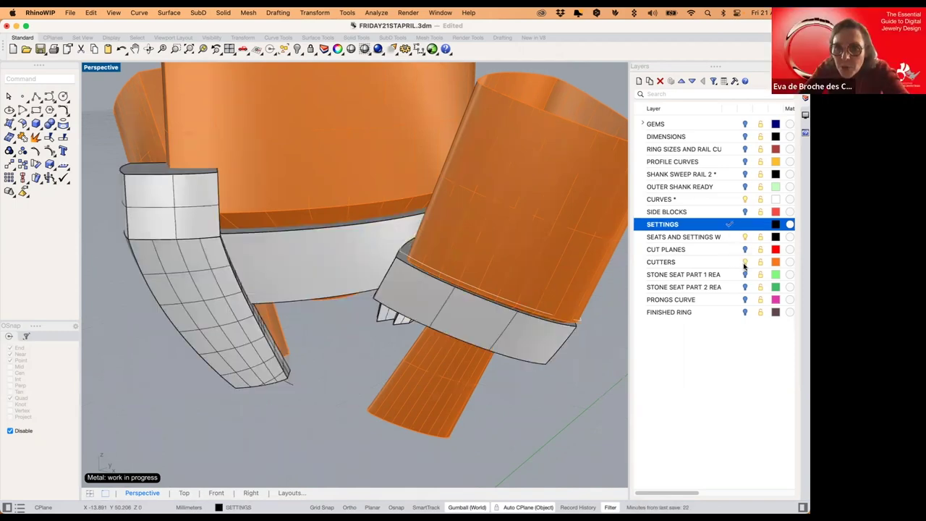
click(743, 262)
click(745, 125)
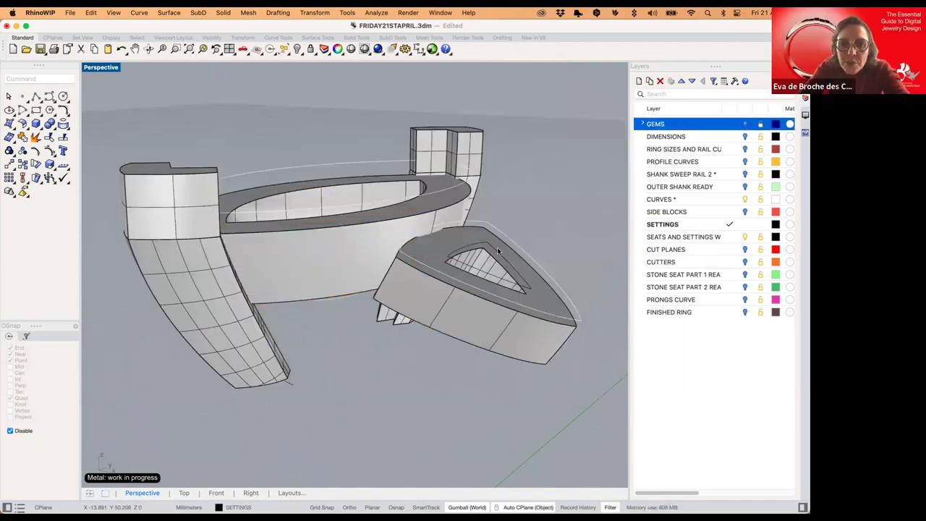
- Set the Perspective view to Ghosted and examine how the centre and side stones sit inside their settings
scroll(463, 277, up, 2)
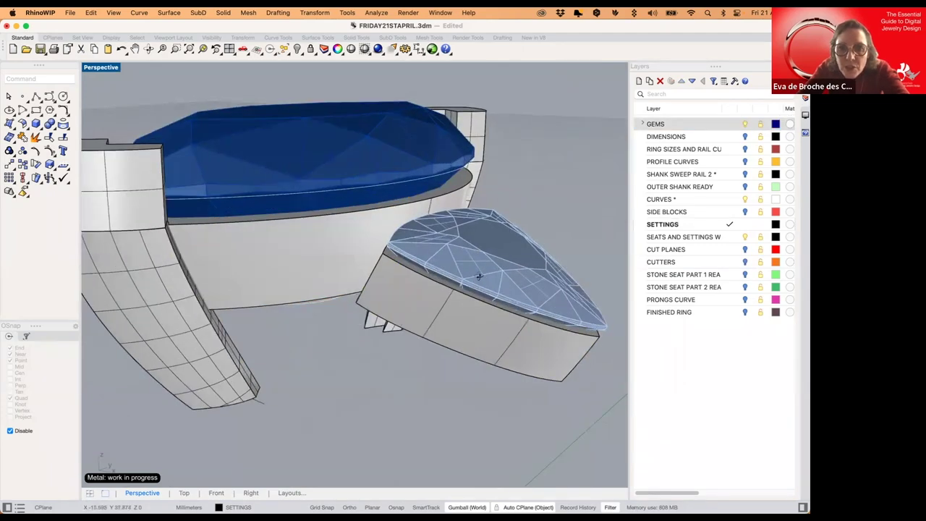
right_drag(479, 275, 487, 338)
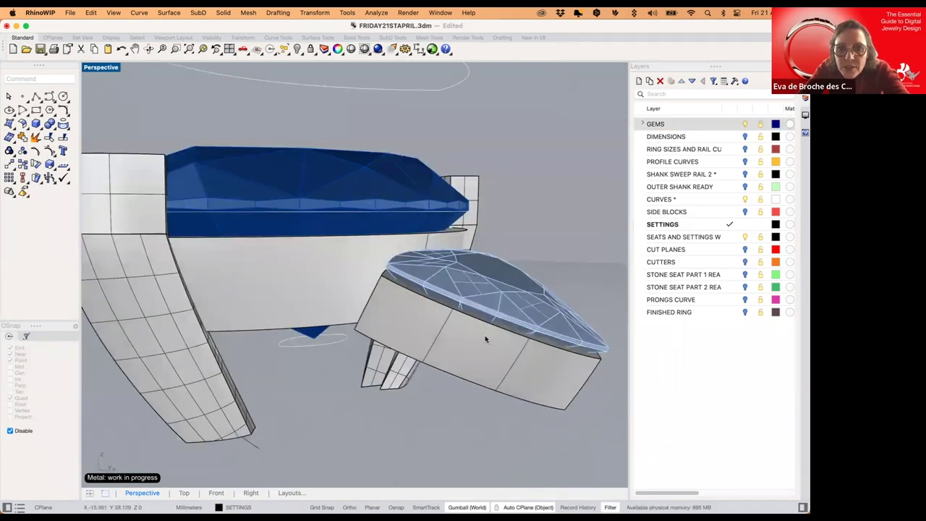
click(116, 72)
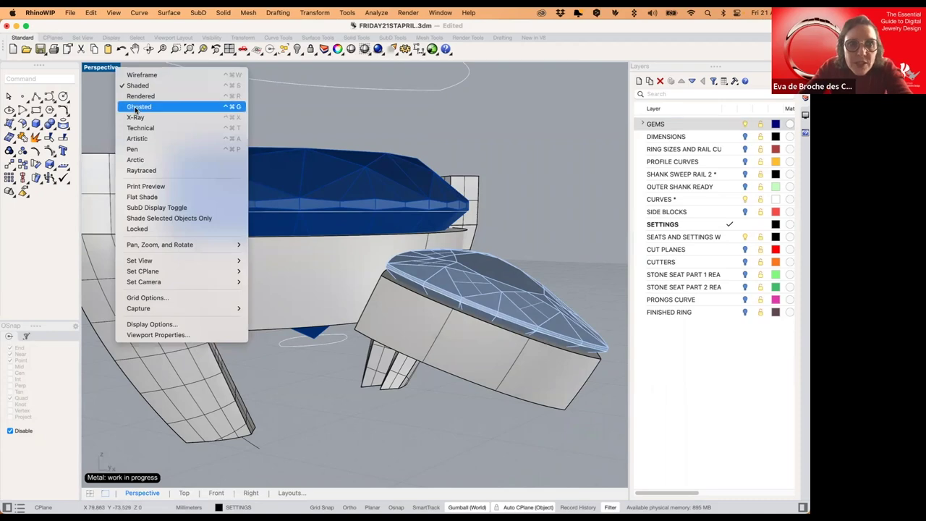
click(137, 107)
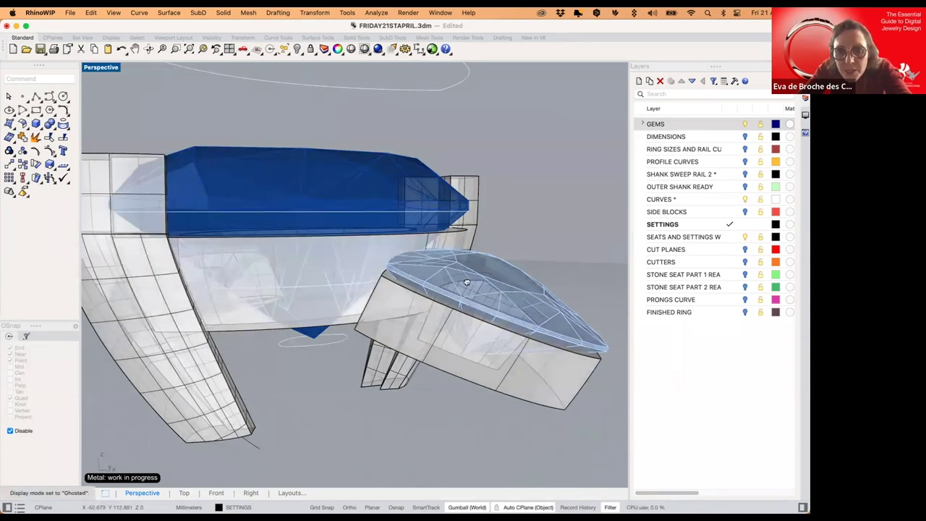
shift+right_drag(476, 290, 468, 281)
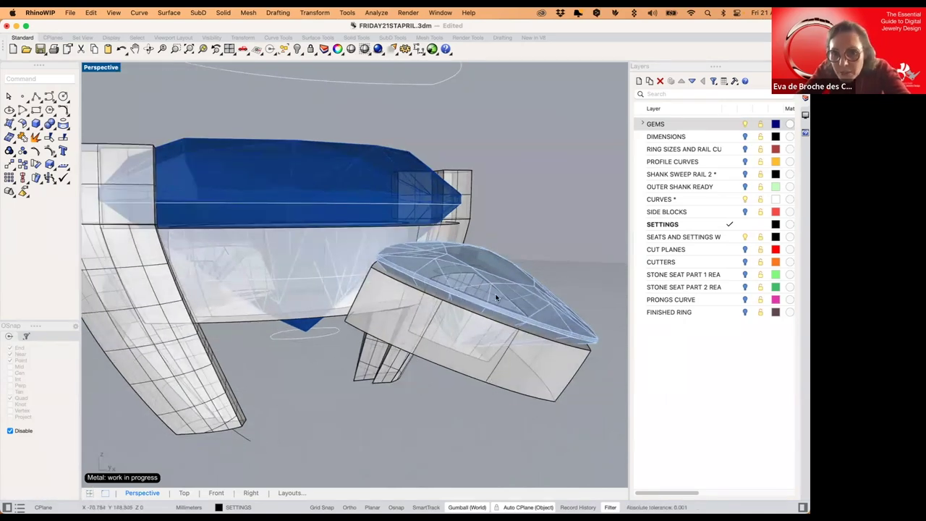
scroll(318, 277, down, 4)
shift+right_drag(318, 277, 340, 265)
scroll(346, 266, up, 4)
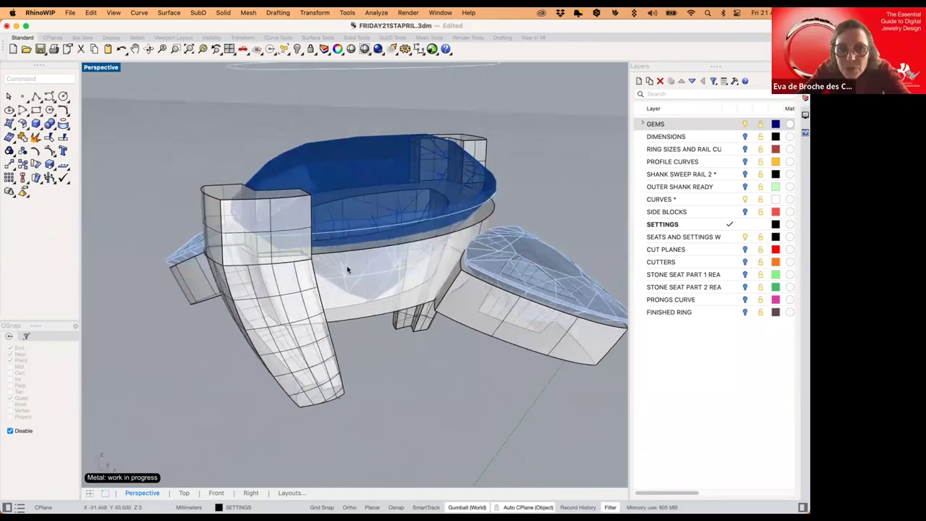
right_drag(413, 271, 293, 261)
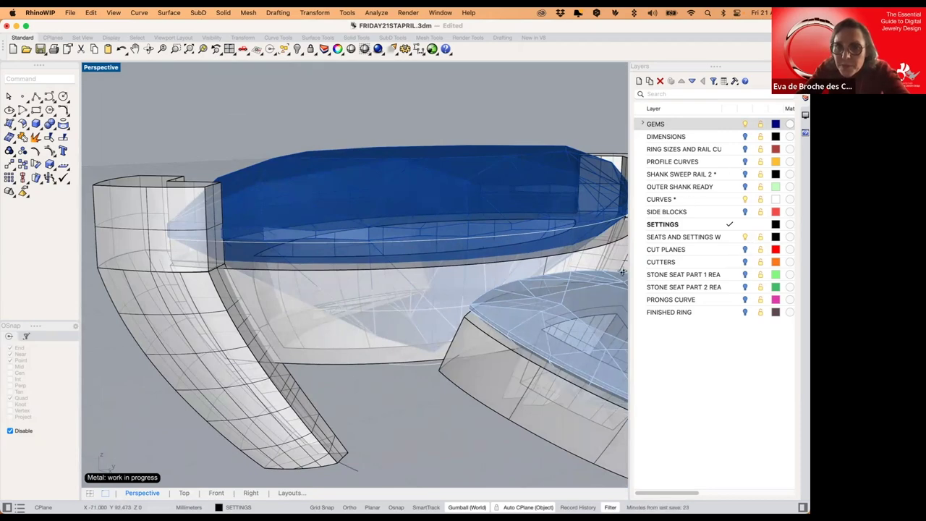
- Show the CUTTERS layer and examine how the cutters pass through the stones, settings and prongs
click(745, 263)
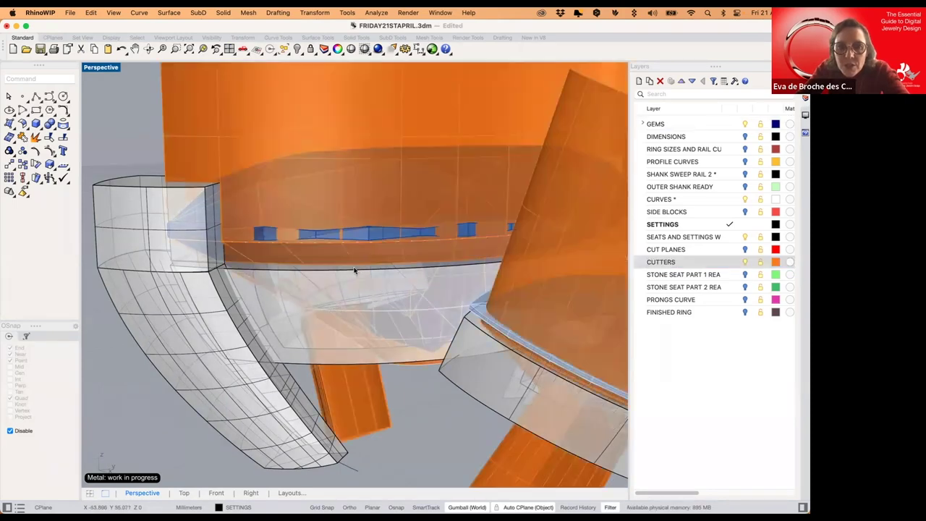
scroll(364, 283, down, 2)
shift+right_drag(361, 254, 348, 286)
scroll(348, 286, down, 5)
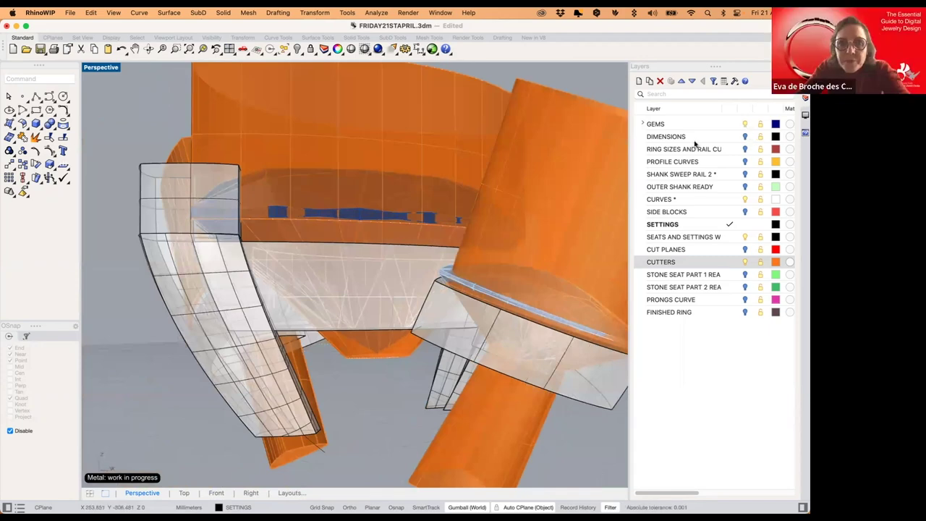
right_drag(157, 232, 191, 233)
scroll(189, 232, down, 2)
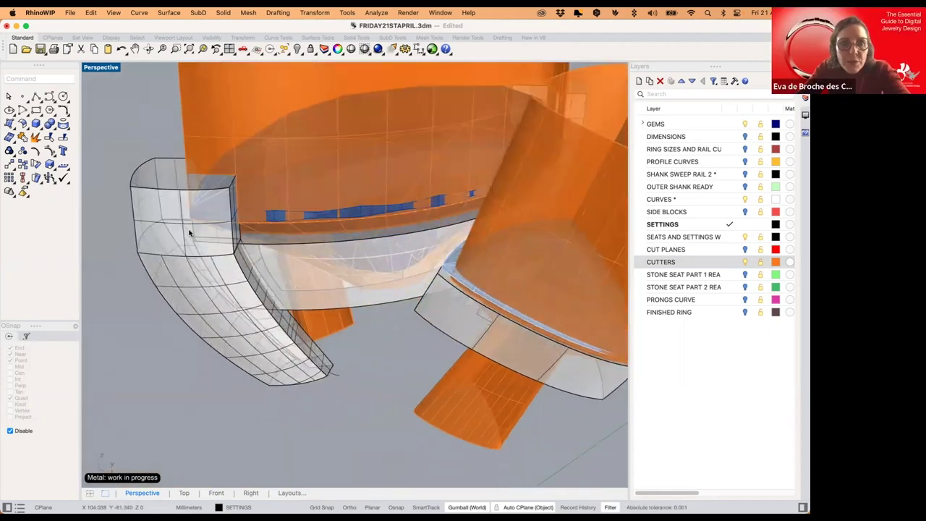
- Hide the GEMS layer and leave the front prong unselected
click(167, 223)
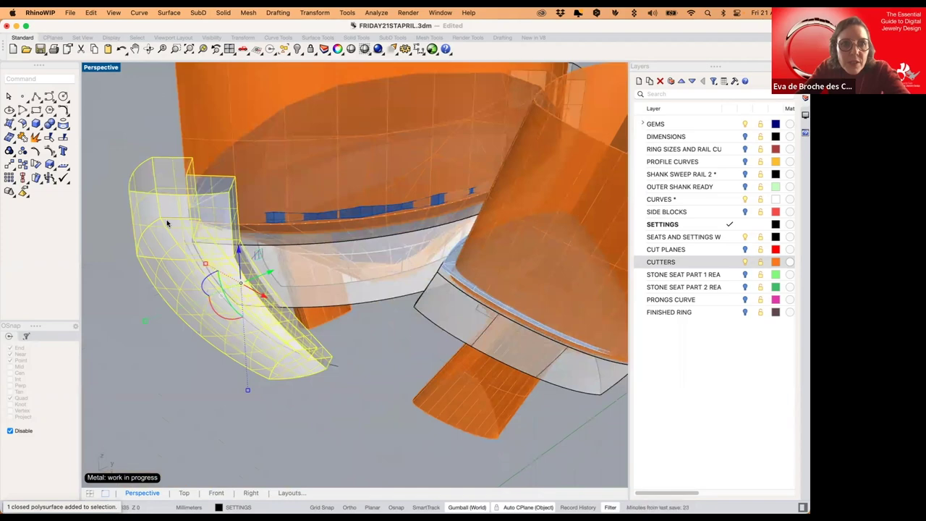
click(745, 124)
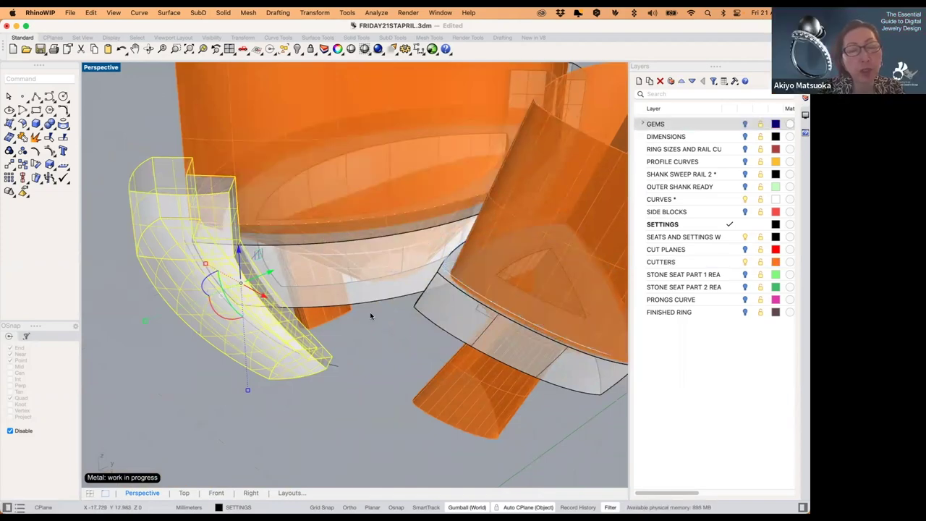
key(Escape)
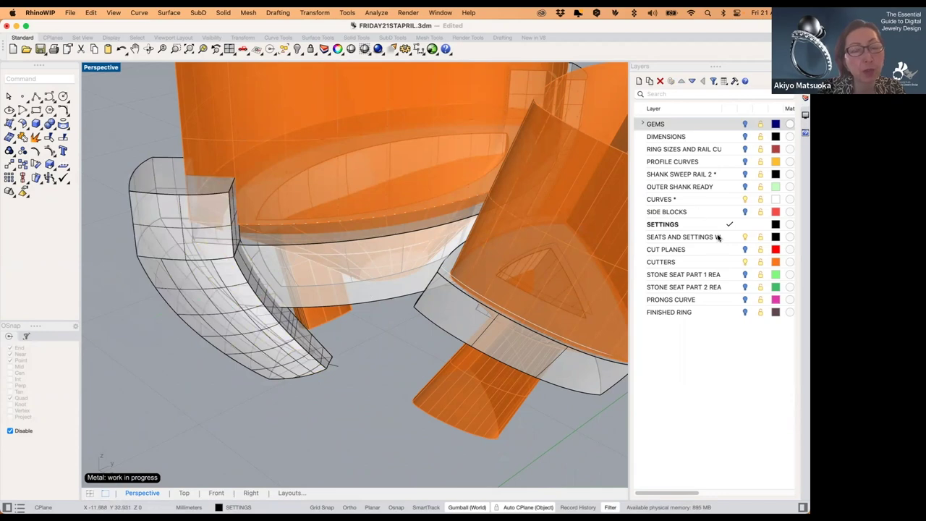
text(<)
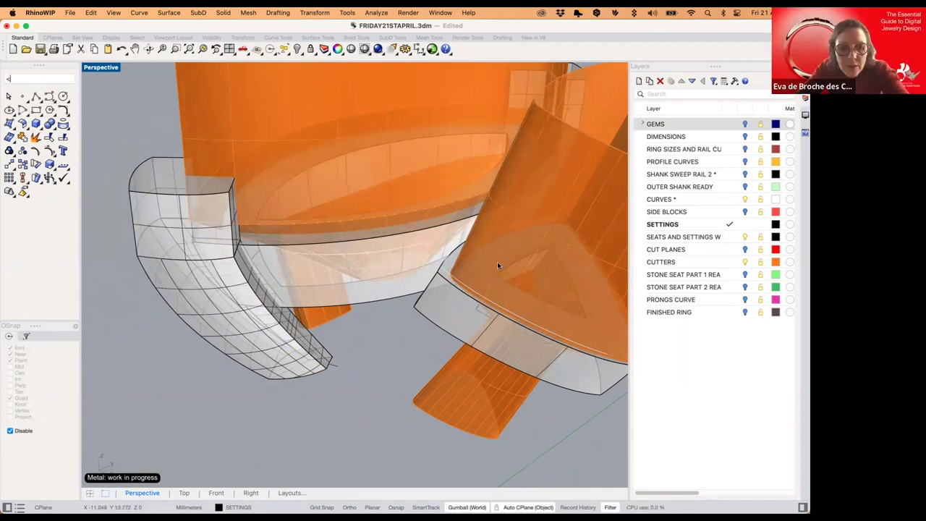
- Try to subtract the side cutter from the side setting with BooleanDifference and delete the leftover pieces
right_drag(460, 257, 558, 379)
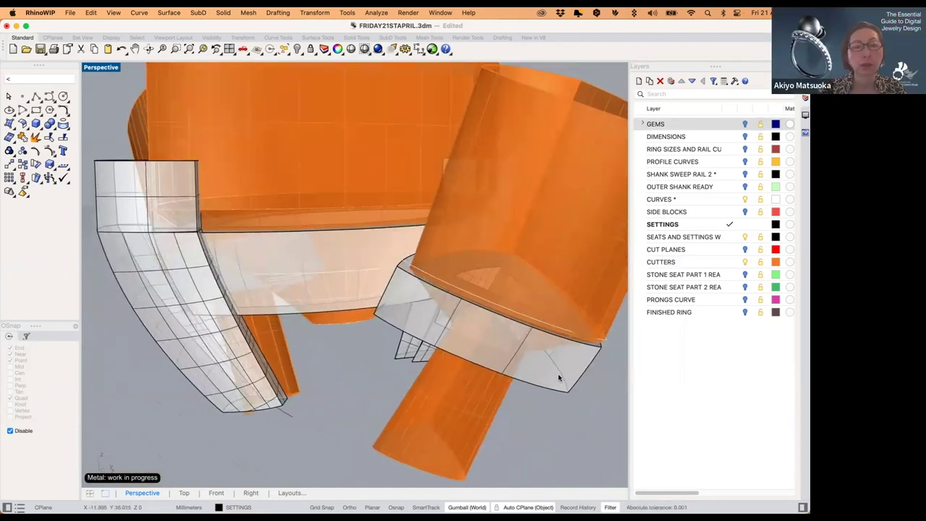
click(413, 316)
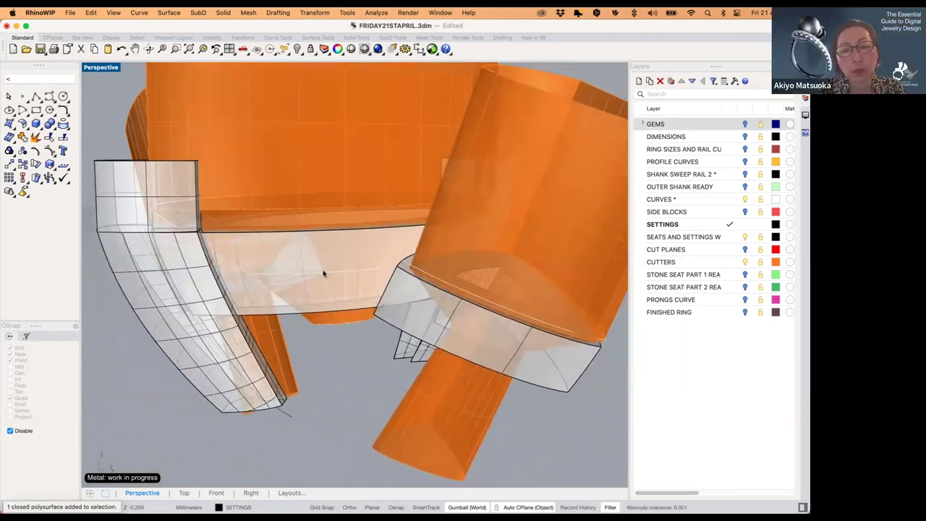
click(577, 391)
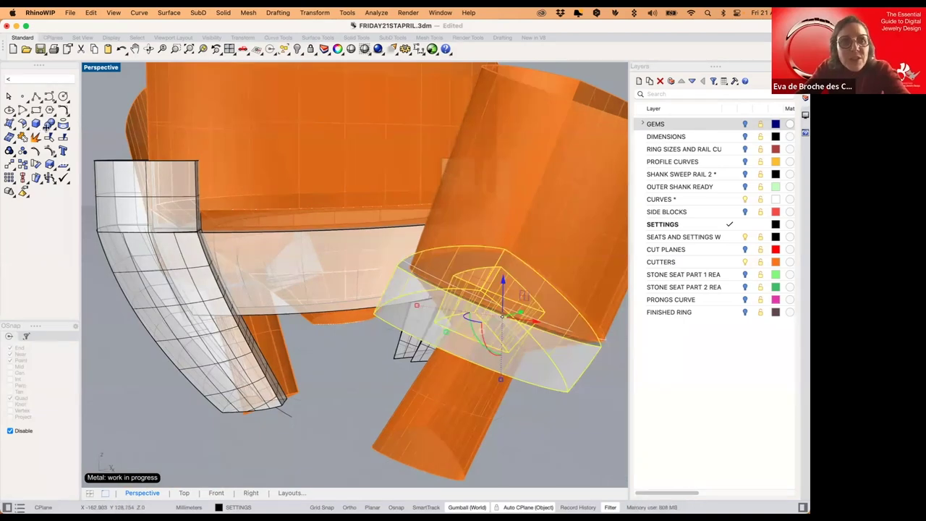
click(55, 131)
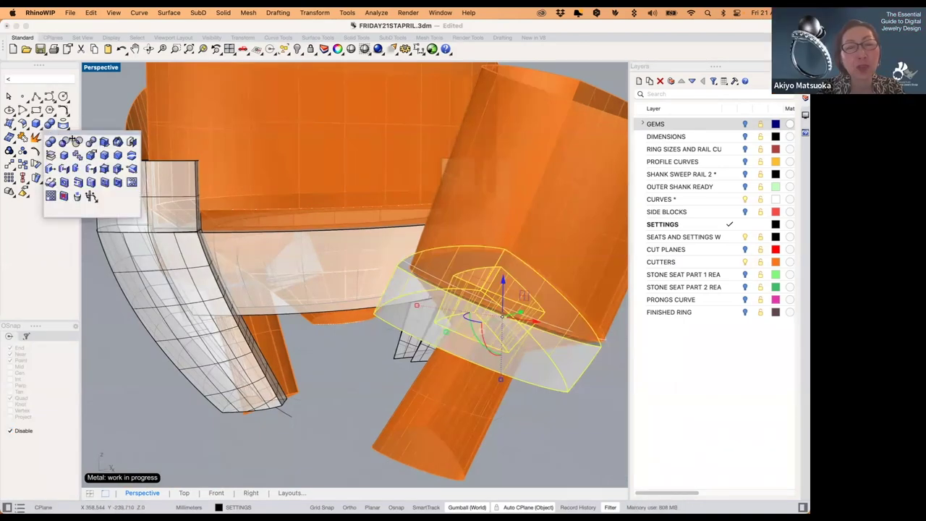
click(471, 412)
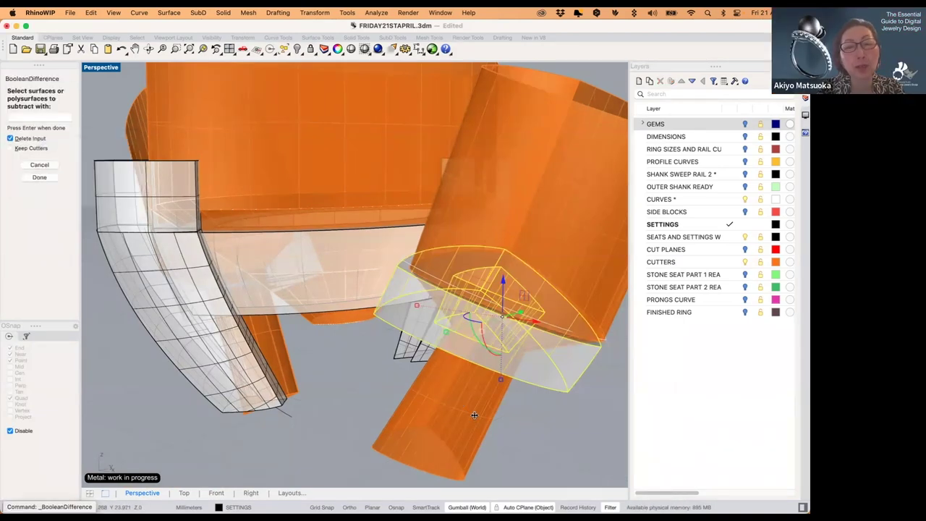
key(Return)
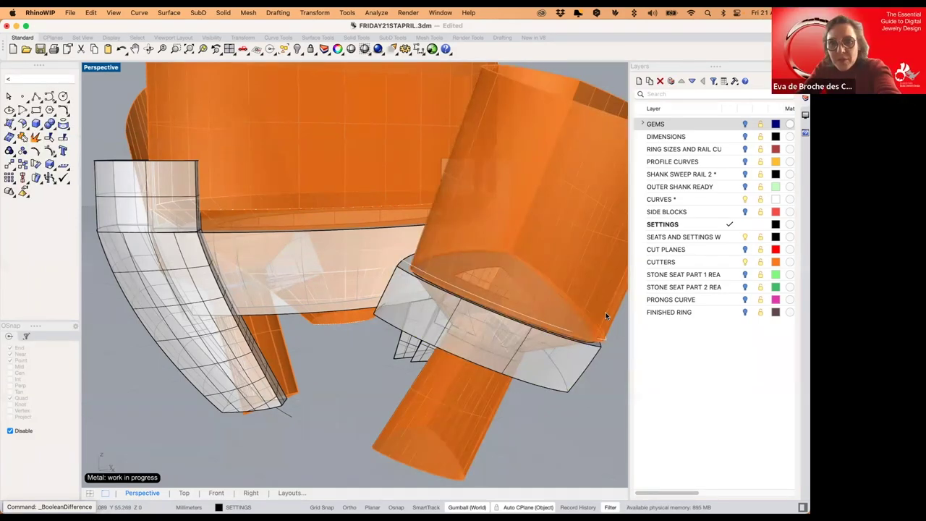
click(608, 317)
key(Return)
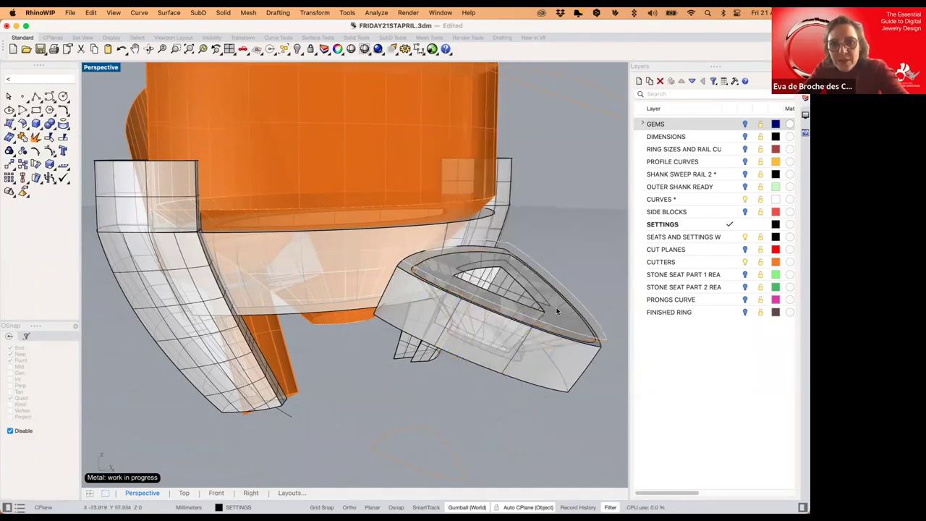
click(560, 314)
key(Delete)
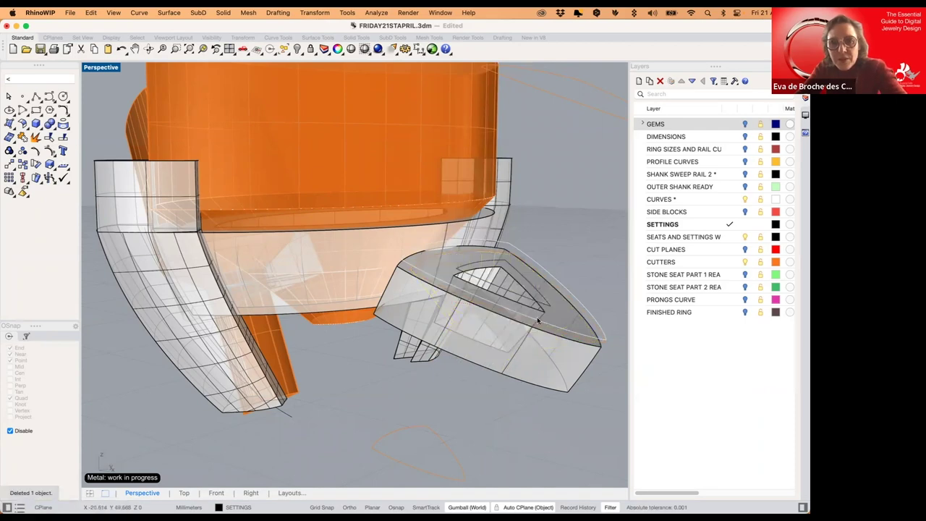
- Undo the deletions around the side setting to restore its cutter, leaving nothing selected
right_drag(537, 317, 533, 326)
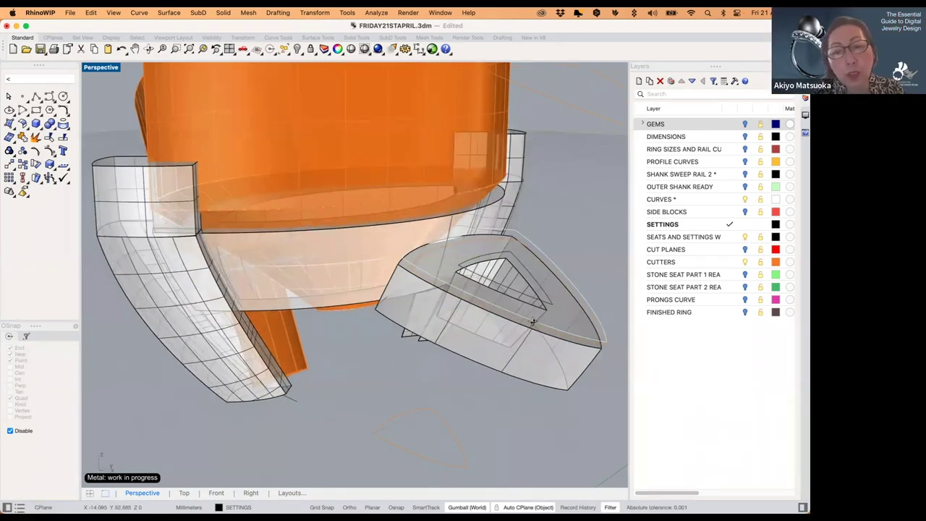
click(533, 322)
key(super+z)
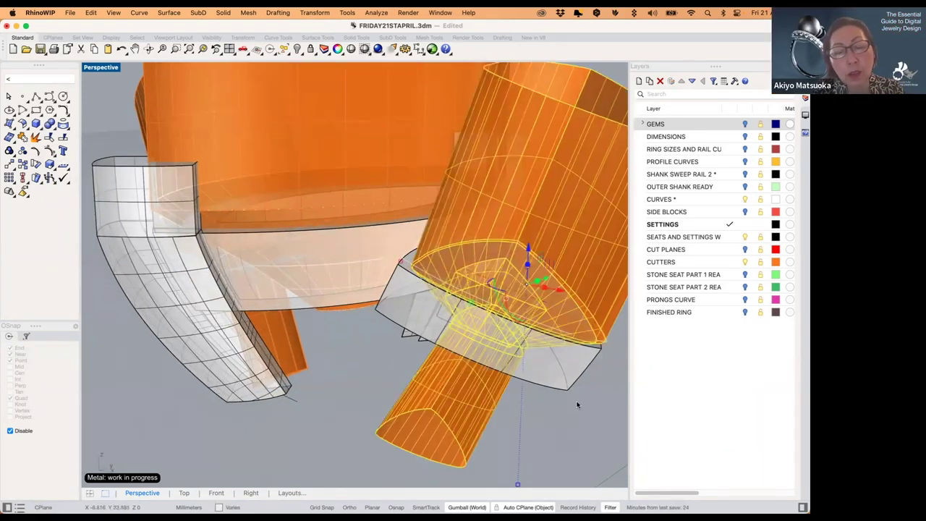
click(577, 402)
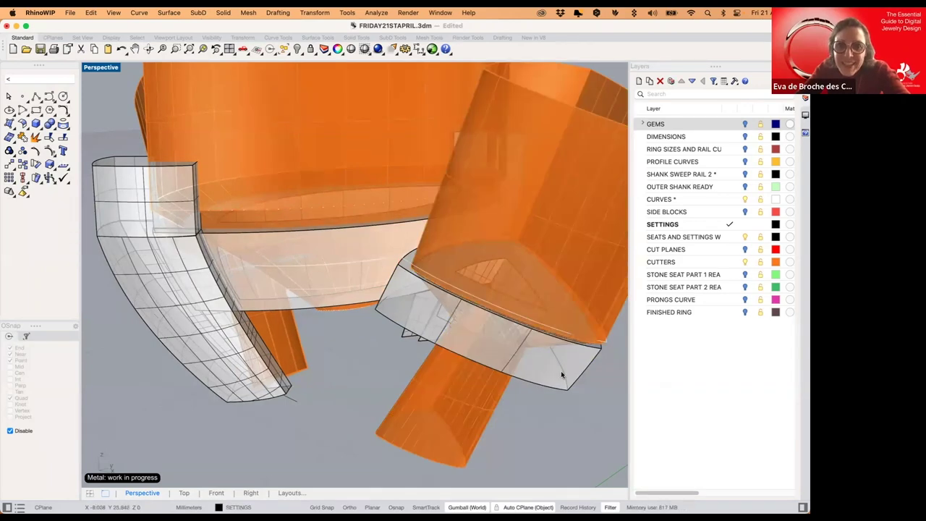
- Try BooleanDifference again on the side setting with the side cutter, turning Delete Input on
click(561, 371)
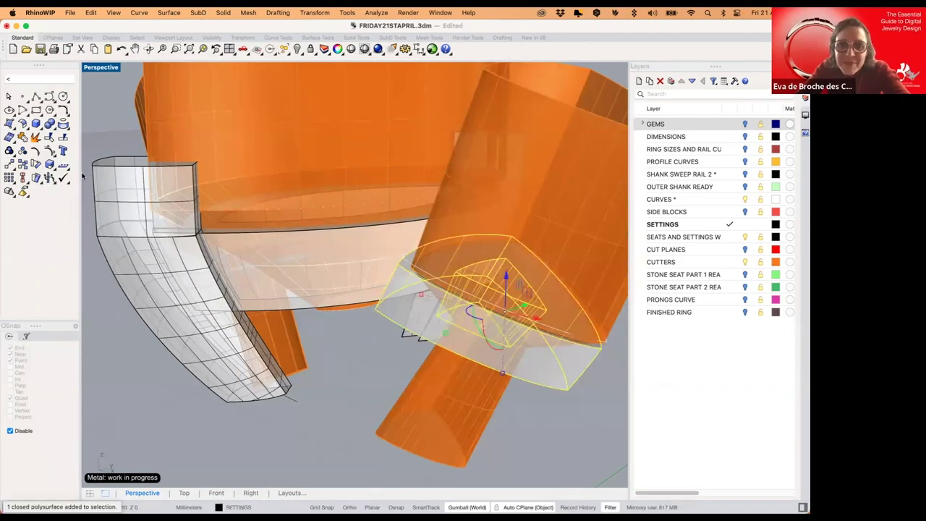
click(52, 125)
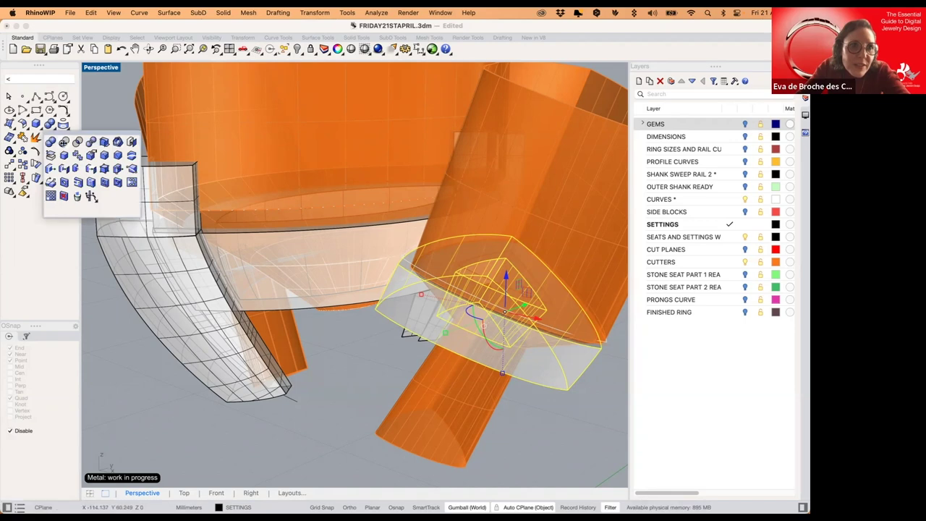
click(64, 142)
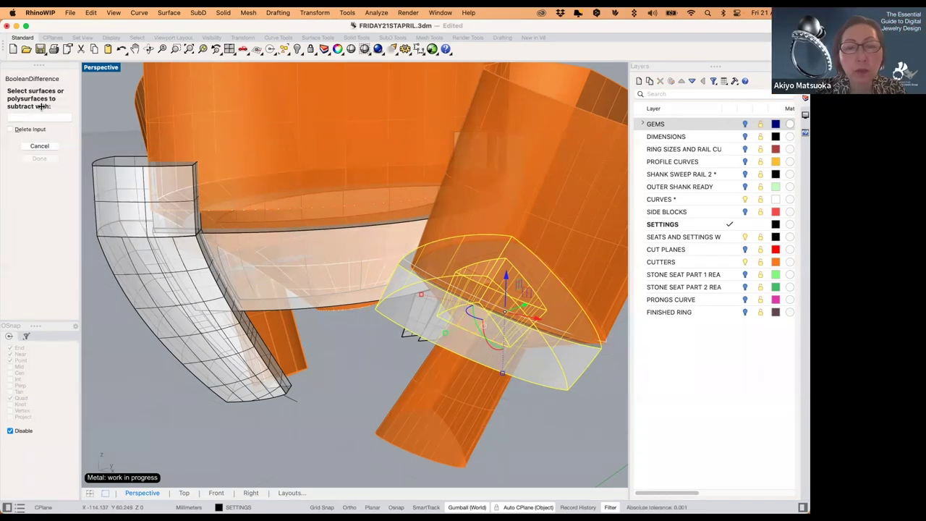
click(562, 236)
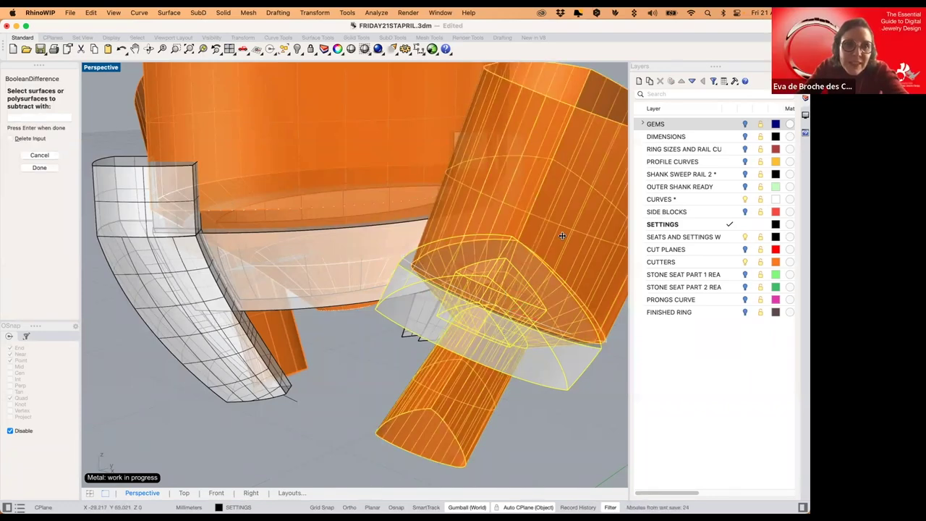
click(11, 138)
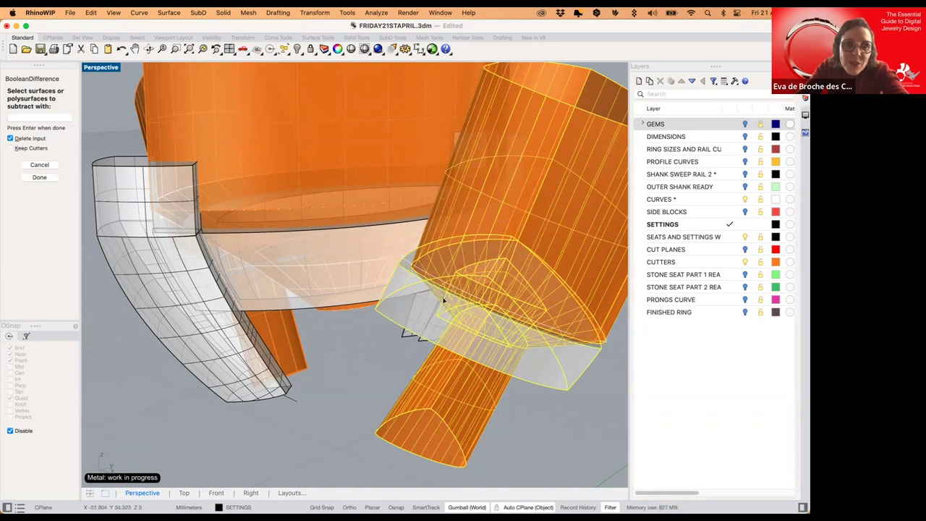
key(Return)
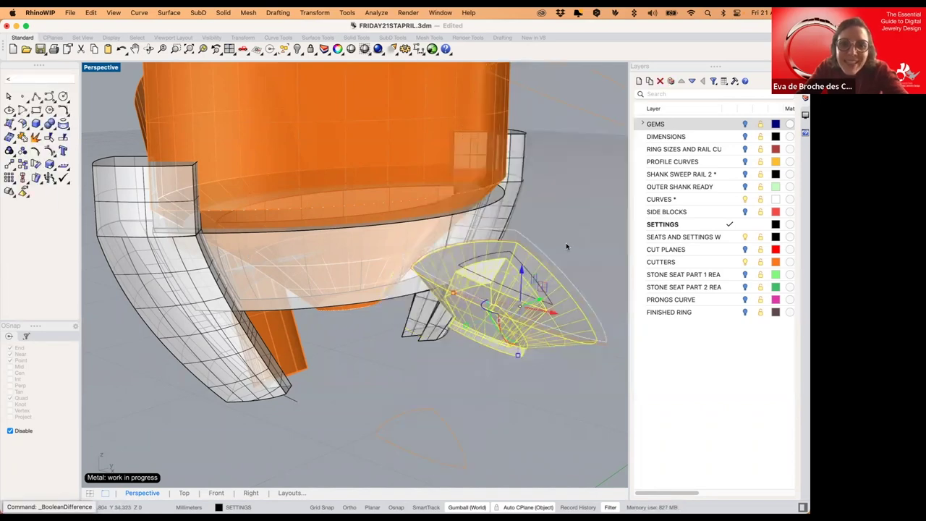
- Undo the side setting's Boolean difference and clear the selection
click(550, 352)
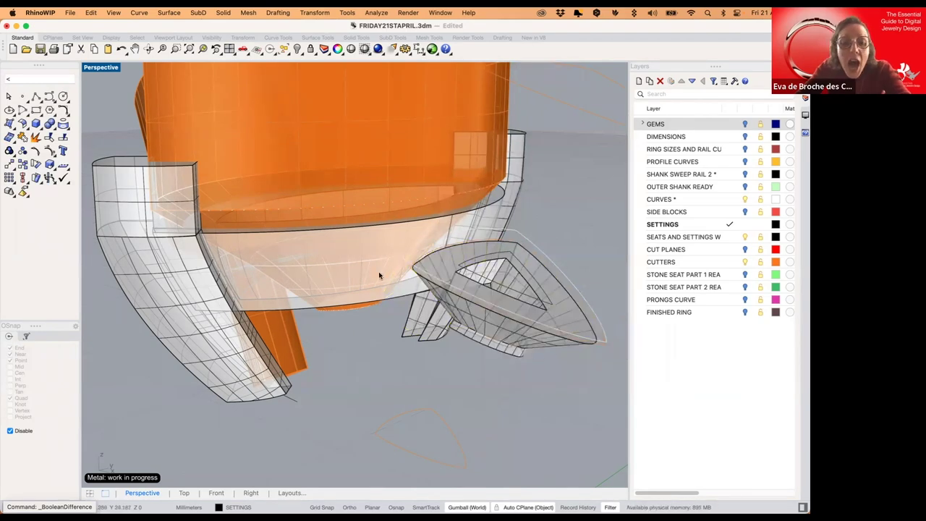
key(super+z)
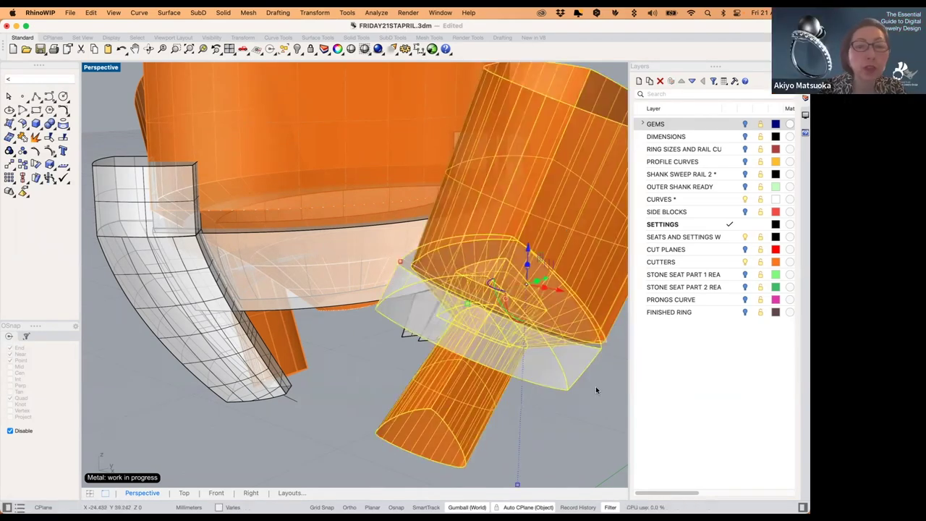
click(596, 391)
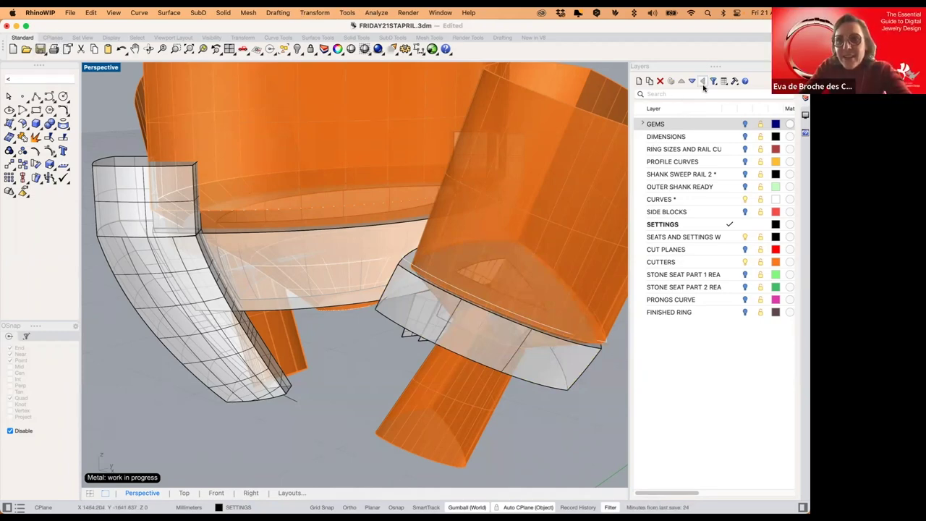
- Try subtracting the side cutter from the side setting with BooleanDifference and inspect the cut from another angle
click(805, 116)
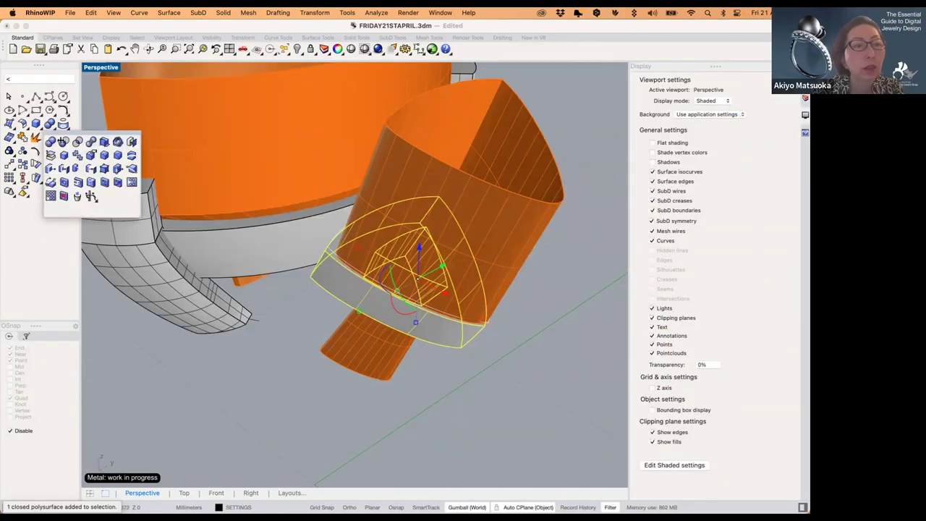
click(63, 141)
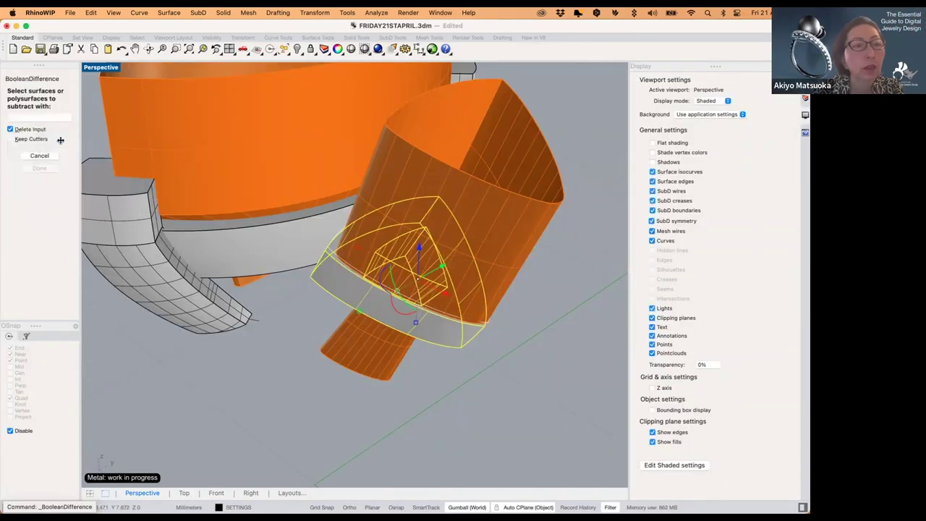
click(512, 232)
key(Return)
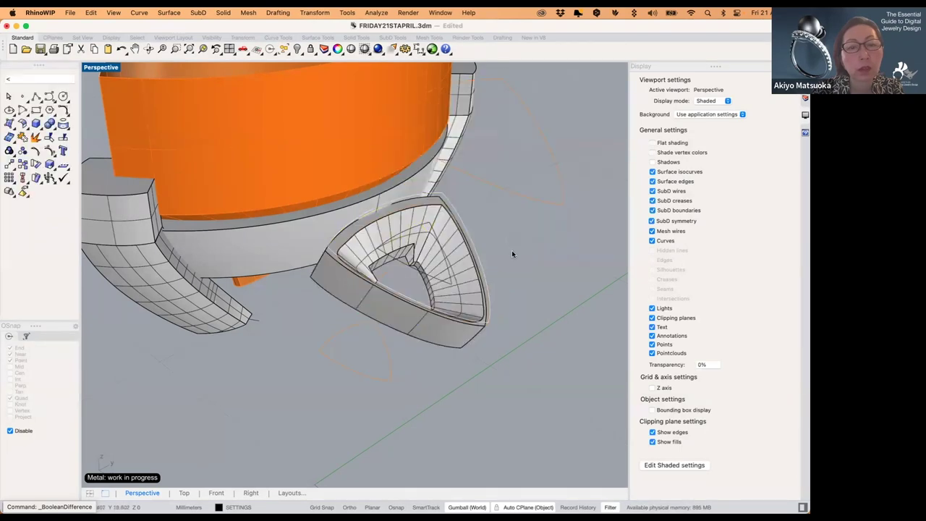
right_drag(456, 281, 432, 181)
- Undo the trial Boolean difference on the side setting and clear the selection
key(super+z)
key(Escape)
scroll(336, 350, up, 5)
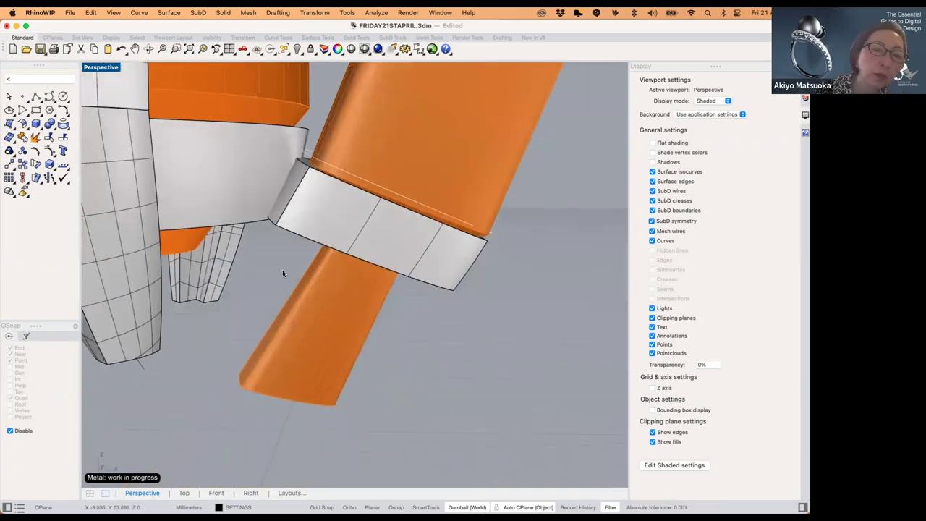
- Make CUTTERS the current layer and lock the CURVES, SETTINGS and SEATS AND SETTINGS W layers
click(433, 216)
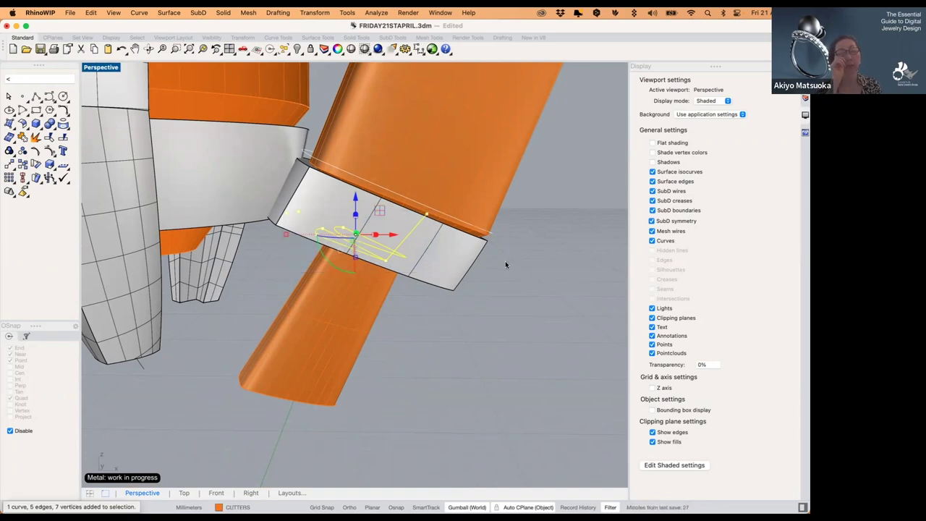
drag(505, 261, 437, 221)
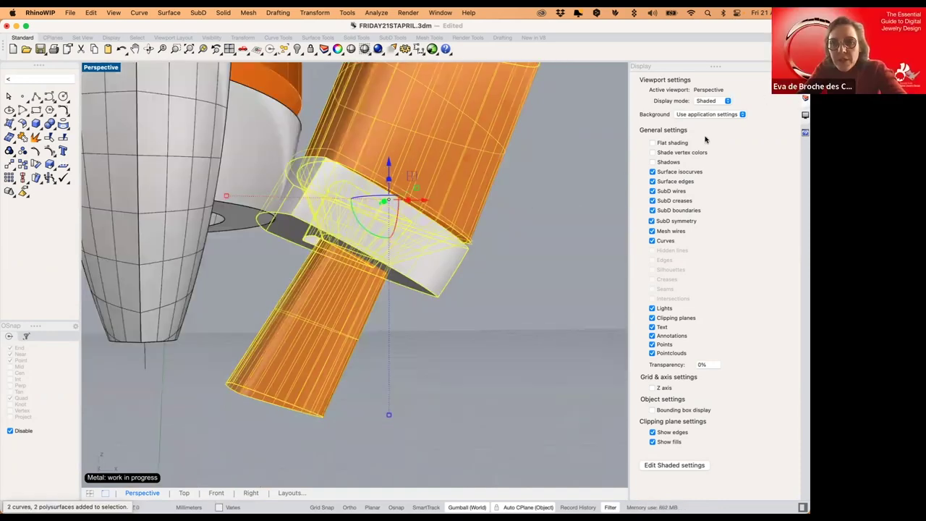
click(806, 99)
click(515, 207)
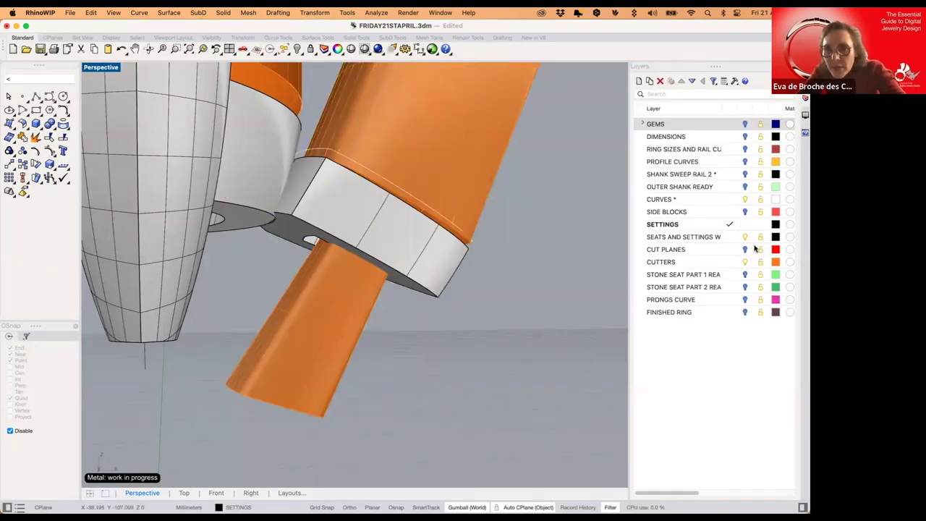
click(732, 262)
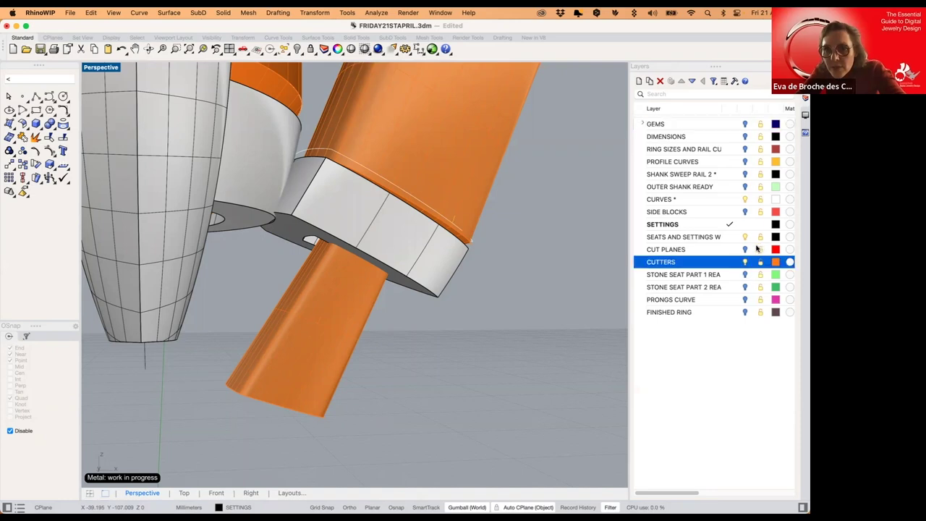
click(761, 225)
click(760, 224)
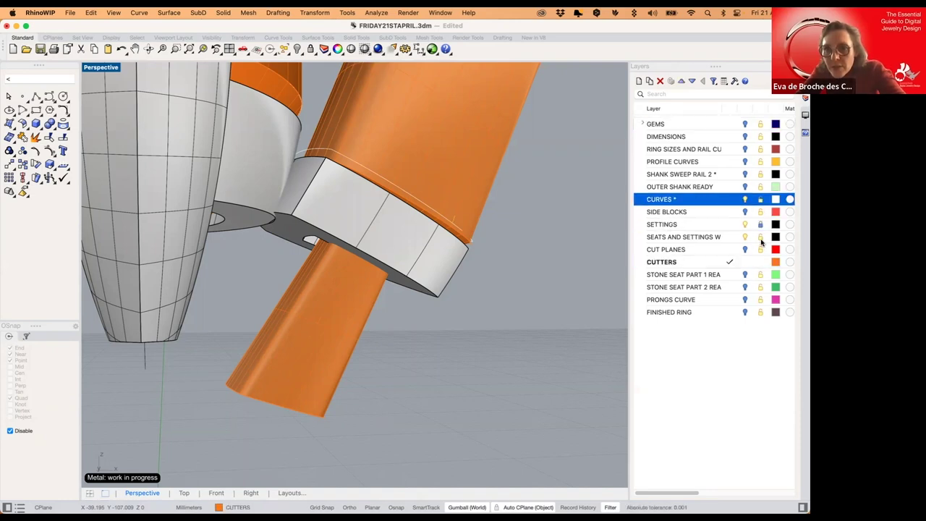
click(760, 237)
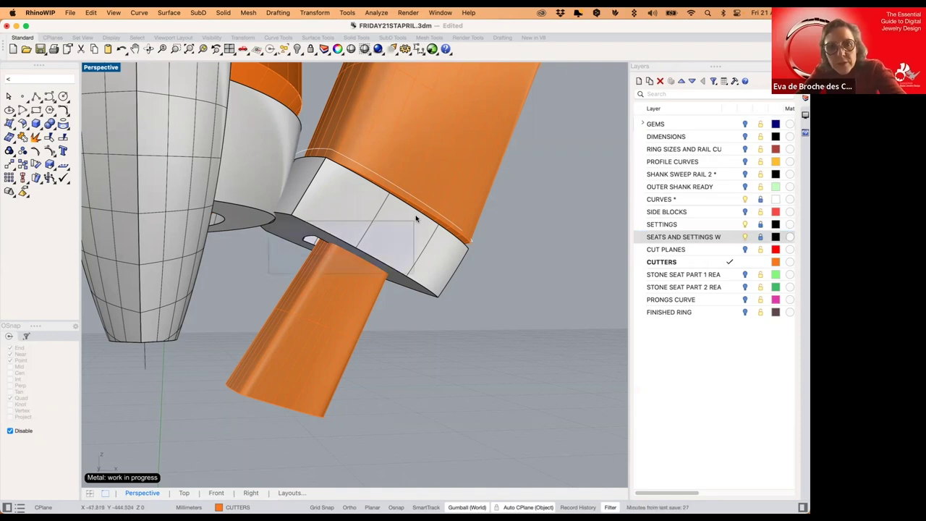
- Shift the side cutter's narrow edge loop beneath the setting along X toward the ring's centre and scale it down uniformly
click(408, 239)
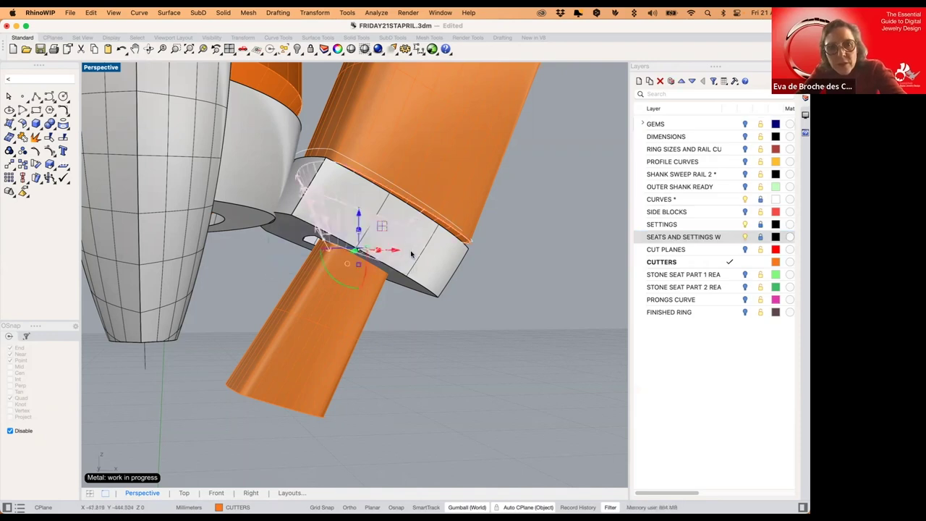
right_drag(396, 264, 397, 267)
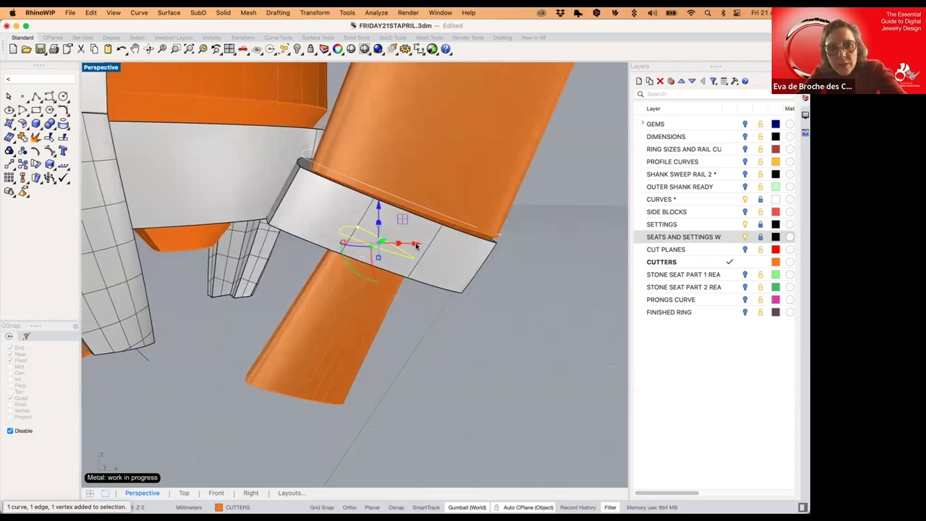
drag(416, 246, 403, 241)
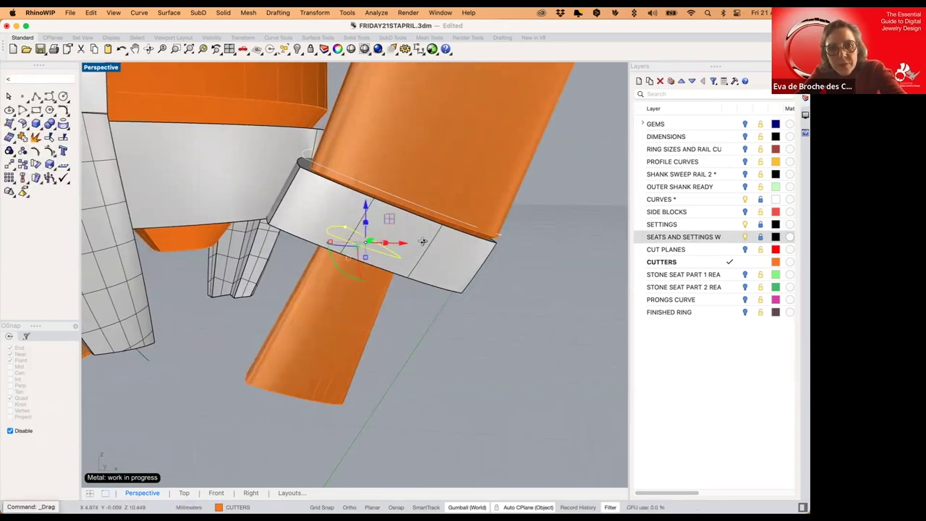
right_drag(428, 236, 424, 238)
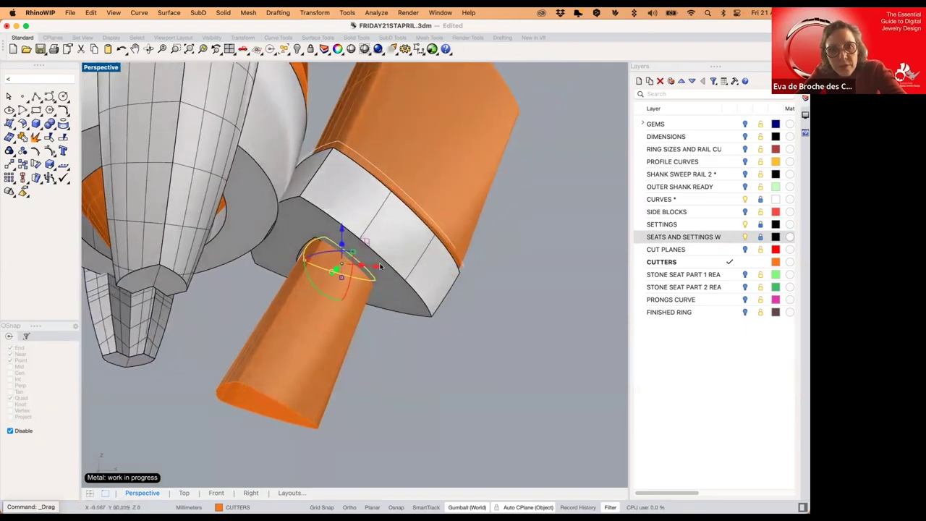
drag(378, 268, 361, 267)
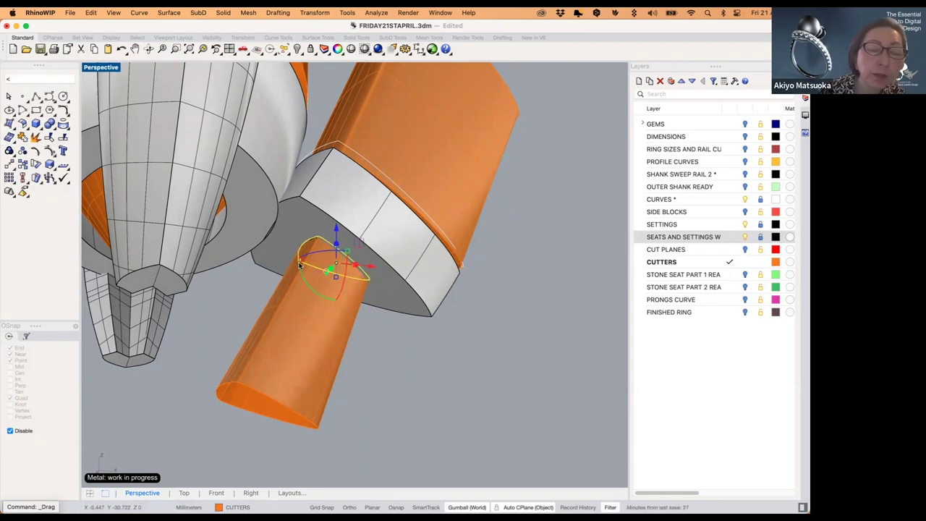
shift+drag(335, 277, 345, 283)
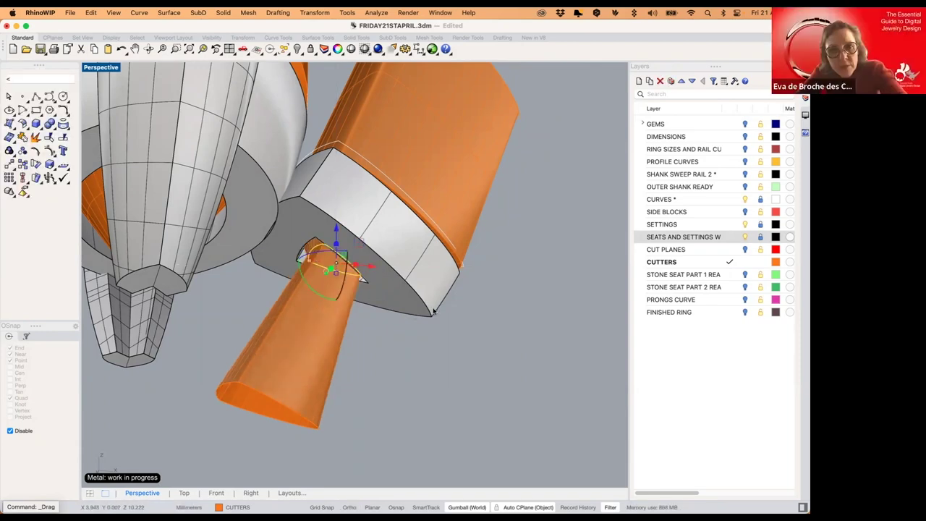
click(392, 291)
- Delete the old cutter on the opposite side of the ring
right_drag(394, 291, 299, 270)
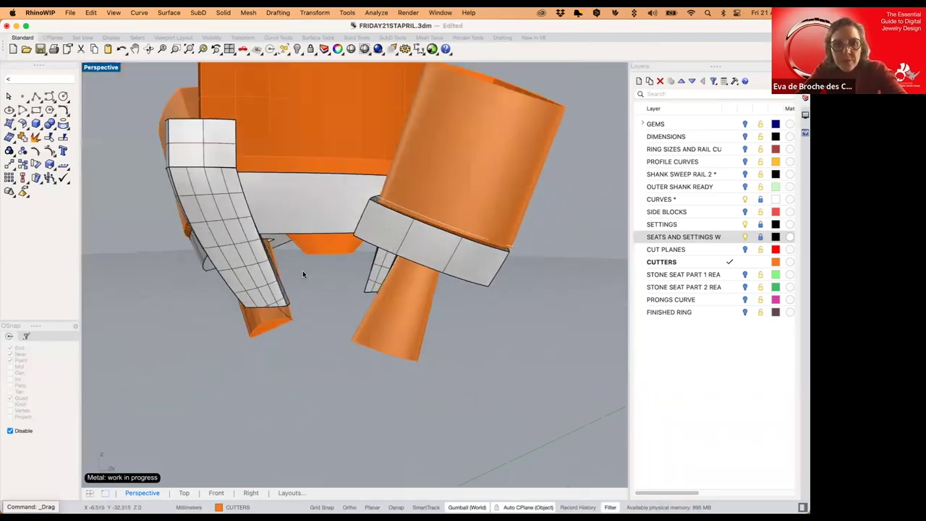
click(264, 323)
key(Escape)
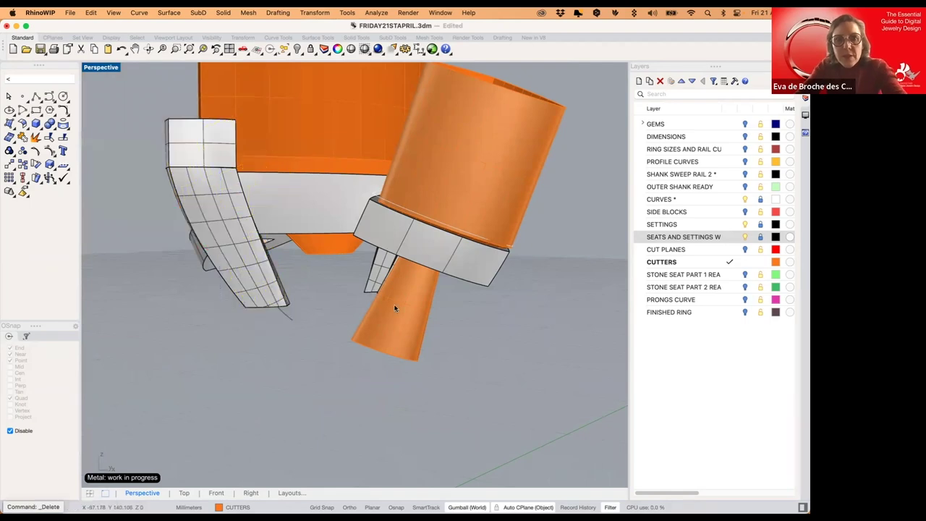
- Mirror a copy of the reshaped side cutter to the opposite side, with the mirror plane starting at 0 and running along the Y axis
click(396, 307)
text(mirror)
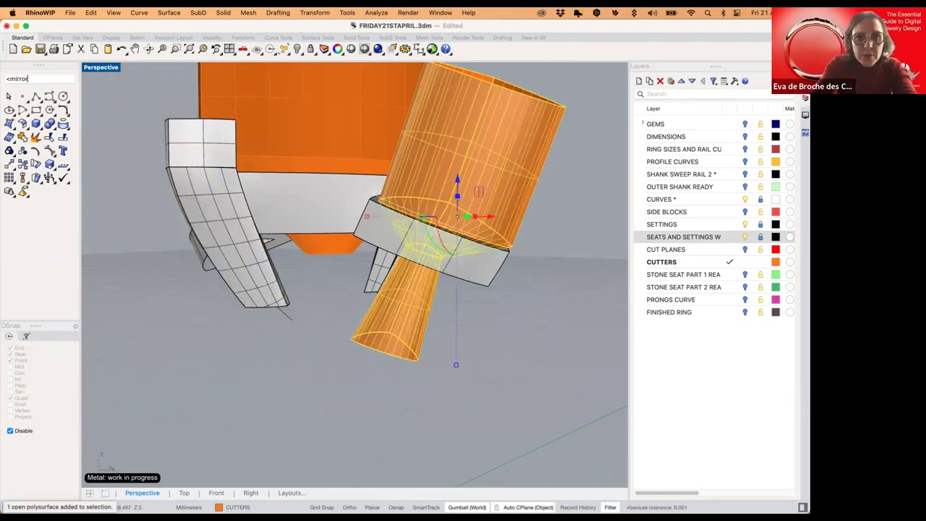
key(Return)
text(m)
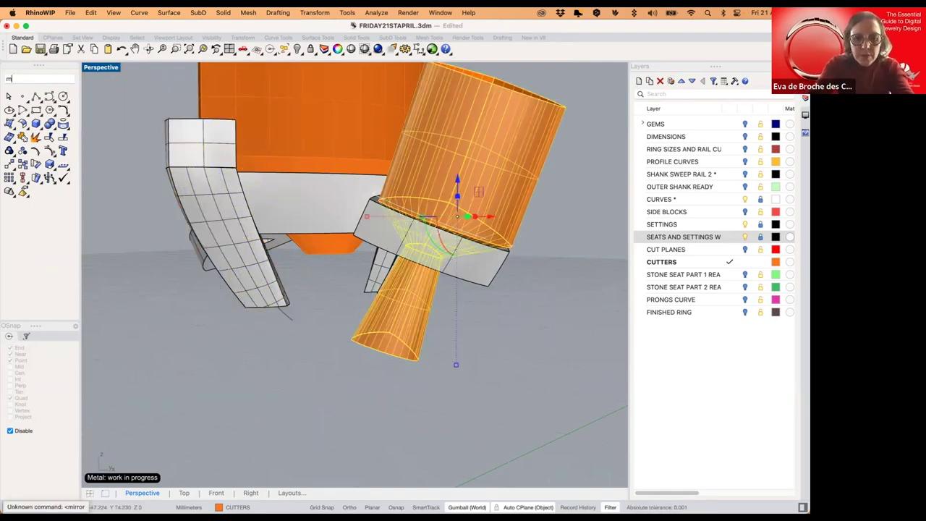
key(Return)
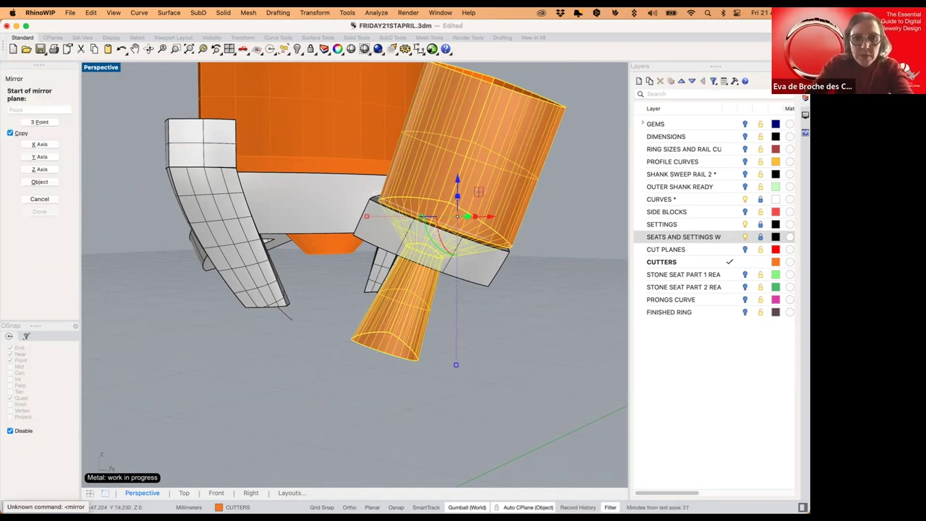
text(0)
key(Return)
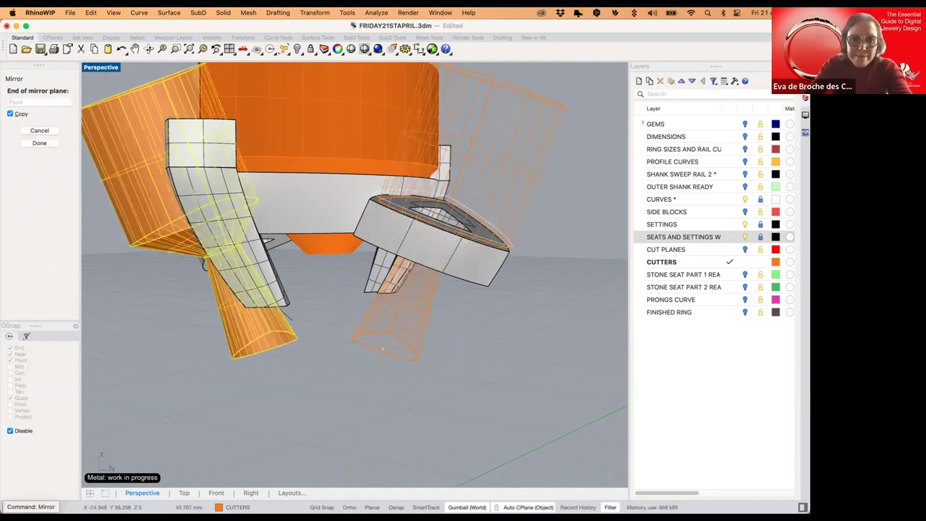
key(shift)
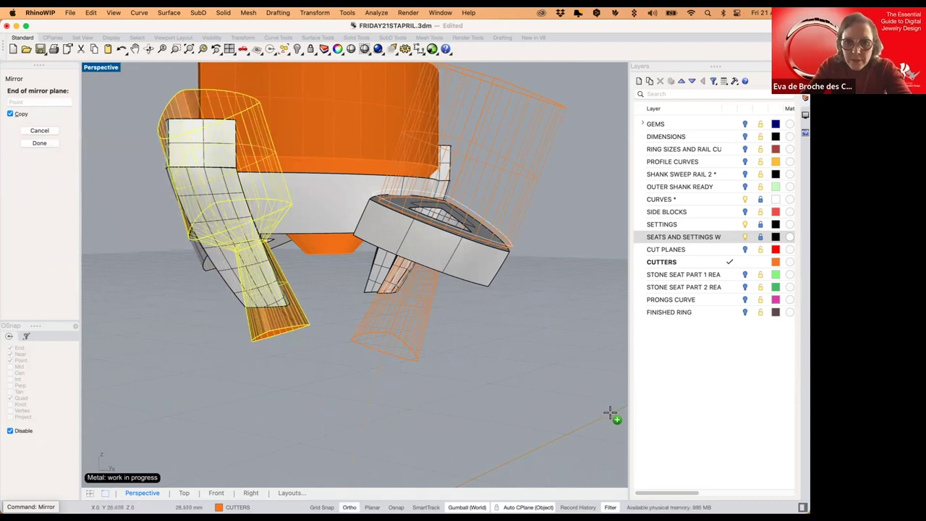
click(612, 411)
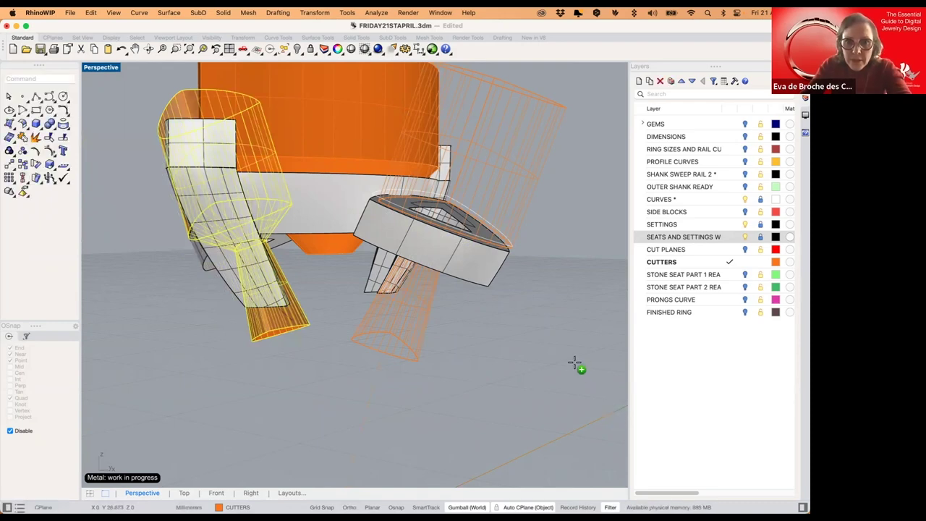
click(548, 304)
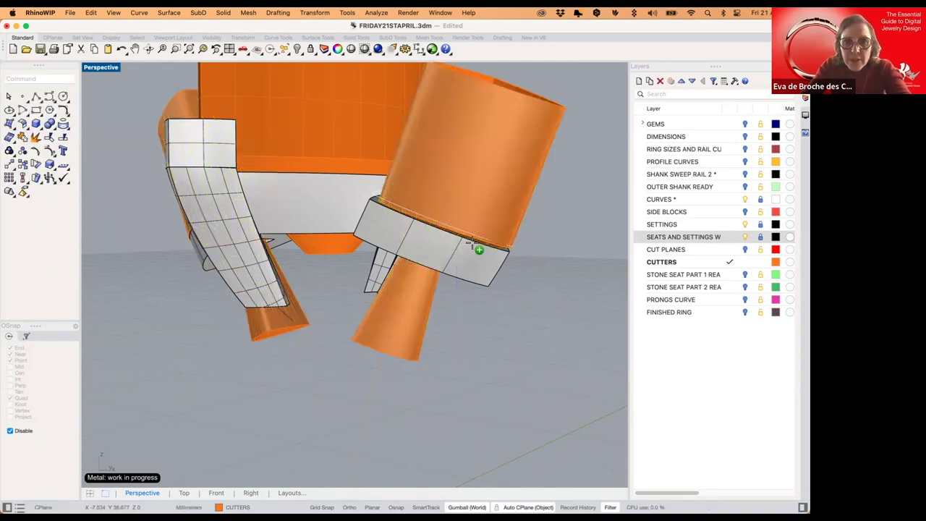
- Unlock the SETTINGS layer so that the side settings can be selected
click(421, 238)
click(760, 237)
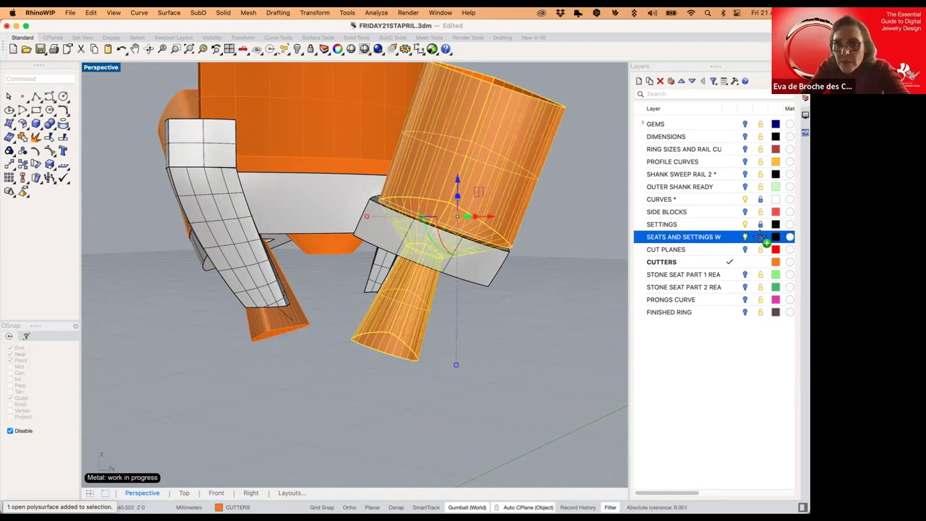
click(760, 224)
- Subtract the reshaped side cutter from its side setting with BooleanDifference, with Delete Input on, and inspect the seat
click(484, 262)
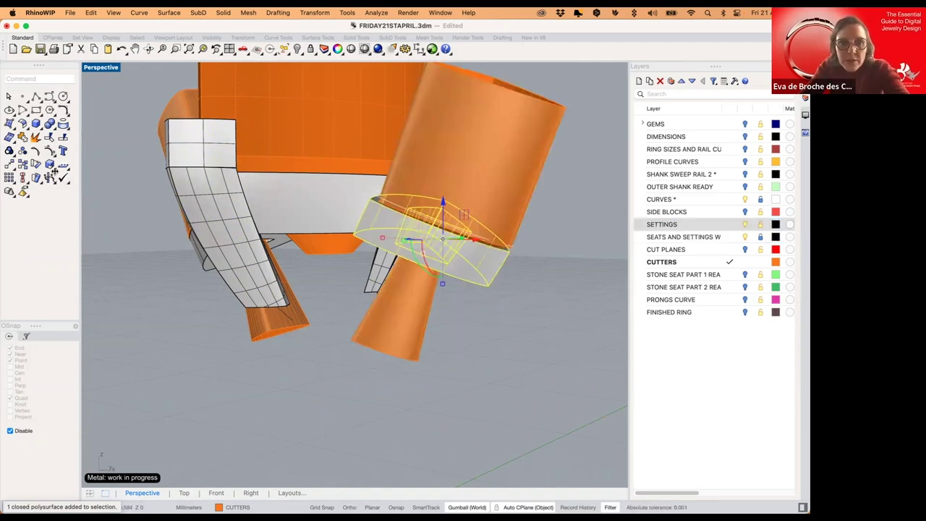
click(56, 131)
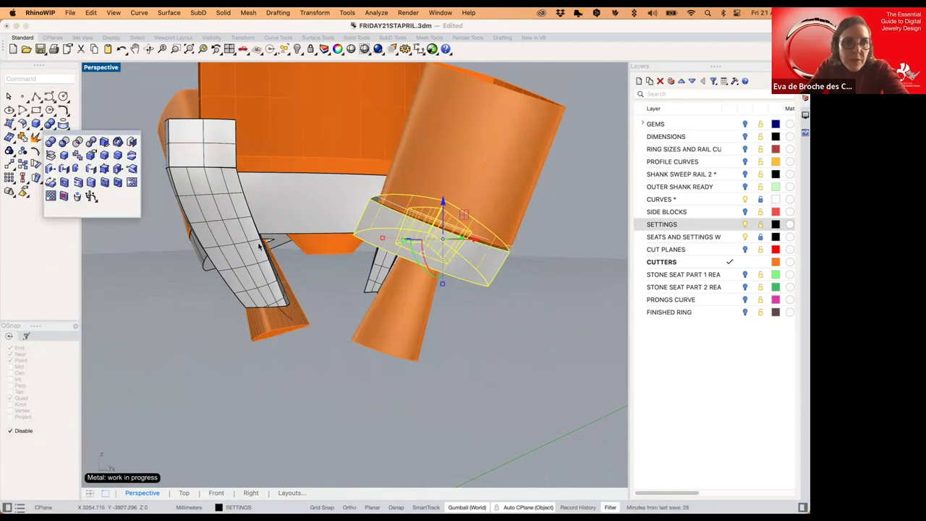
click(64, 142)
click(394, 293)
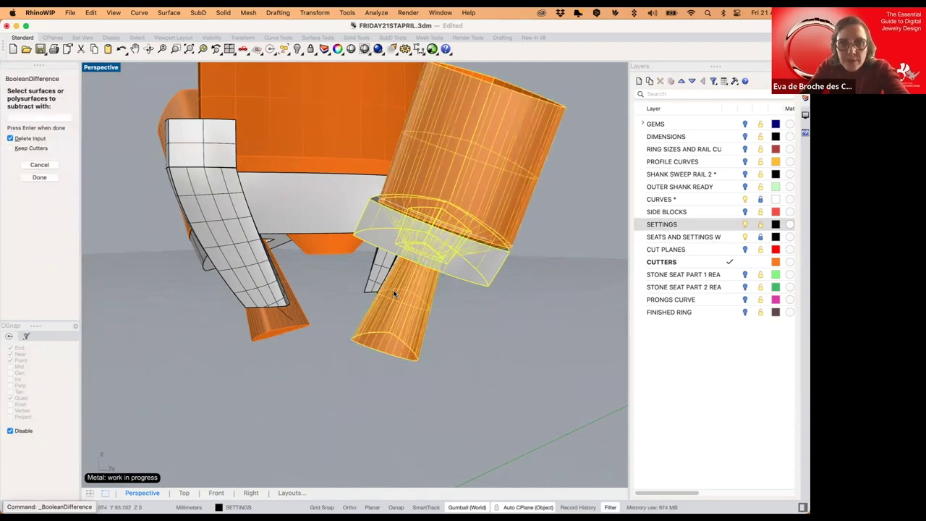
key(Return)
click(385, 293)
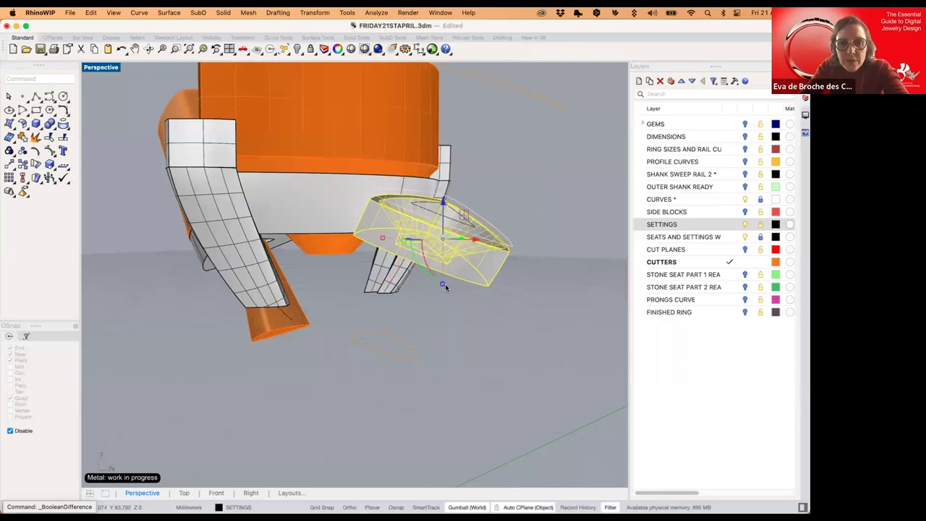
right_drag(429, 309, 426, 302)
click(392, 305)
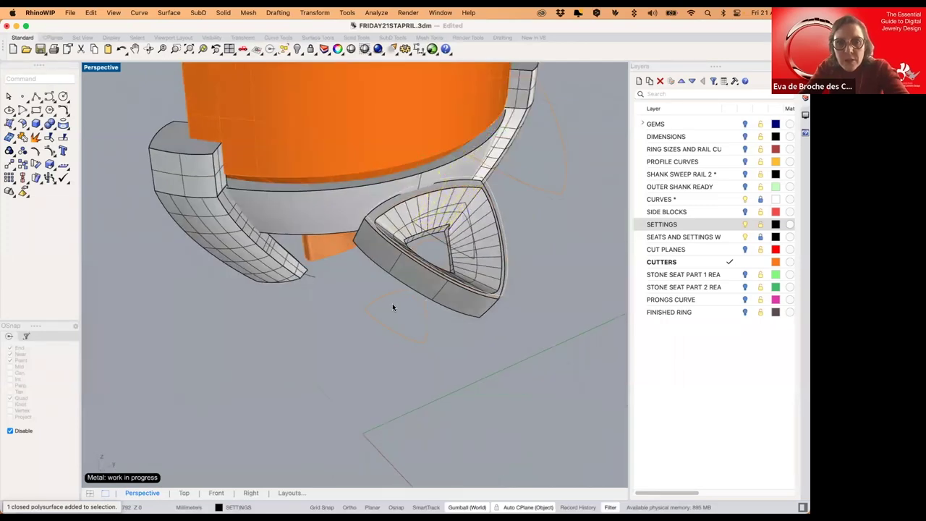
- Subtract the mirrored cutter from the opposite side setting with BooleanDifference and view the cut seat
scroll(334, 274, down, 4)
shift+right_drag(347, 284, 358, 298)
right_drag(285, 267, 382, 280)
scroll(266, 285, down, 3)
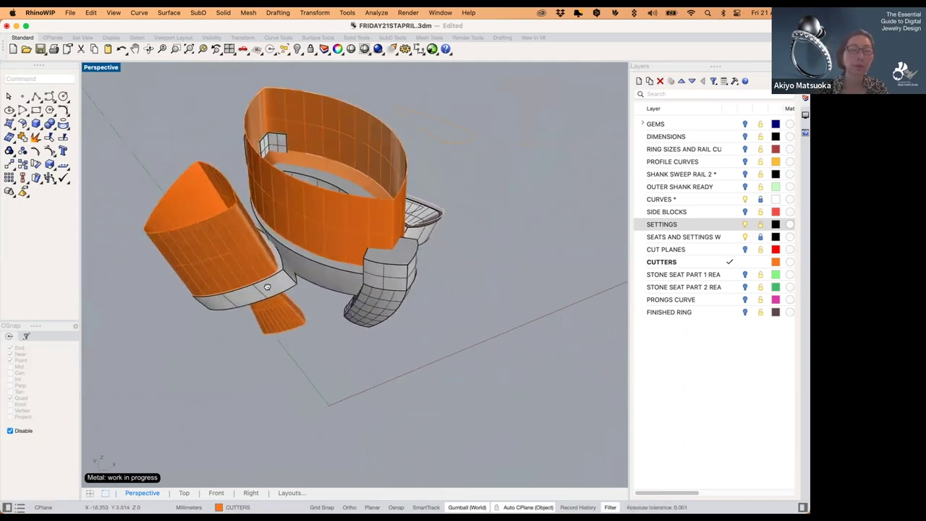
click(282, 300)
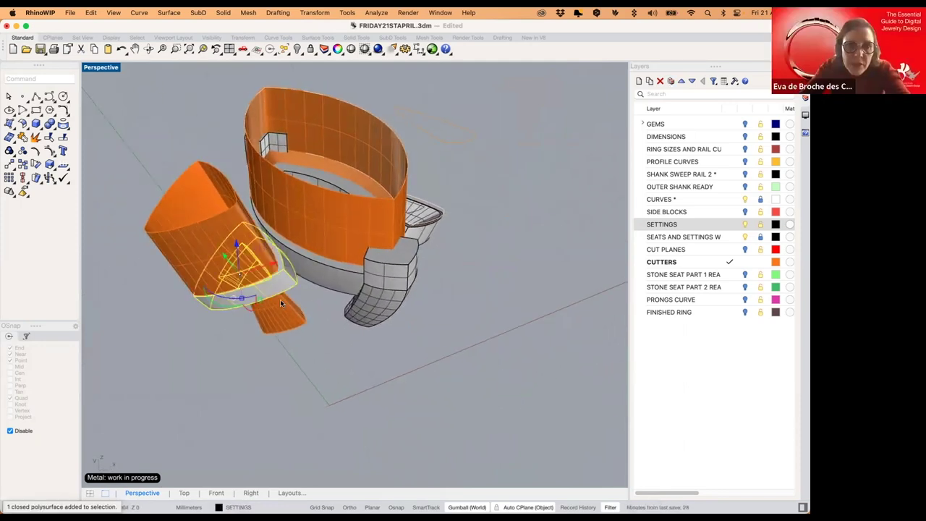
key(Return)
click(280, 309)
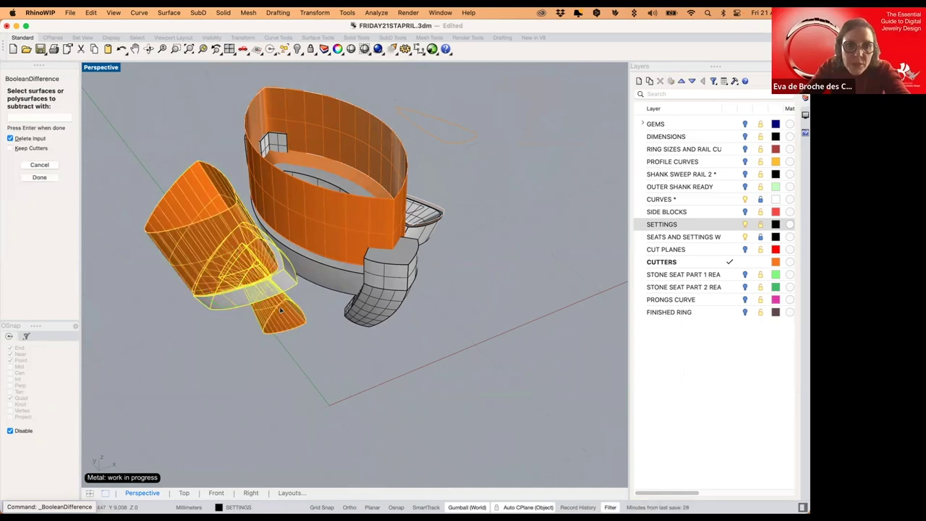
key(Return)
click(309, 283)
right_drag(309, 283, 334, 335)
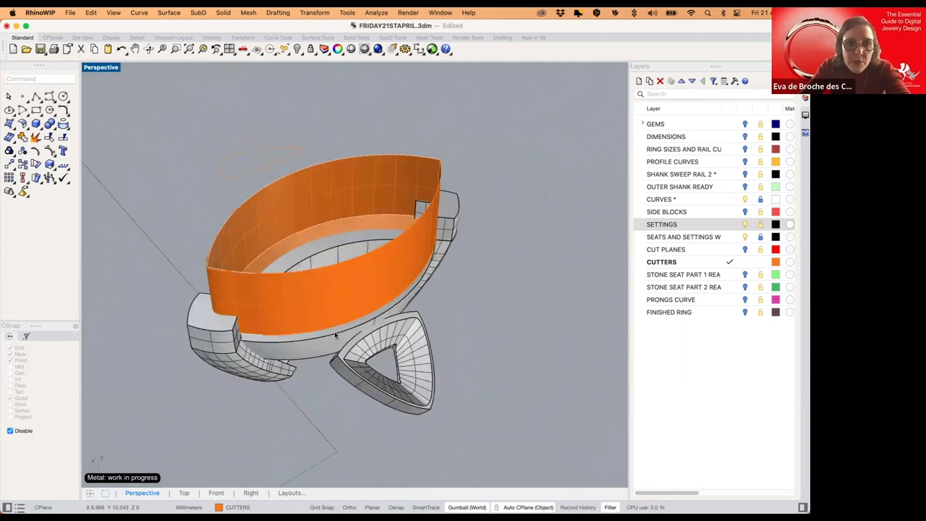
- Analyse the surface direction of the centre stone cutter with Dir and flip its normals to point outwards
click(327, 291)
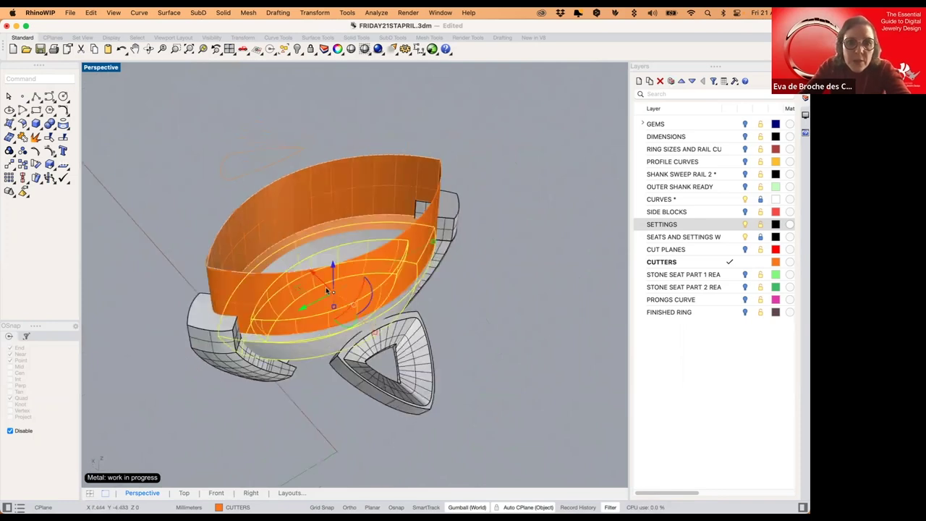
click(241, 234)
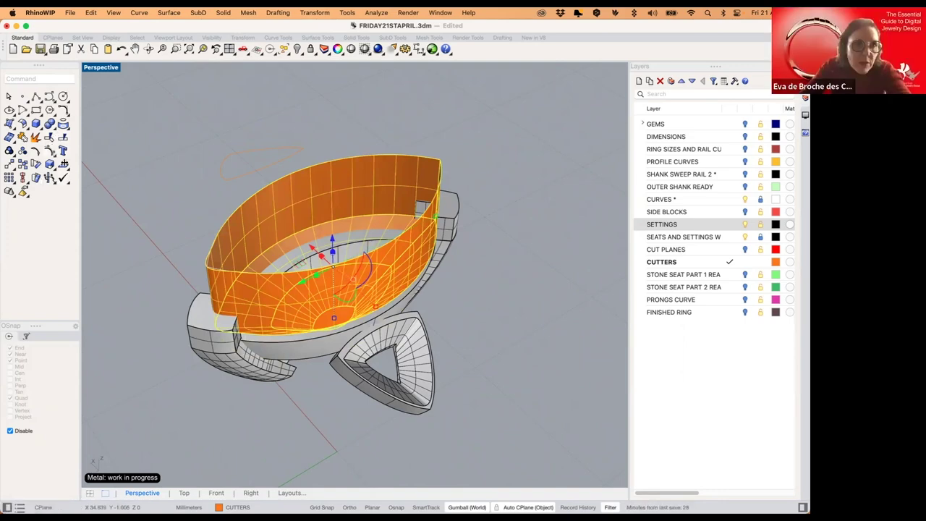
text(dir)
key(Return)
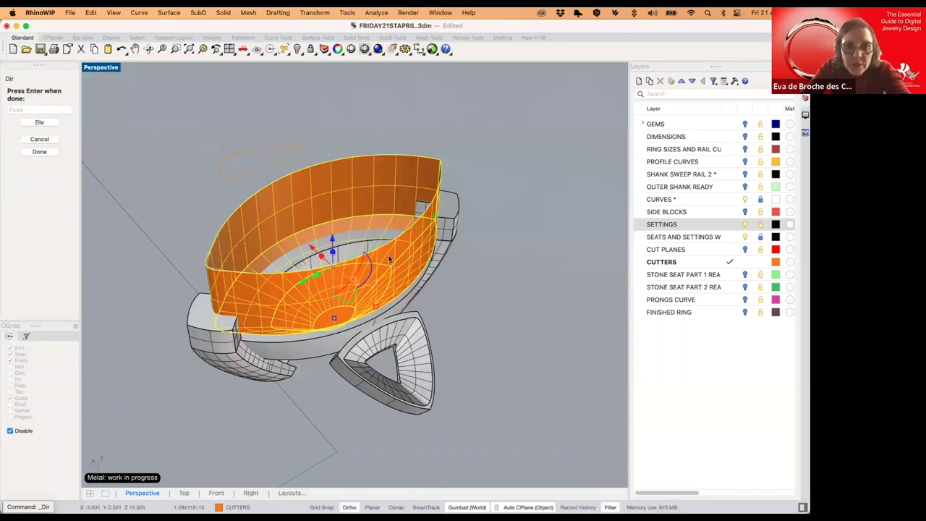
key(Return)
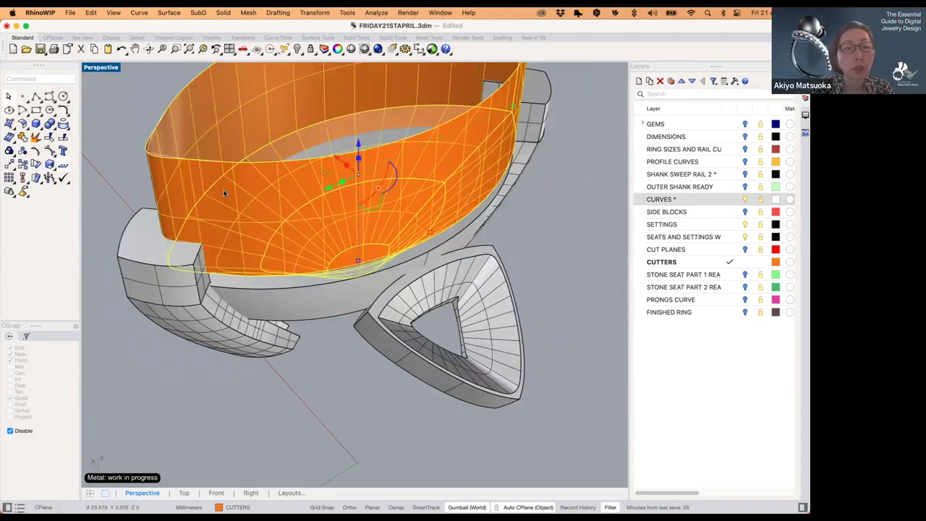
right_click(244, 193)
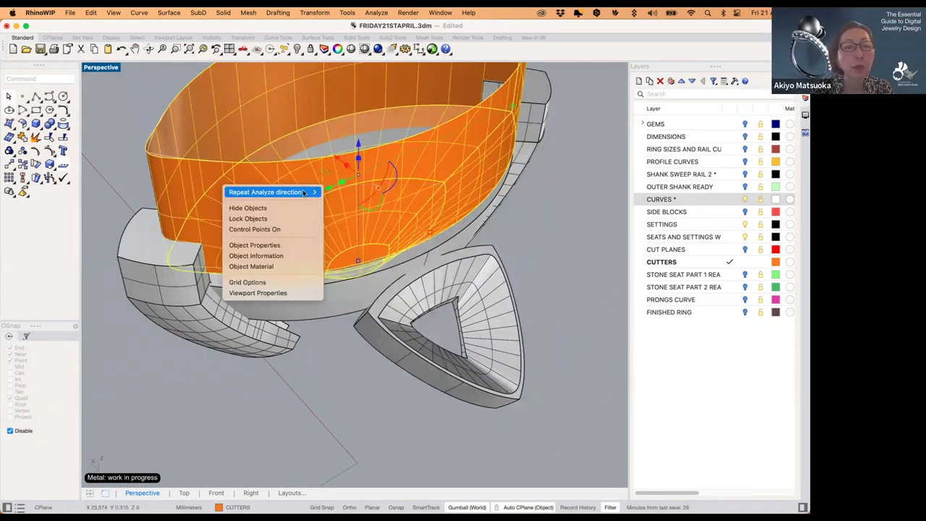
click(347, 200)
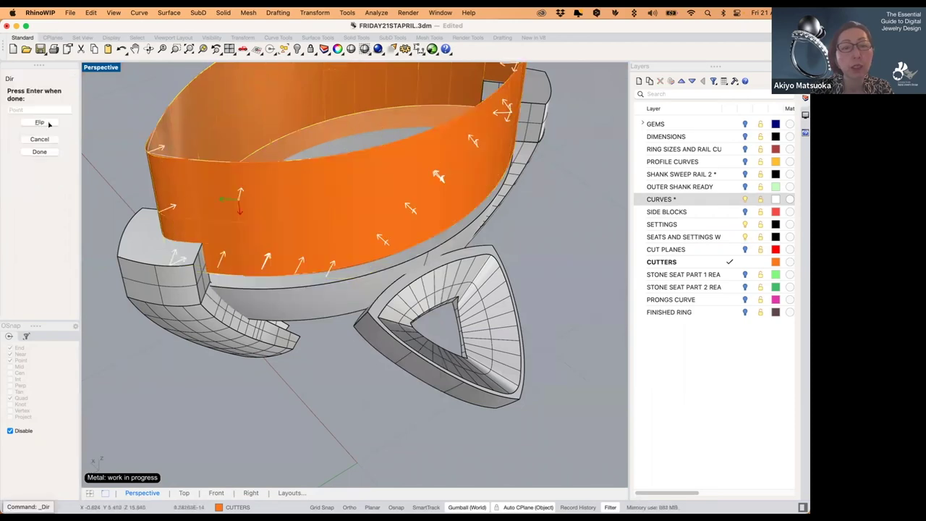
click(323, 204)
key(Return)
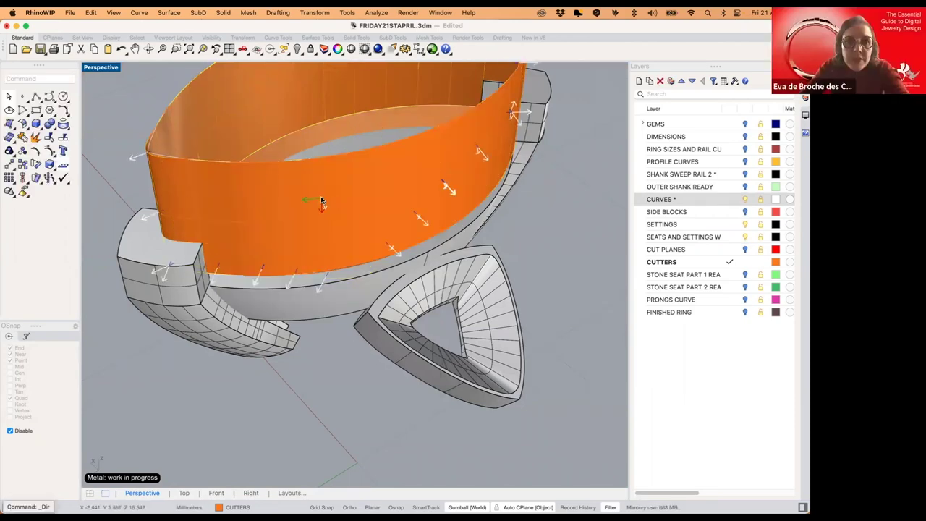
- Subtract the centre cutter from the marquise centre setting with BooleanDifference to cut its stone seat
click(364, 208)
right_drag(364, 212, 374, 279)
click(153, 203)
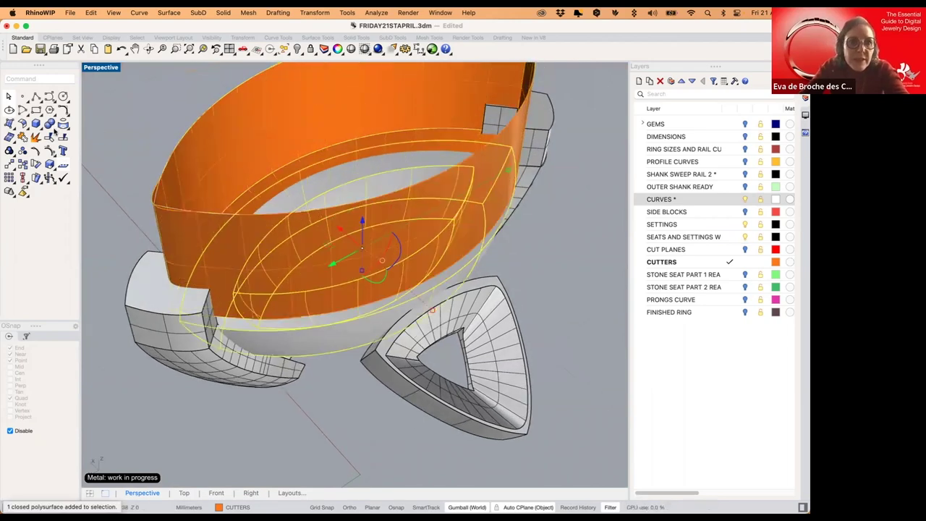
click(63, 138)
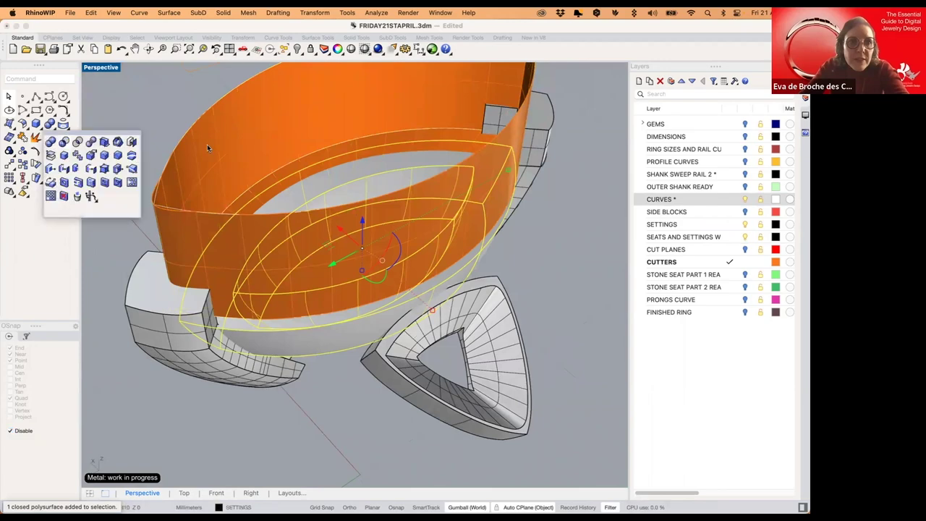
key(Return)
click(270, 145)
key(Return)
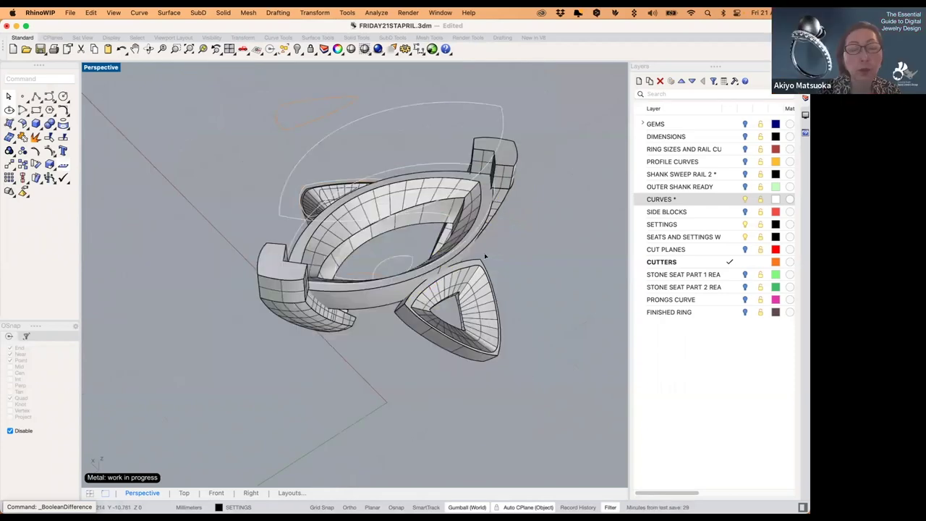
- Hide the CURVES and CUTTERS layers and make SETTINGS the current layer
right_drag(434, 239, 486, 211)
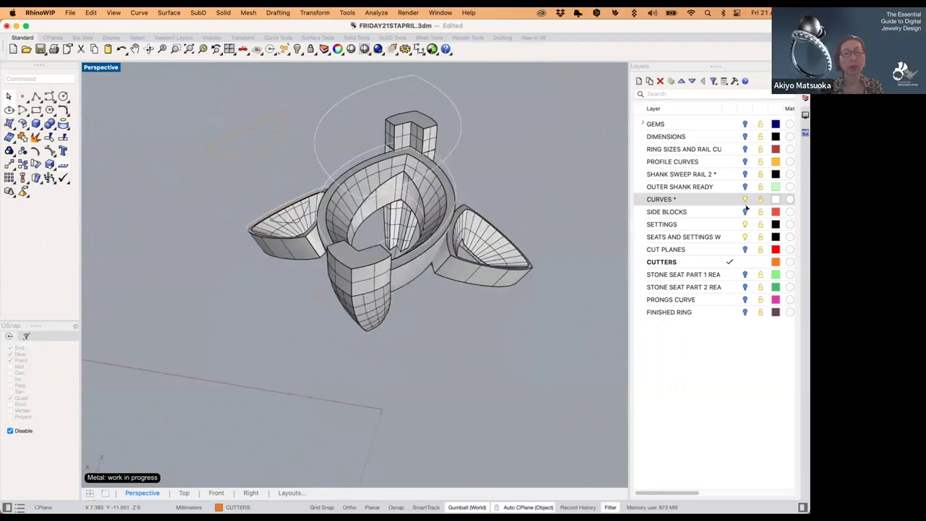
click(479, 189)
right_drag(480, 190, 457, 181)
click(743, 226)
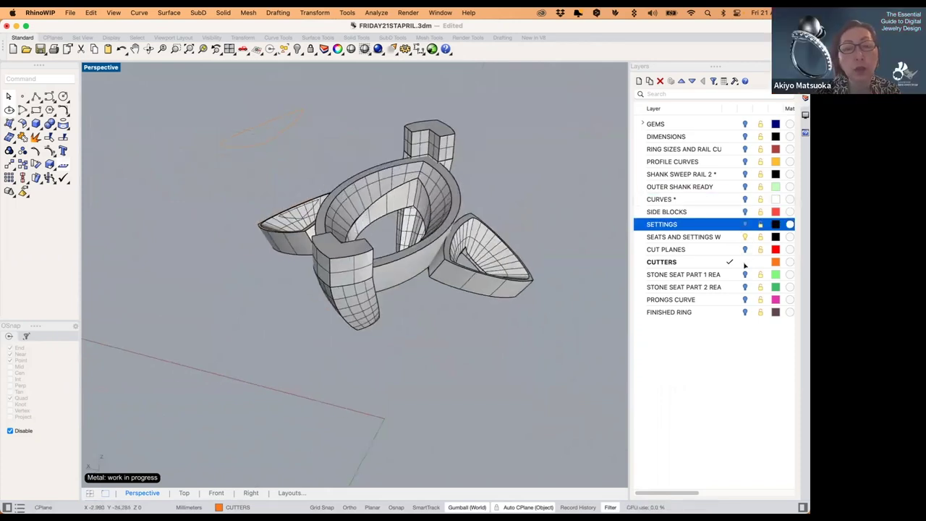
click(744, 225)
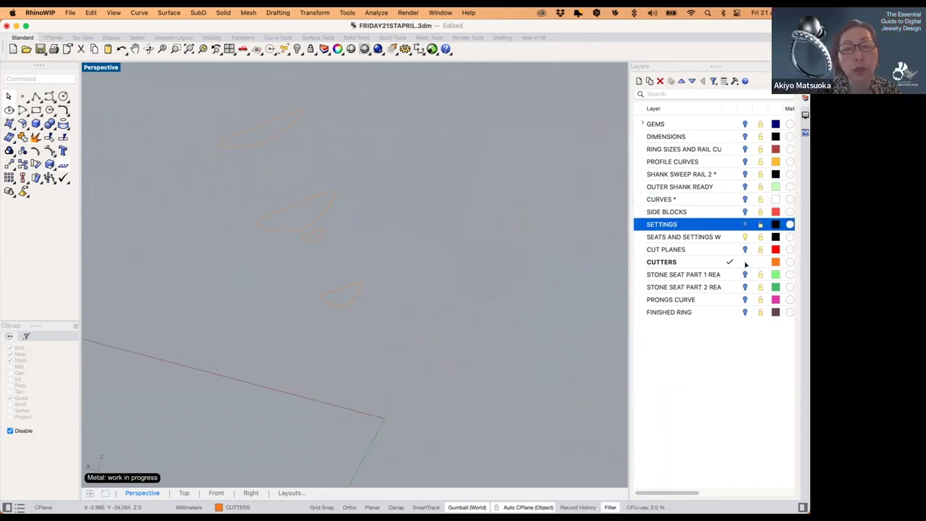
click(729, 224)
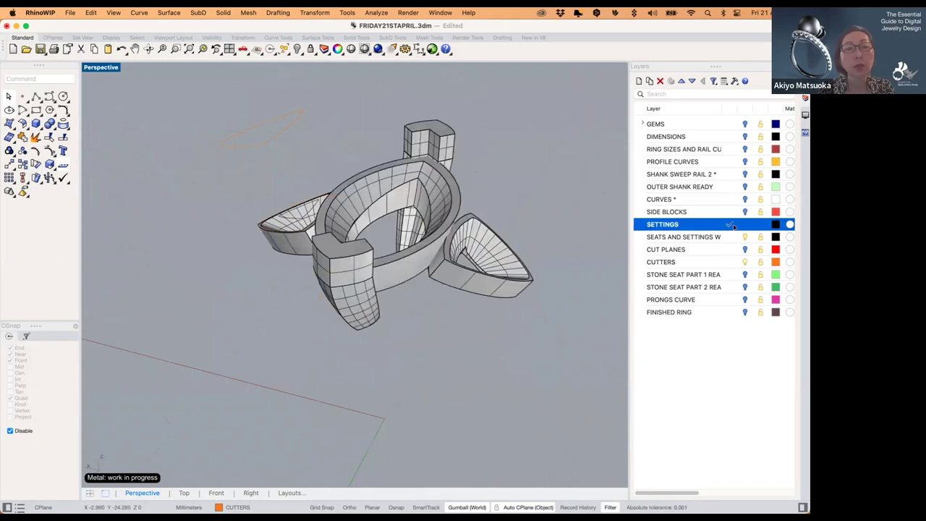
click(741, 264)
right_drag(475, 255, 274, 237)
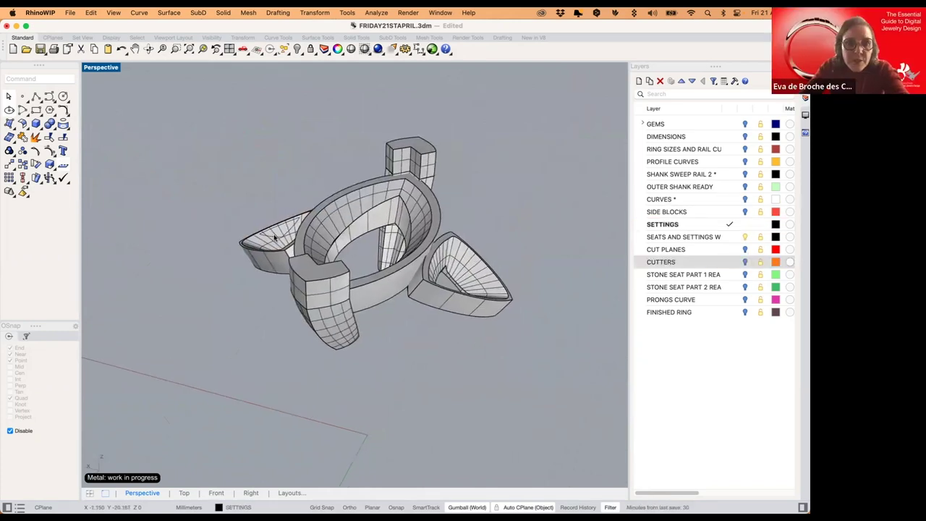
- Clear the selection and set the Perspective view's construction plane to world Bottom
click(278, 237)
key(Escape)
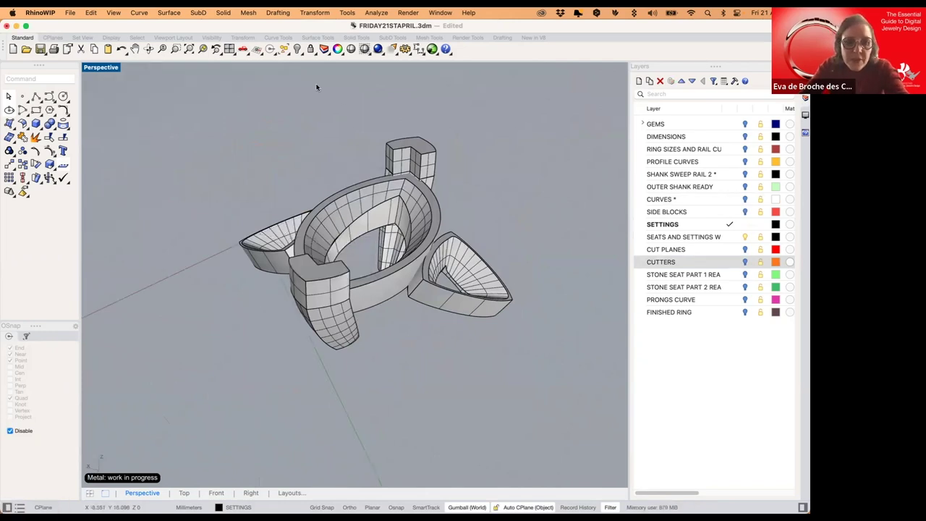
click(257, 49)
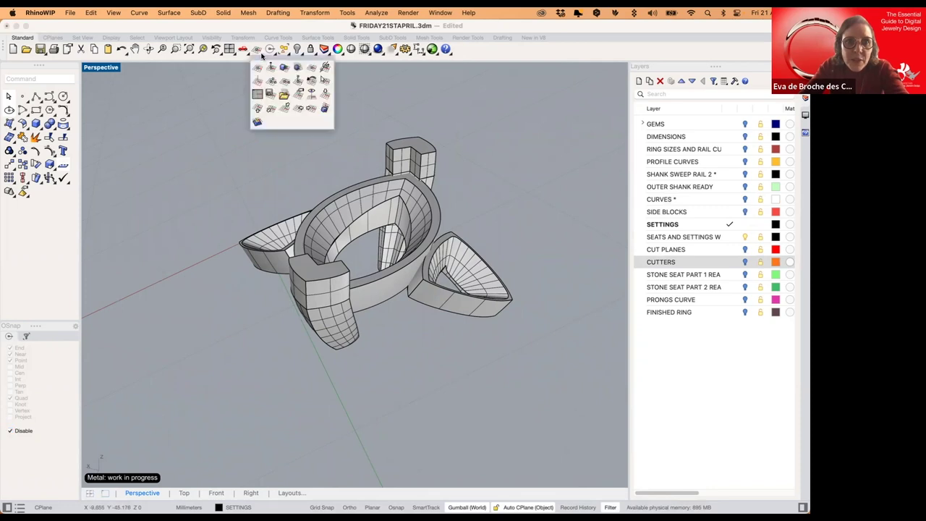
click(258, 108)
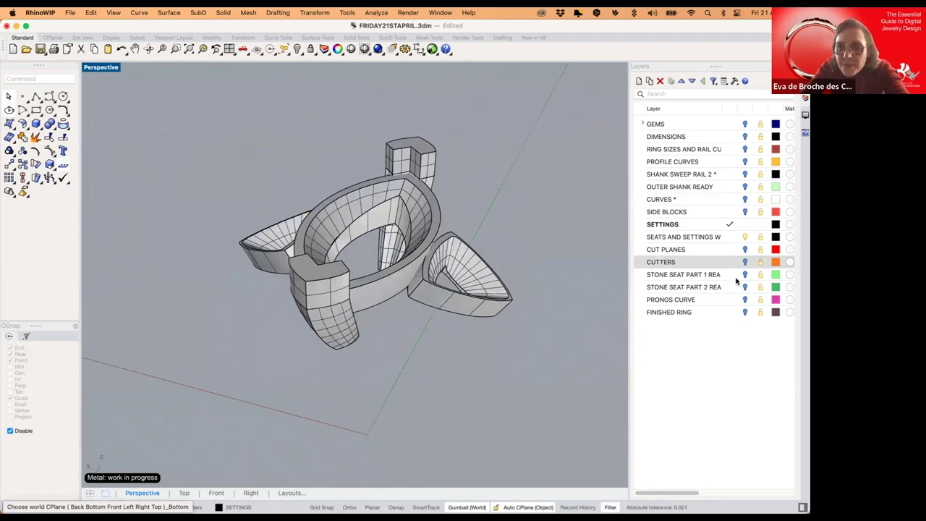
- Show the PRONGS CURVE layer and look at the prong curve beside the centre setting
click(746, 301)
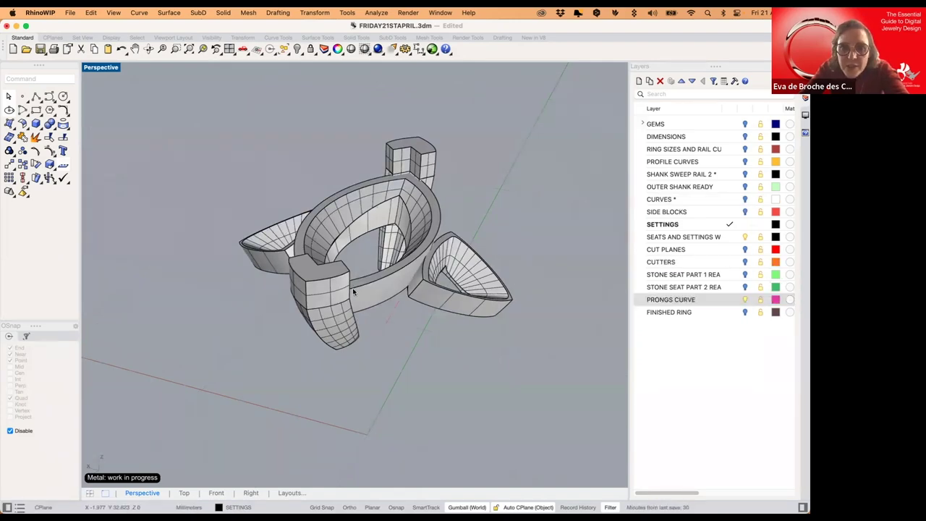
scroll(392, 301, up, 3)
right_drag(376, 306, 94, 68)
click(328, 331)
- Switch to the four-view layout and delete the leftover cutter over the centre setting
double_click(94, 69)
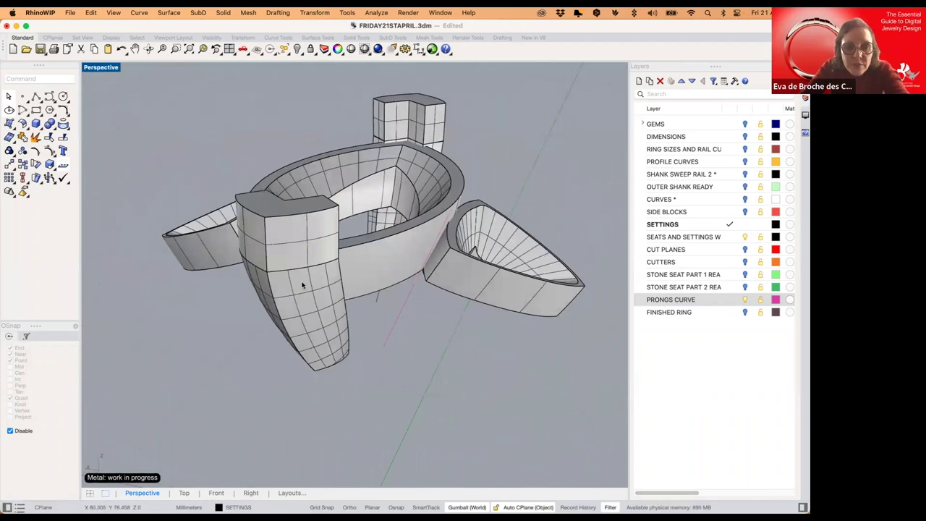
click(350, 317)
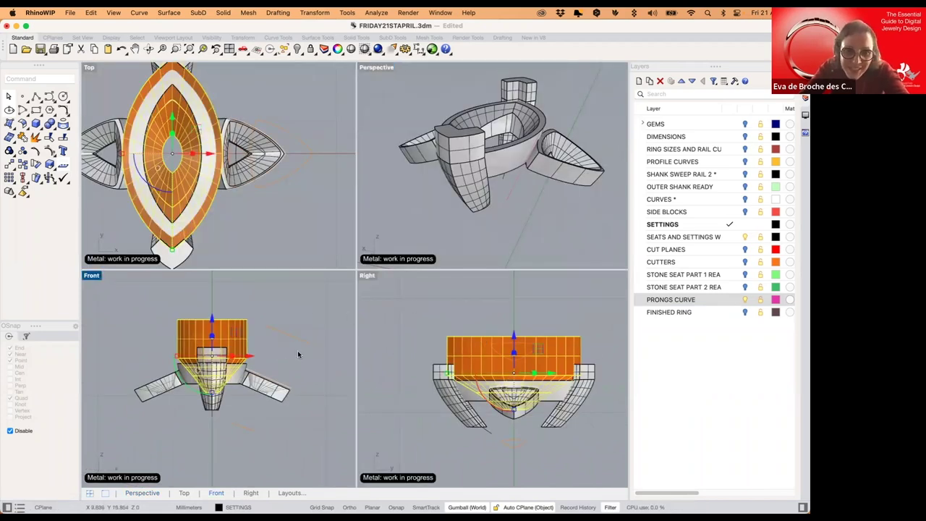
key(Delete)
- Examine the prong curve's angle and position against the settings in the Front and Right views
scroll(194, 389, up, 6)
right_drag(177, 379, 186, 383)
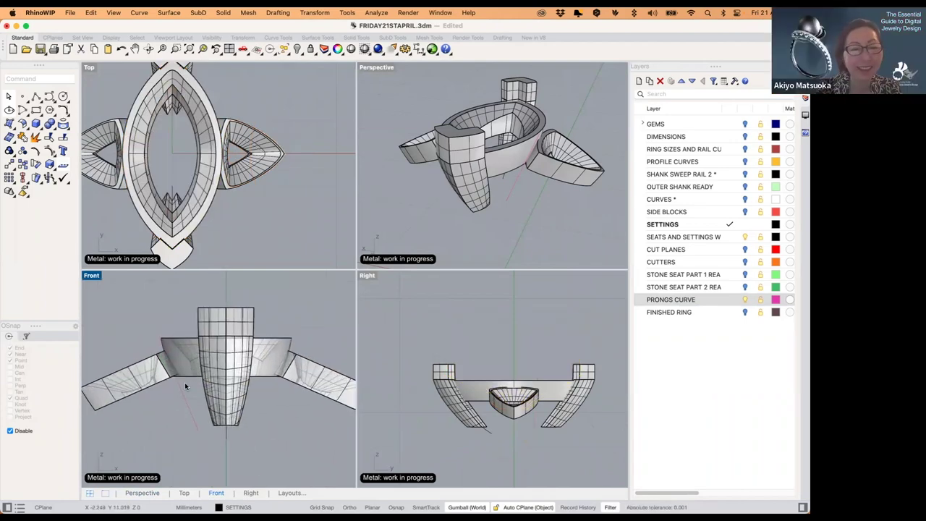
scroll(186, 386, up, 4)
click(185, 404)
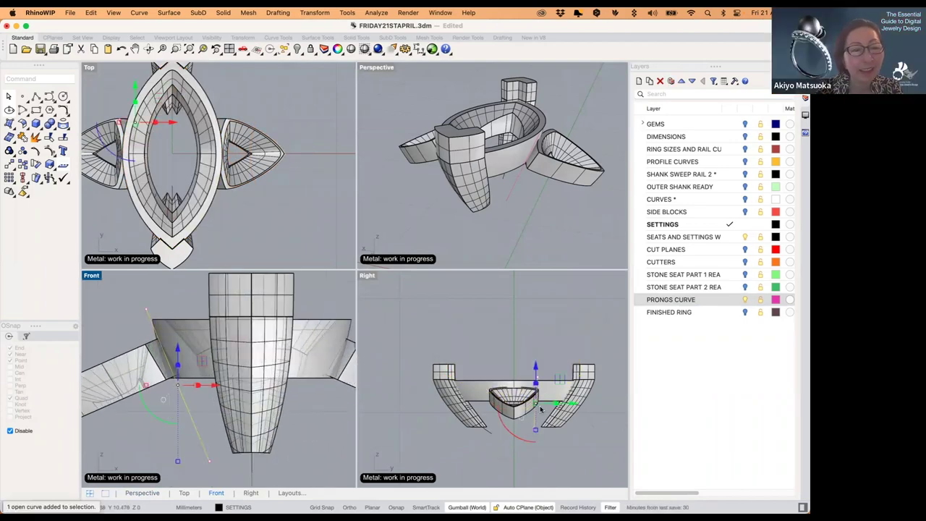
scroll(495, 398, up, 2)
right_drag(495, 398, 498, 389)
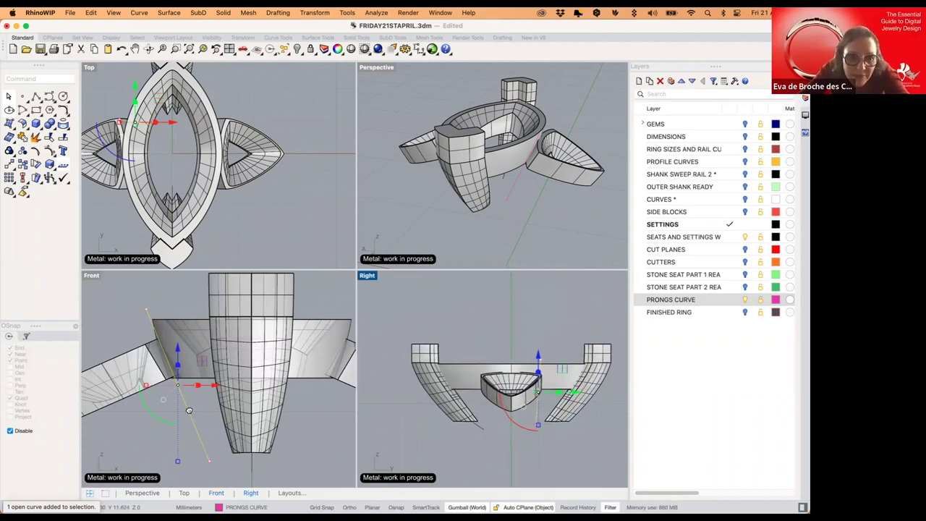
click(133, 333)
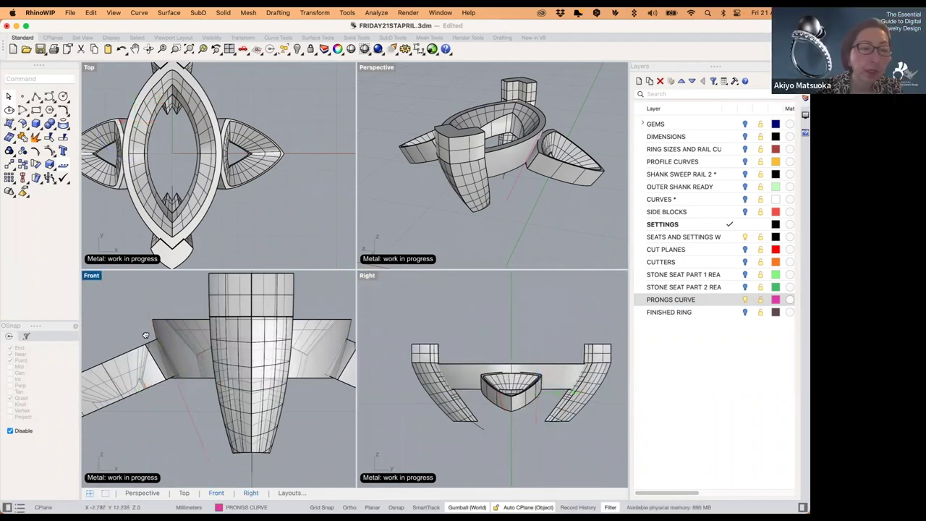
right_drag(133, 332, 162, 325)
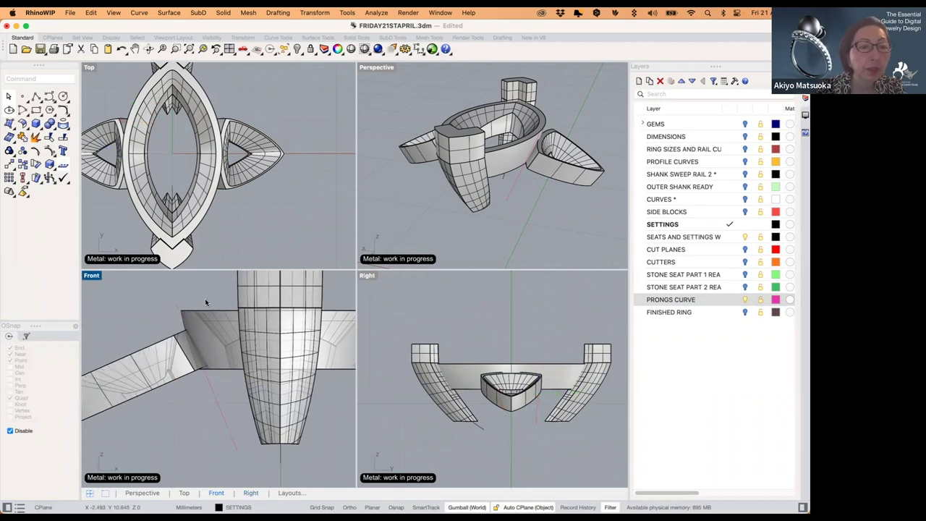
- Show the SHANK SWEEP RAIL 2 and GEMS layers as references around the prong curve
click(745, 175)
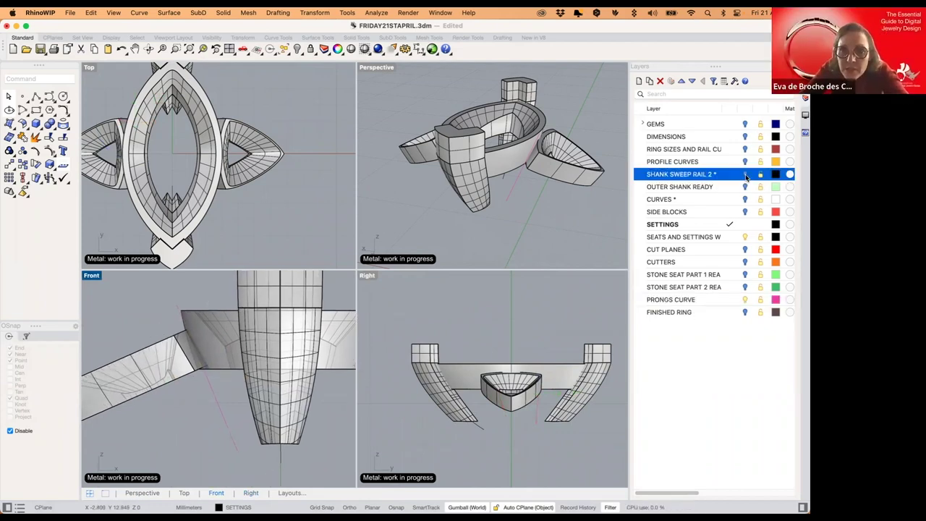
click(176, 309)
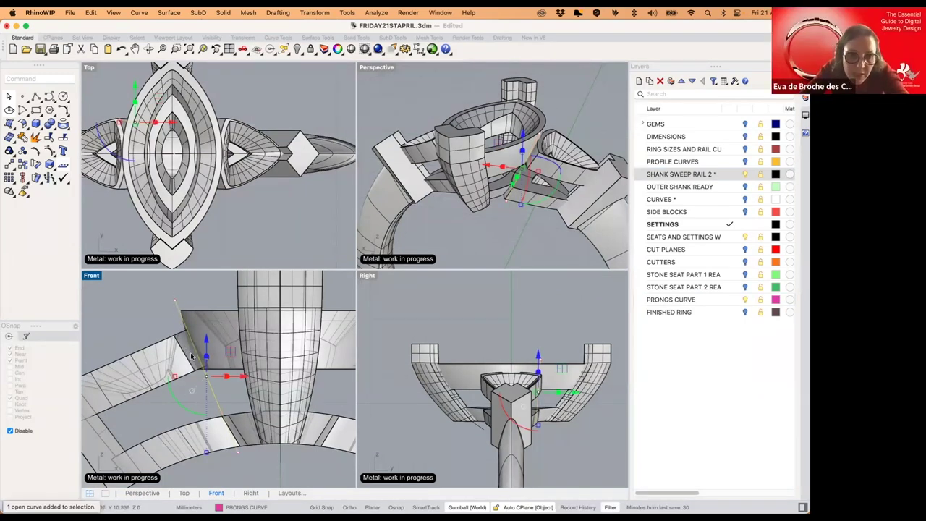
right_drag(174, 152, 224, 158)
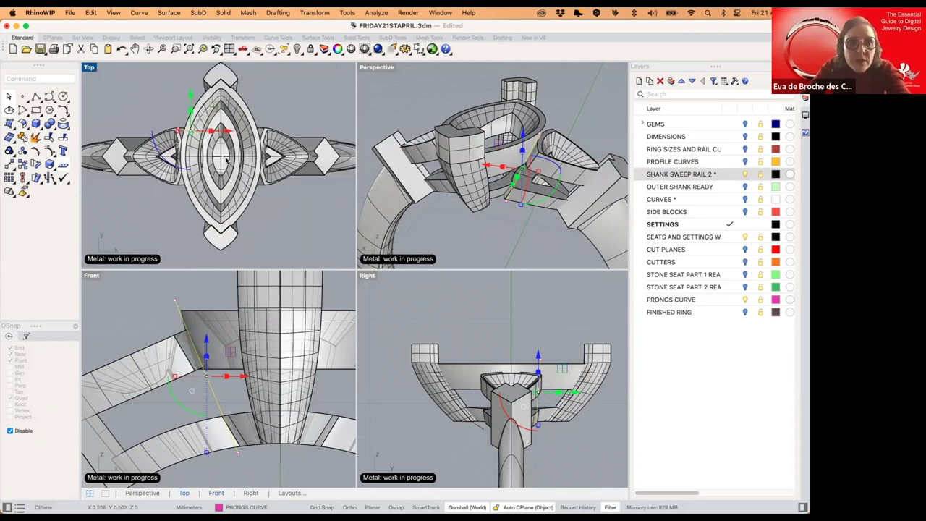
scroll(223, 157, down, 3)
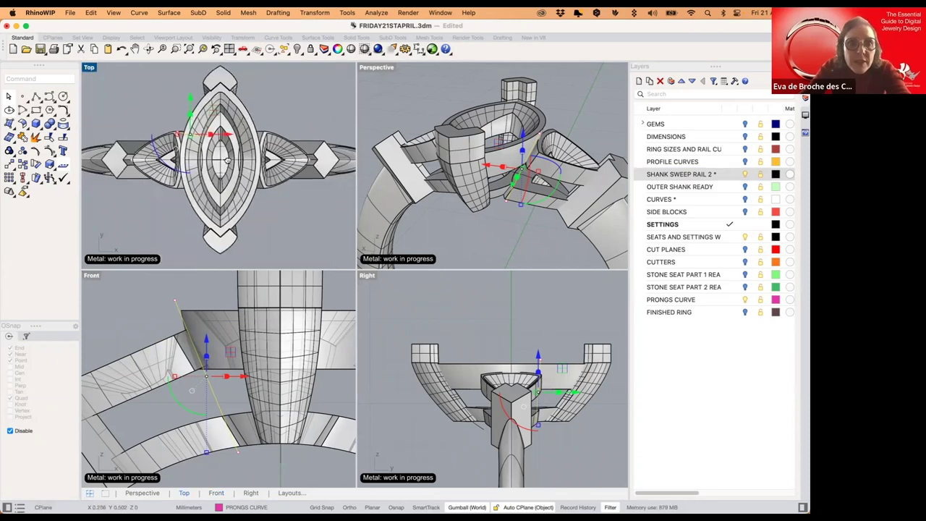
click(746, 125)
- Select the prong curve and examine how it sits between the centre stone and the side stone in Perspective
click(555, 149)
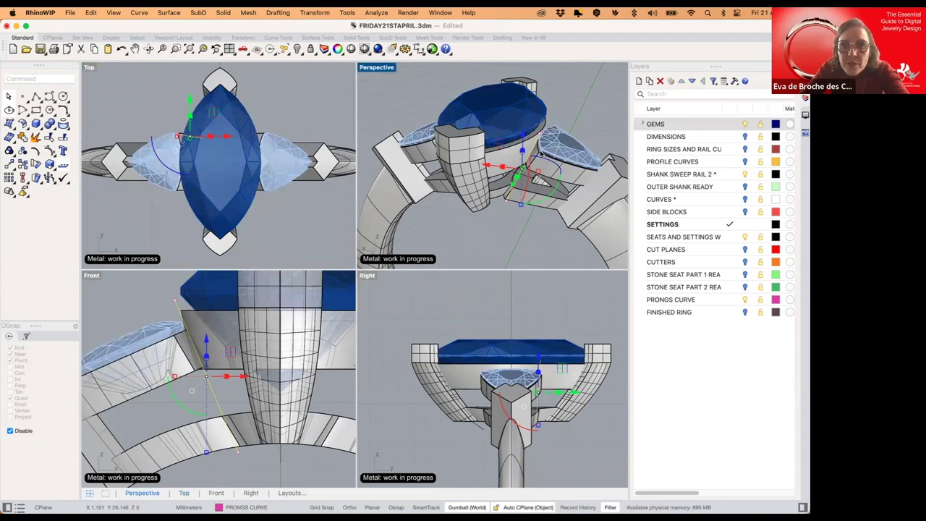
scroll(508, 158, up, 5)
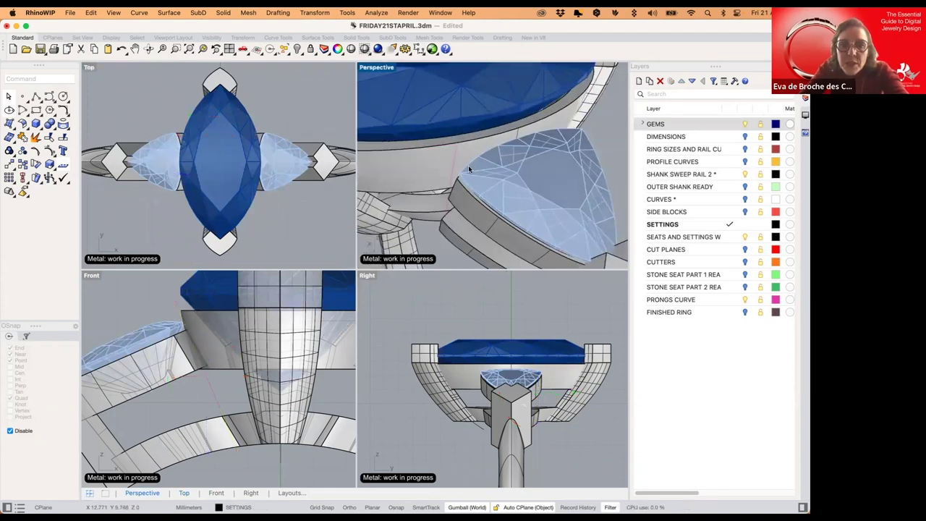
scroll(463, 167, down, 4)
click(484, 160)
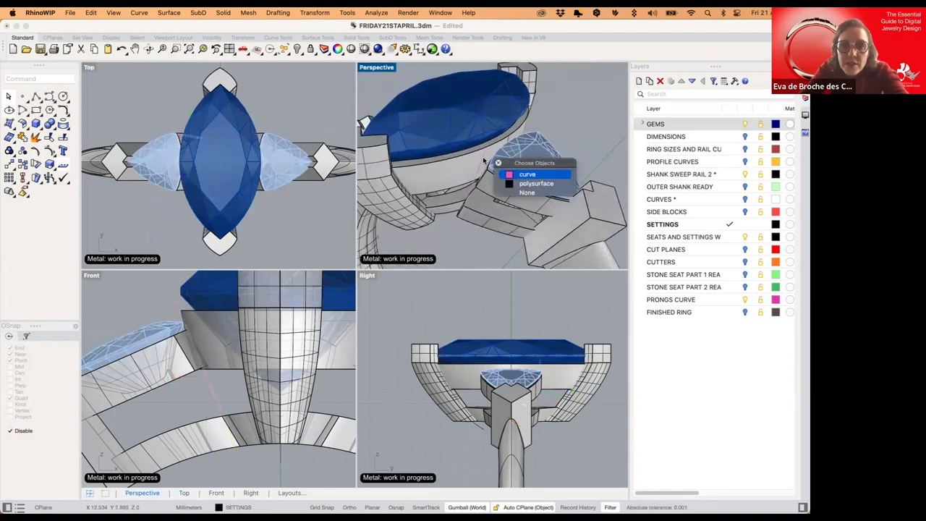
click(527, 174)
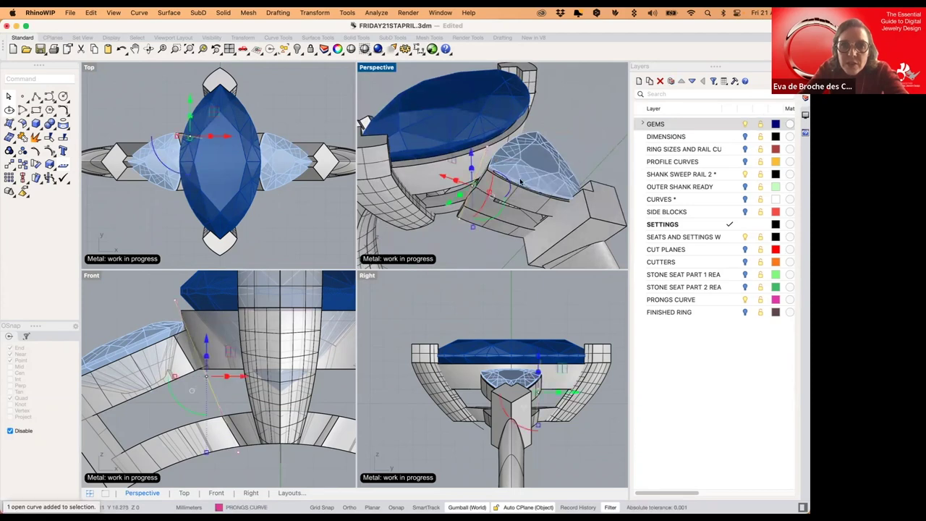
right_drag(525, 181, 549, 157)
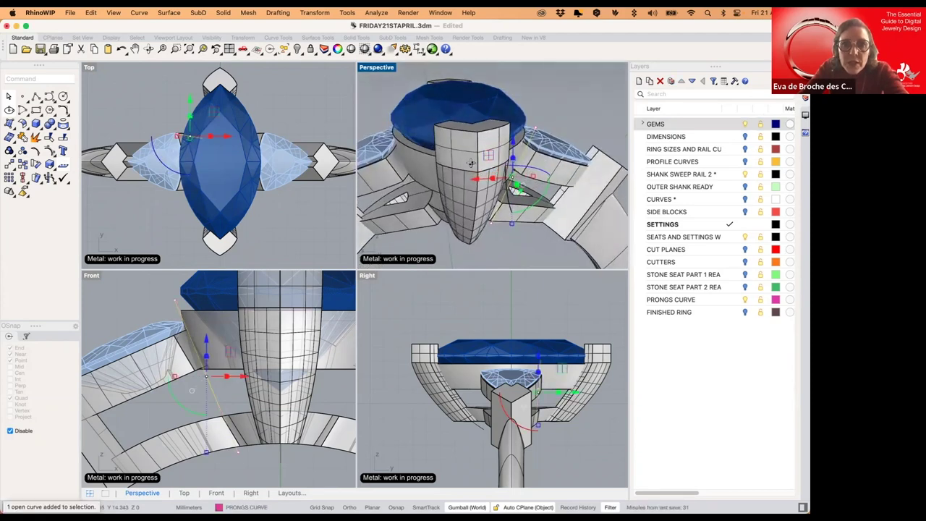
- Try a flat-capped pipe with a 1 mm radius along the prong curve and undo it
double_click(374, 67)
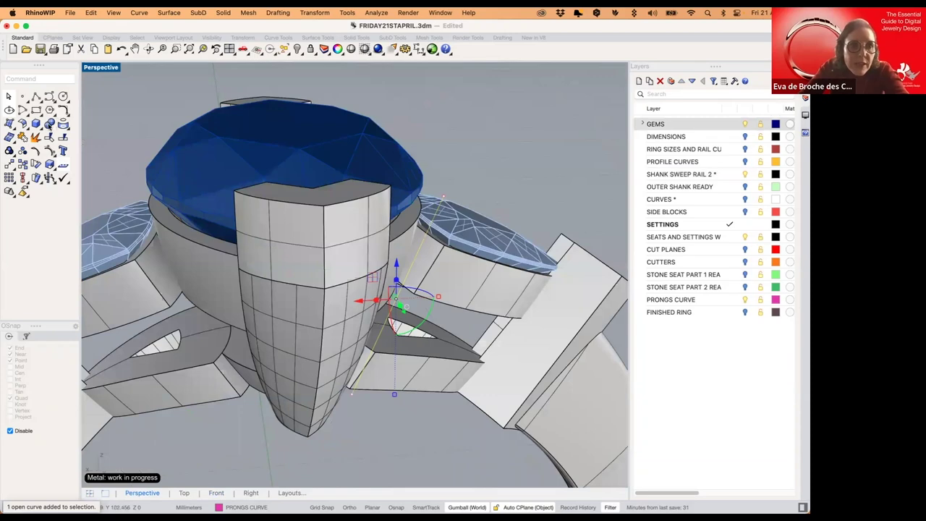
click(42, 131)
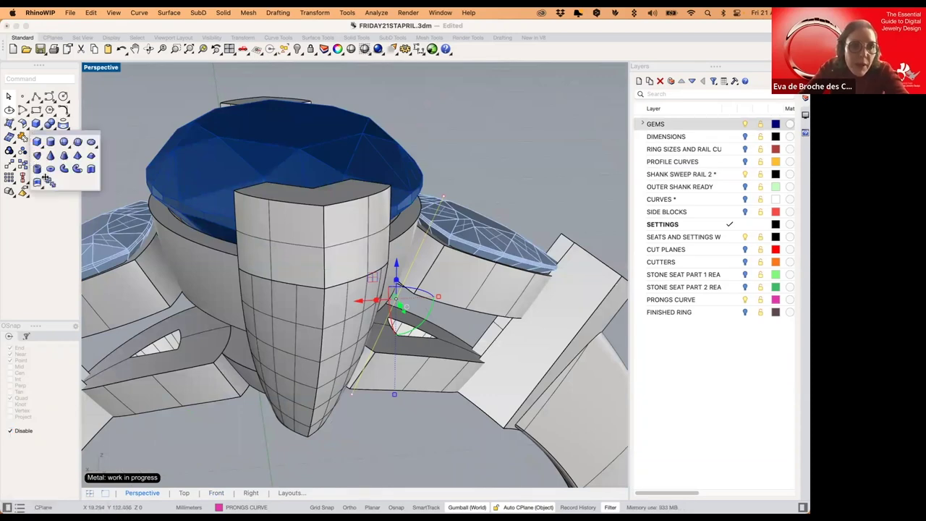
click(65, 169)
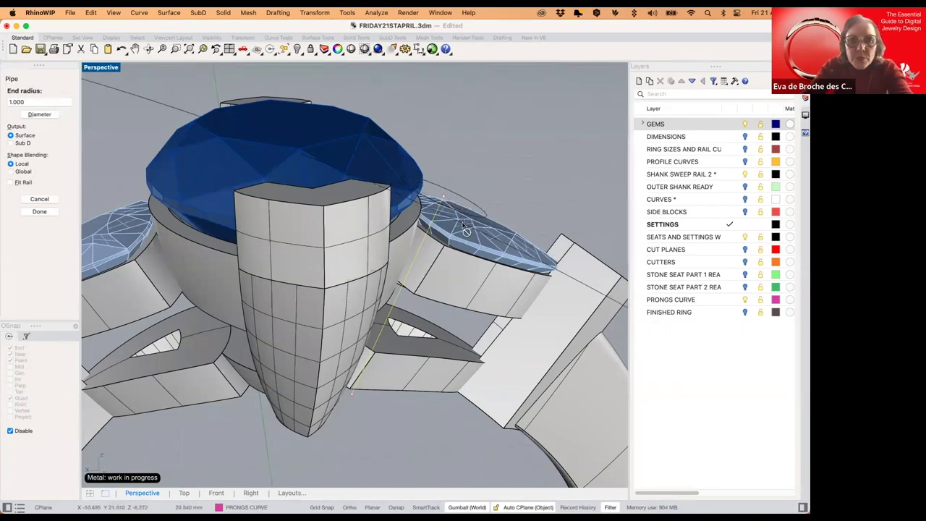
click(463, 226)
key(Return)
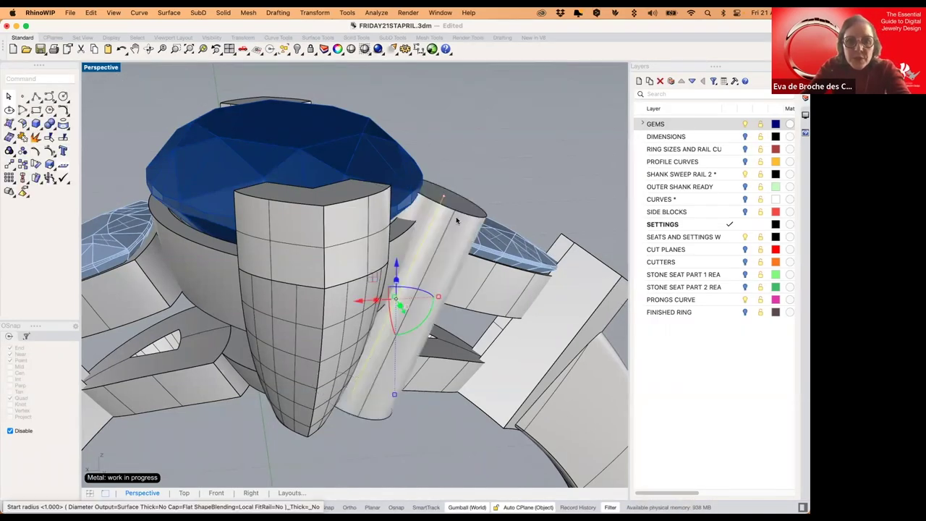
key(super+z)
- Pipe the prong curve as a flat-capped surface with a start and end radius of 0.65 mm
key(Return)
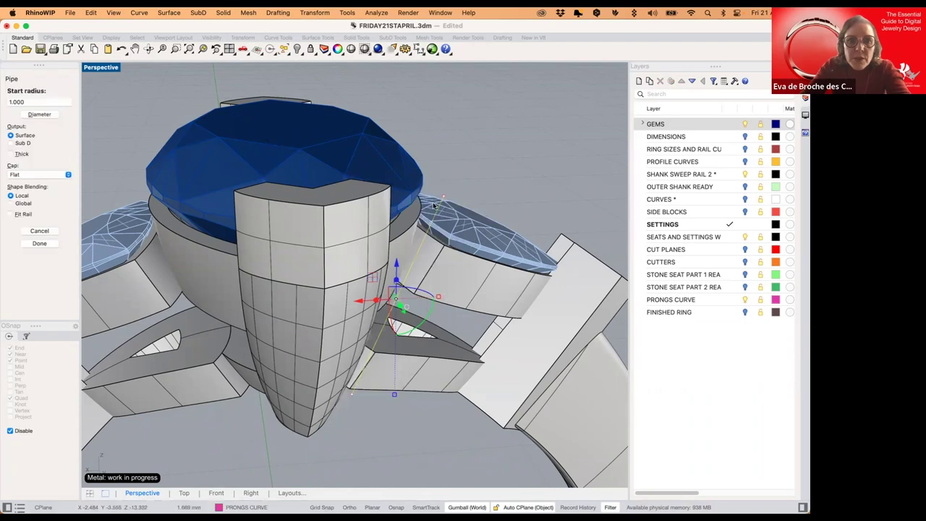
double_click(32, 102)
text(.)
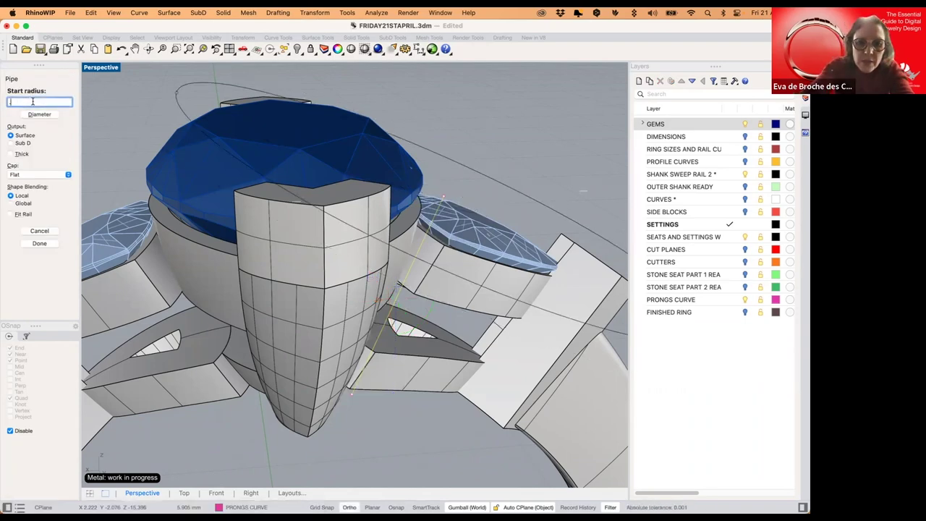
text(.65)
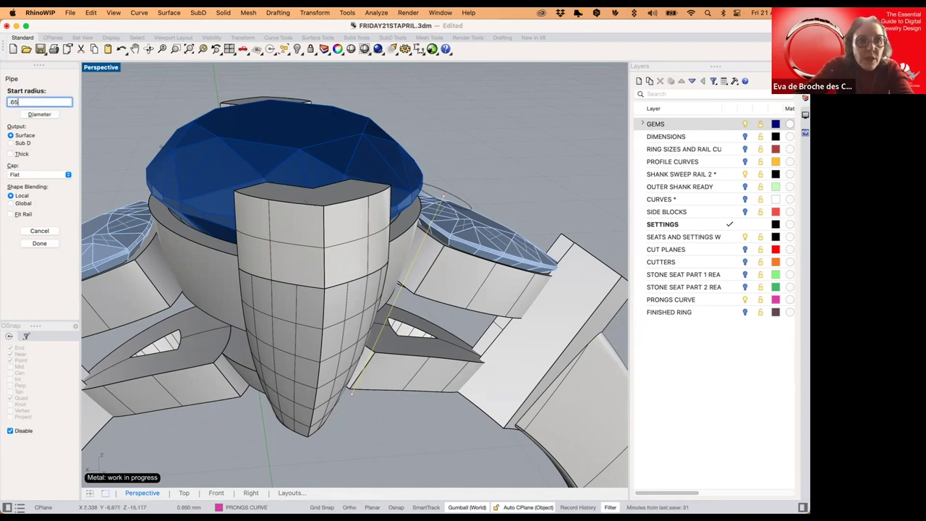
key(Return)
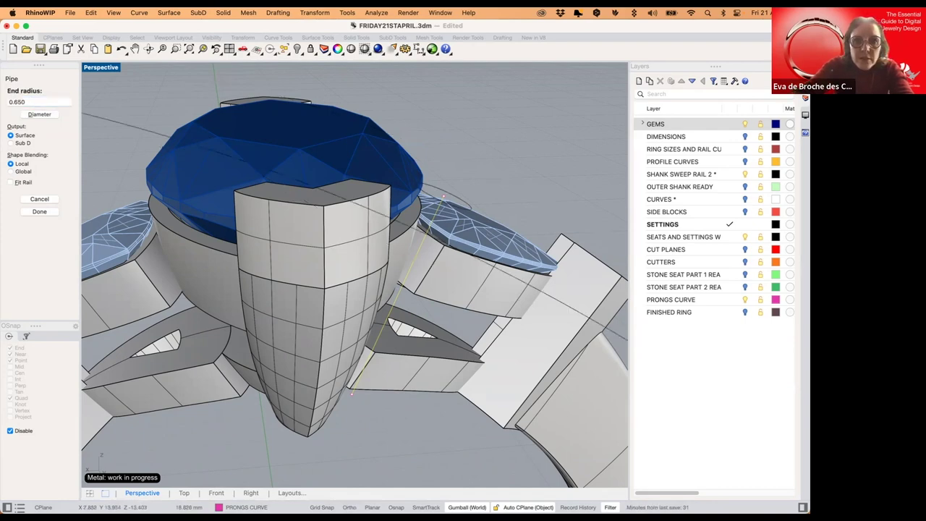
key(Return)
key(Return)
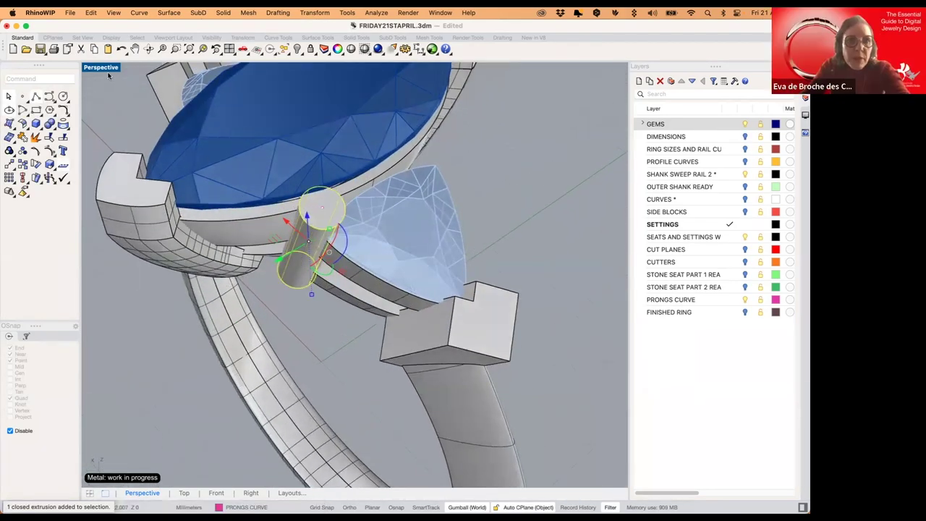
- Examine how the new prong pipe sits against the centre and side stones in the four-view layout
double_click(108, 71)
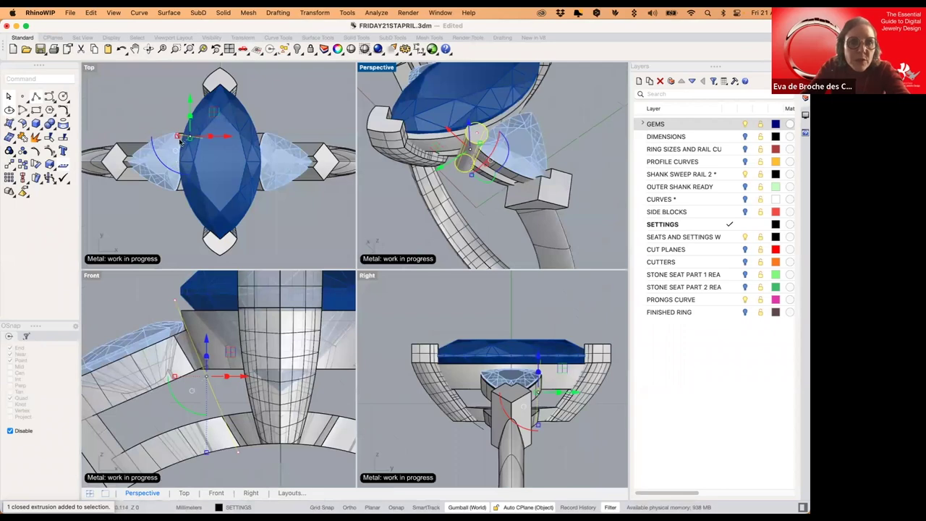
click(230, 154)
click(463, 167)
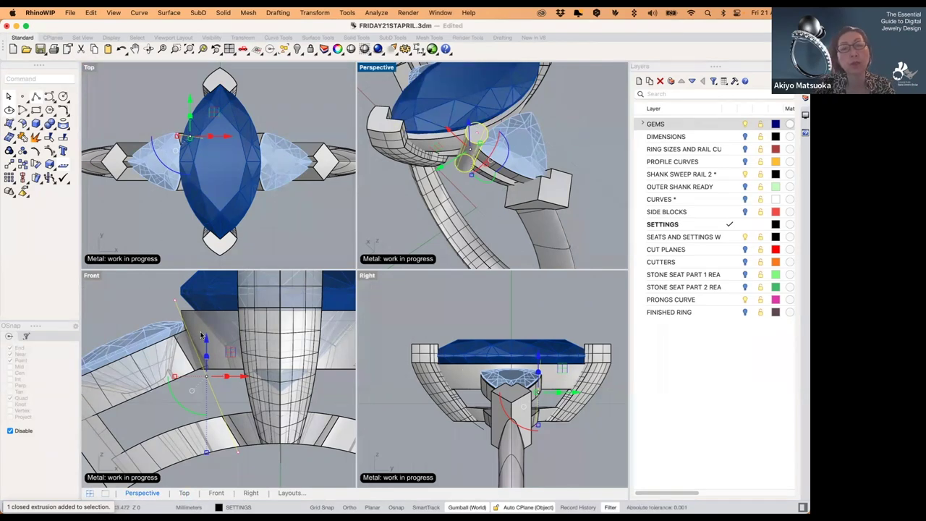
drag(256, 208, 156, 104)
key(super+z)
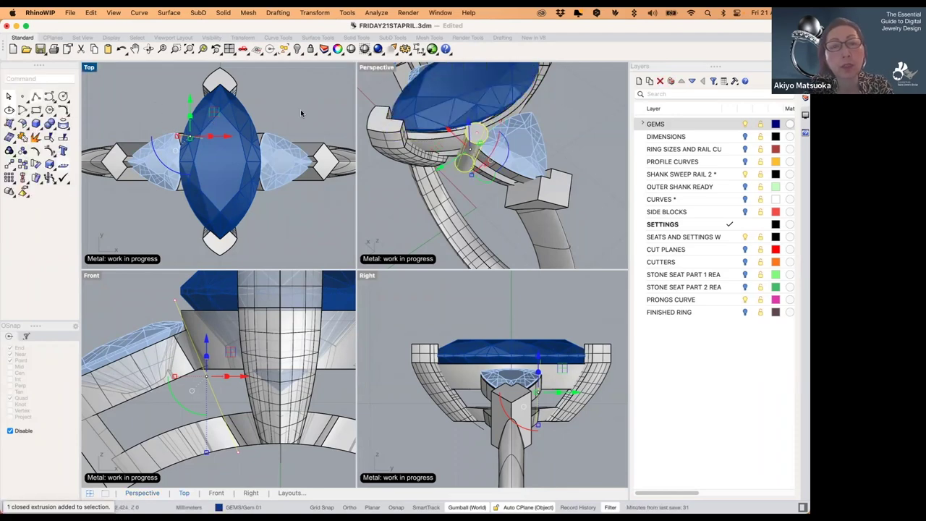
click(389, 103)
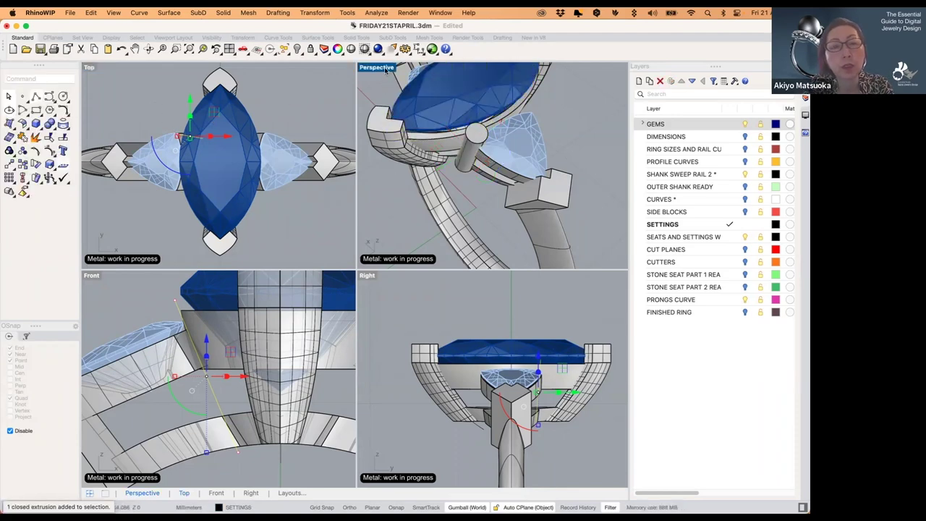
double_click(386, 69)
- Select the prong pipe in the enlarged Perspective view and align the gumball to the object
click(317, 234)
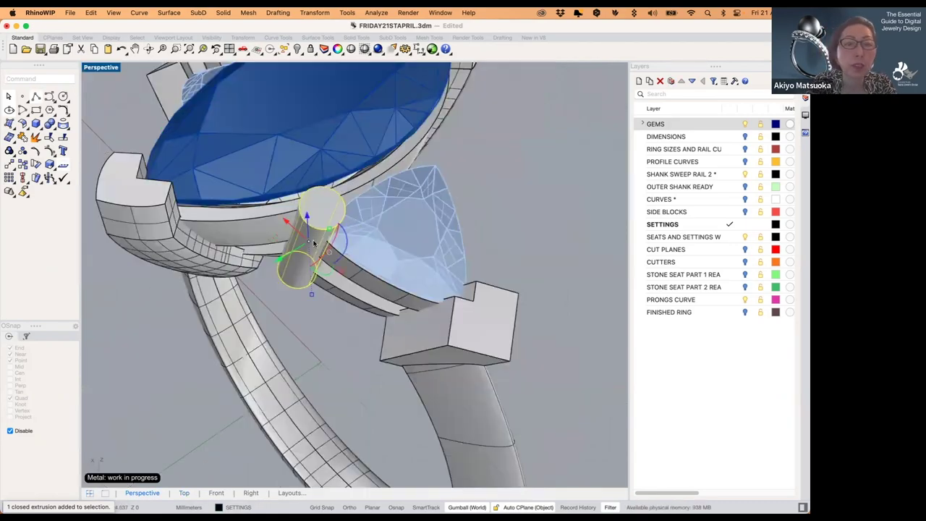
right_drag(300, 238, 338, 259)
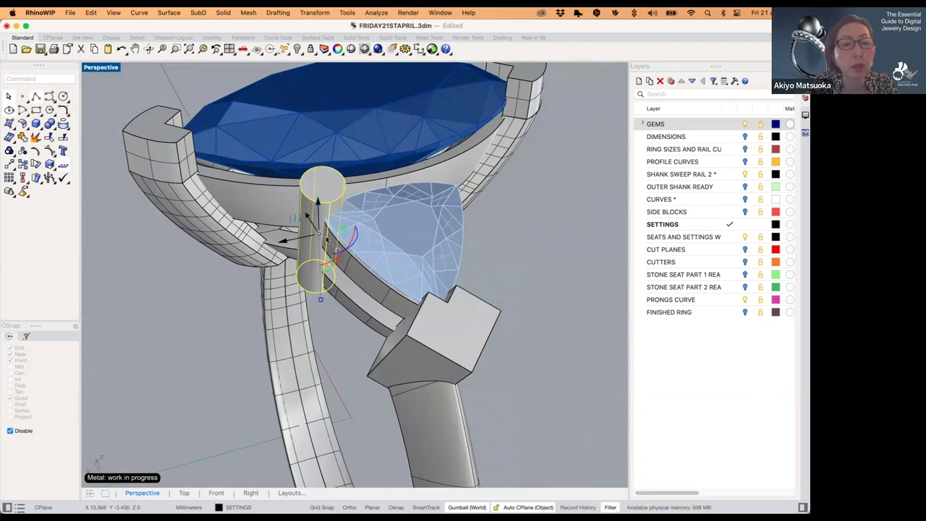
click(337, 251)
click(376, 275)
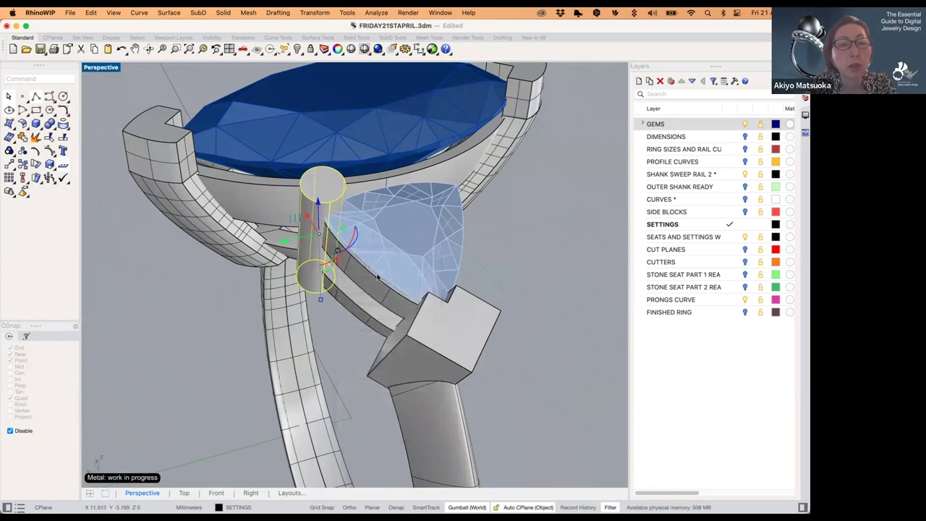
right_drag(372, 248, 324, 264)
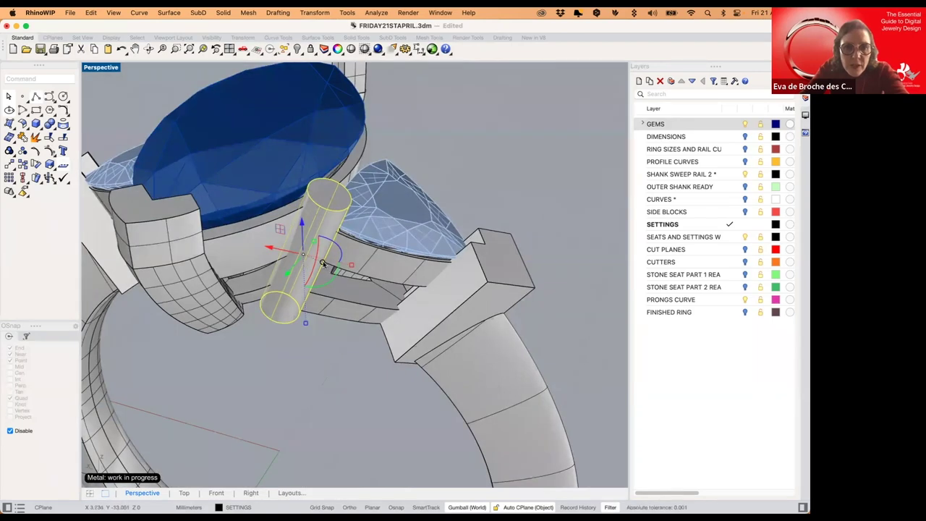
click(322, 263)
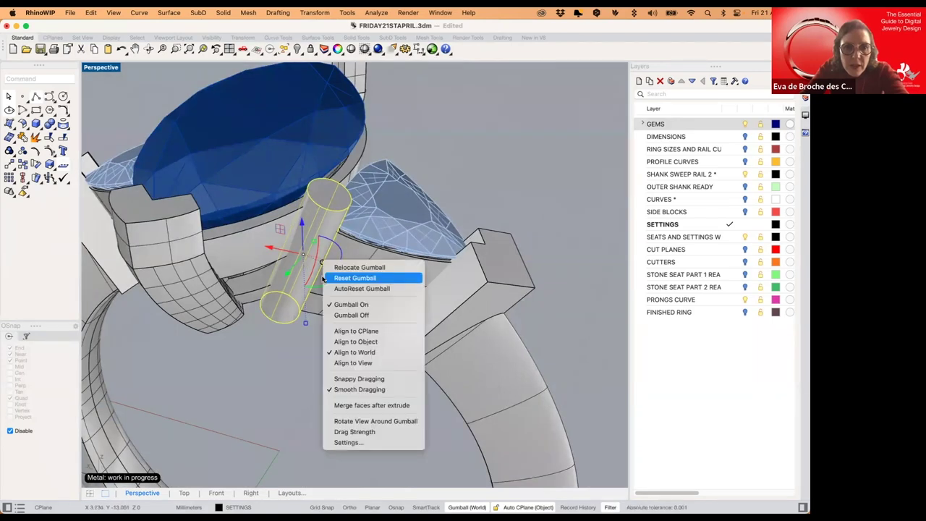
click(357, 342)
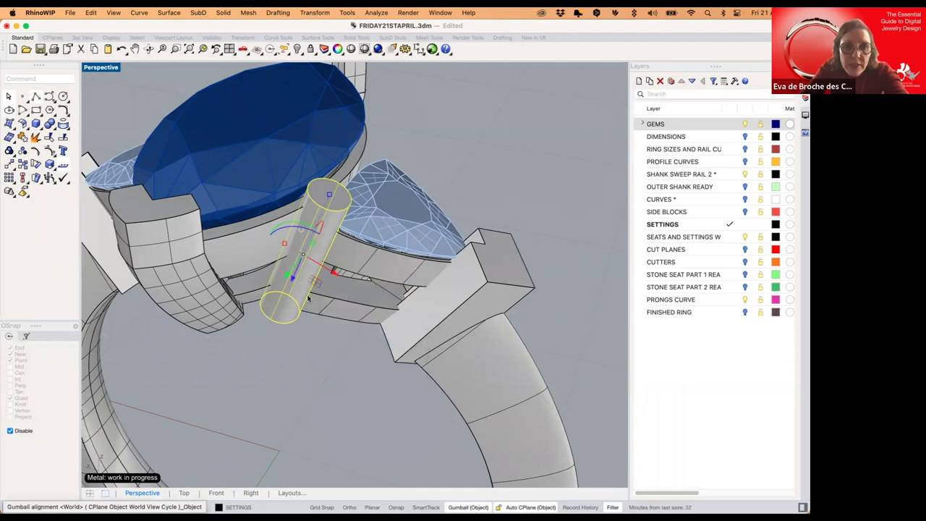
- Lengthen the prong pipe along its own axis so it extends above the girdle and below the lower gallery
right_drag(297, 295, 322, 188)
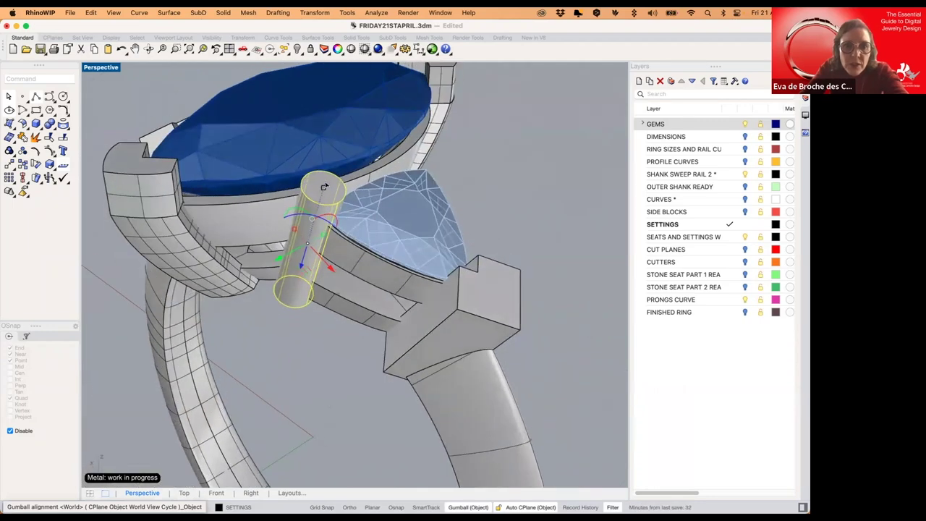
drag(323, 187, 335, 151)
right_drag(375, 236, 370, 243)
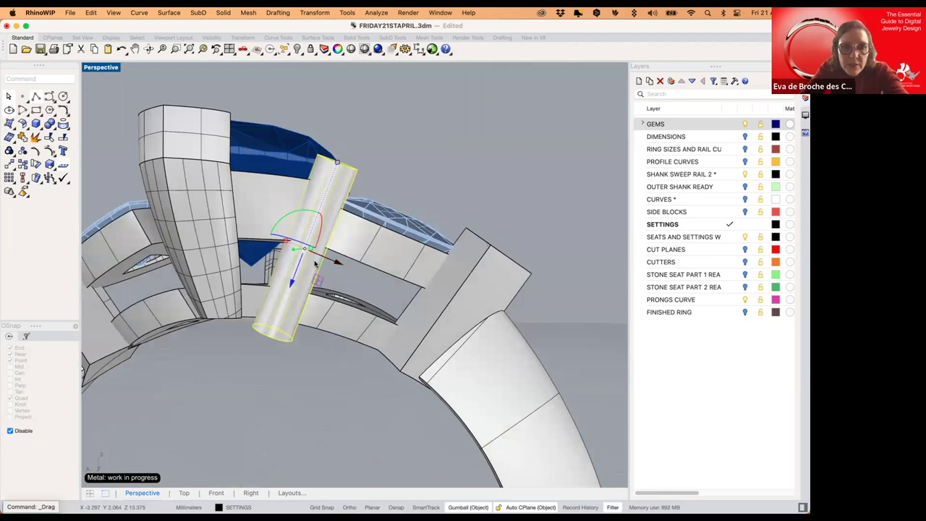
right_drag(310, 288, 301, 289)
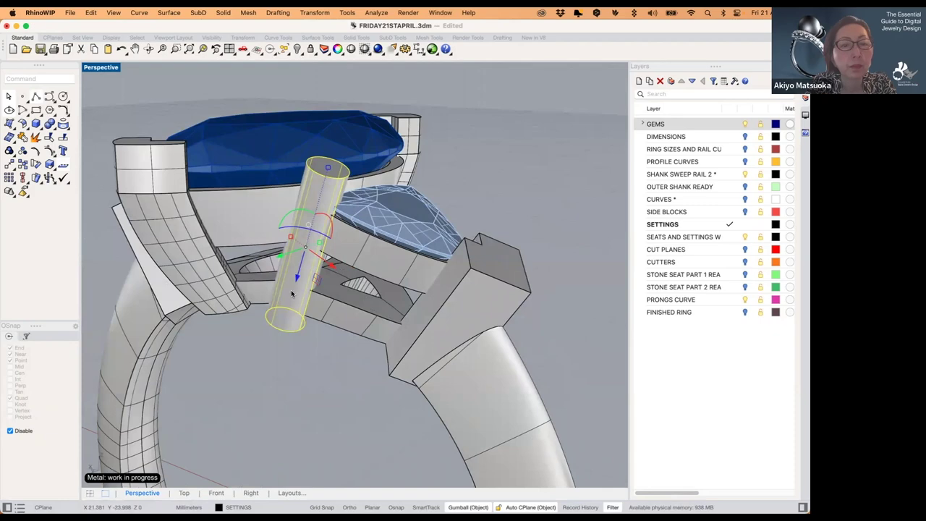
- Rotate the prong pipe with the gumball to adjust its lean between the centre stone and the side stone
right_drag(283, 297, 305, 268)
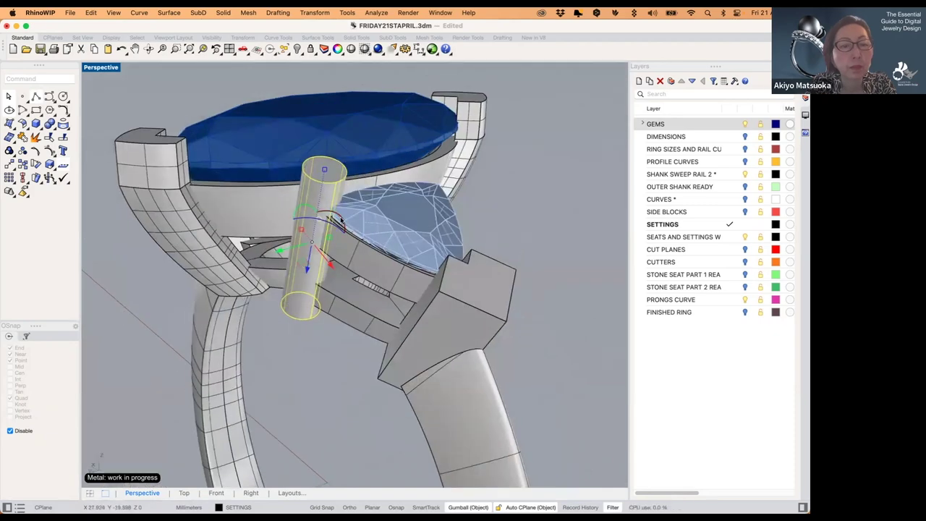
drag(343, 220, 336, 220)
right_drag(336, 266, 312, 218)
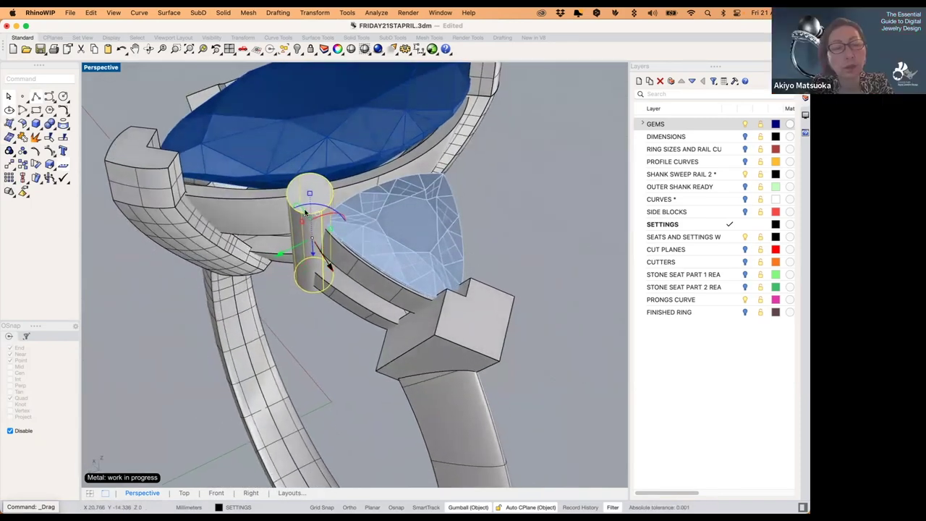
drag(313, 218, 302, 193)
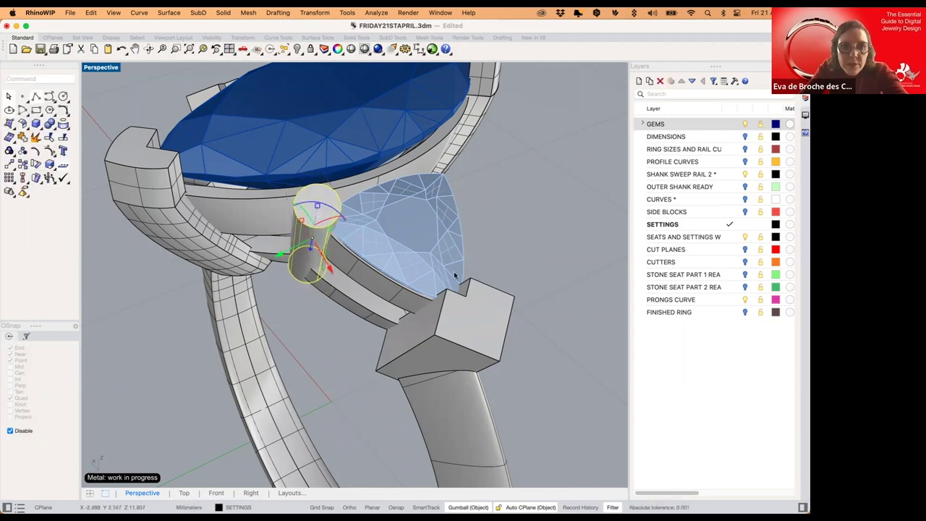
- Reposition the prong pipe beside the settings and fine-tune its tilt as seen from the ring's side
key(Escape)
right_drag(420, 230, 330, 278)
scroll(500, 269, up, 3)
click(323, 227)
drag(330, 275, 298, 299)
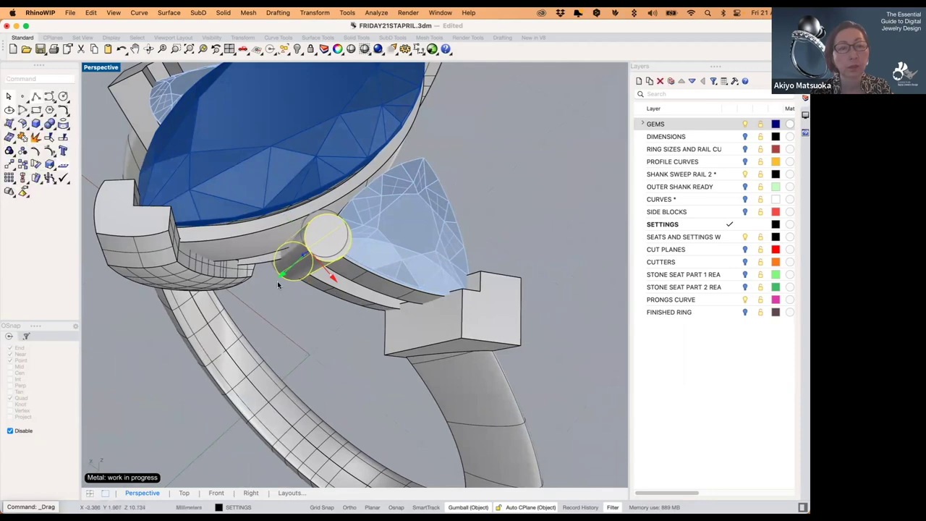
right_drag(258, 267, 274, 272)
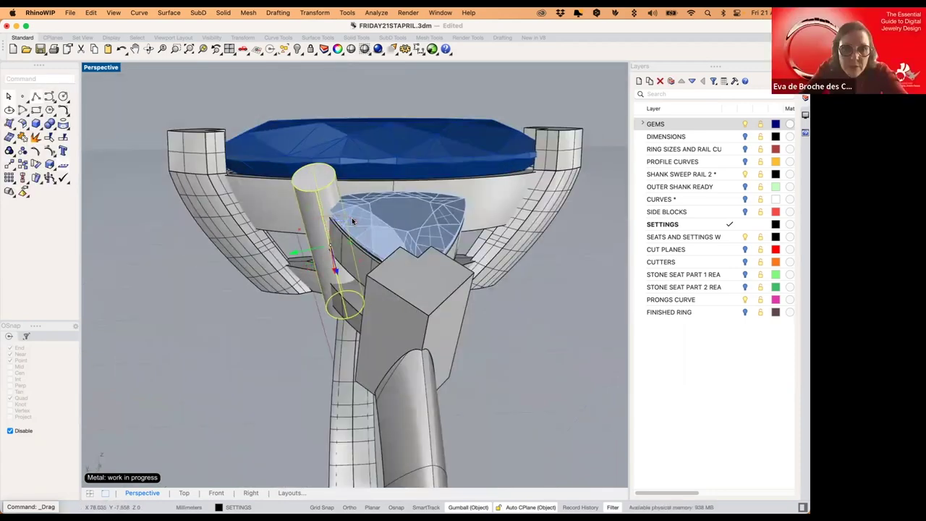
drag(351, 220, 354, 221)
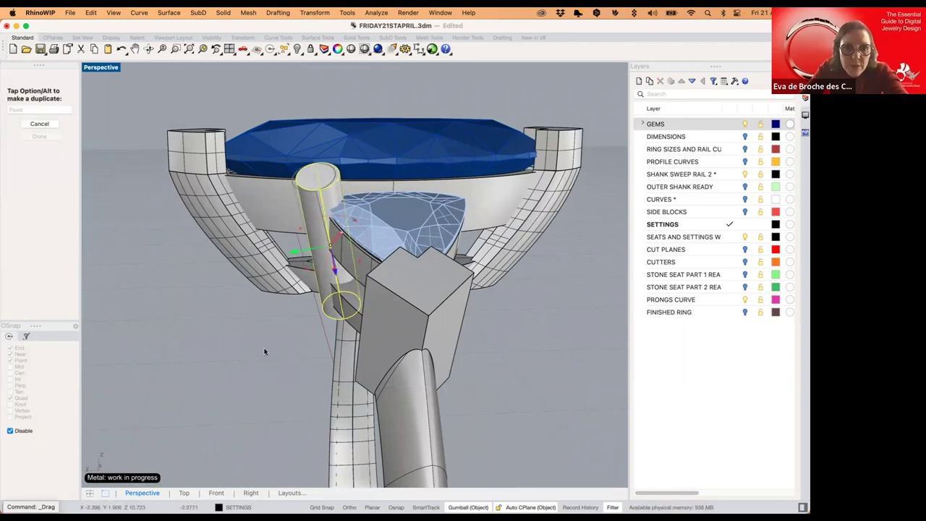
click(265, 349)
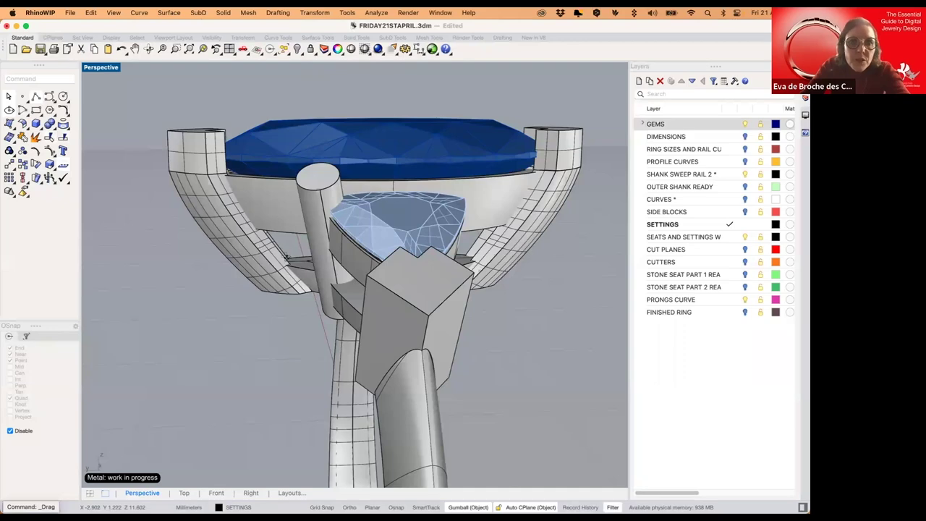
- Nudge the prong pipe slightly towards the side stone's setting
right_drag(286, 256, 317, 242)
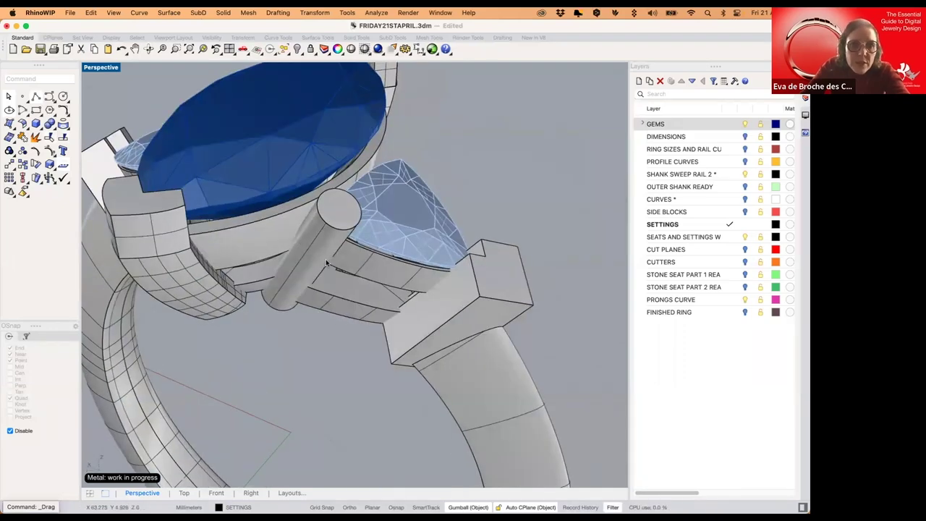
click(329, 268)
drag(339, 282, 342, 284)
key(Escape)
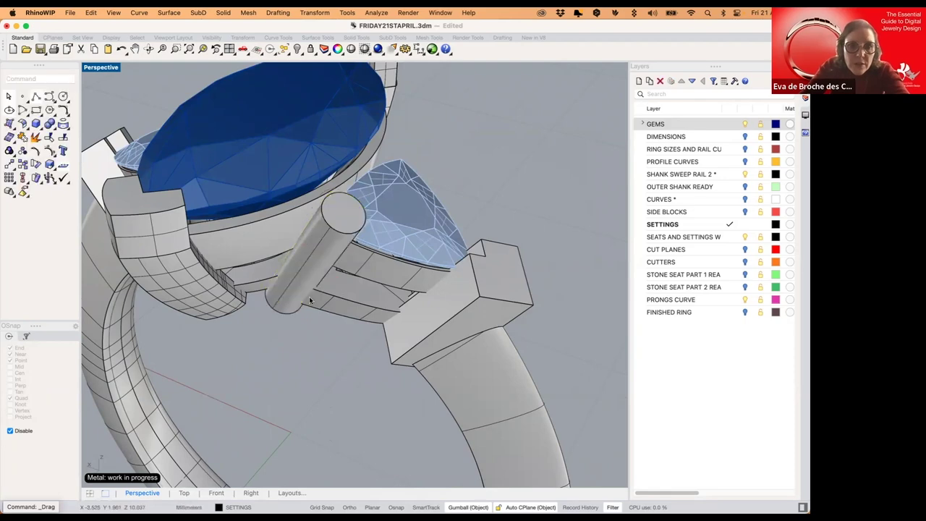
right_drag(305, 306, 329, 267)
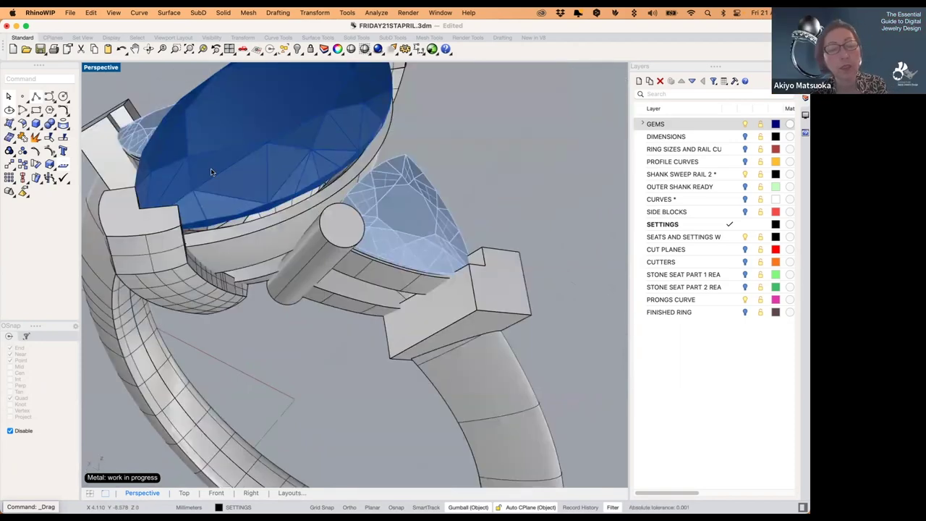
right_drag(211, 172, 54, 128)
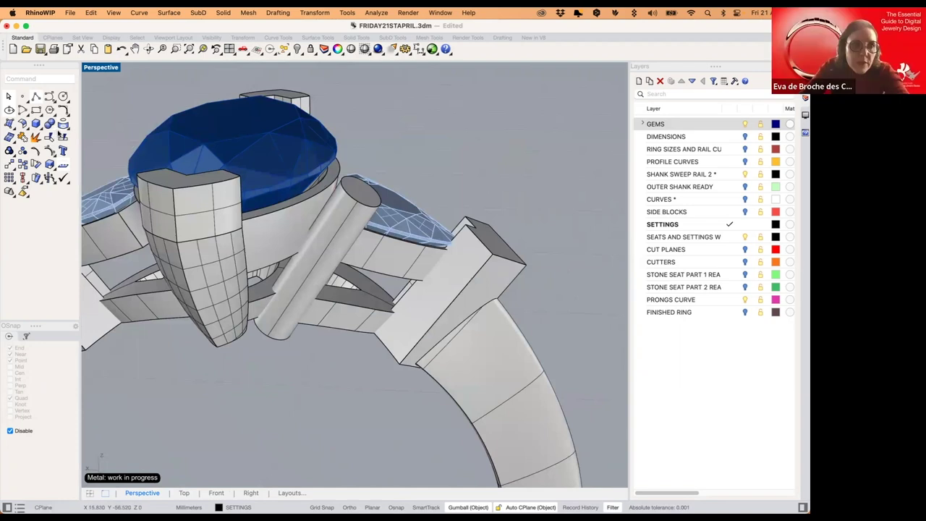
click(61, 135)
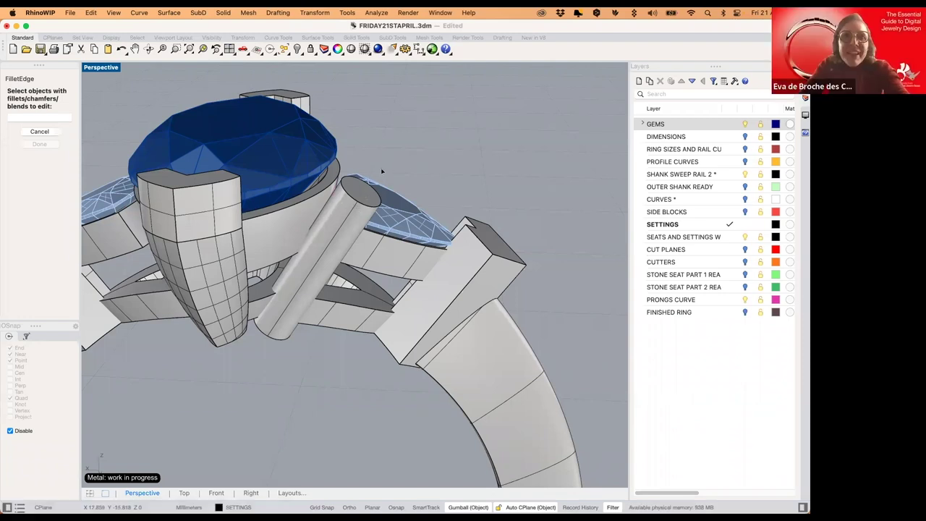
key(Escape)
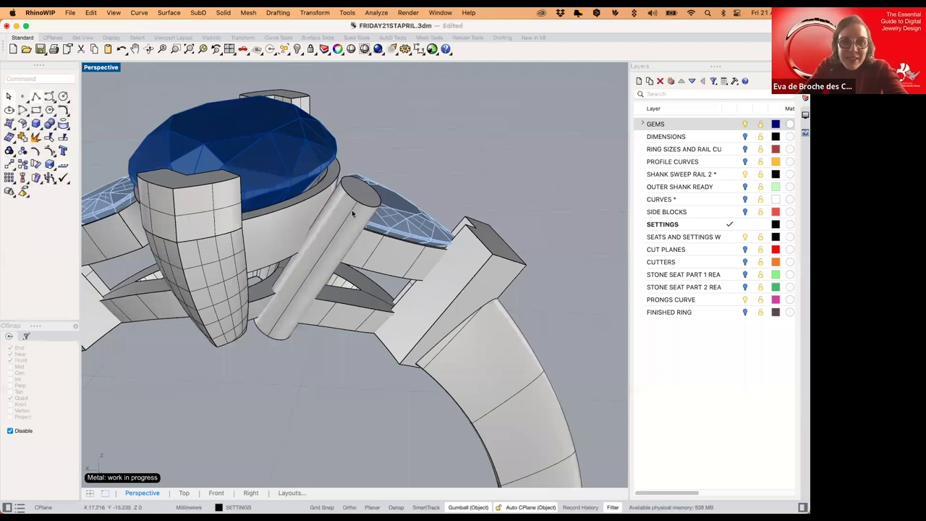
- Check the prong pipe's fit between the centre and side stones, and save the ring file
click(358, 214)
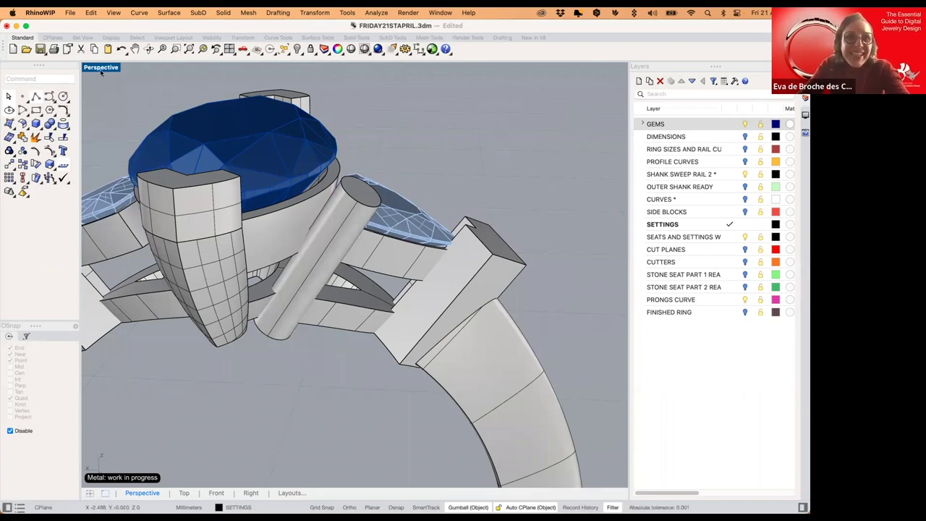
click(343, 175)
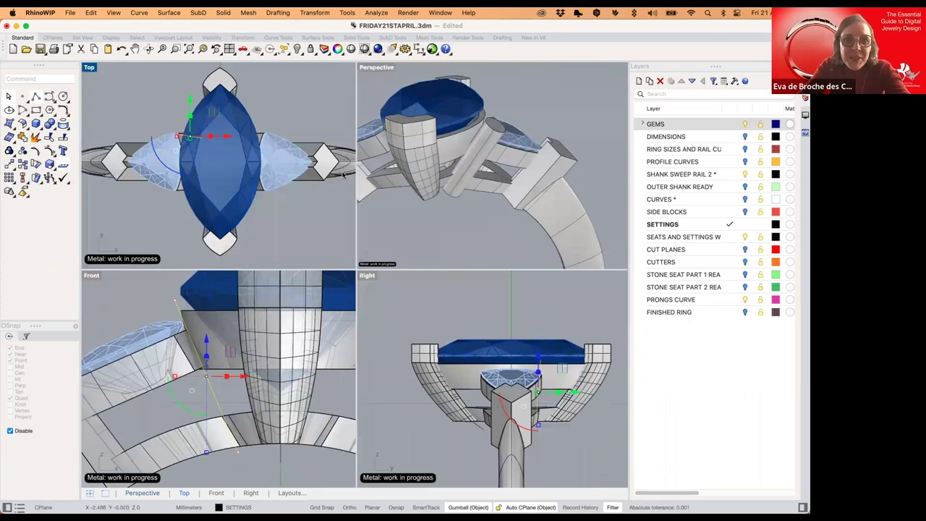
click(483, 159)
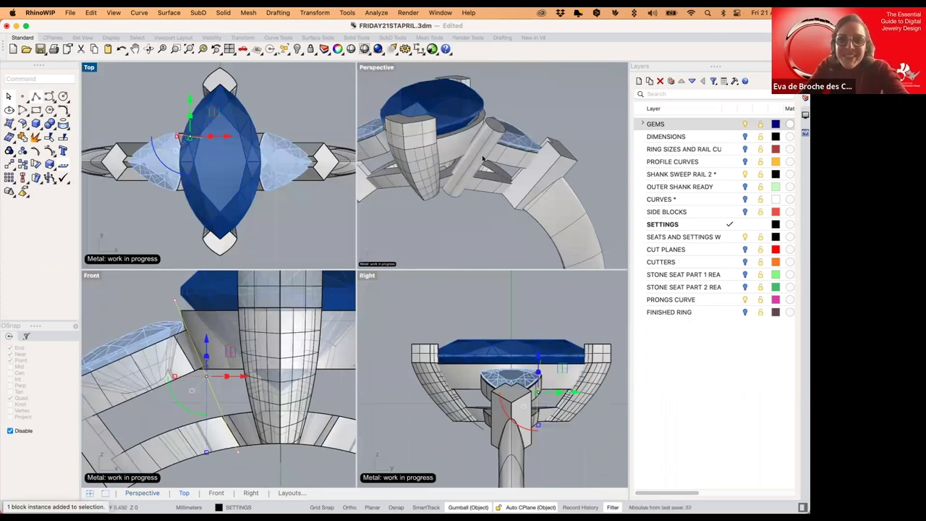
click(384, 67)
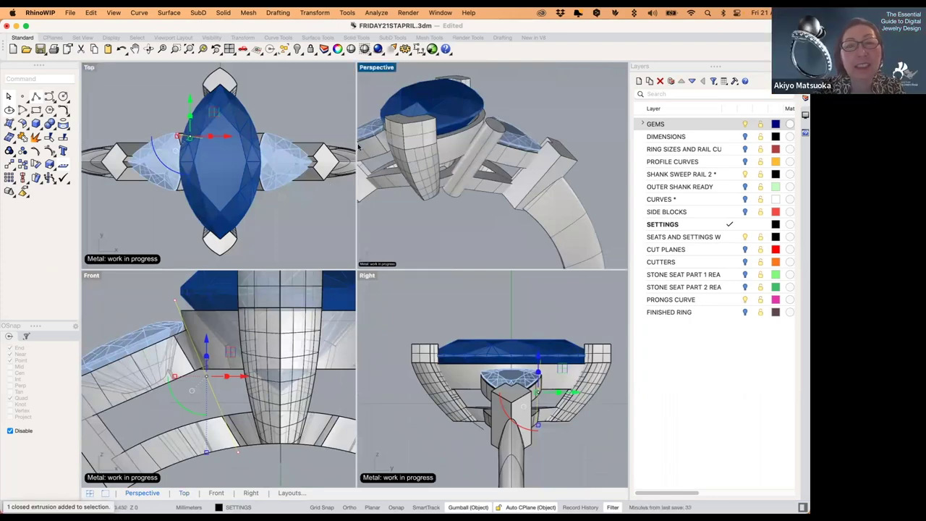
key(ctrl+m)
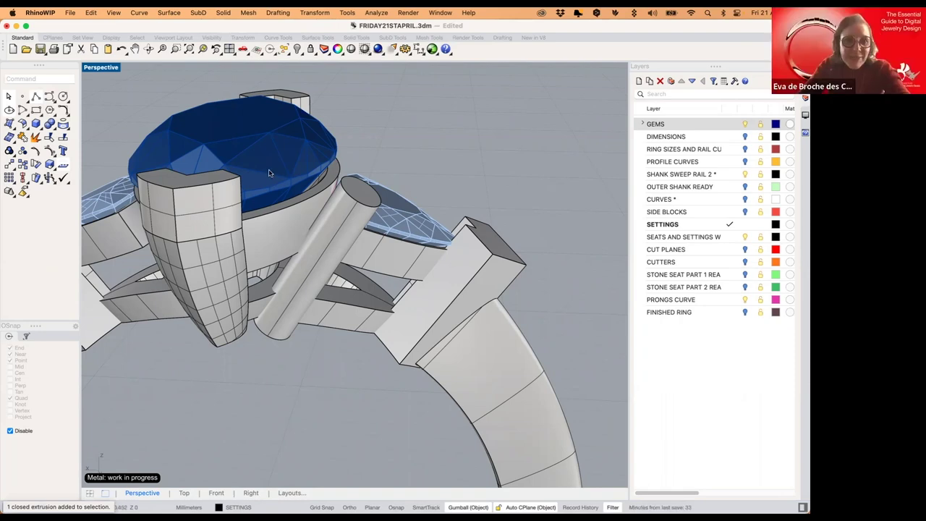
key(super+s)
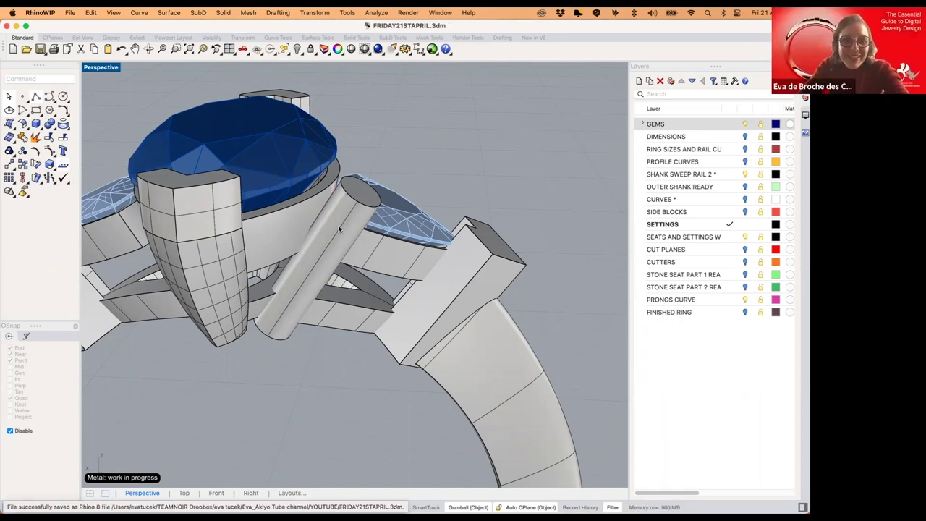
click(344, 228)
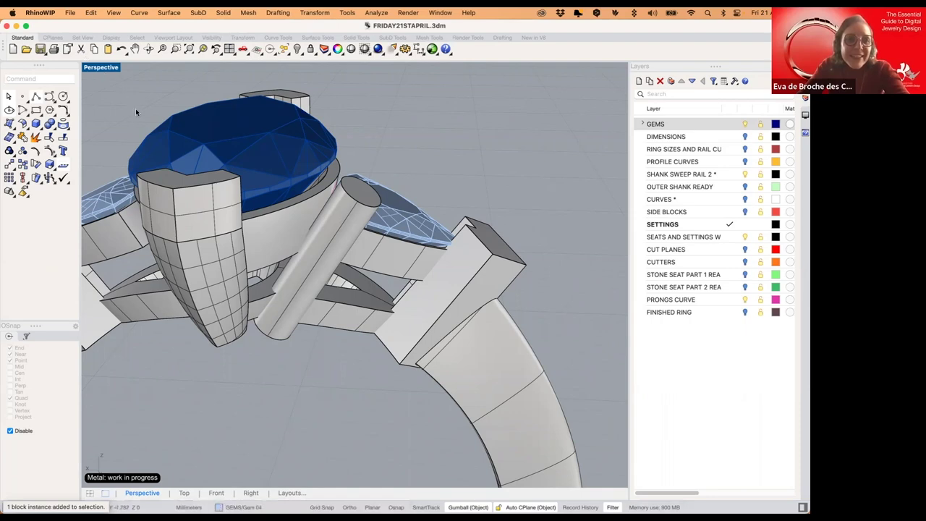
key(ctrl+m)
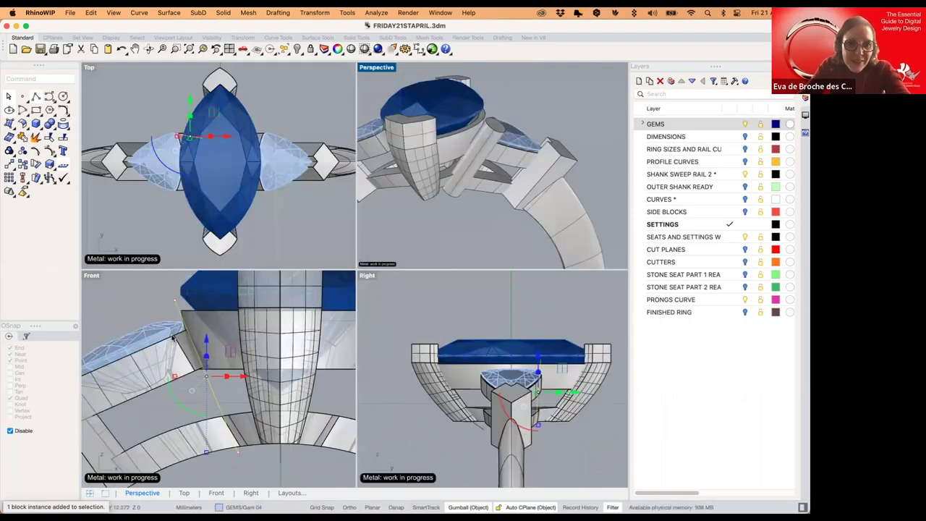
click(93, 275)
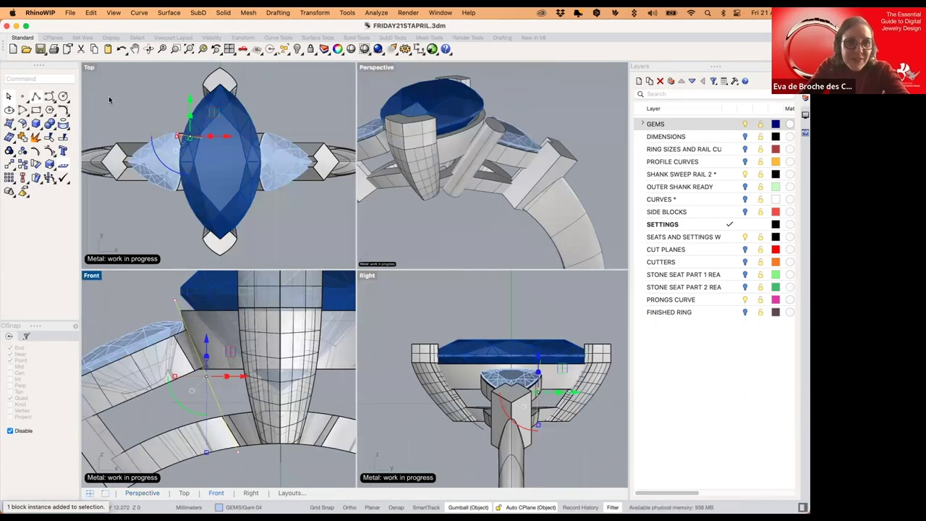
click(92, 70)
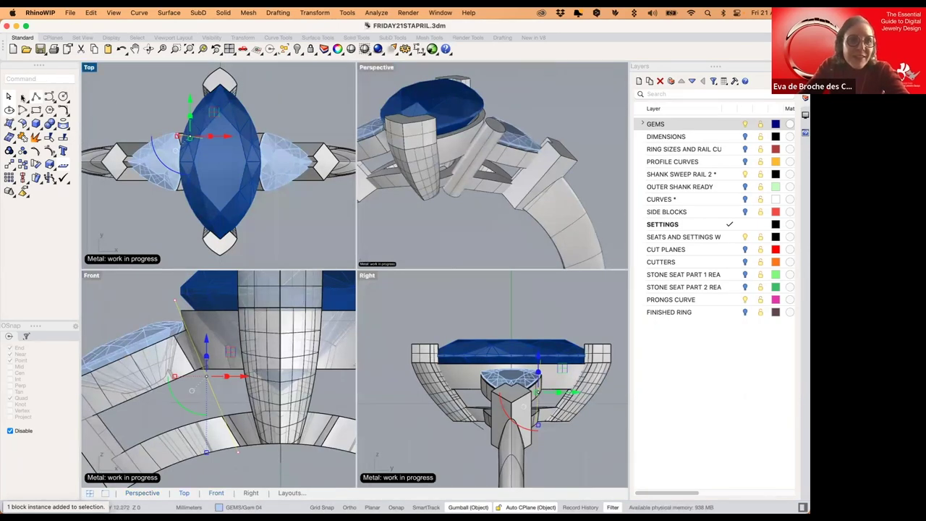
click(104, 119)
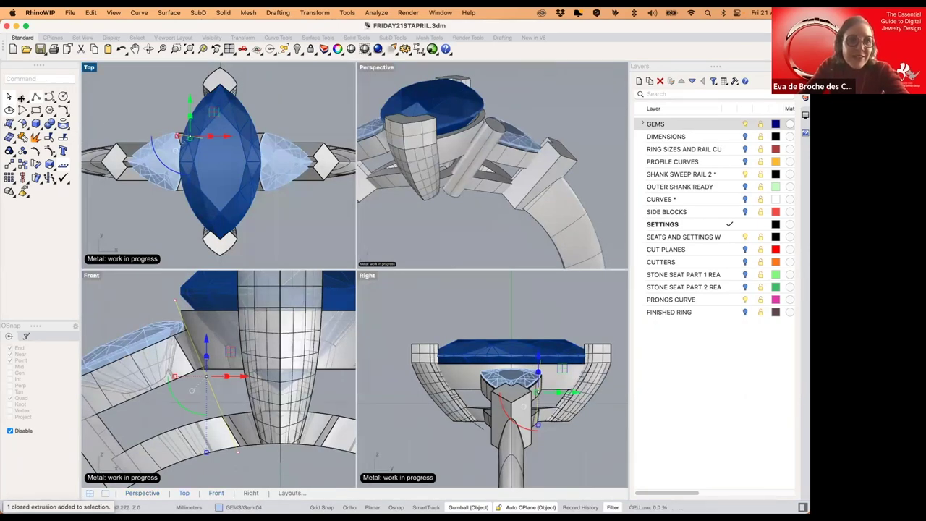
click(21, 97)
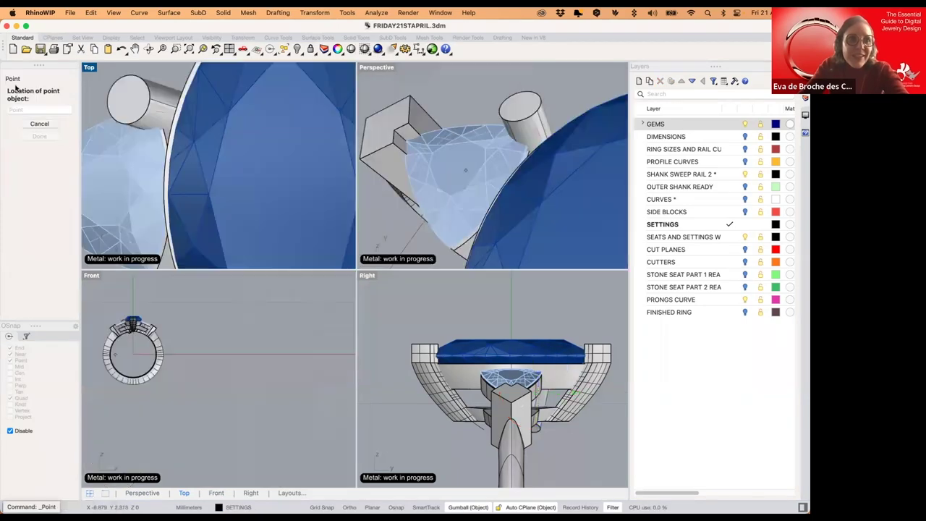
click(40, 124)
click(11, 123)
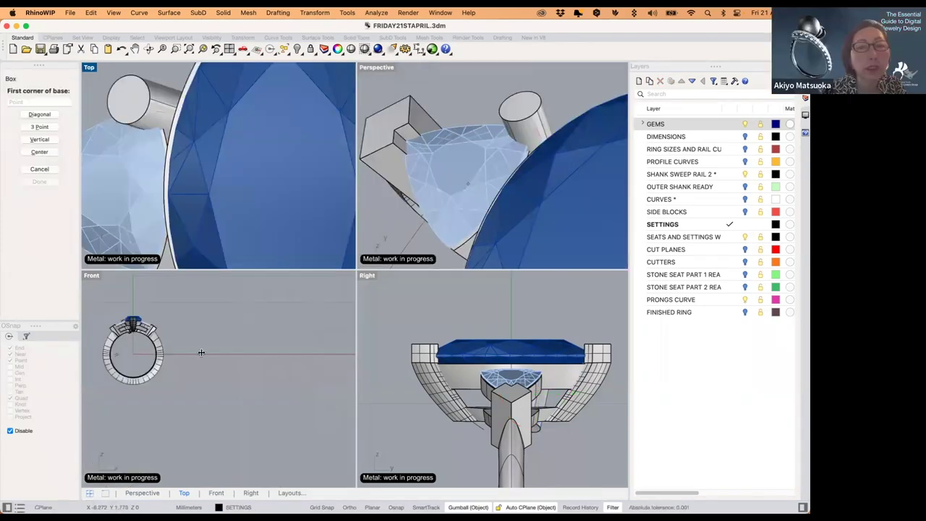
click(203, 354)
right_drag(145, 347, 214, 372)
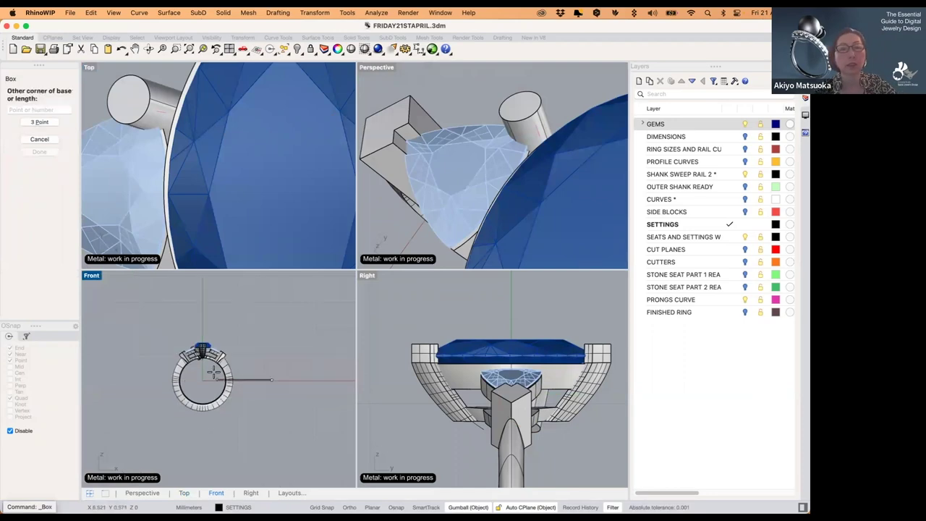
scroll(218, 372, up, 3)
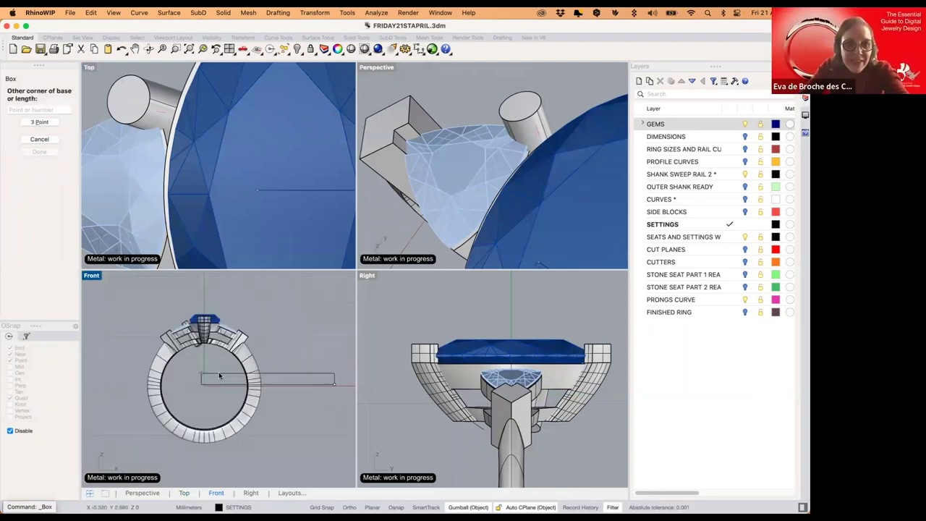
key(Escape)
scroll(220, 373, up, 3)
scroll(221, 374, down, 2)
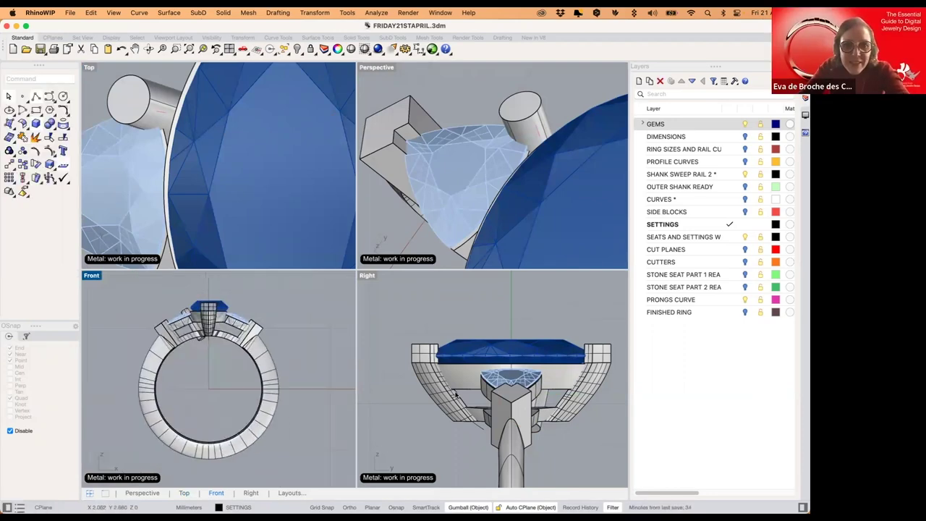
scroll(459, 377, down, 3)
right_drag(459, 317, 453, 247)
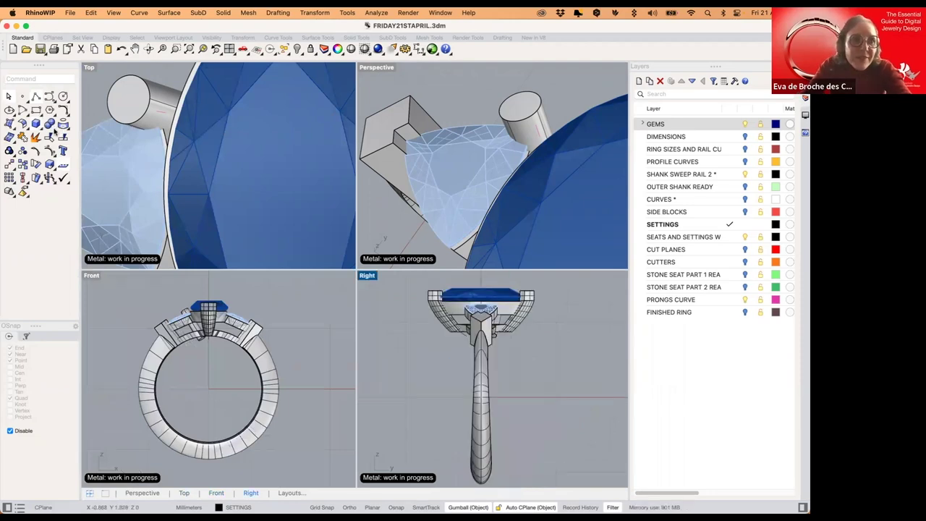
click(49, 124)
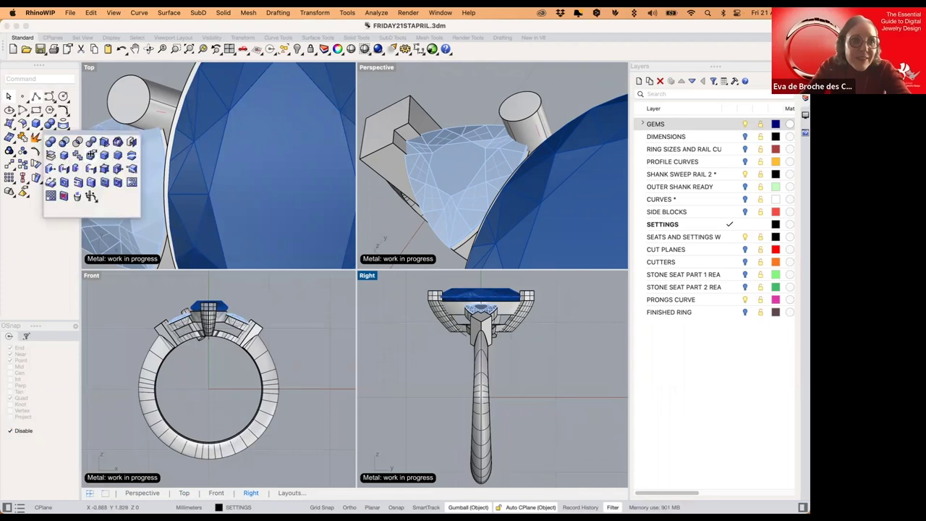
click(92, 154)
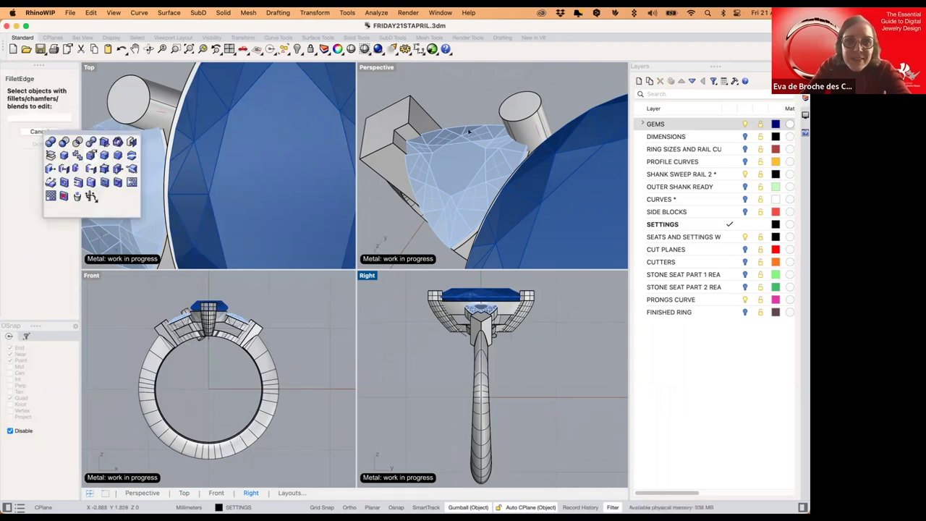
click(526, 120)
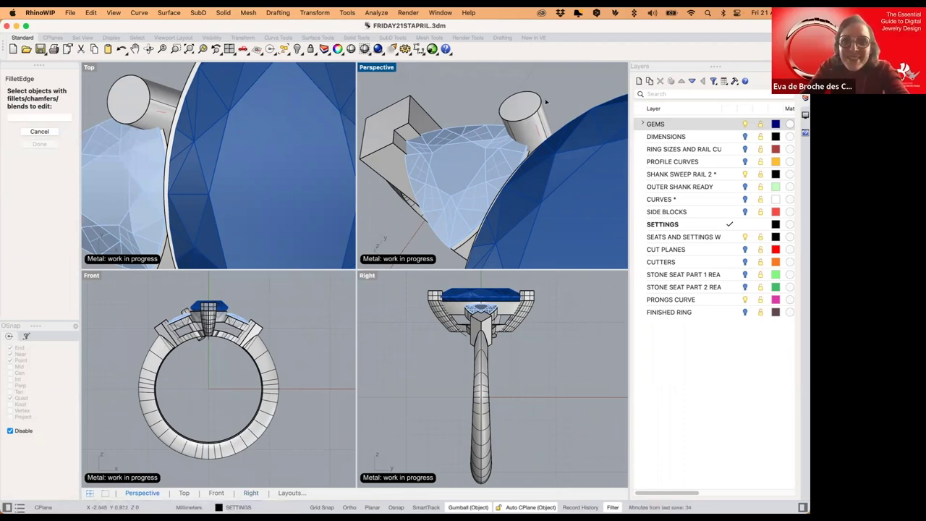
key(Escape)
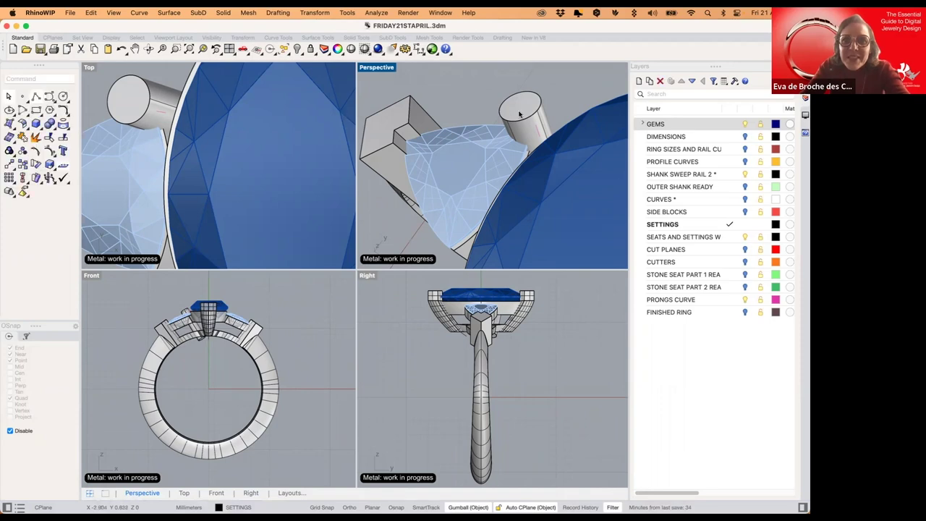
click(524, 109)
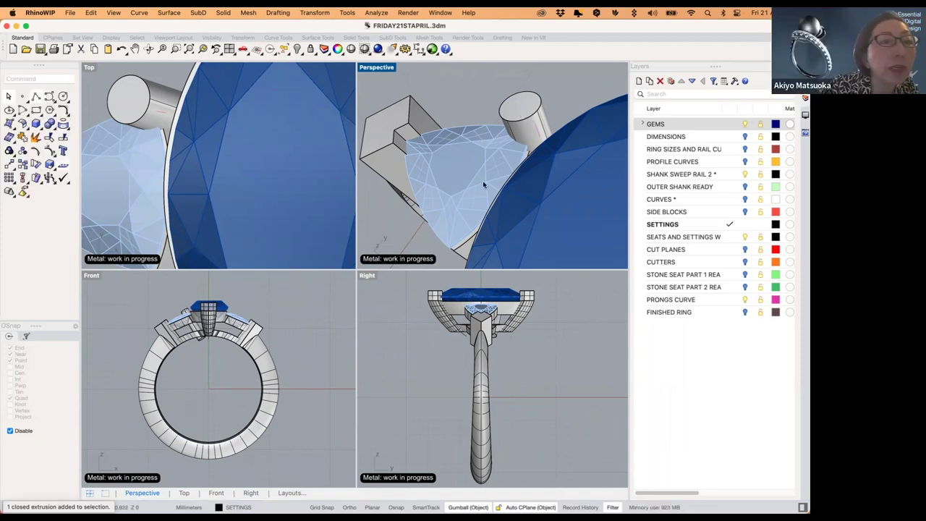
click(522, 108)
key(Escape)
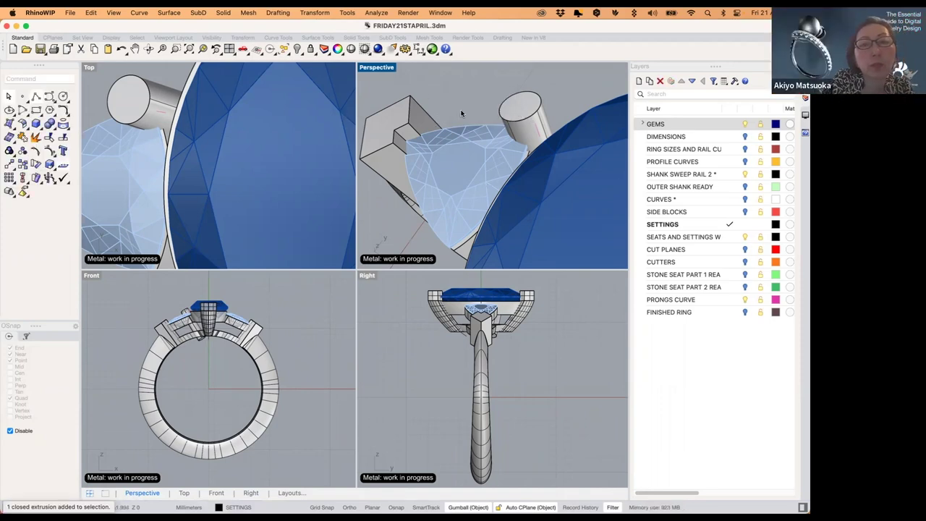
click(230, 165)
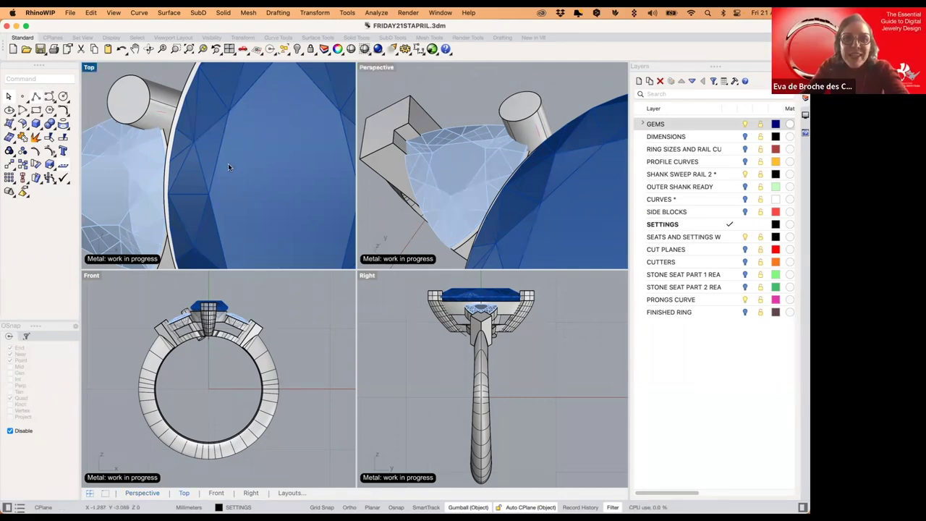
click(528, 120)
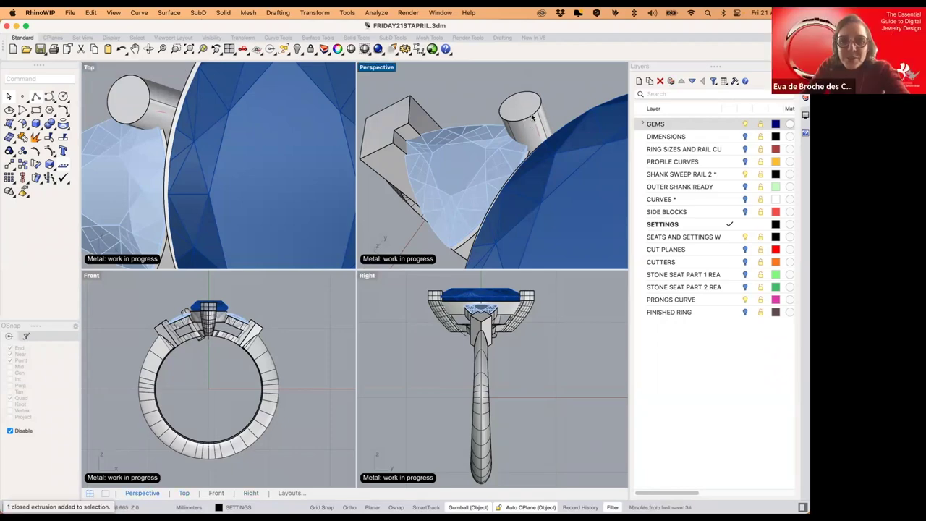
double_click(375, 67)
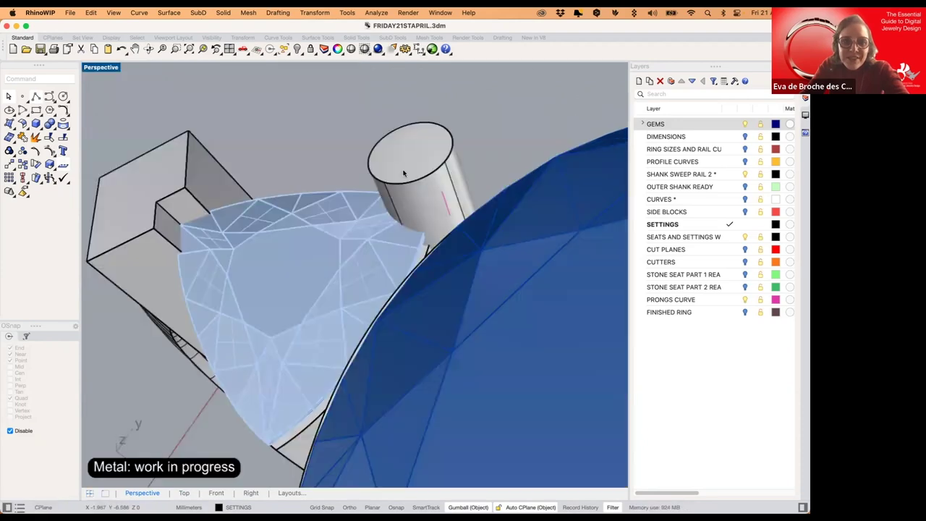
double_click(110, 67)
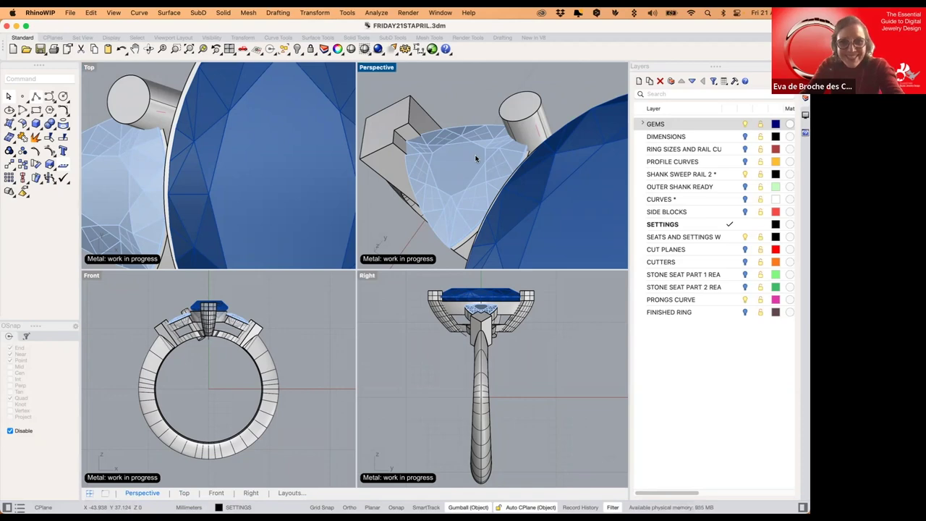
click(448, 330)
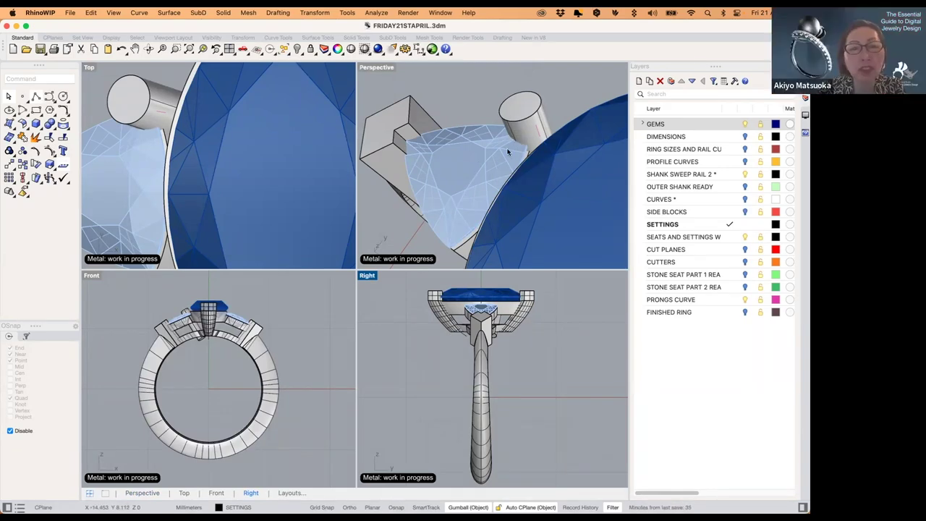
click(396, 212)
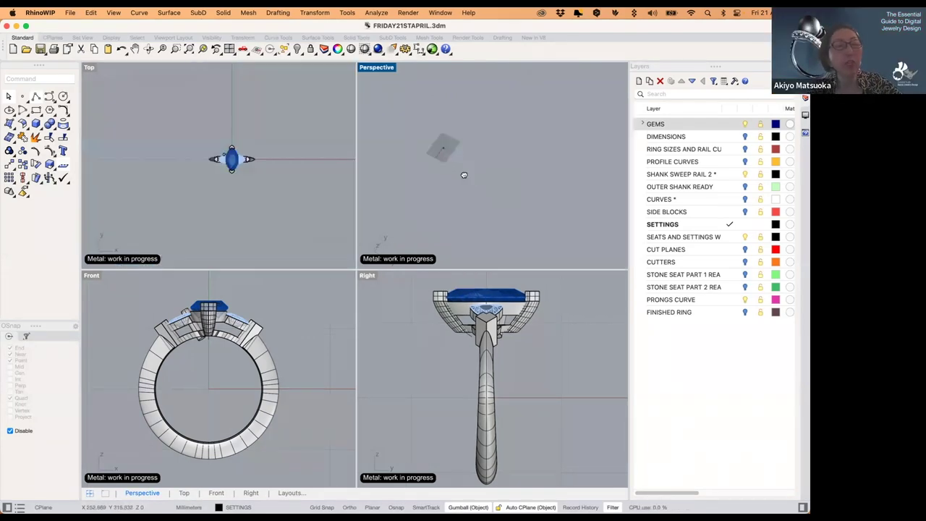
- Mirror the prong pipe to the other three positions around the centre stone, between the centre and side stones
shift+right_drag(464, 175, 467, 178)
scroll(460, 167, up, 15)
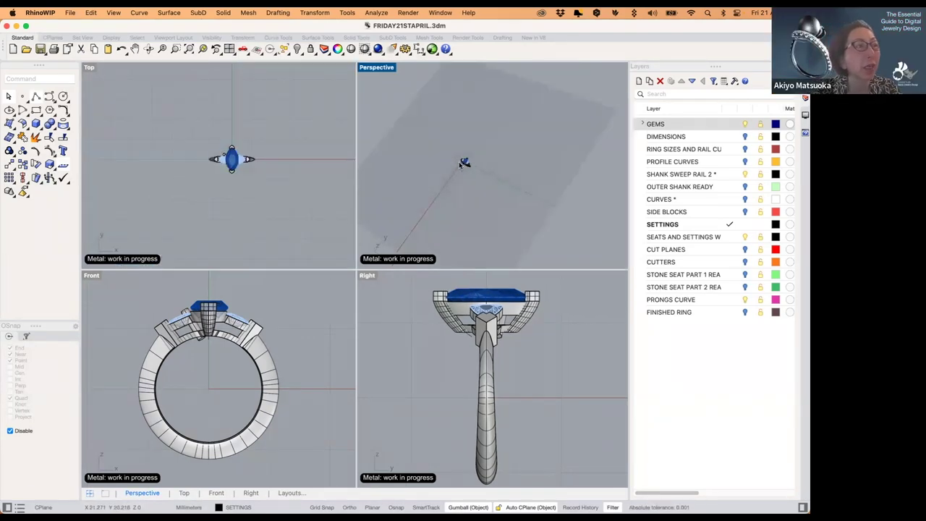
scroll(463, 161, up, 3)
scroll(470, 164, up, 4)
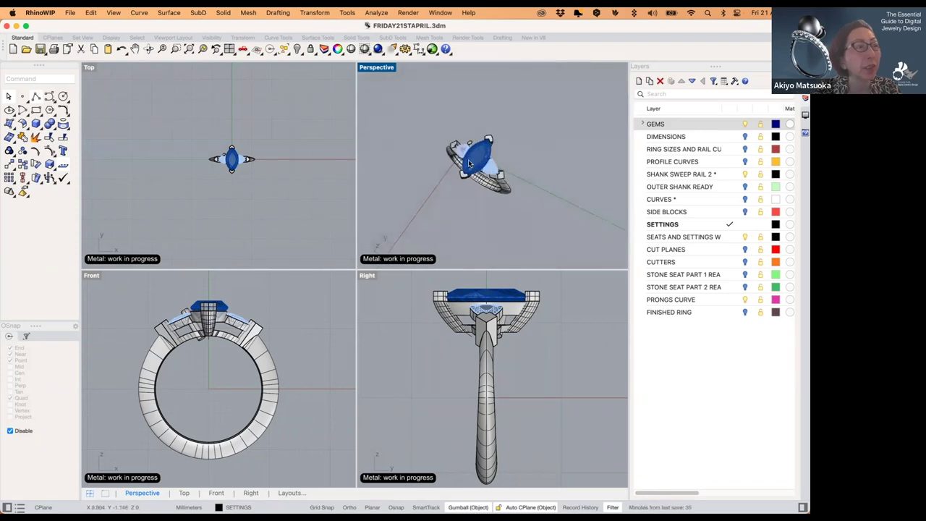
click(475, 123)
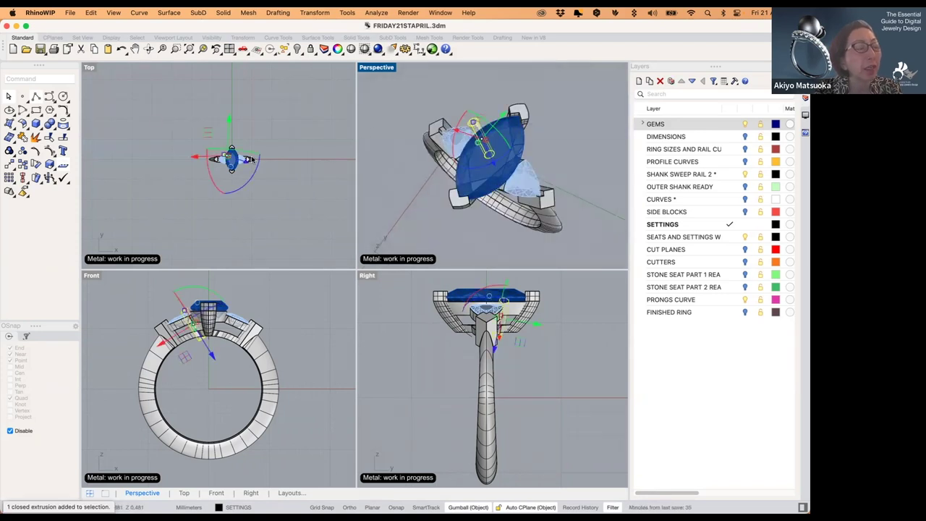
scroll(233, 156, up, 5)
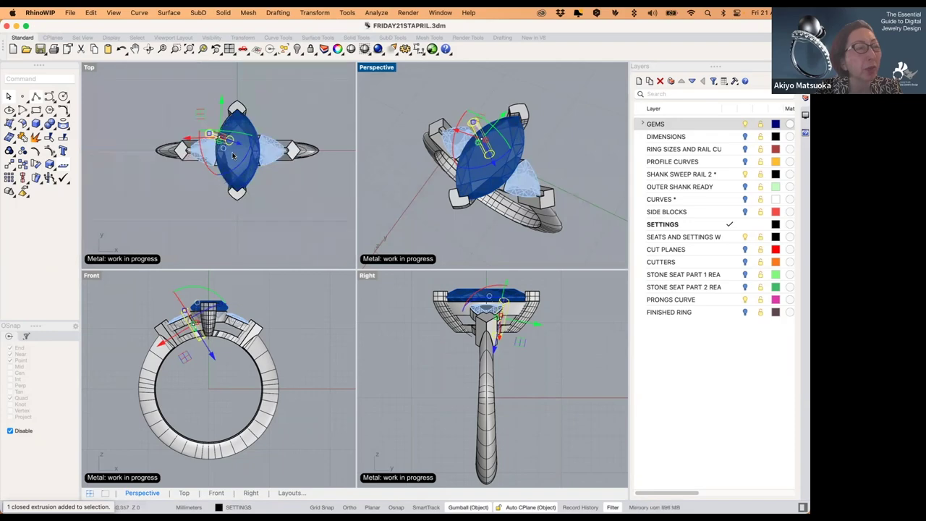
text(mand: Mi)
text(rror)
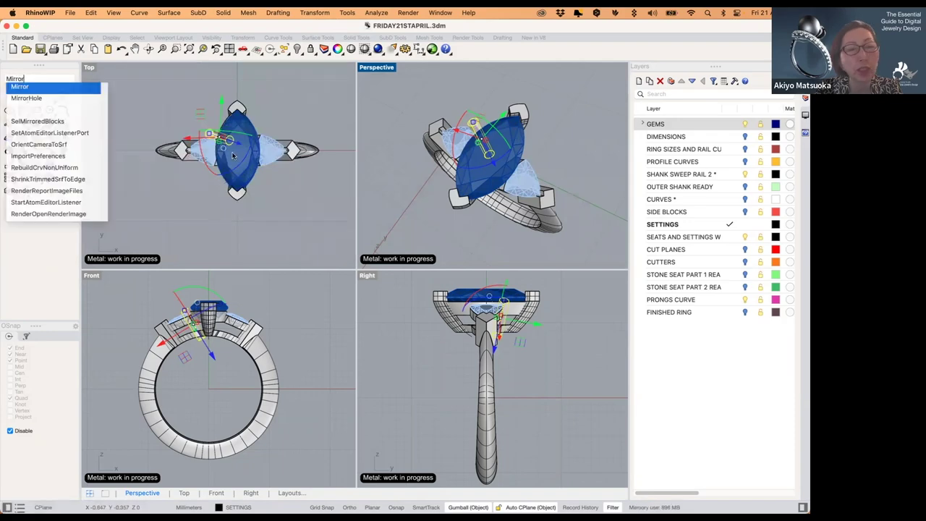
key(Return)
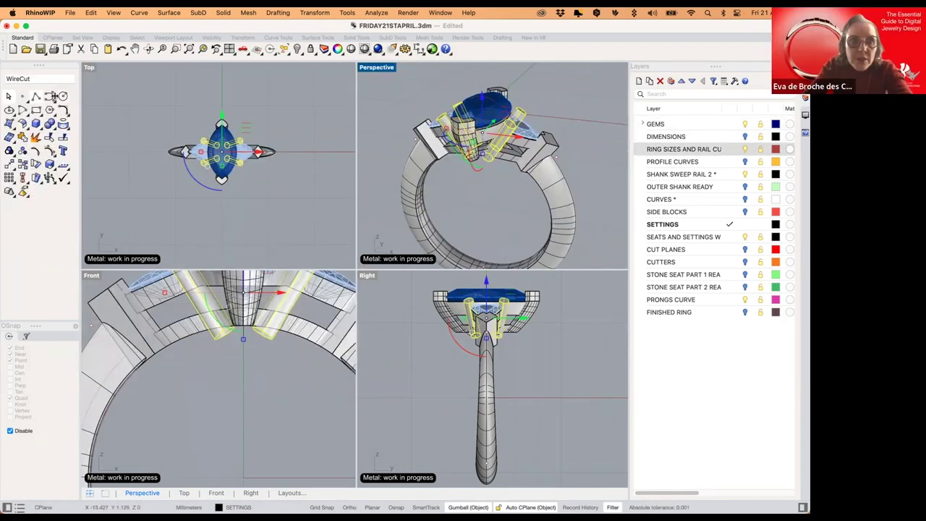
- Wire-cut the four prong pipes with the inner ring-size curve, normal to the curve on both sides, removing the ends protruding into the finger hole
click(55, 131)
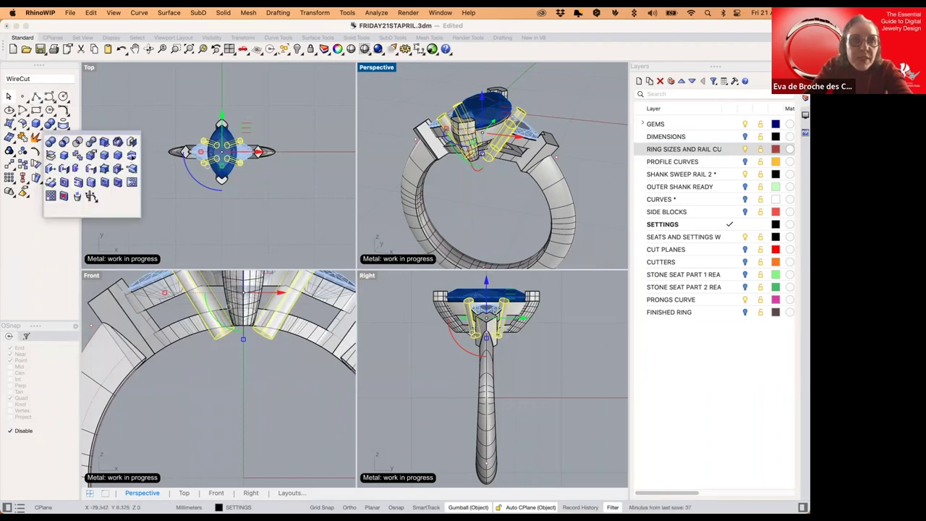
click(132, 157)
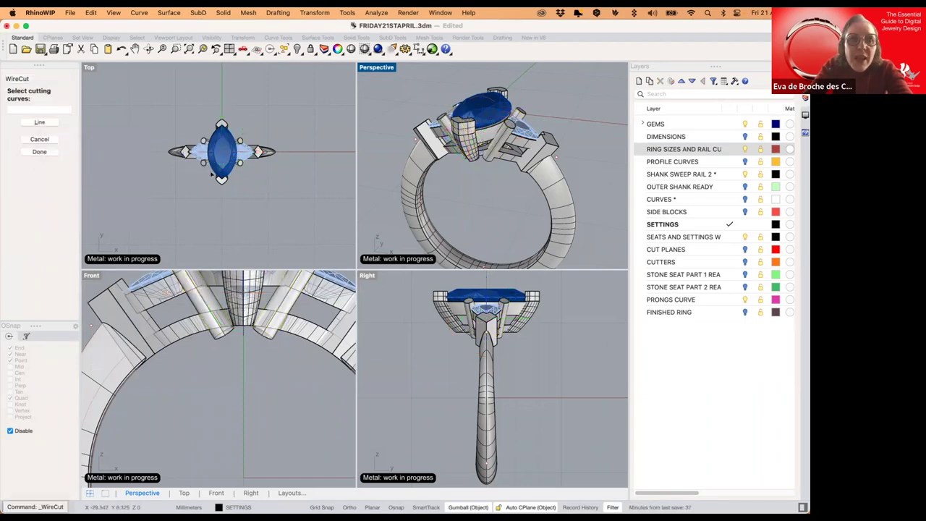
click(426, 206)
key(Return)
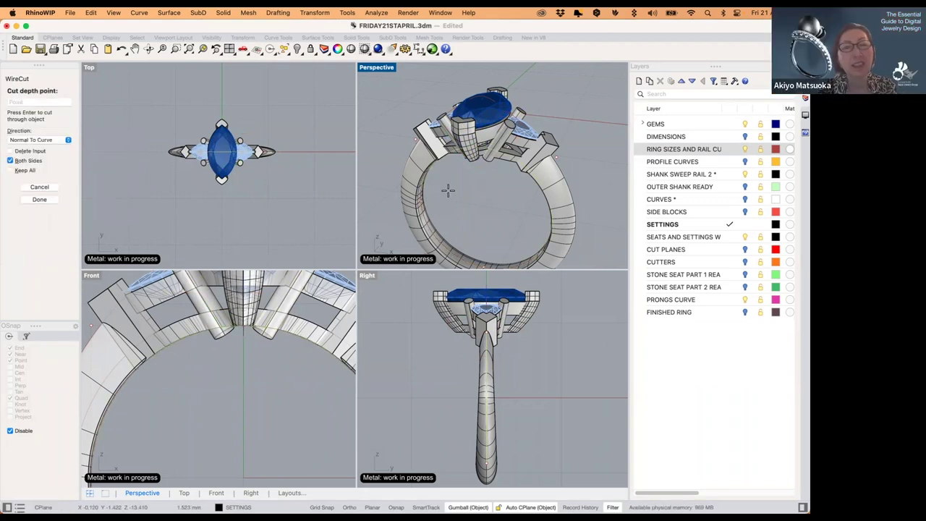
key(Return)
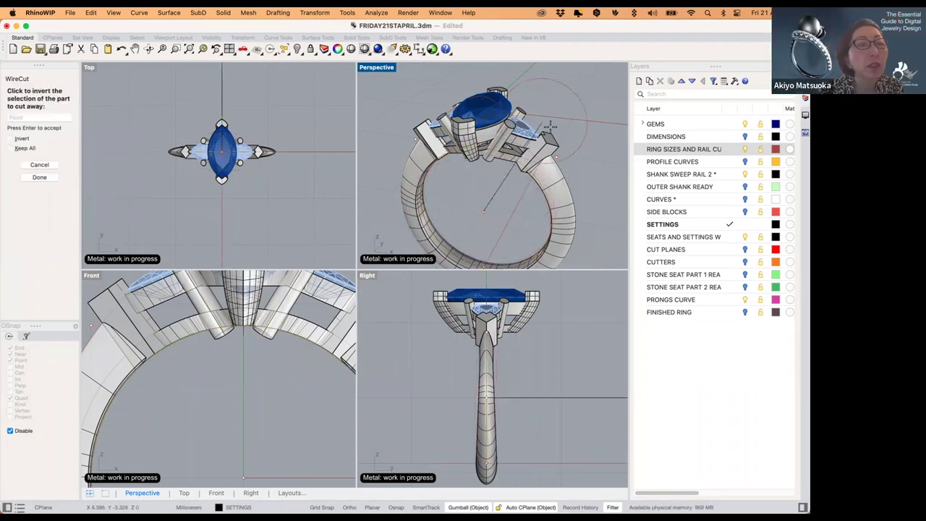
key(Return)
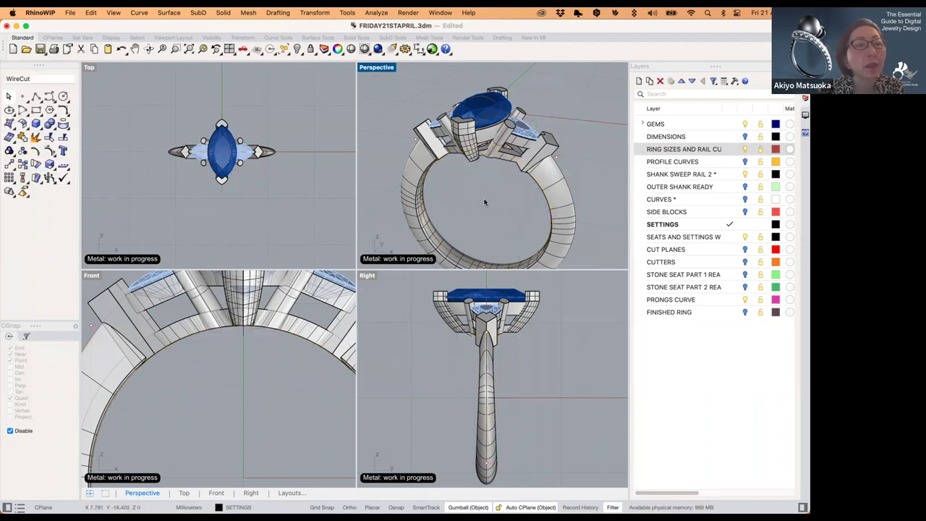
right_drag(499, 203, 506, 199)
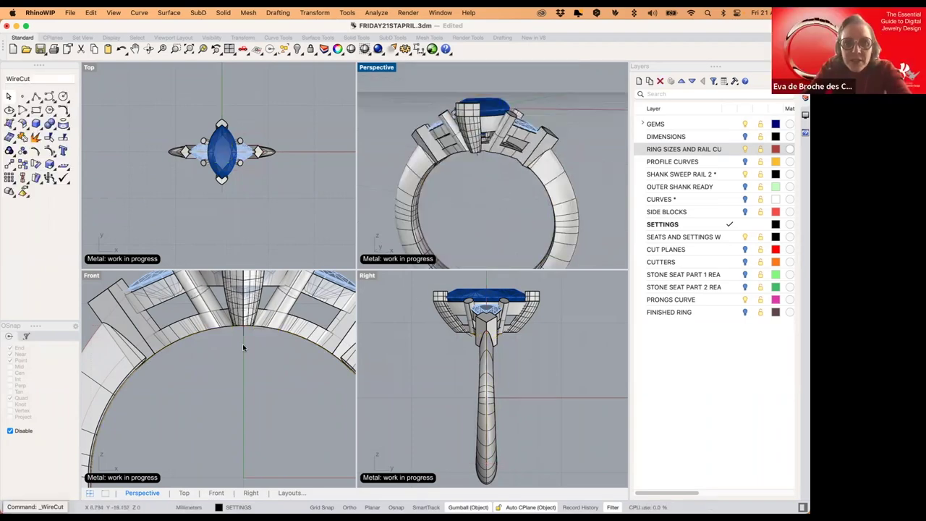
scroll(242, 344, down, 10)
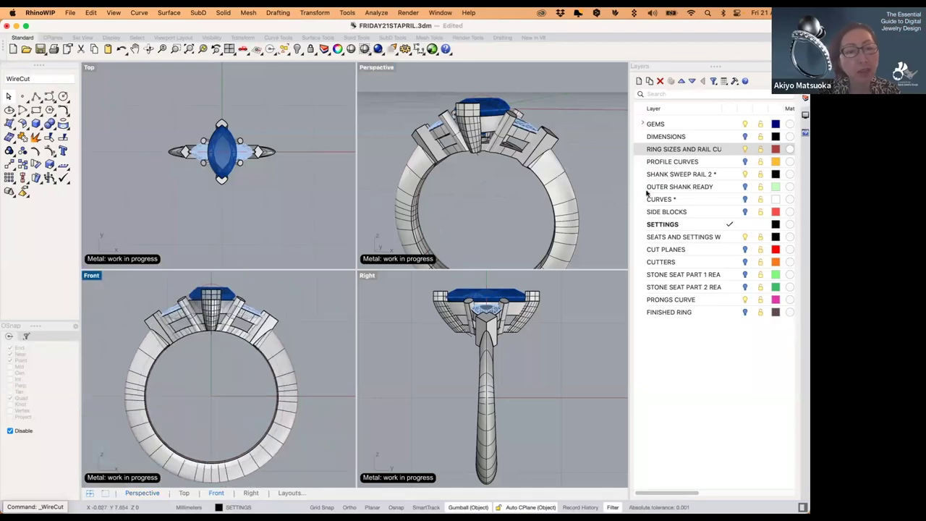